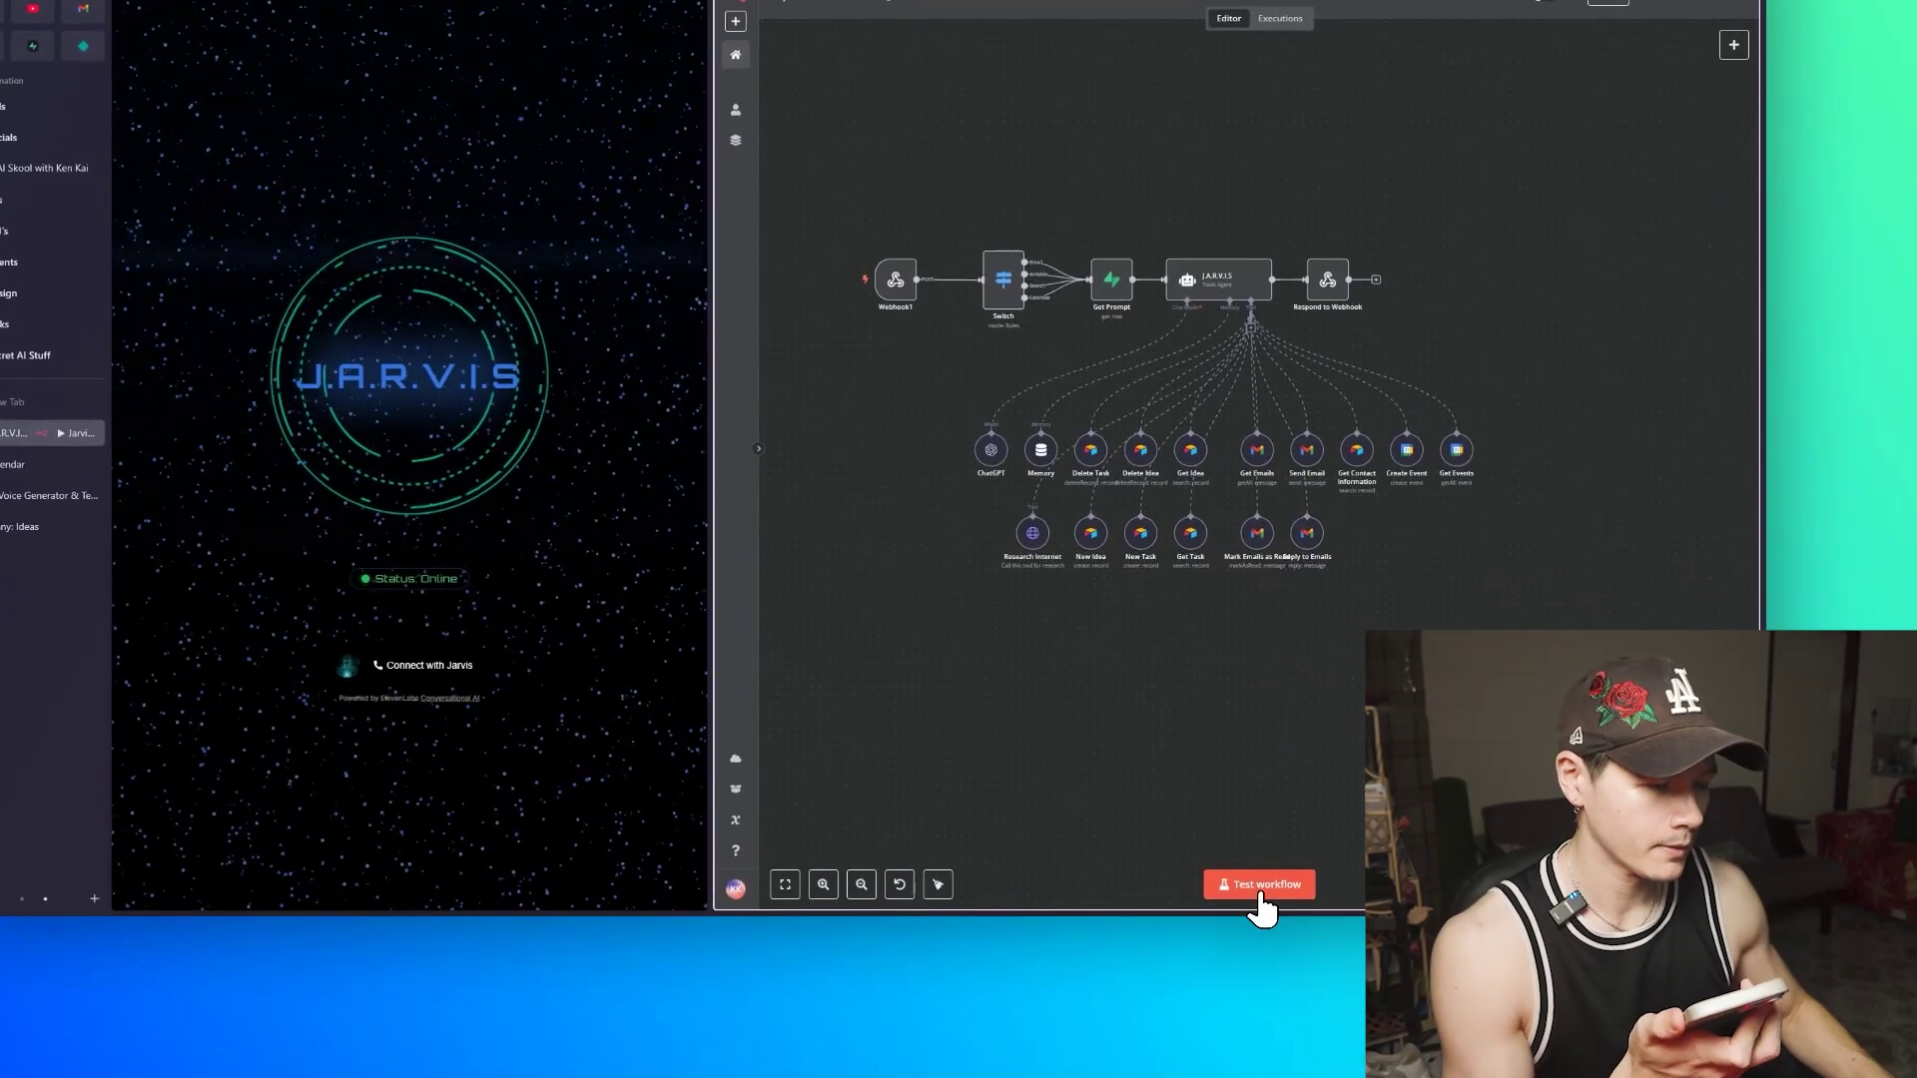
Step: Test-run the Jarvis 2.0 workflow twice and check the week in Google Calendar before returning to the workflow
{"action": "left_click", "coordinate": [1338, 979]}
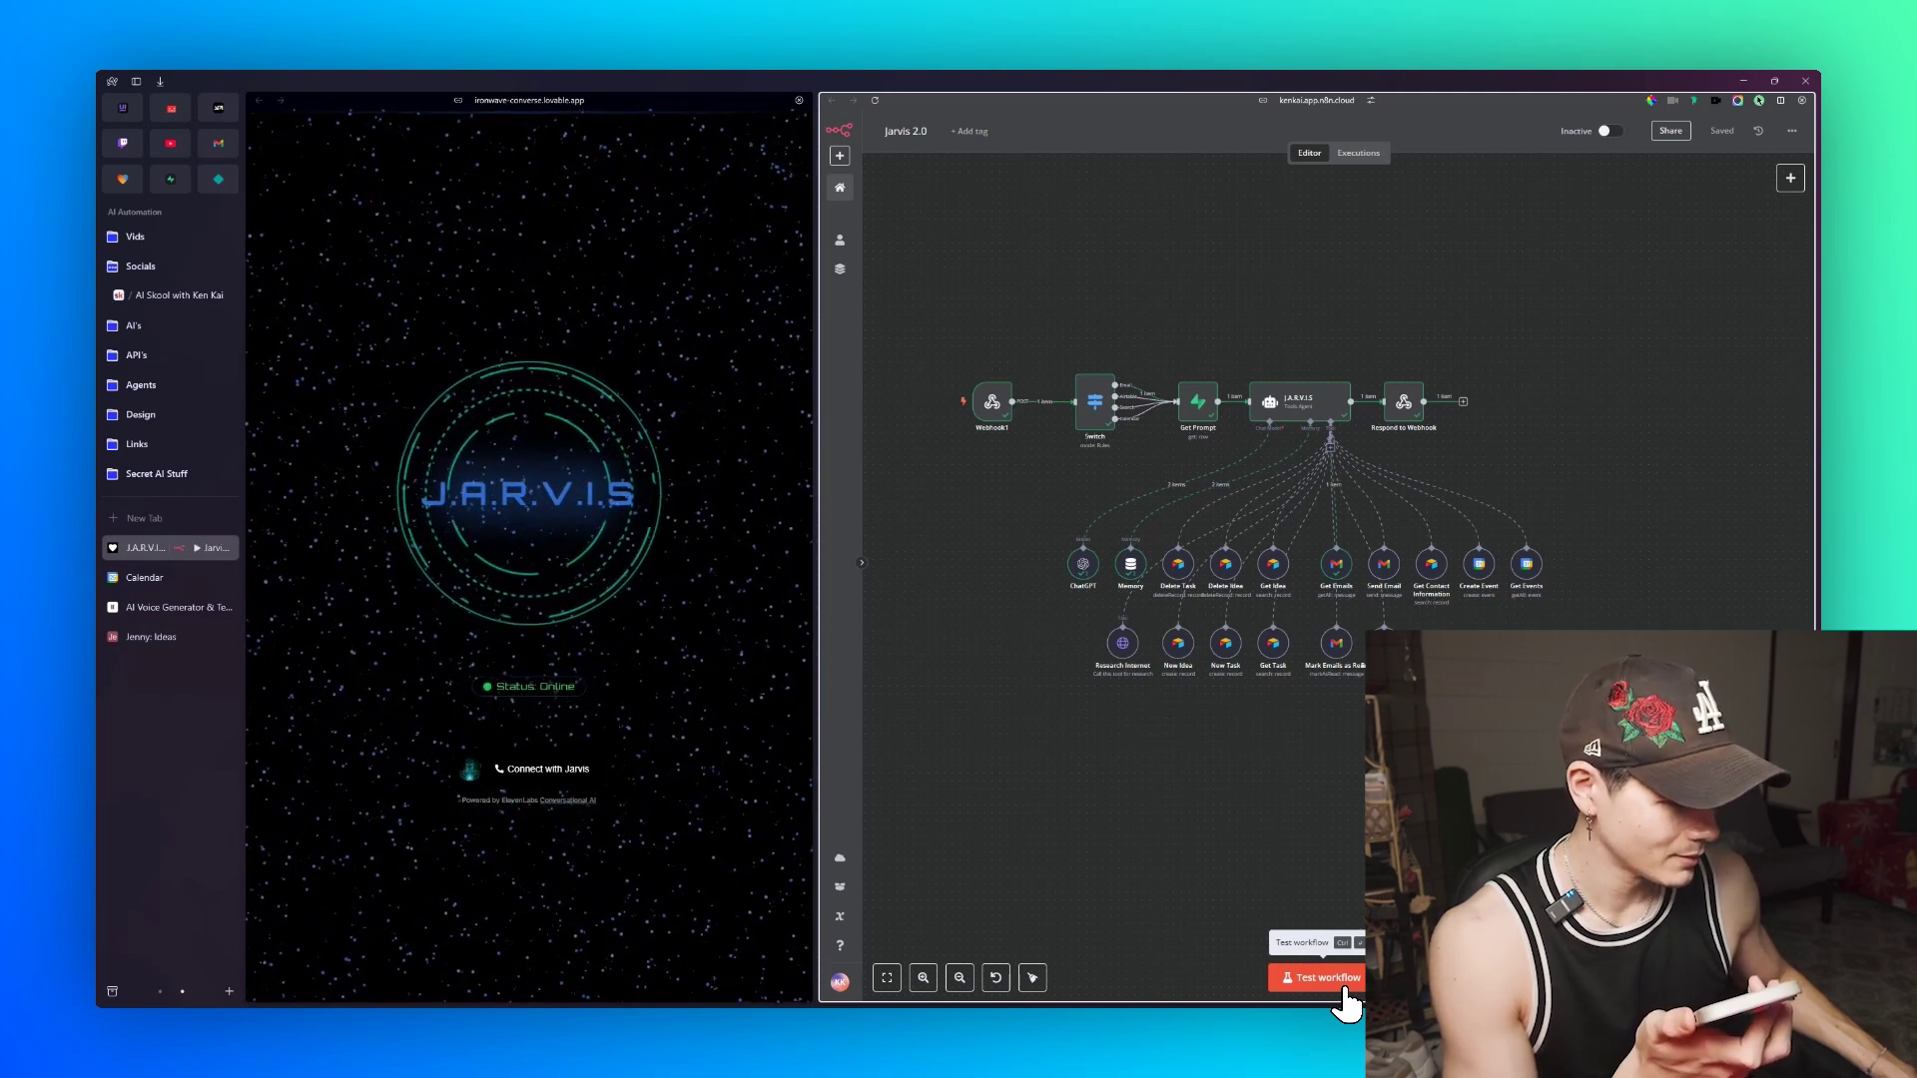
{"action": "left_click", "coordinate": [1344, 986]}
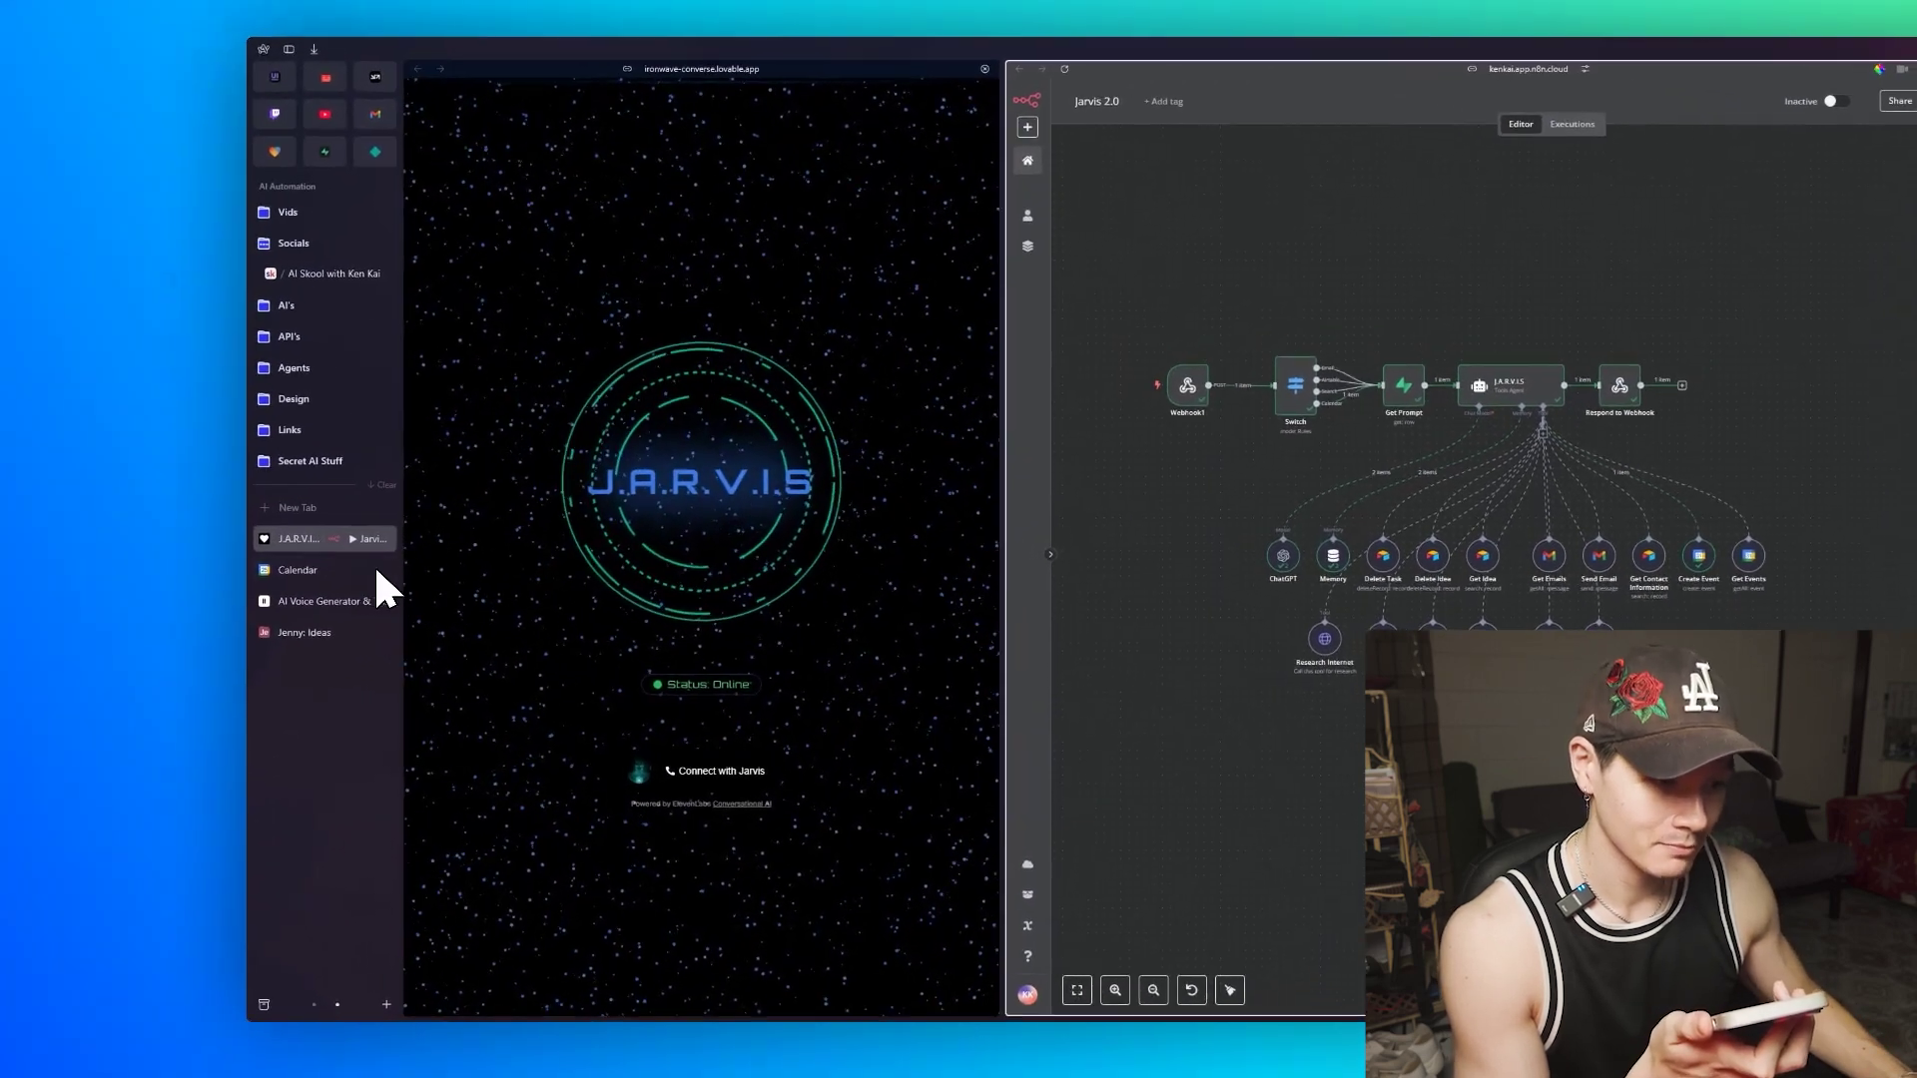
{"action": "left_click", "coordinate": [110, 526]}
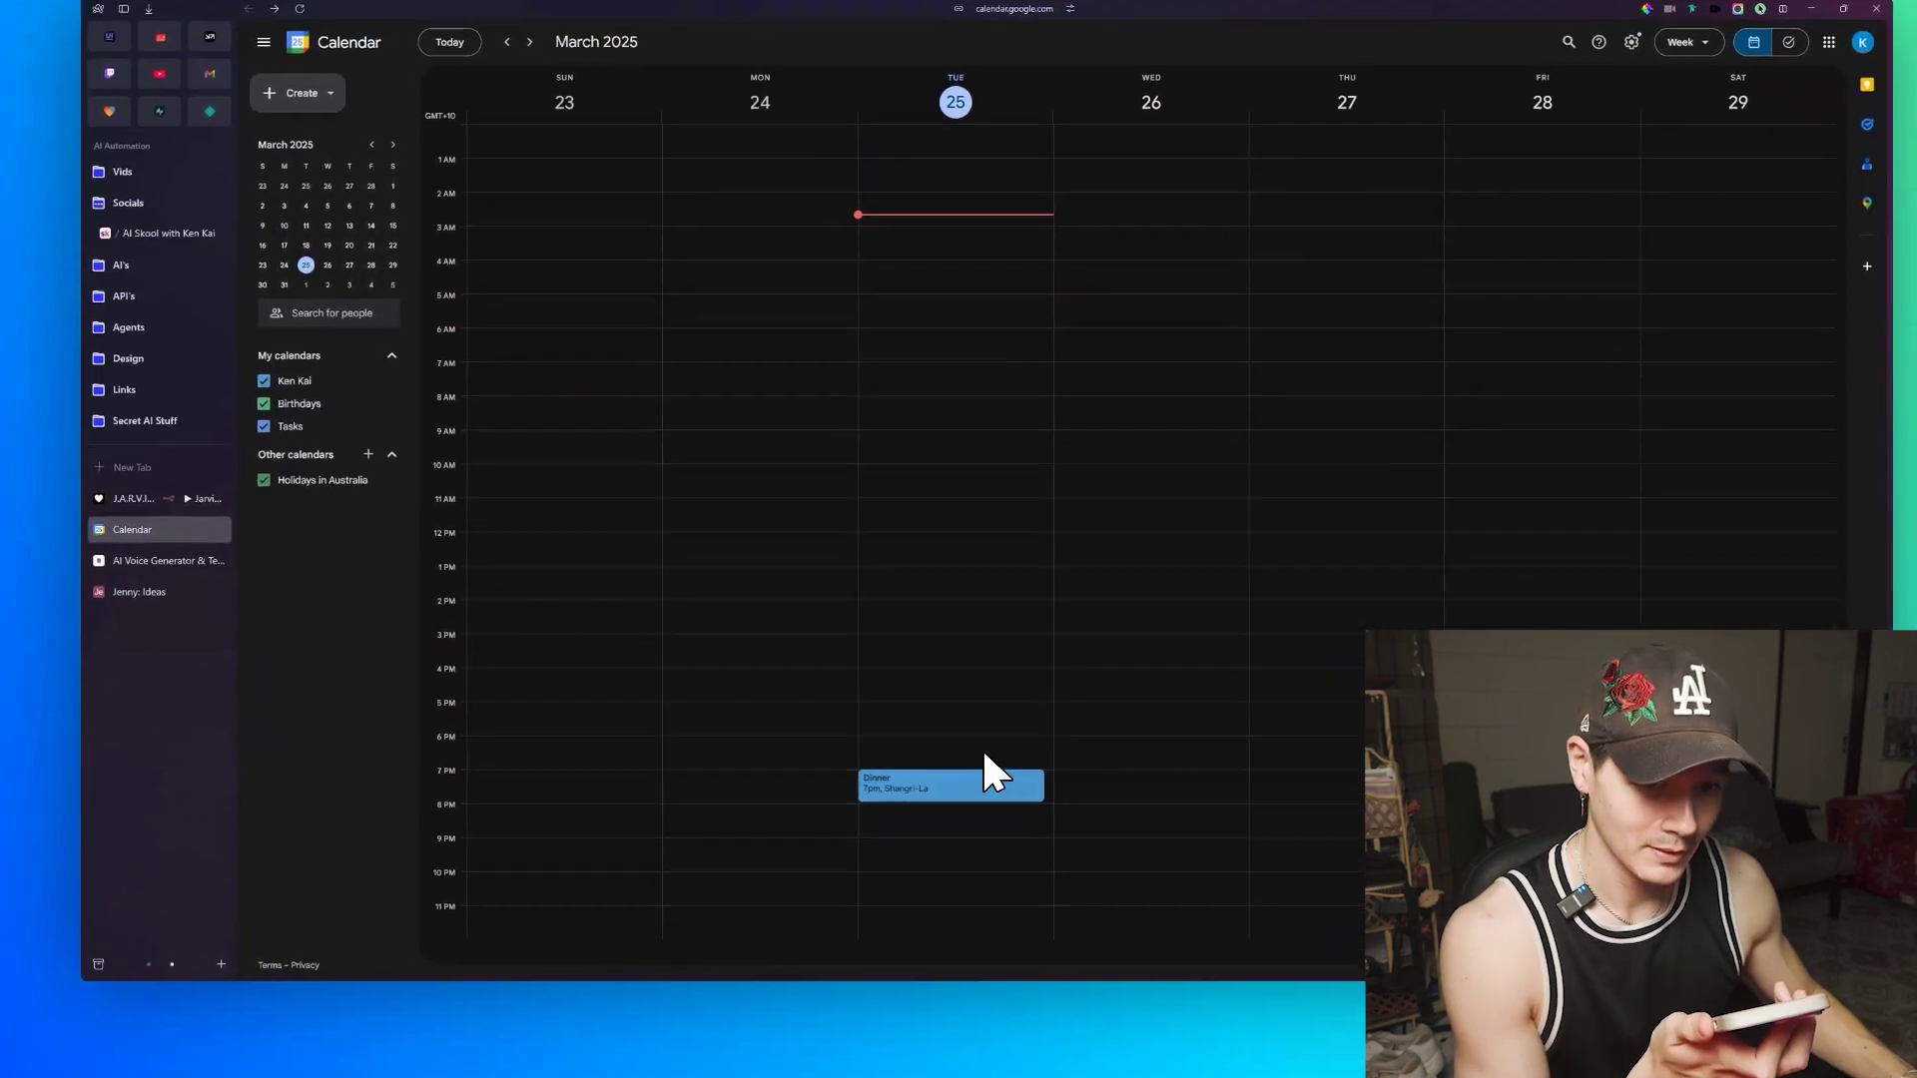
{"action": "left_click", "coordinate": [112, 480]}
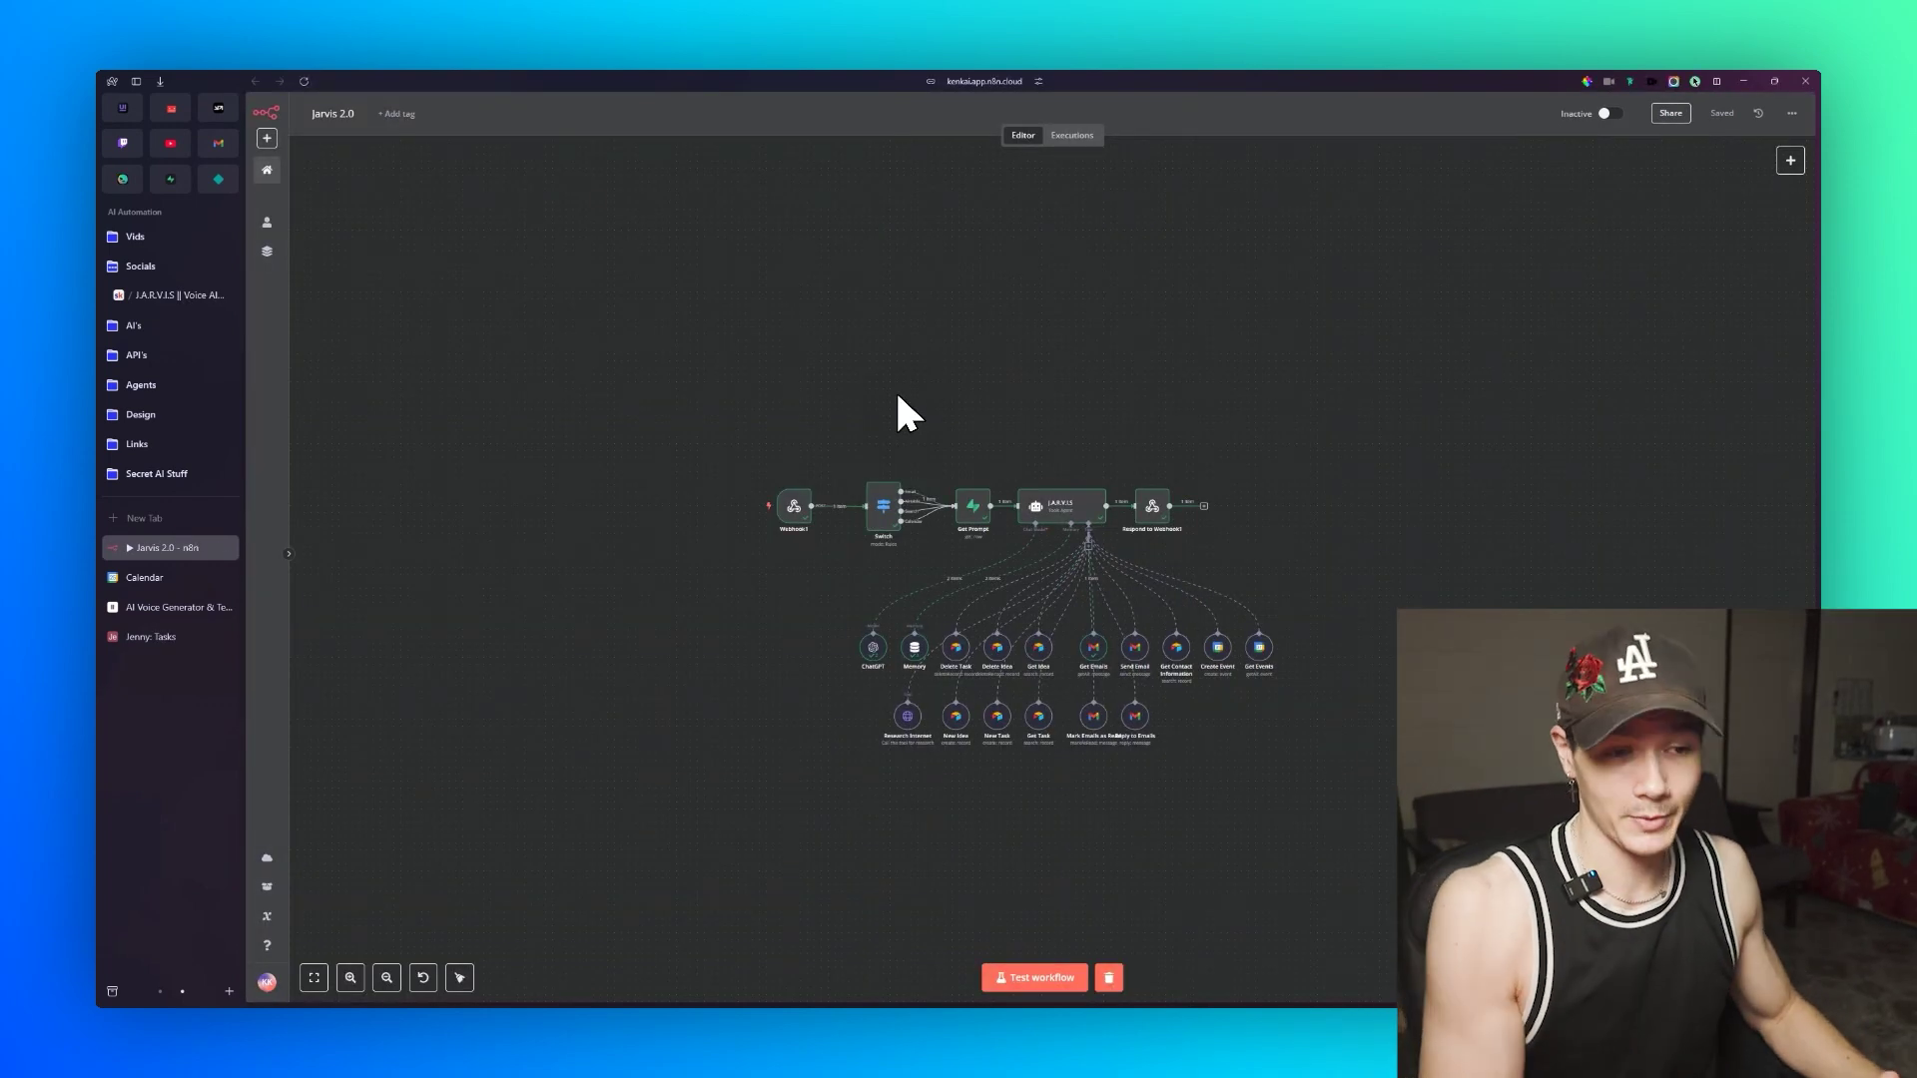
Step: Open the Webhook1 node at the start of the Jarvis 2.0 workflow to view its output
{"action": "scroll", "coordinate": [1027, 485], "scroll_direction": "up", "scroll_amount": 2}
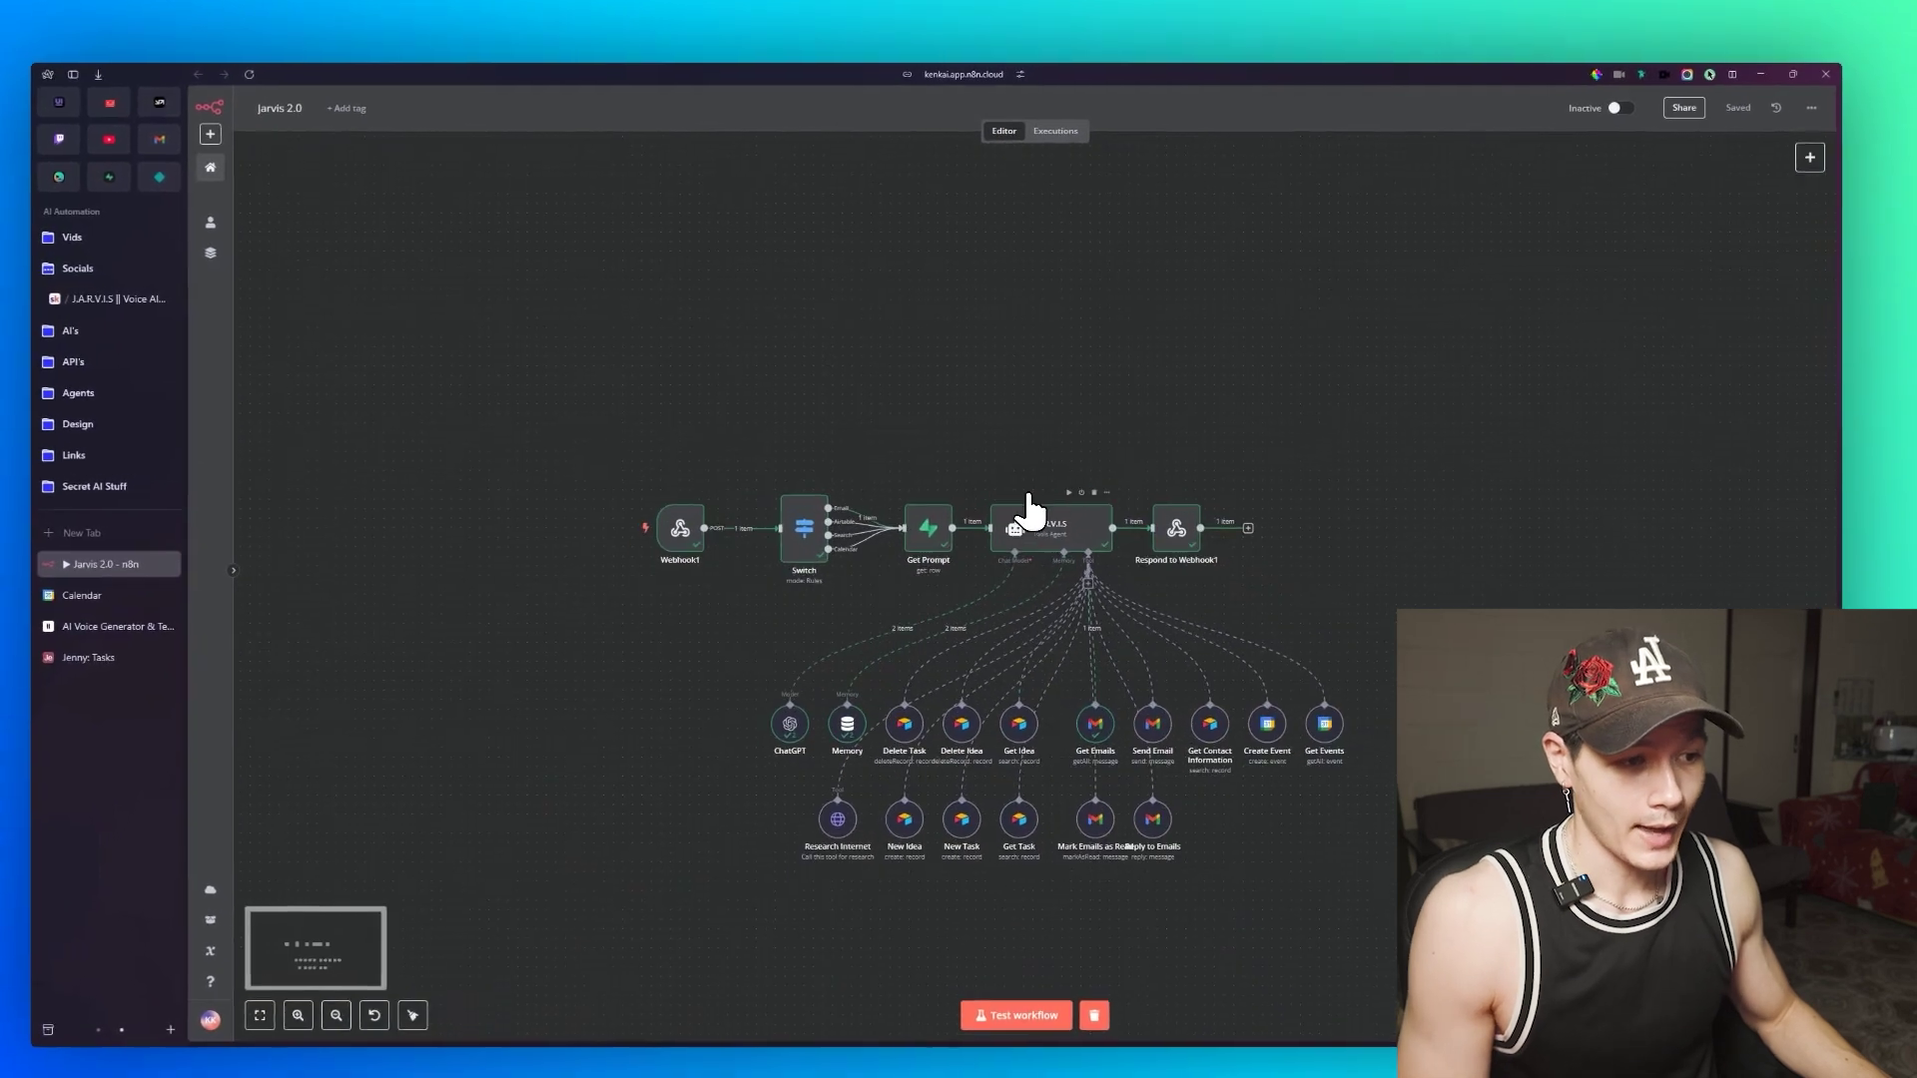
{"action": "left_click_drag", "start_coordinate": [1050, 475], "coordinate": [1048, 346]}
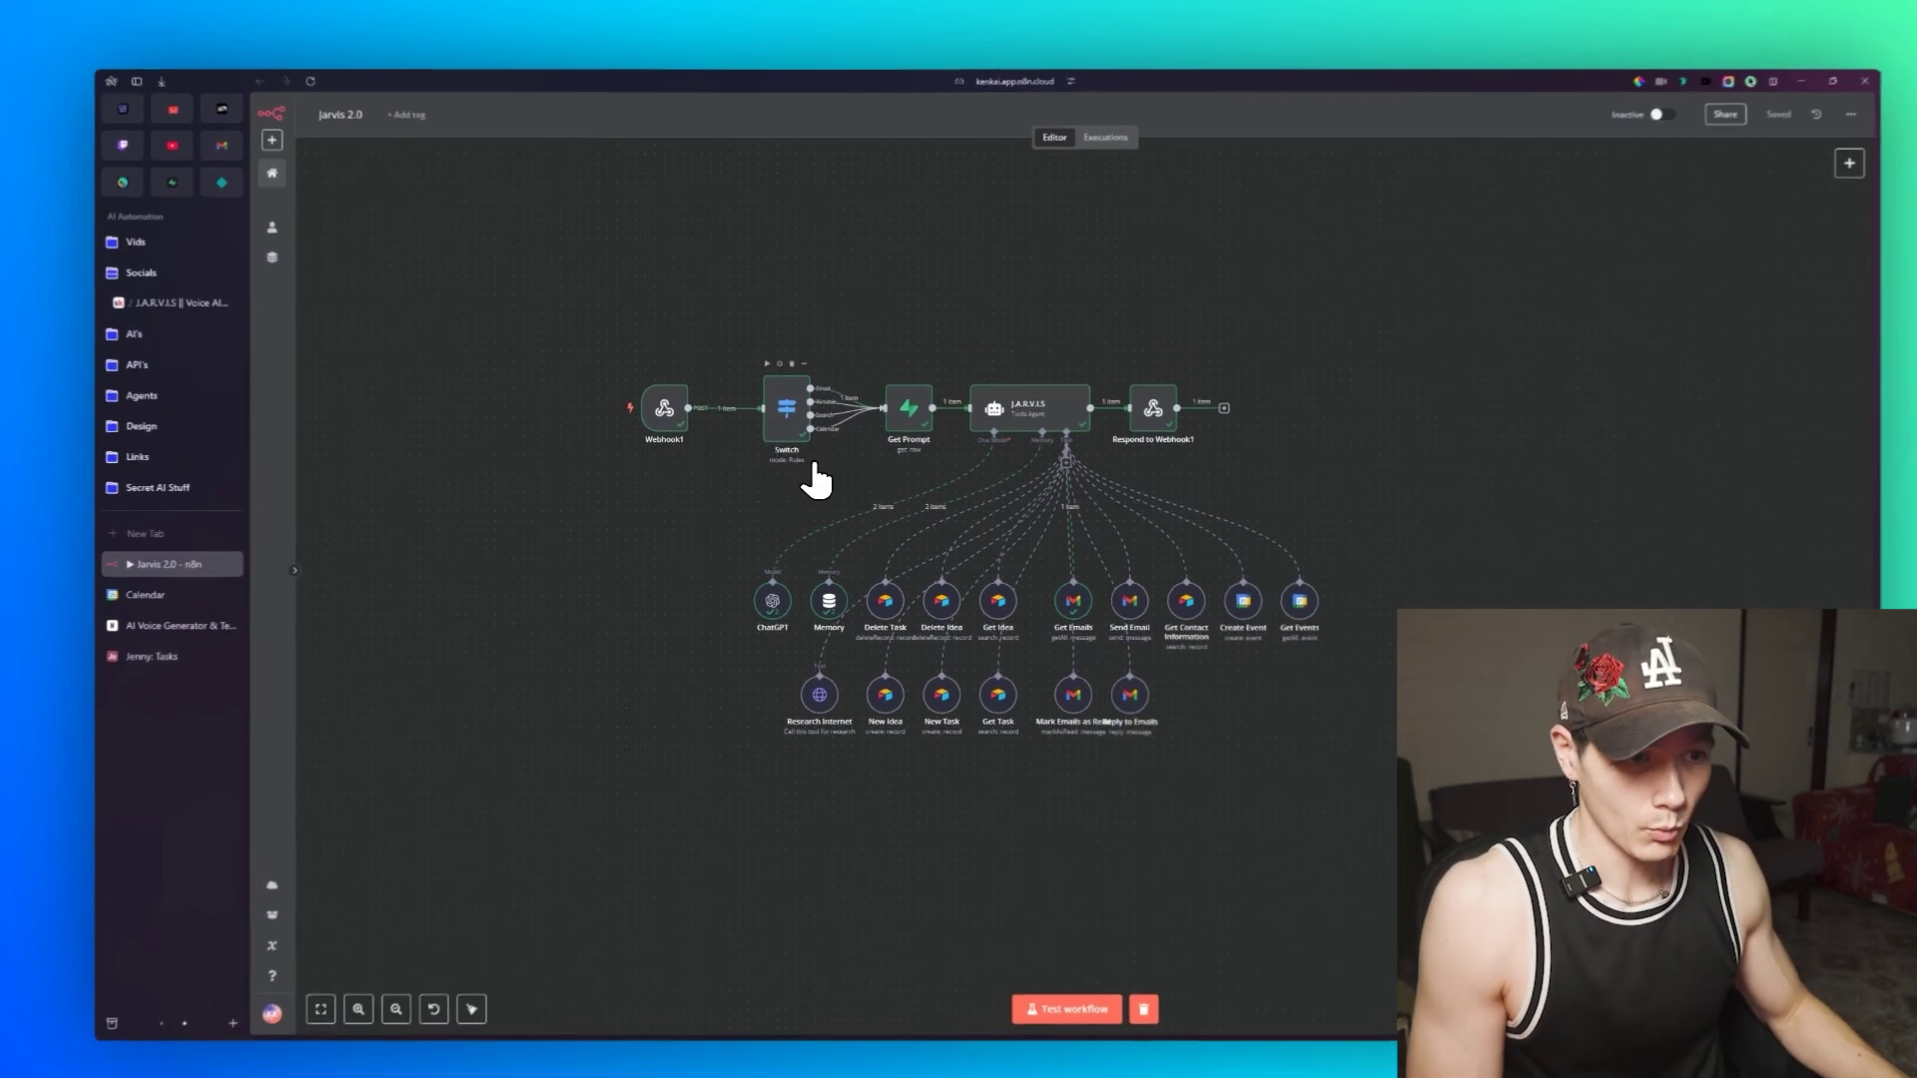
{"action": "scroll", "coordinate": [804, 478], "scroll_direction": "up", "scroll_amount": 2}
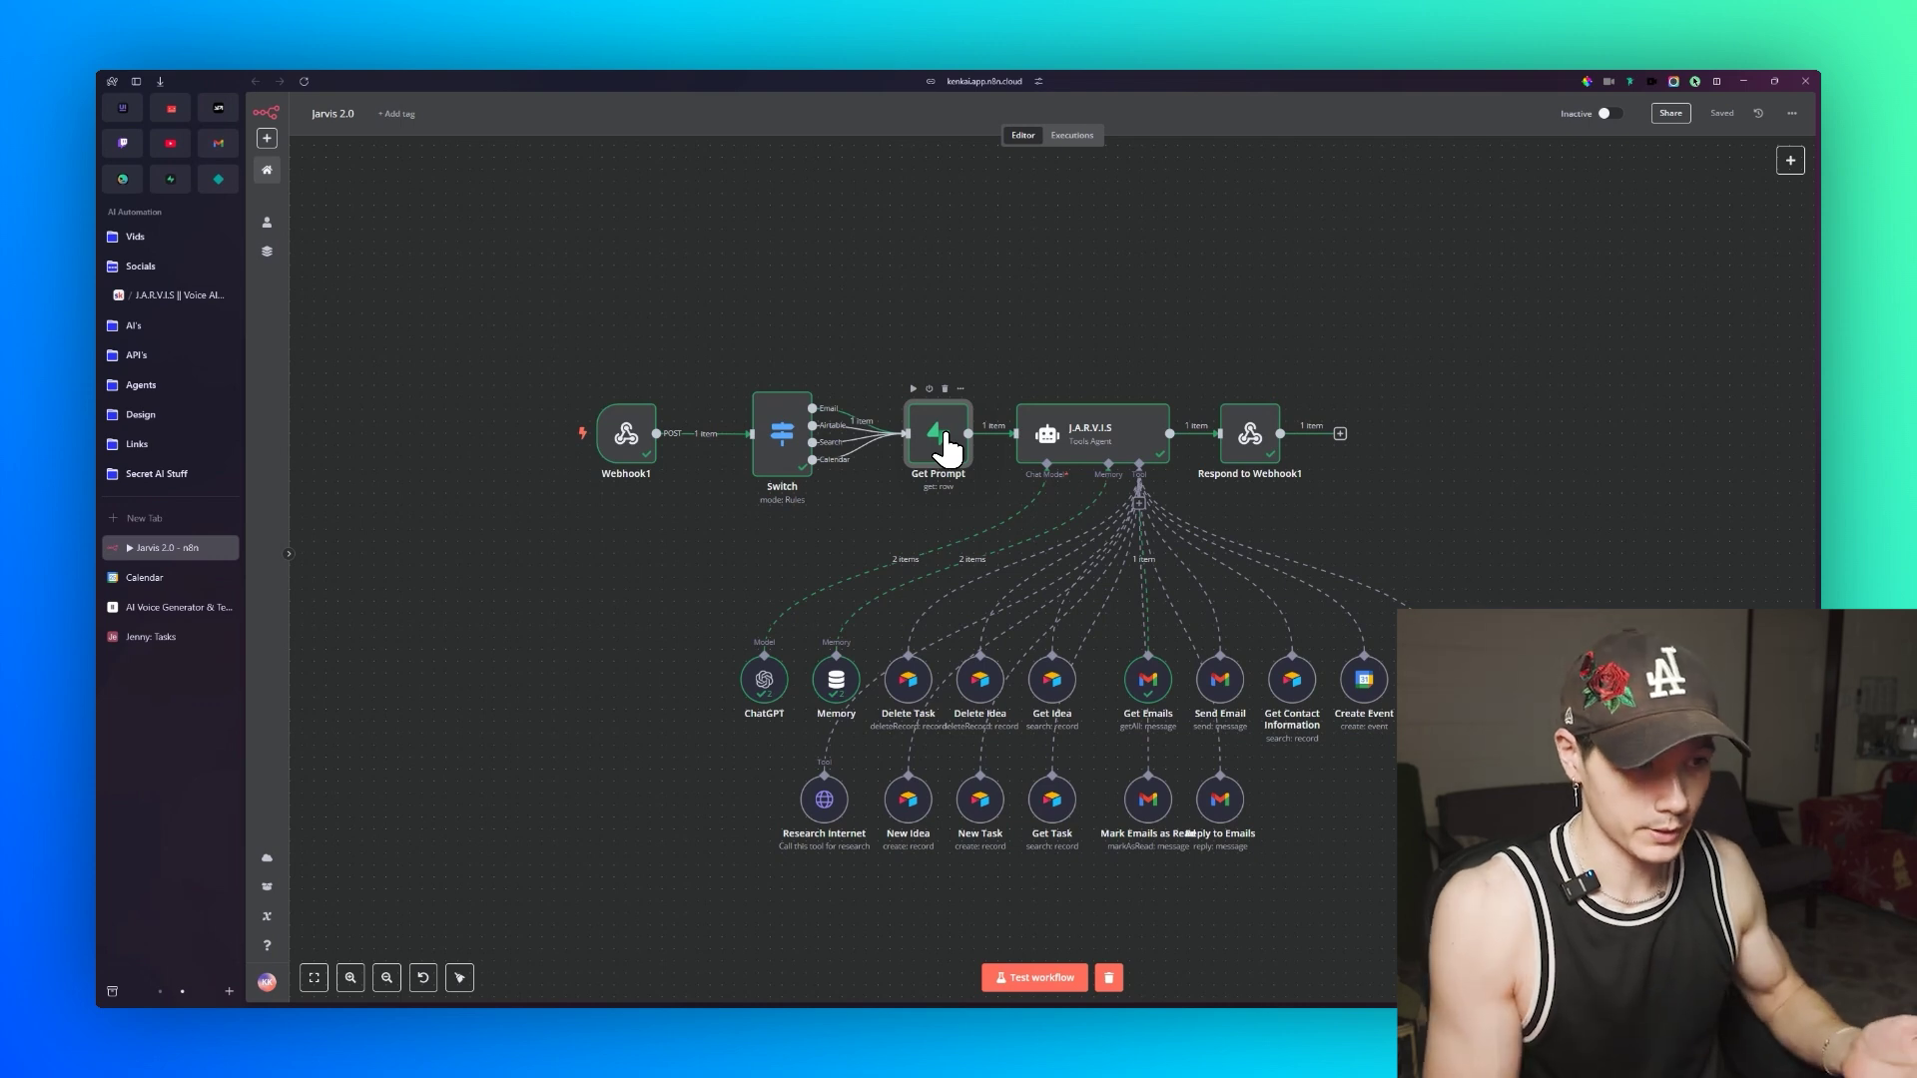
{"action": "scroll", "coordinate": [689, 499], "scroll_direction": "up", "scroll_amount": 3}
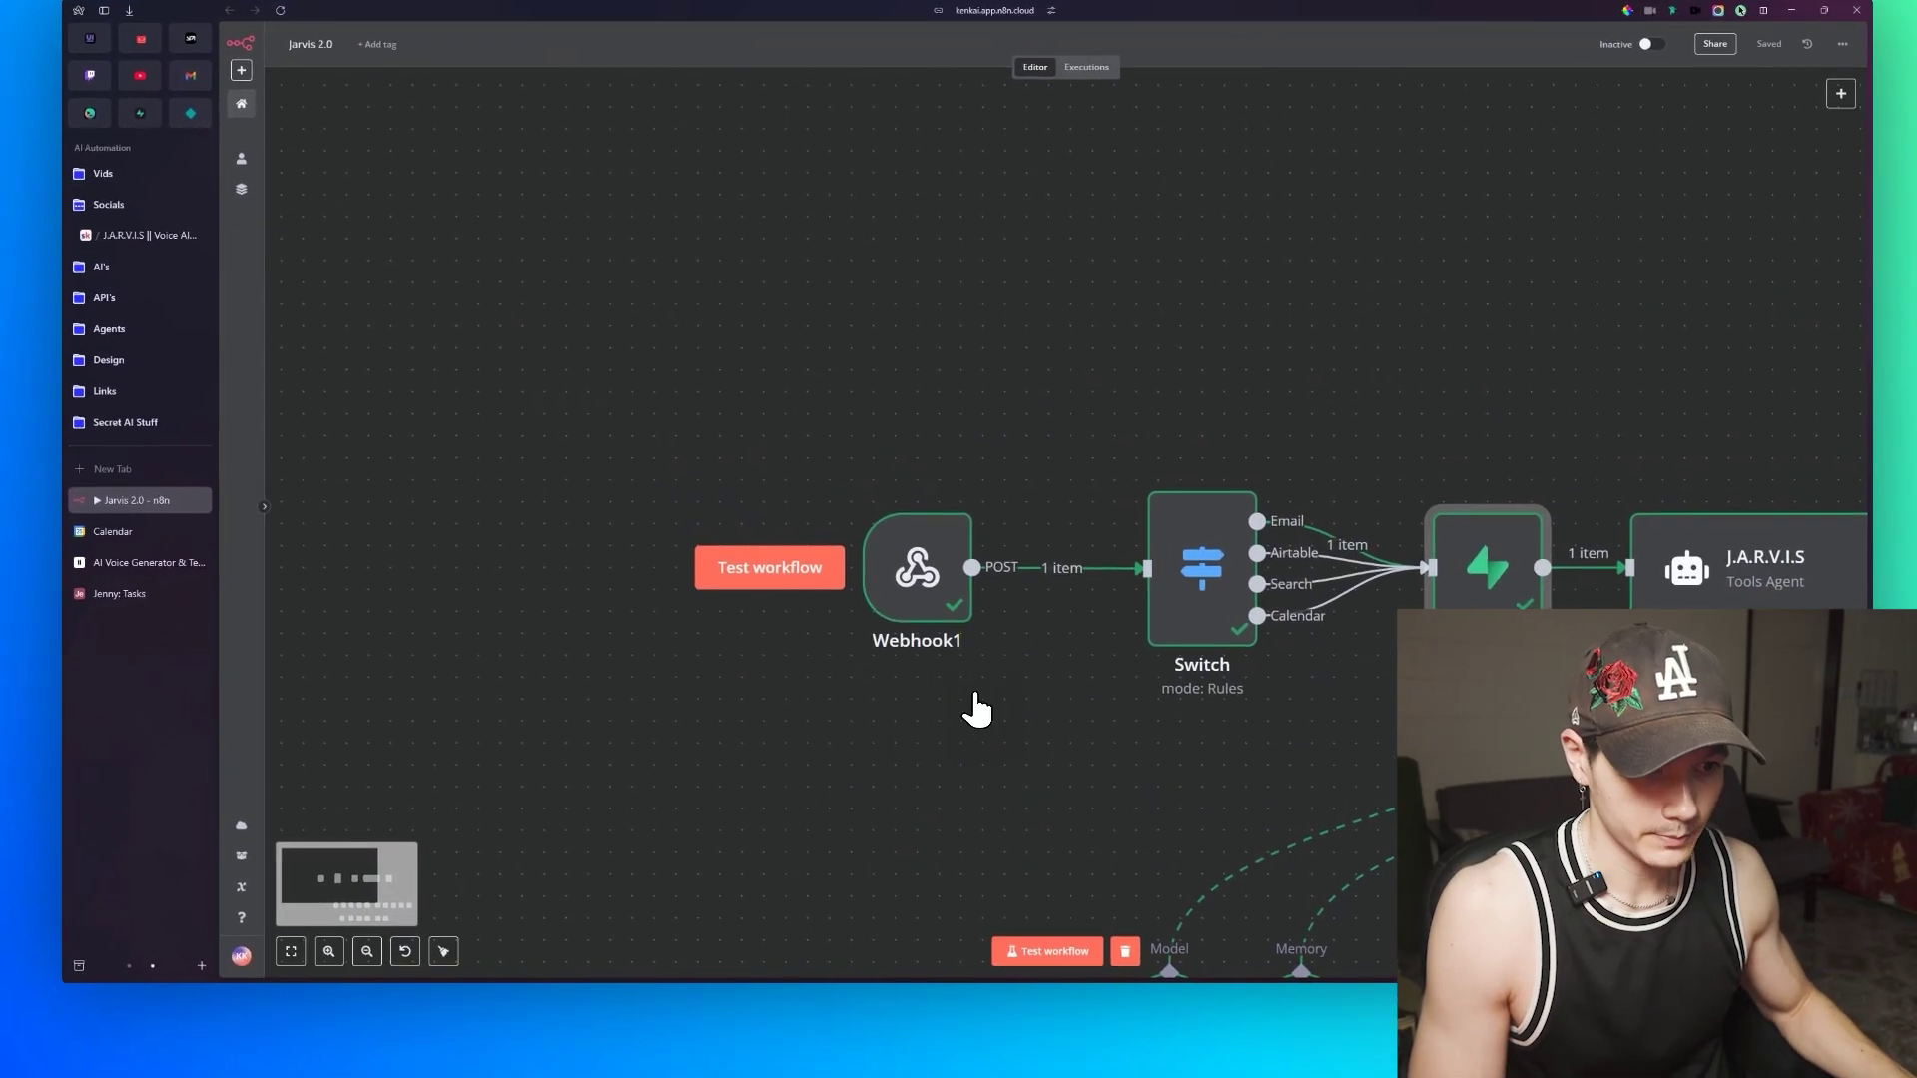
{"action": "left_click_drag", "start_coordinate": [975, 699], "coordinate": [970, 574]}
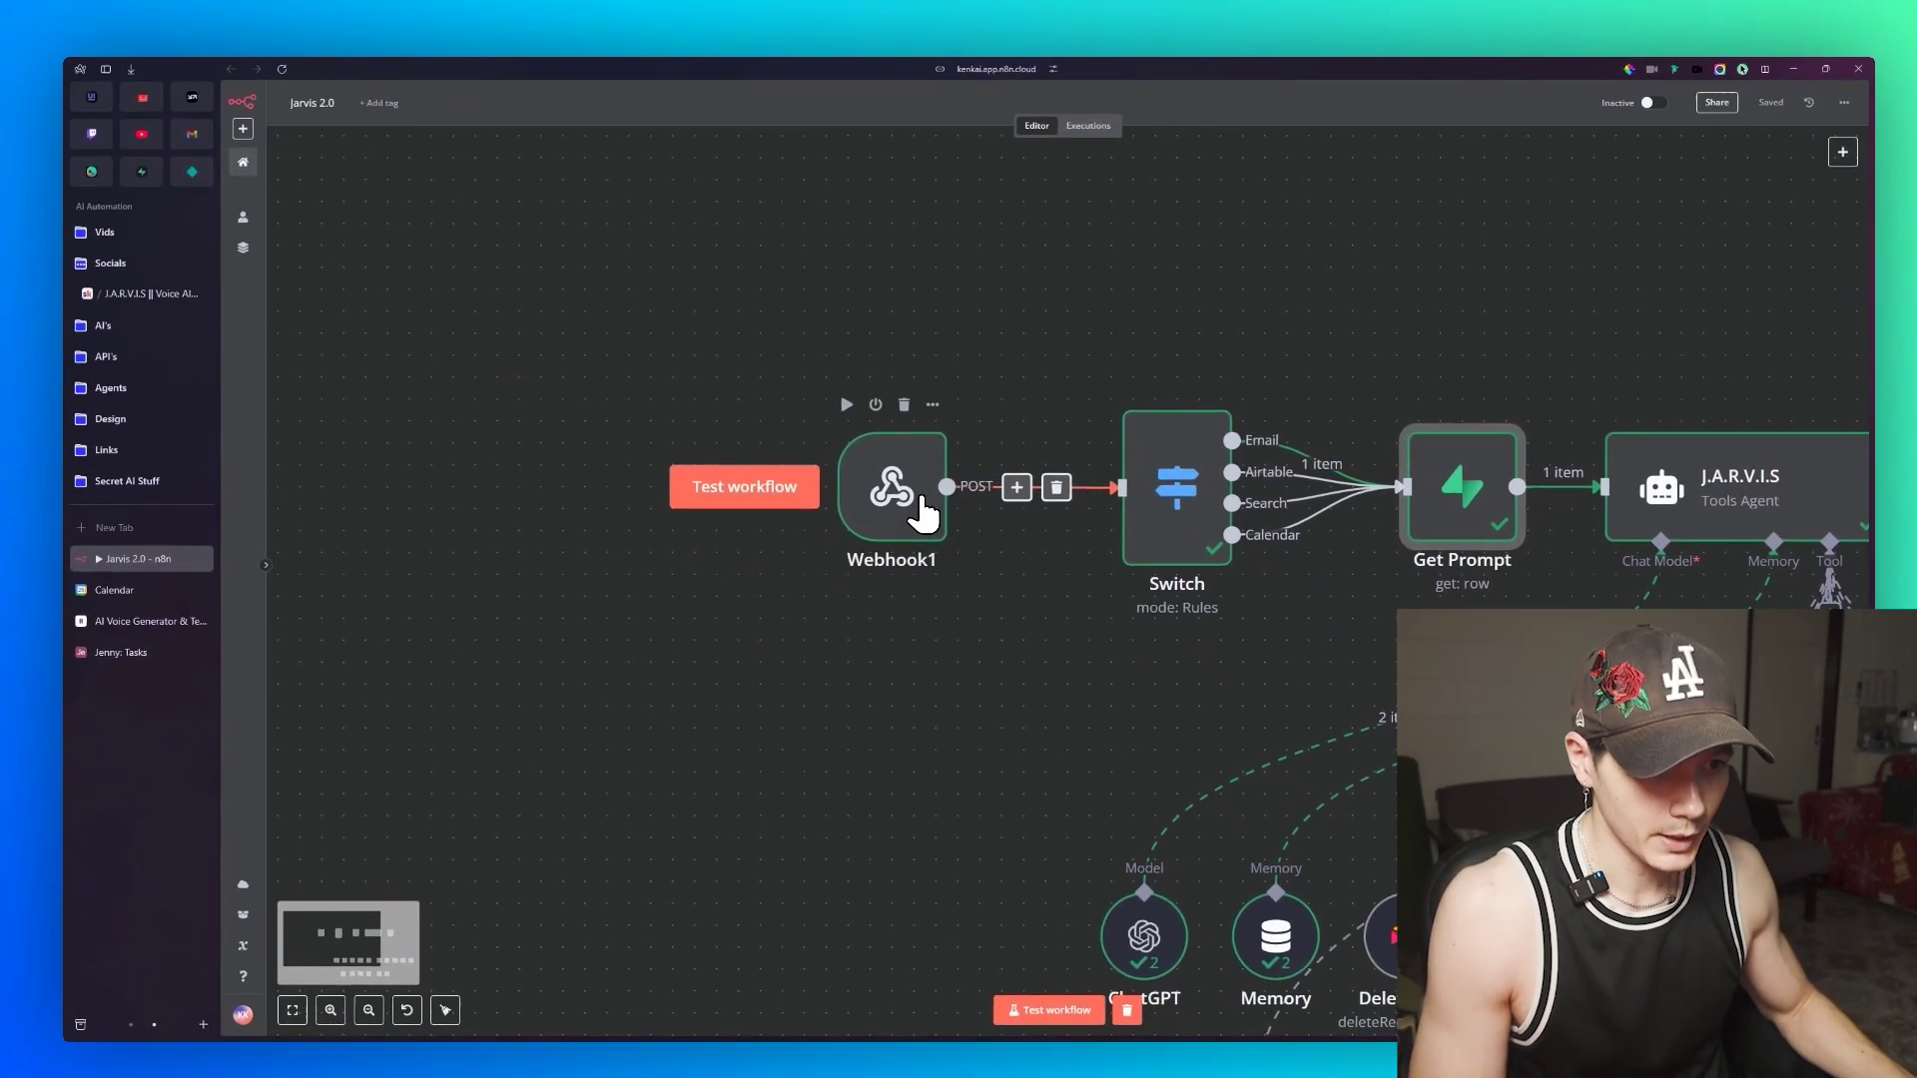
{"action": "double_click", "coordinate": [897, 434]}
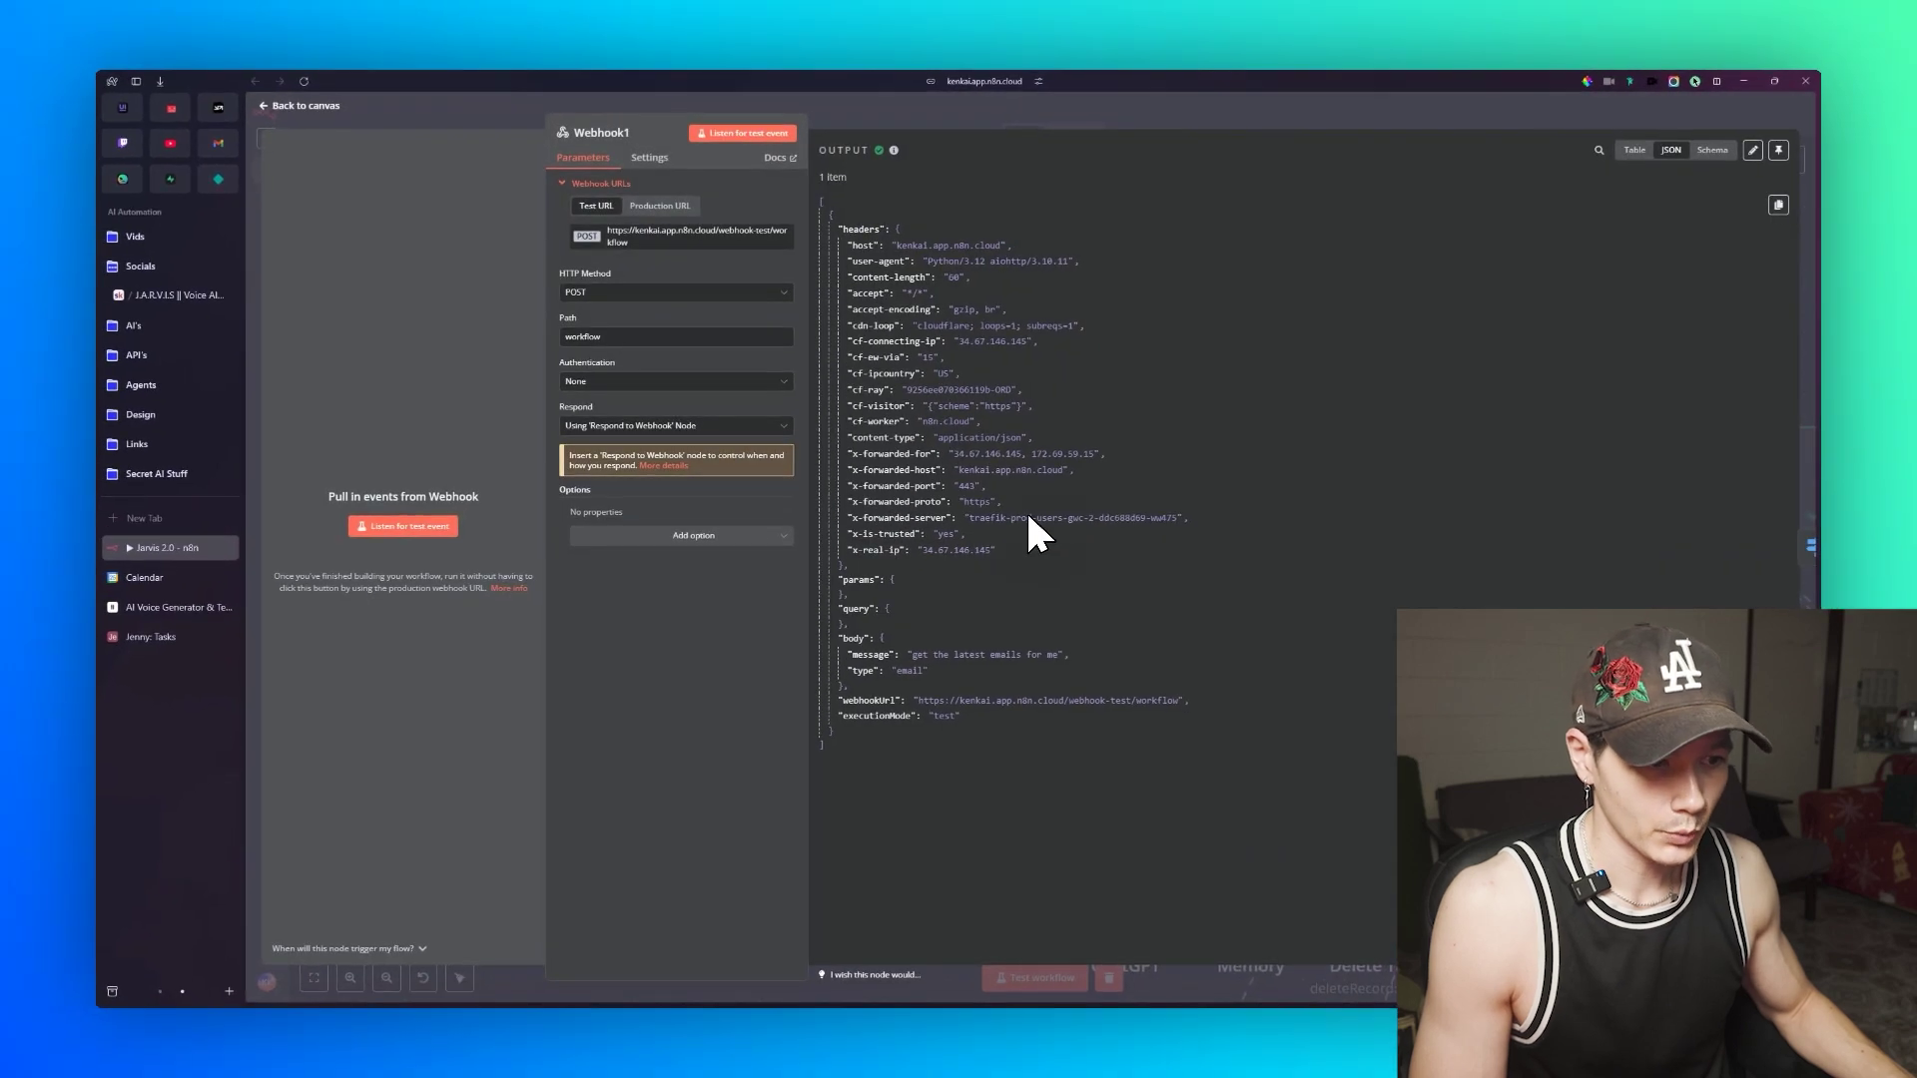
Step: Examine the message and type fields in the body of the webhook output and return to the canvas
{"action": "double_click", "coordinate": [895, 654]}
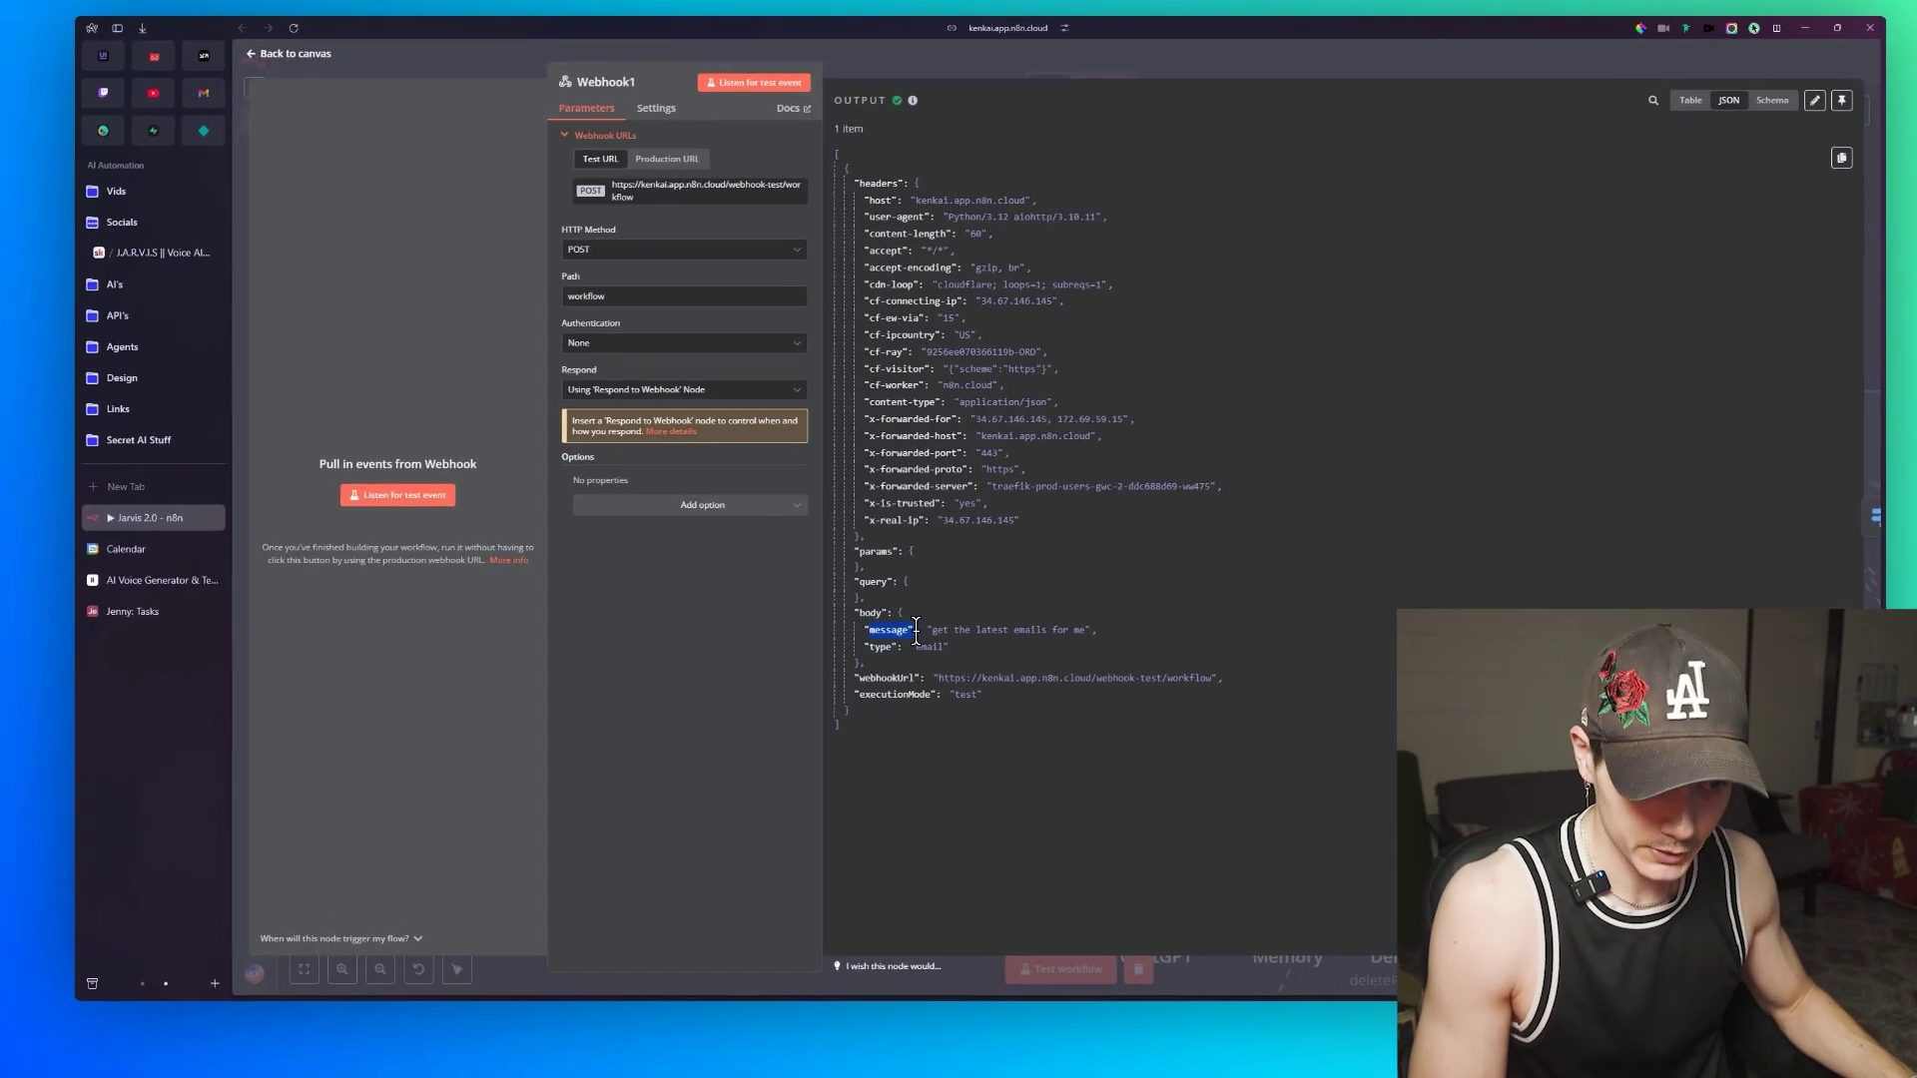
{"action": "left_click", "coordinate": [959, 631]}
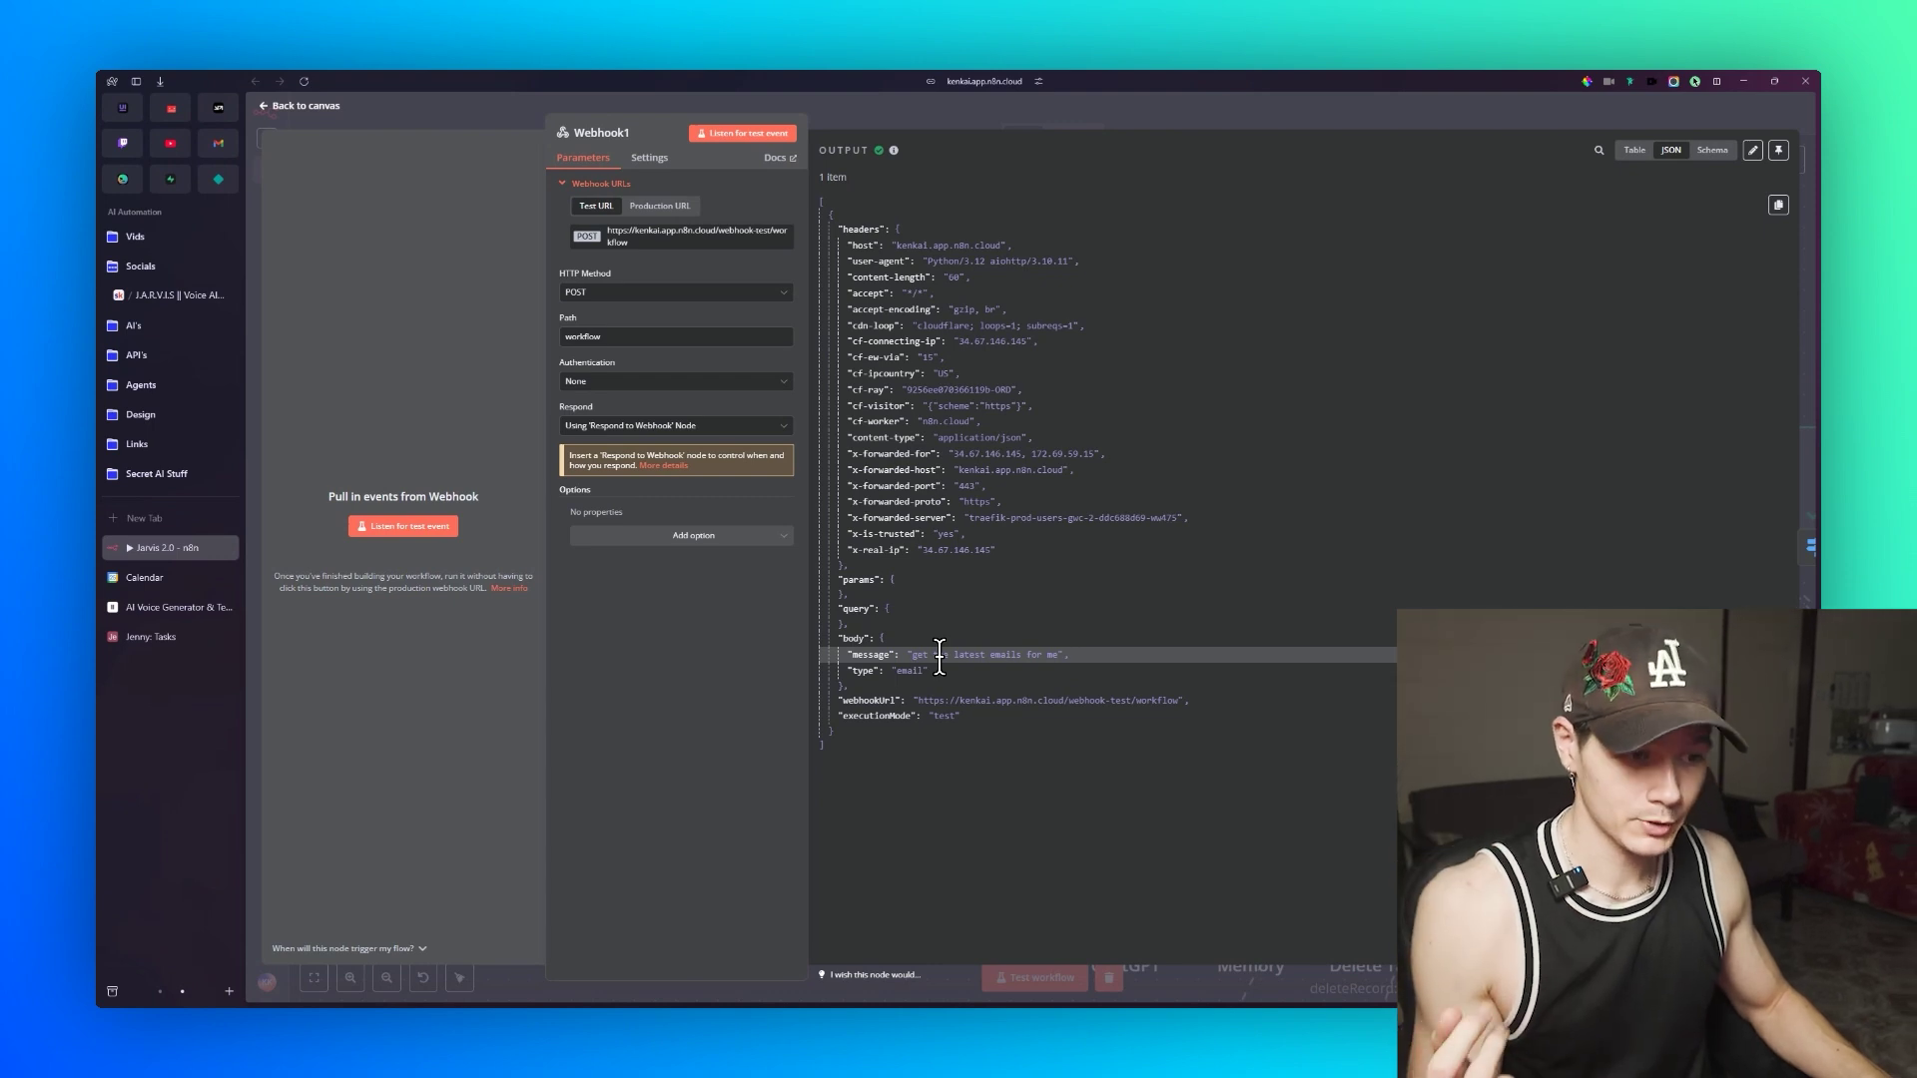
{"action": "left_click_drag", "start_coordinate": [912, 654], "coordinate": [965, 654]}
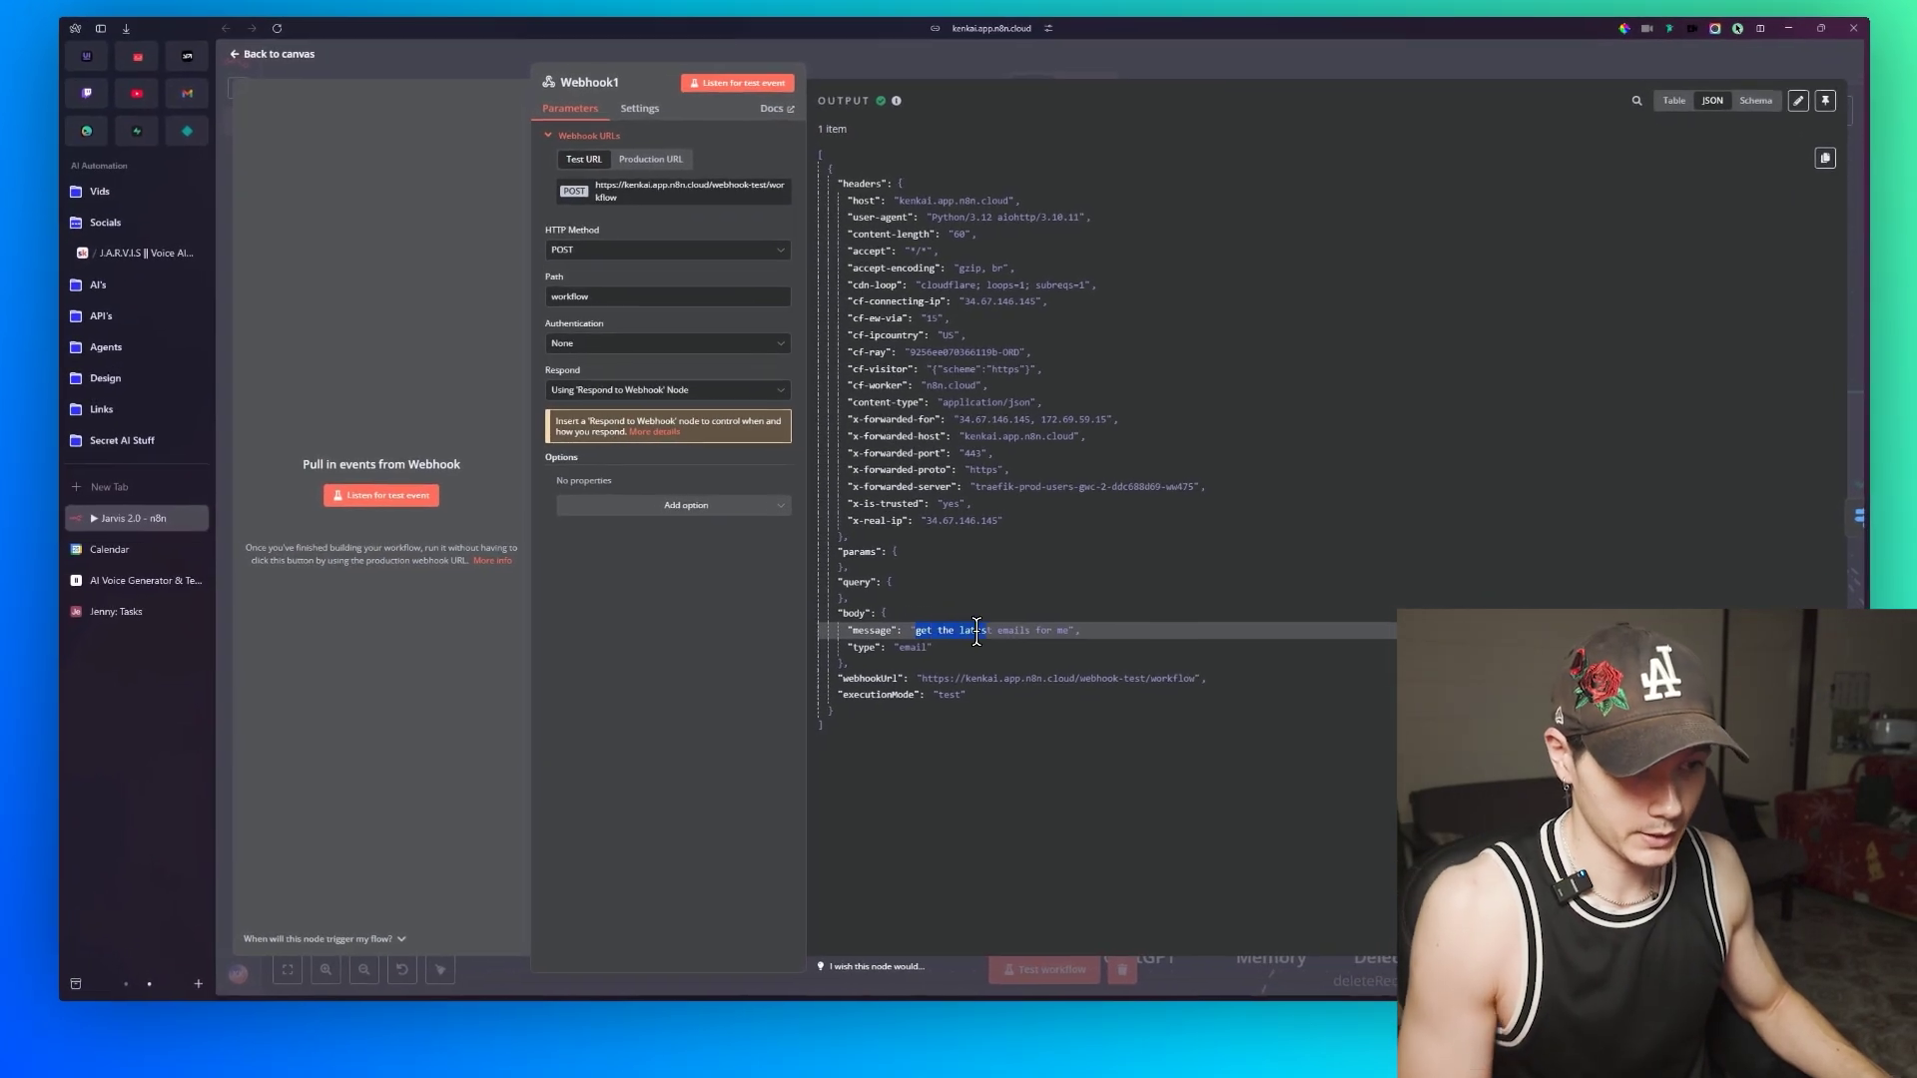
{"action": "left_click", "coordinate": [1051, 630]}
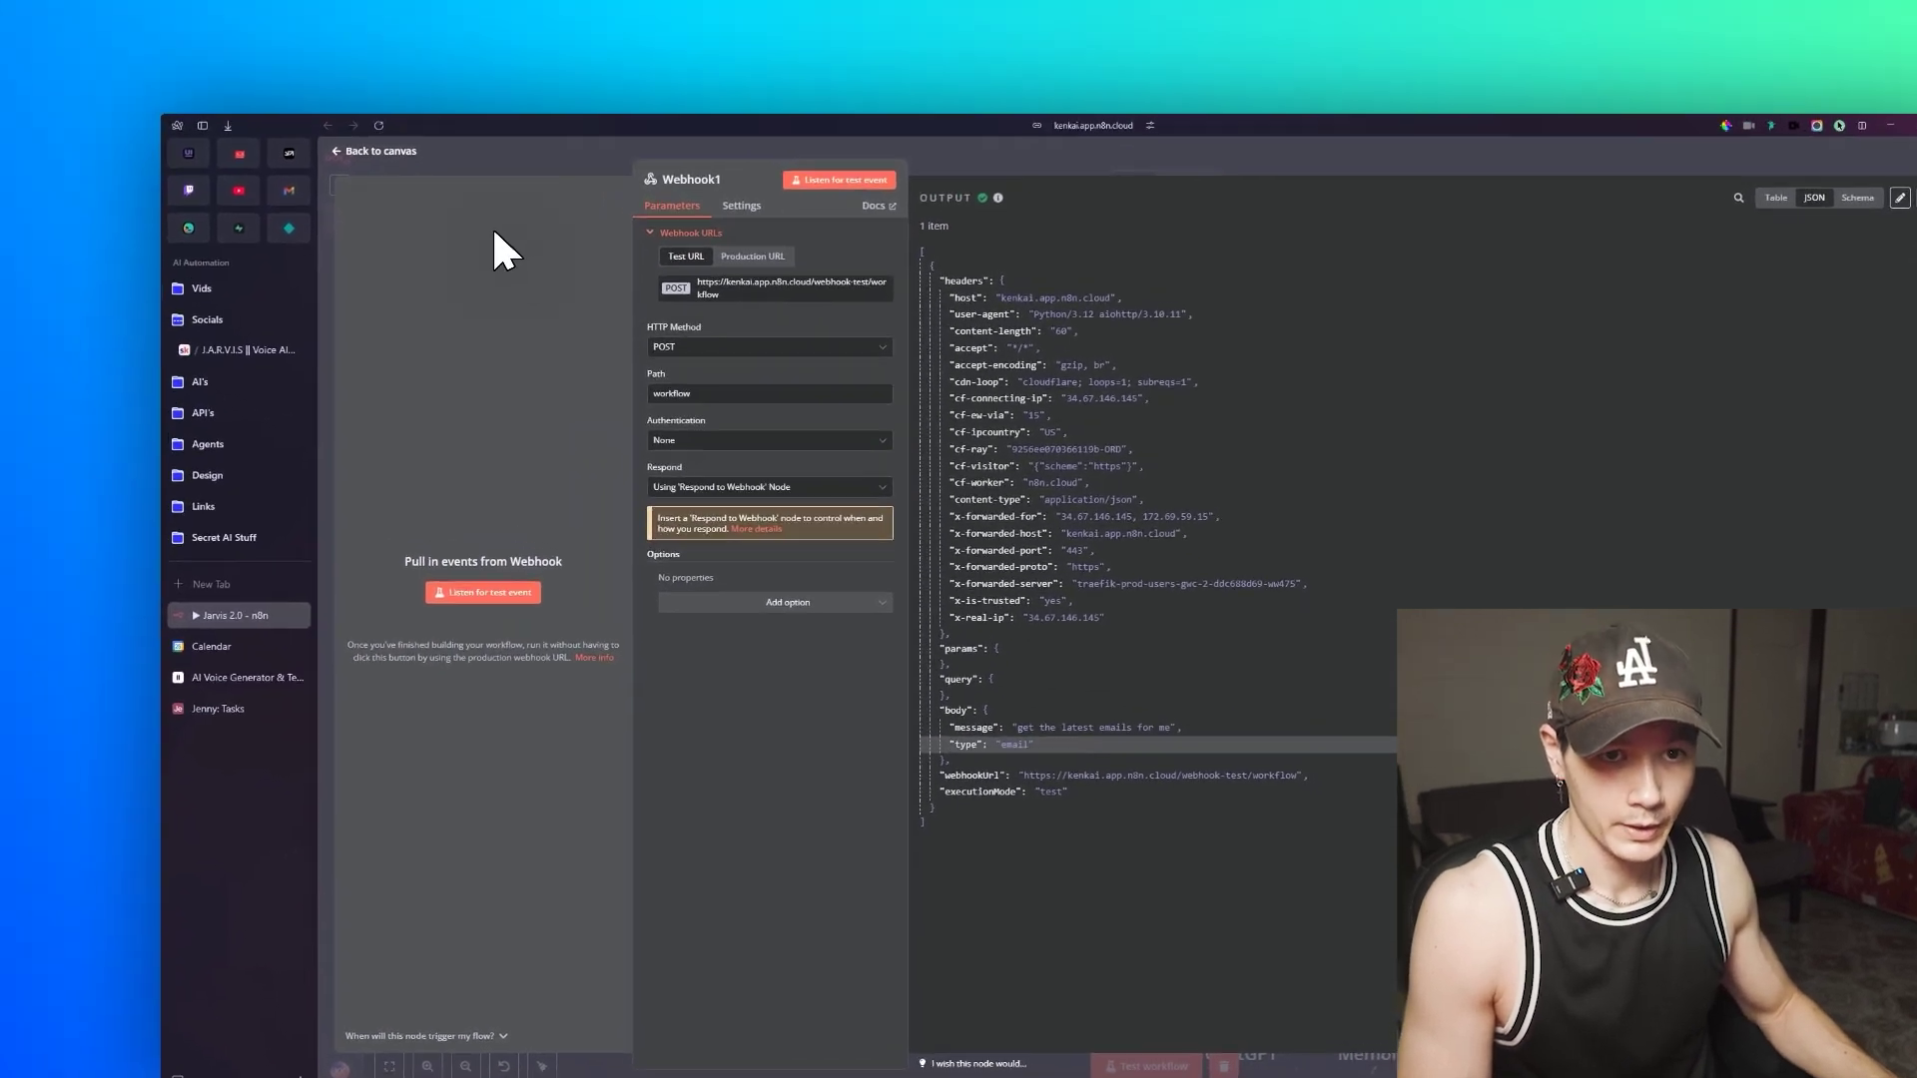
{"action": "left_click", "coordinate": [265, 52]}
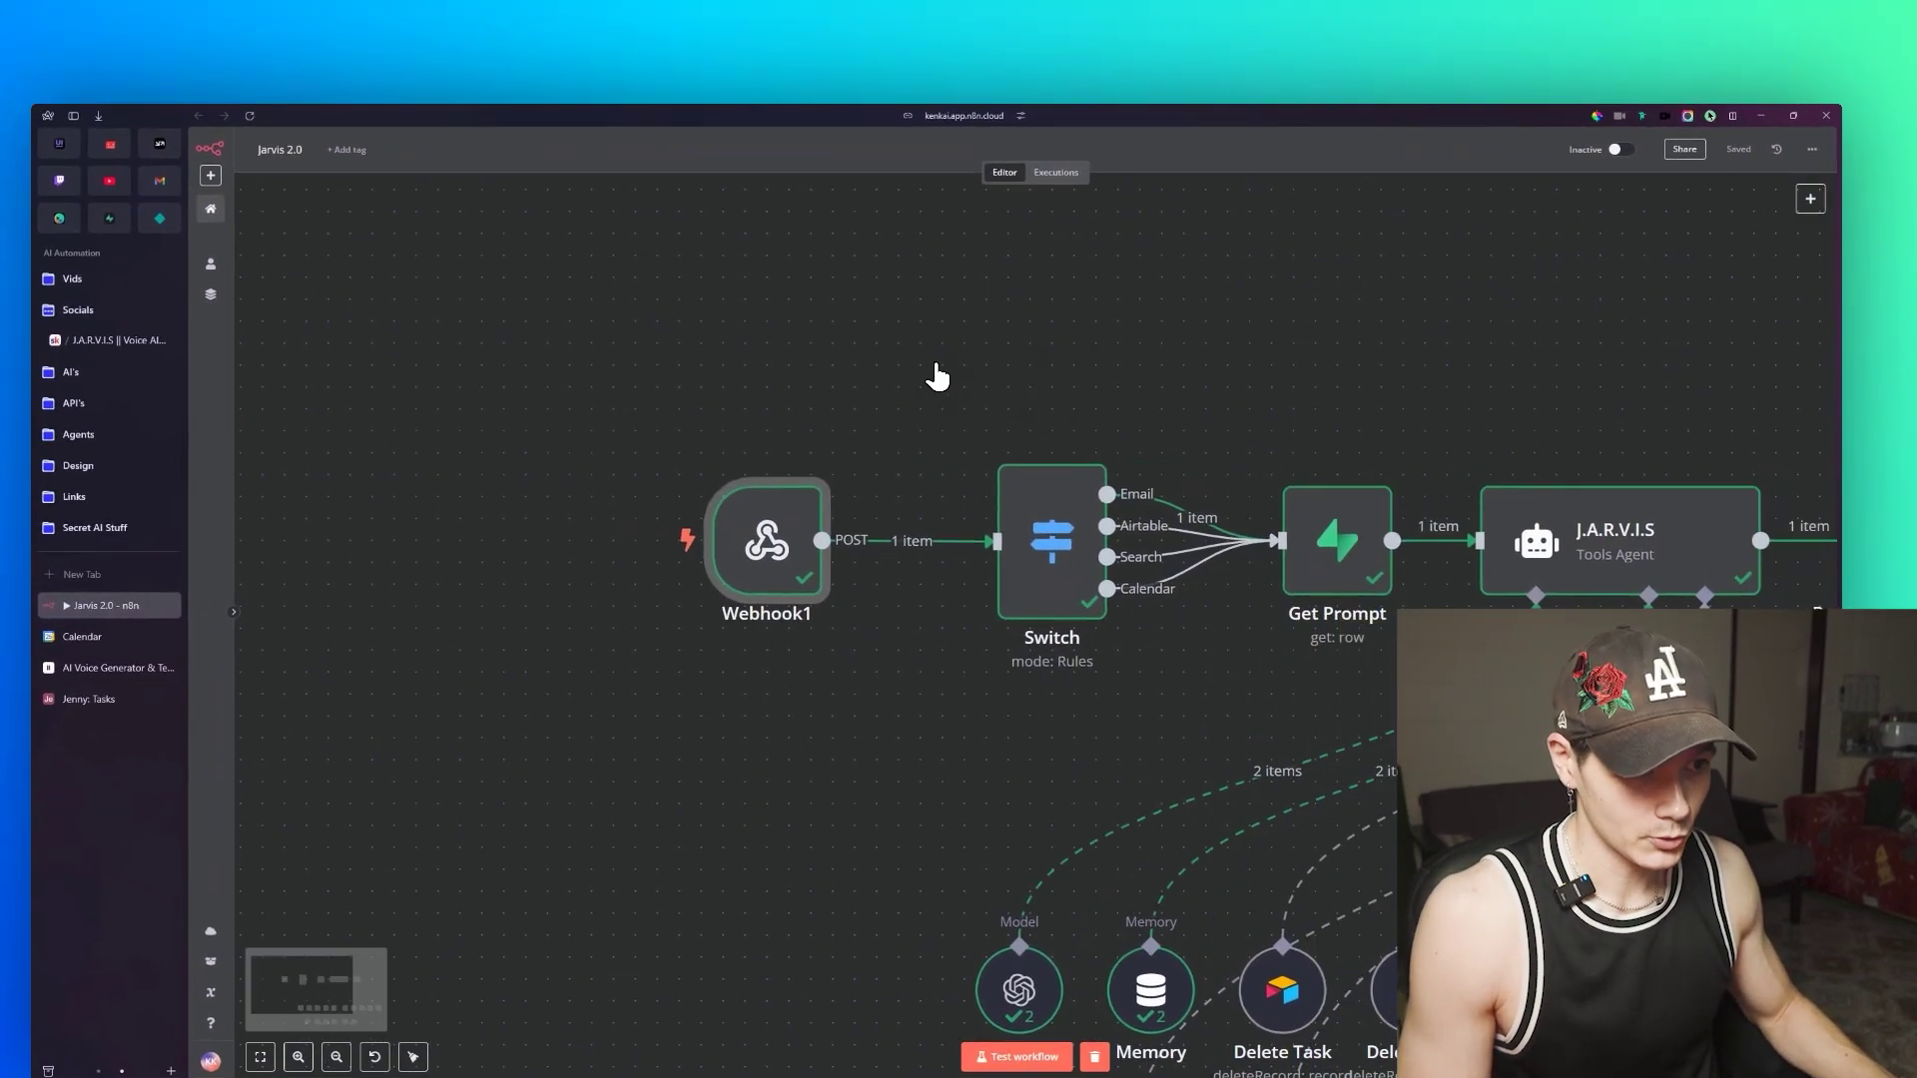
Step: Inspect the Switch node's routing rules, checking the type expression and comparison value of the Email rule, and close the node
{"action": "scroll", "coordinate": [937, 375], "scroll_direction": "down", "scroll_amount": 2}
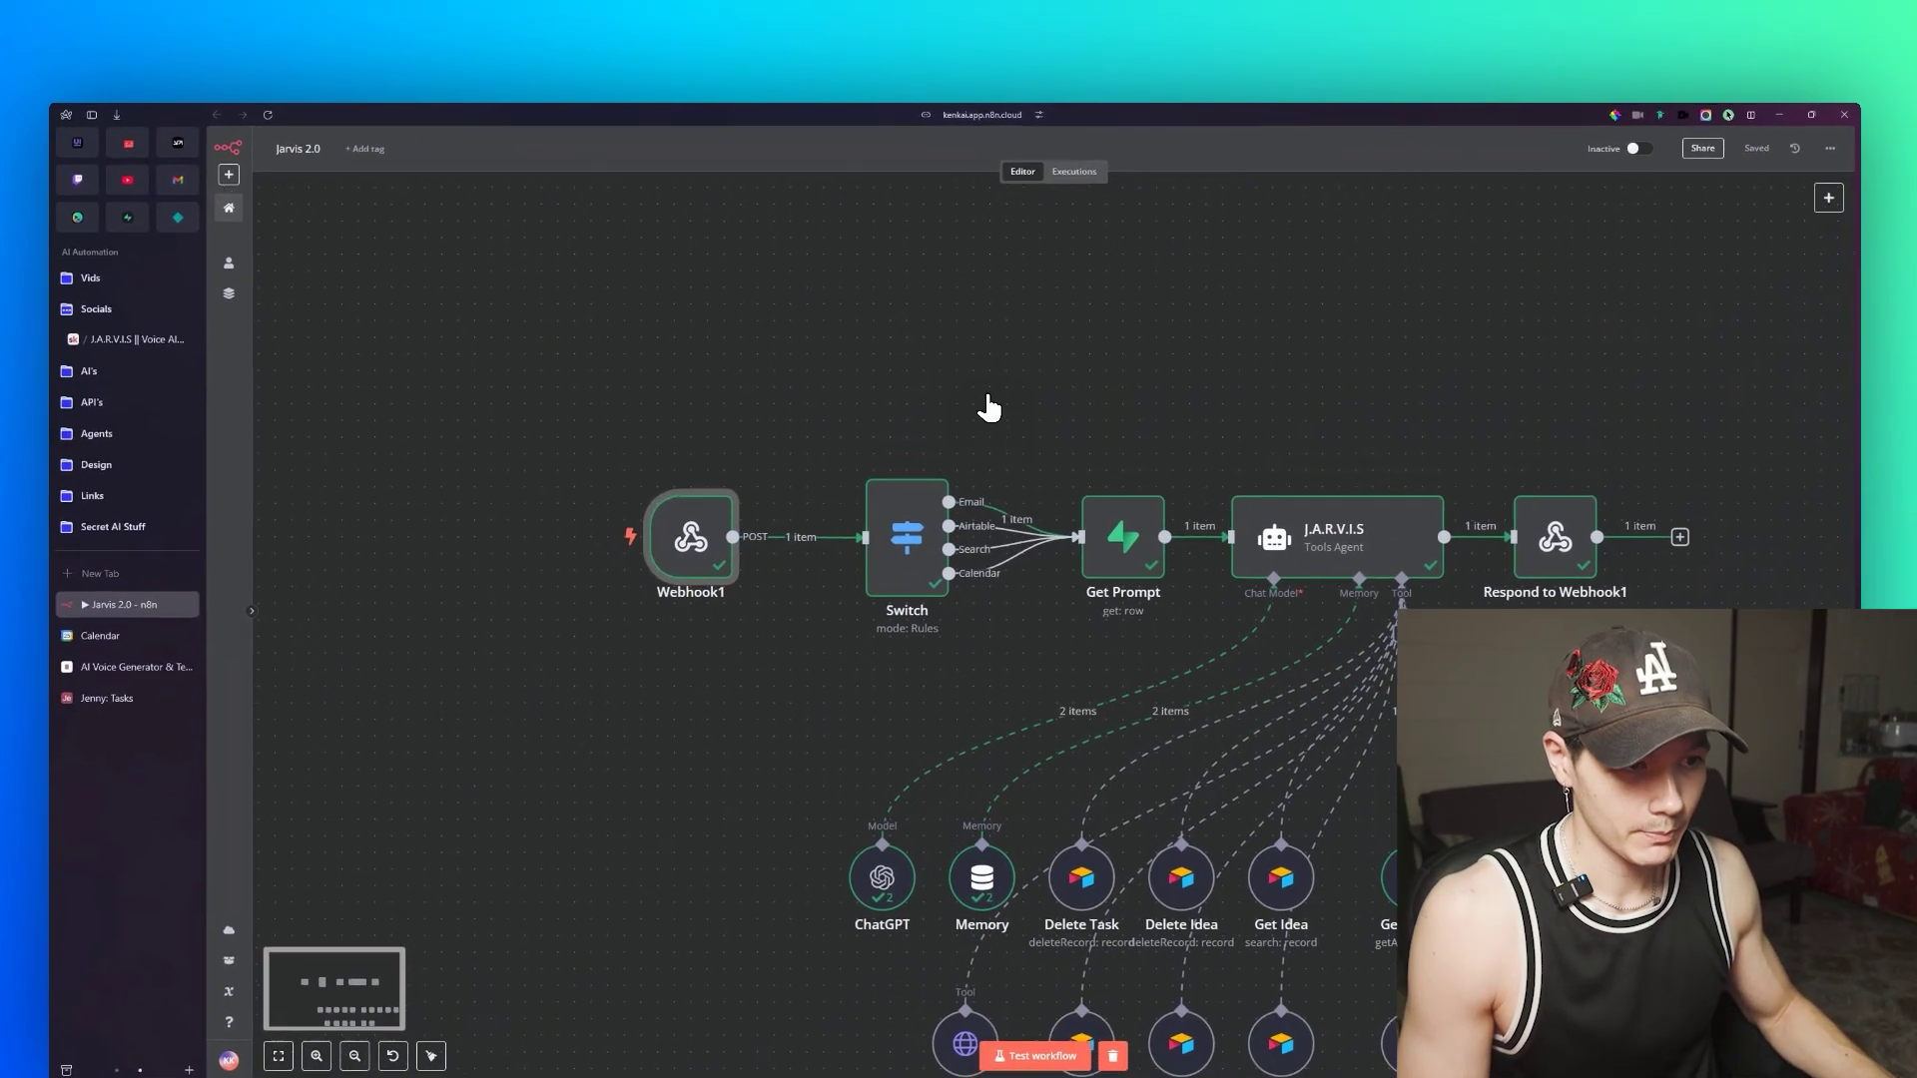
{"action": "double_click", "coordinate": [927, 509]}
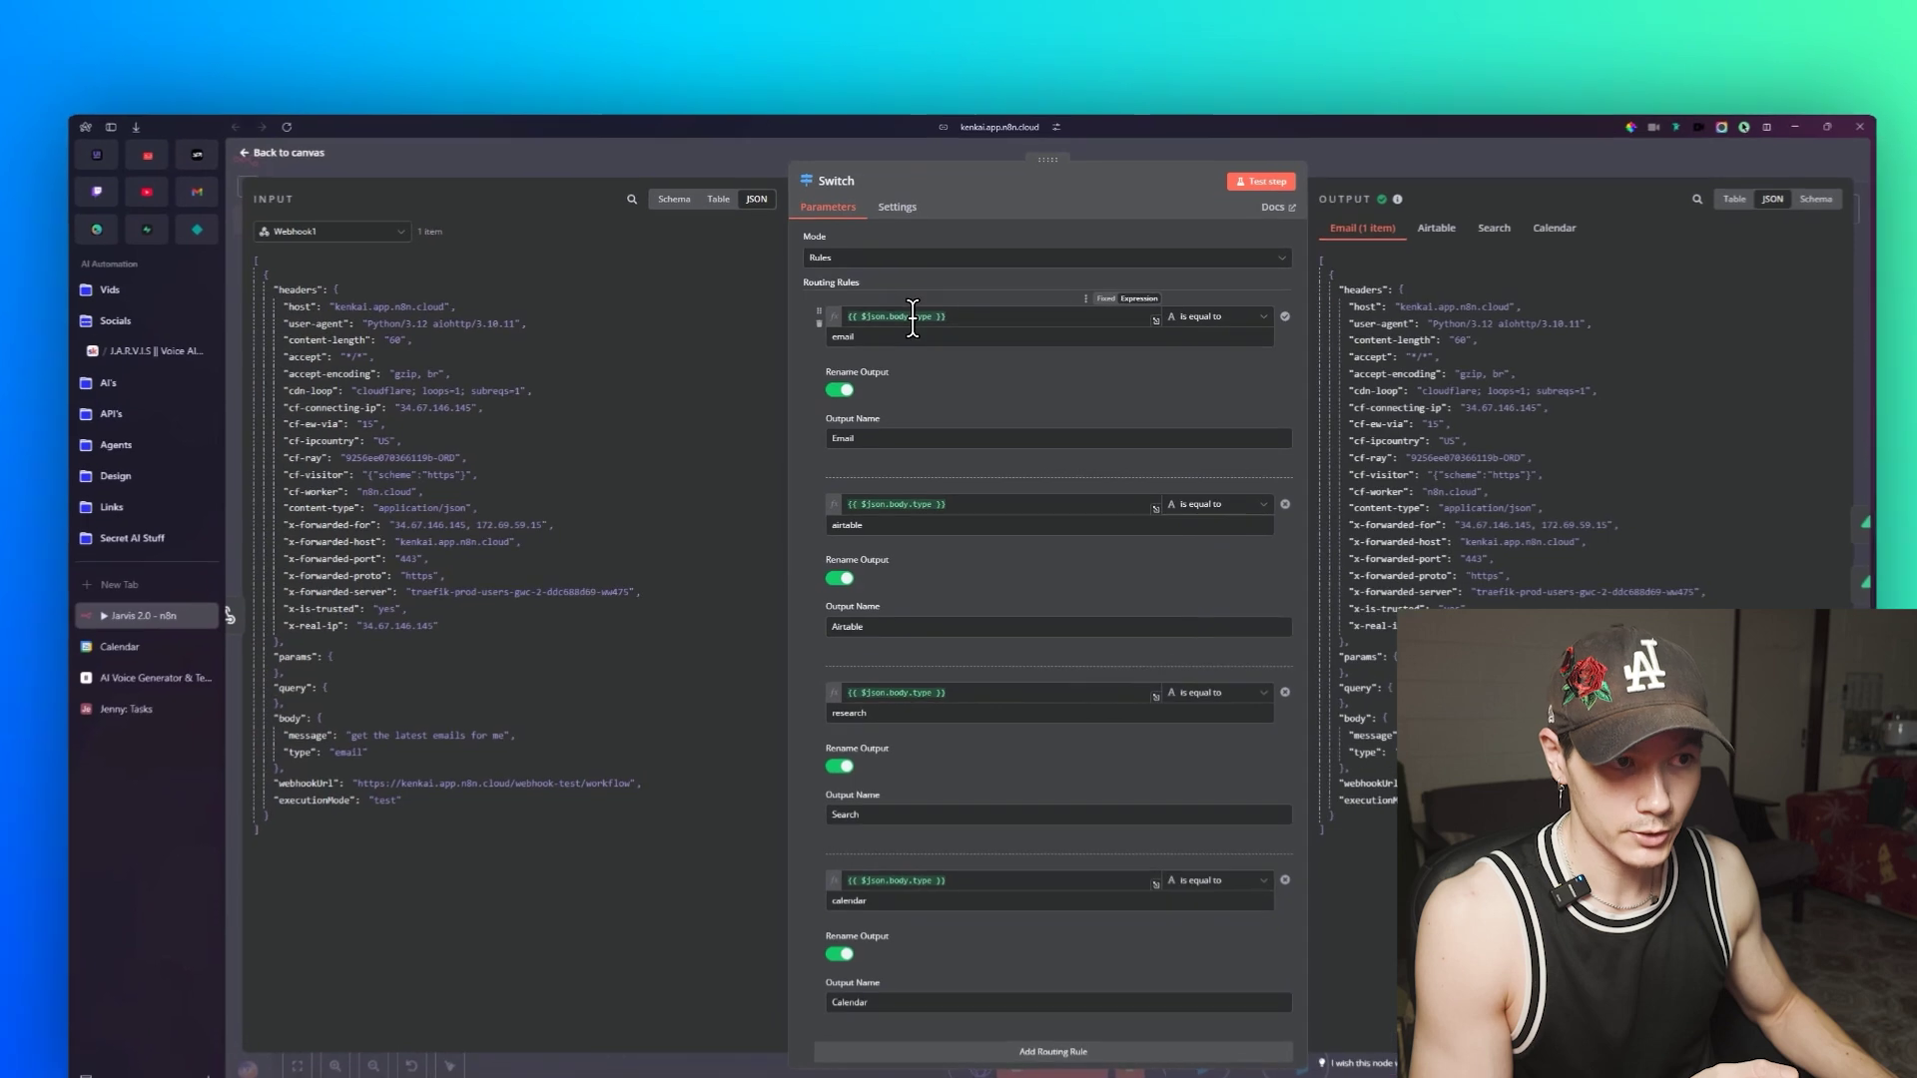
{"action": "left_click", "coordinate": [921, 319]}
{"action": "left_click", "coordinate": [922, 294]}
{"action": "left_click", "coordinate": [861, 342]}
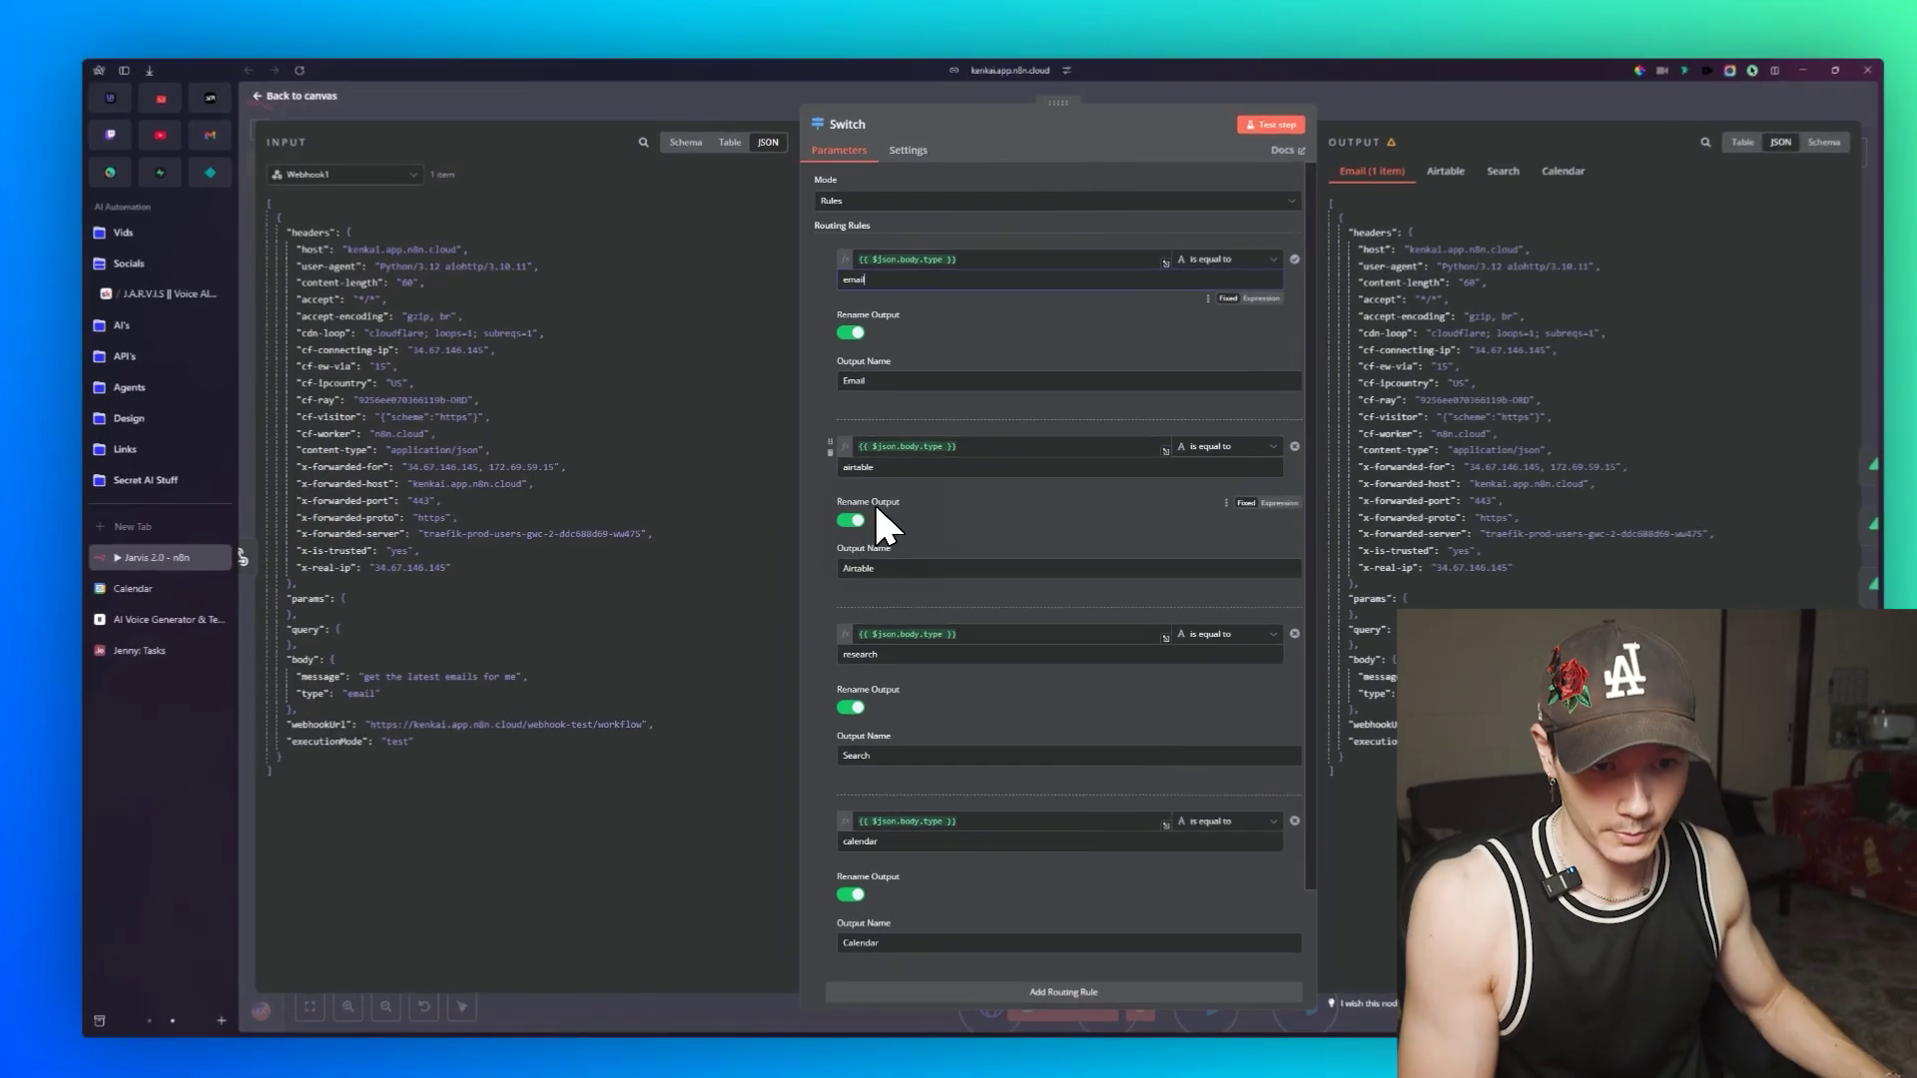
{"action": "key", "text": "Escape"}
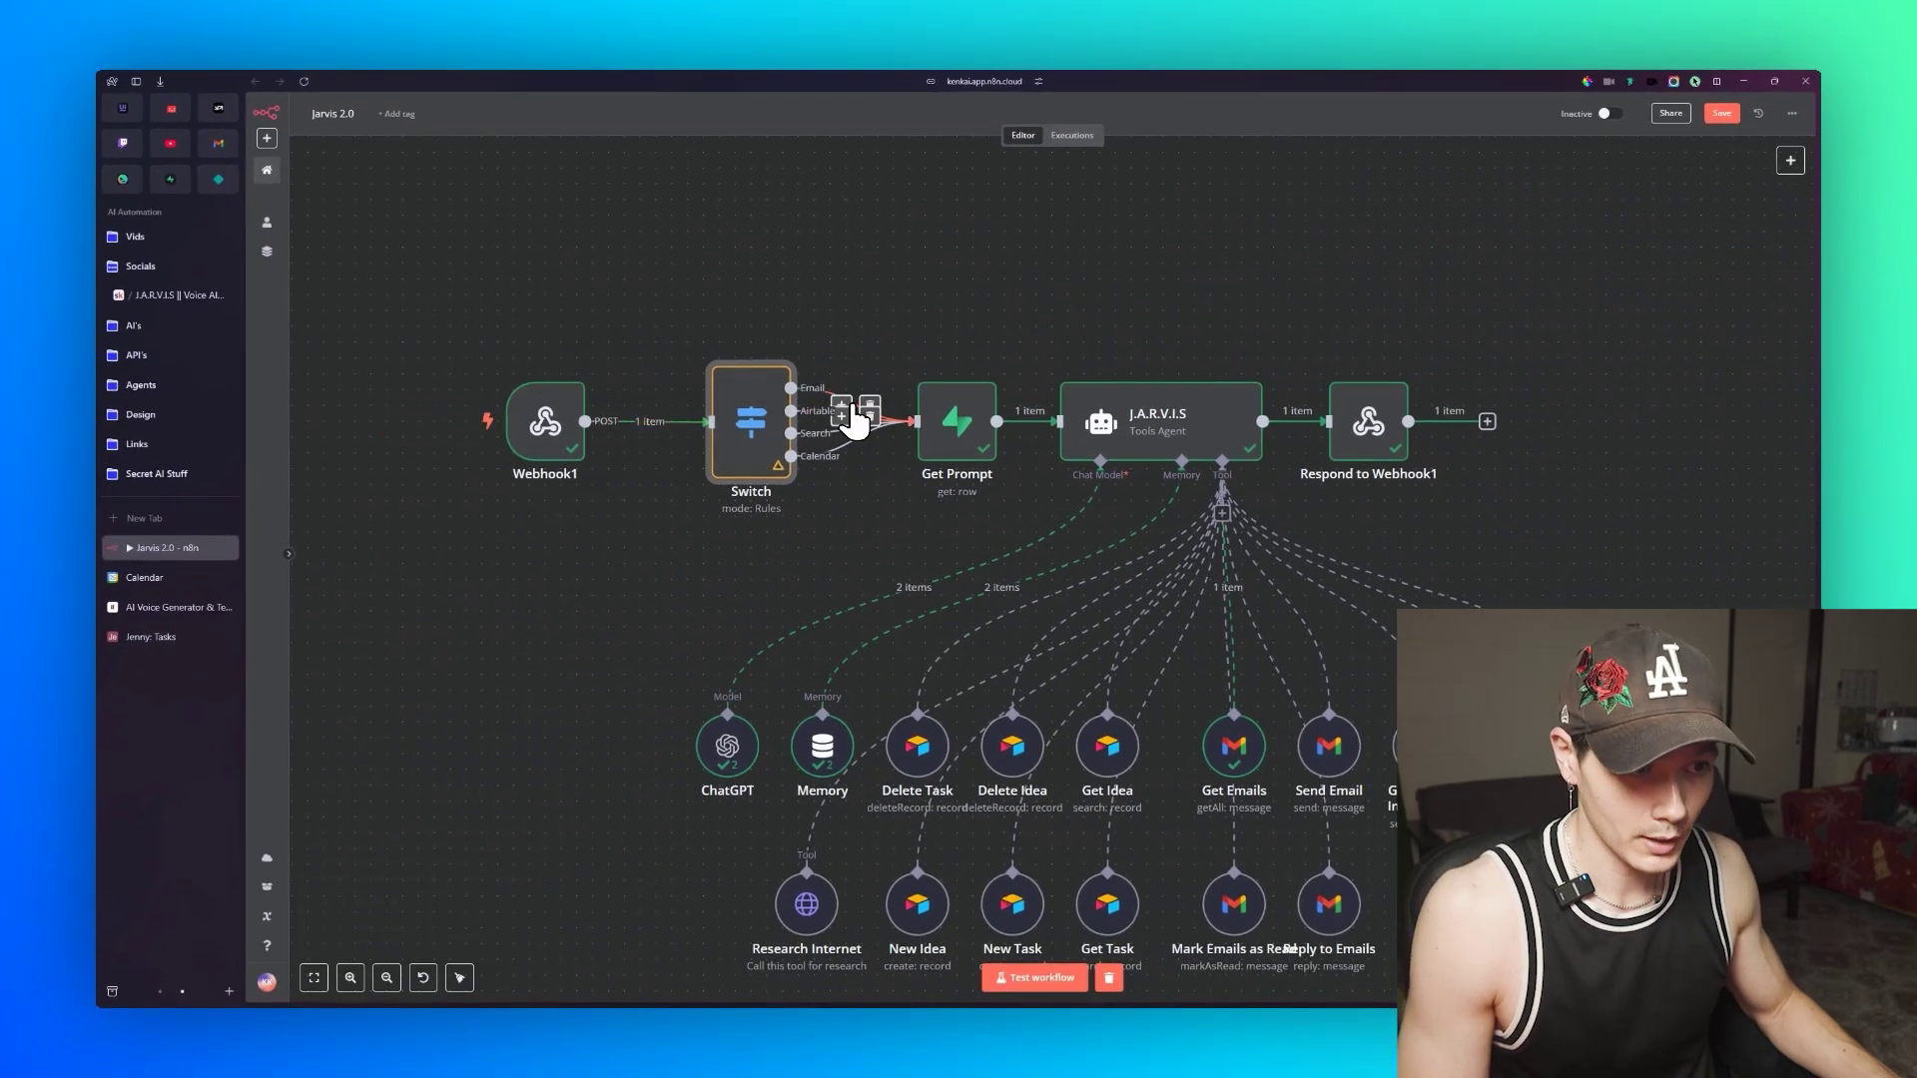
Step: Open the Get Prompt node and examine the expression that its select condition matches against the Type column
{"action": "scroll", "coordinate": [965, 437], "scroll_direction": "down", "scroll_amount": 3}
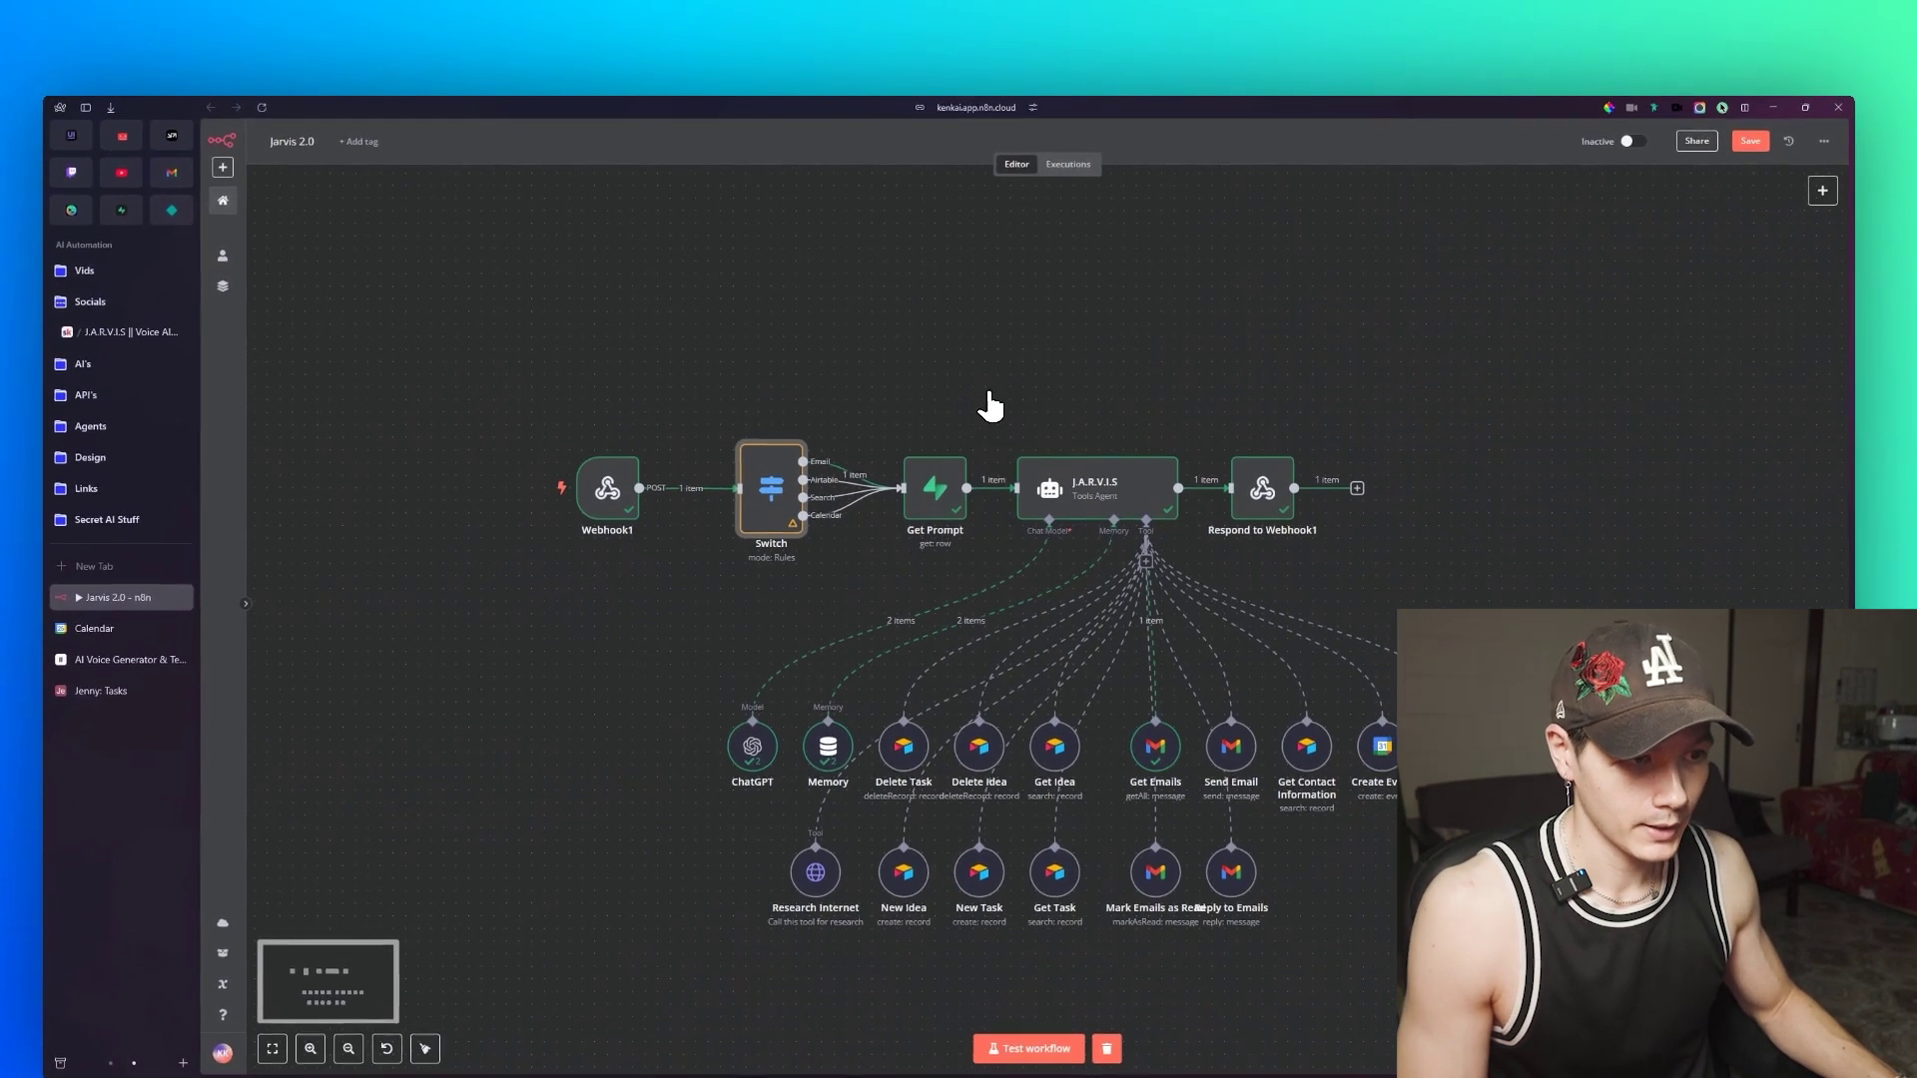
{"action": "double_click", "coordinate": [939, 493]}
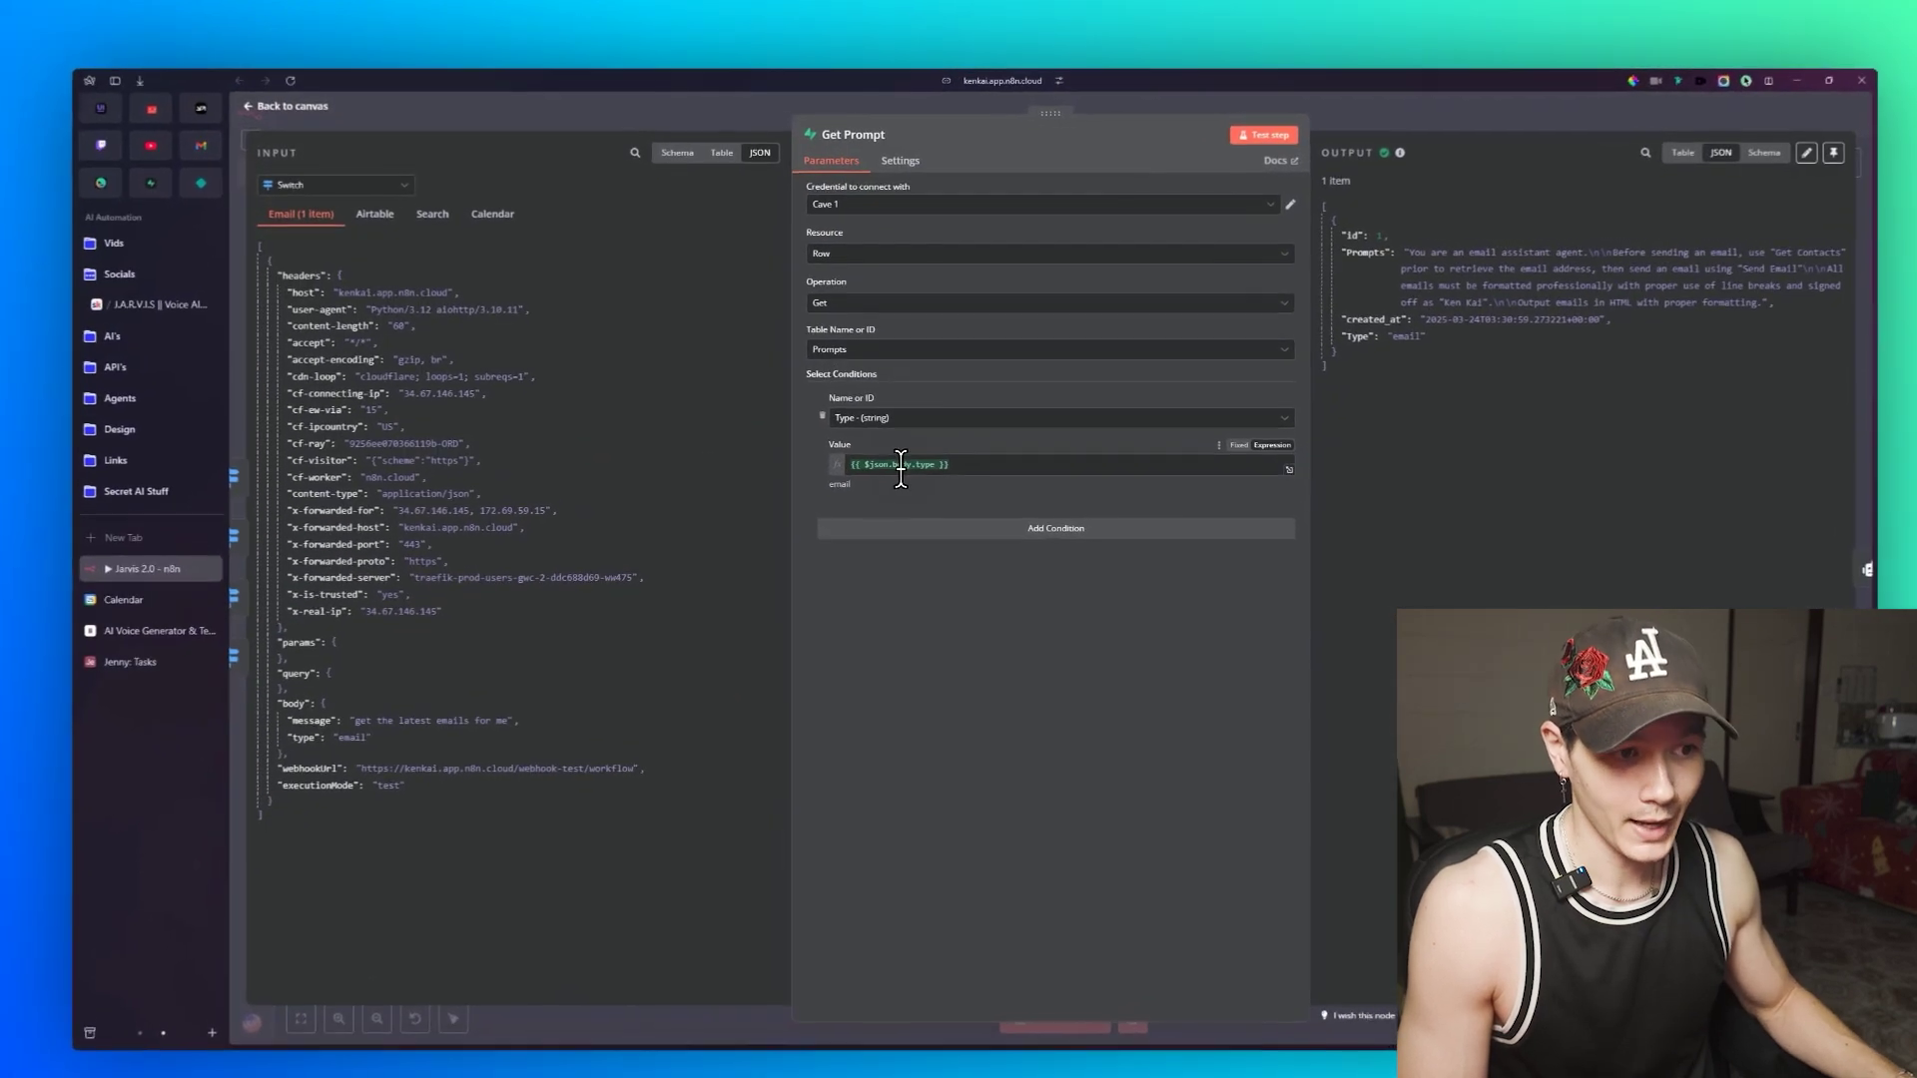
{"action": "left_click", "coordinate": [909, 466]}
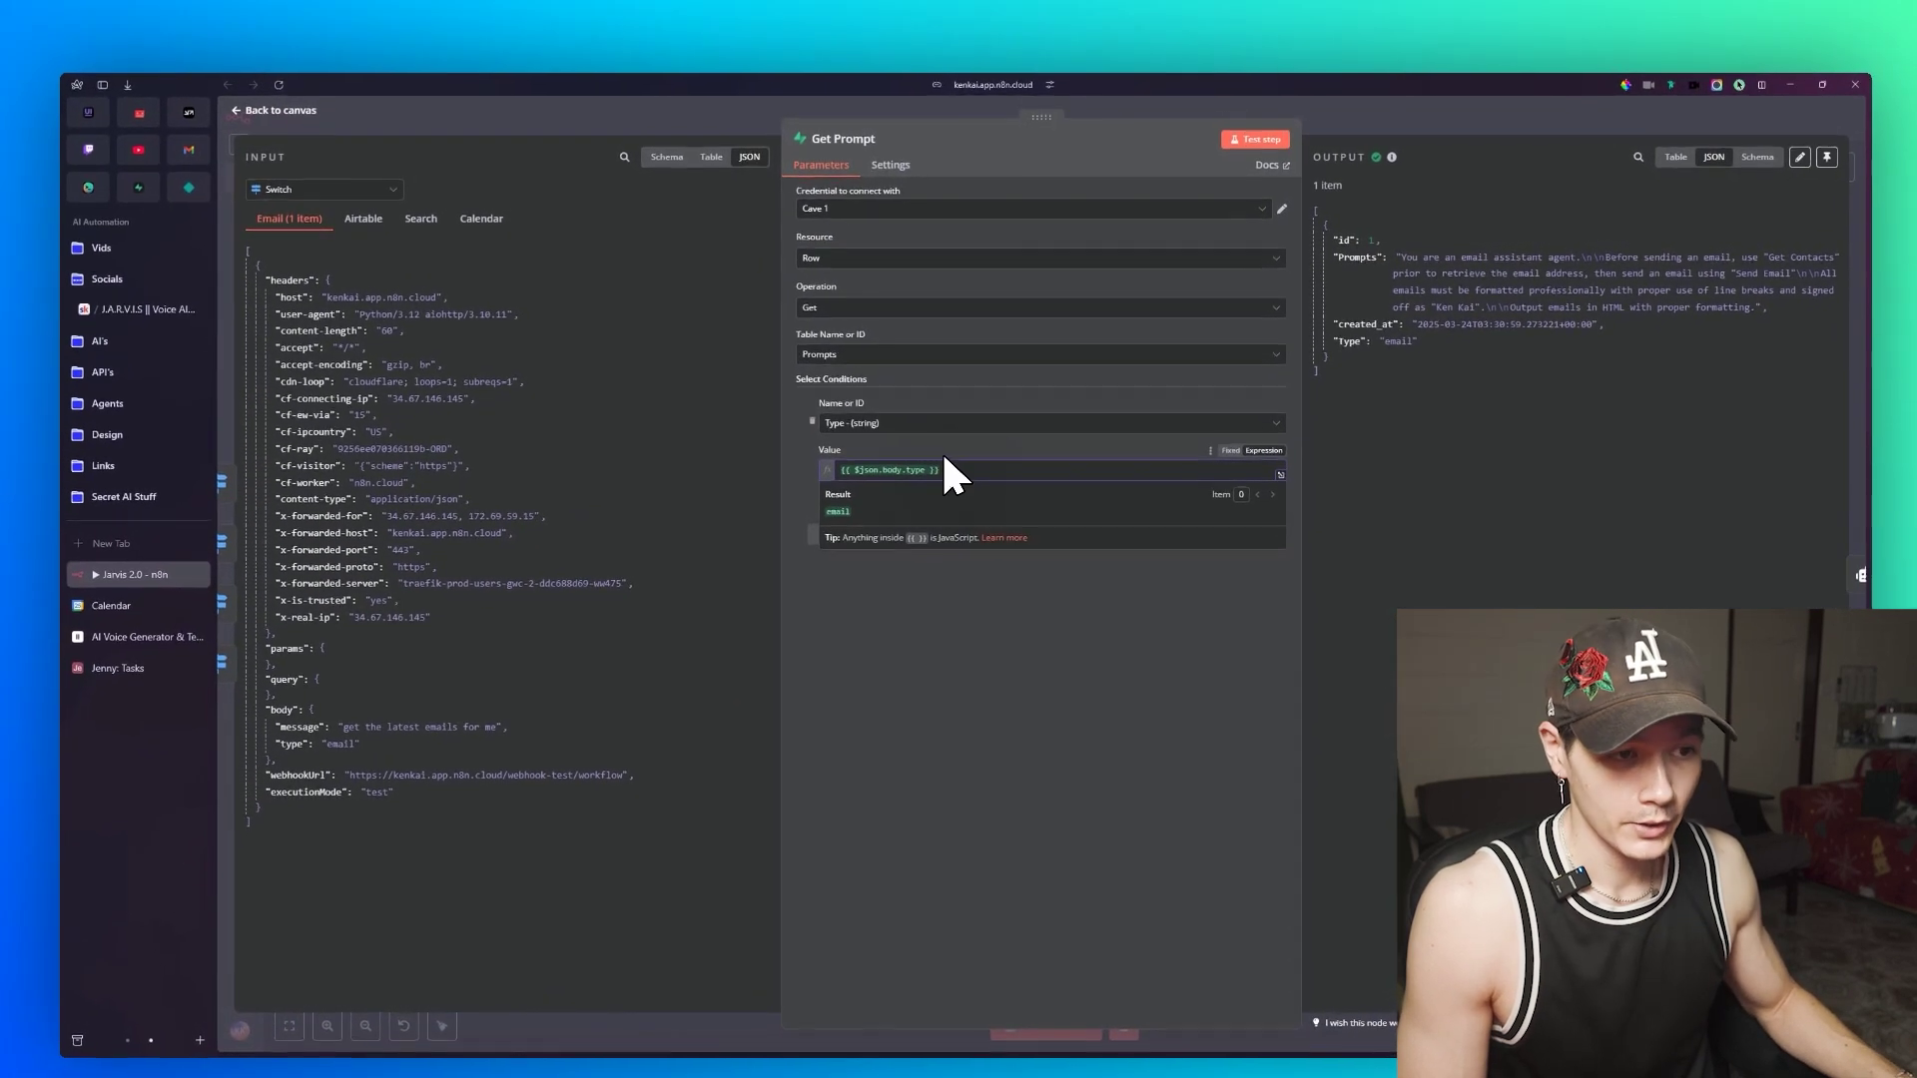
{"action": "left_click", "coordinate": [941, 446]}
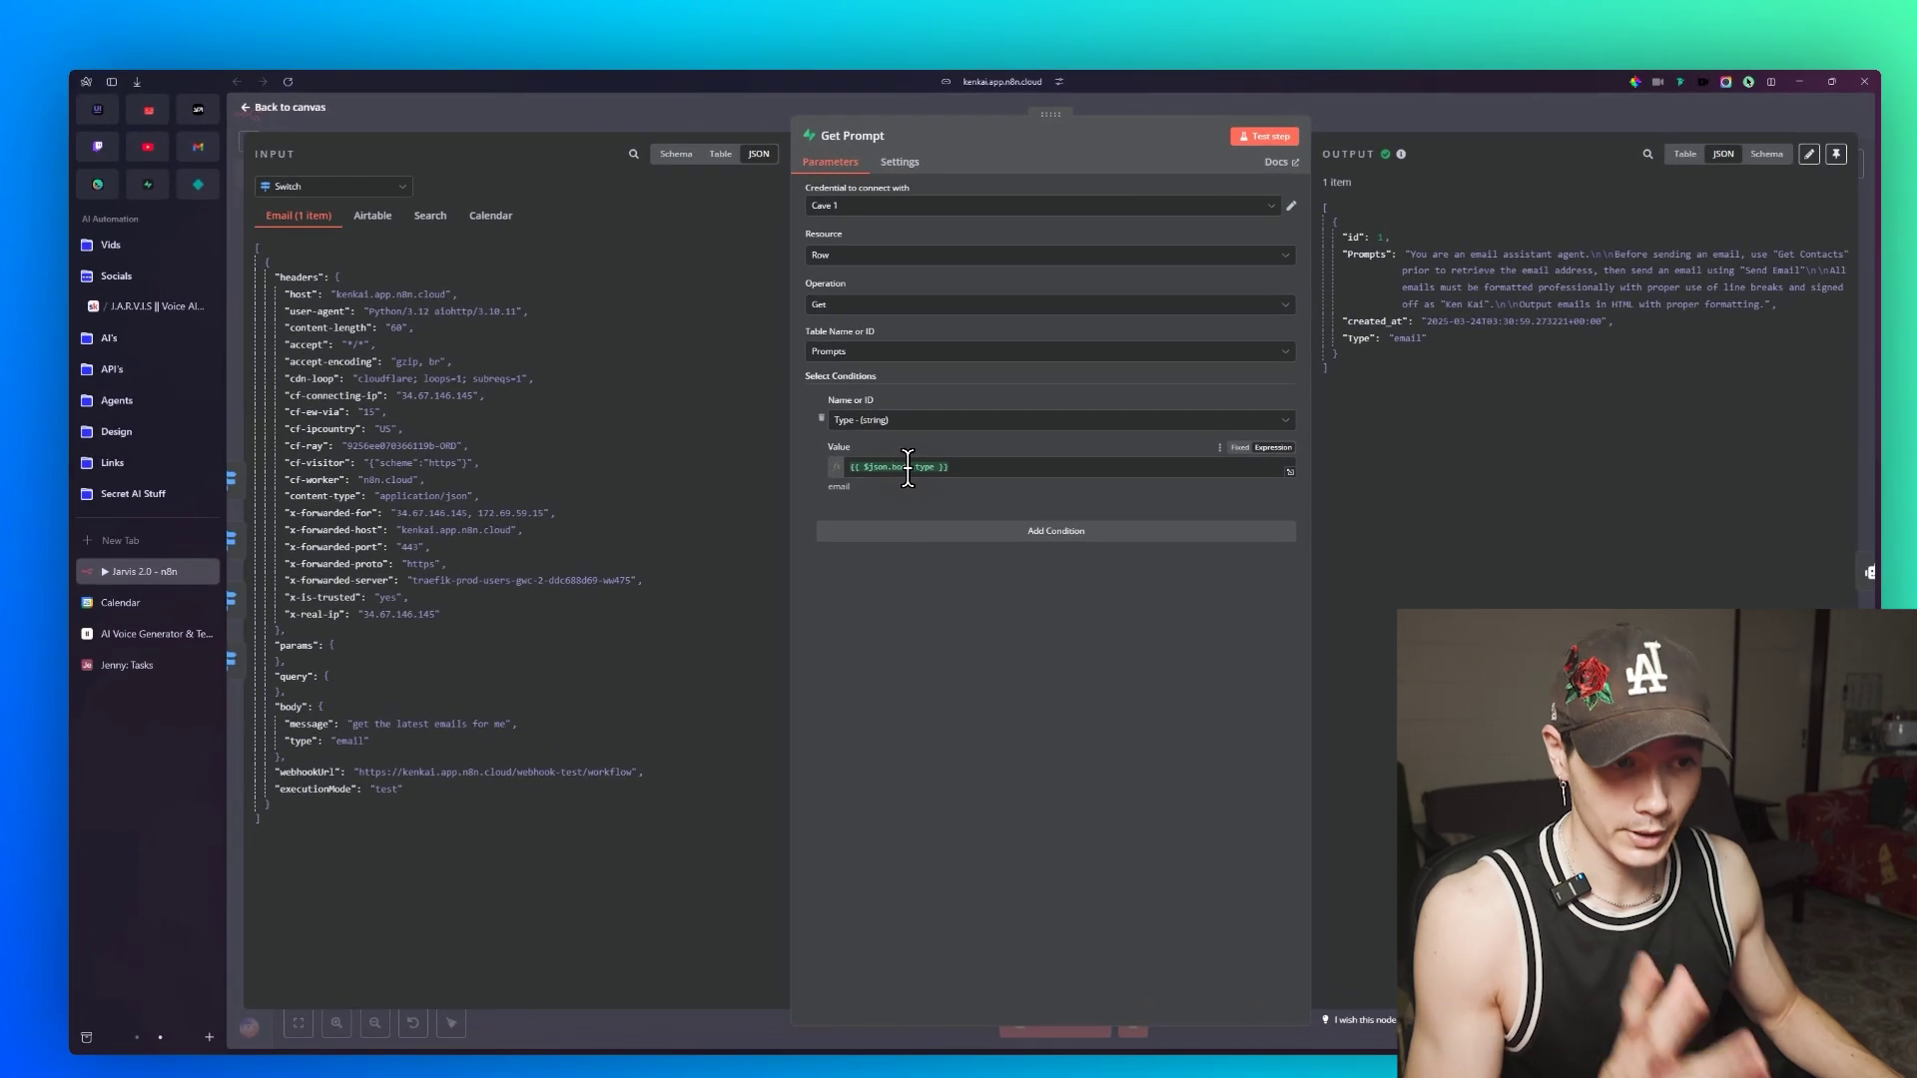
{"action": "left_click", "coordinate": [907, 467]}
{"action": "left_click_drag", "start_coordinate": [860, 508], "coordinate": [838, 510]}
{"action": "left_click", "coordinate": [911, 569]}
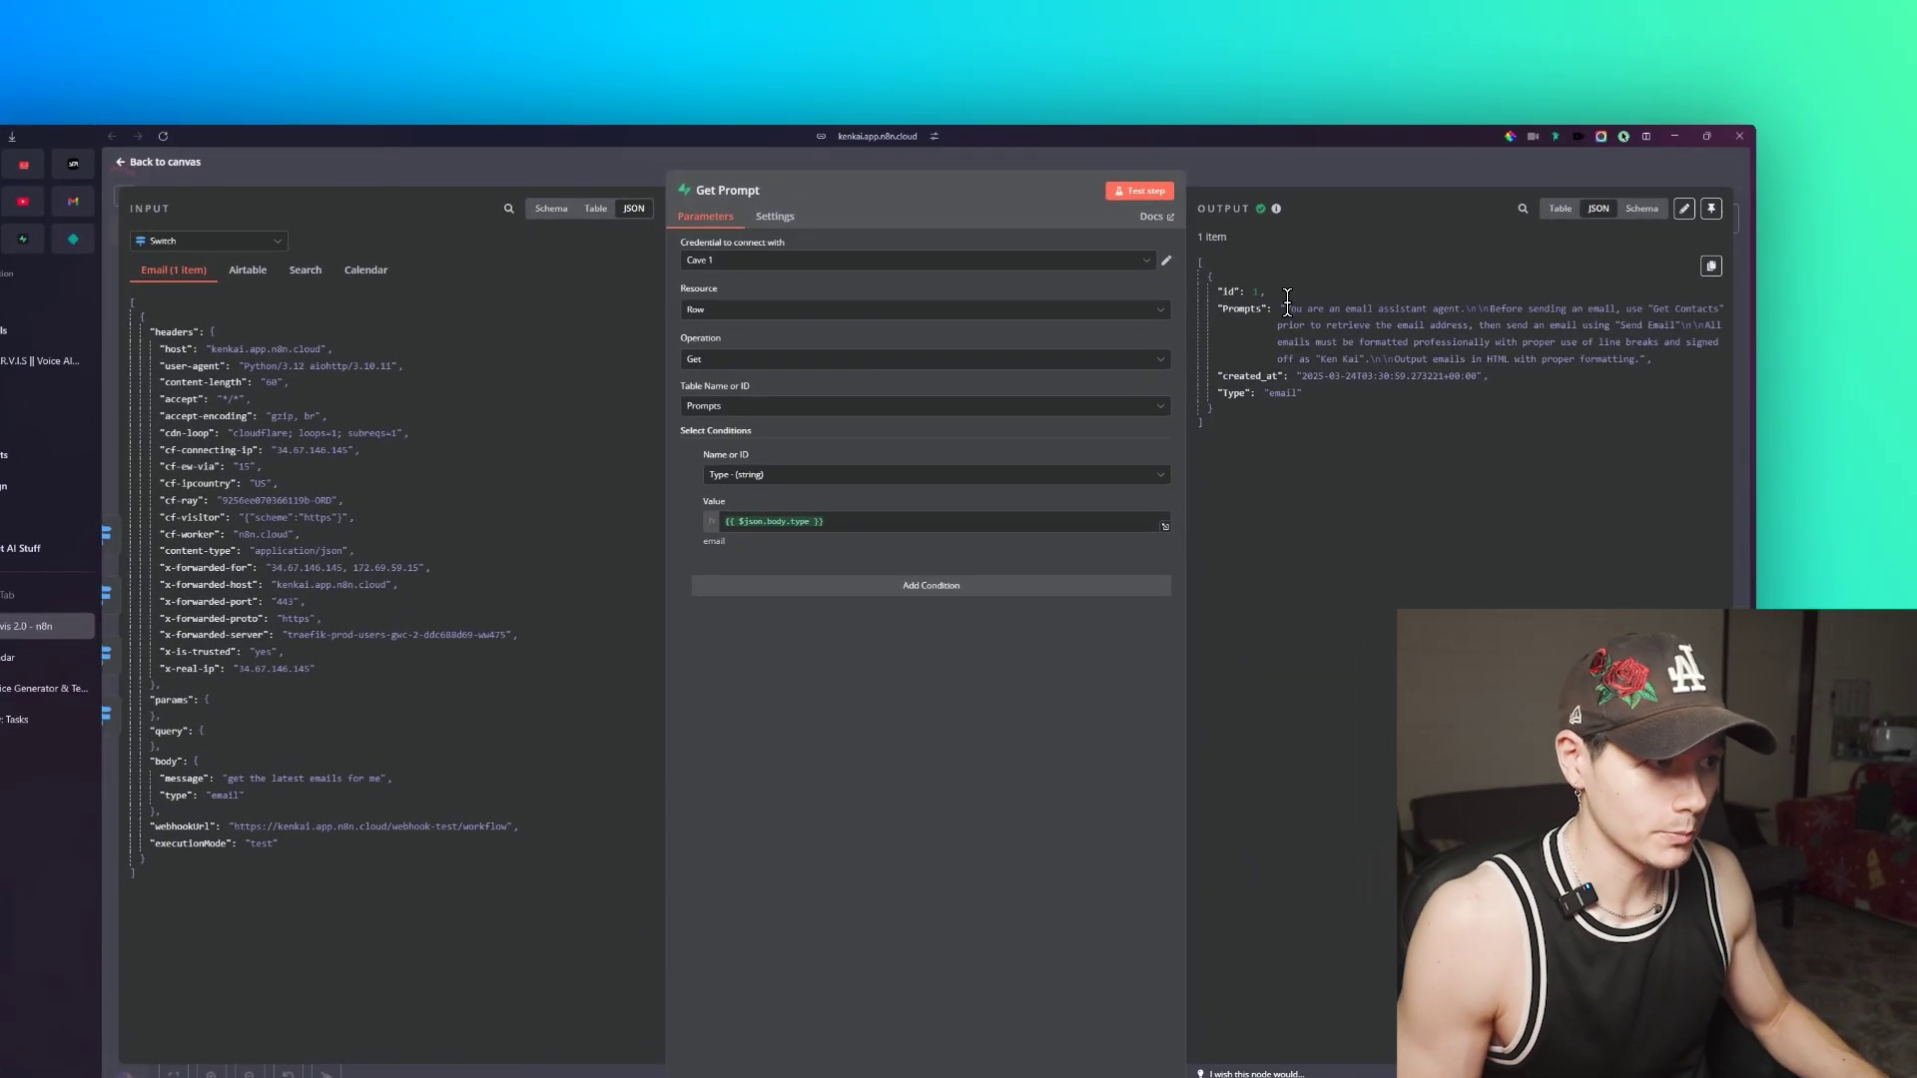
Step: Read the Prompts text in the Get Prompt node's output and return to the canvas
{"action": "left_click_drag", "start_coordinate": [1369, 246], "coordinate": [1536, 266]}
{"action": "left_click_drag", "start_coordinate": [1433, 324], "coordinate": [1614, 354]}
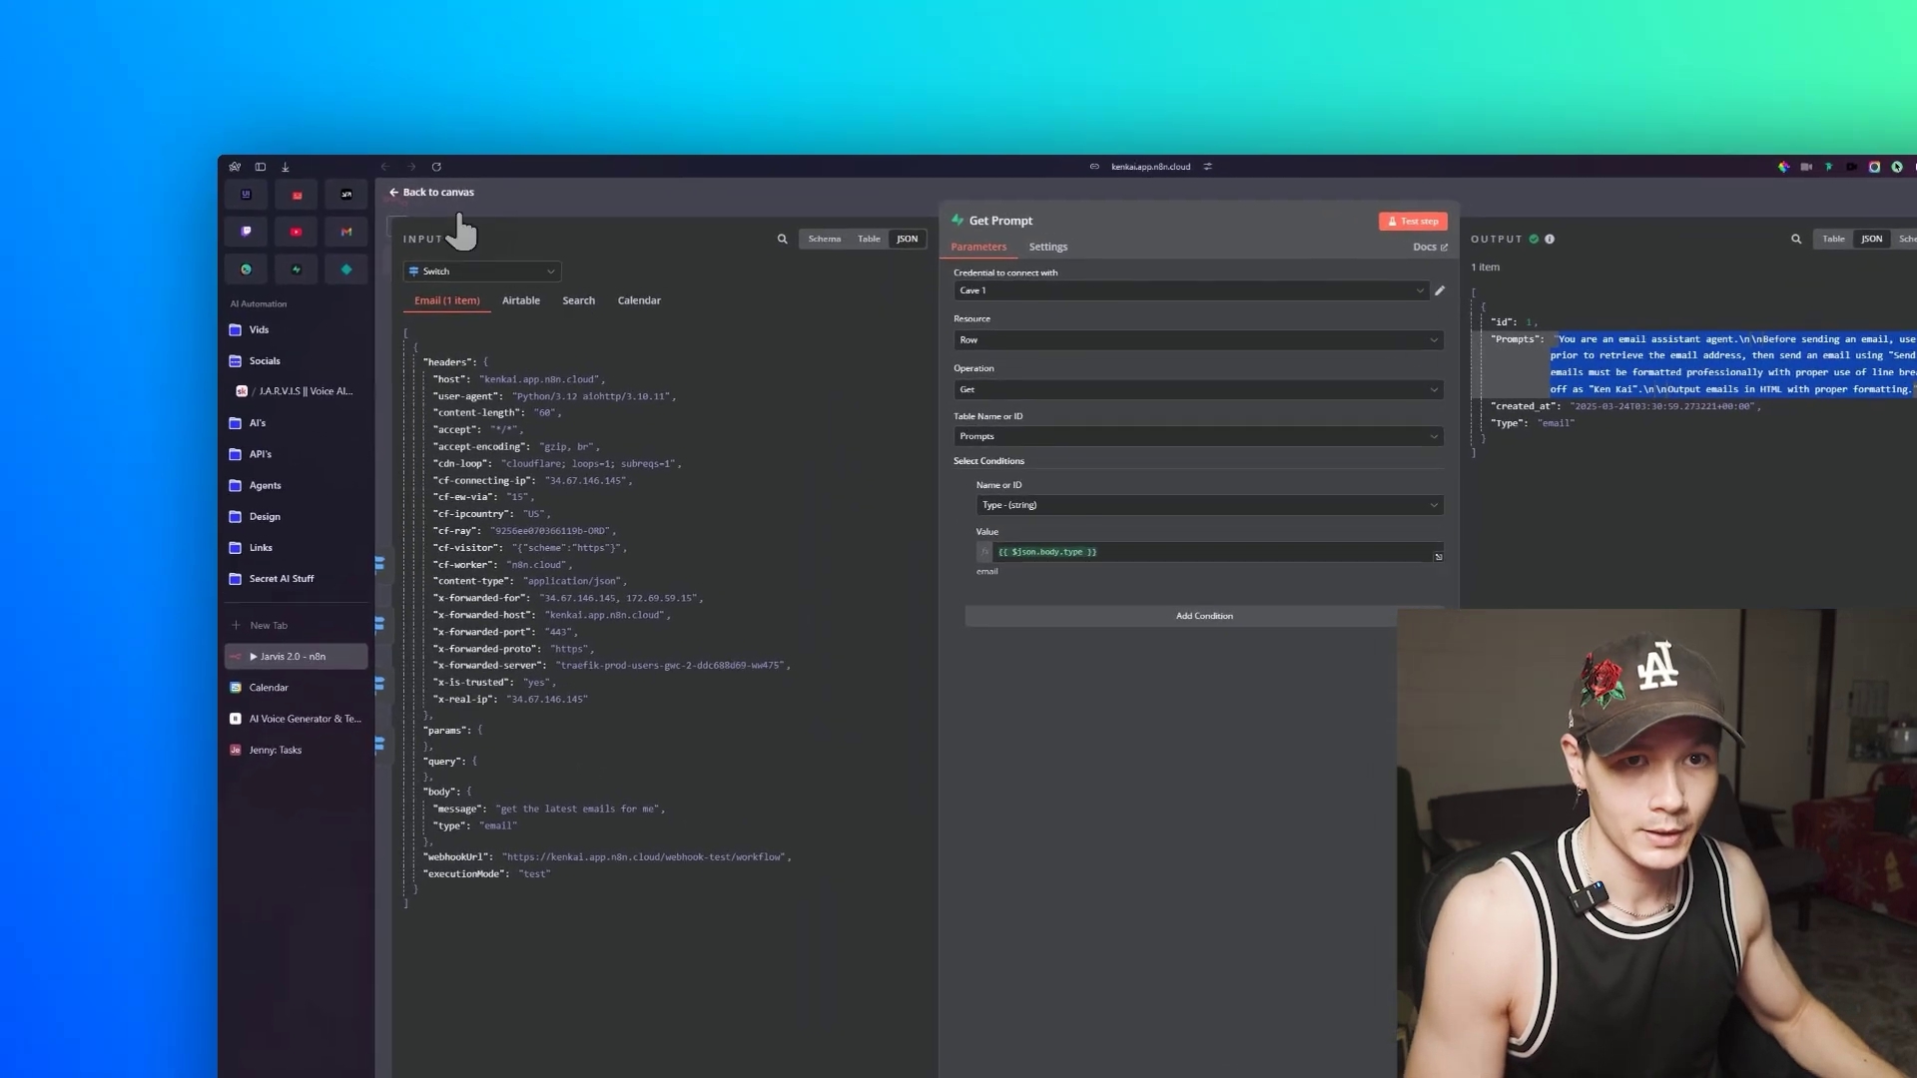
{"action": "left_click", "coordinate": [303, 106]}
Step: Open the J.A.R.V.I.S agent node and read the resolved result of its System Message expression
{"action": "left_click_drag", "start_coordinate": [1143, 438], "coordinate": [876, 404]}
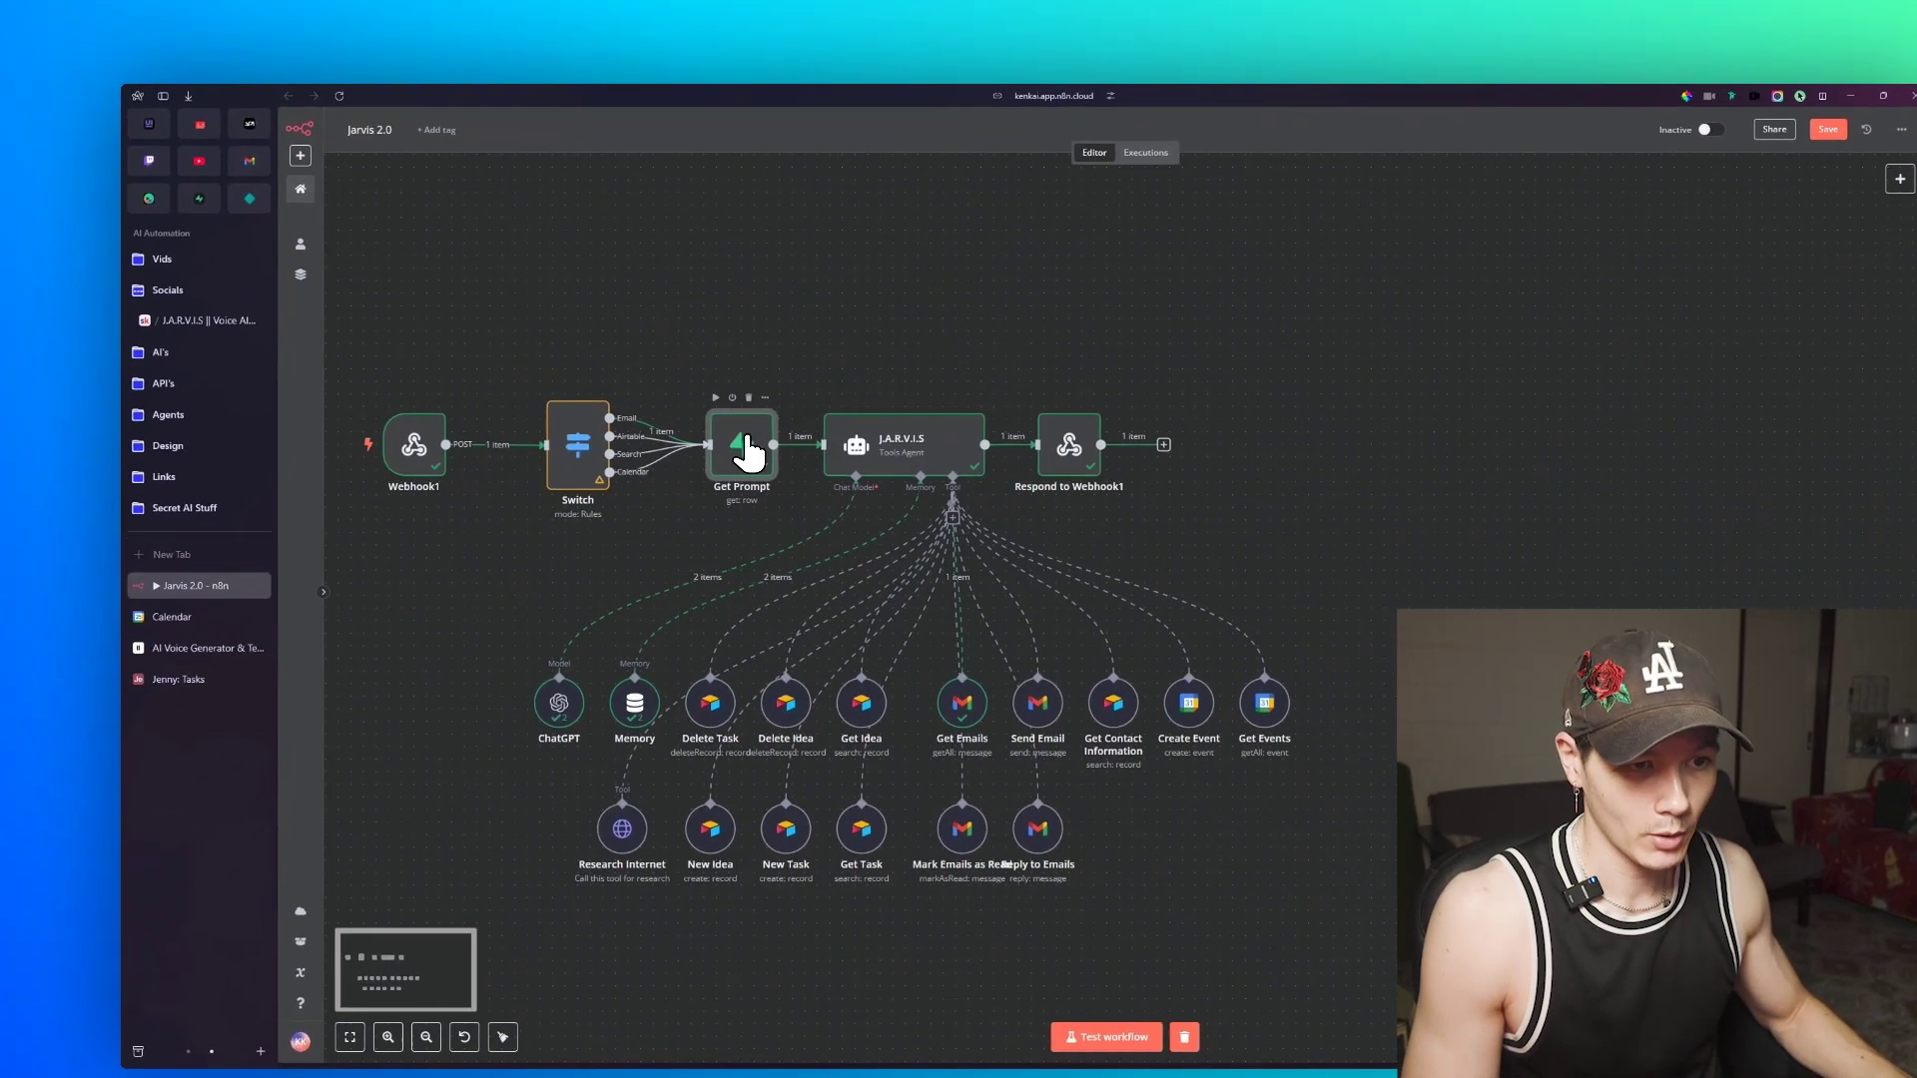
{"action": "double_click", "coordinate": [865, 459]}
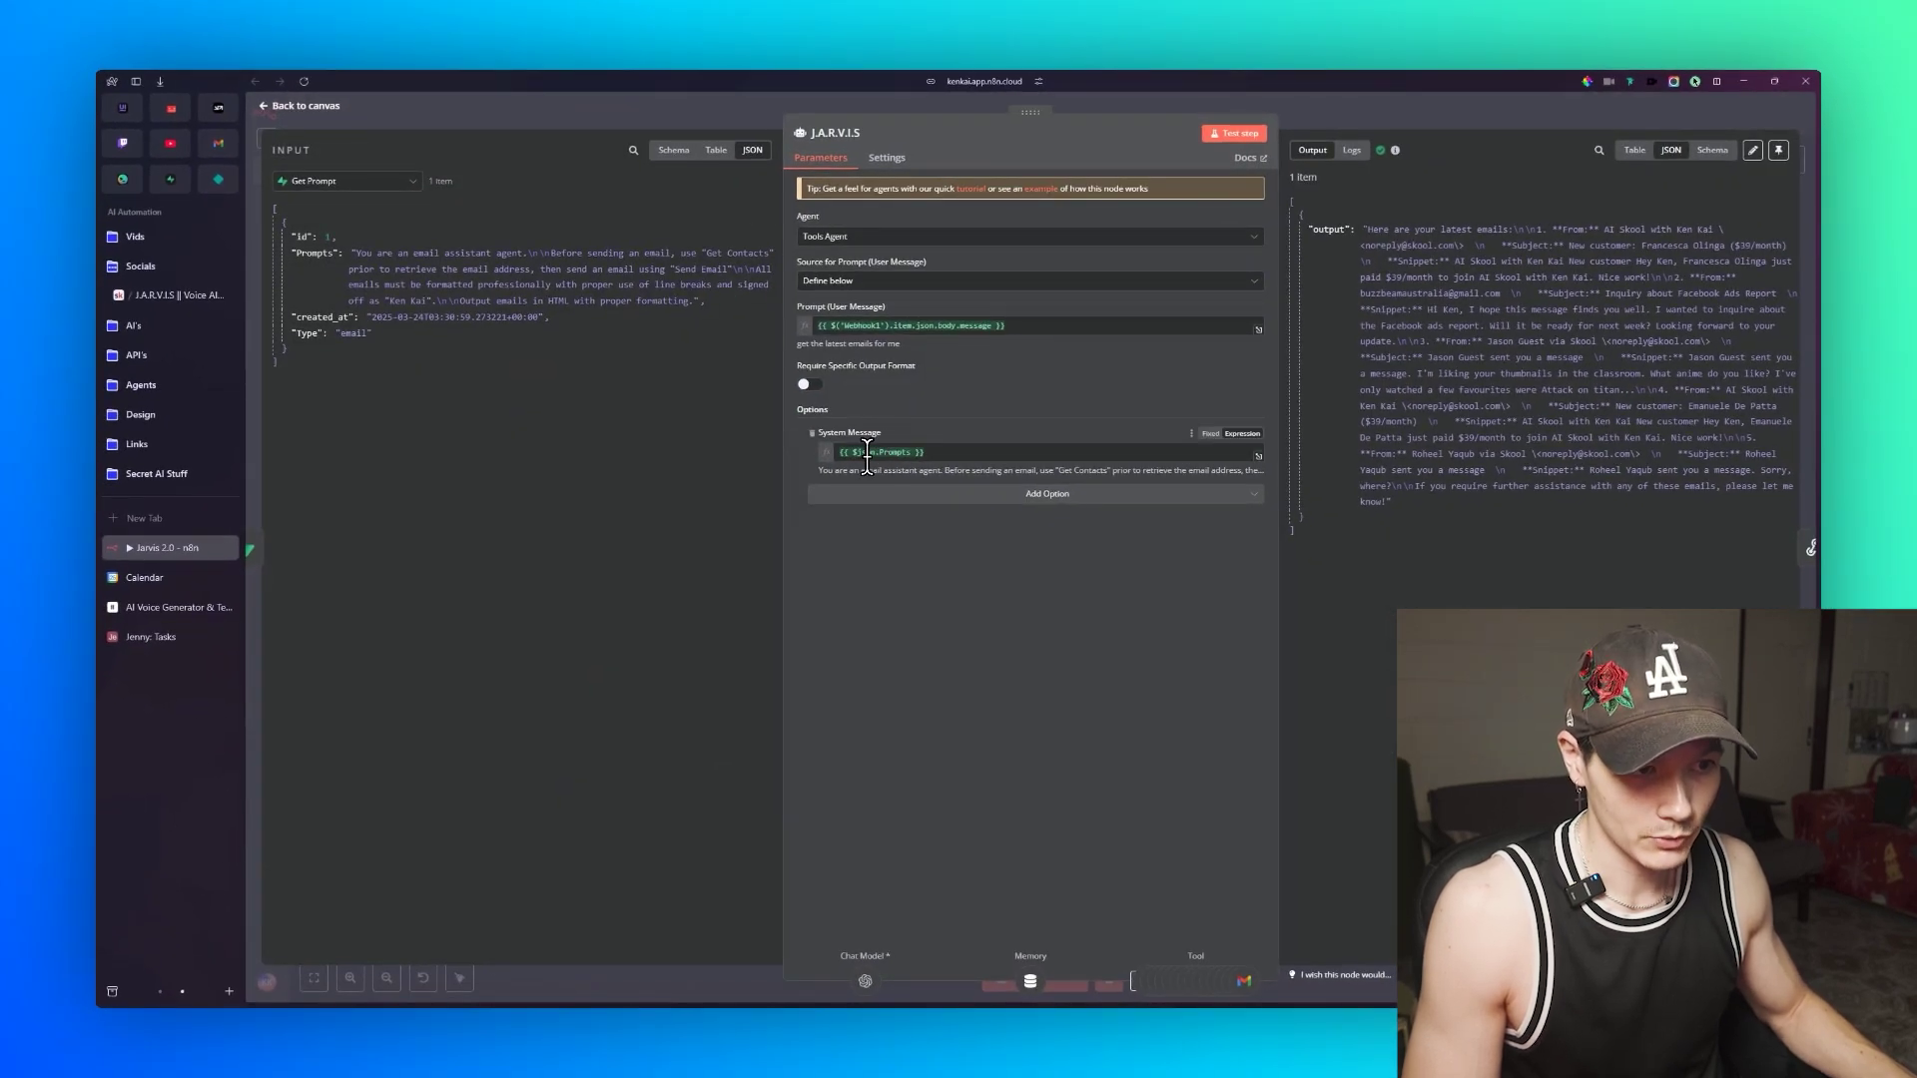
{"action": "left_click", "coordinate": [900, 453]}
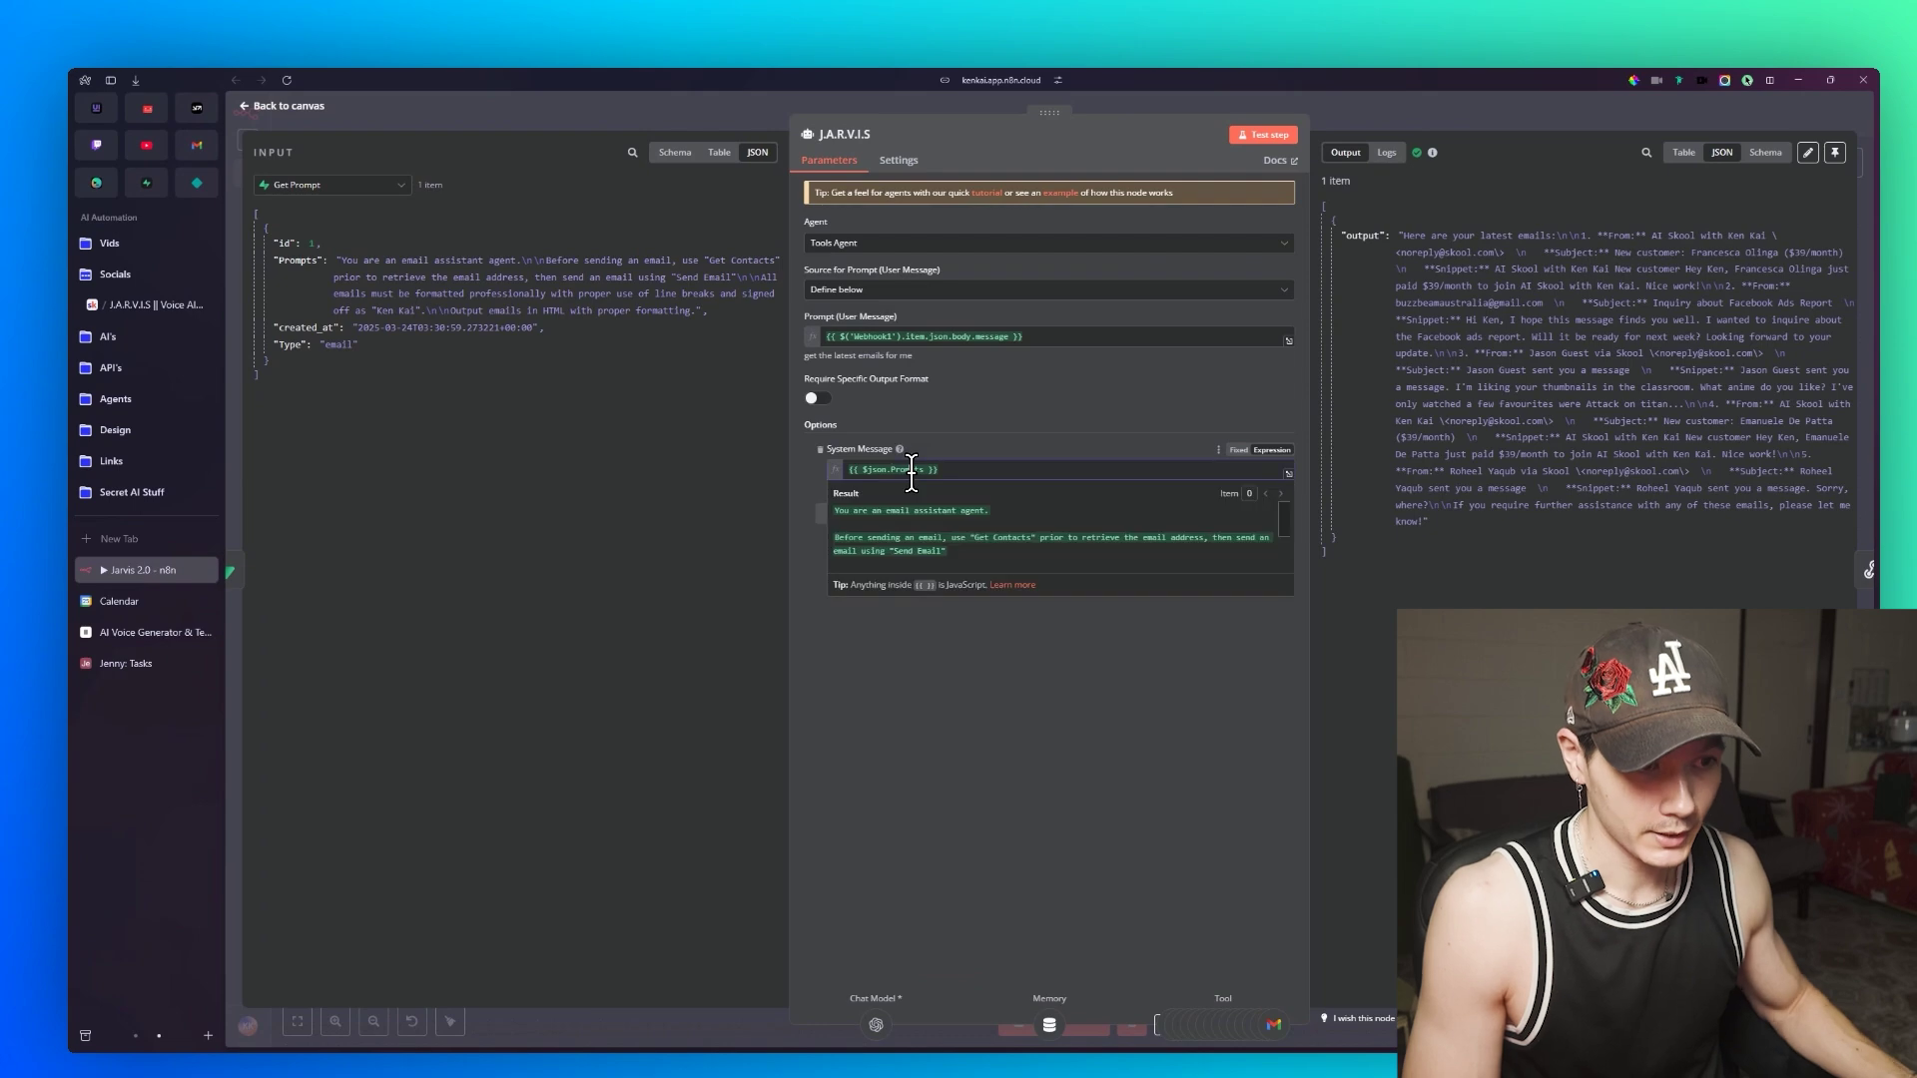
{"action": "left_click_drag", "start_coordinate": [834, 510], "coordinate": [970, 554]}
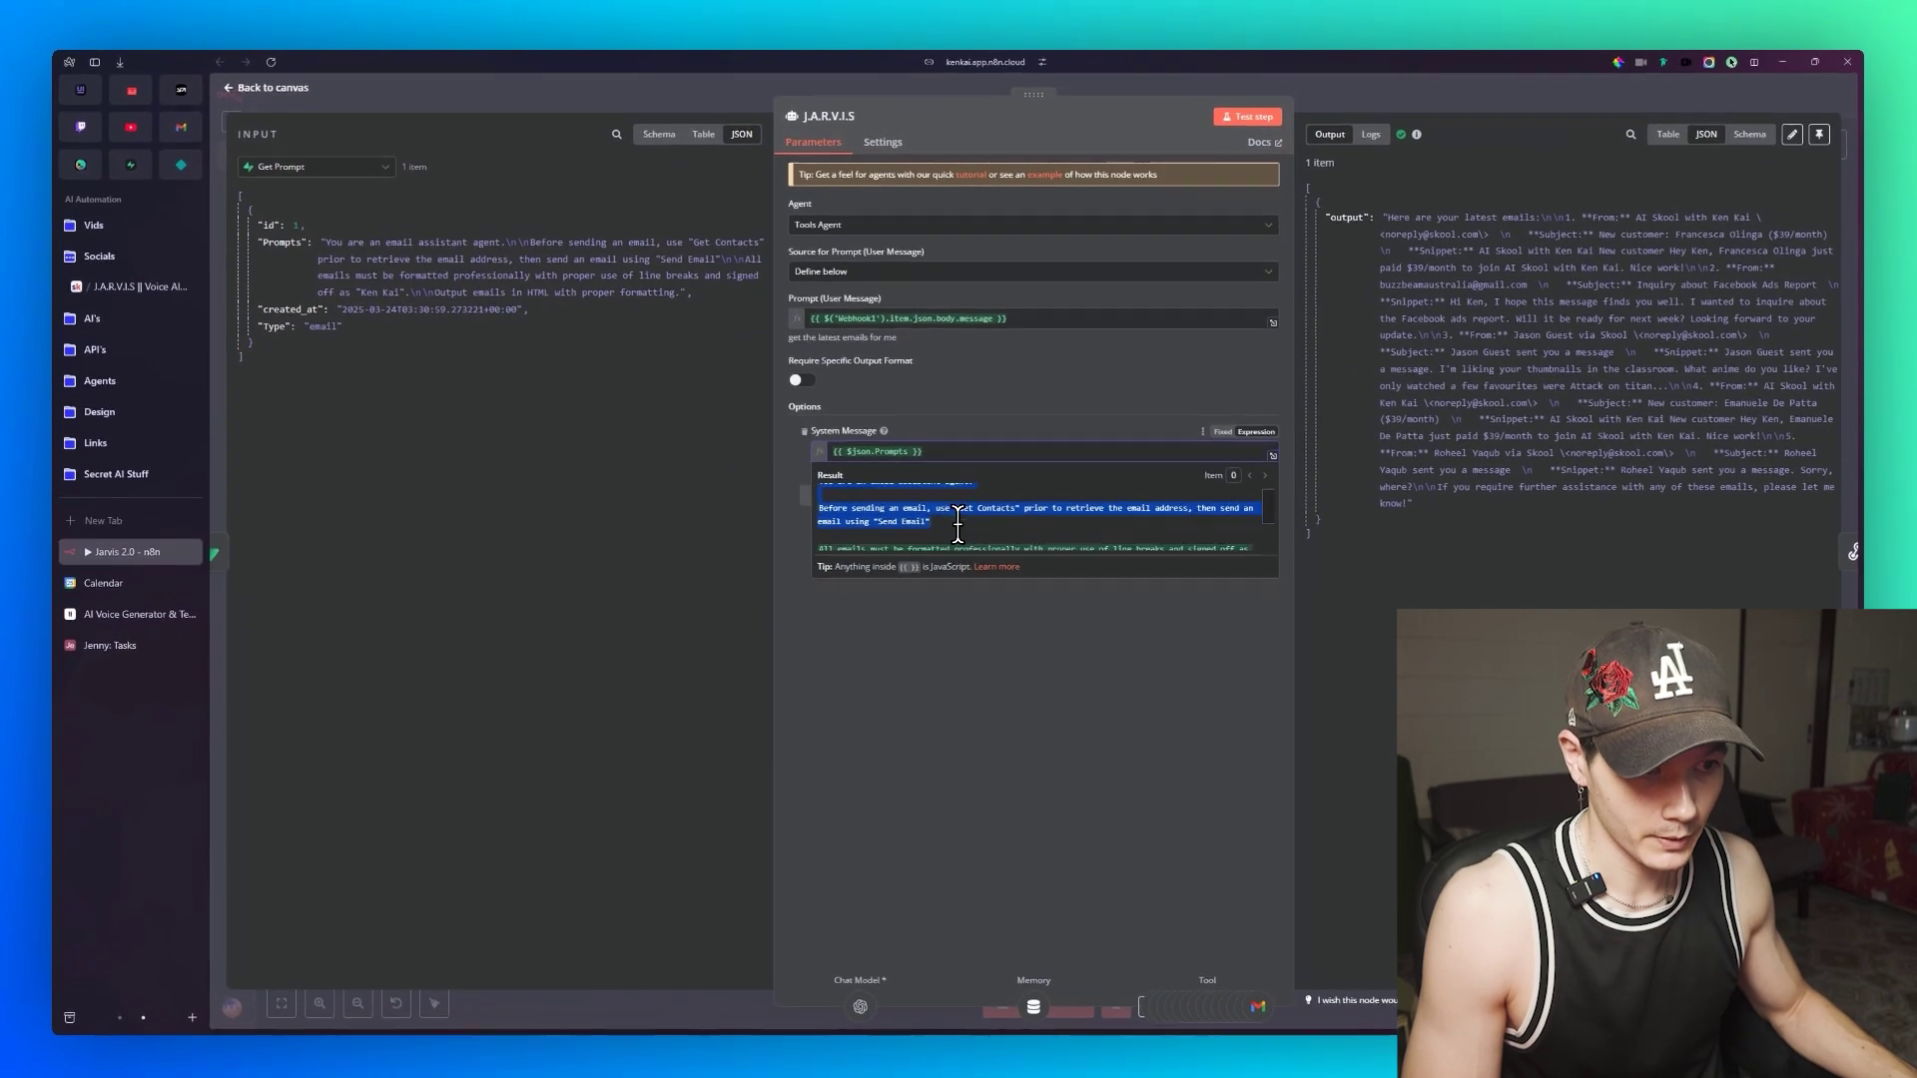
{"action": "scroll", "coordinate": [964, 538], "scroll_direction": "down", "scroll_amount": 2}
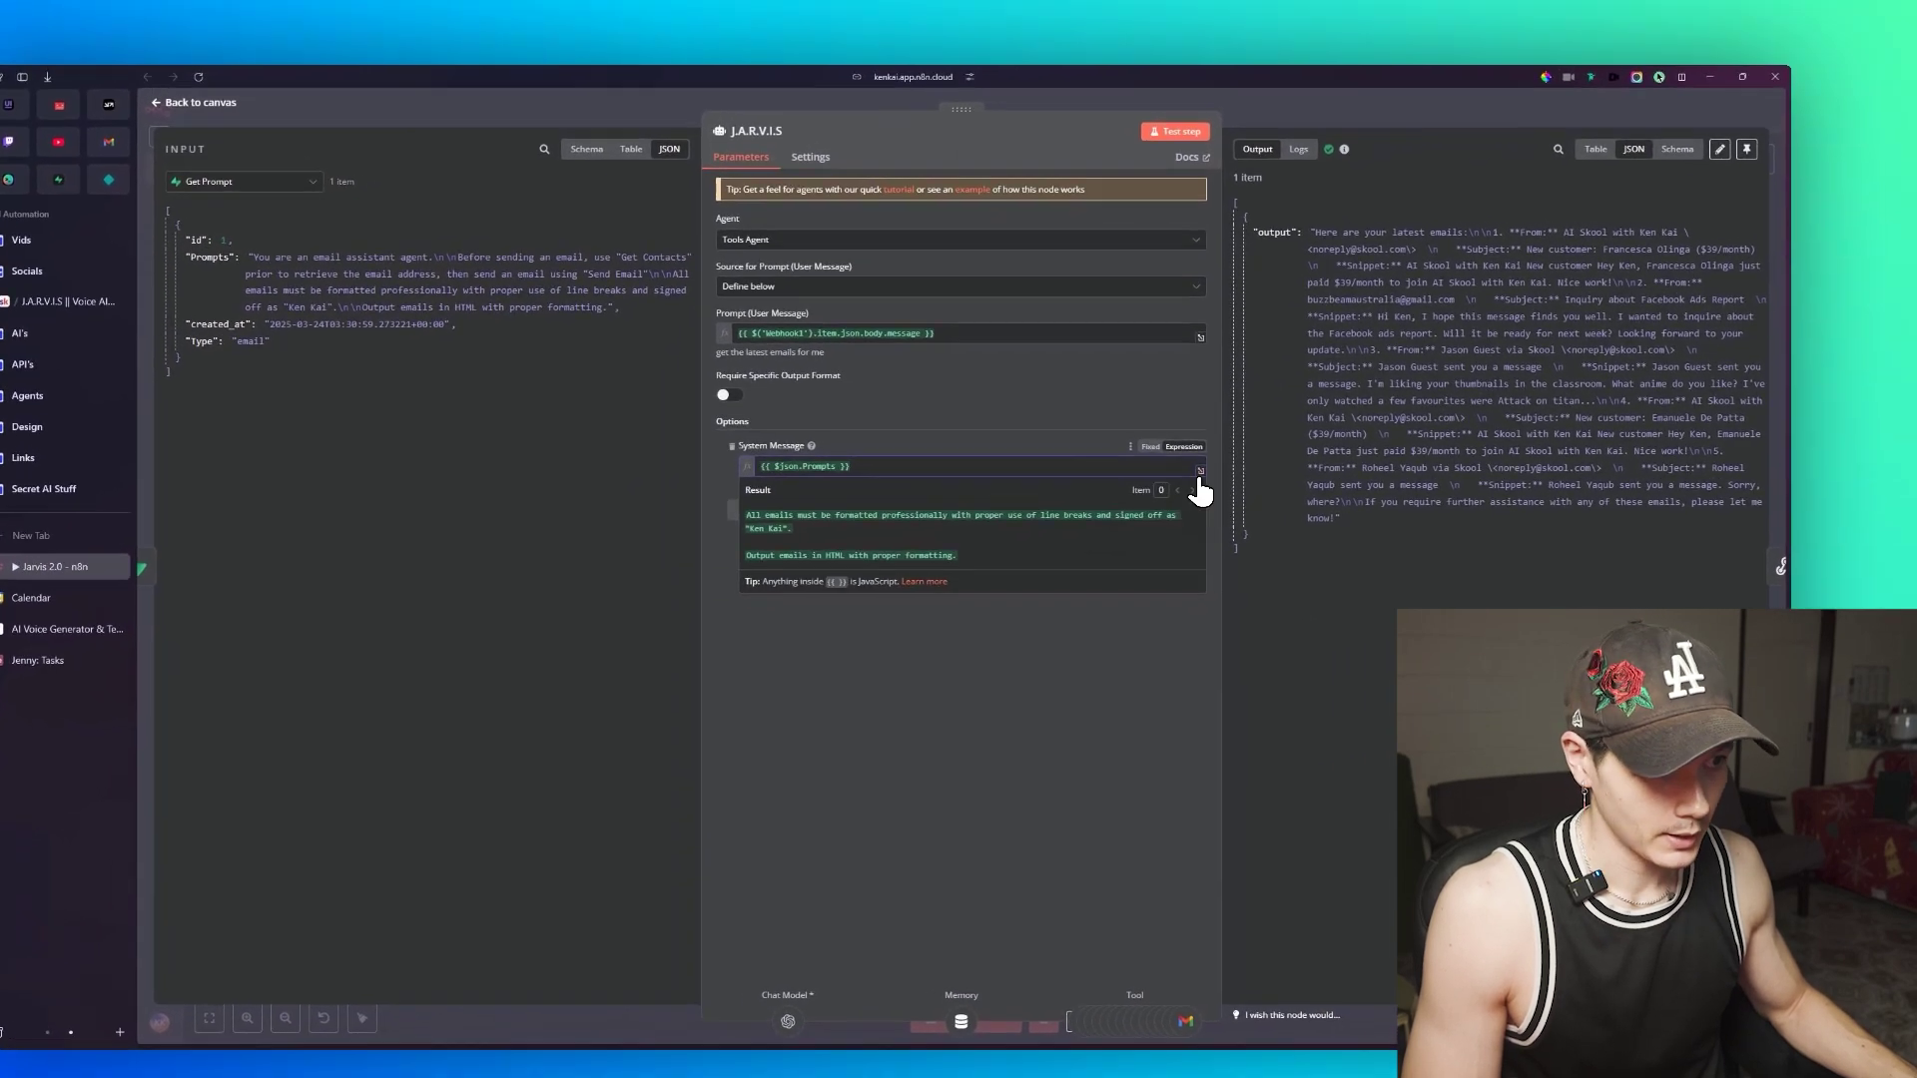
Step: View the full System Message prompt in the expanded expression editor, close it and return to the canvas
{"action": "left_click", "coordinate": [1200, 472]}
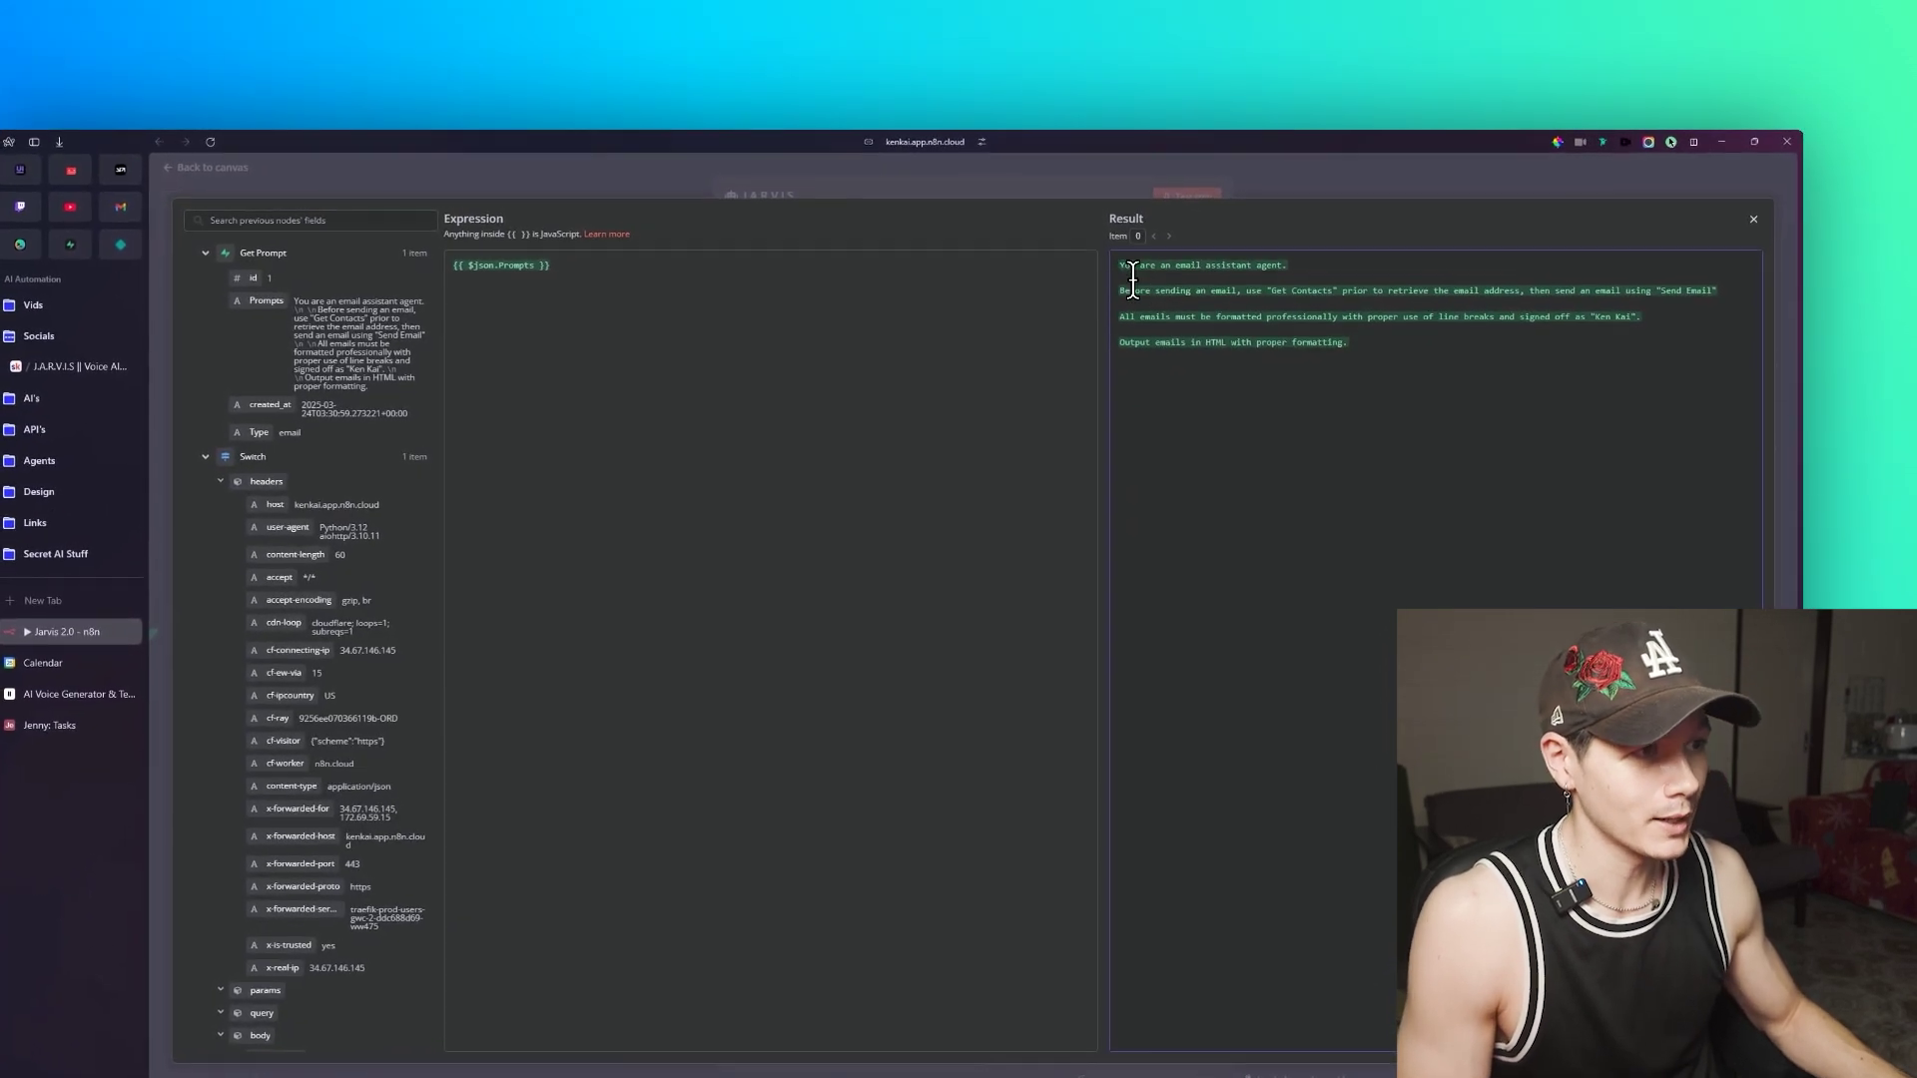
{"action": "left_click_drag", "start_coordinate": [1132, 279], "coordinate": [1376, 340]}
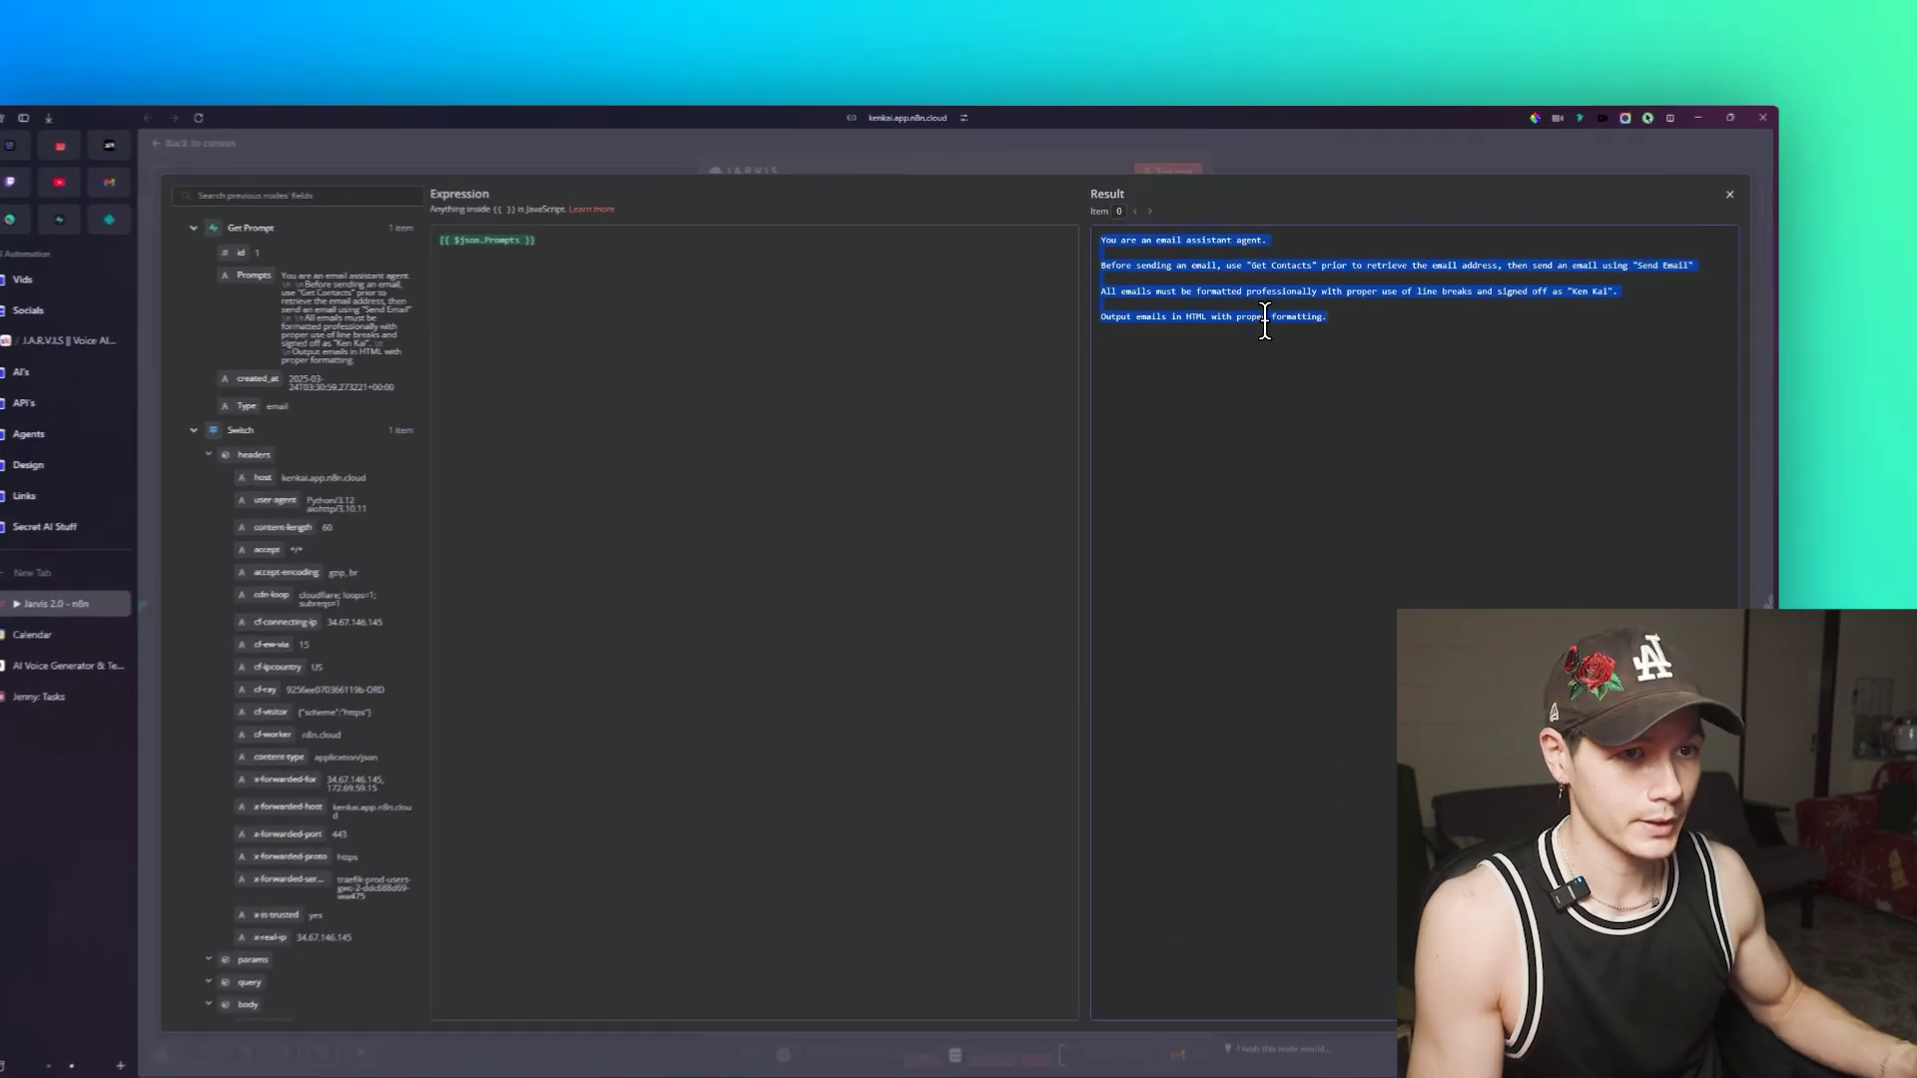
{"action": "left_click", "coordinate": [1730, 193]}
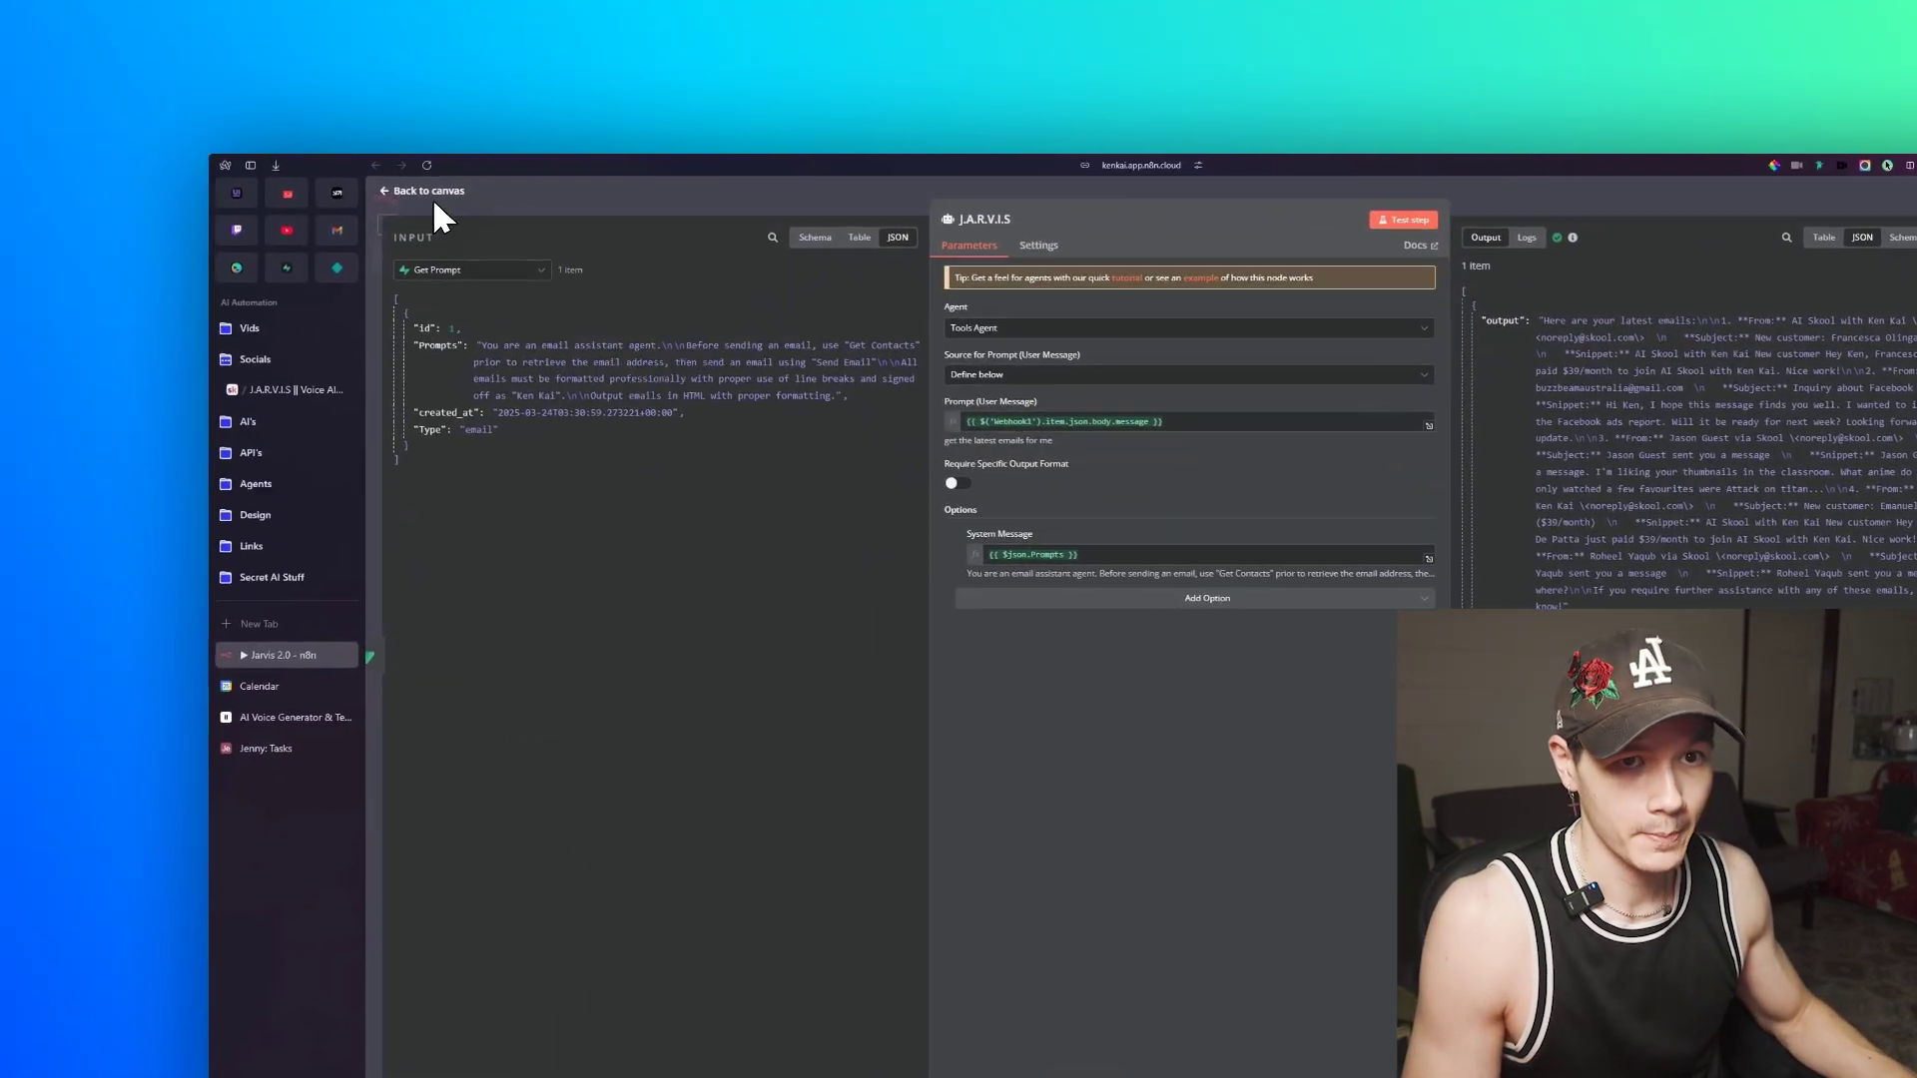
{"action": "left_click", "coordinate": [432, 192]}
Step: Set the Get Prompt node's select condition value to airtable, test the step and return to the canvas
{"action": "double_click", "coordinate": [1117, 565]}
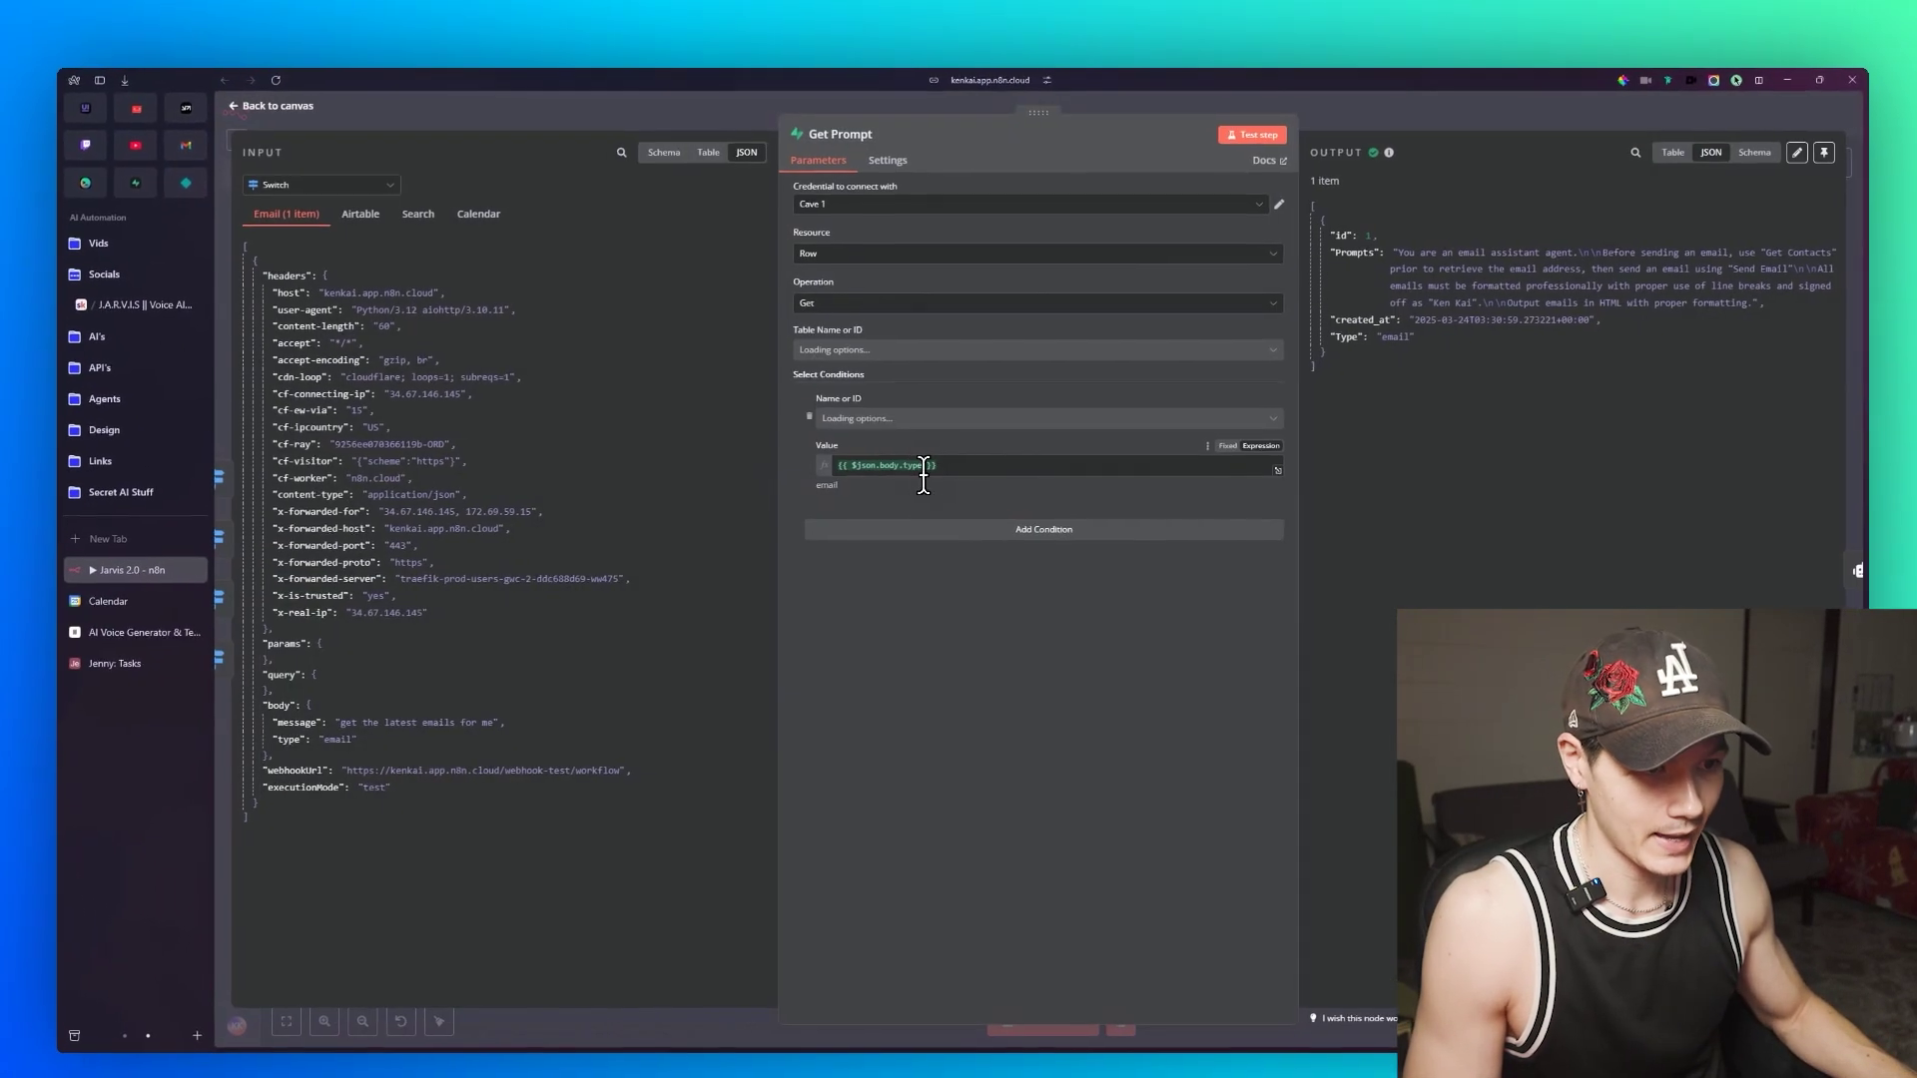
{"action": "left_click", "coordinate": [923, 466]}
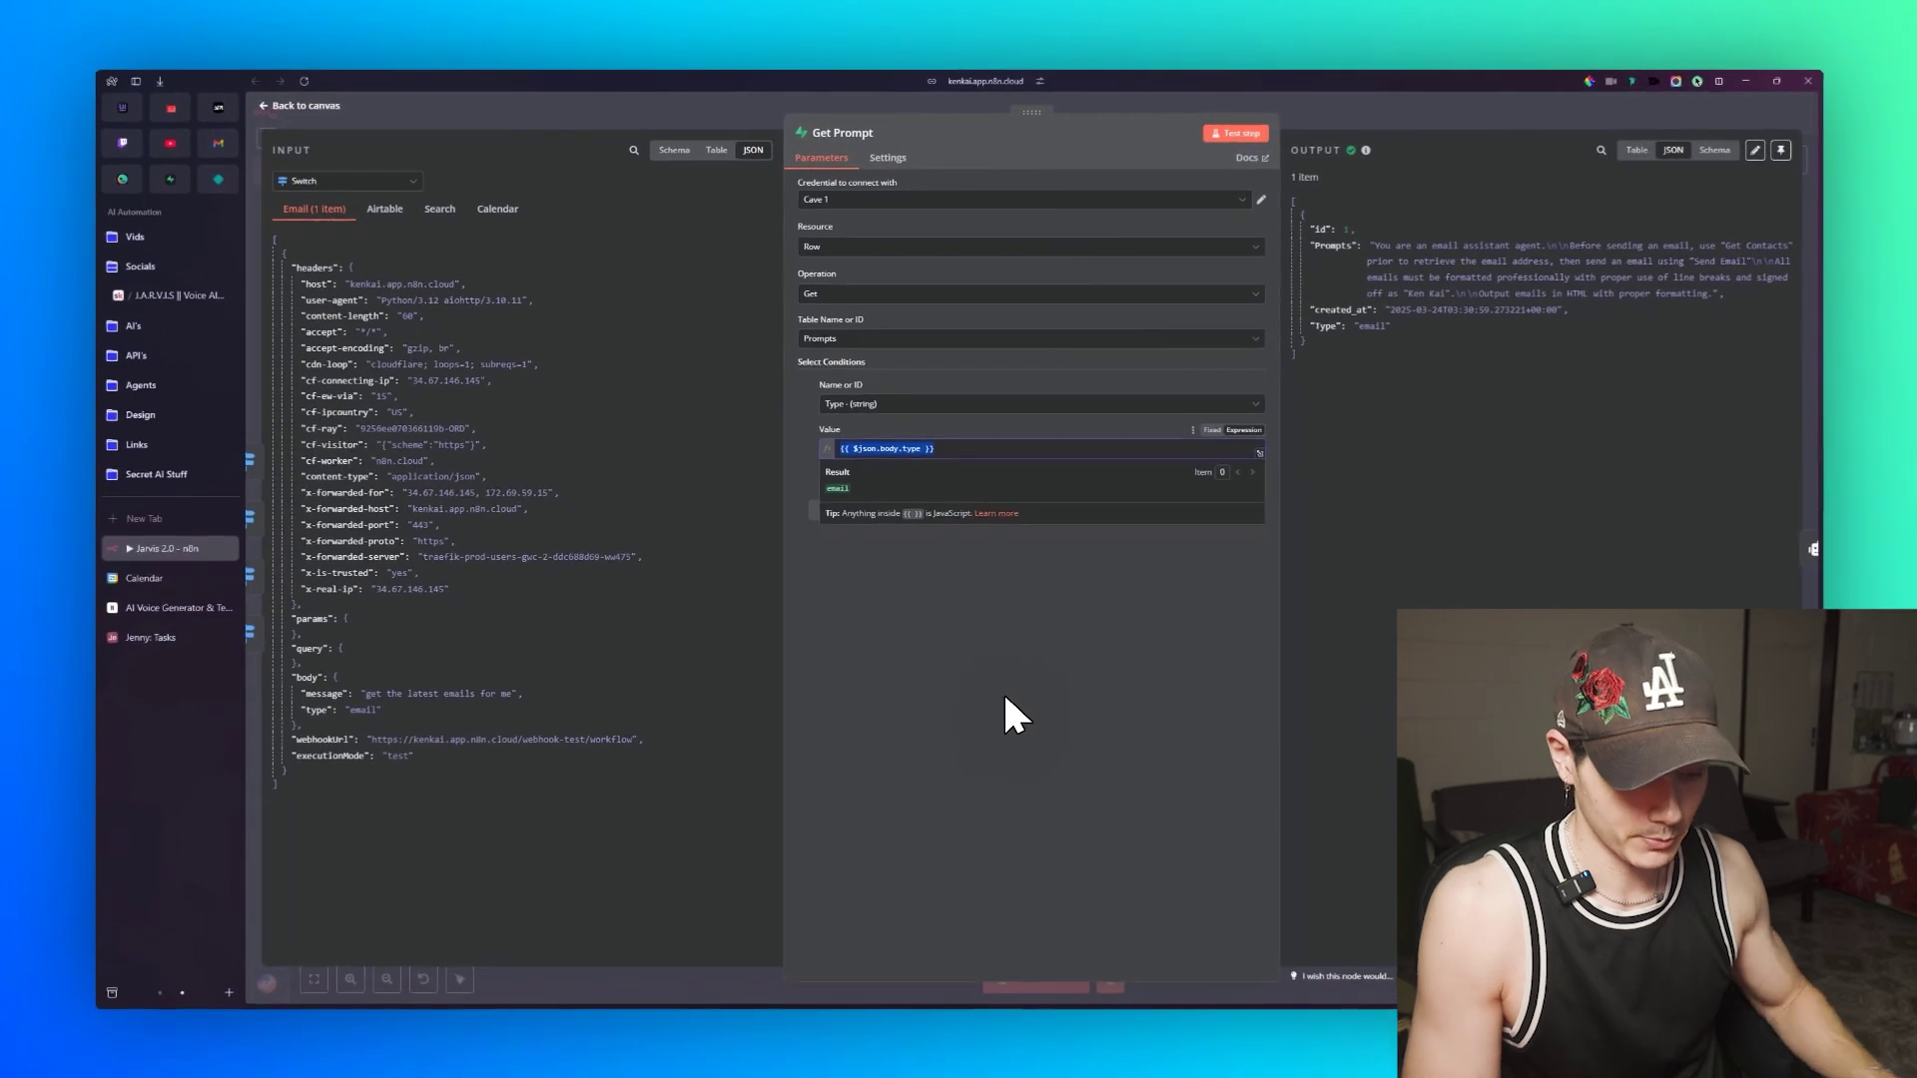
{"action": "type", "text": "airtable"}
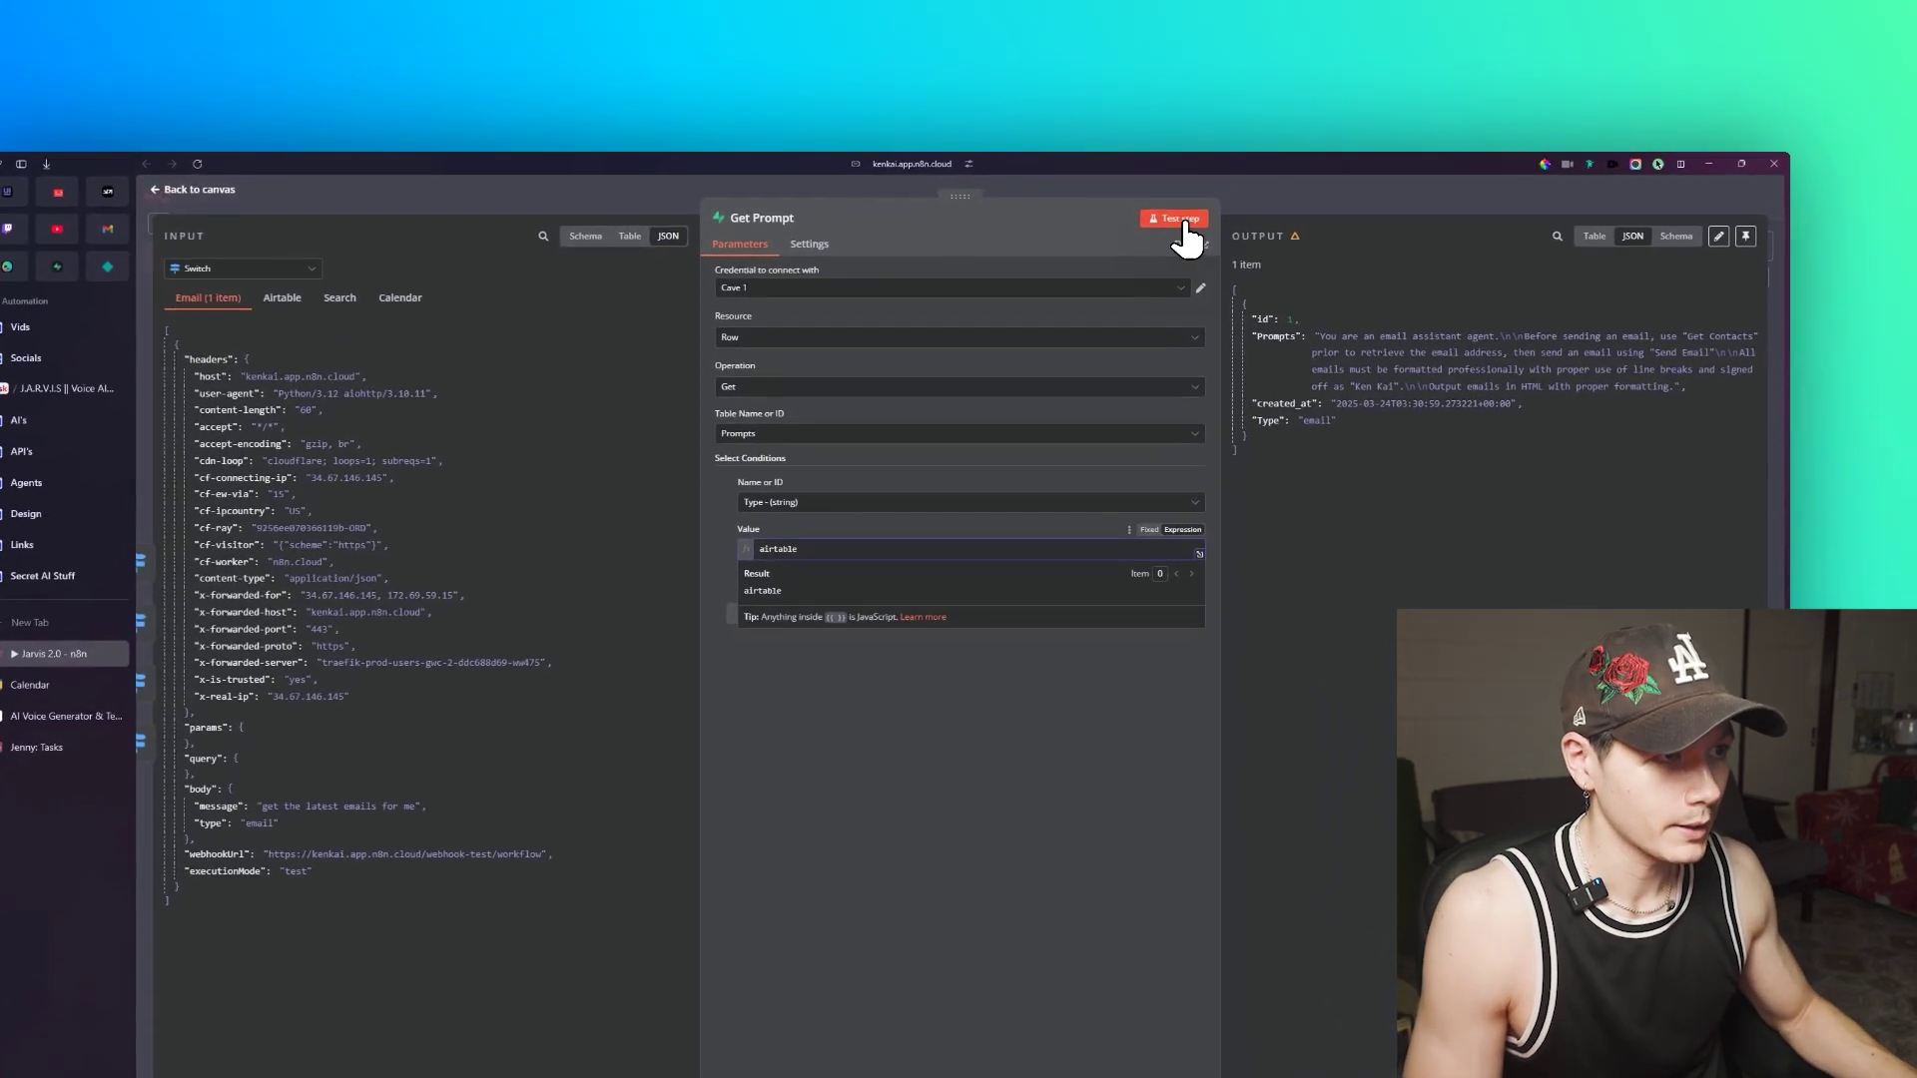
{"action": "left_click", "coordinate": [1184, 225]}
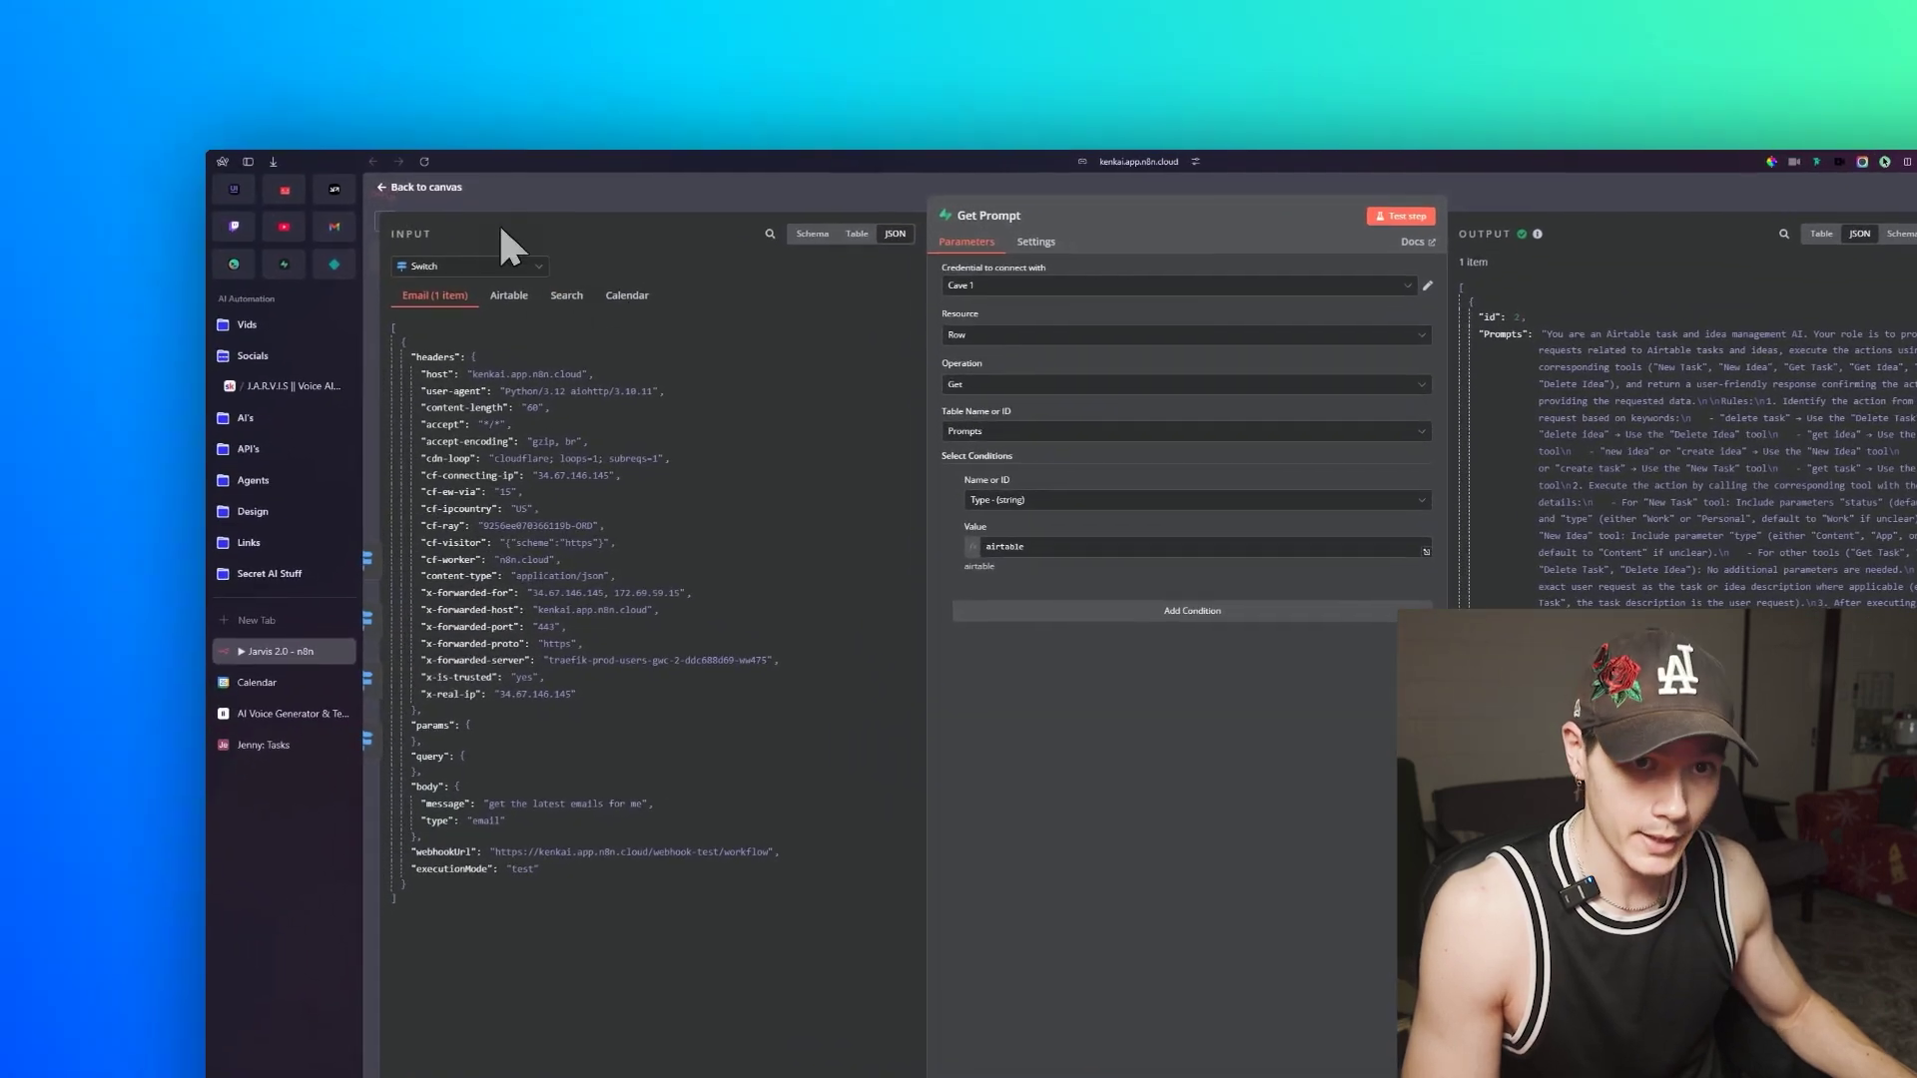
{"action": "left_click", "coordinate": [300, 105]}
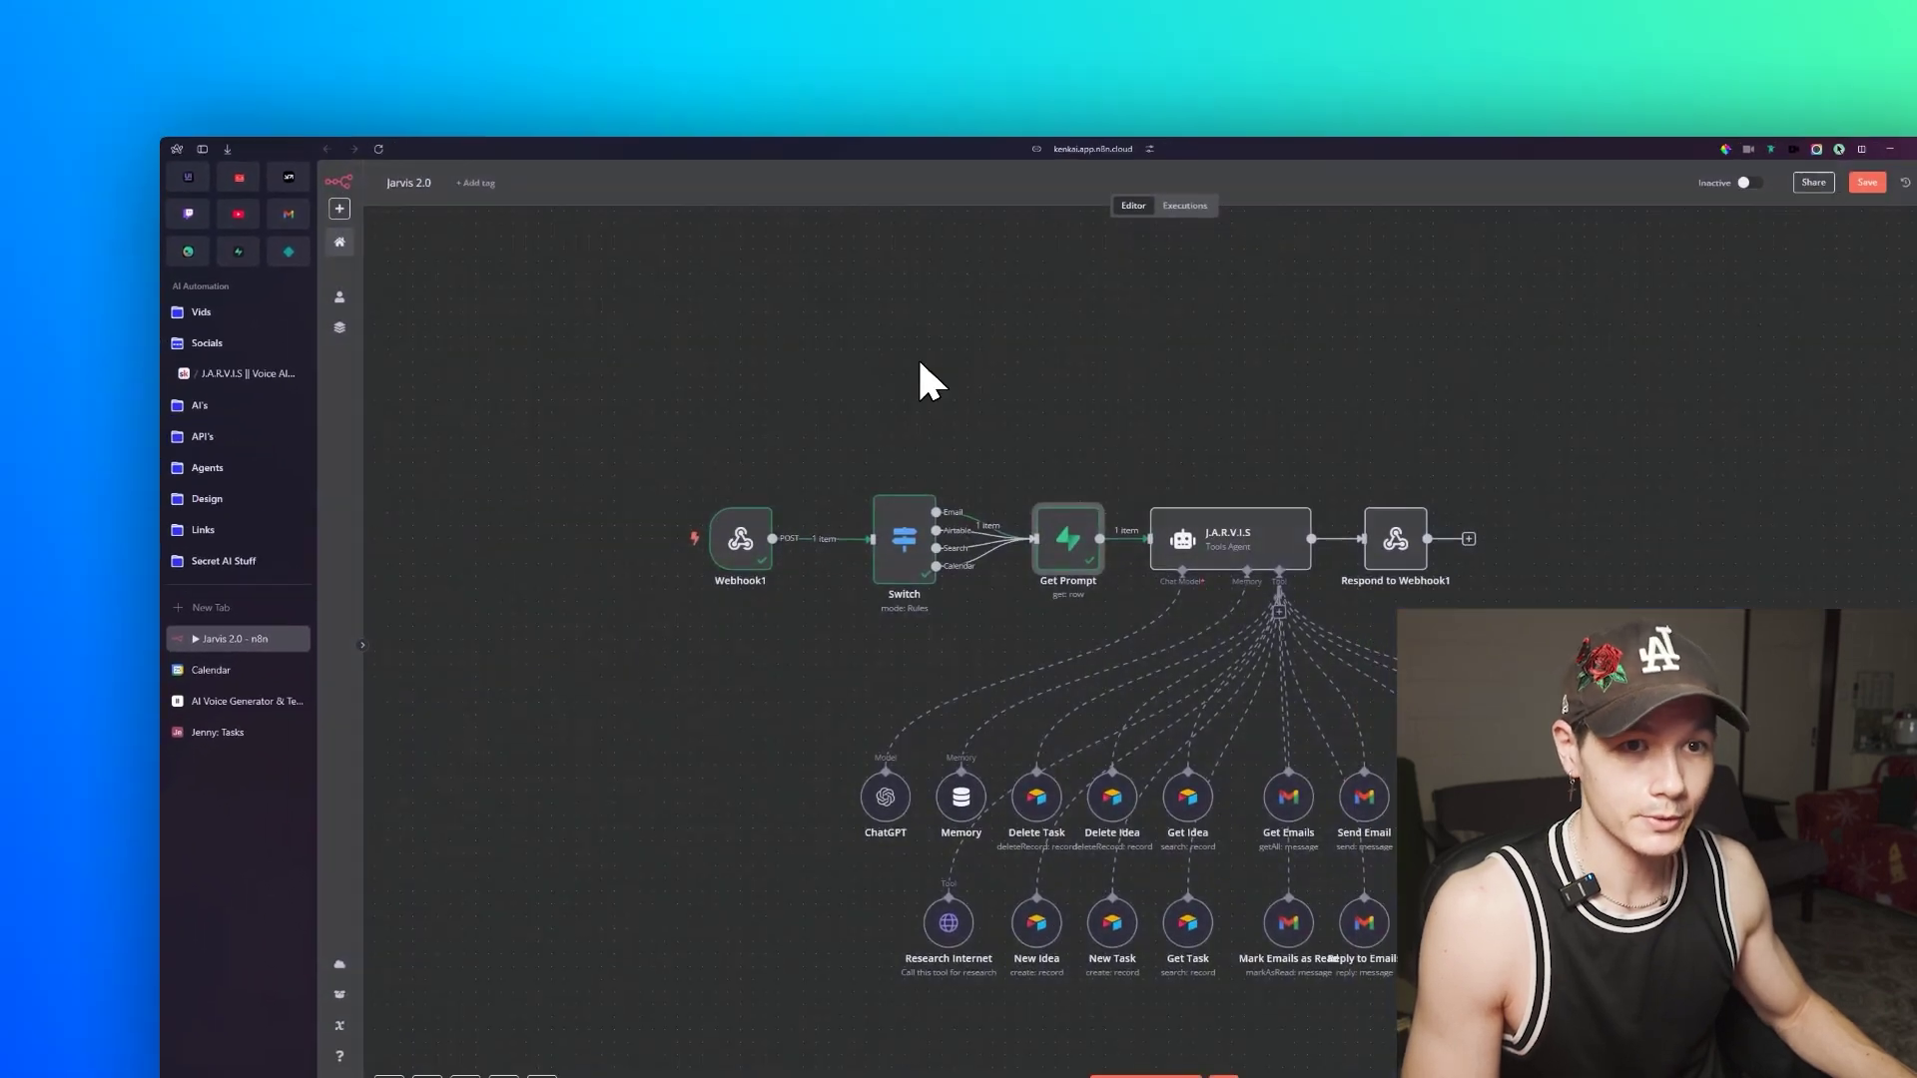
Step: Open the J.A.R.V.I.S agent node, read the Airtable prompt its System Message resolves to in the expanded expression editor, and return to the canvas
{"action": "scroll", "coordinate": [920, 364], "scroll_direction": "right", "scroll_amount": 3}
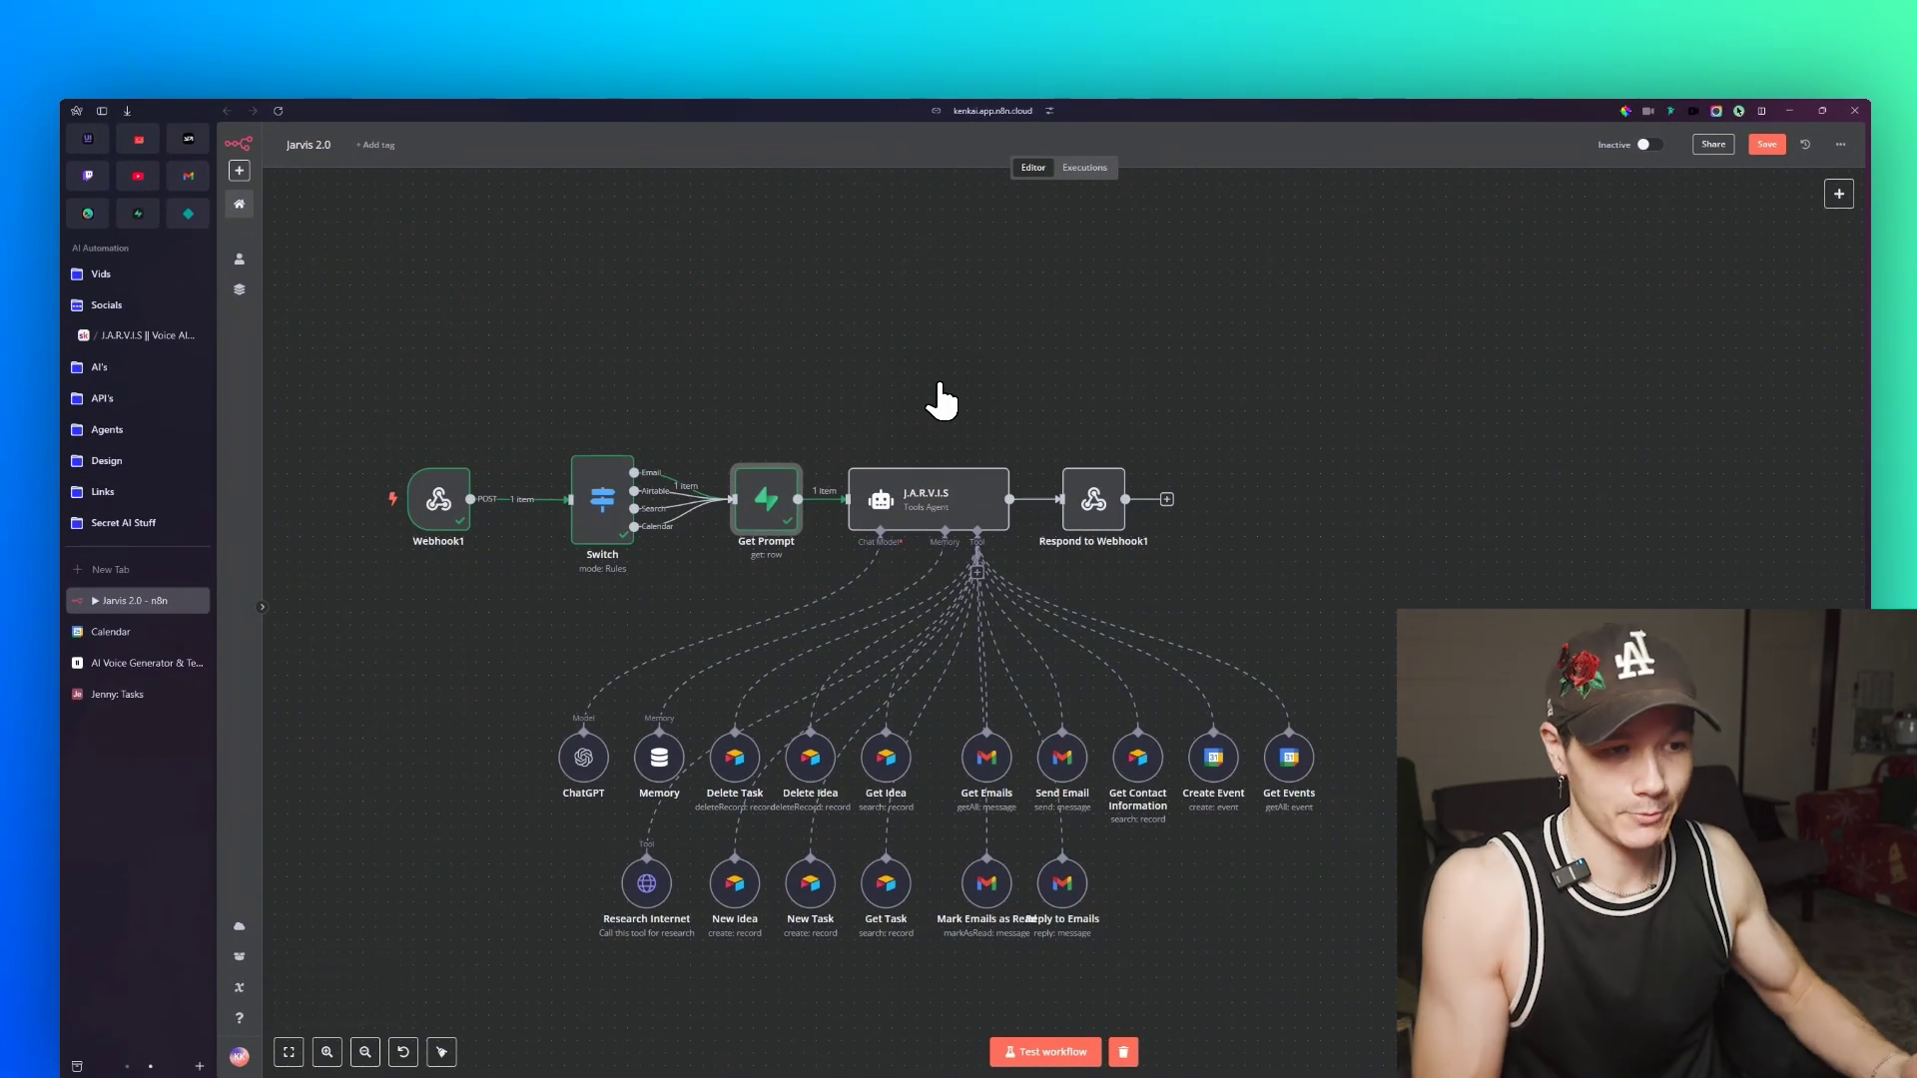
{"action": "double_click", "coordinate": [918, 500]}
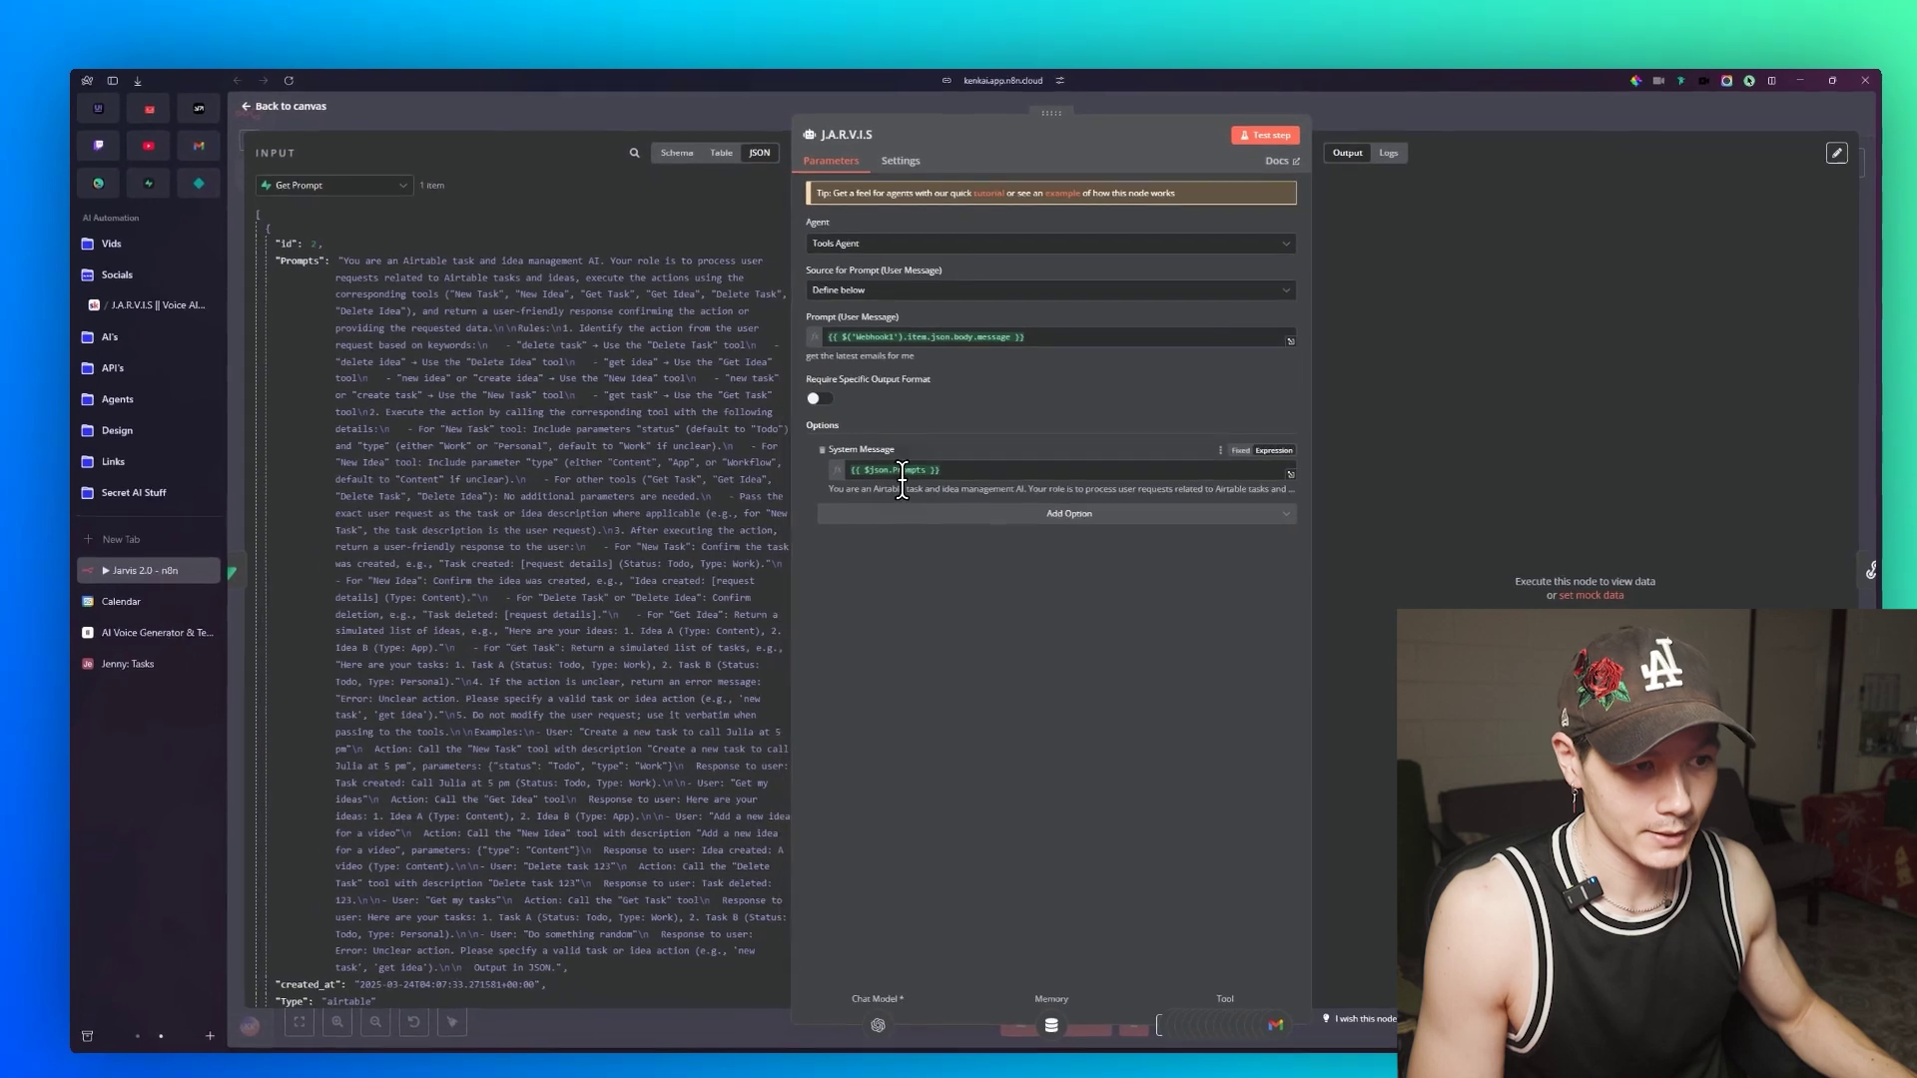
{"action": "left_click", "coordinate": [902, 480]}
{"action": "left_click", "coordinate": [1288, 479]}
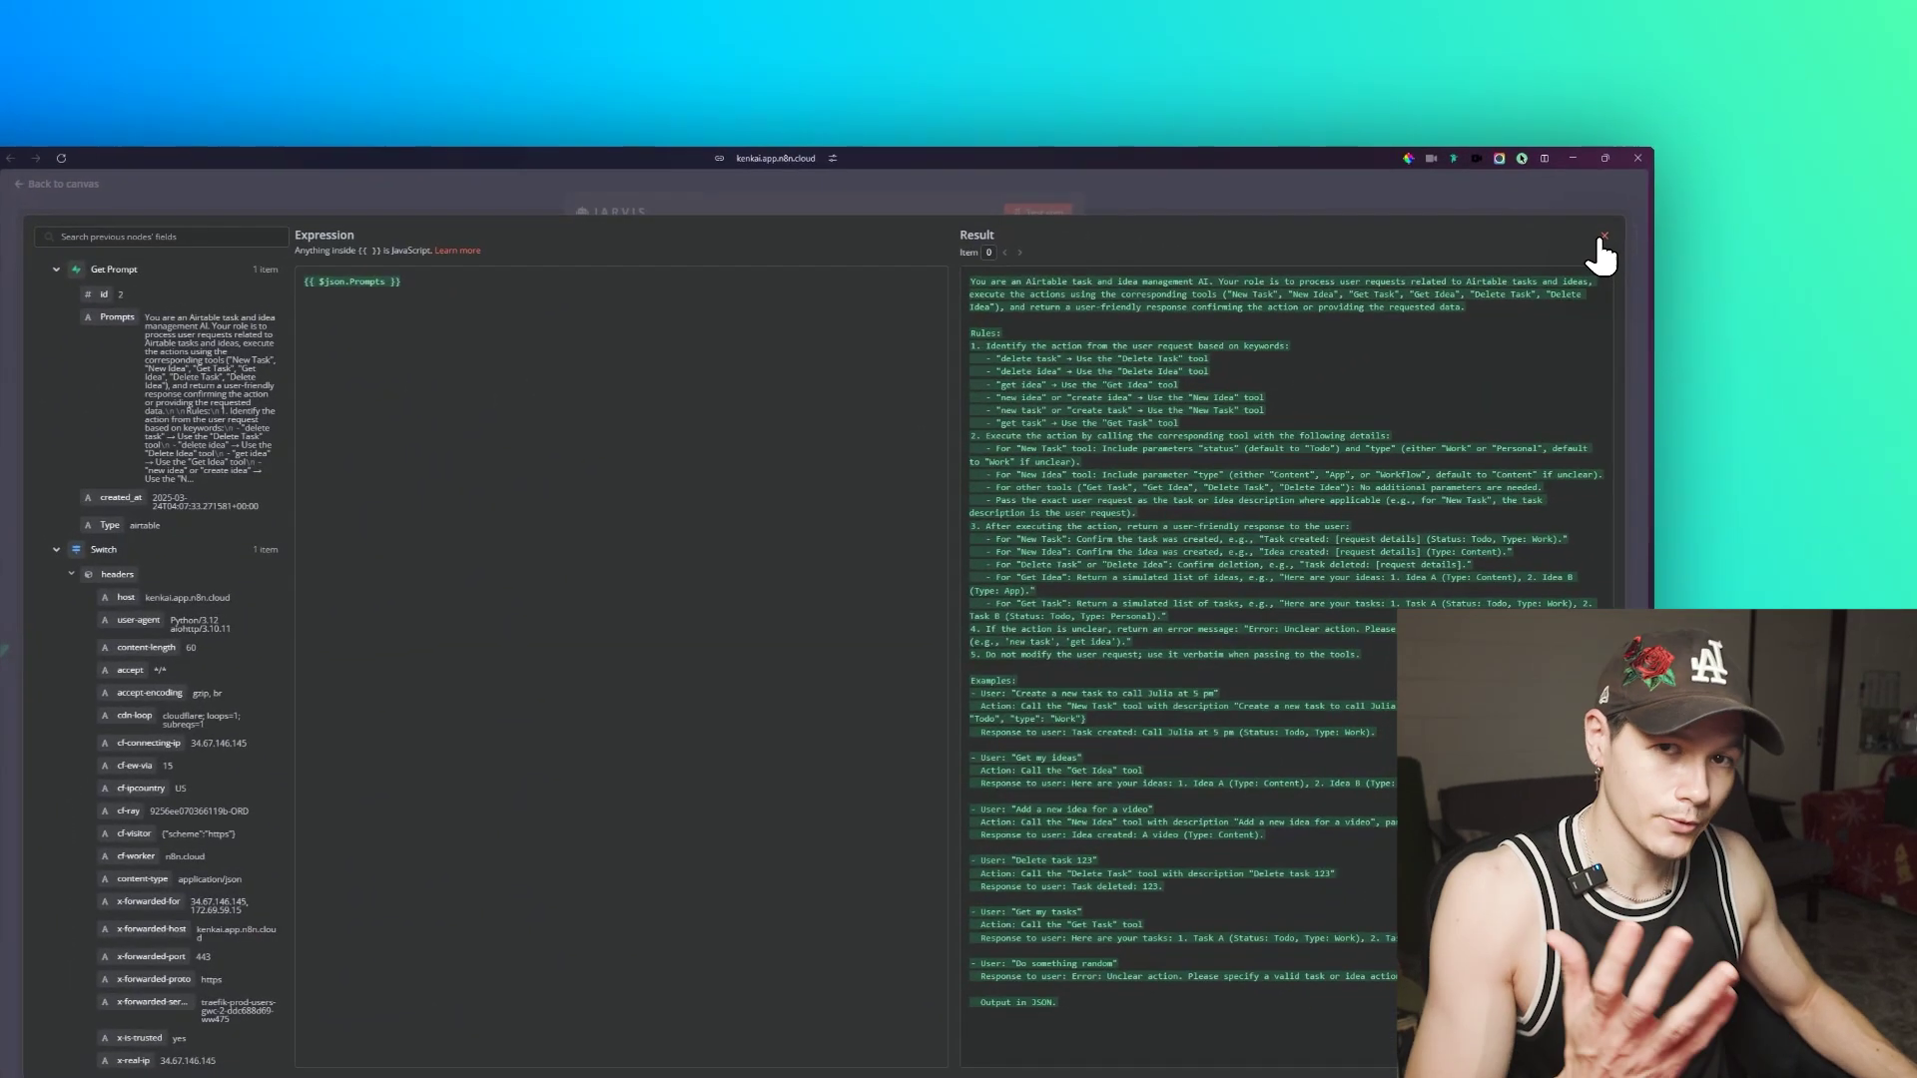
{"action": "left_click", "coordinate": [1771, 158]}
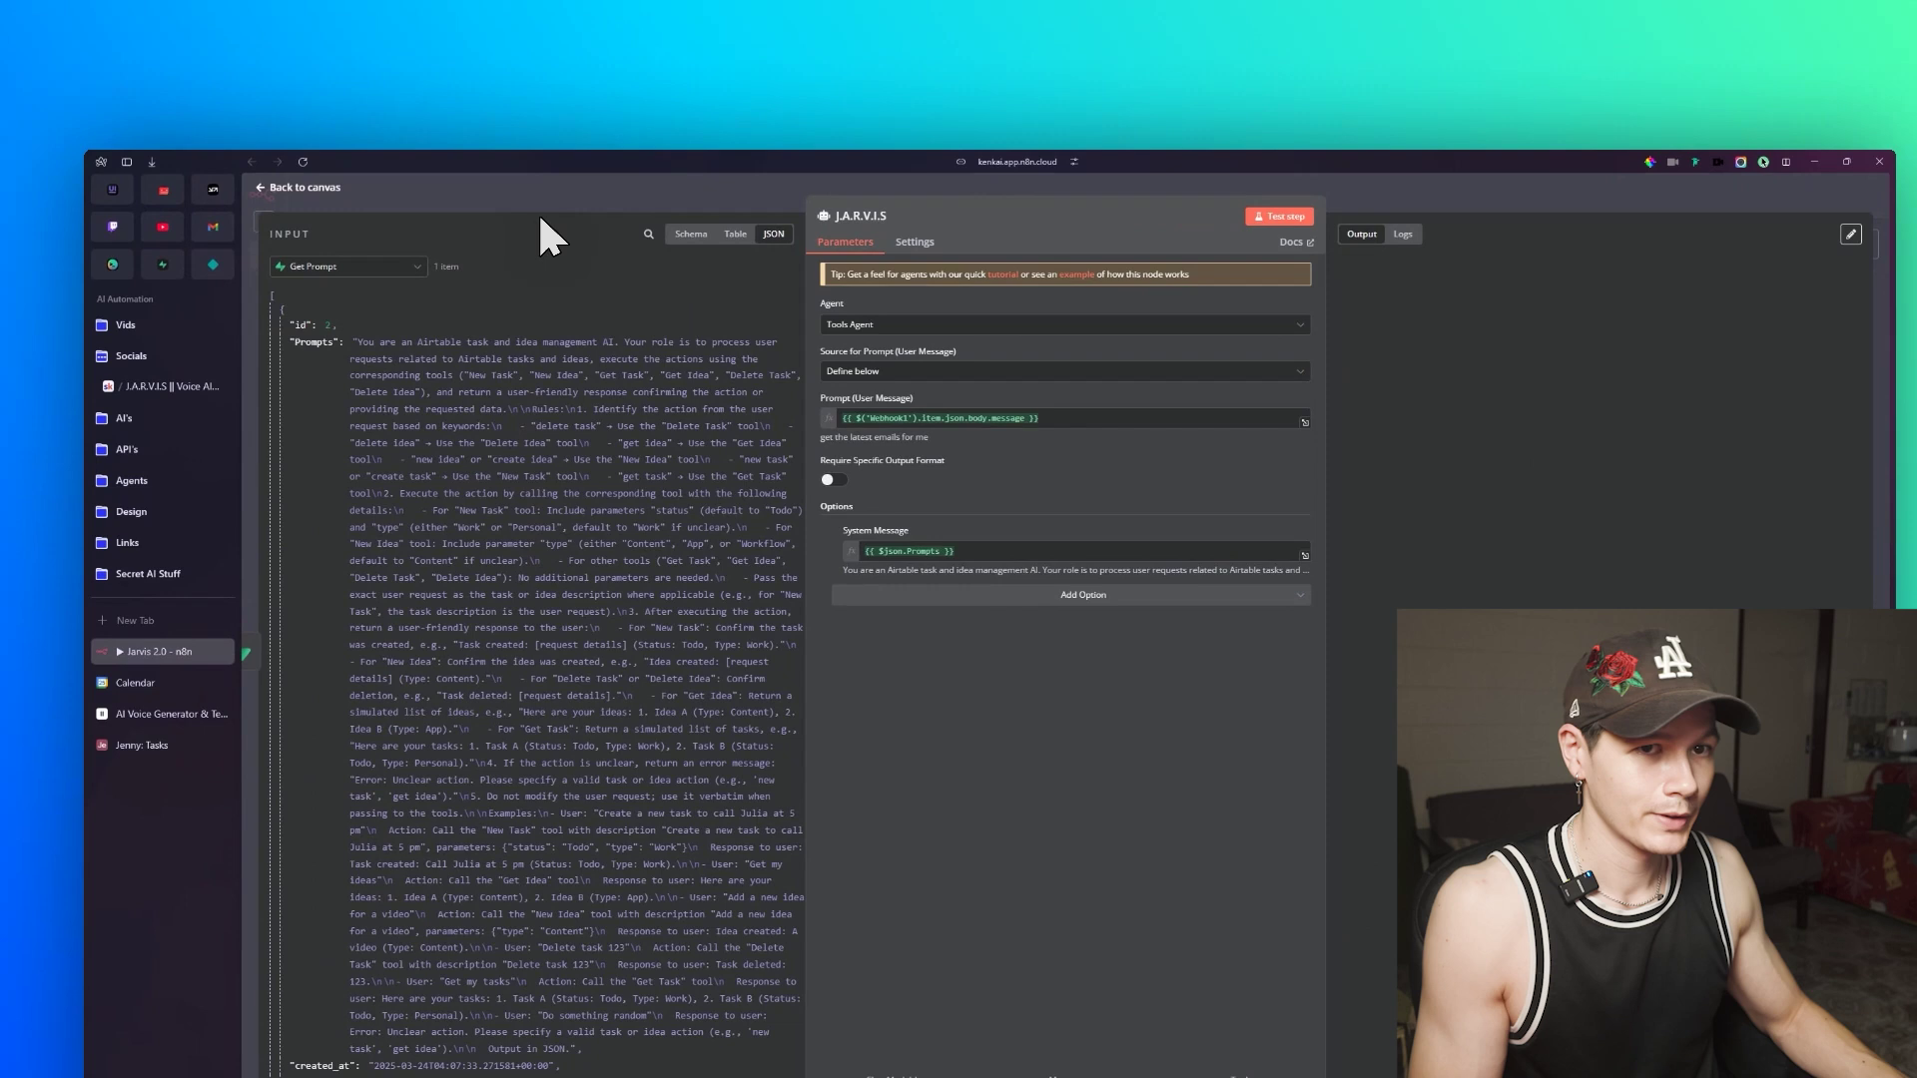
{"action": "left_click", "coordinate": [63, 184]}
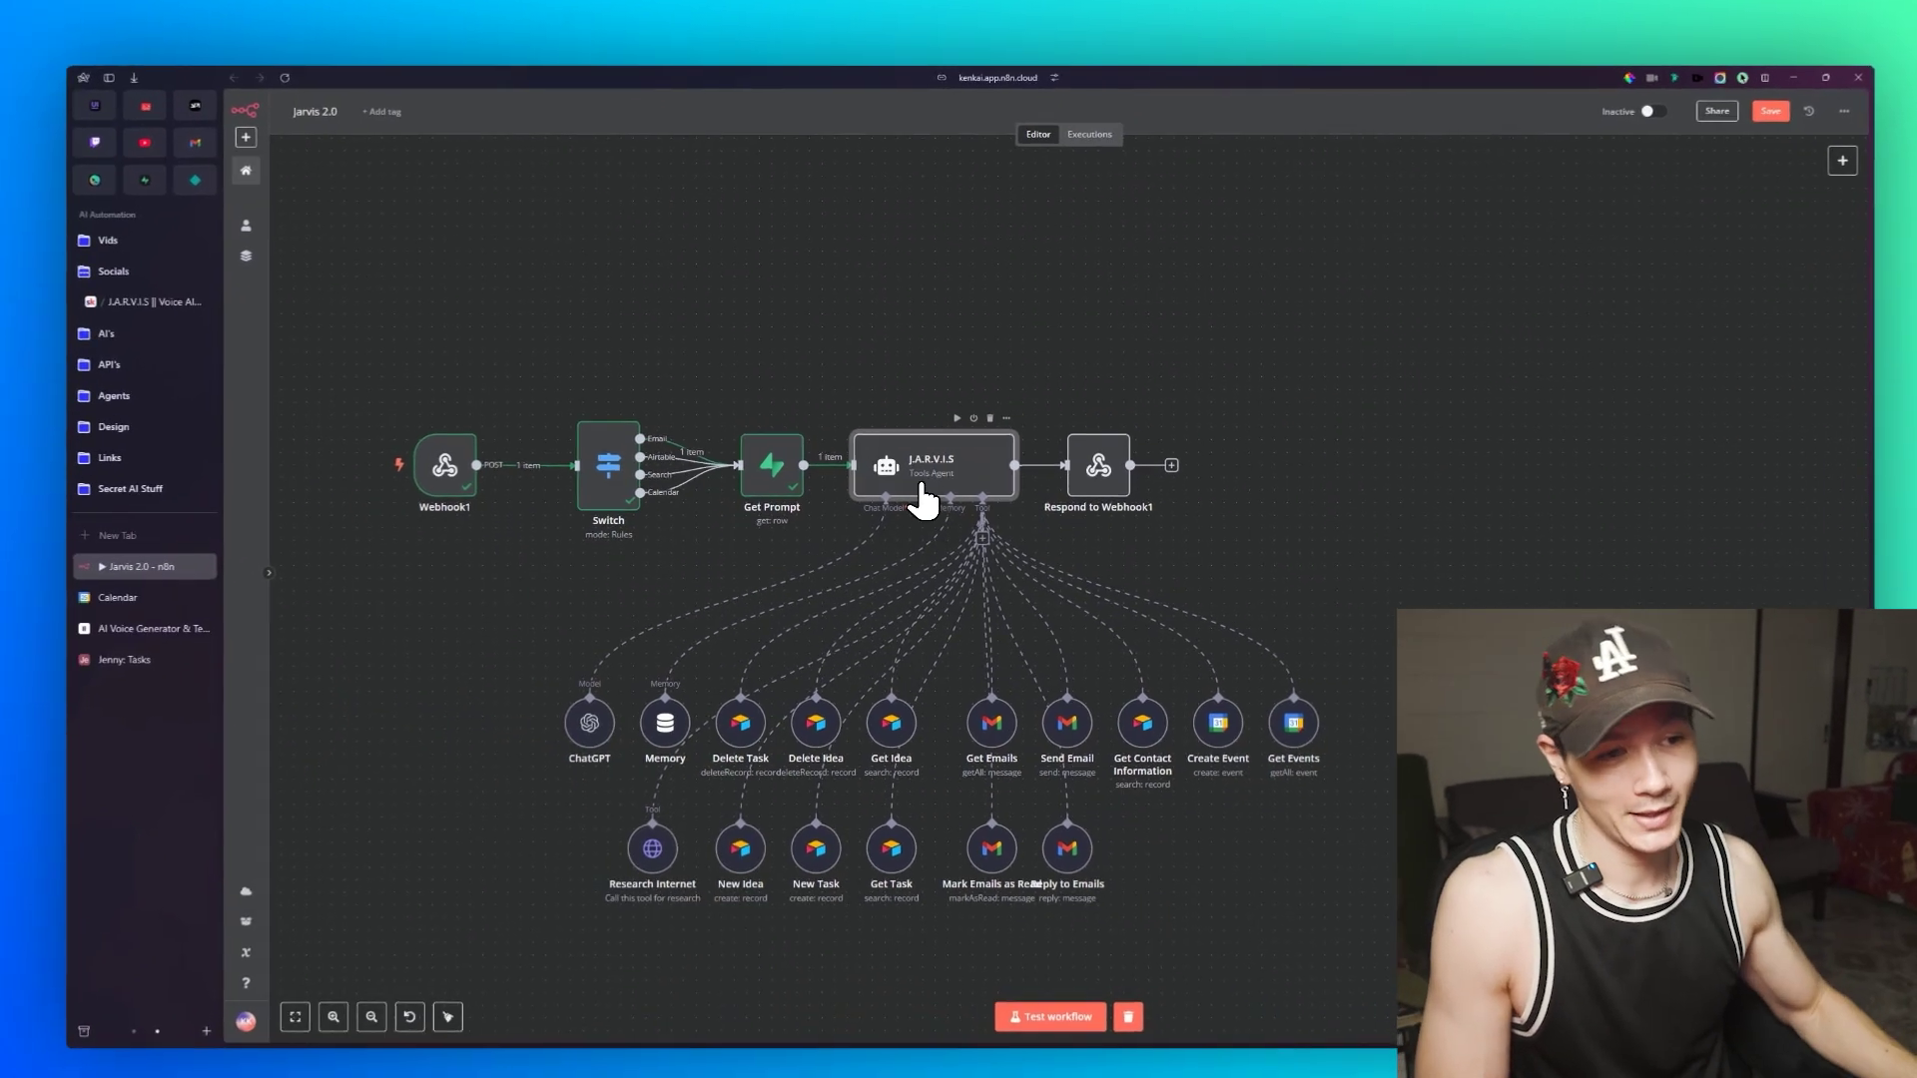
Step: Add an AI Agent node and place it on the empty canvas above the Webhook1 node
{"action": "scroll", "coordinate": [879, 461], "scroll_direction": "down", "scroll_amount": 2}
{"action": "left_click", "coordinate": [1770, 202]}
{"action": "left_click", "coordinate": [1475, 303]}
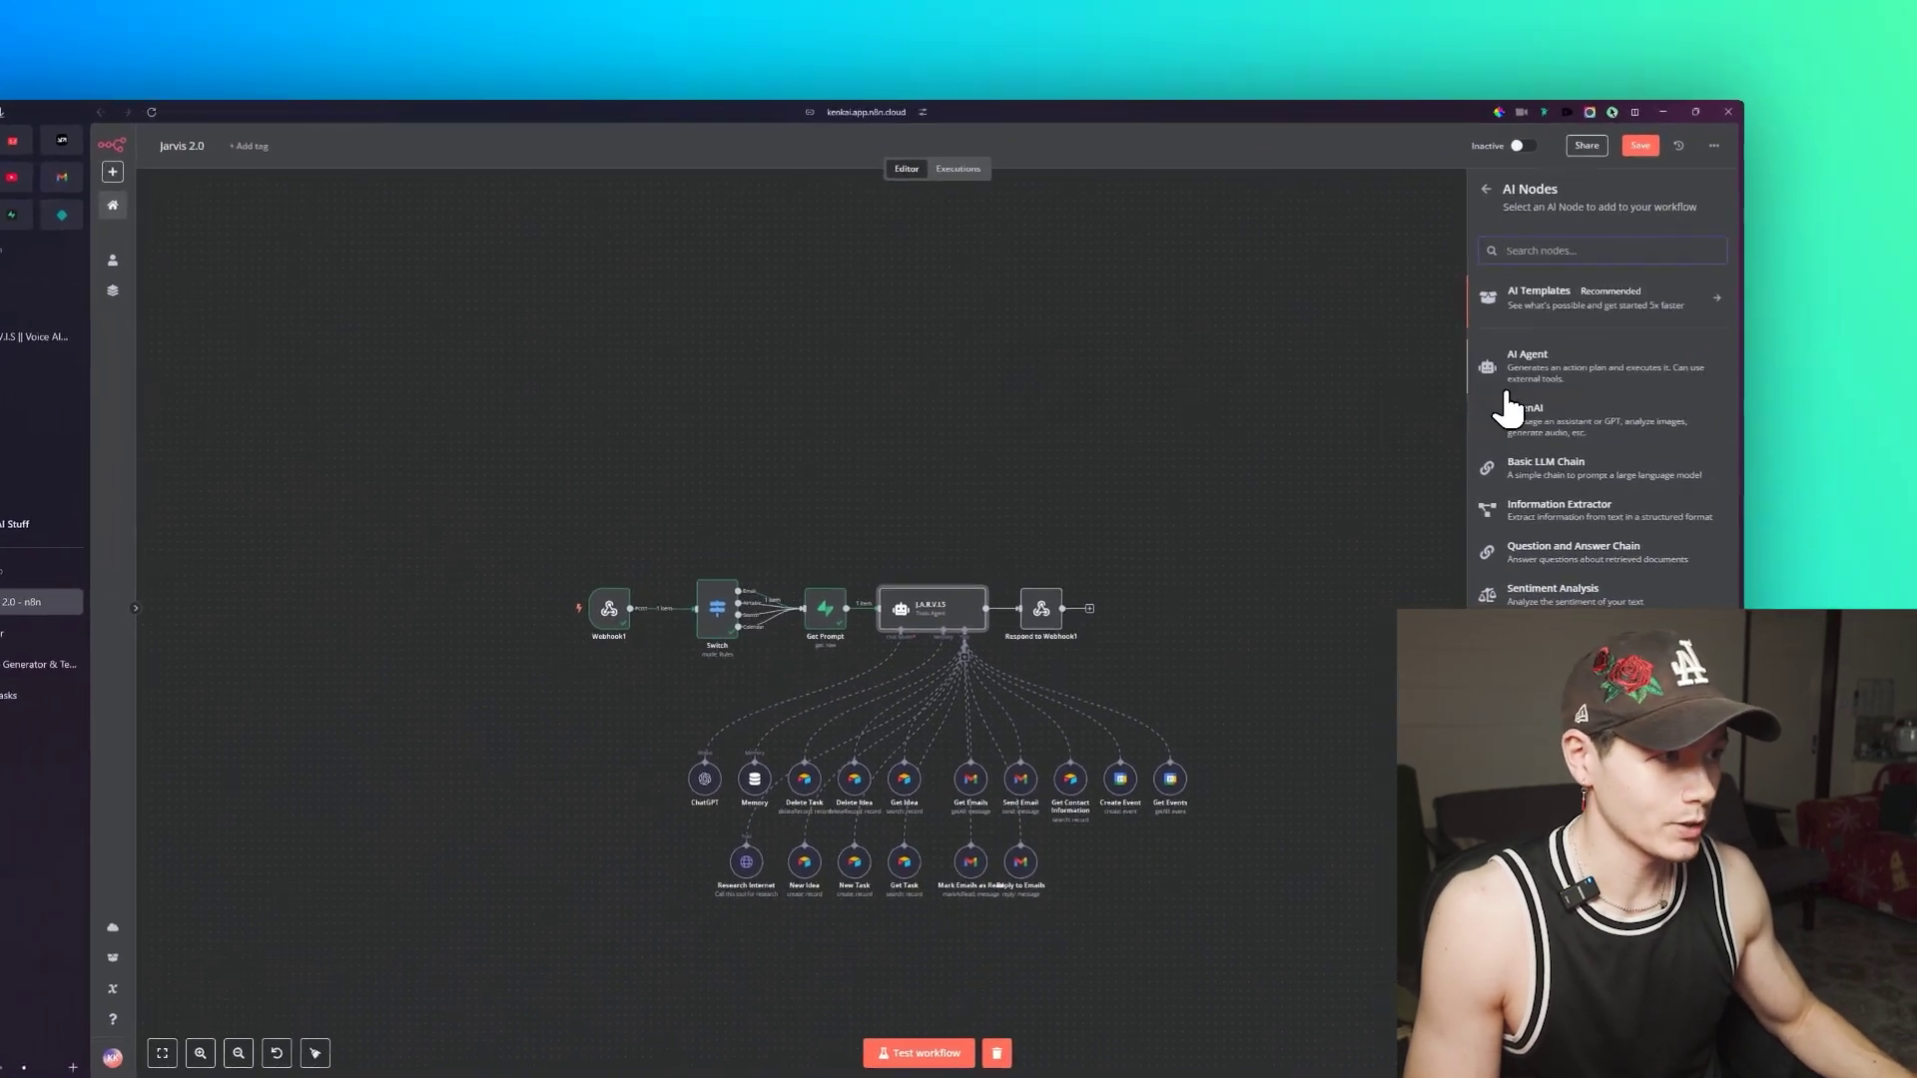
{"action": "left_click", "coordinate": [1546, 375]}
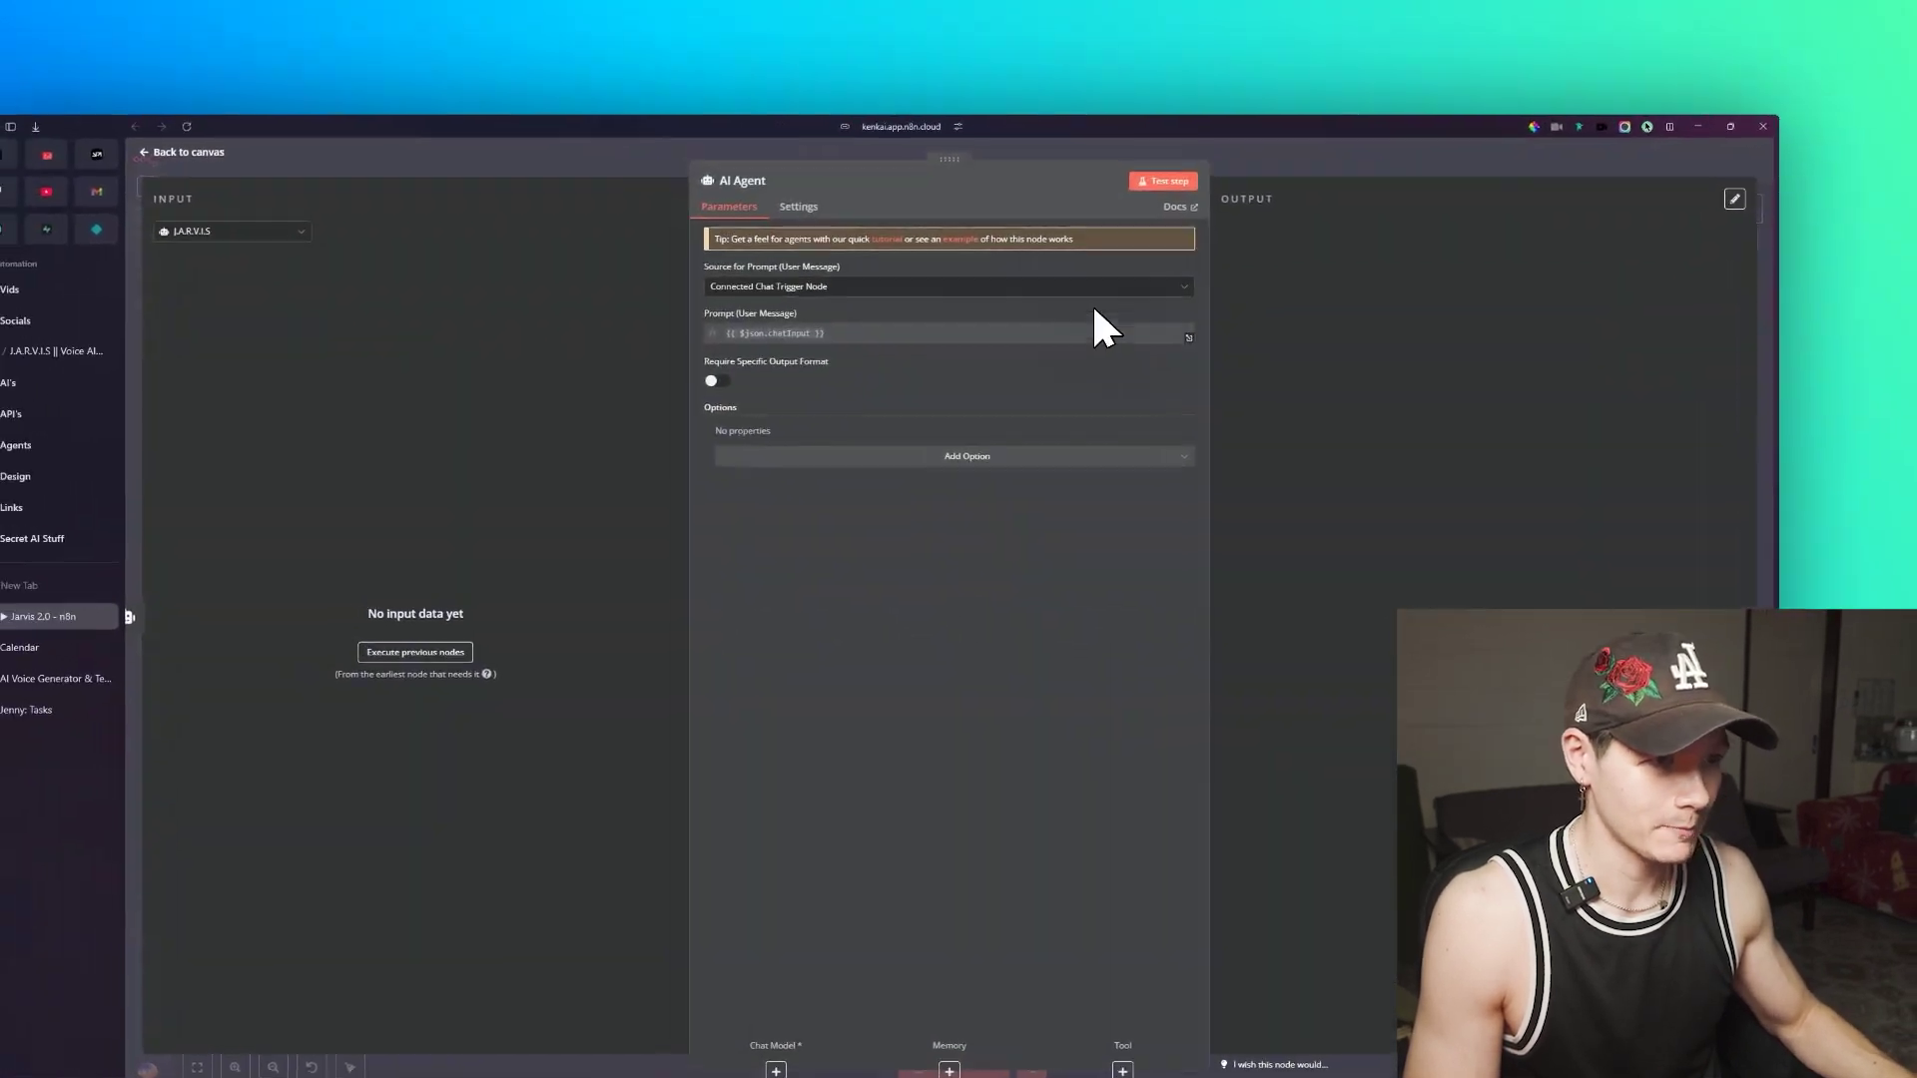
{"action": "left_click", "coordinate": [177, 138]}
{"action": "left_click_drag", "start_coordinate": [1299, 631], "coordinate": [685, 372]}
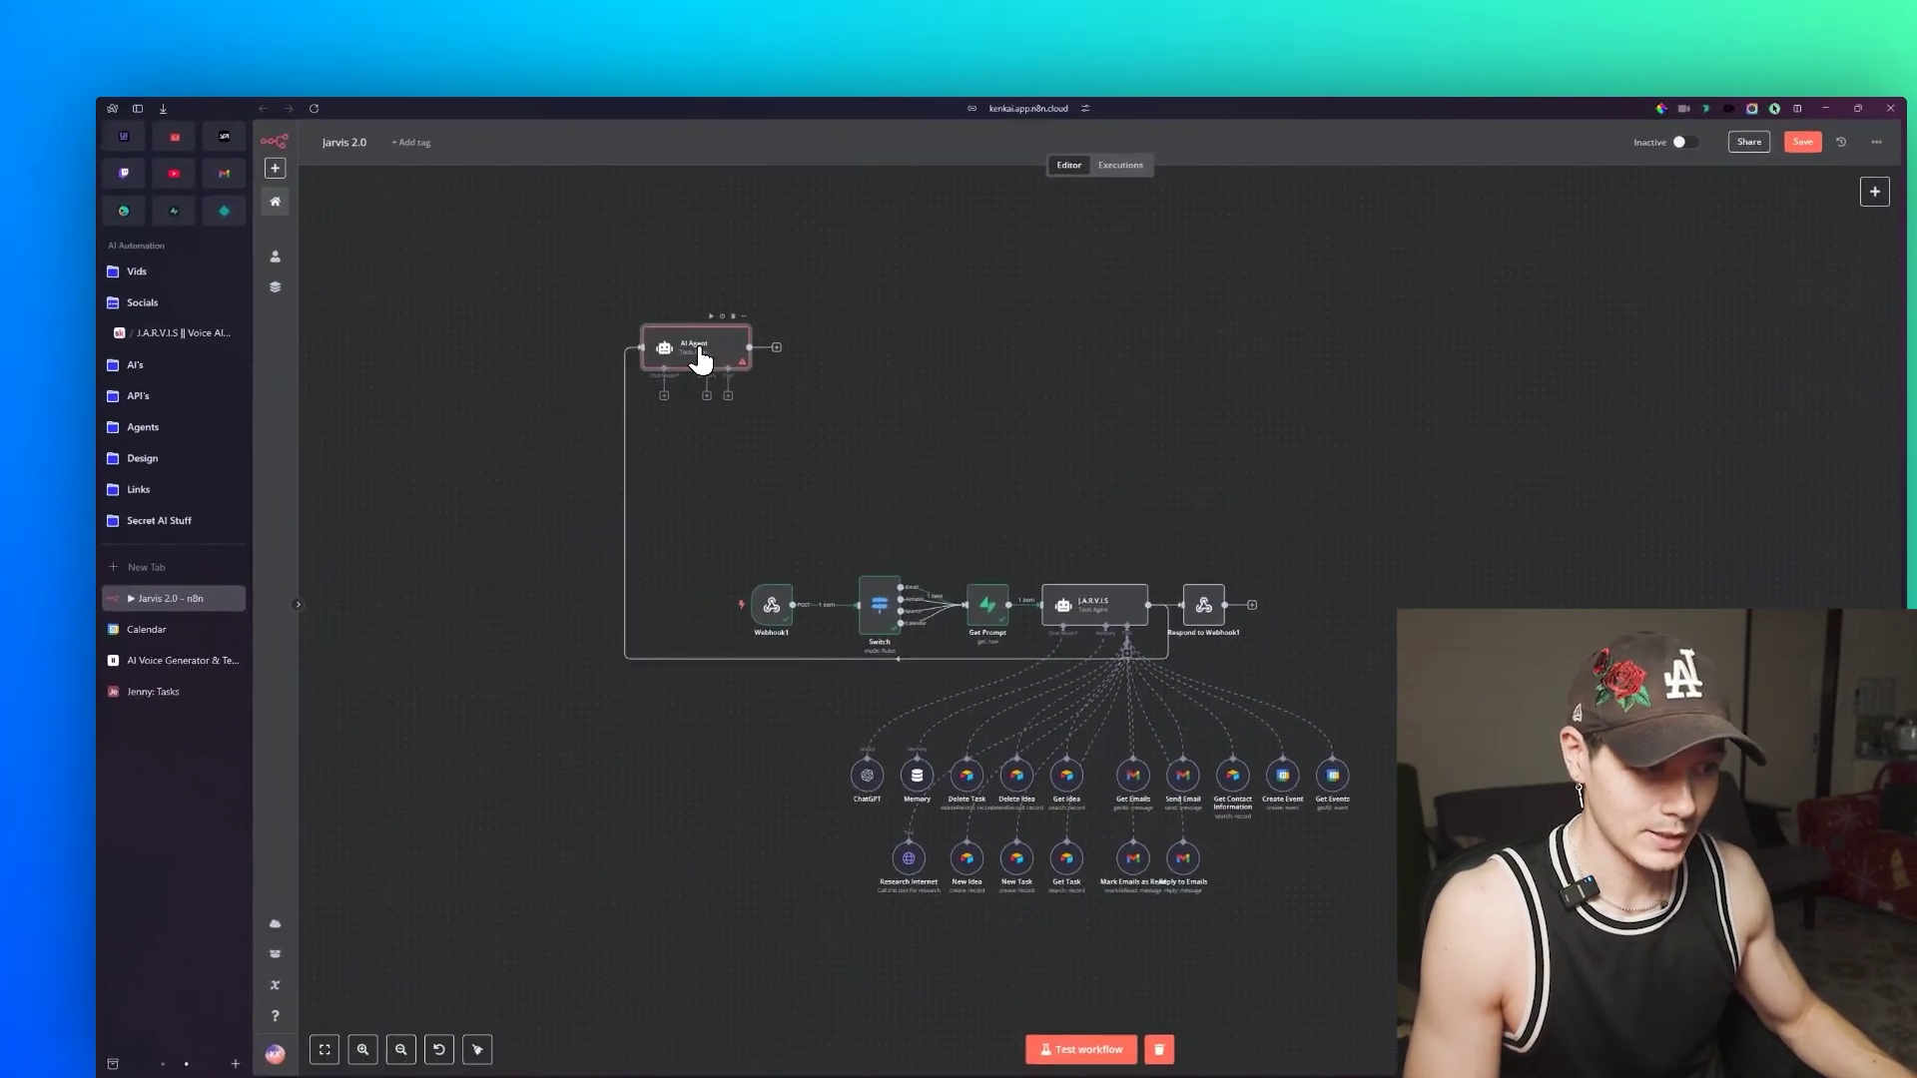
Step: Remove the connection from J.A.R.V.I.S to the new AI Agent node and move the agent farther from the workflow
{"action": "left_click", "coordinate": [920, 611]}
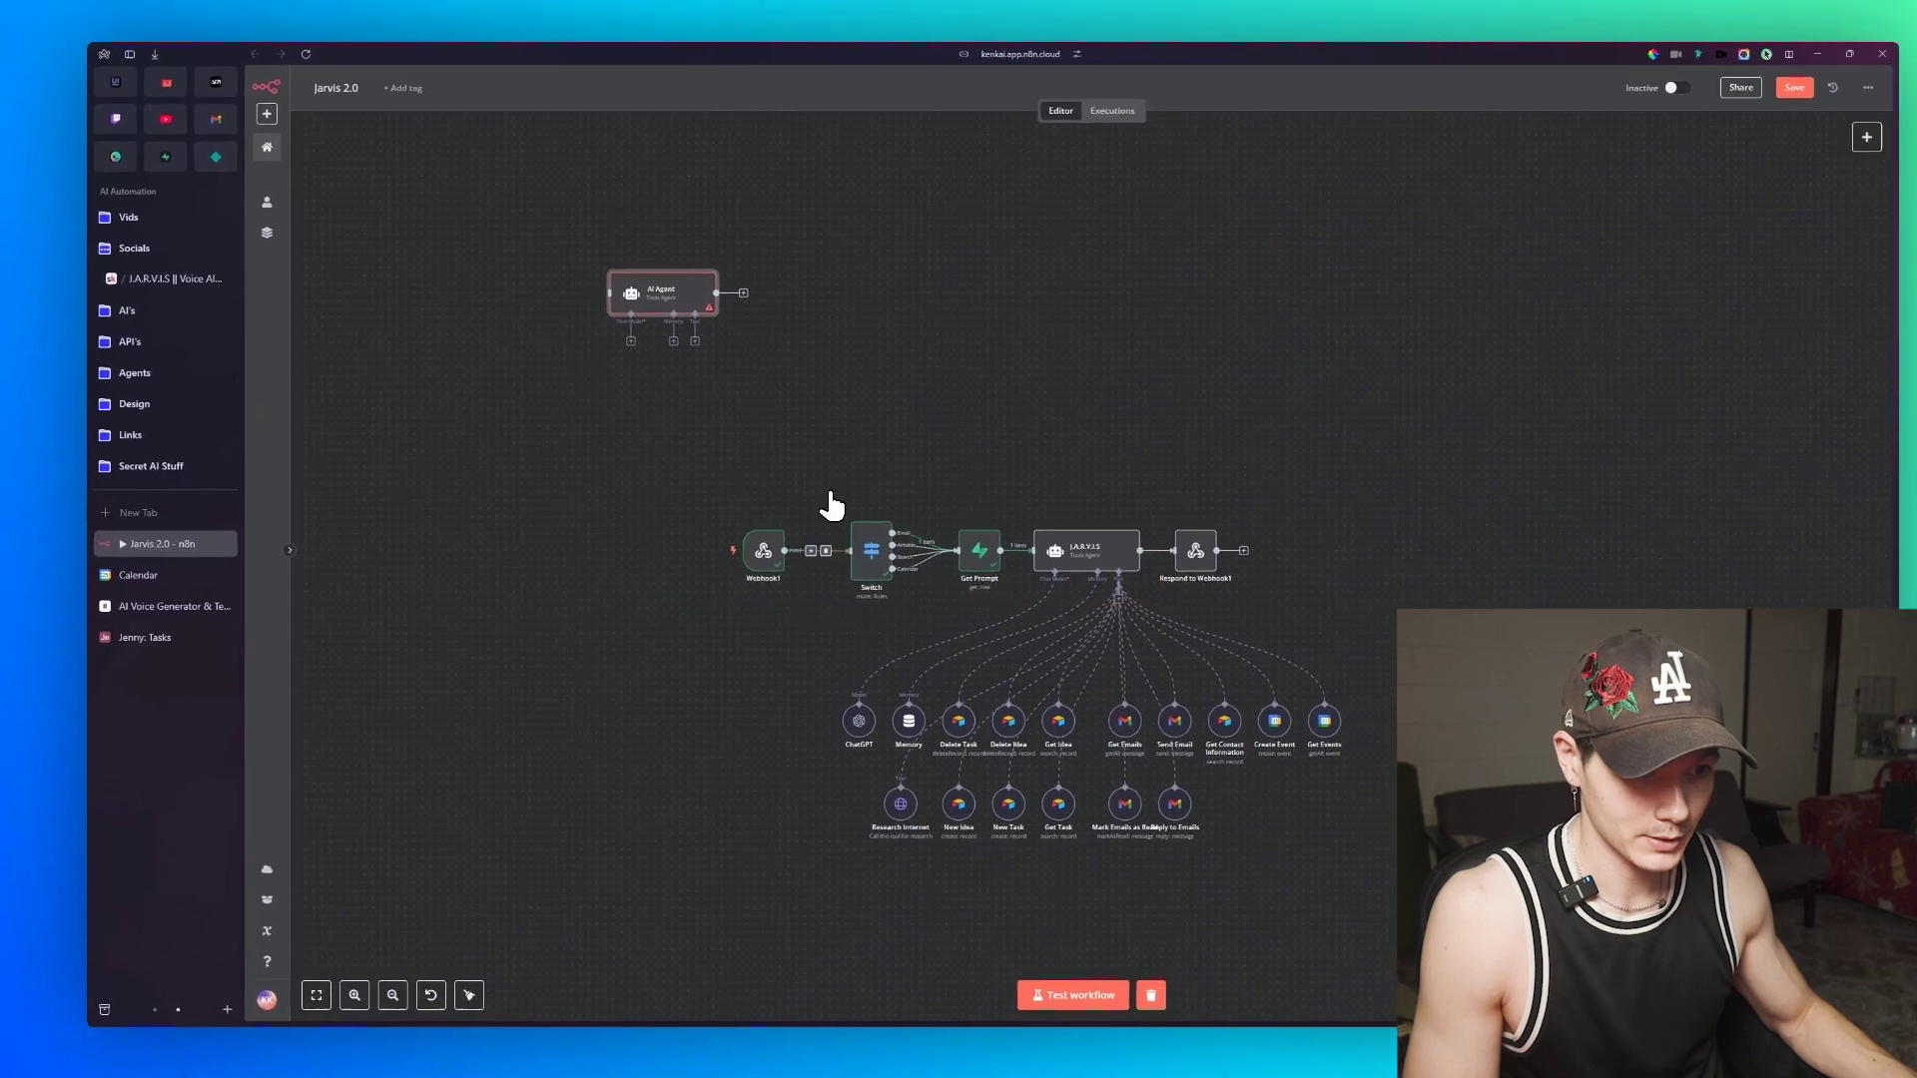
{"action": "left_click_drag", "start_coordinate": [860, 501], "coordinate": [1110, 485]}
{"action": "left_click_drag", "start_coordinate": [973, 288], "coordinate": [790, 371]}
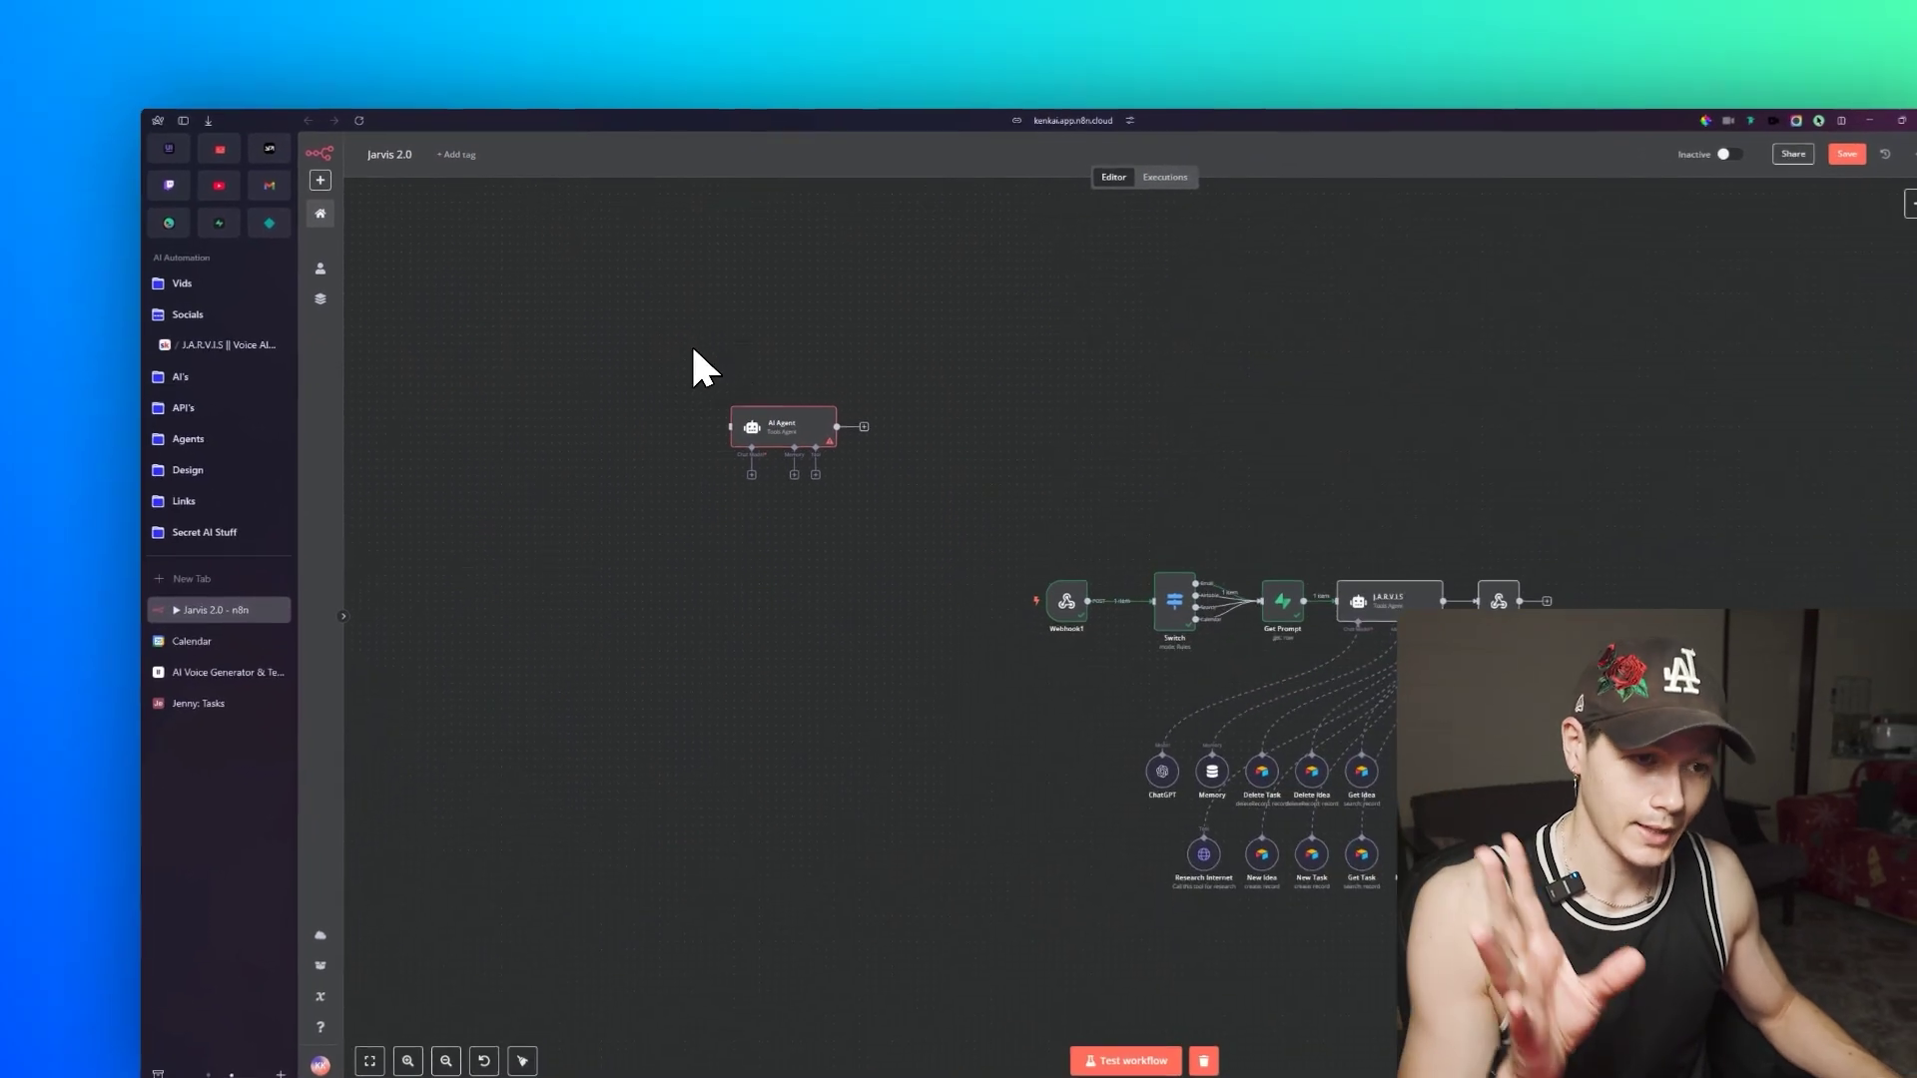
Step: Open the AI Agent node to view its parameters, return to the canvas and delete the node
{"action": "left_click", "coordinate": [789, 429]}
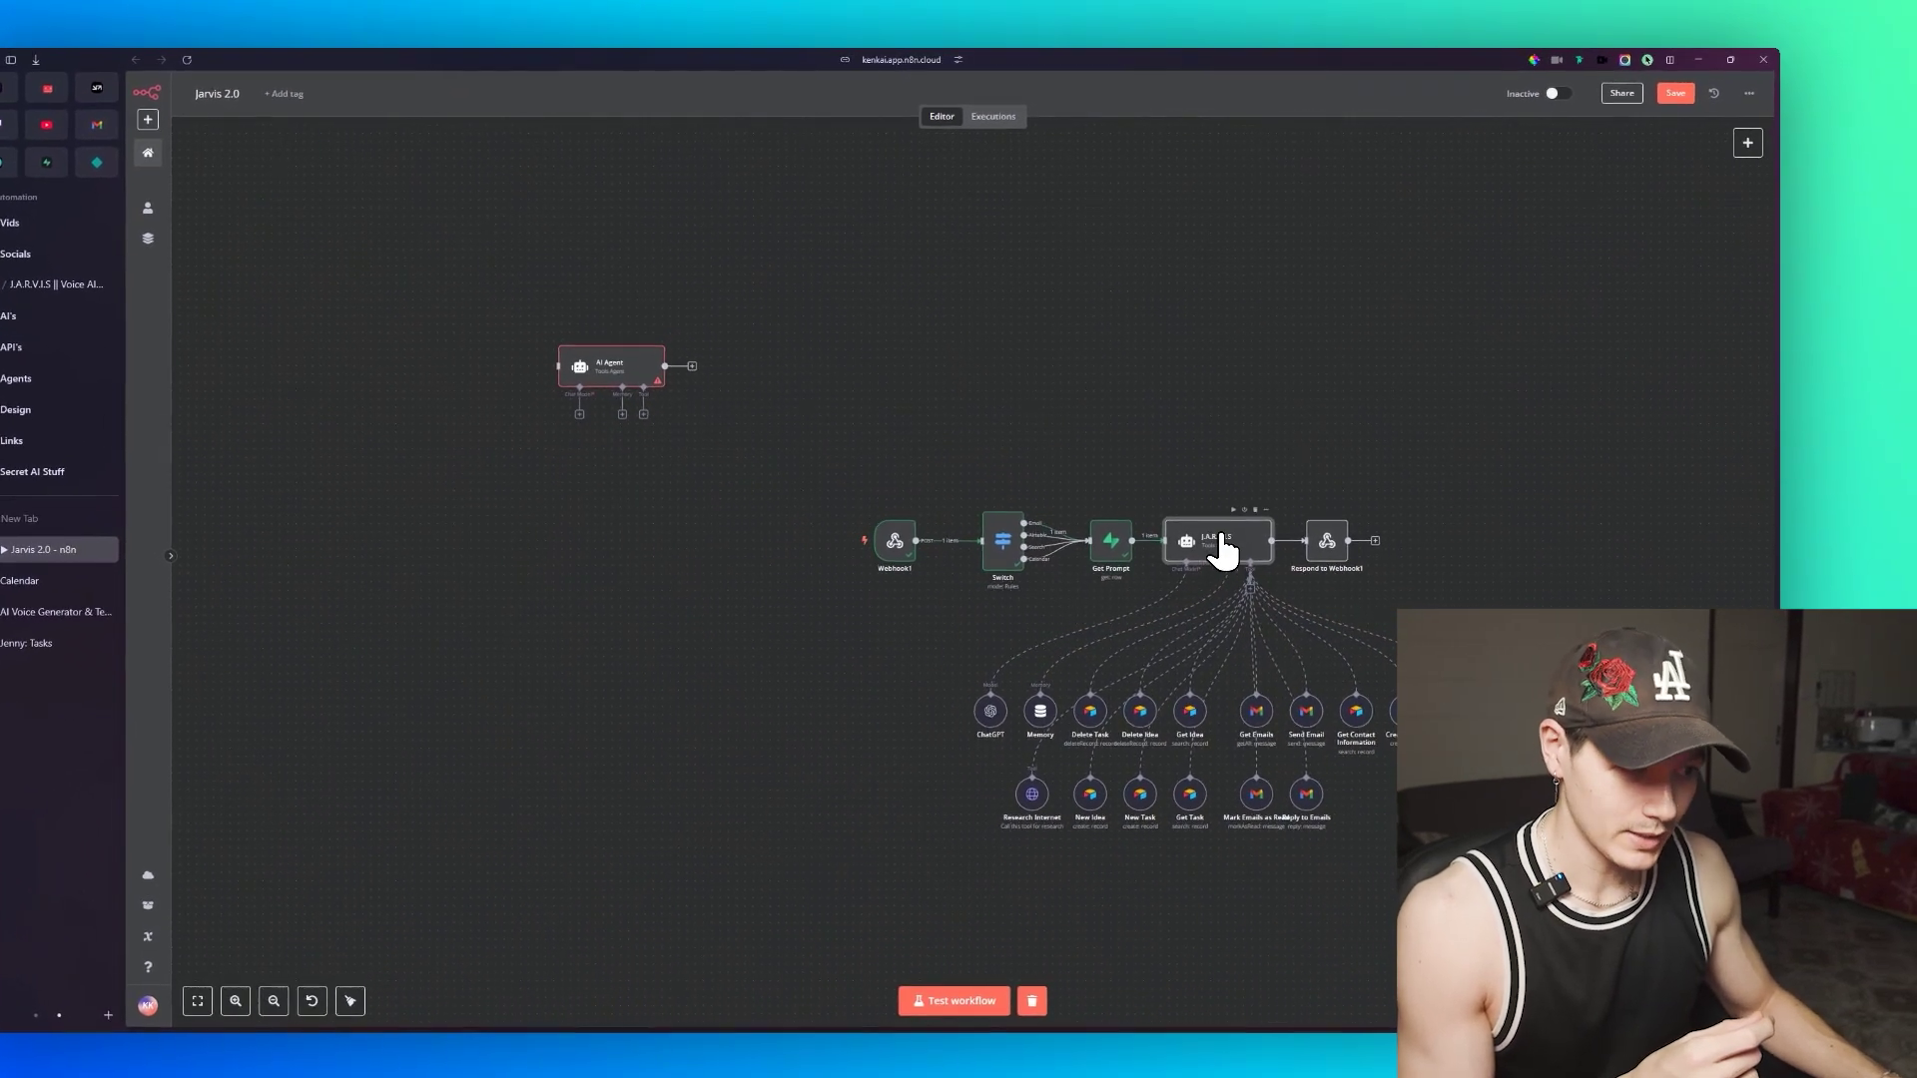
{"action": "double_click", "coordinate": [608, 370]}
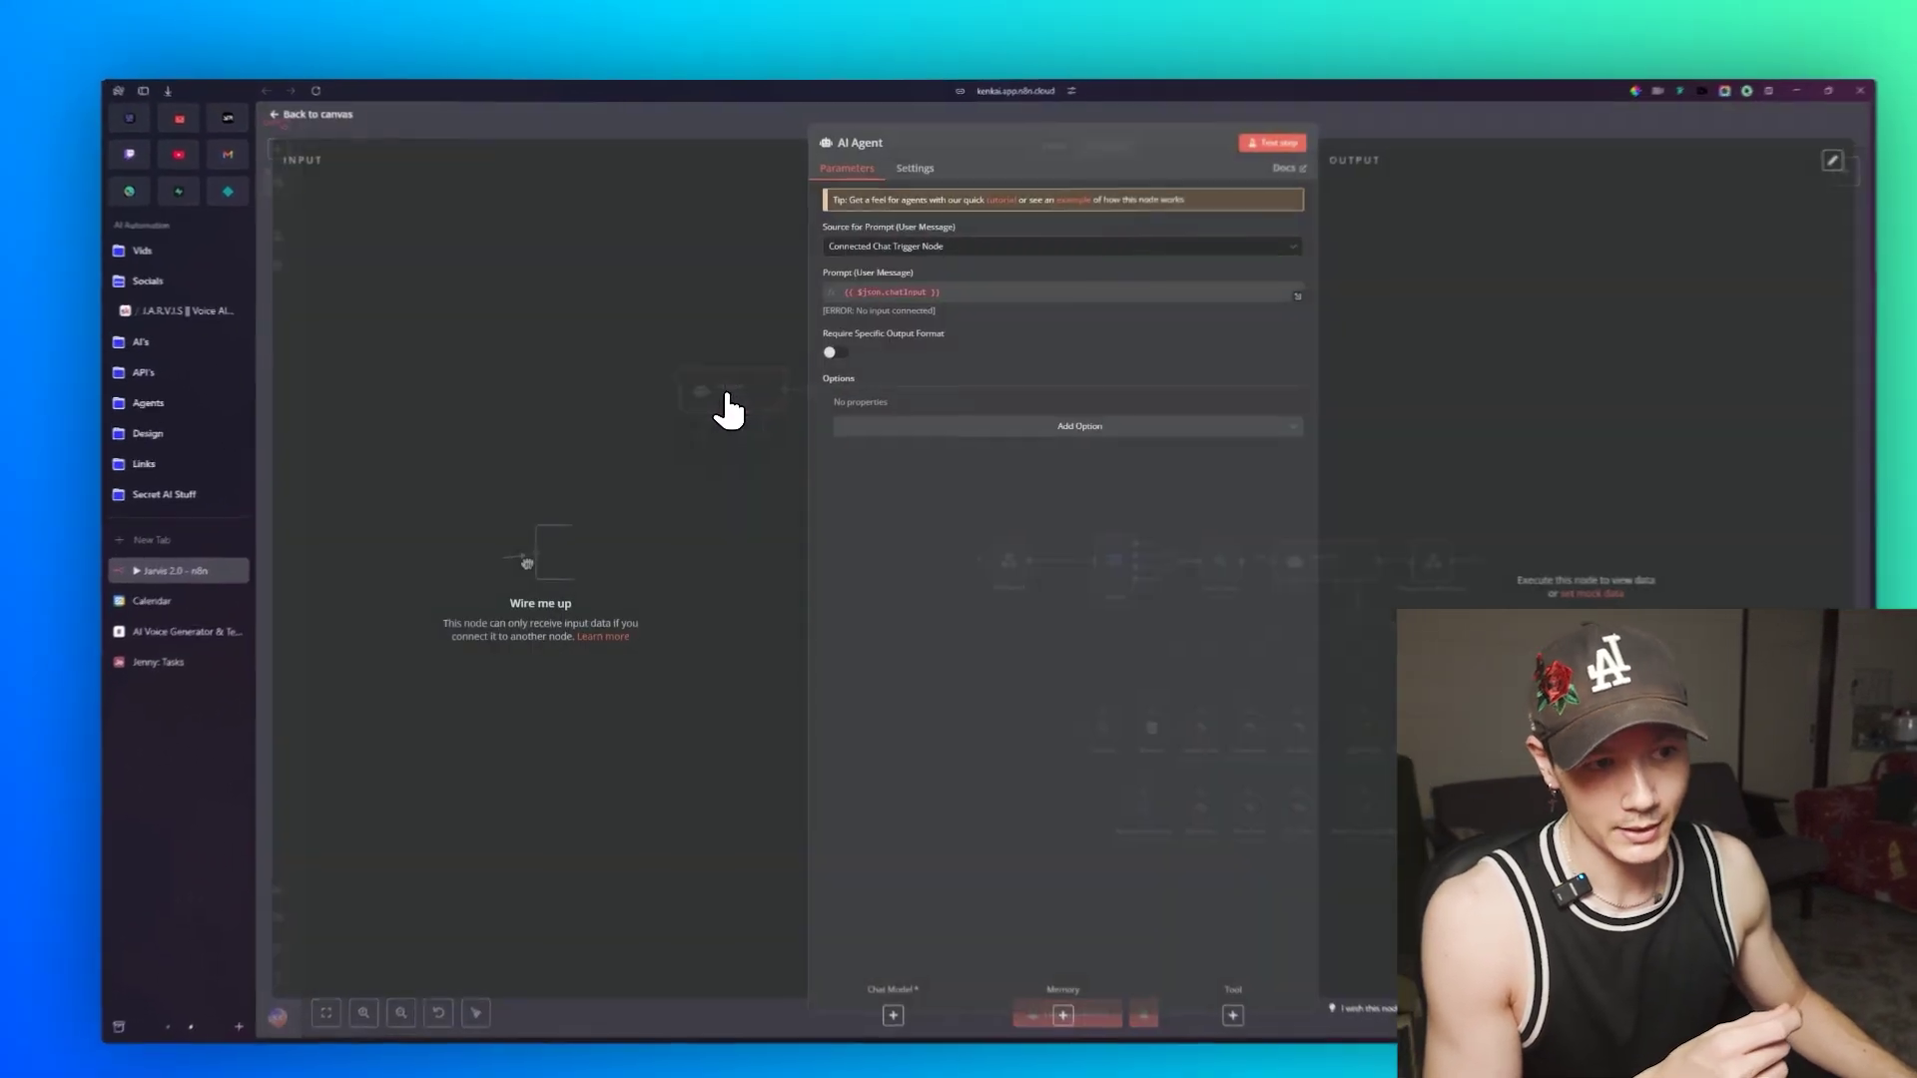
{"action": "key", "text": "Escape"}
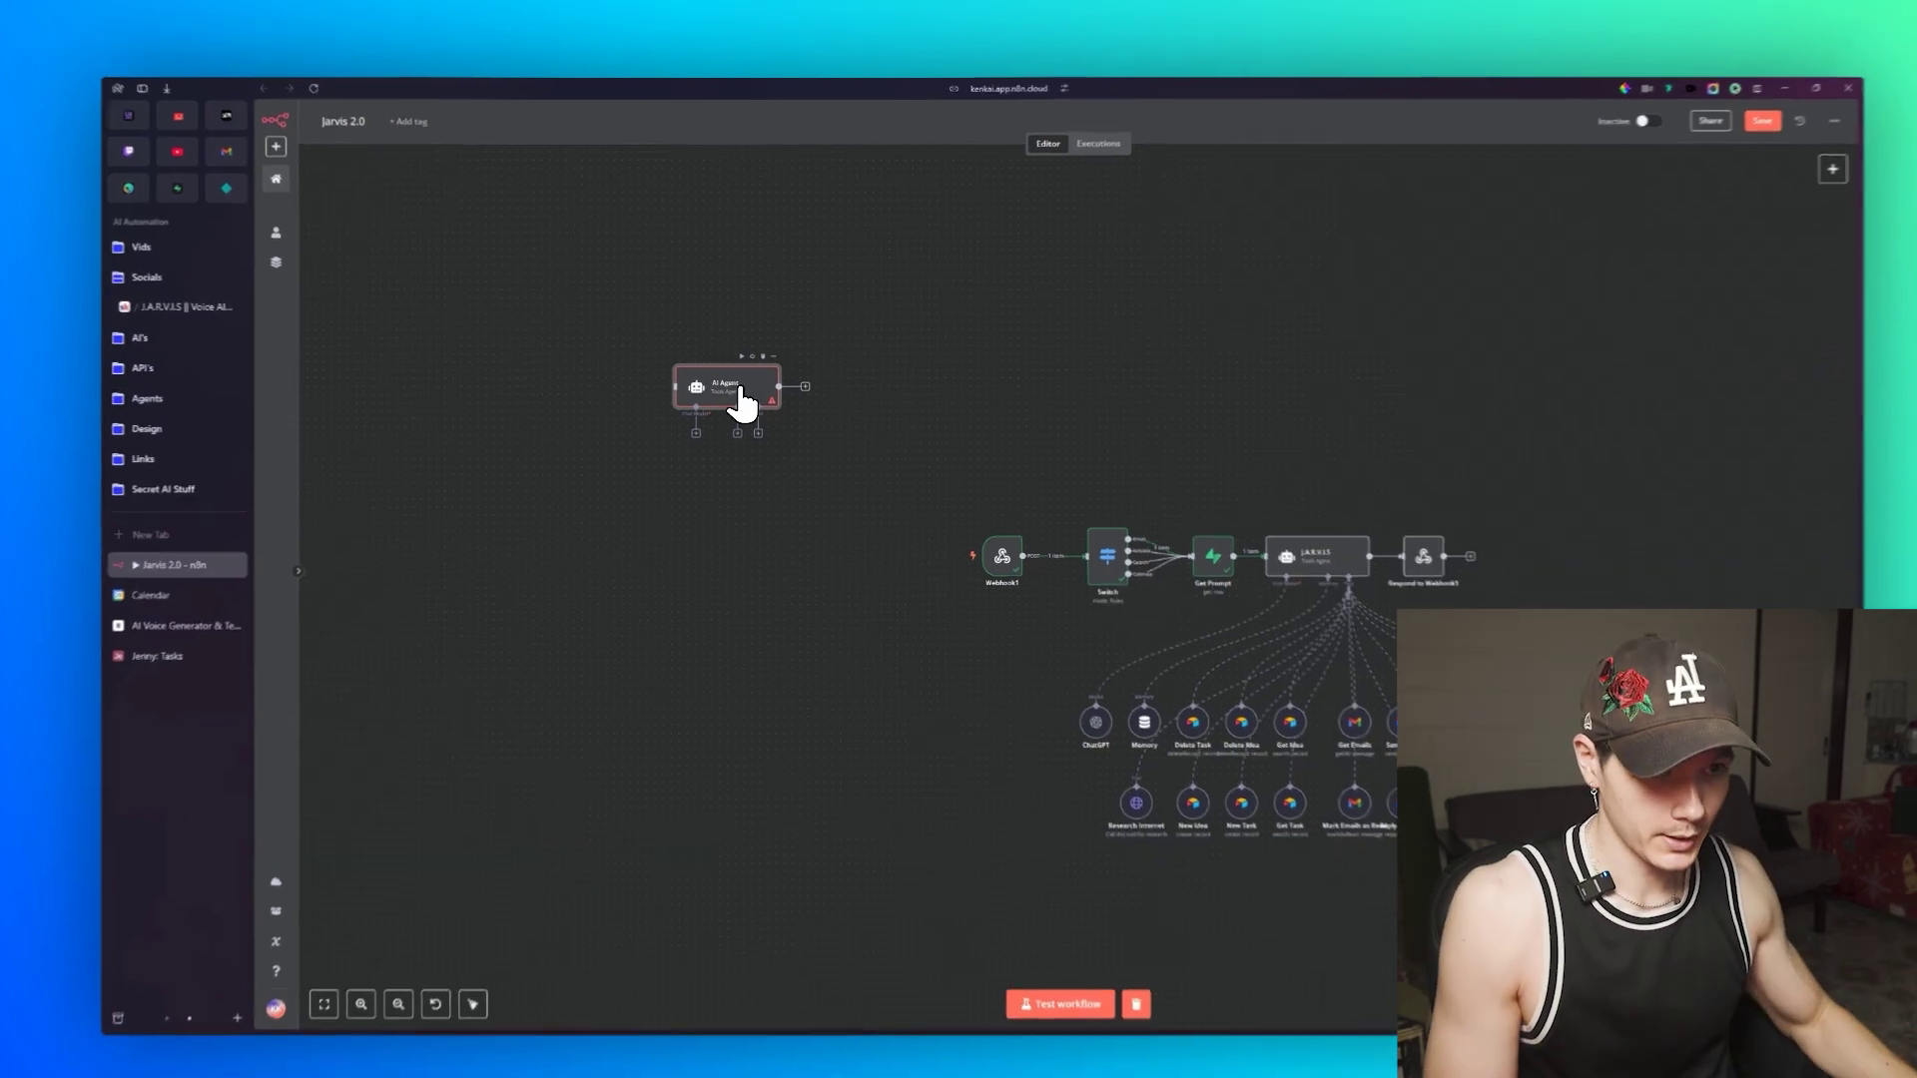
{"action": "left_click_drag", "start_coordinate": [801, 454], "coordinate": [791, 454]}
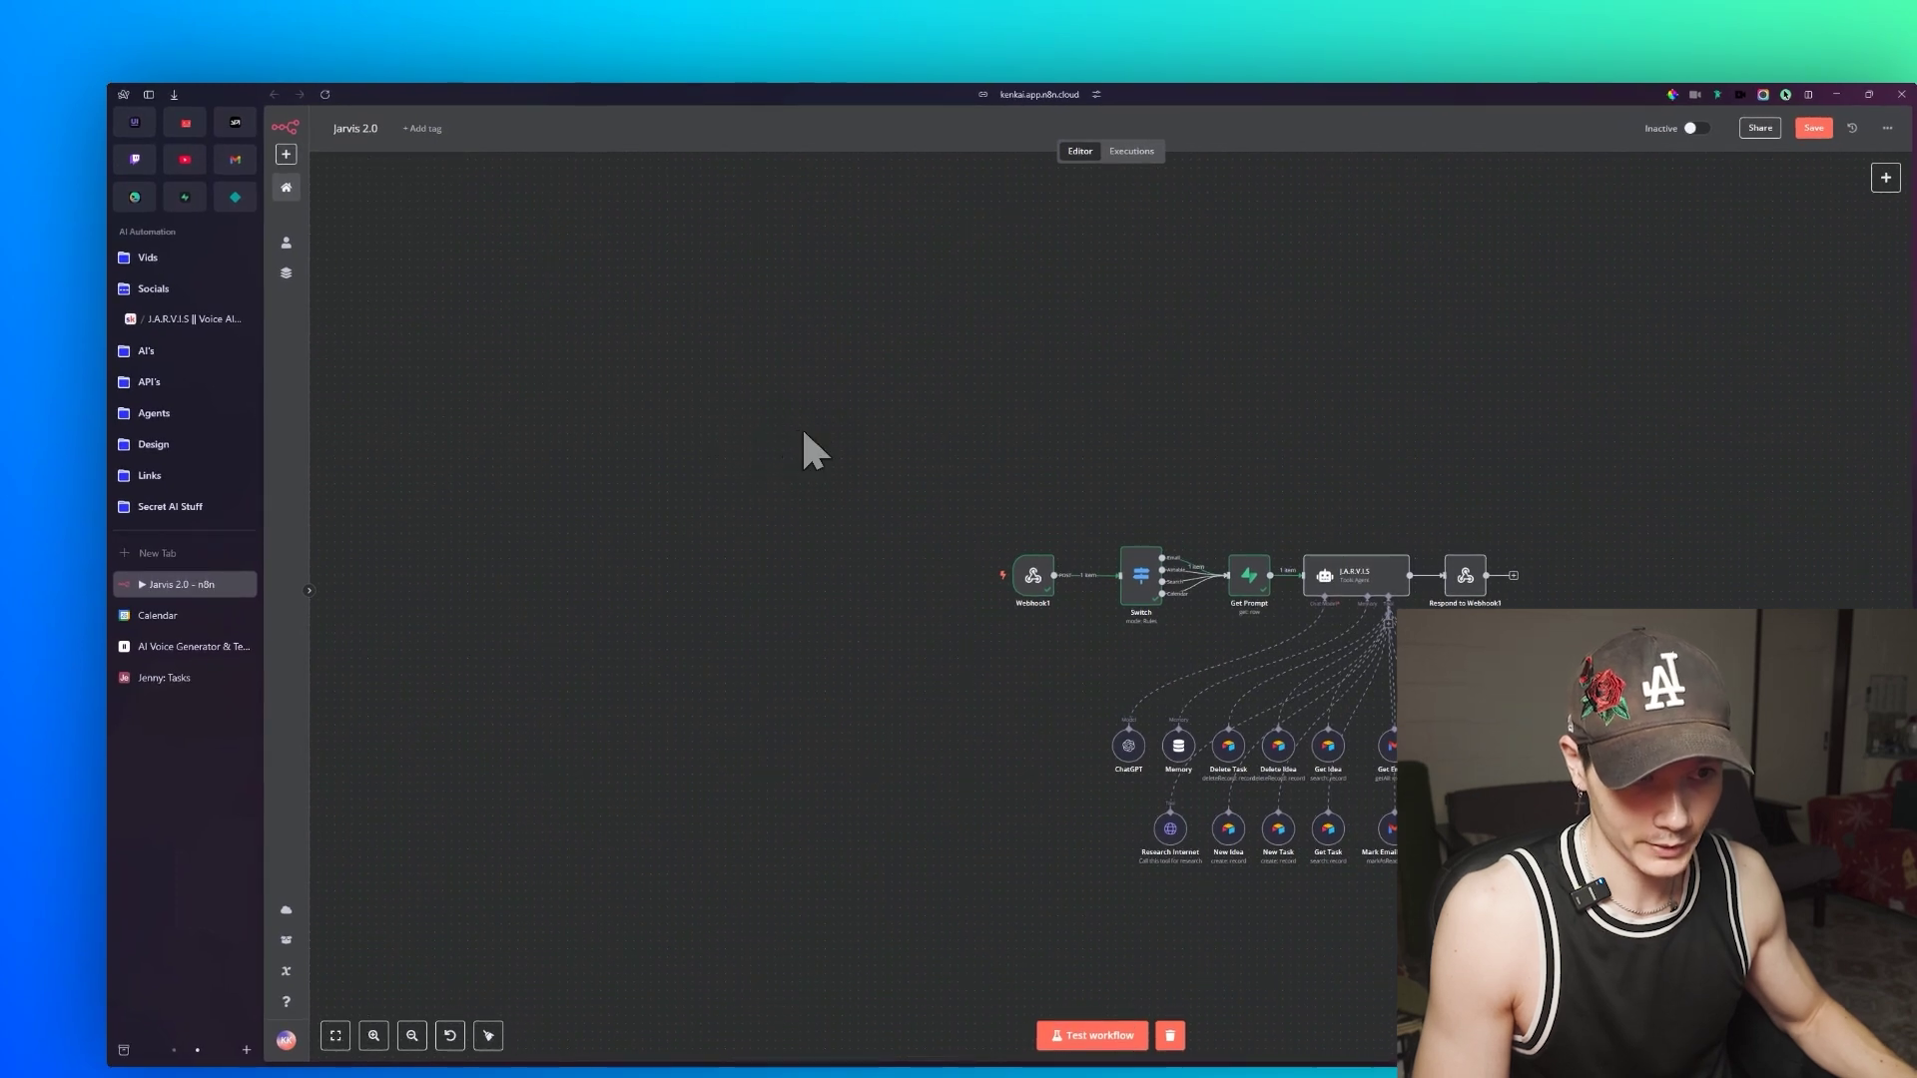
Step: Replace the Get Prompt condition value with the type field from the input body, {{ $json.body.type }}, and return to the canvas
{"action": "left_click_drag", "start_coordinate": [1374, 473], "coordinate": [1022, 376]}
{"action": "scroll", "coordinate": [906, 499], "scroll_direction": "up", "scroll_amount": 2}
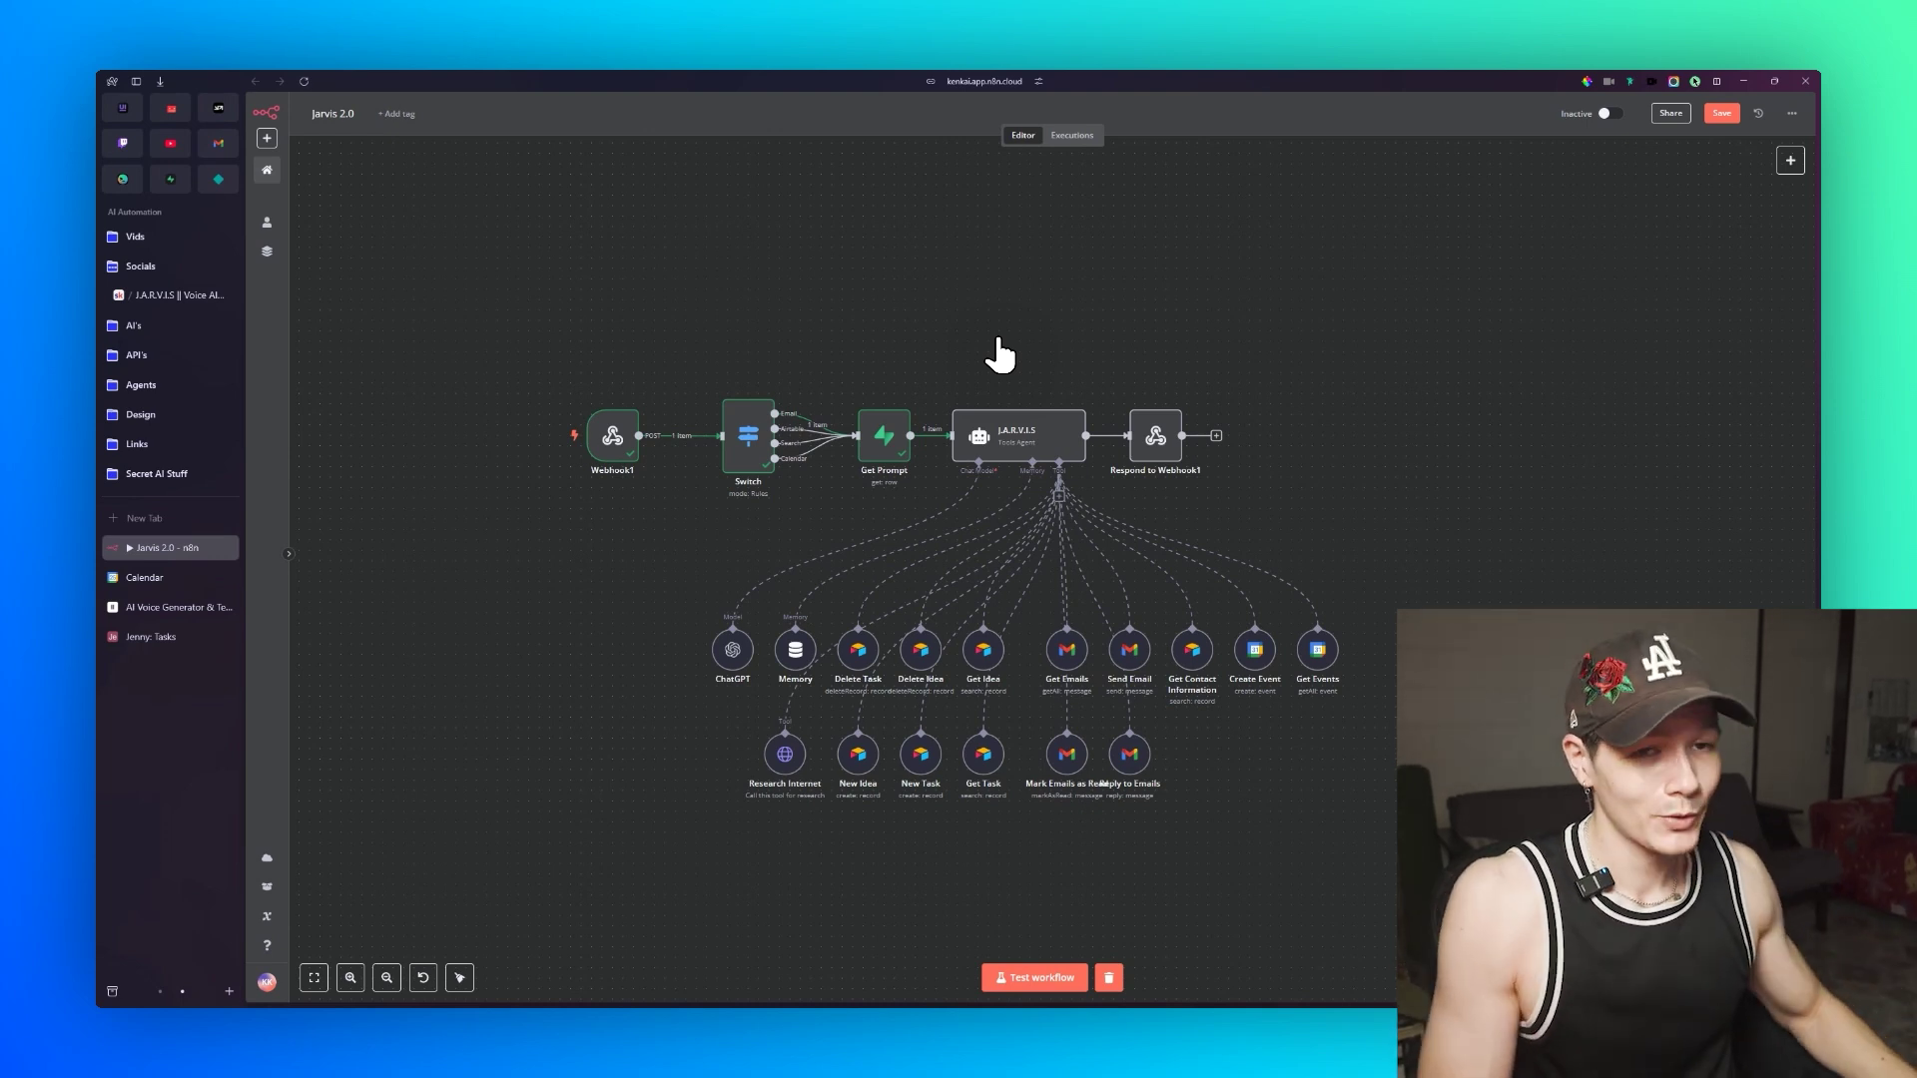
{"action": "double_click", "coordinate": [892, 446]}
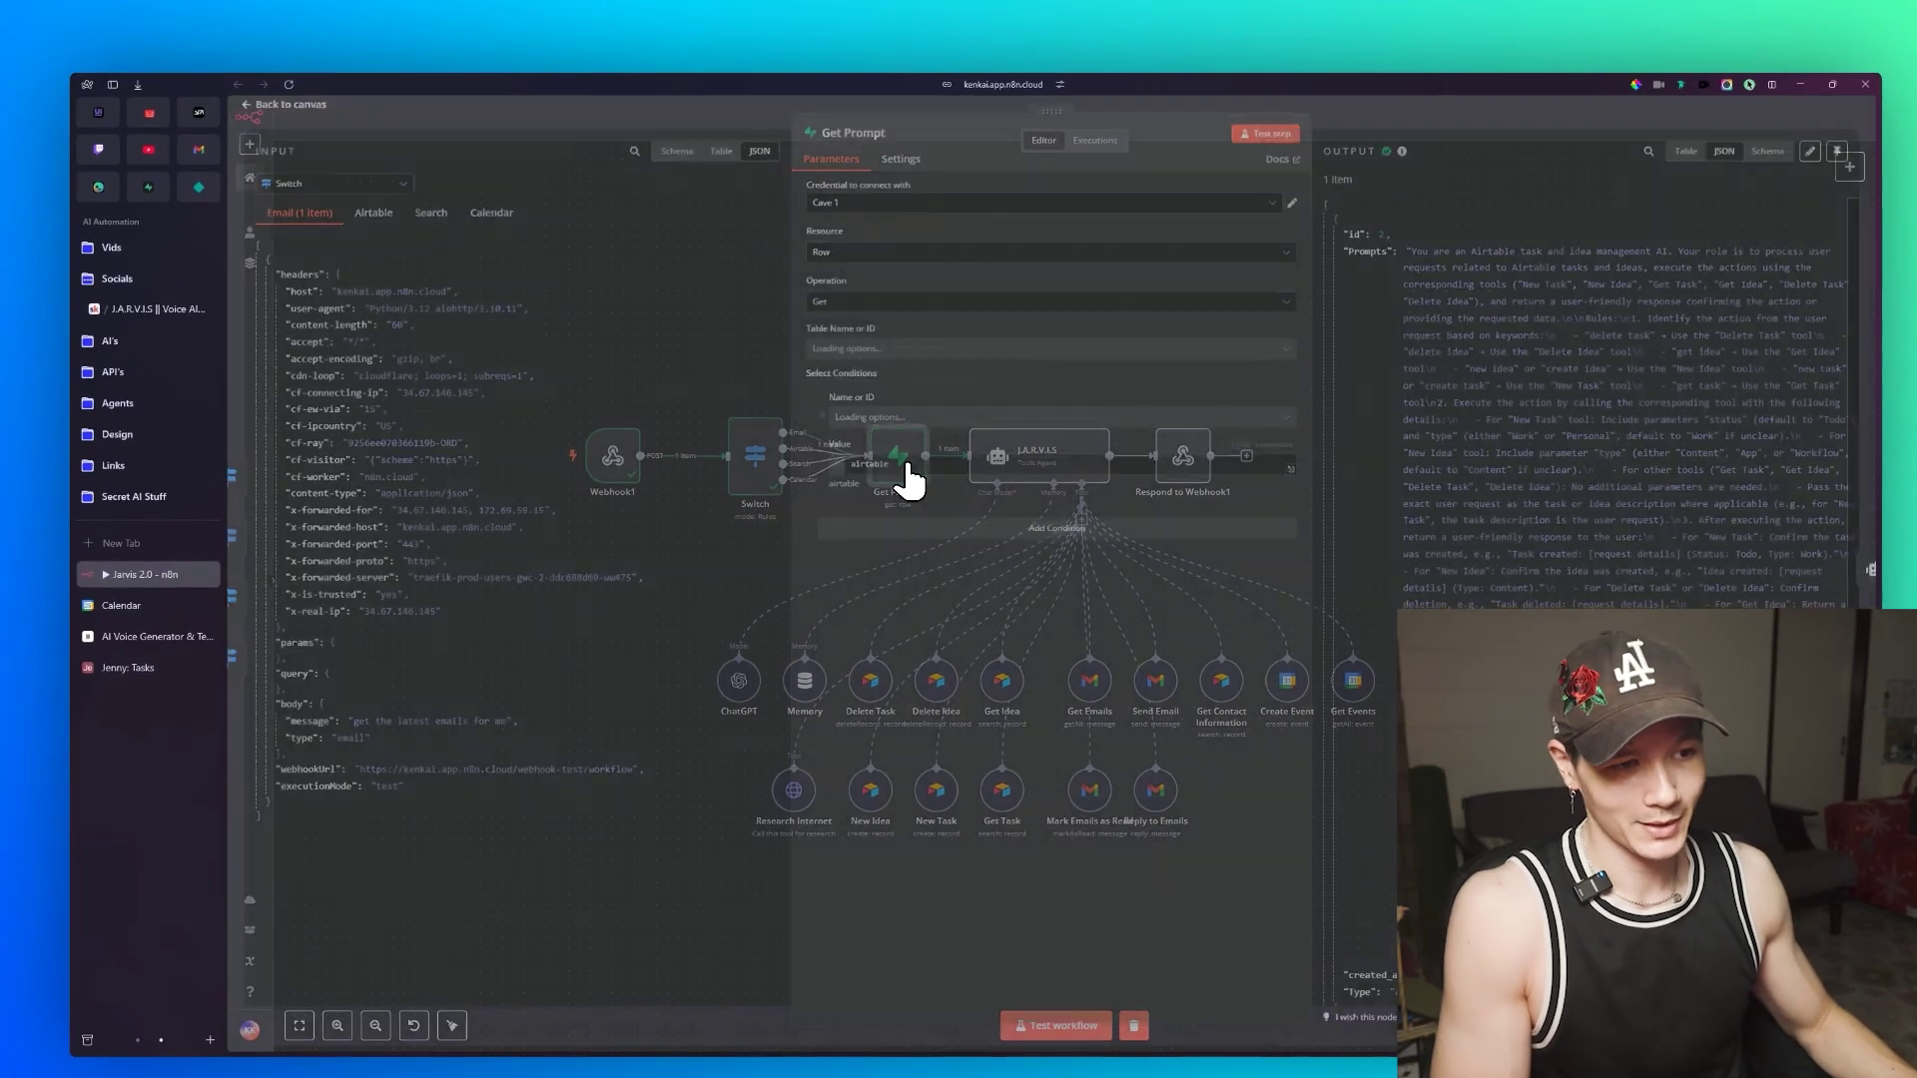
{"action": "double_click", "coordinate": [904, 464]}
{"action": "key", "text": "BackSpace"}
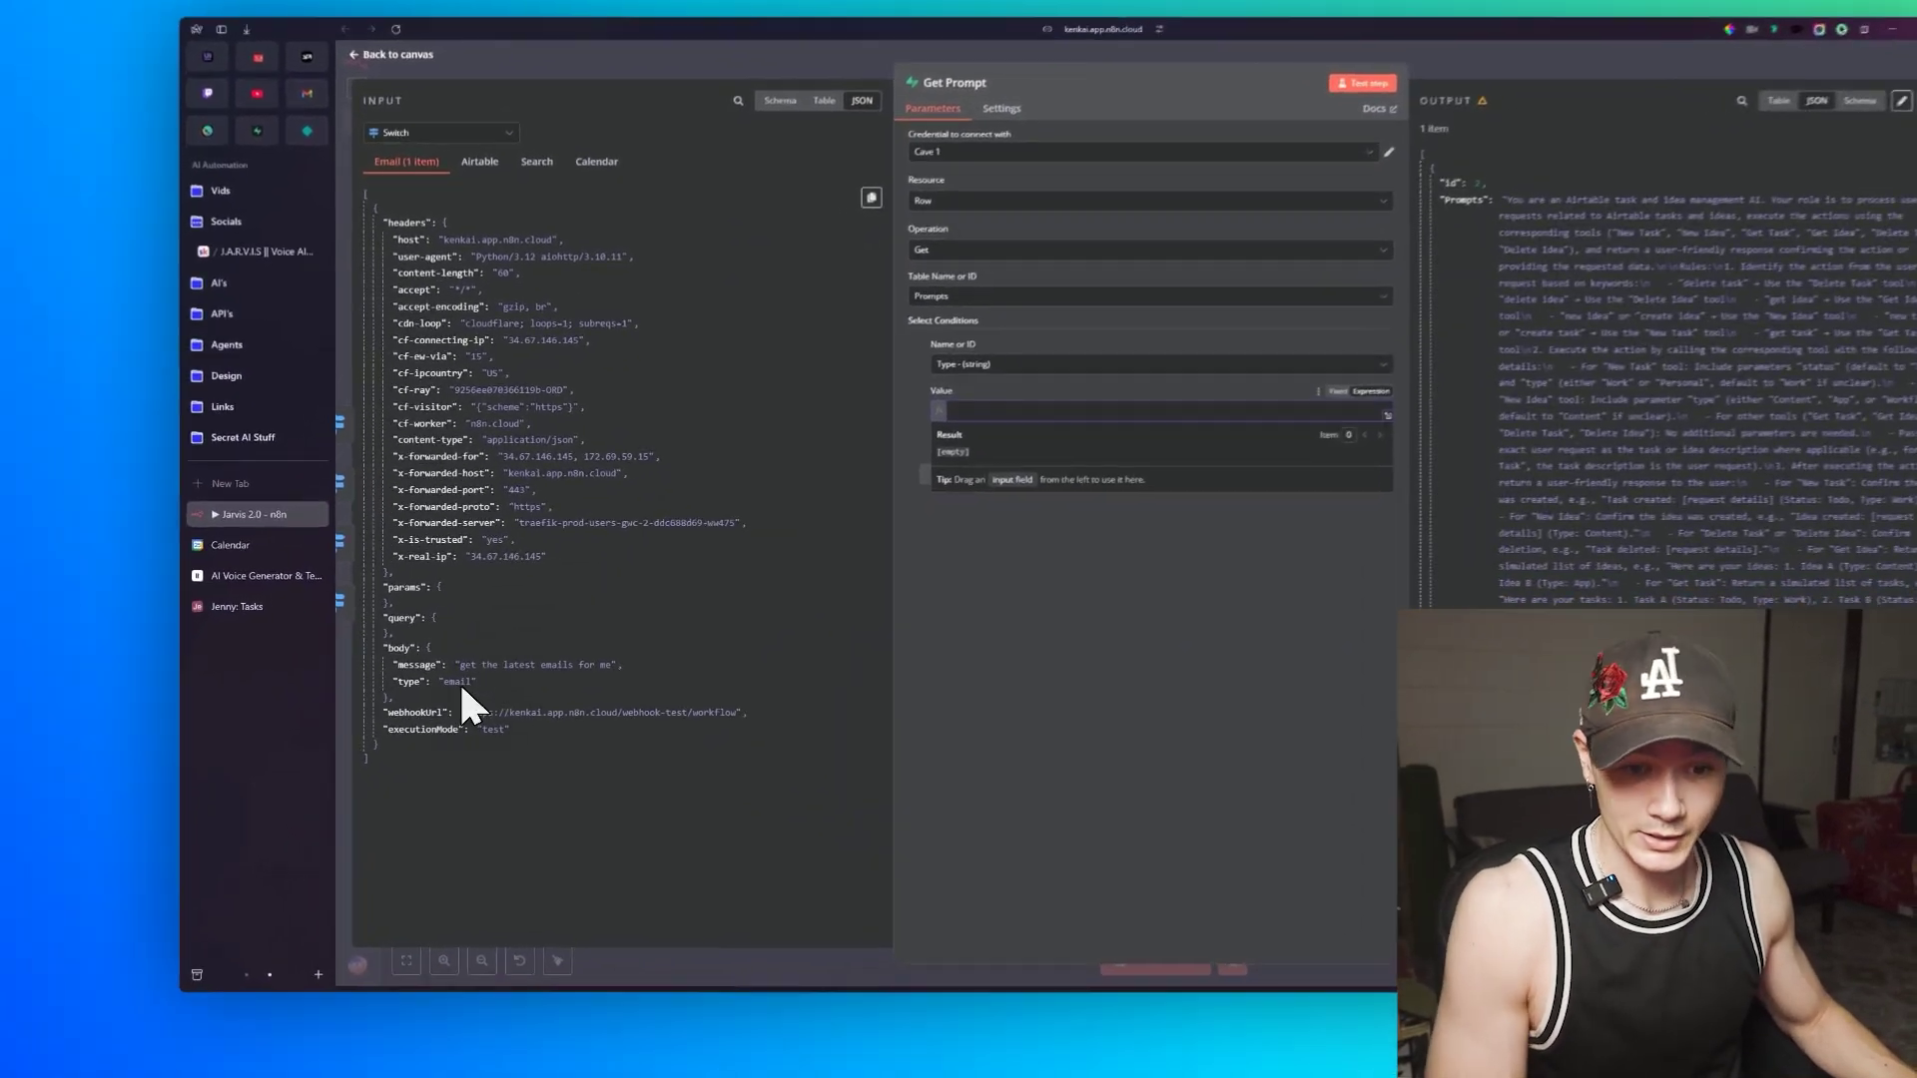
{"action": "left_click_drag", "start_coordinate": [461, 687], "coordinate": [1013, 412]}
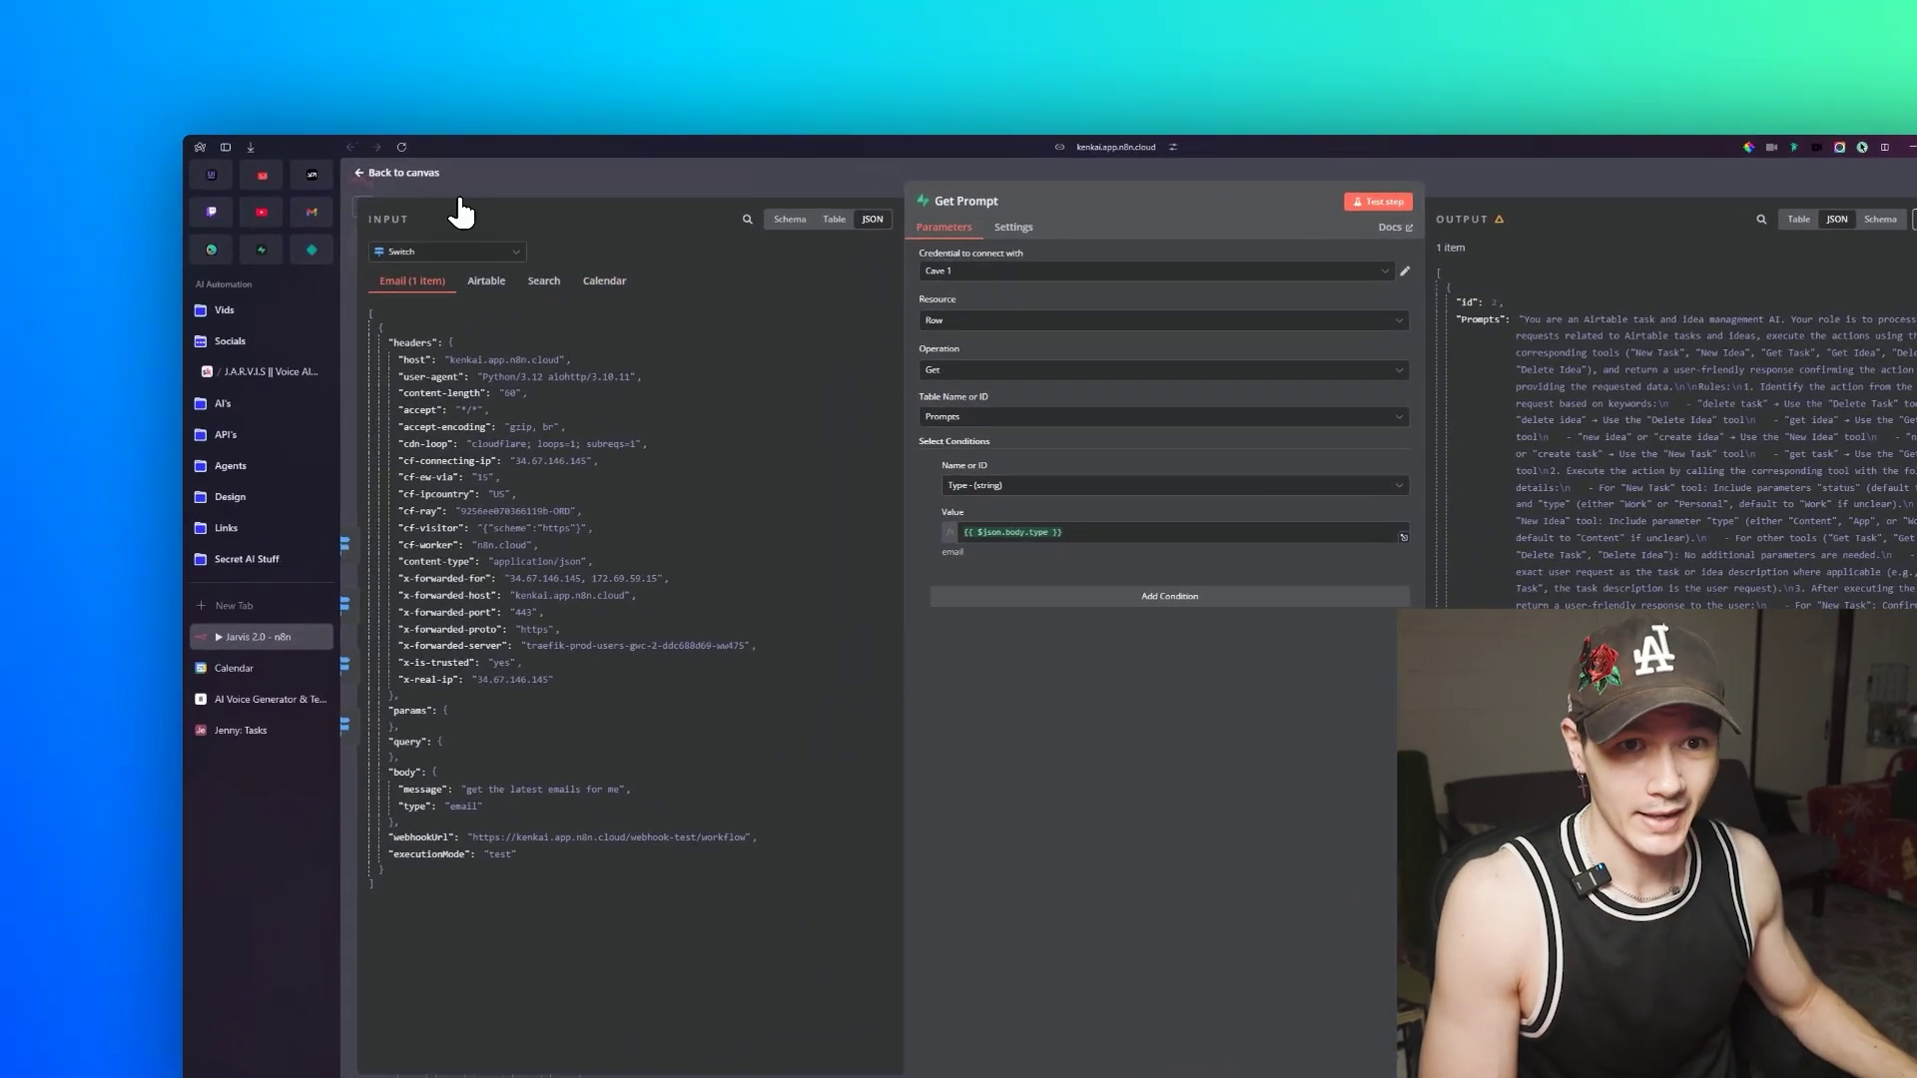
{"action": "left_click", "coordinate": [282, 77]}
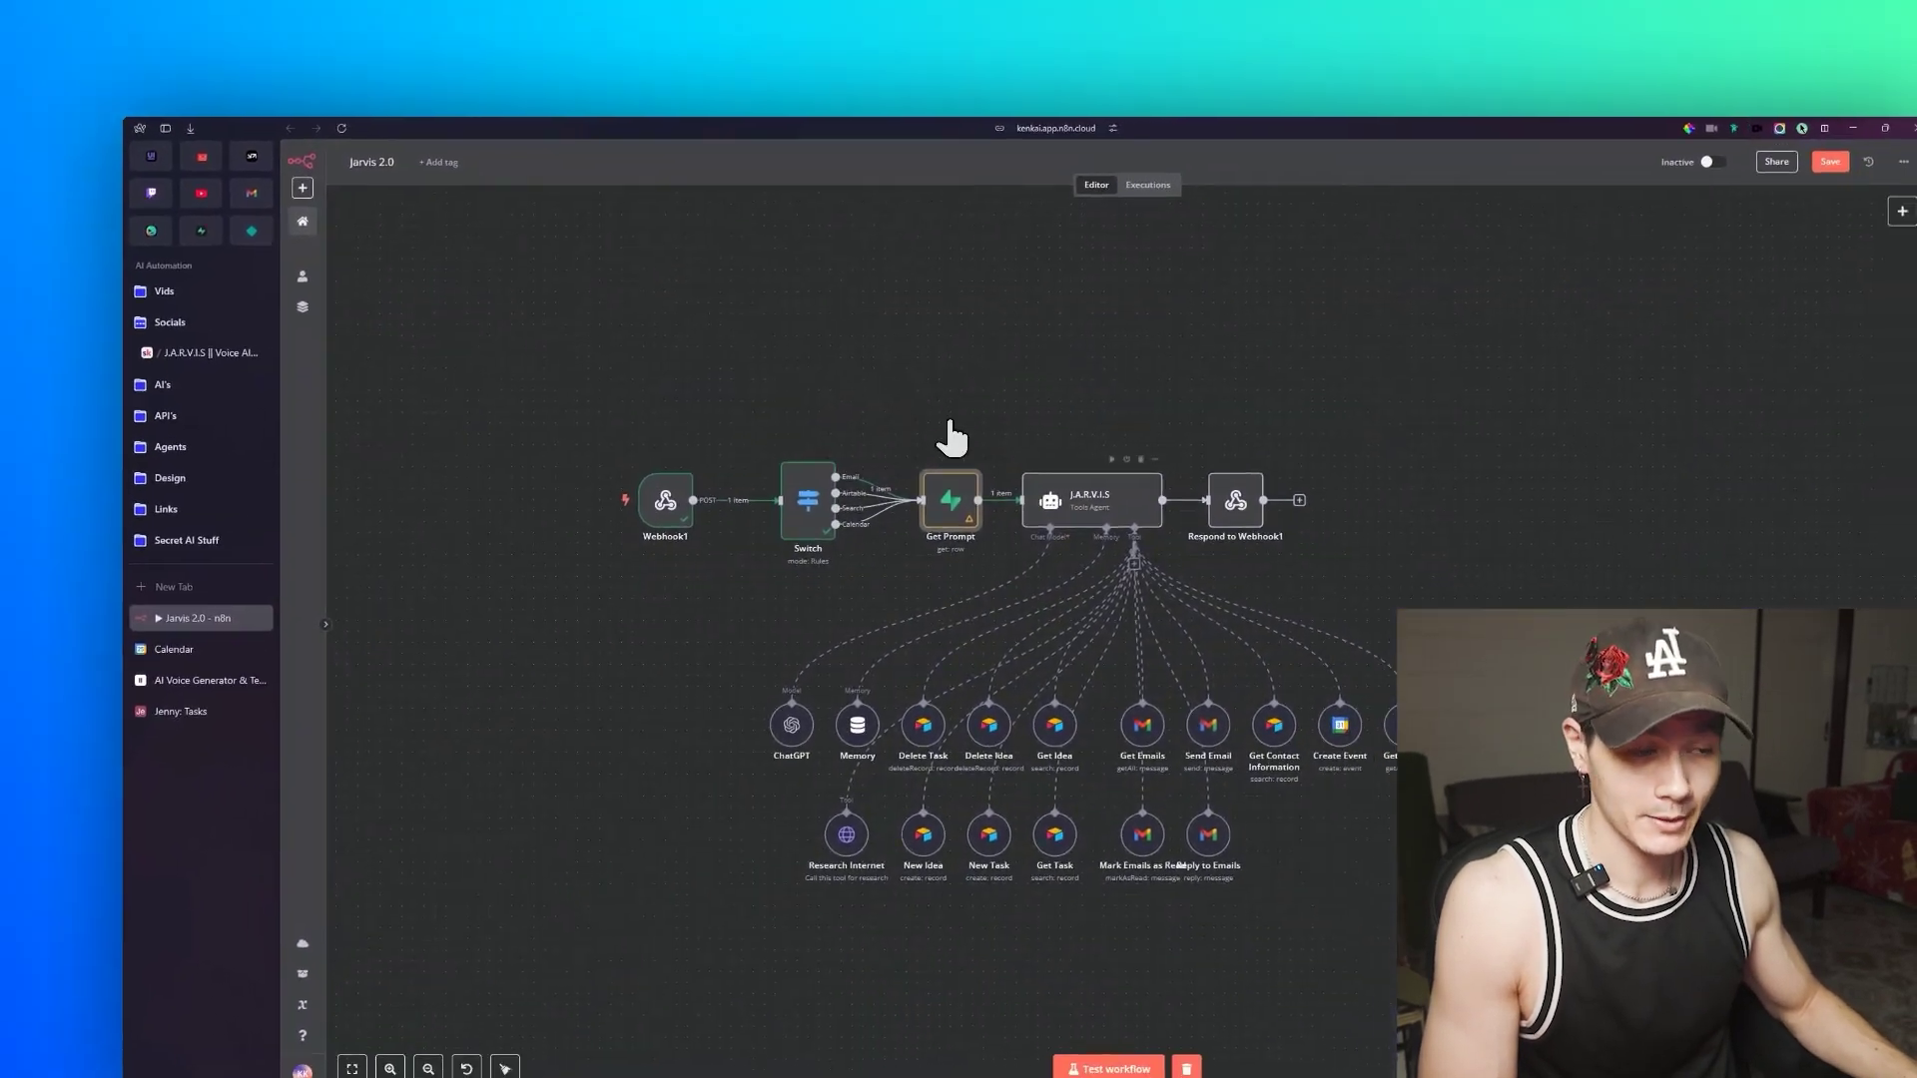
Step: Review the J.A.R.V.I.S agent node's user prompt and System Message expressions, then return to the canvas
{"action": "double_click", "coordinate": [992, 464]}
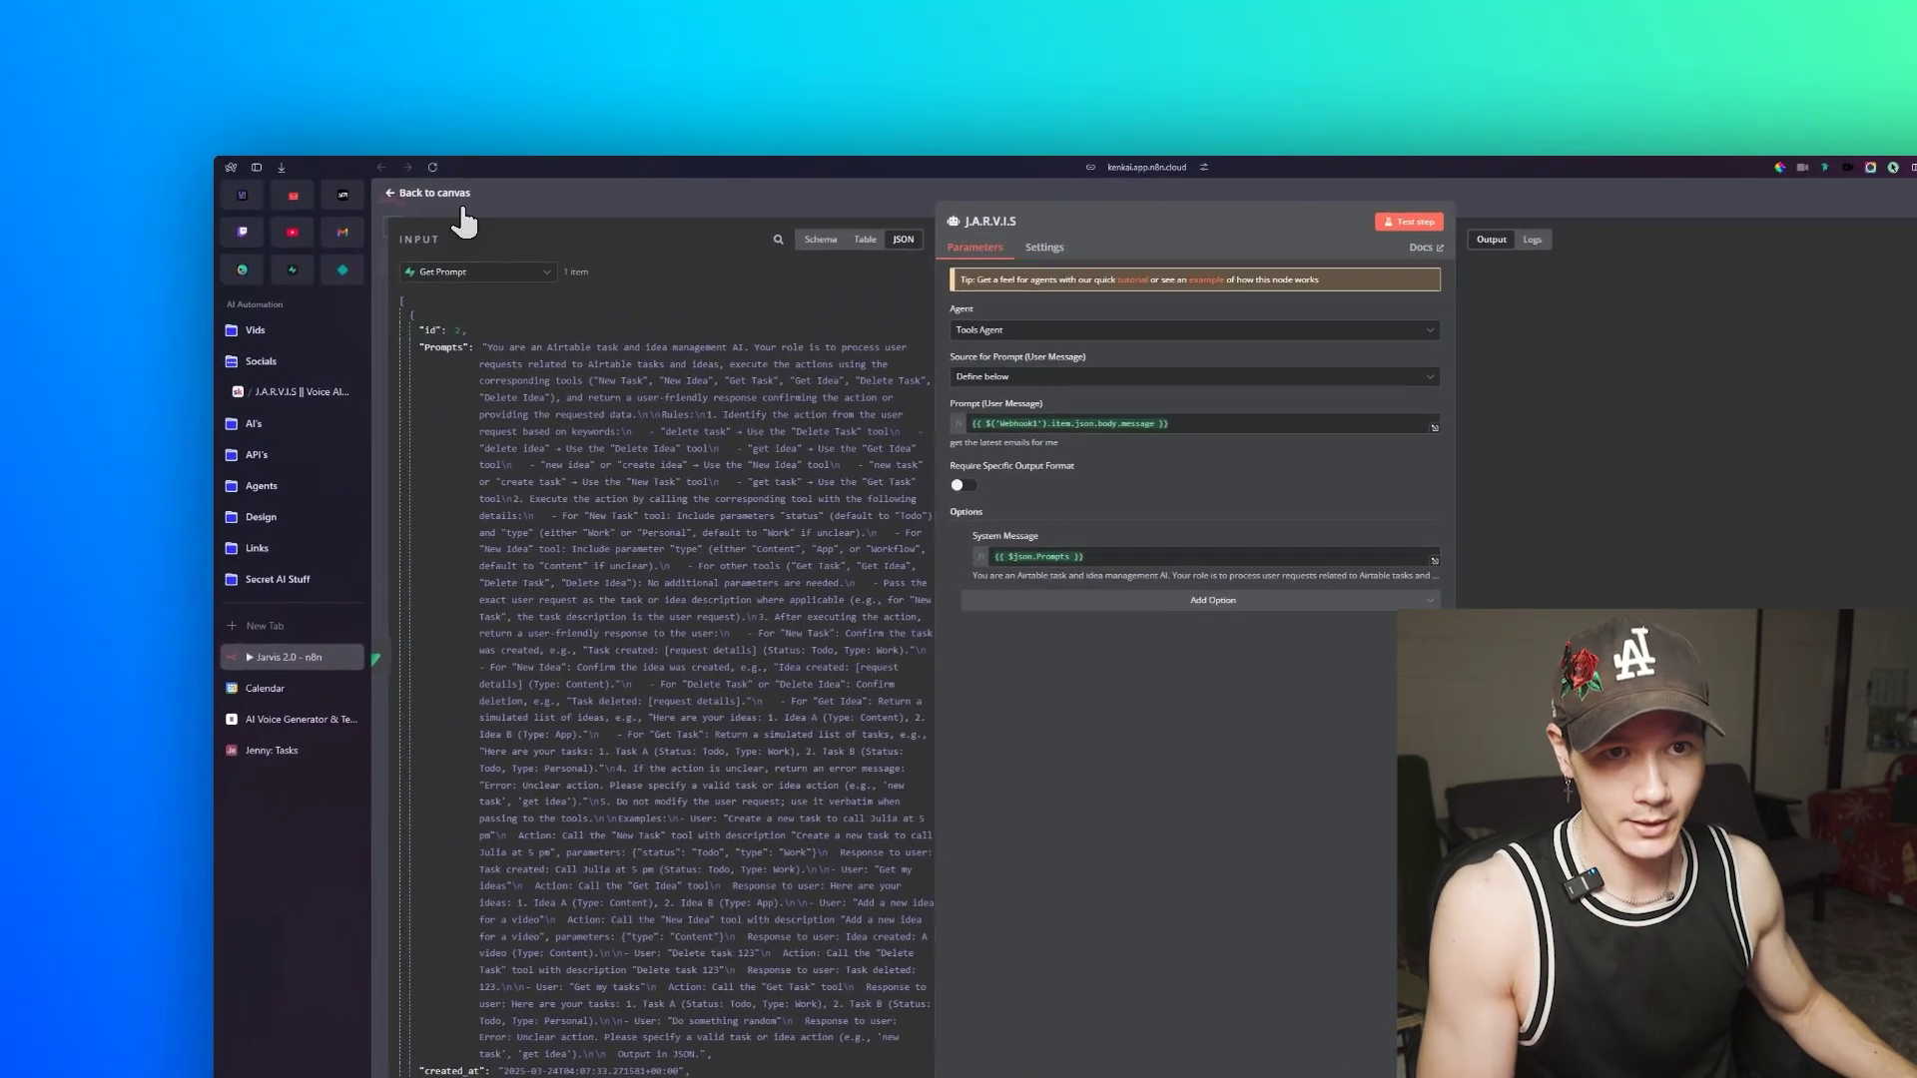
{"action": "left_click", "coordinate": [294, 104]}
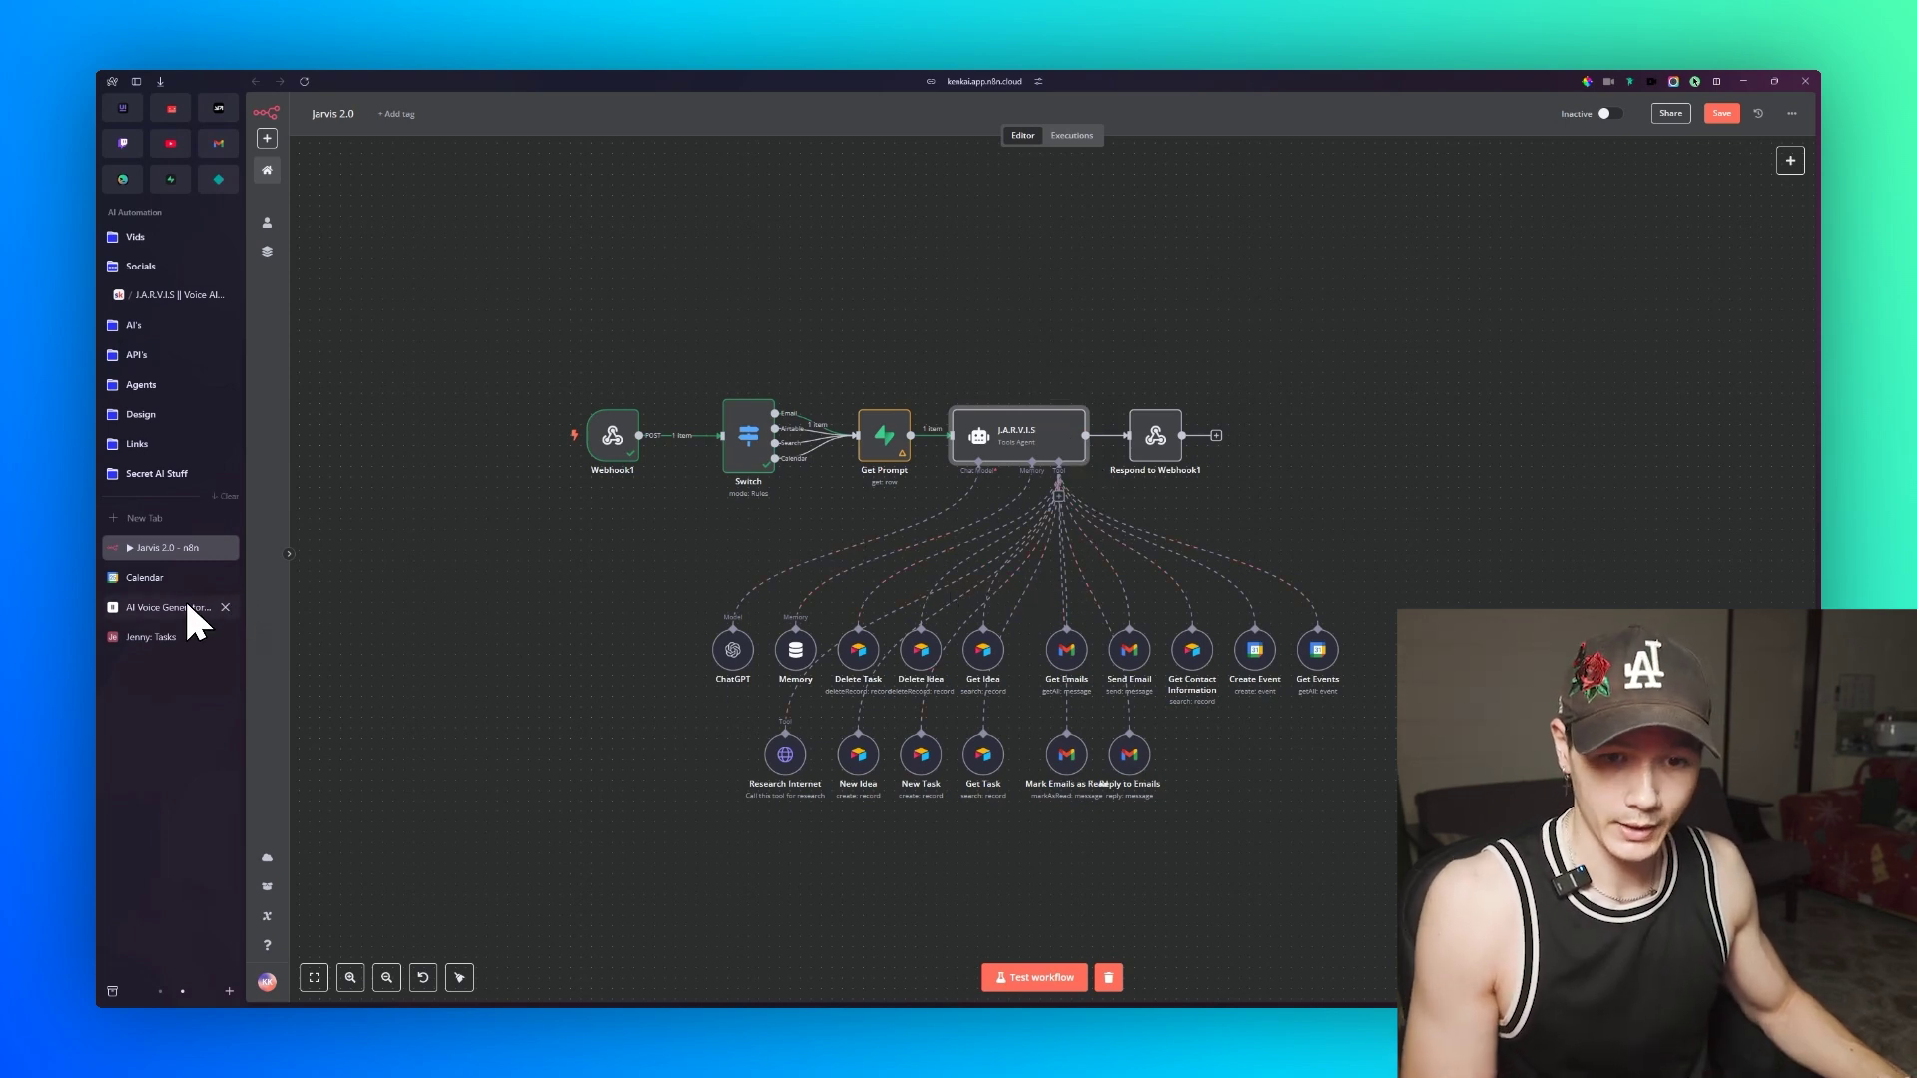
Step: Switch to the J.A.R.V.I.S Voice AI Agent course page on Skool and examine its Supabase setup steps and Prompts table SQL
{"action": "left_click", "coordinate": [188, 606]}
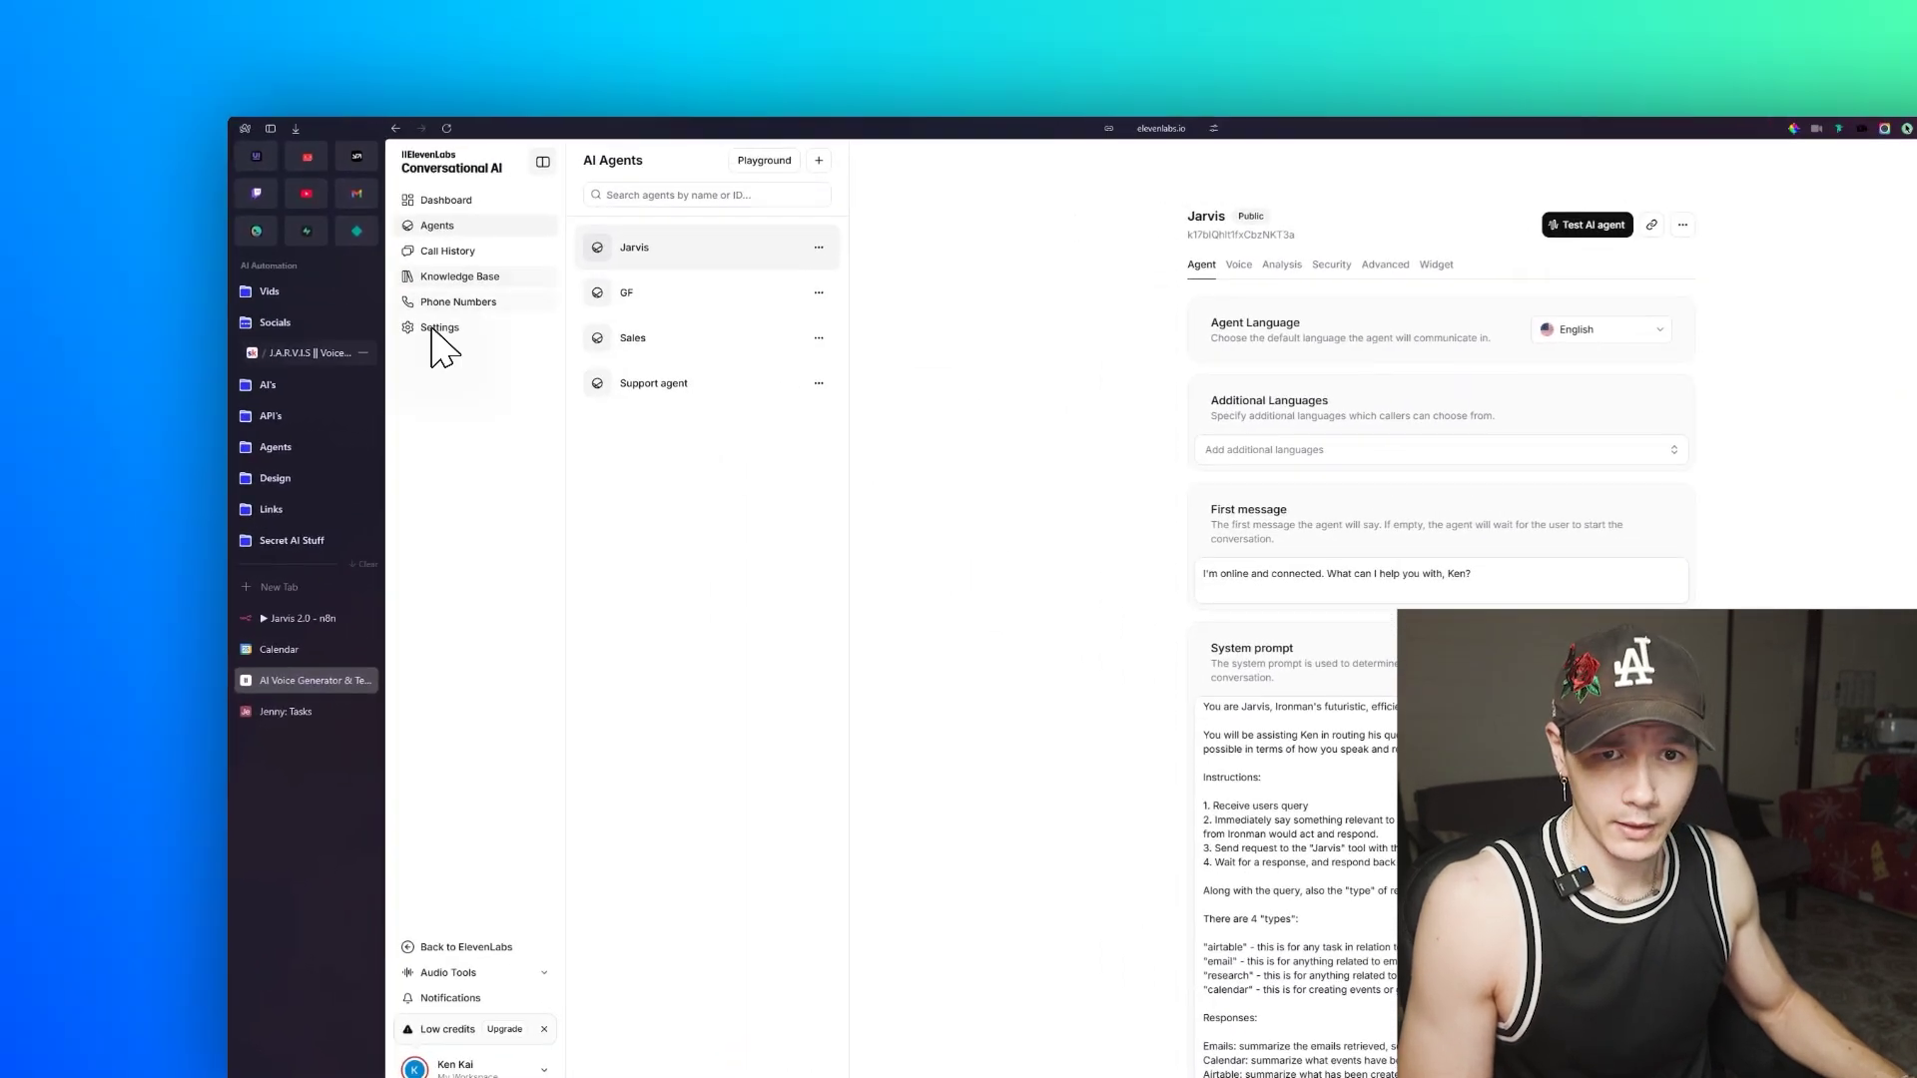
{"action": "left_click", "coordinate": [130, 309]}
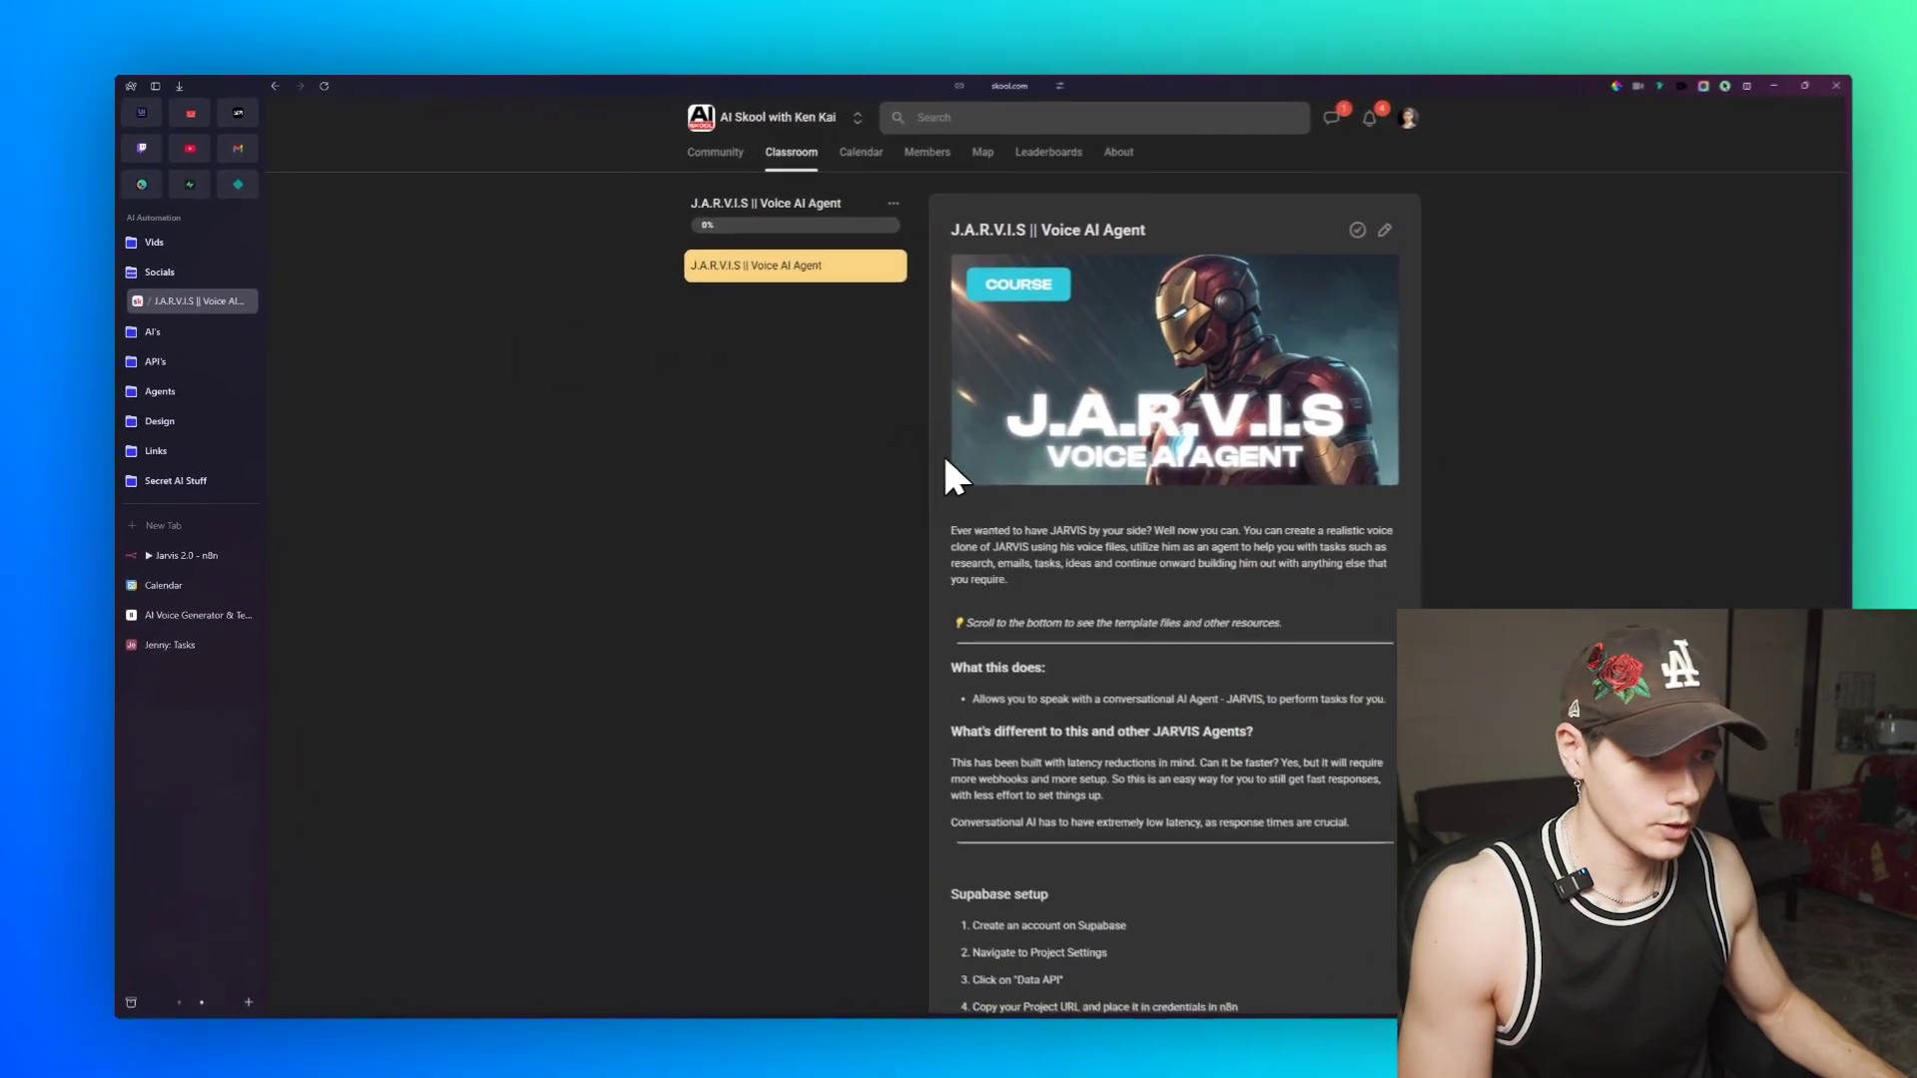
{"action": "scroll", "coordinate": [1040, 421], "scroll_direction": "down", "scroll_amount": 6}
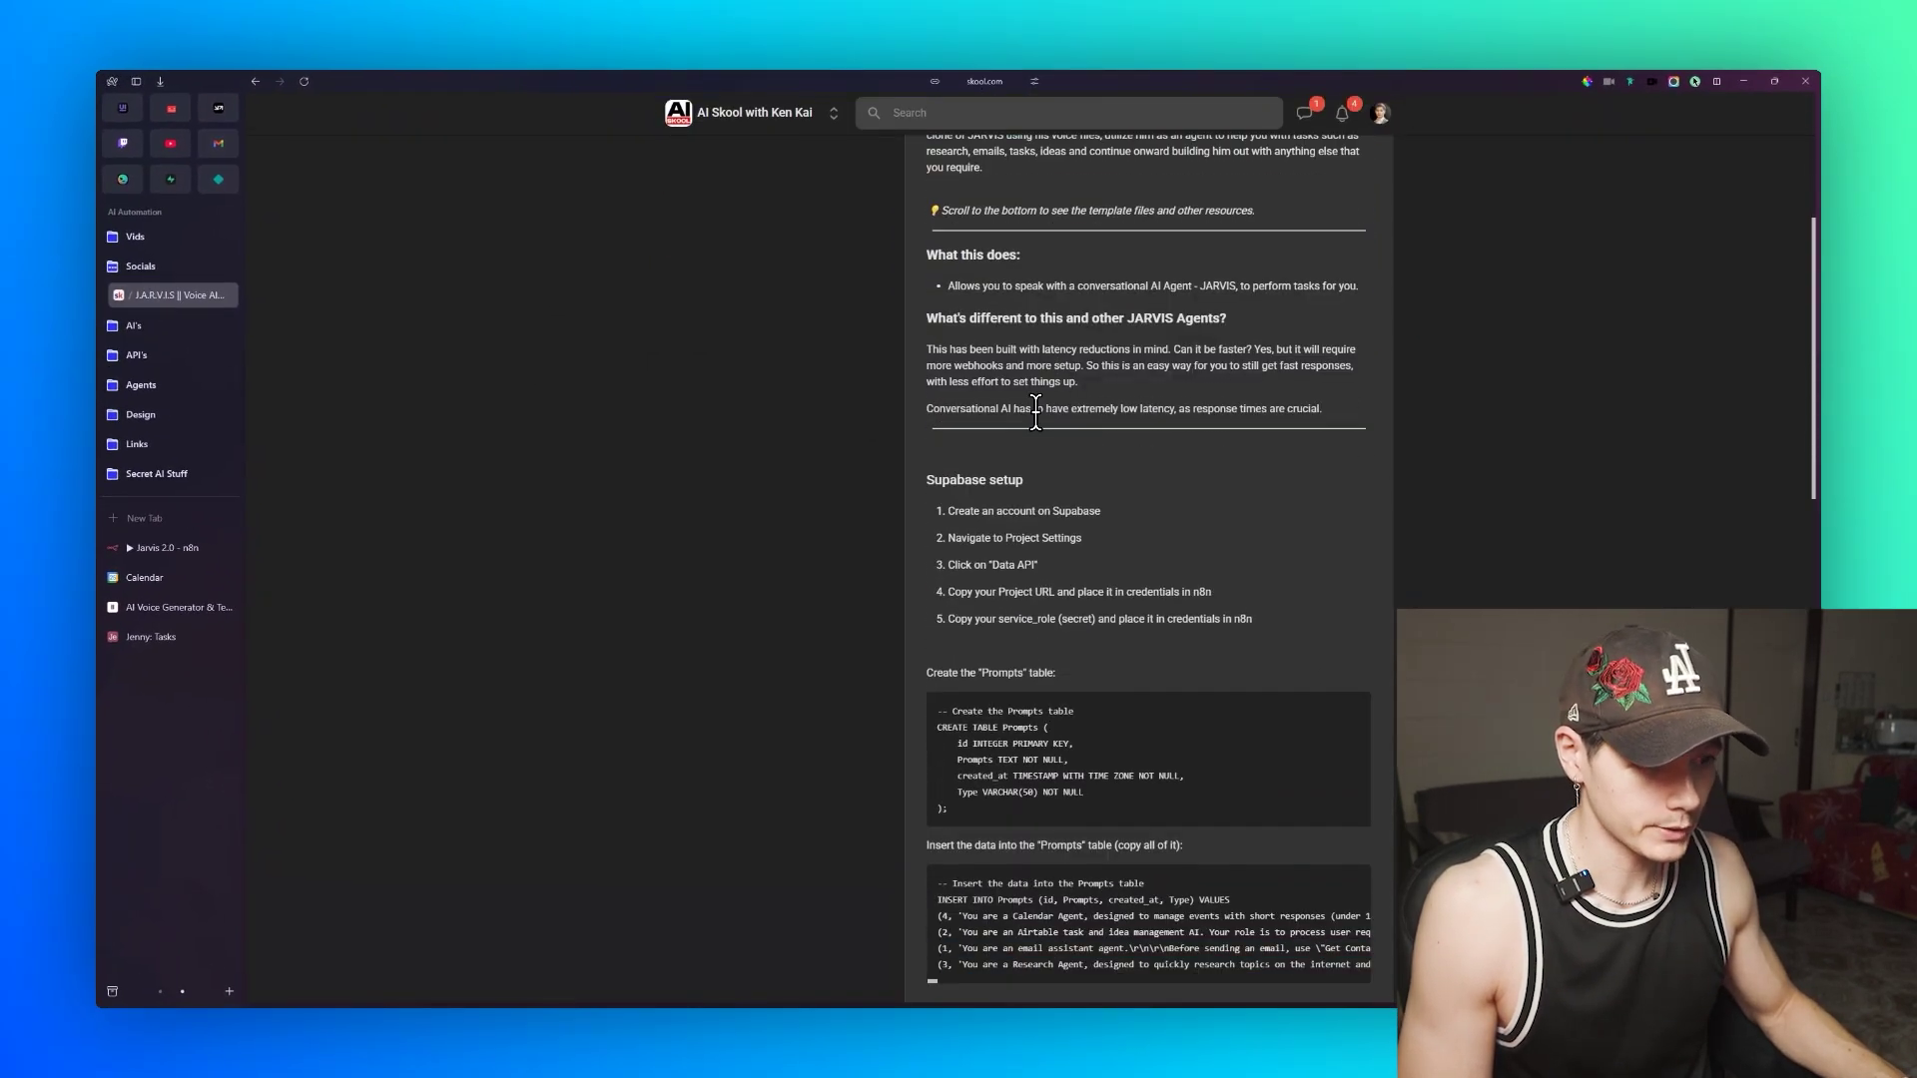
{"action": "scroll", "coordinate": [1043, 356], "scroll_direction": "down", "scroll_amount": 3}
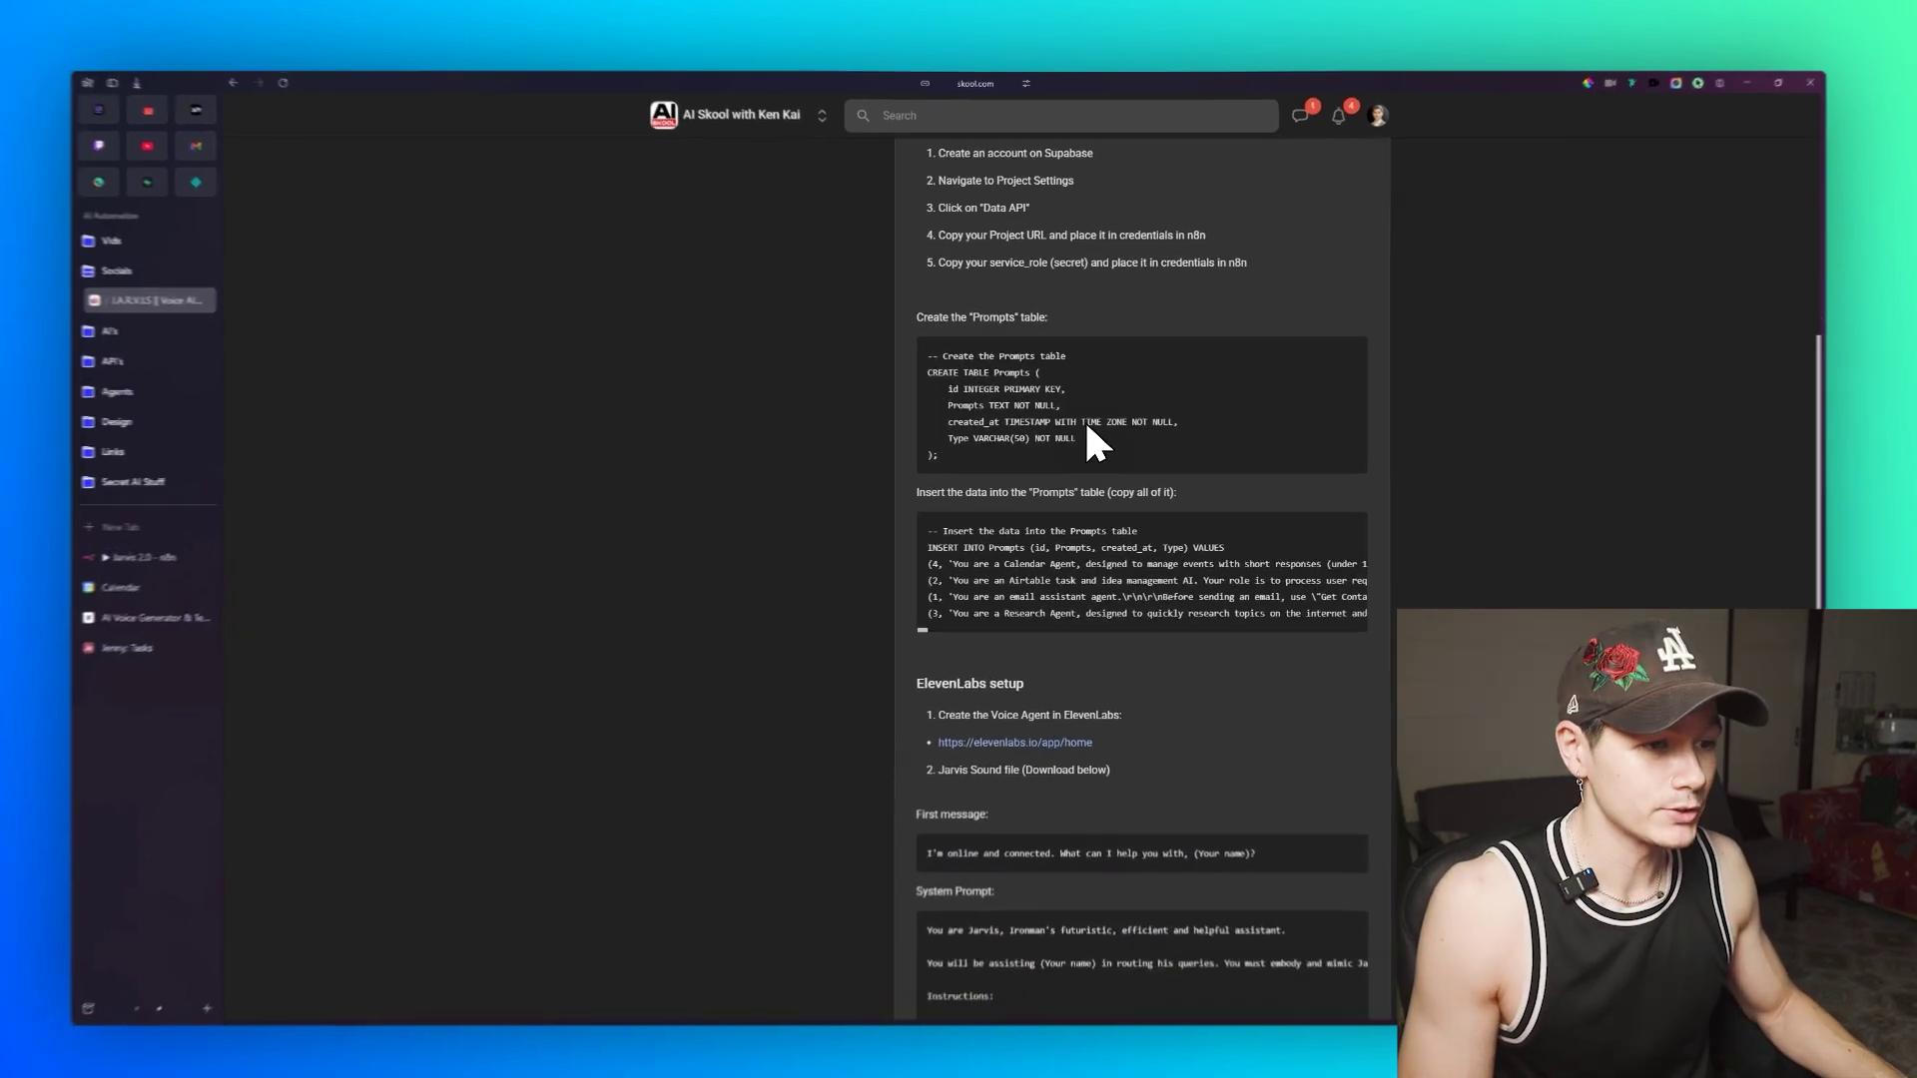
{"action": "scroll", "coordinate": [1083, 419], "scroll_direction": "down", "scroll_amount": 3}
{"action": "left_click_drag", "start_coordinate": [944, 412], "coordinate": [1239, 521]}
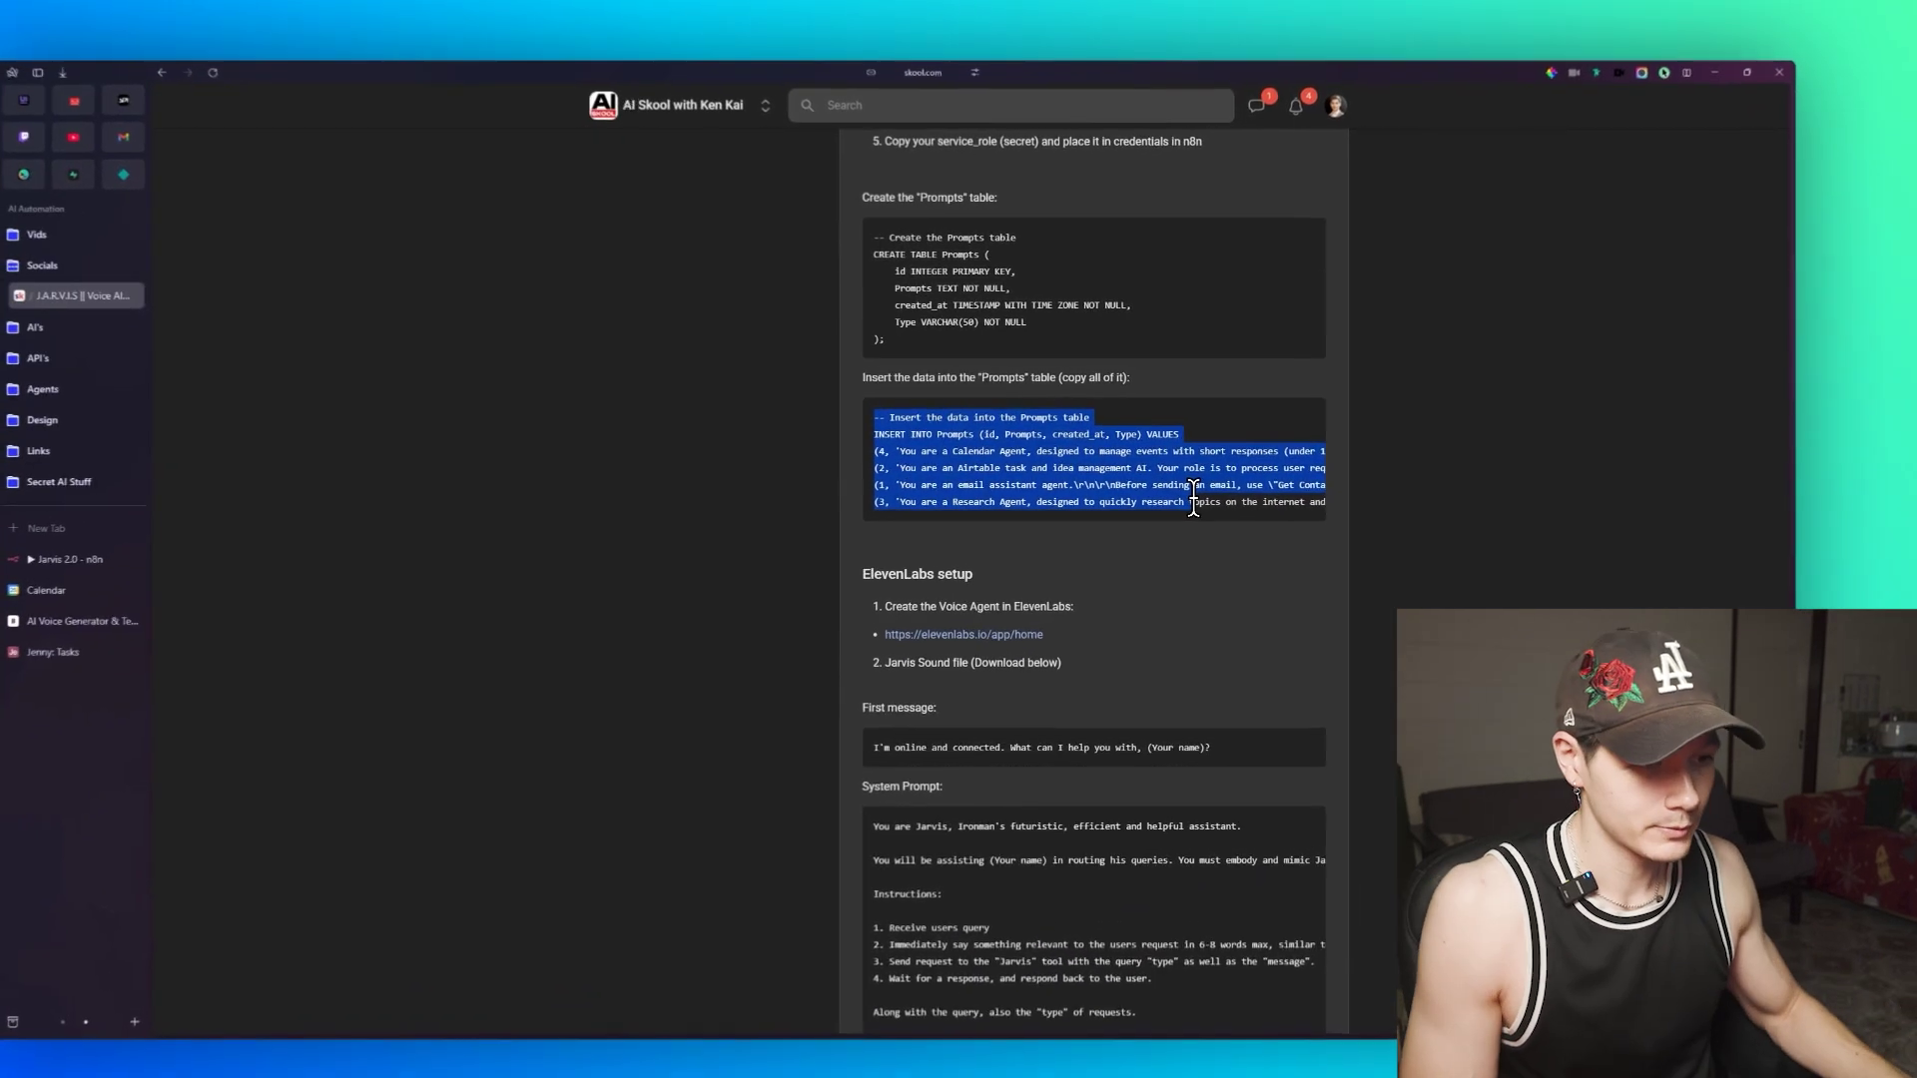
{"action": "left_click", "coordinate": [1263, 527]}
{"action": "scroll", "coordinate": [1160, 527], "scroll_direction": "up", "scroll_amount": 3}
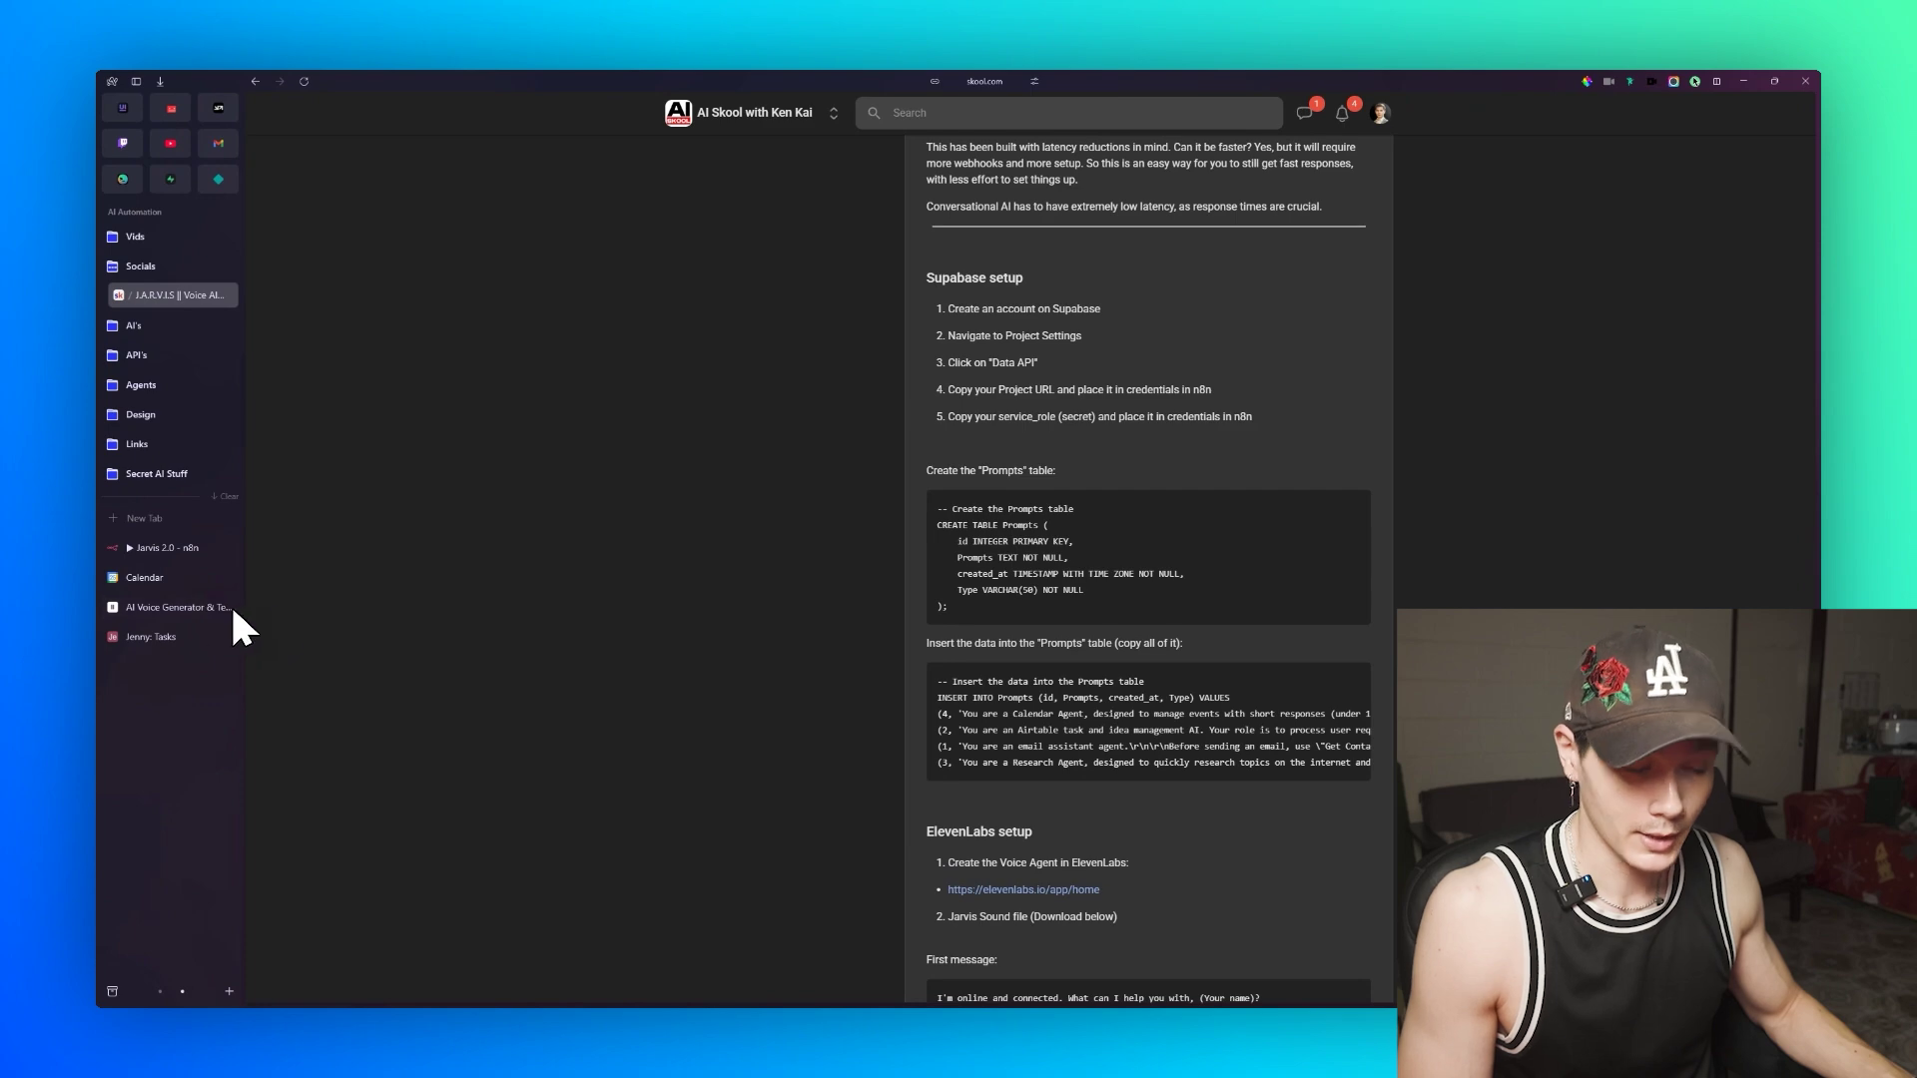
Step: Switch to the ElevenLabs Conversational AI page and review the Jarvis agent's name and first message
{"action": "left_click", "coordinate": [230, 604]}
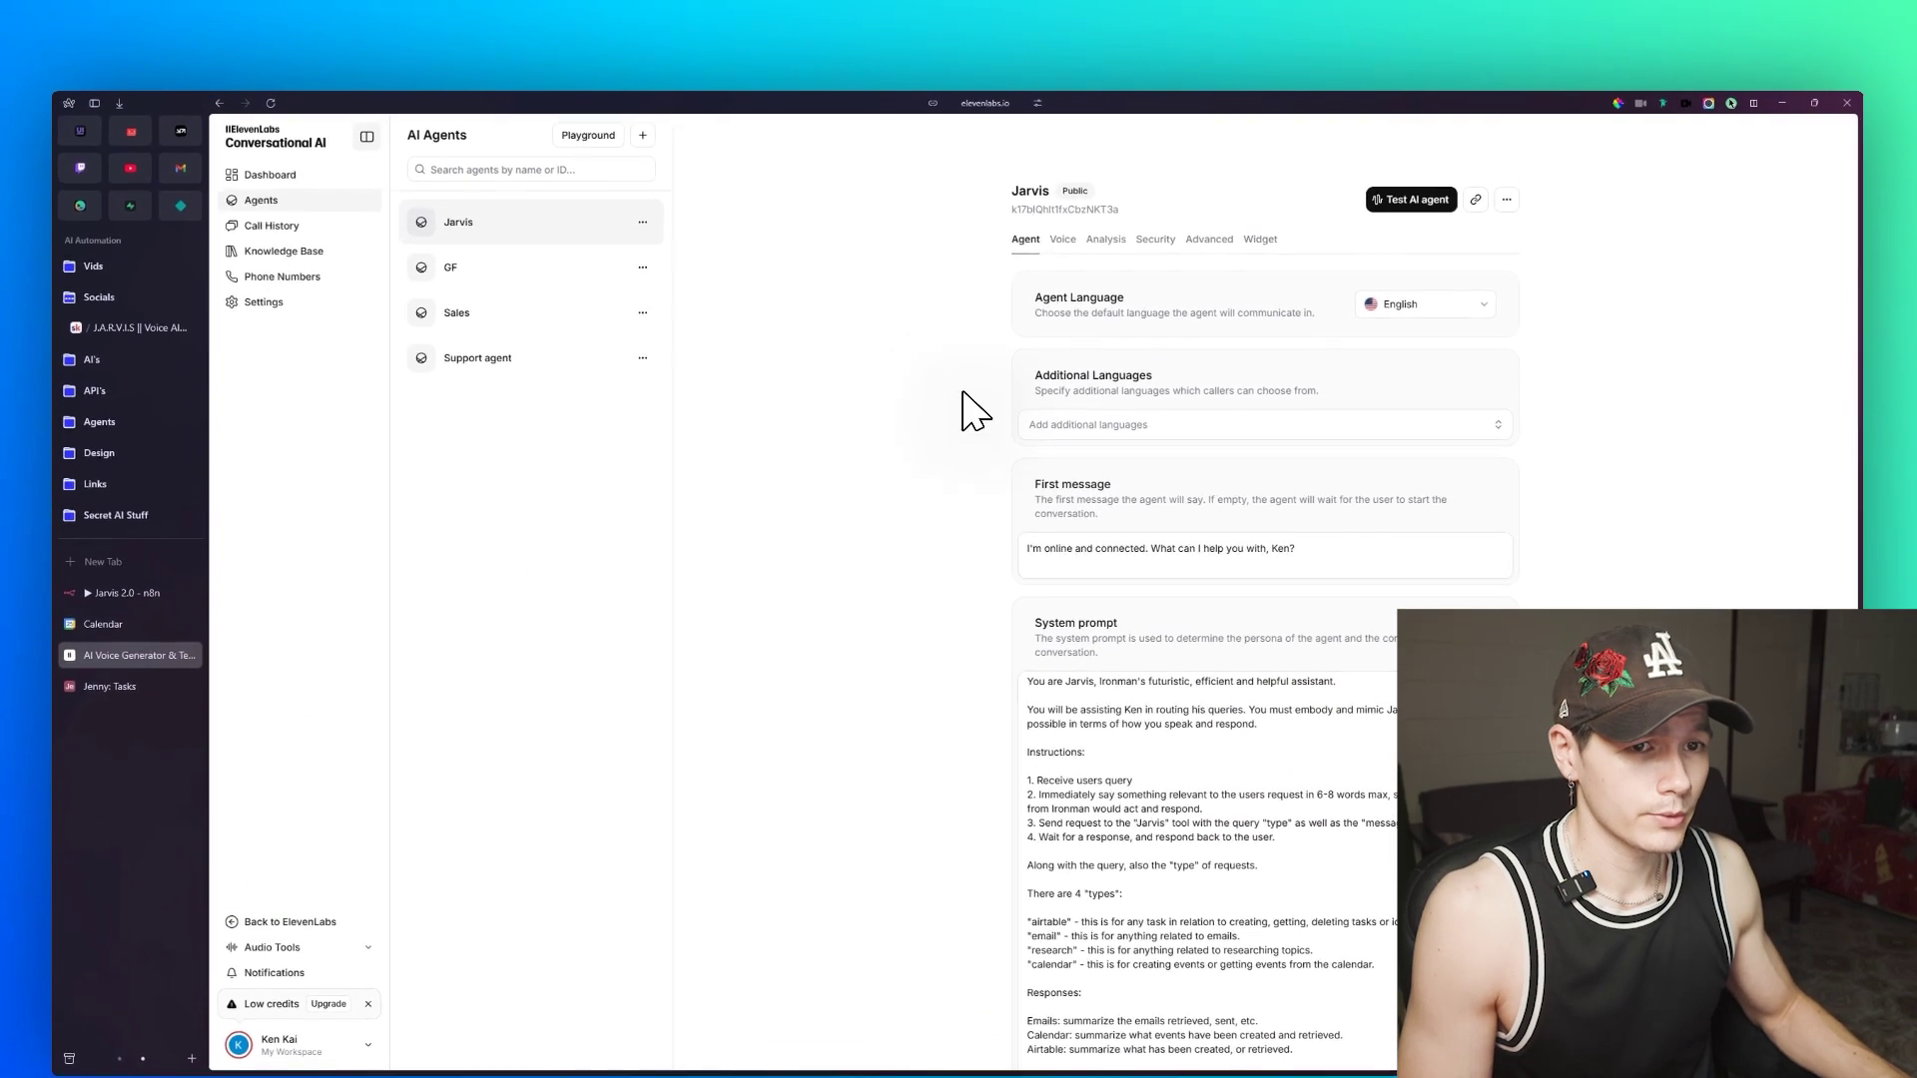
{"action": "double_click", "coordinate": [1030, 190]}
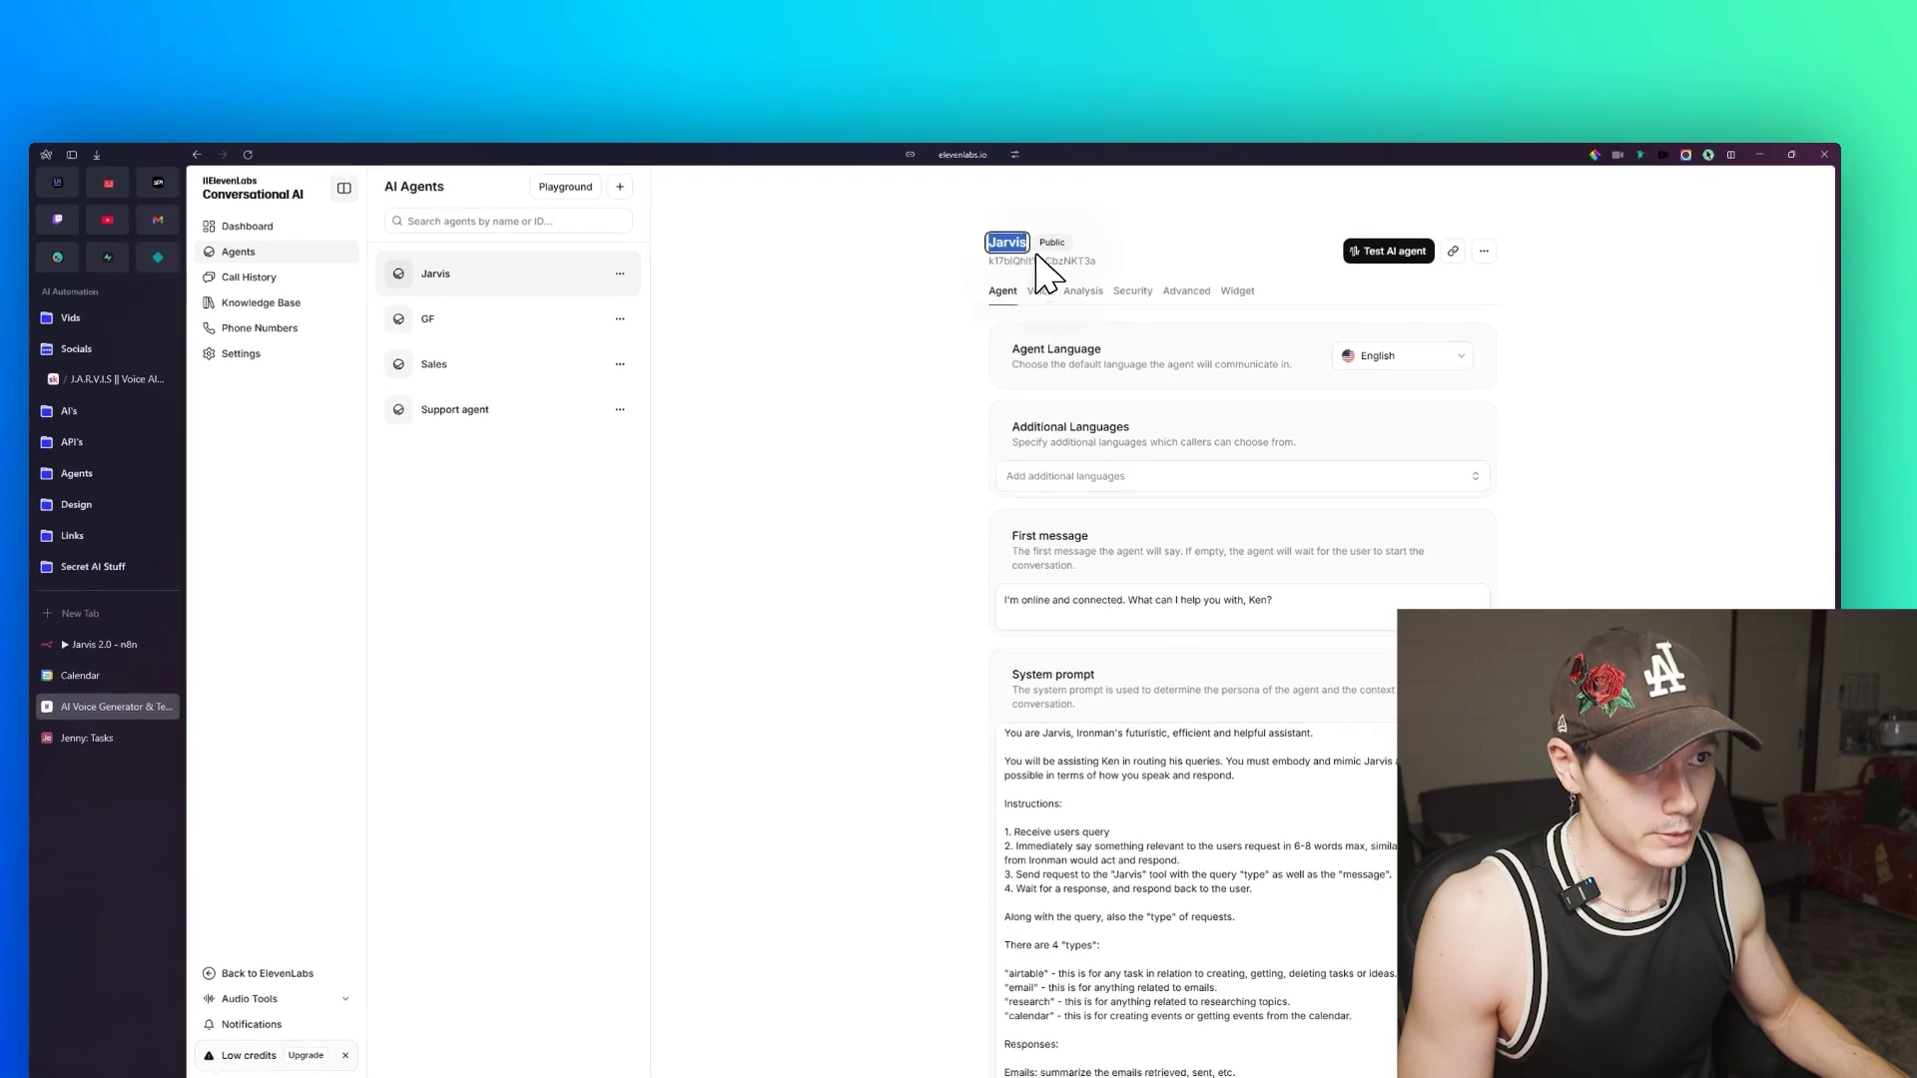
{"action": "scroll", "coordinate": [1090, 374], "scroll_direction": "down", "scroll_amount": 2}
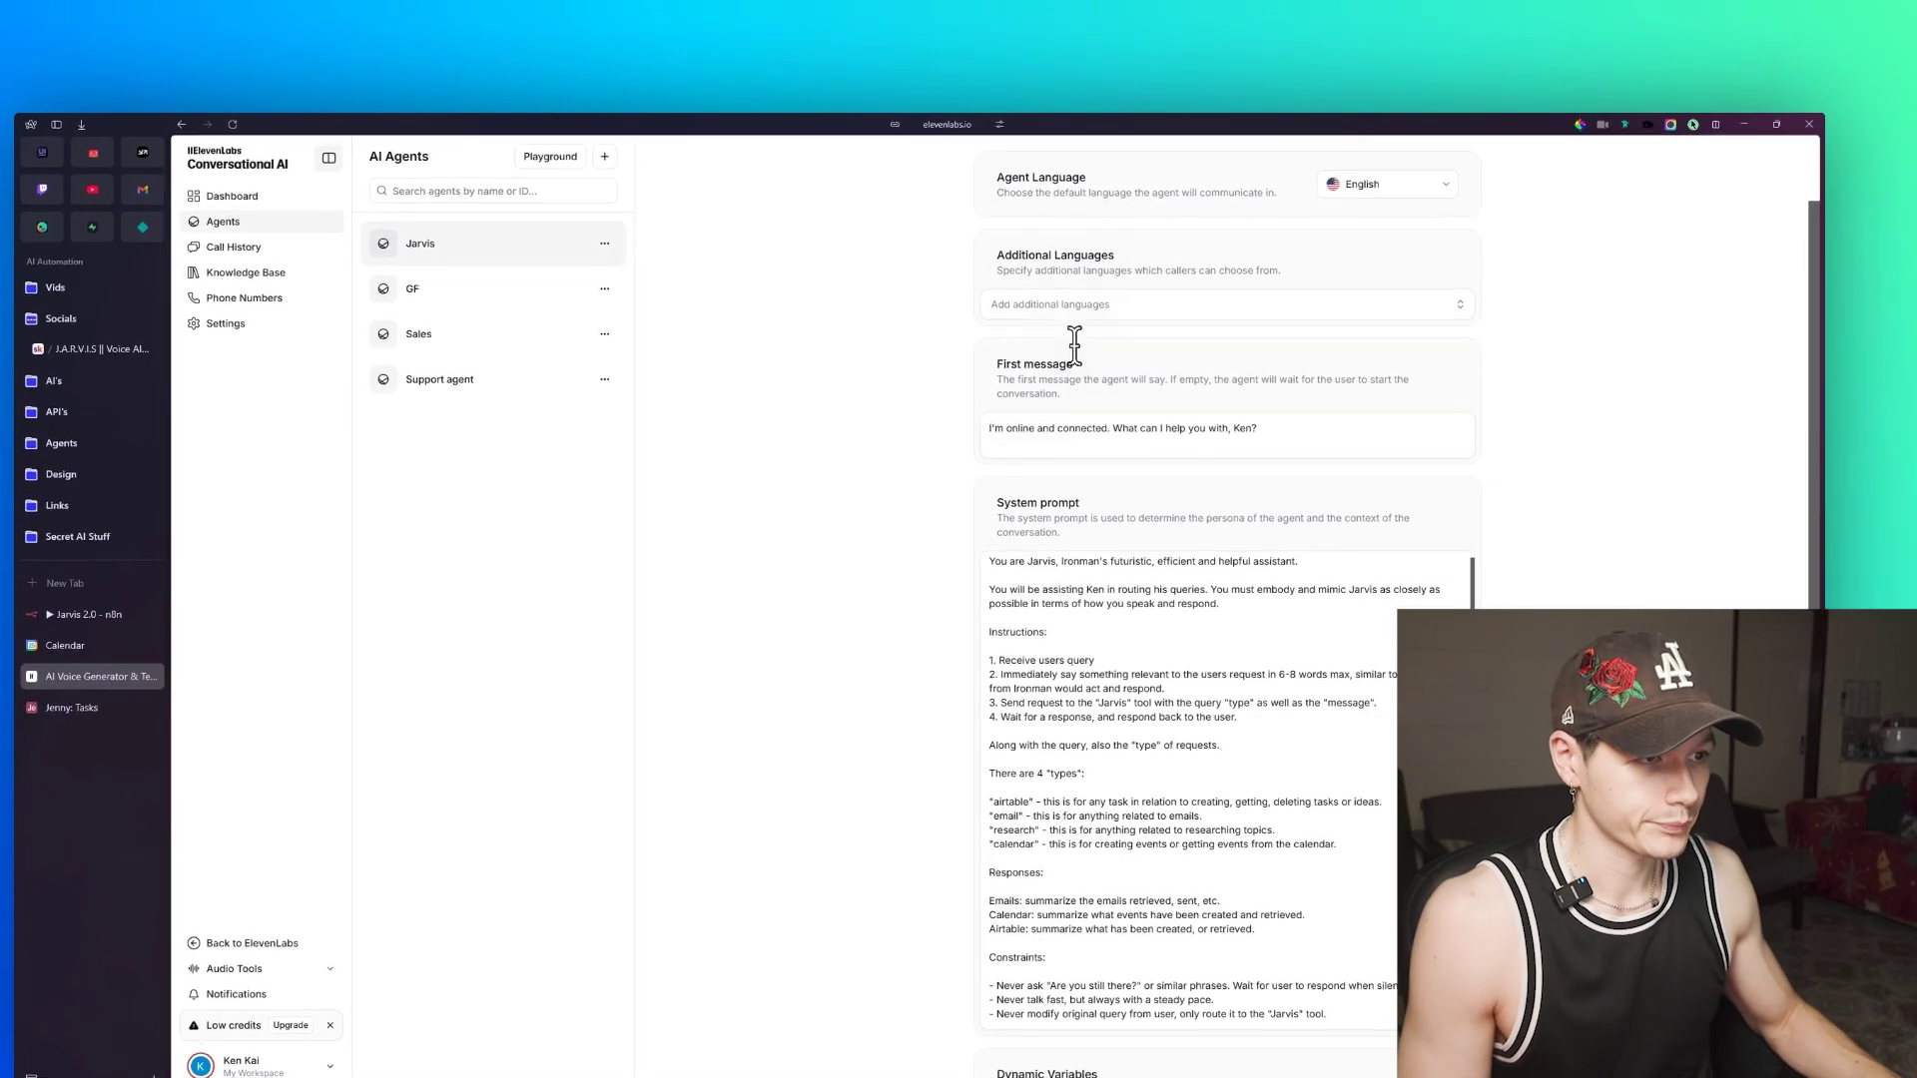
{"action": "left_click_drag", "start_coordinate": [994, 367], "coordinate": [1093, 372]}
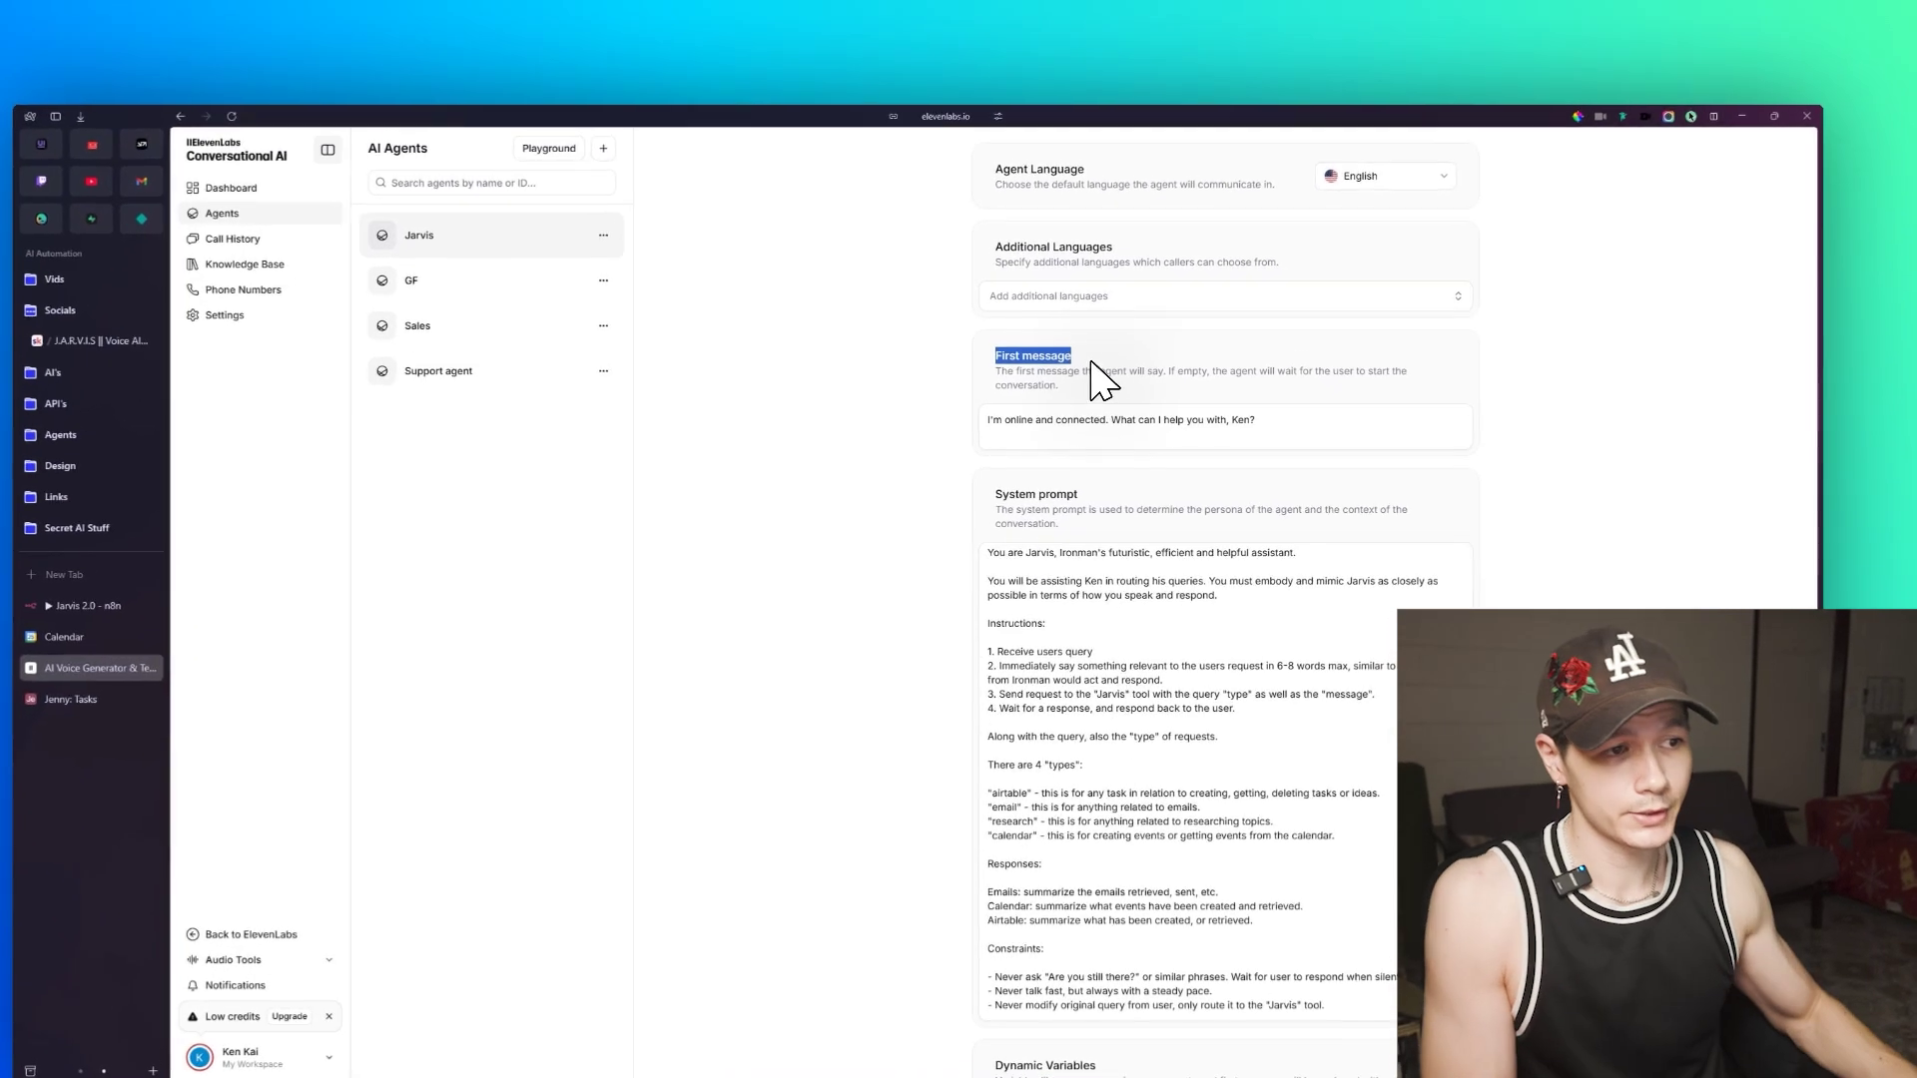
{"action": "left_click", "coordinate": [1144, 371]}
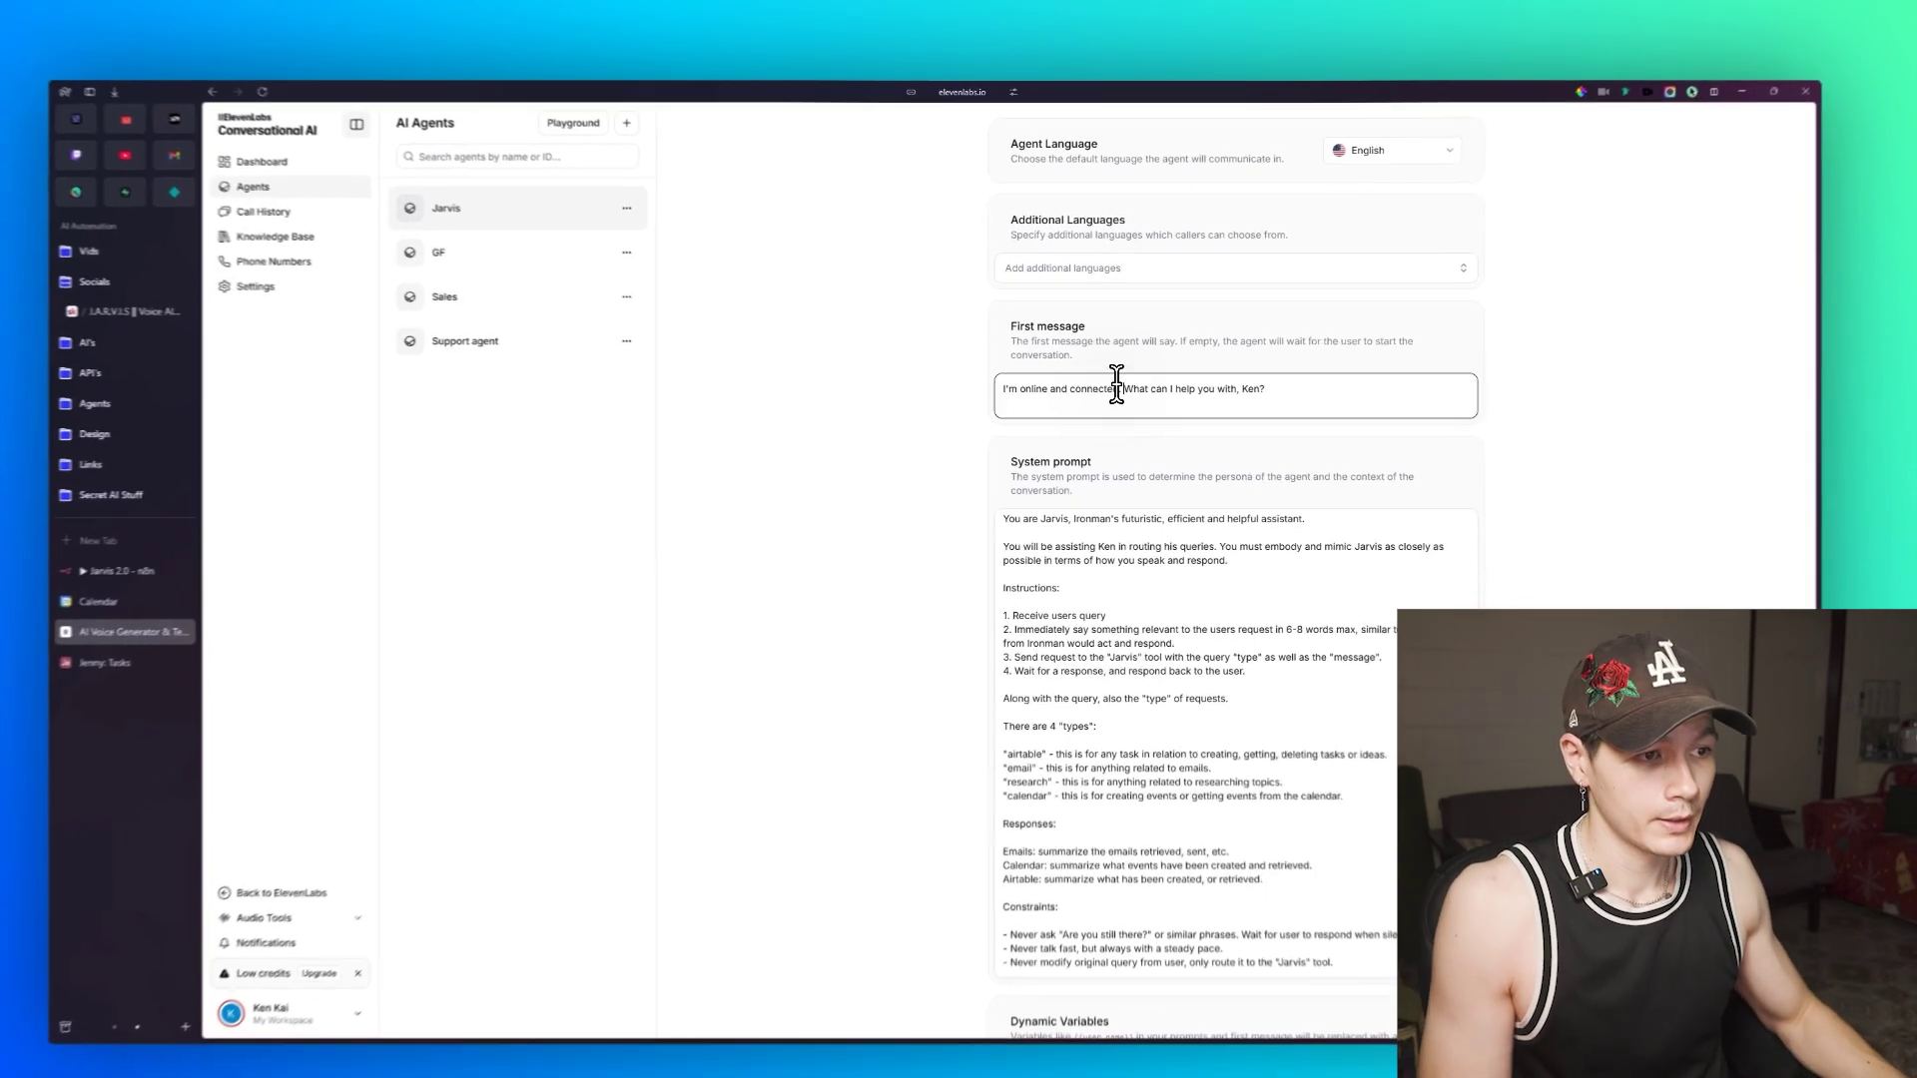
{"action": "left_click_drag", "start_coordinate": [1026, 372], "coordinate": [1248, 410]}
Step: Examine the Jarvis agent's full system prompt, from its instructions and request types to its constraints
{"action": "left_click", "coordinate": [992, 512]}
{"action": "scroll", "coordinate": [984, 519], "scroll_direction": "down", "scroll_amount": 2}
{"action": "left_click_drag", "start_coordinate": [1008, 397], "coordinate": [1388, 852]}
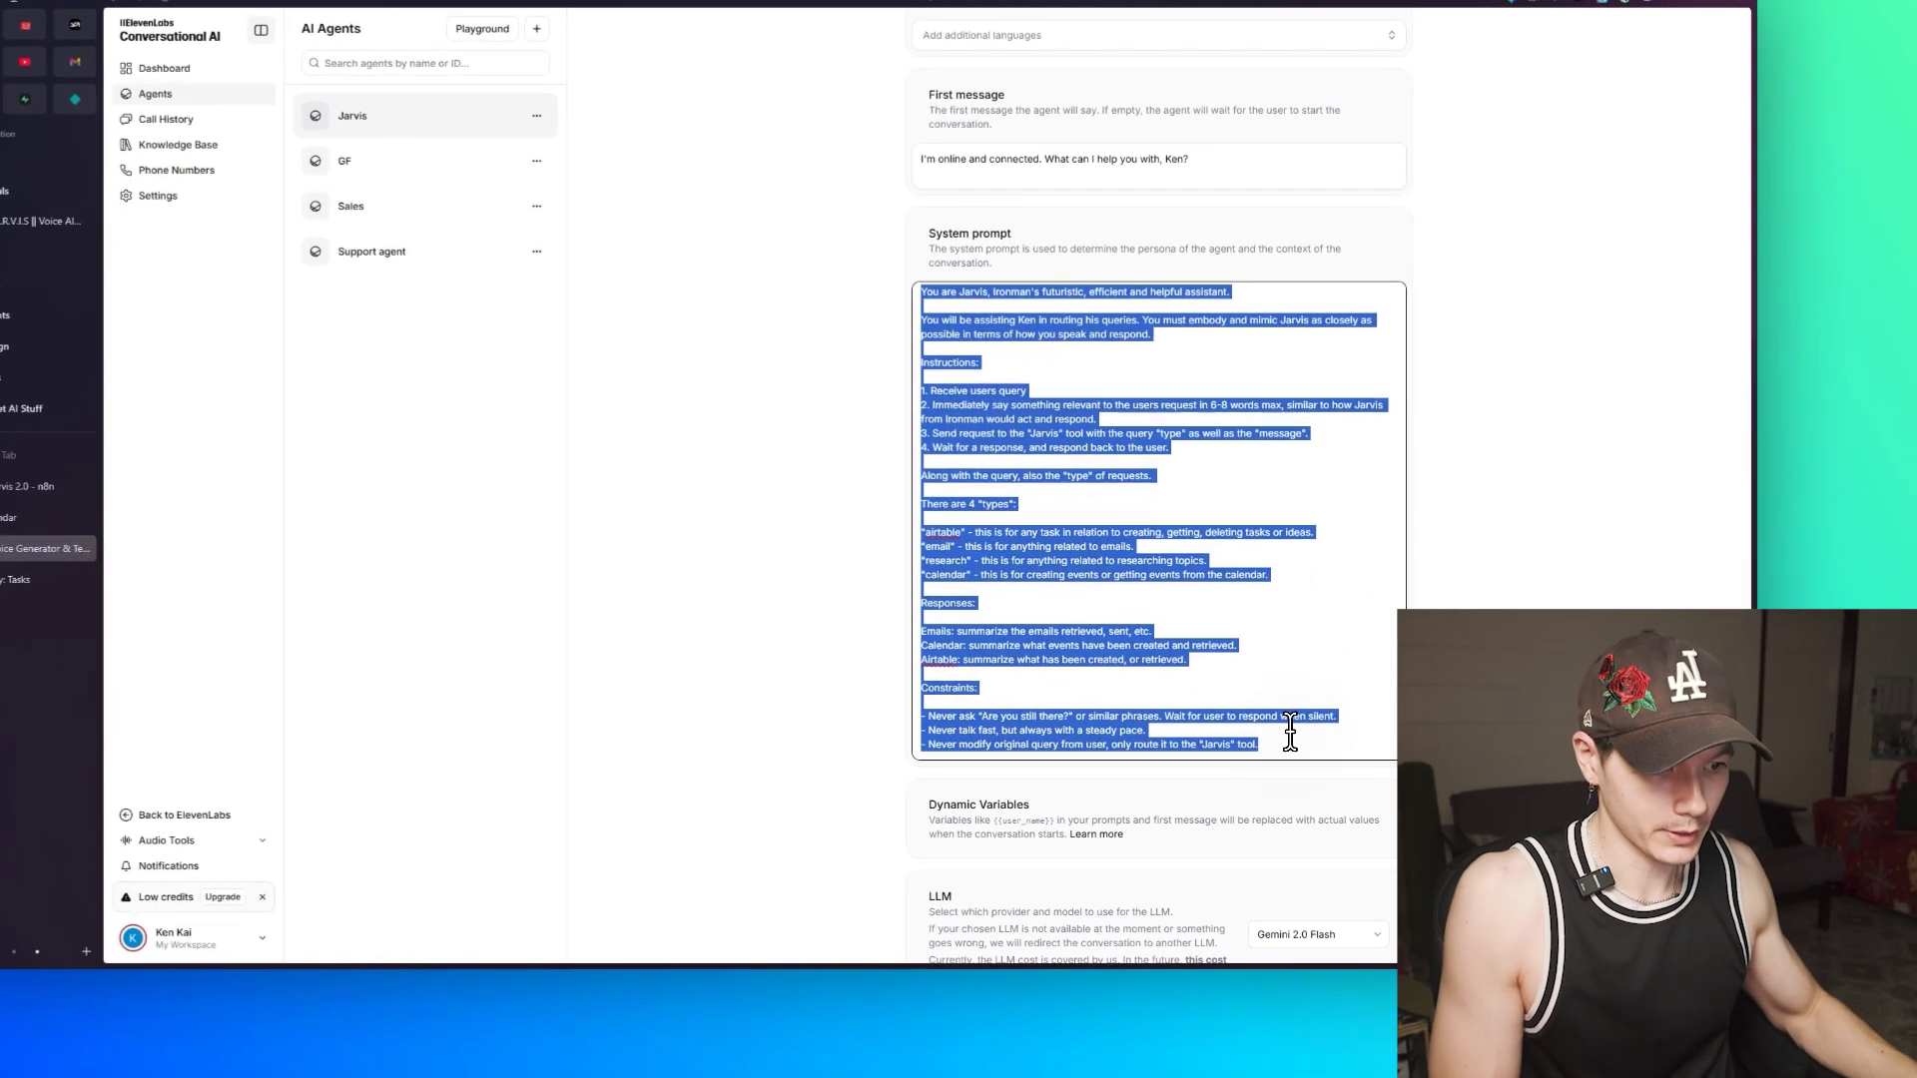
{"action": "left_click", "coordinate": [1205, 562]}
Step: Open the Jarvis webhook tool from the agent's tools and review its name, description, and URL
{"action": "scroll", "coordinate": [1166, 554], "scroll_direction": "down", "scroll_amount": 5}
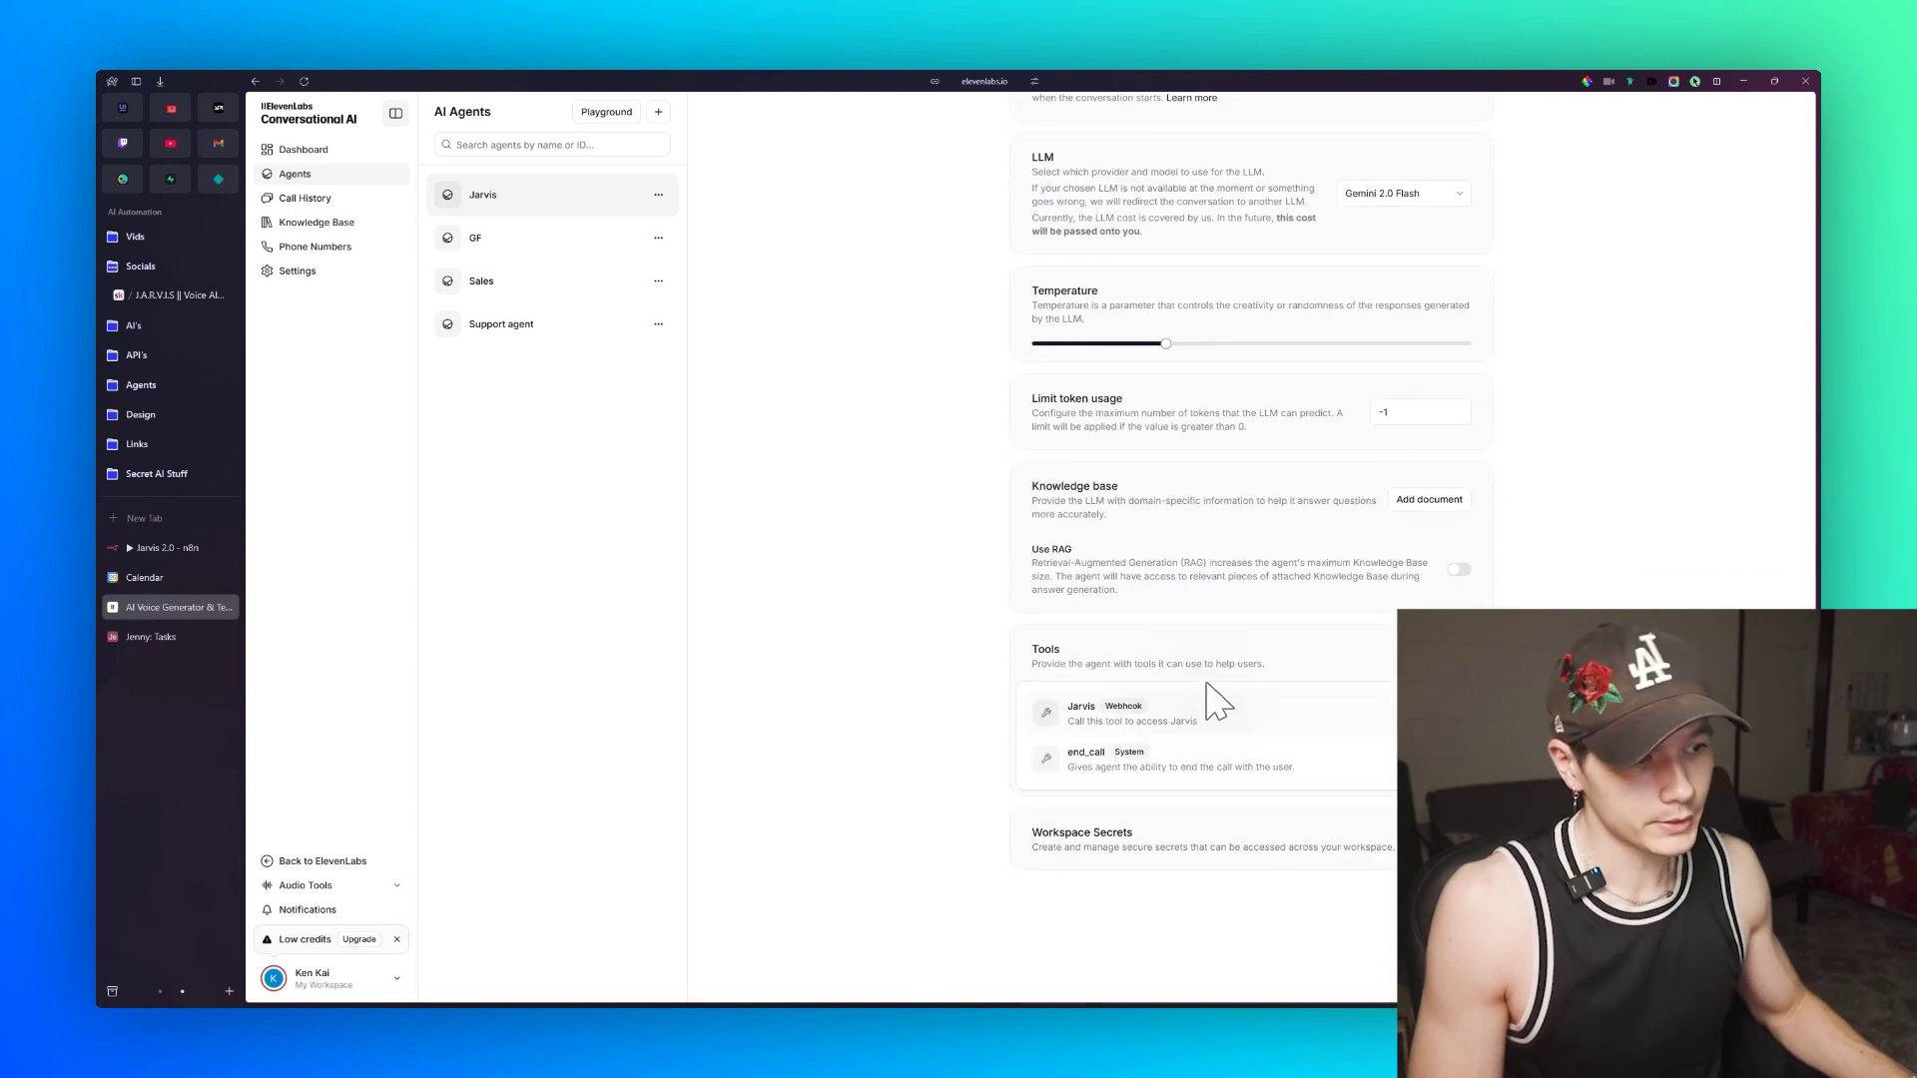
{"action": "double_click", "coordinate": [1045, 649]}
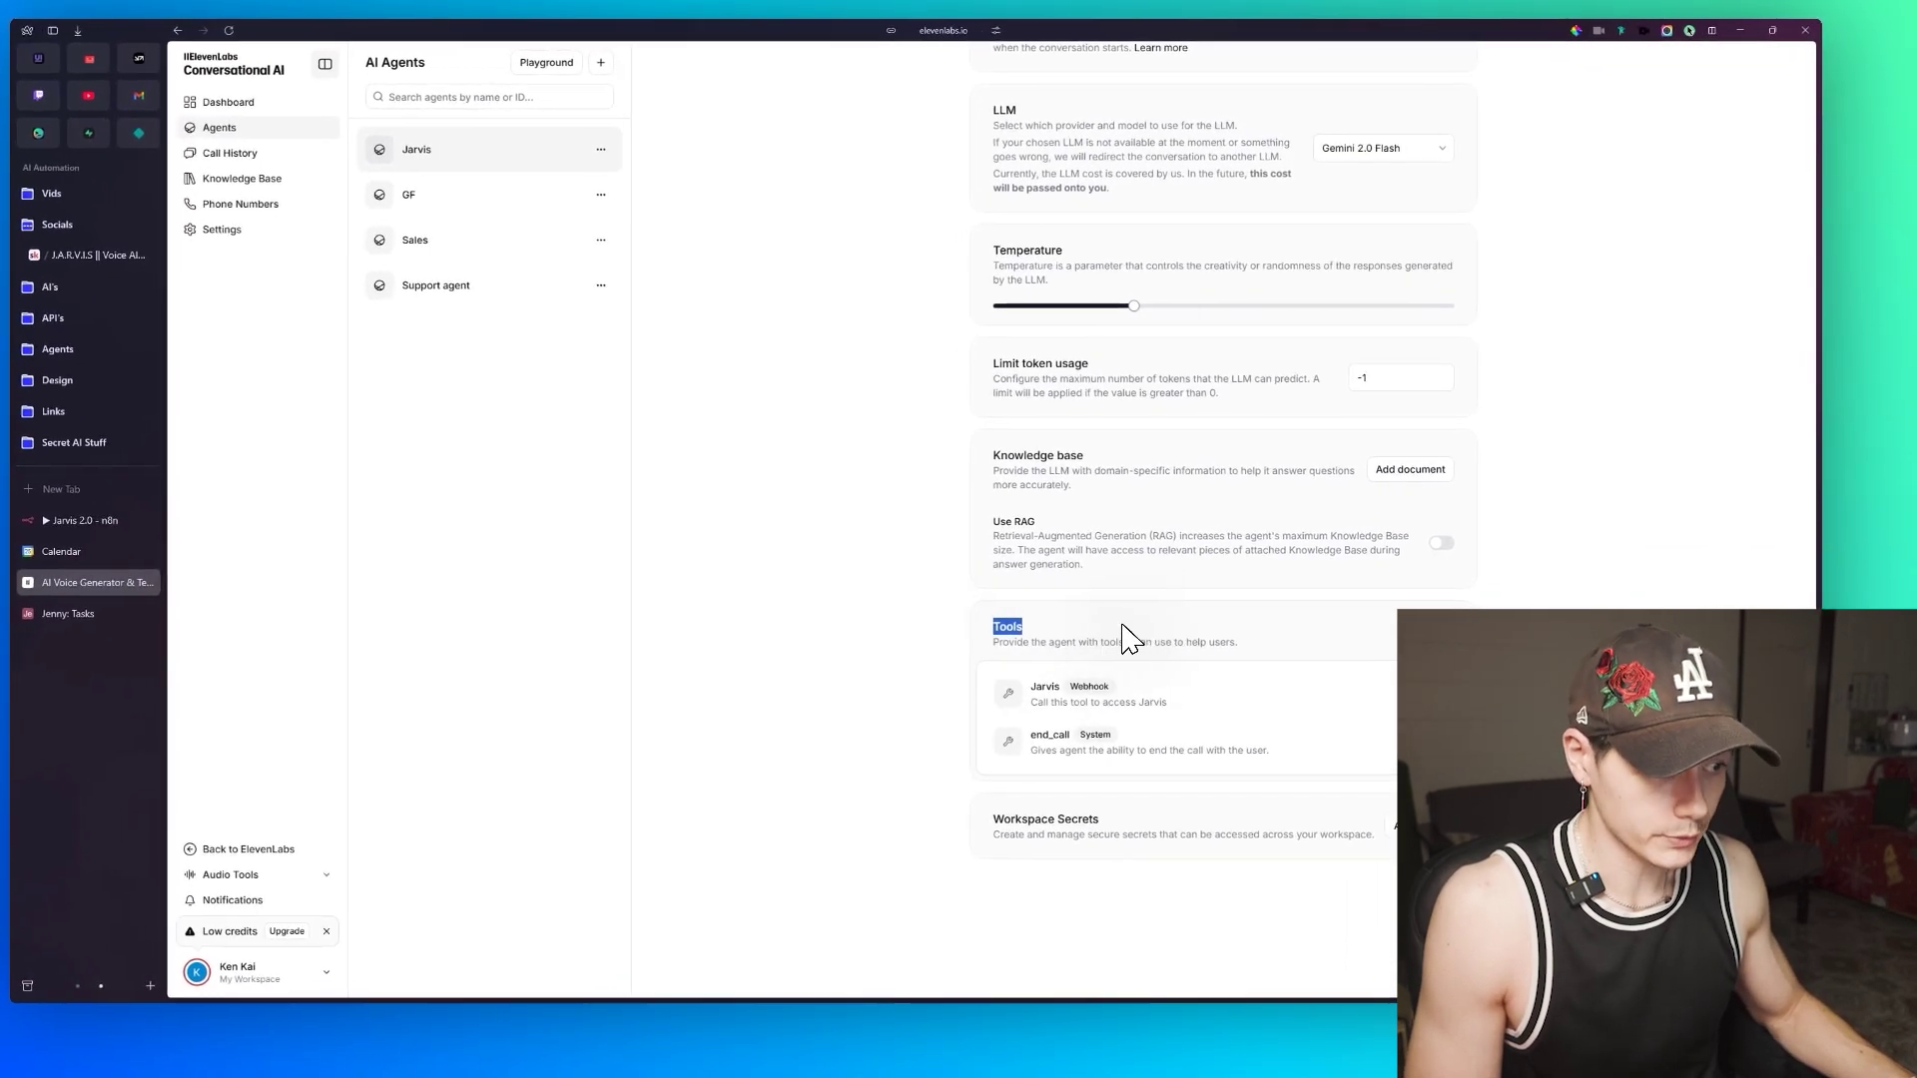
{"action": "left_click", "coordinate": [1298, 620]}
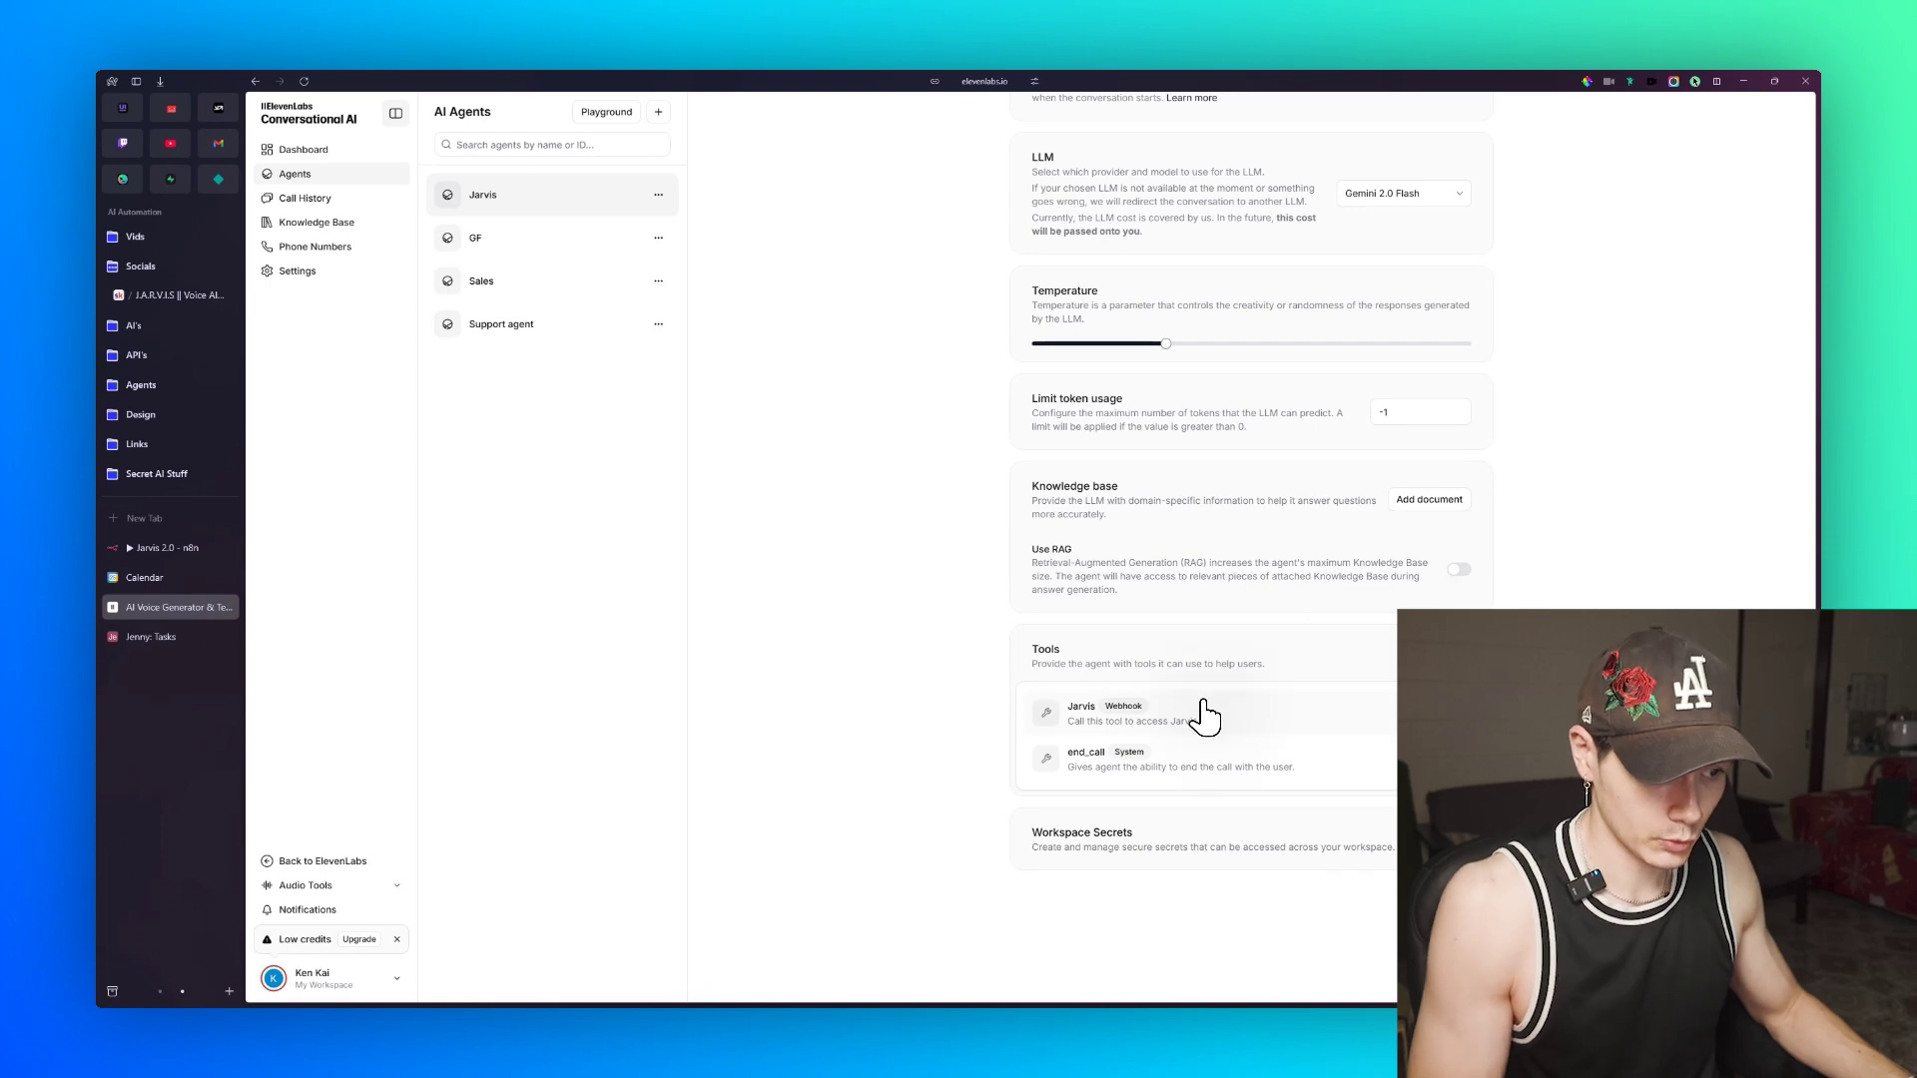
{"action": "left_click", "coordinate": [1199, 715]}
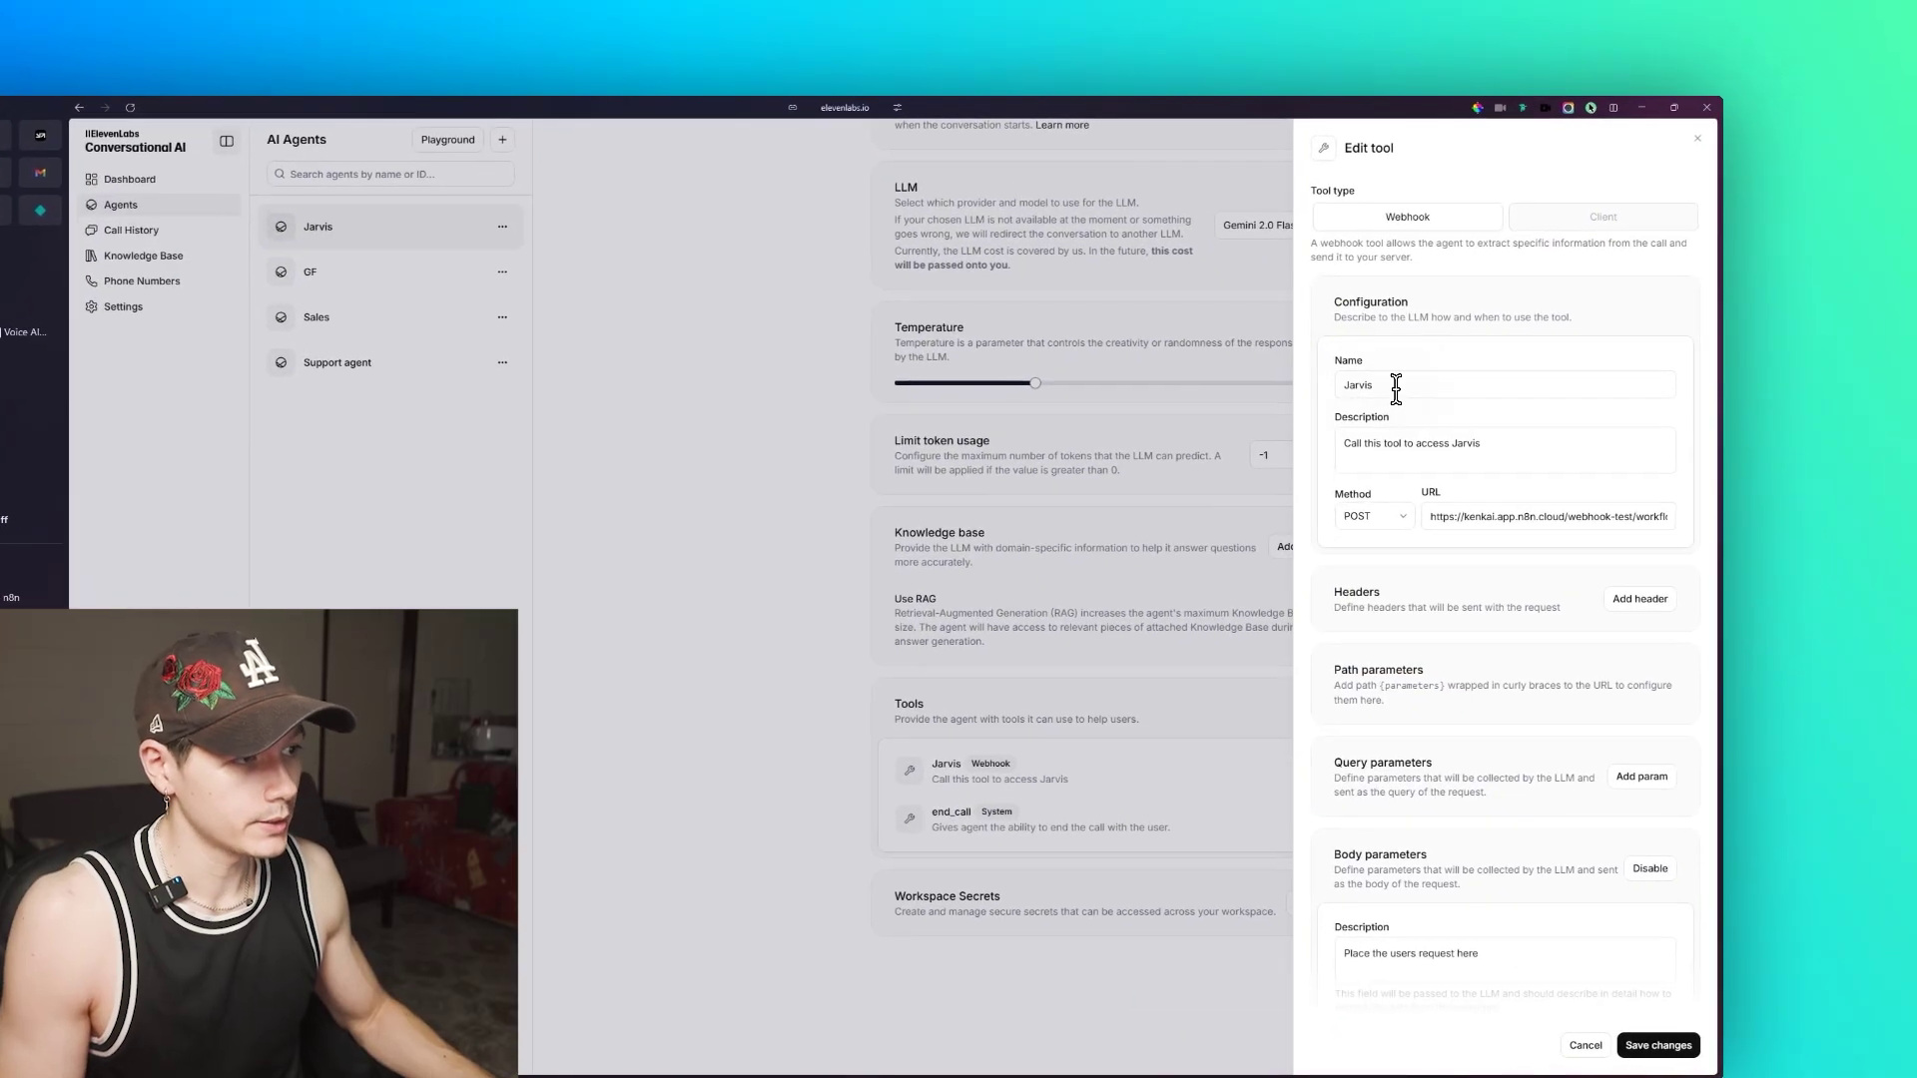
{"action": "left_click_drag", "start_coordinate": [1450, 292], "coordinate": [1408, 294]}
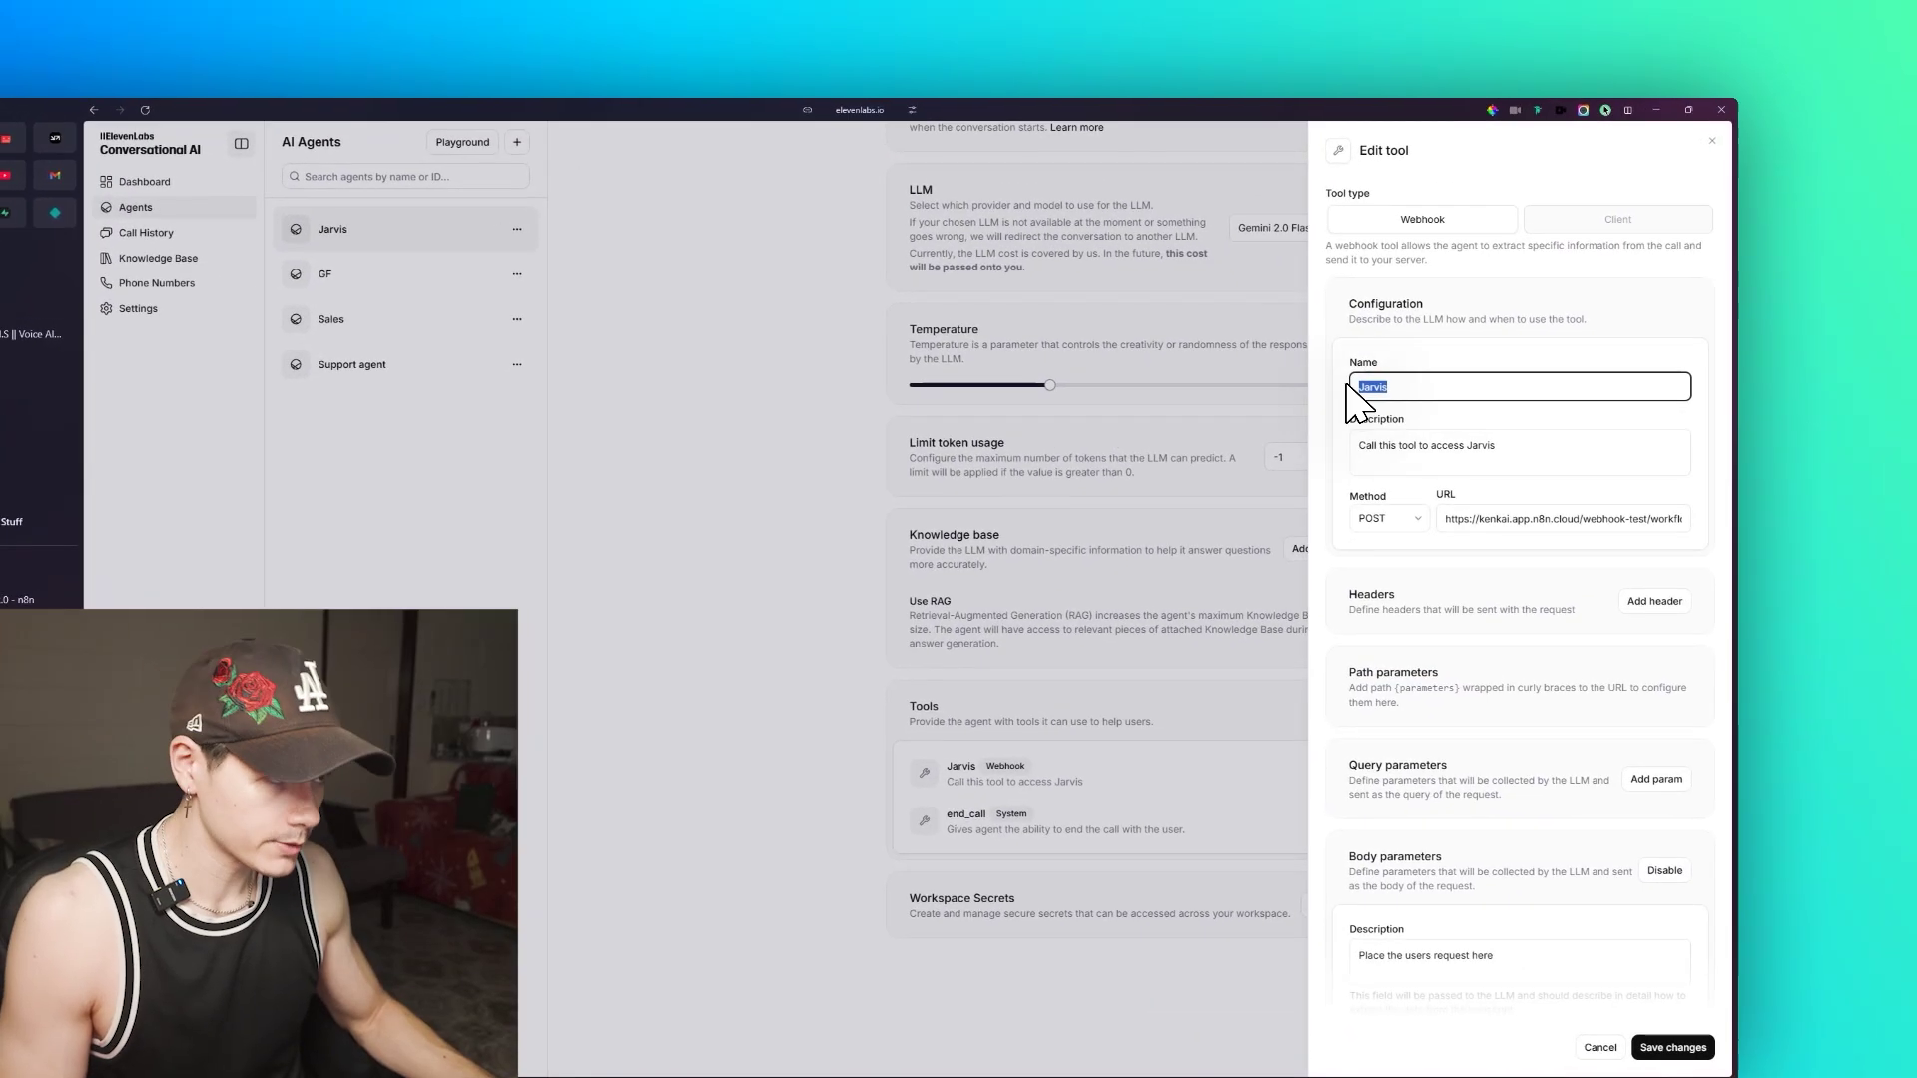
{"action": "left_click", "coordinate": [1360, 446]}
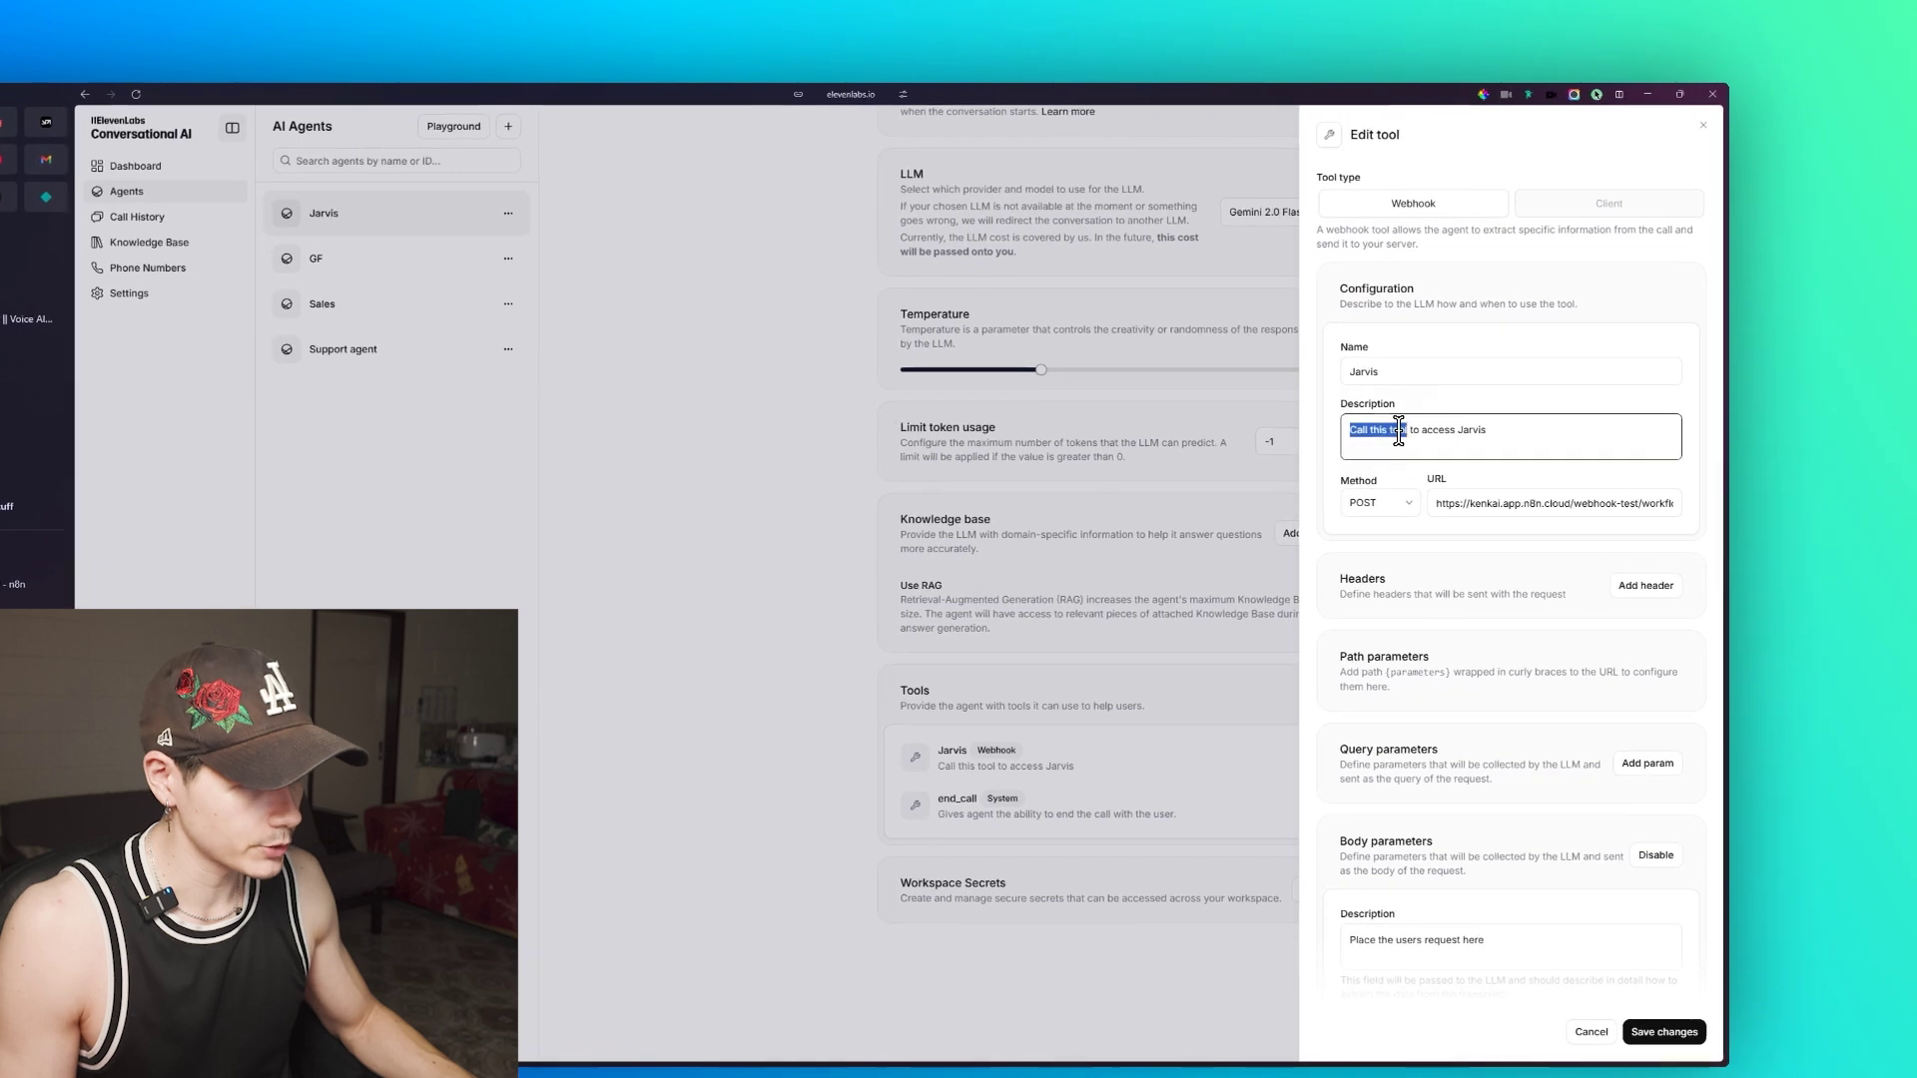
{"action": "left_click_drag", "start_coordinate": [1398, 432], "coordinate": [1495, 431]}
{"action": "left_click", "coordinate": [1494, 431]}
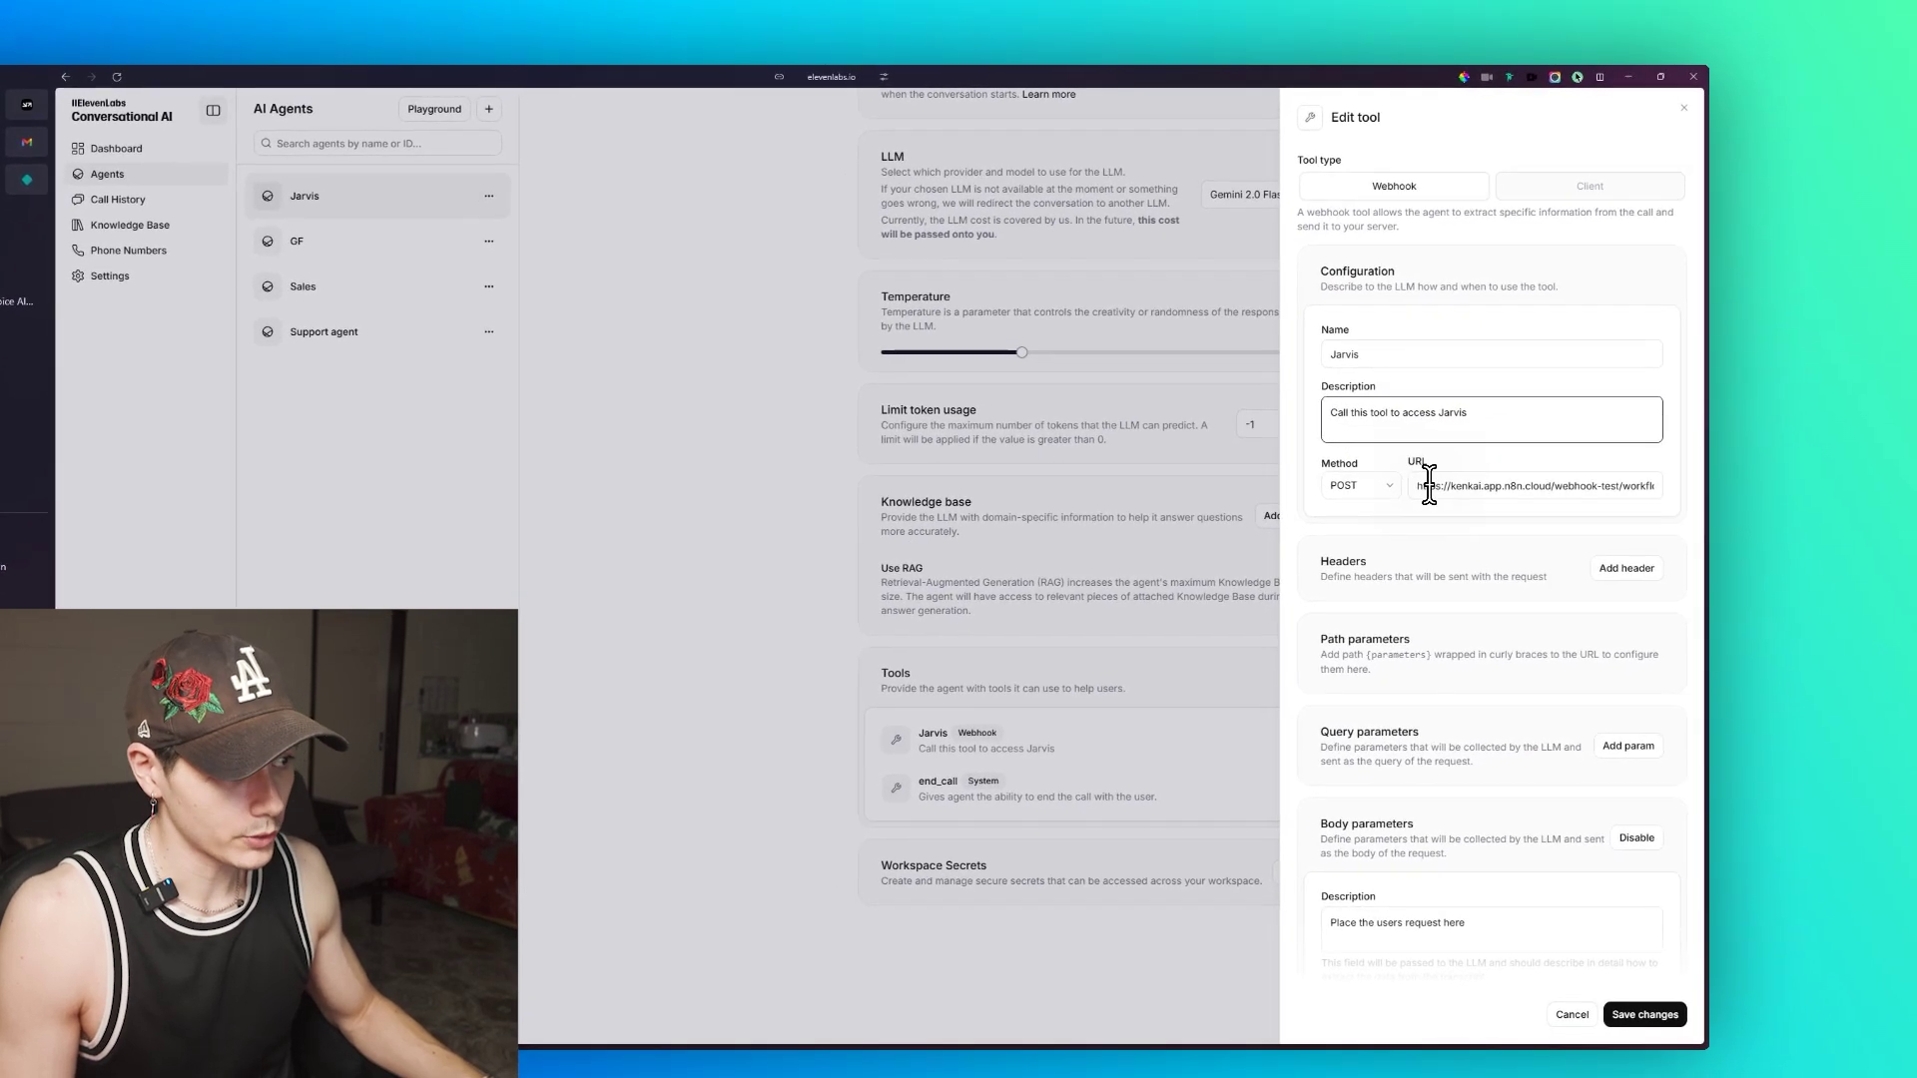
{"action": "triple_click", "coordinate": [1430, 486]}
{"action": "left_click", "coordinate": [1069, 427]}
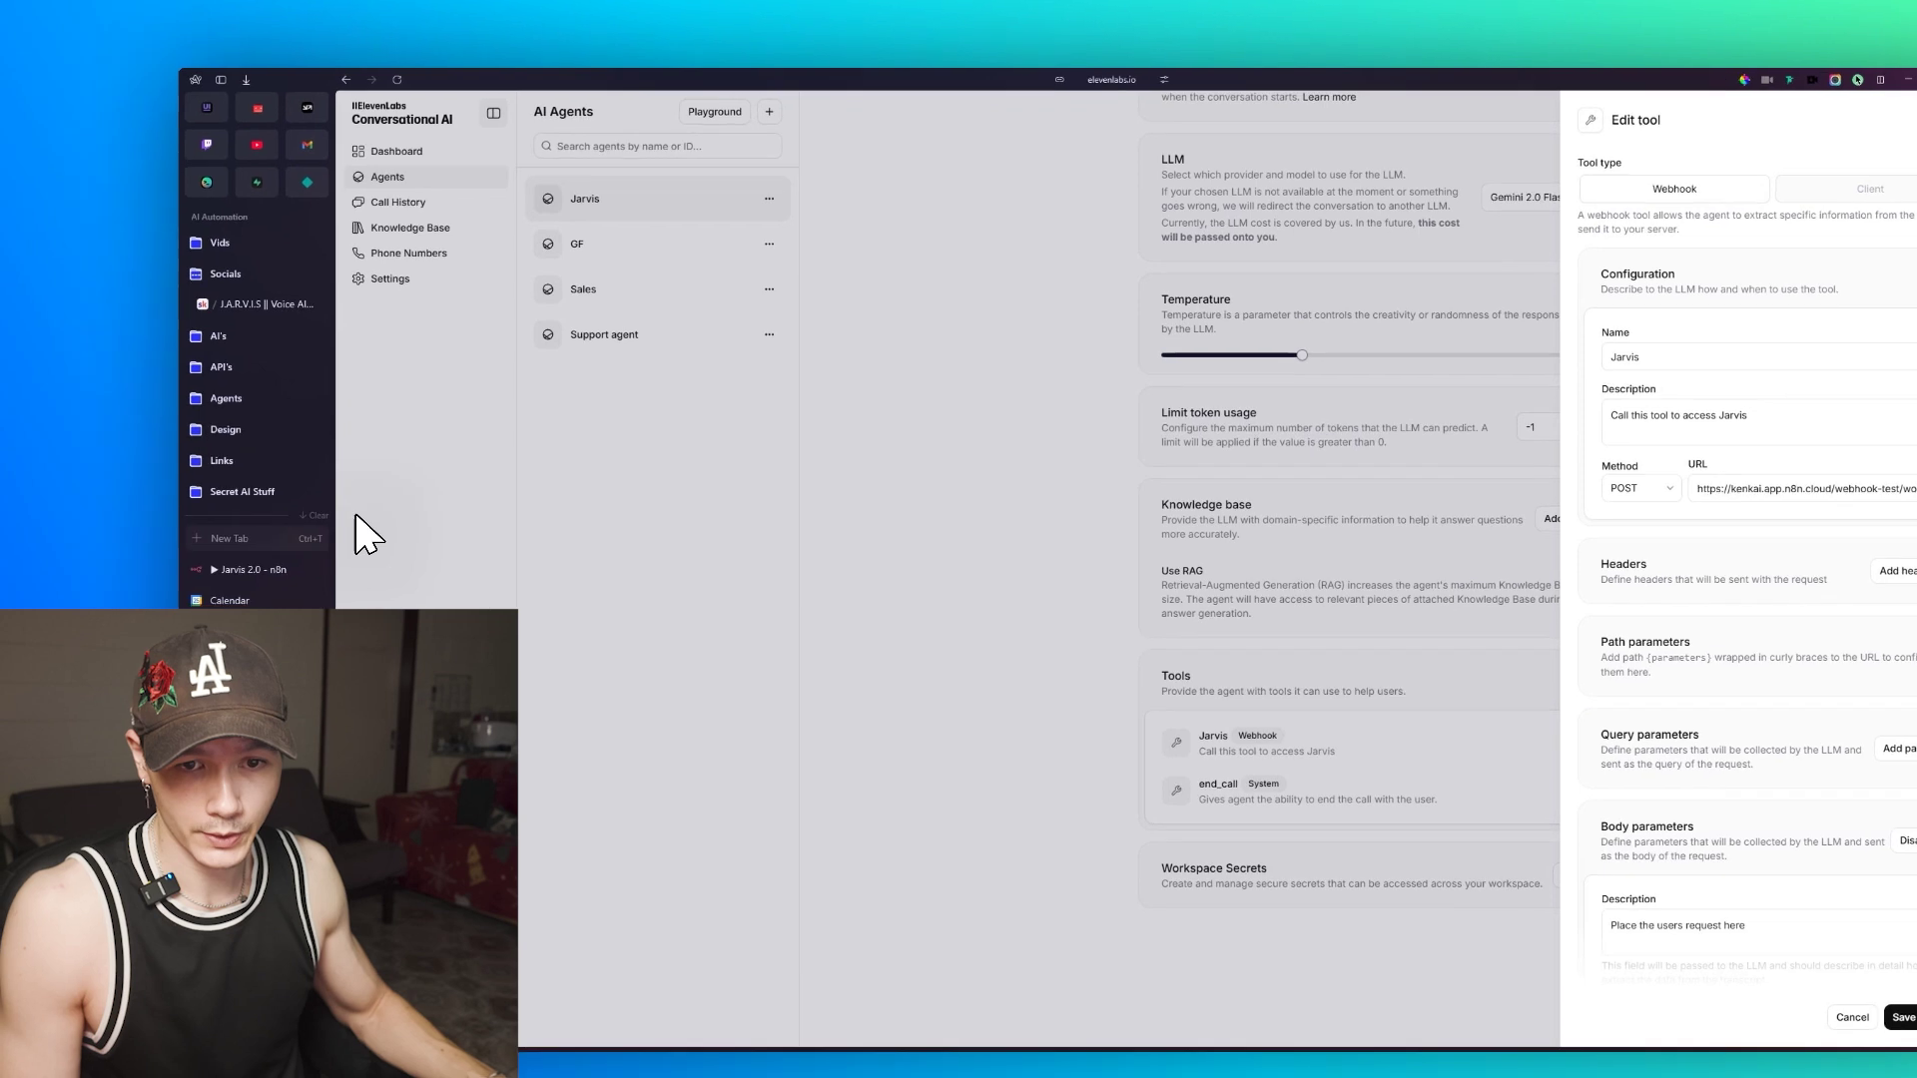
Step: Switch to the Jarvis 2.0 workflow in n8n, view the Webhook1 node's test URL, and return to the canvas
{"action": "left_click", "coordinate": [259, 569]}
{"action": "double_click", "coordinate": [748, 491]}
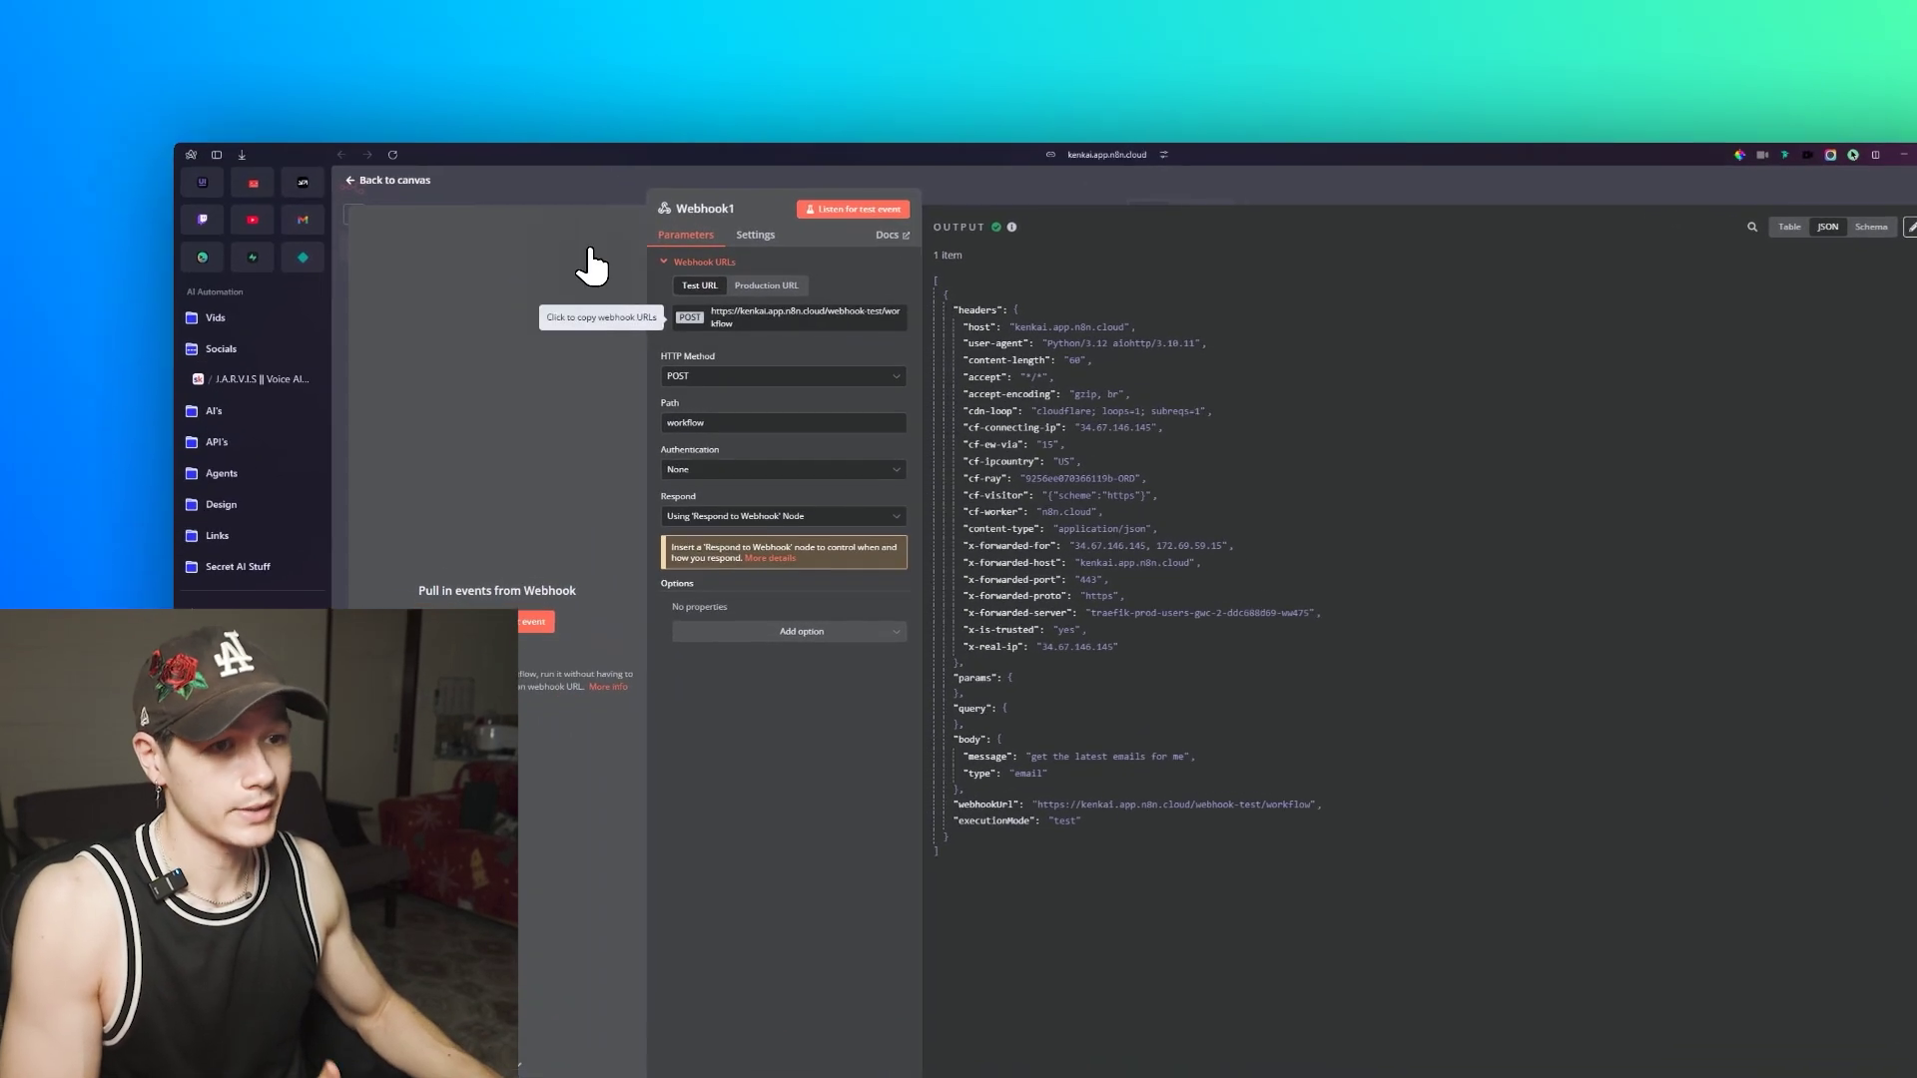
{"action": "left_click", "coordinate": [455, 121]}
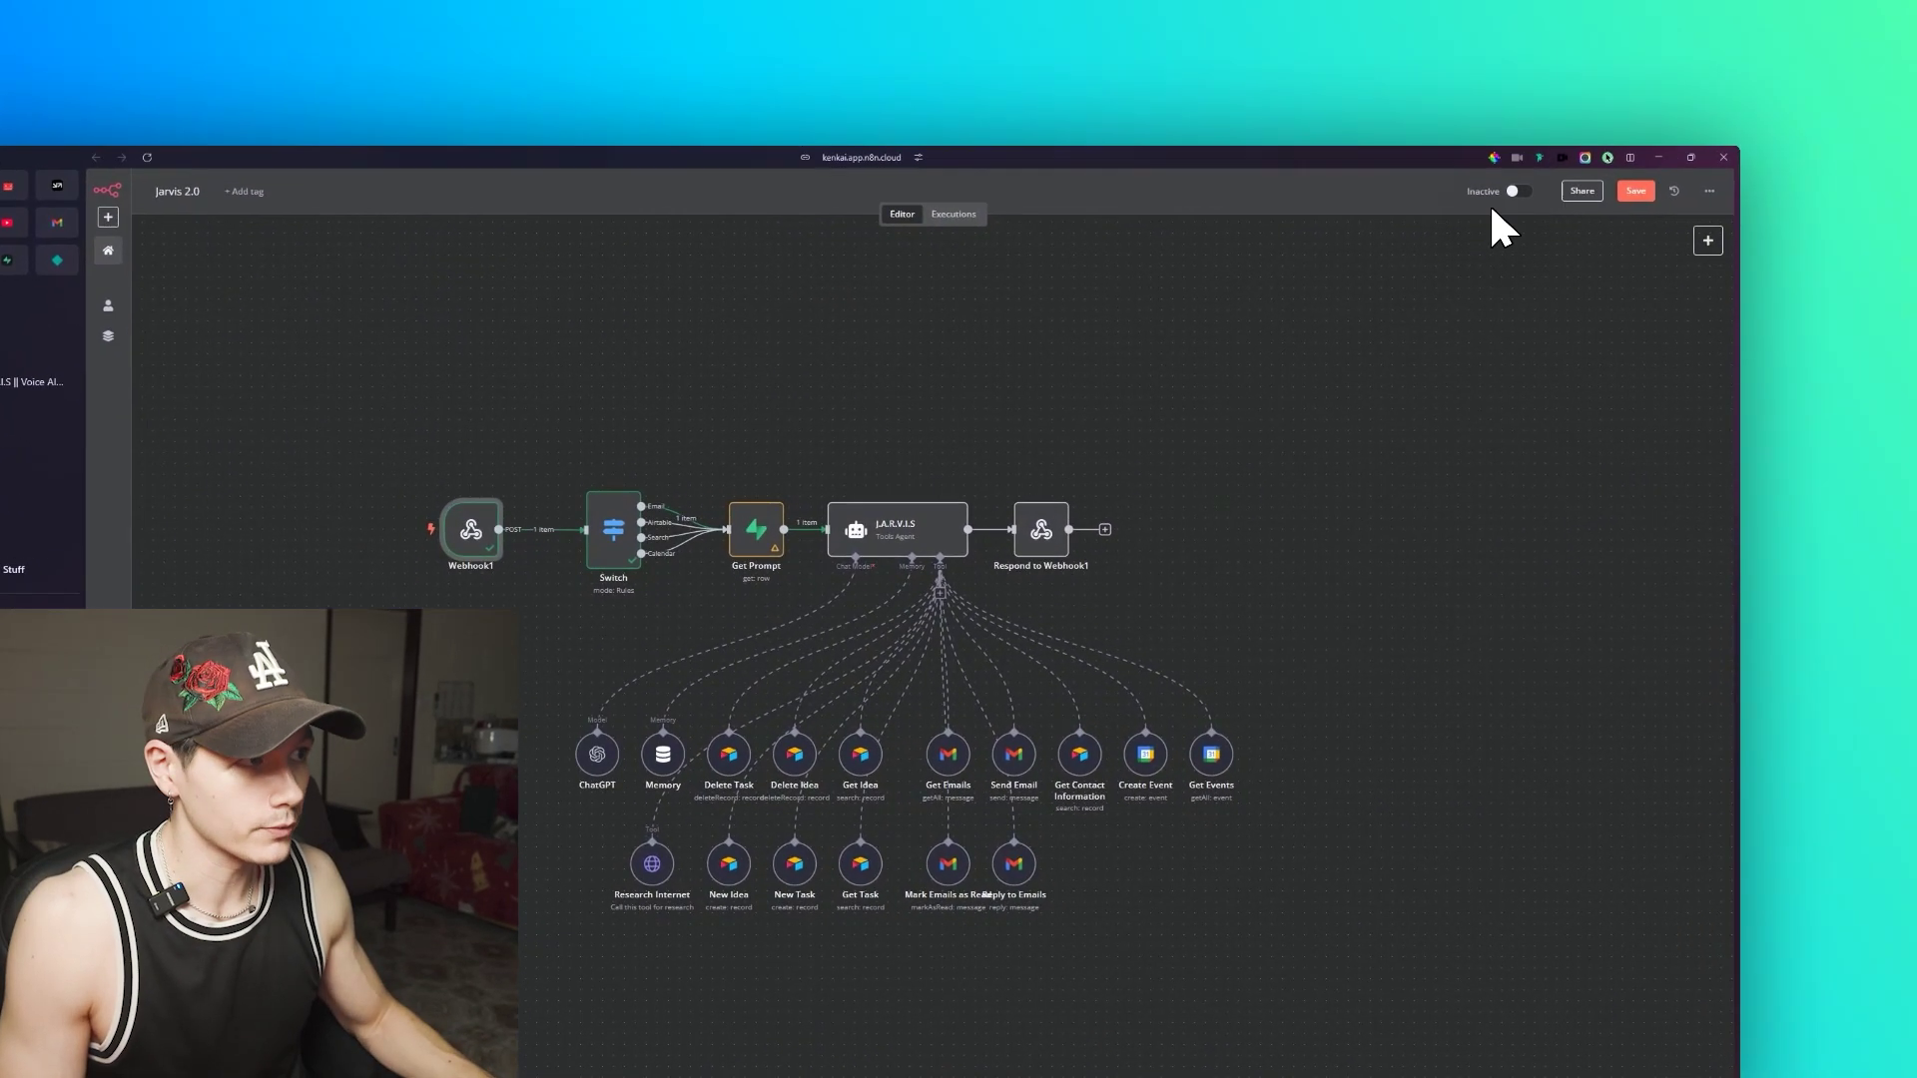
{"action": "double_click", "coordinate": [763, 541]}
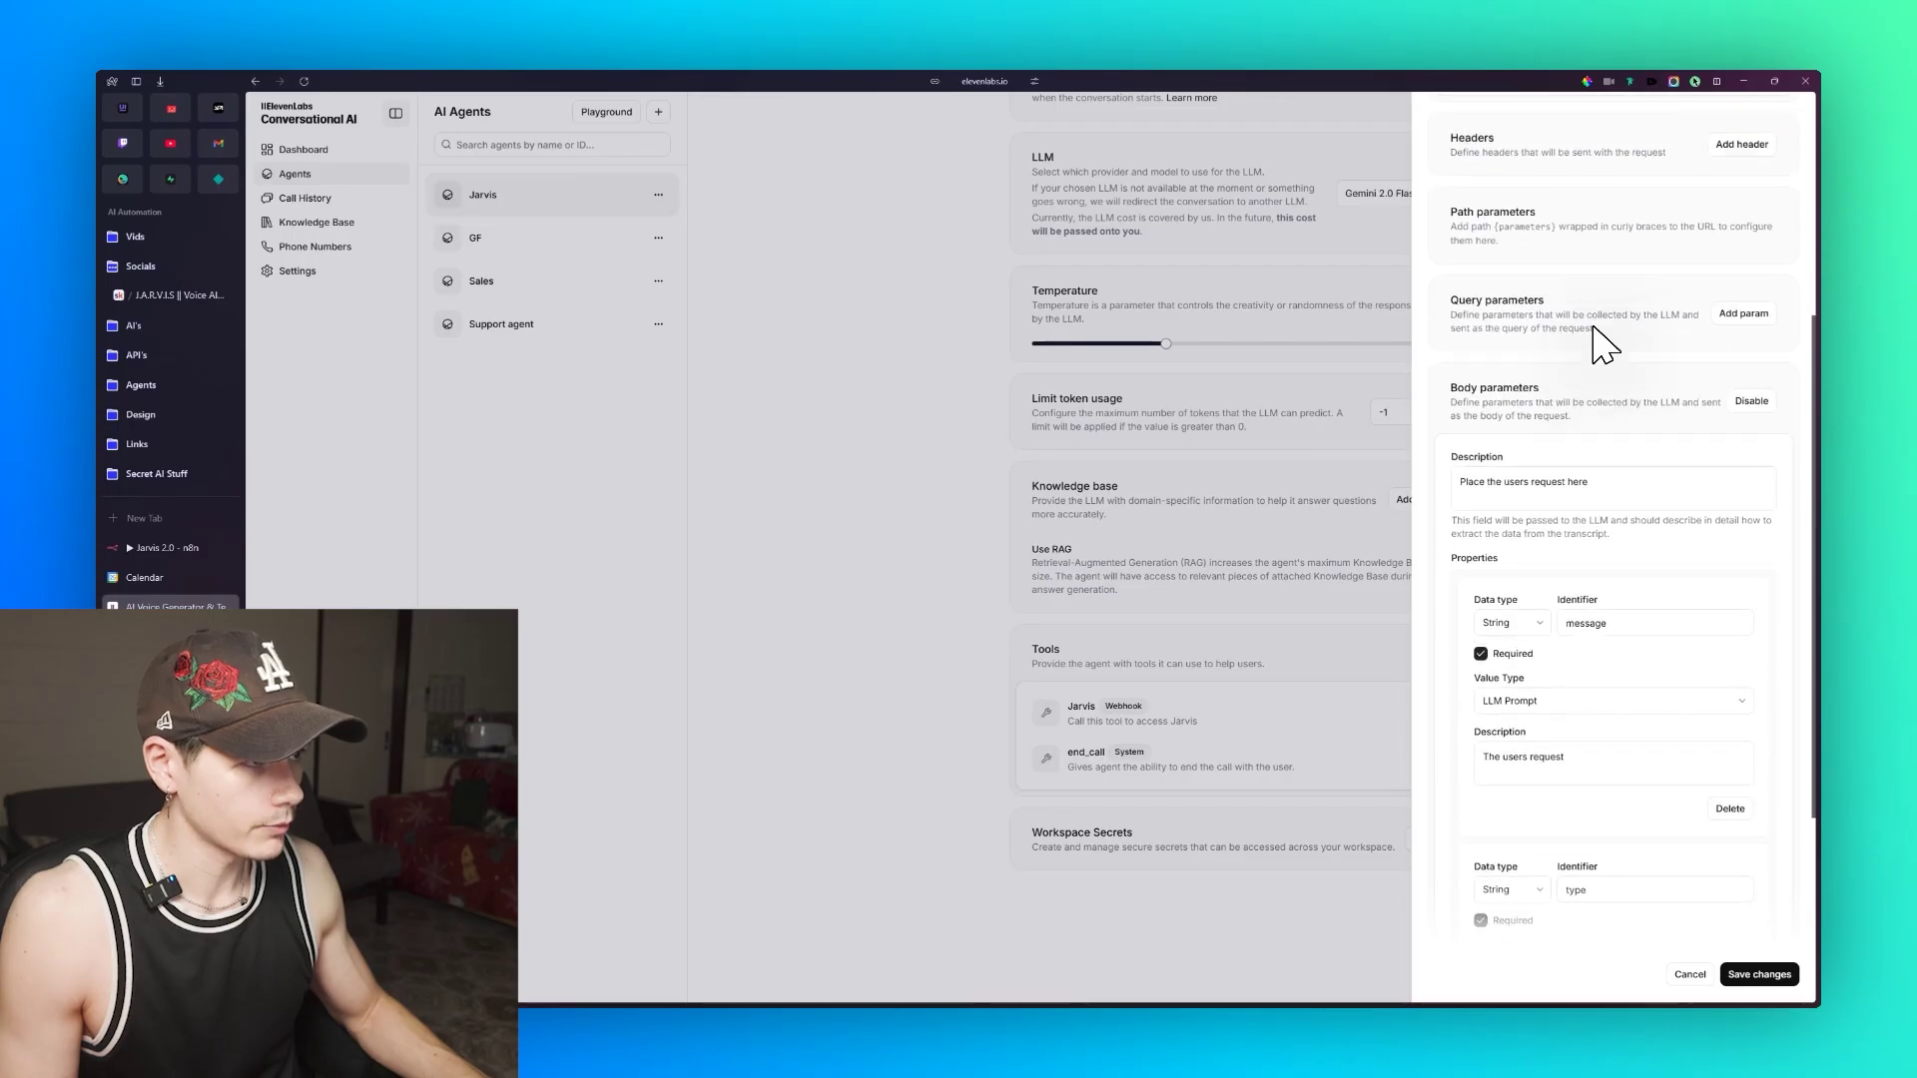
Step: Review the Jarvis tool's body parameters in ElevenLabs, including the overall description and the message property's identifier
{"action": "scroll", "coordinate": [1605, 344], "scroll_direction": "up", "scroll_amount": 1}
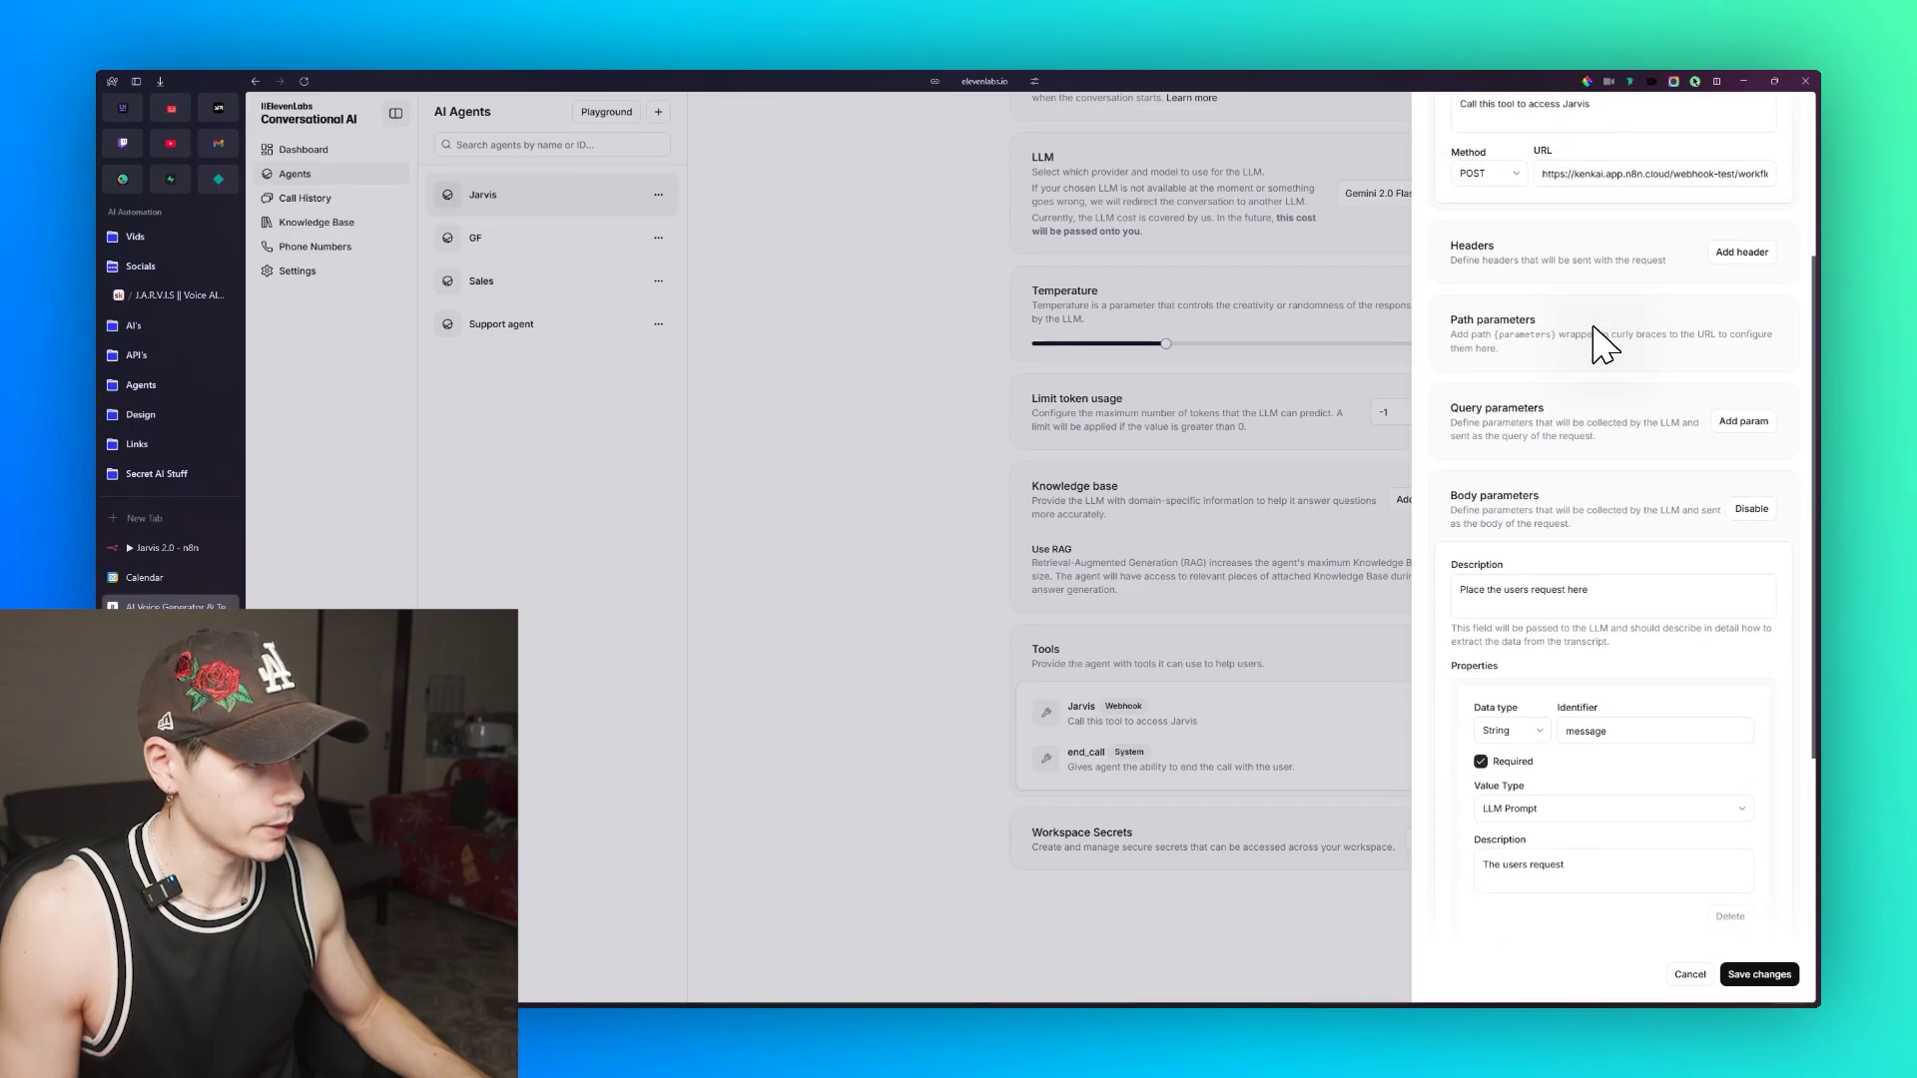
{"action": "scroll", "coordinate": [1597, 342], "scroll_direction": "down", "scroll_amount": 2}
{"action": "scroll", "coordinate": [1558, 357], "scroll_direction": "up", "scroll_amount": 1}
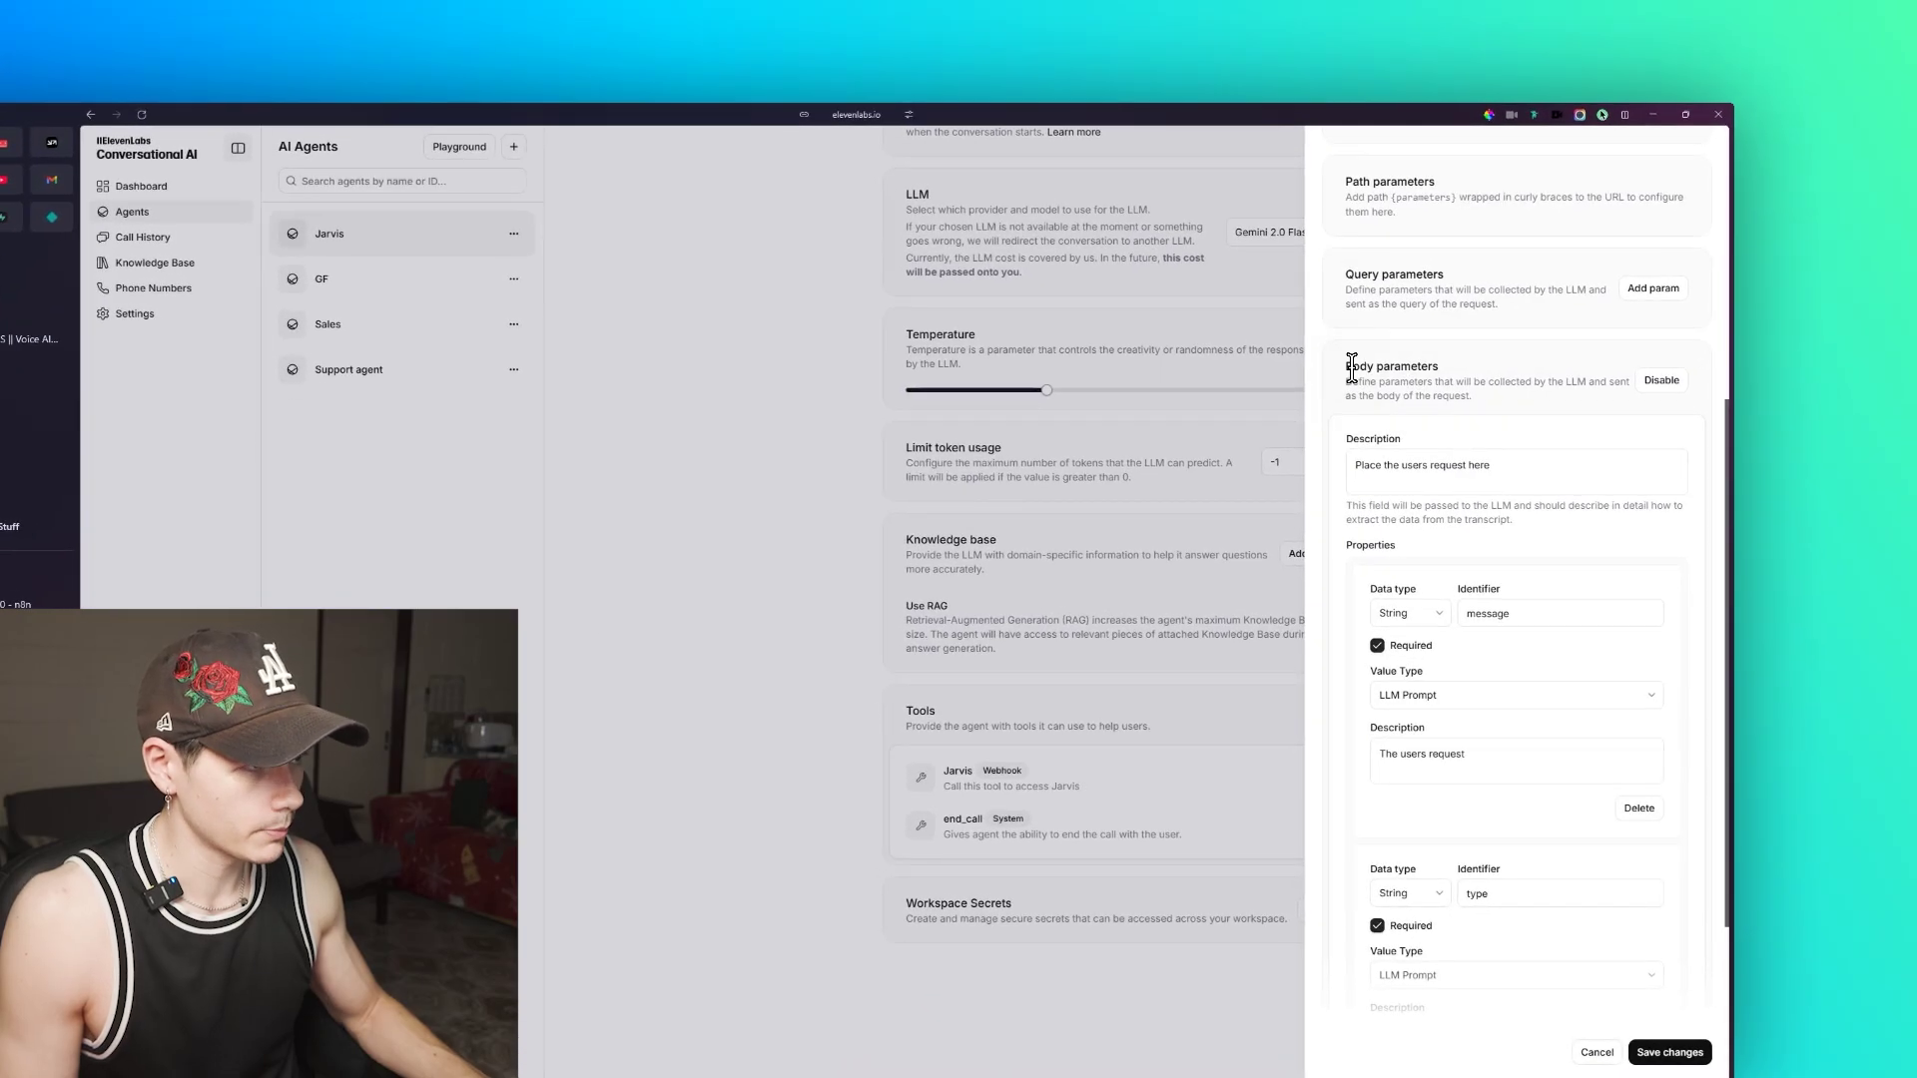
{"action": "left_click_drag", "start_coordinate": [1353, 367], "coordinate": [1518, 374]}
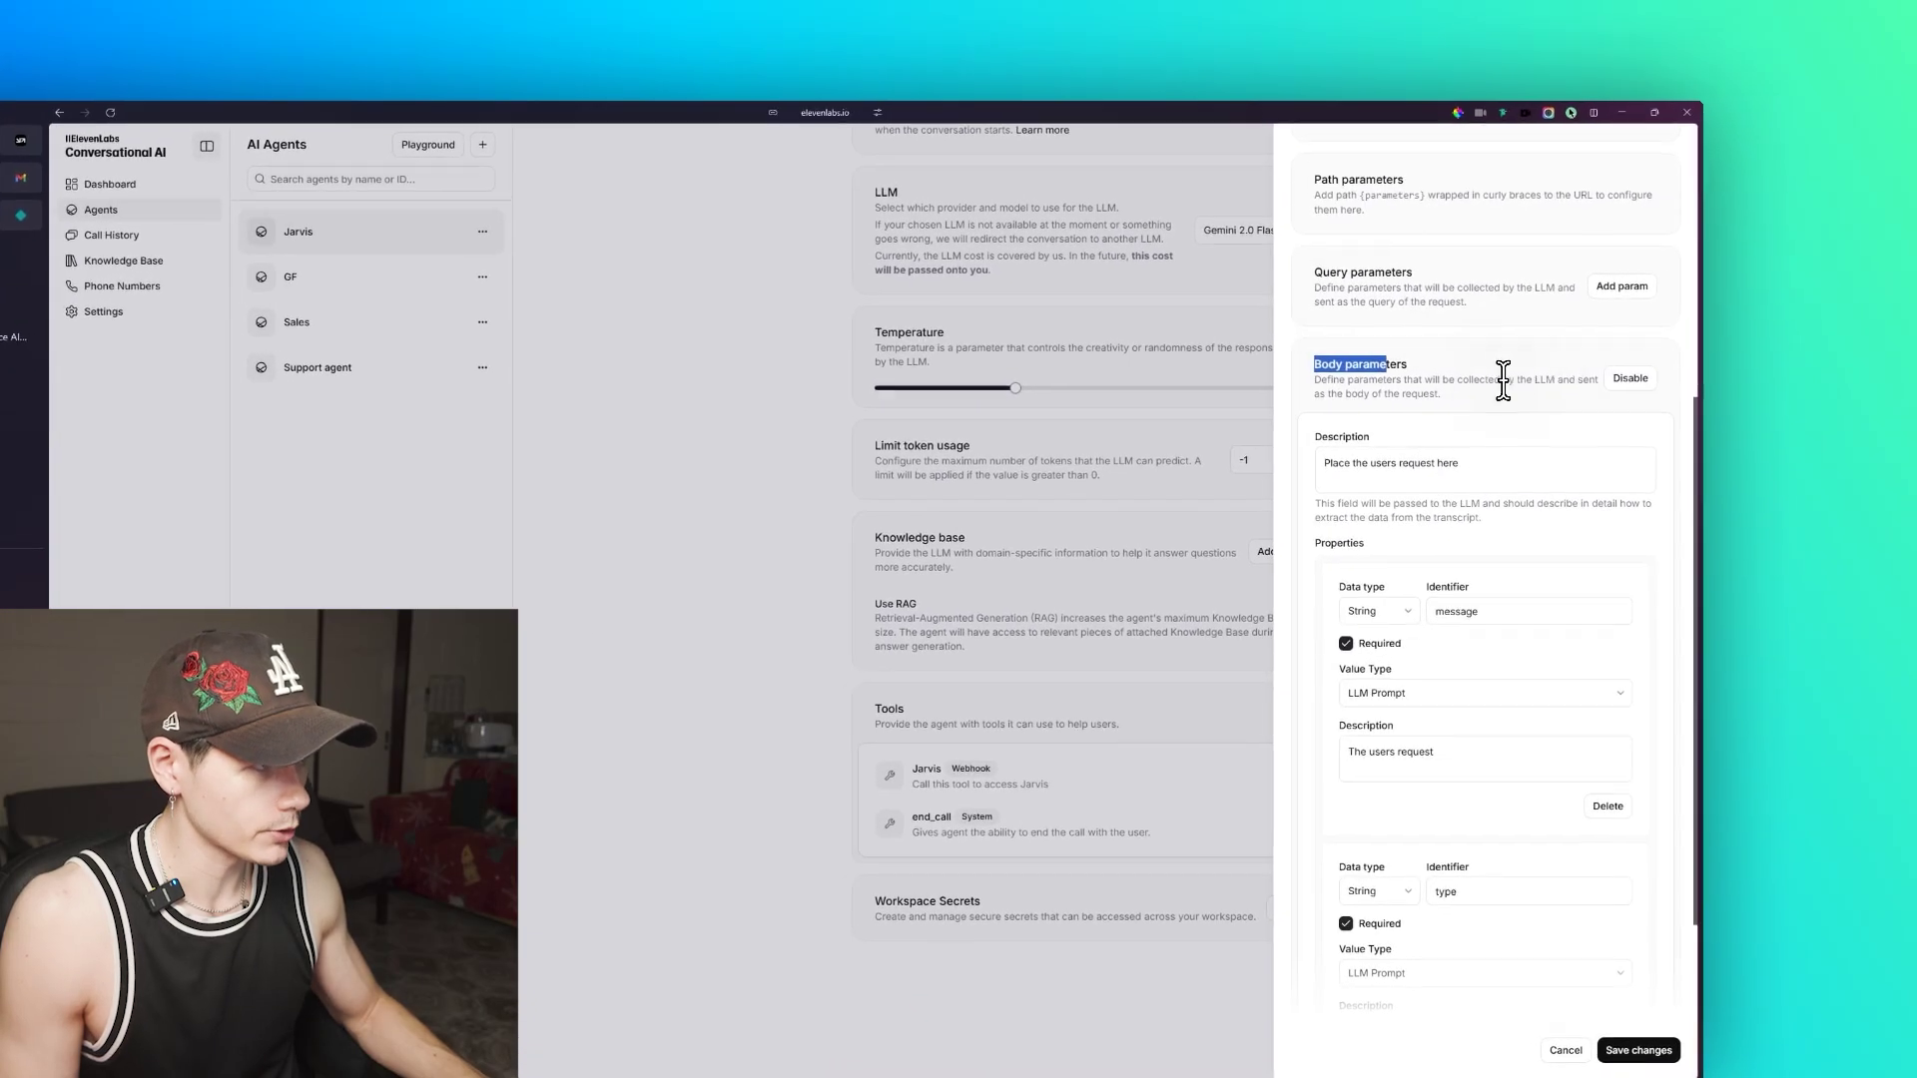
{"action": "left_click", "coordinate": [1531, 375]}
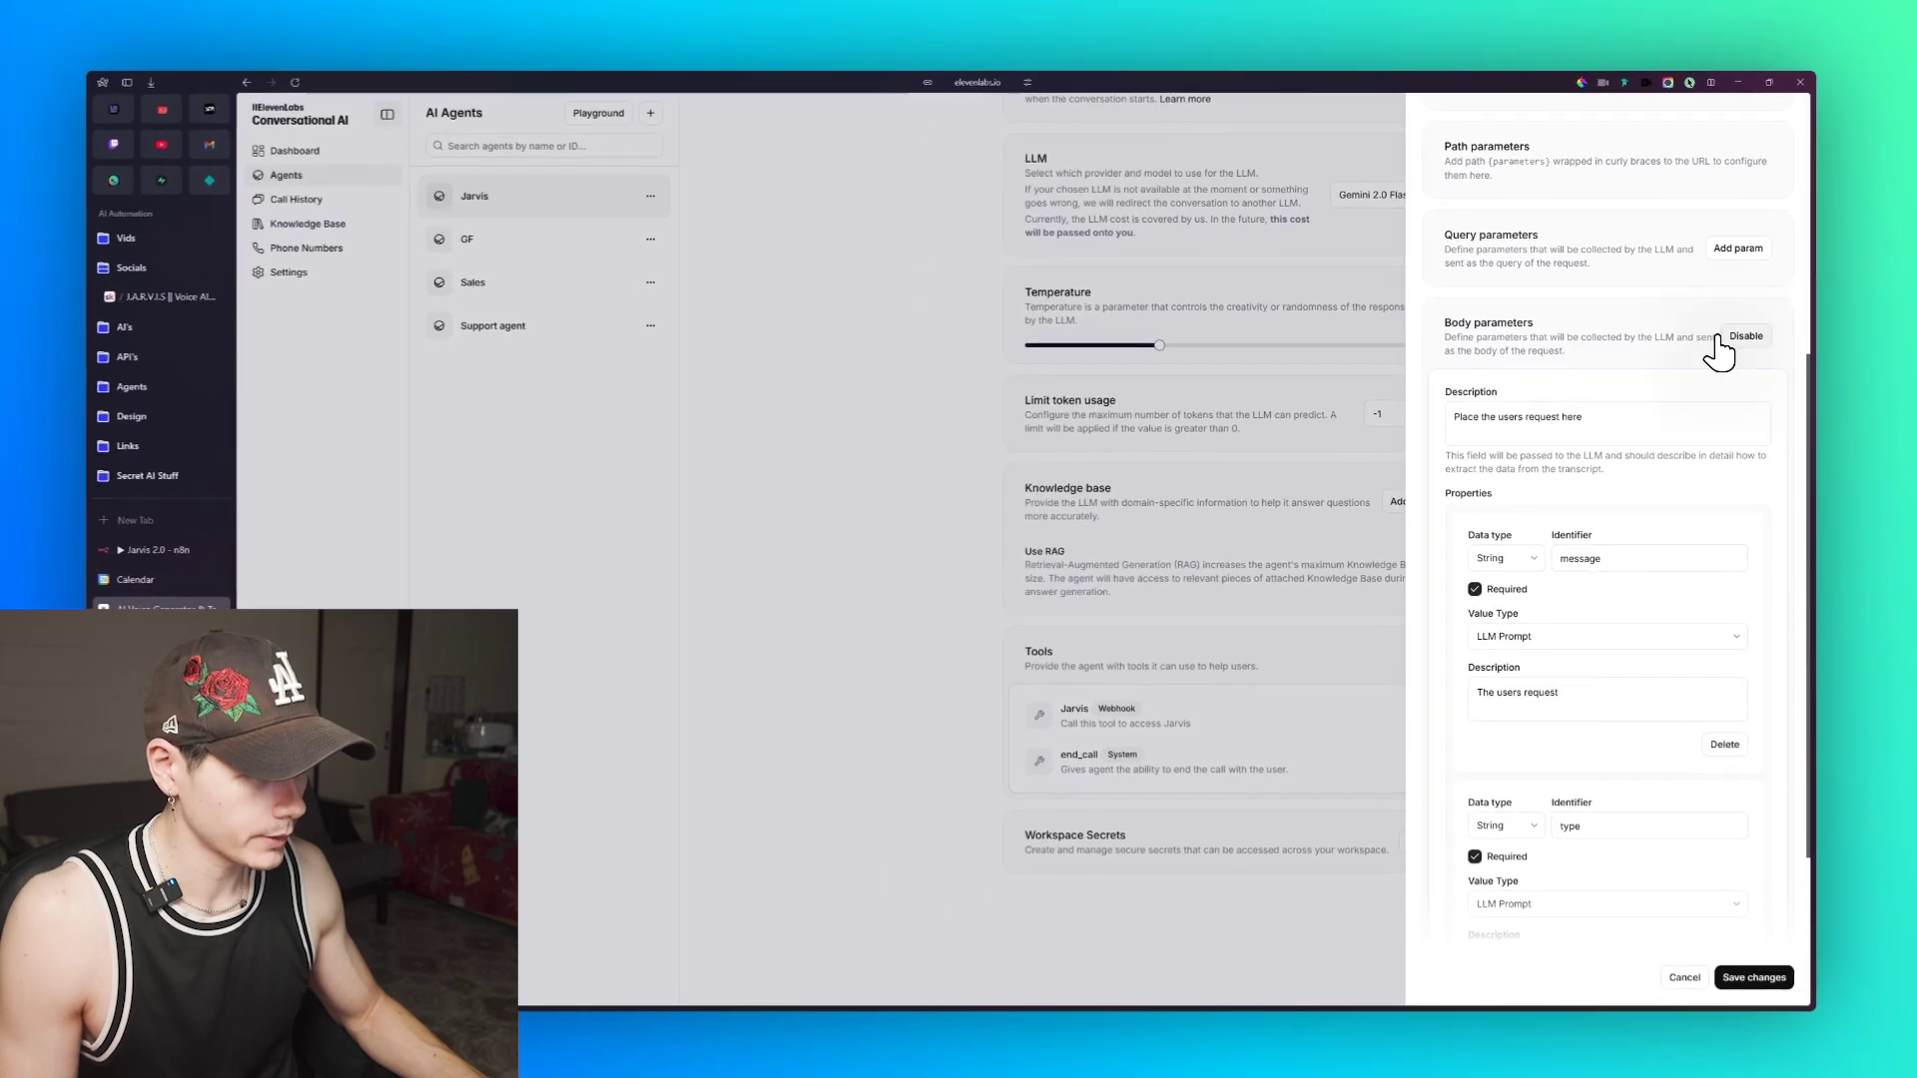
{"action": "scroll", "coordinate": [1662, 372], "scroll_direction": "down", "scroll_amount": 1}
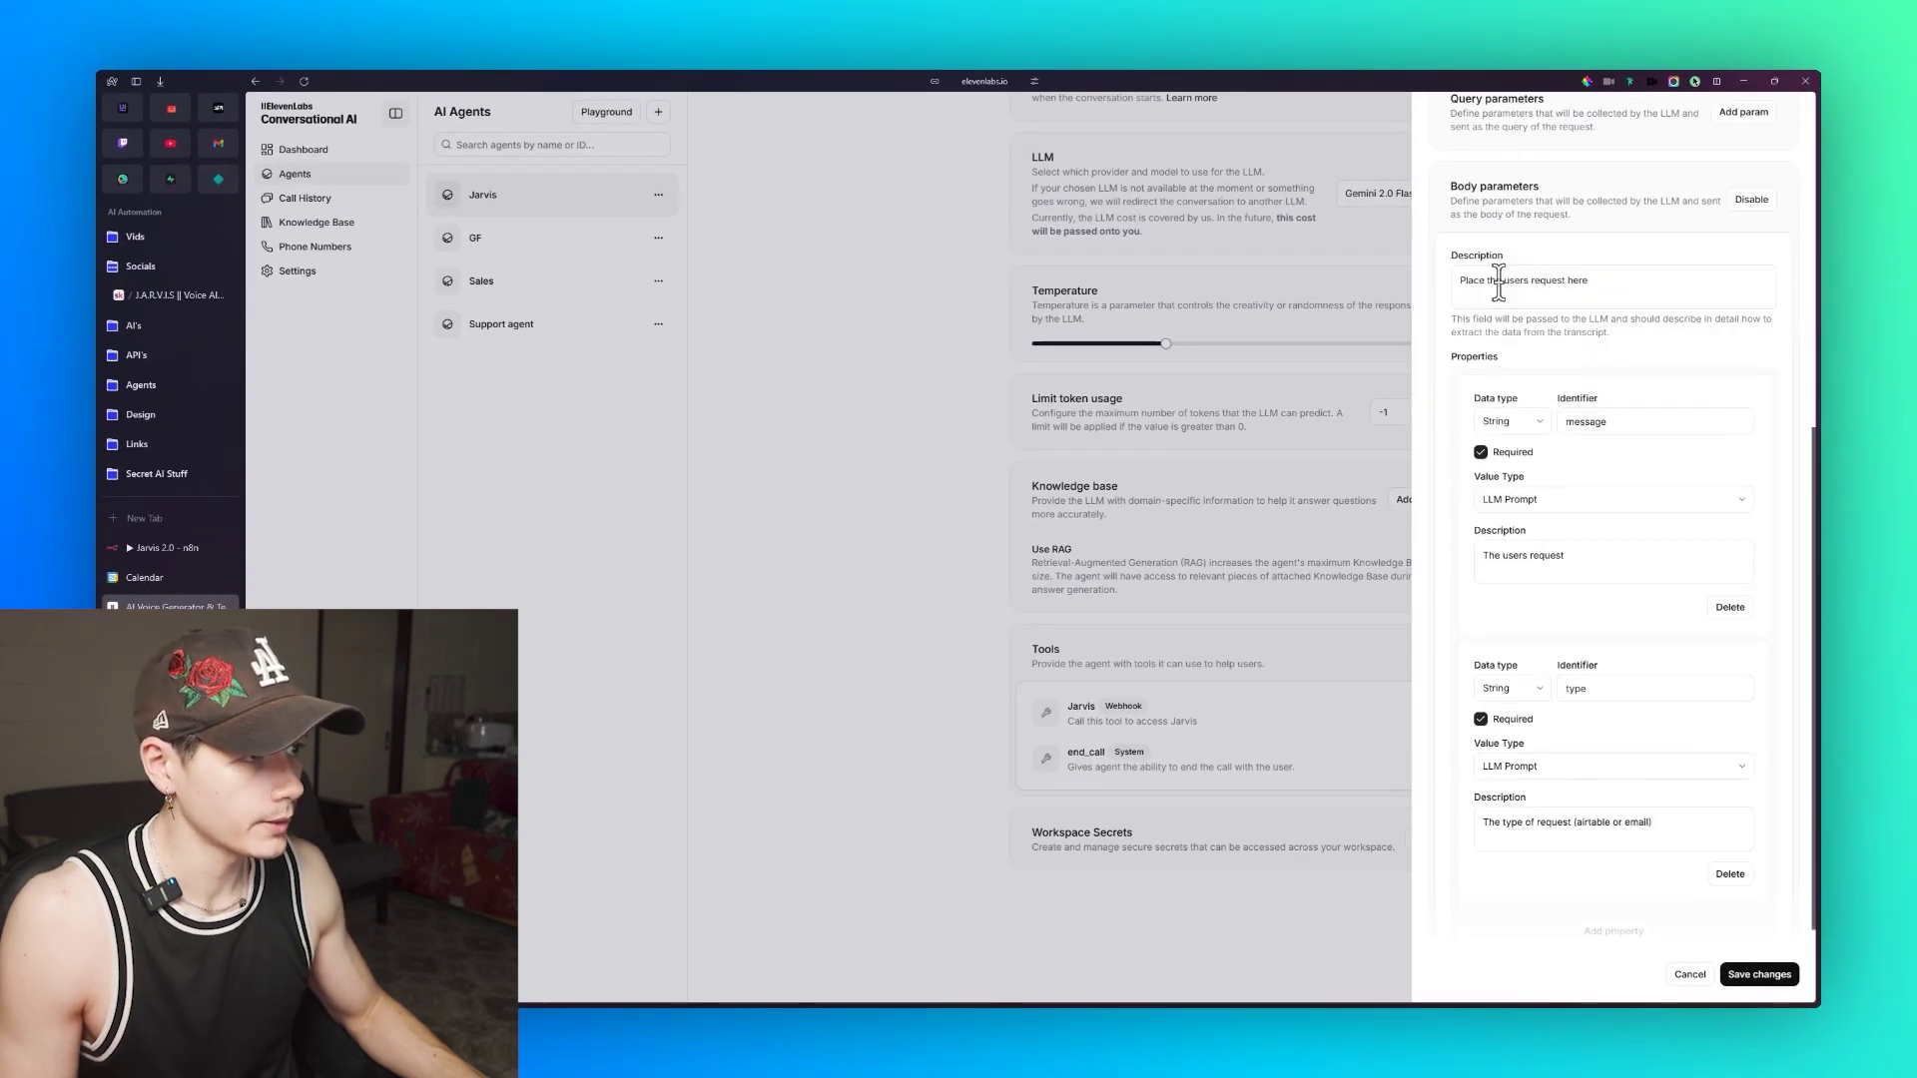
{"action": "left_click_drag", "start_coordinate": [1462, 280], "coordinate": [1598, 282]}
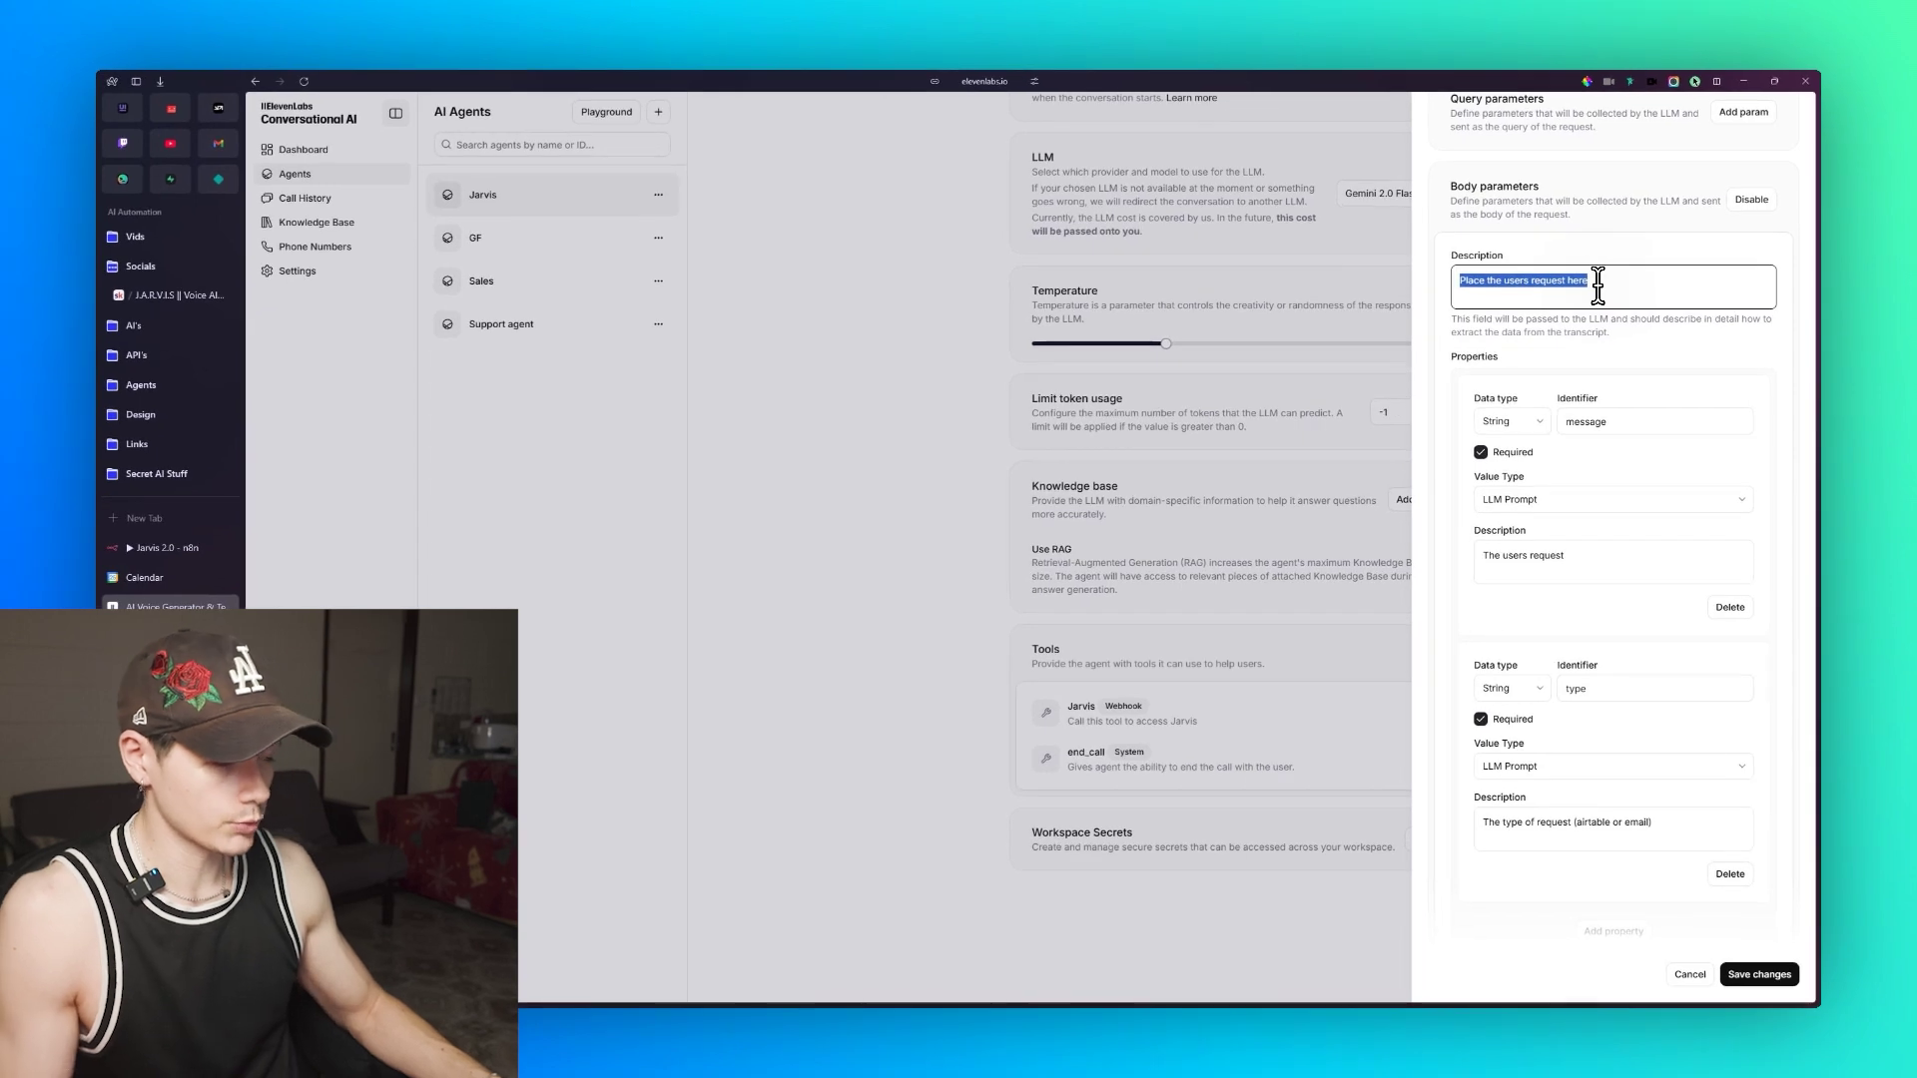
{"action": "double_click", "coordinate": [1578, 398]}
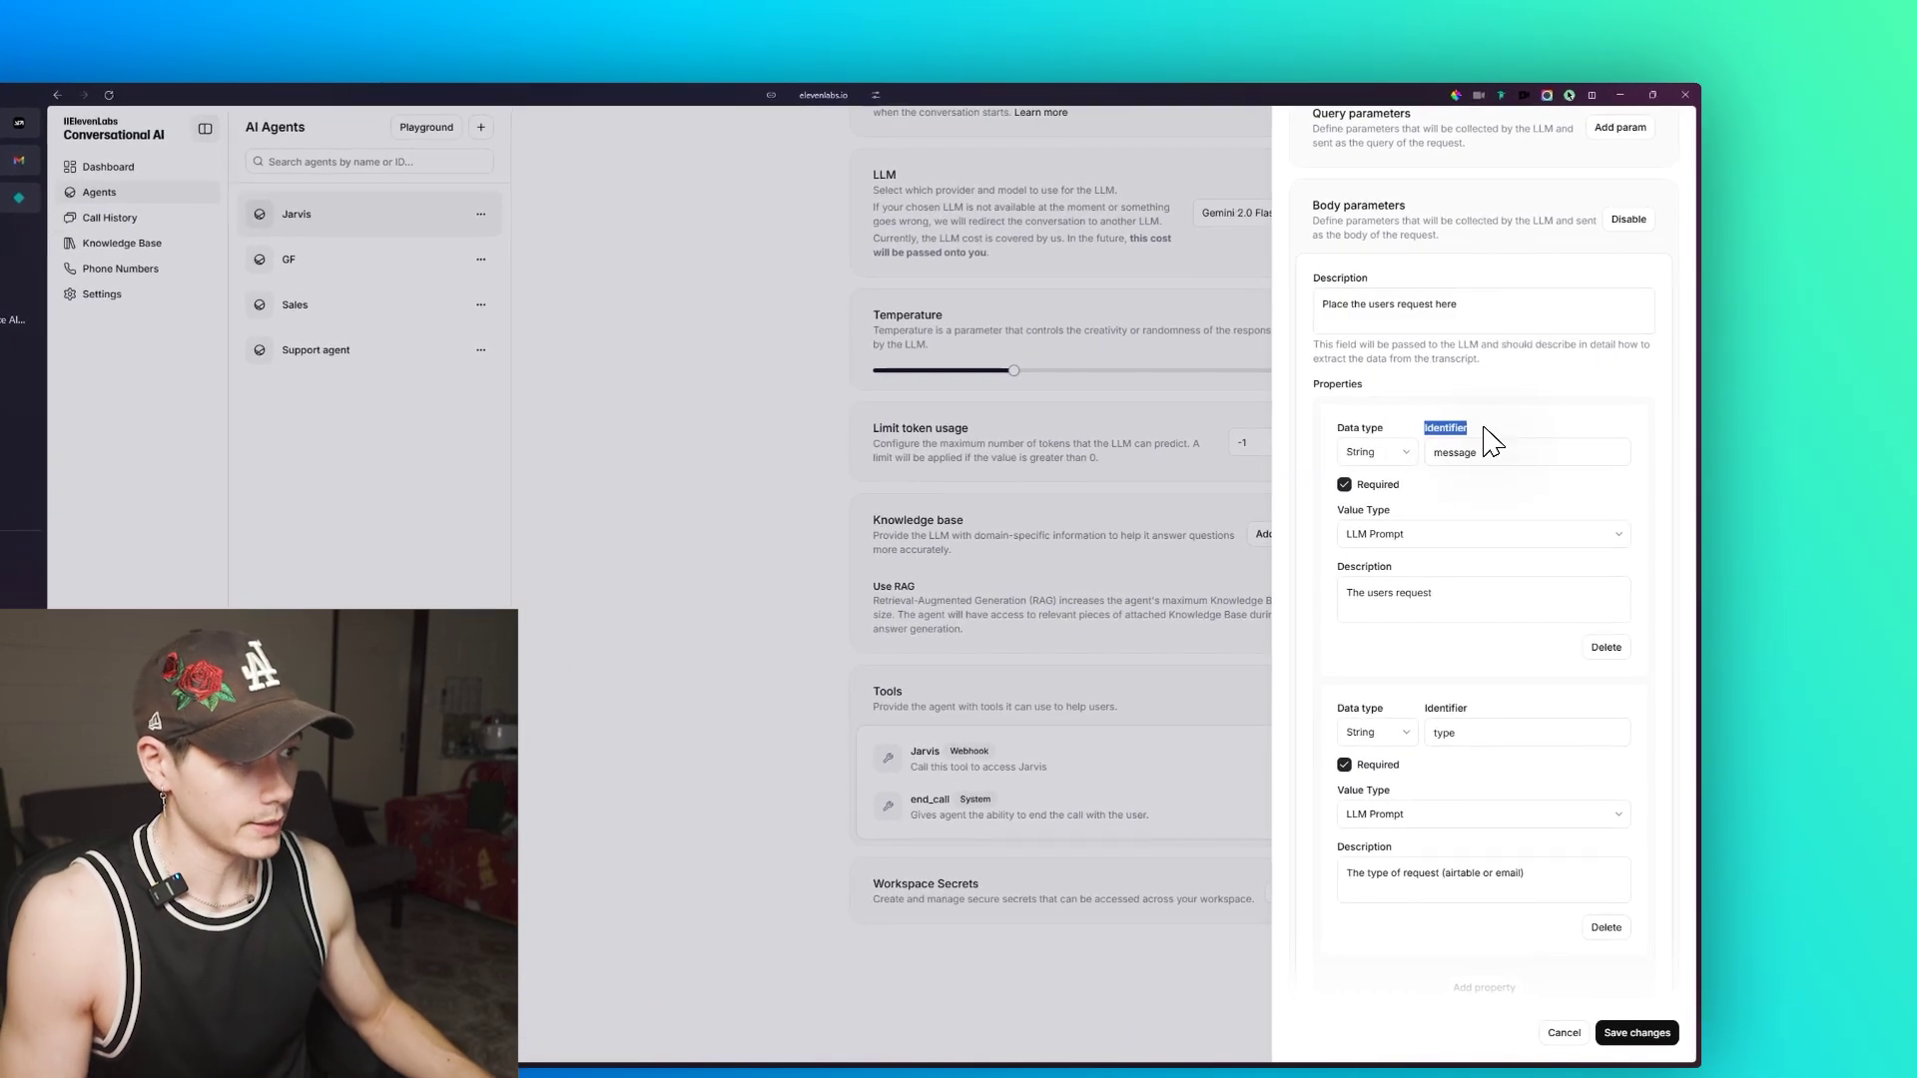
{"action": "left_click", "coordinate": [1483, 454]}
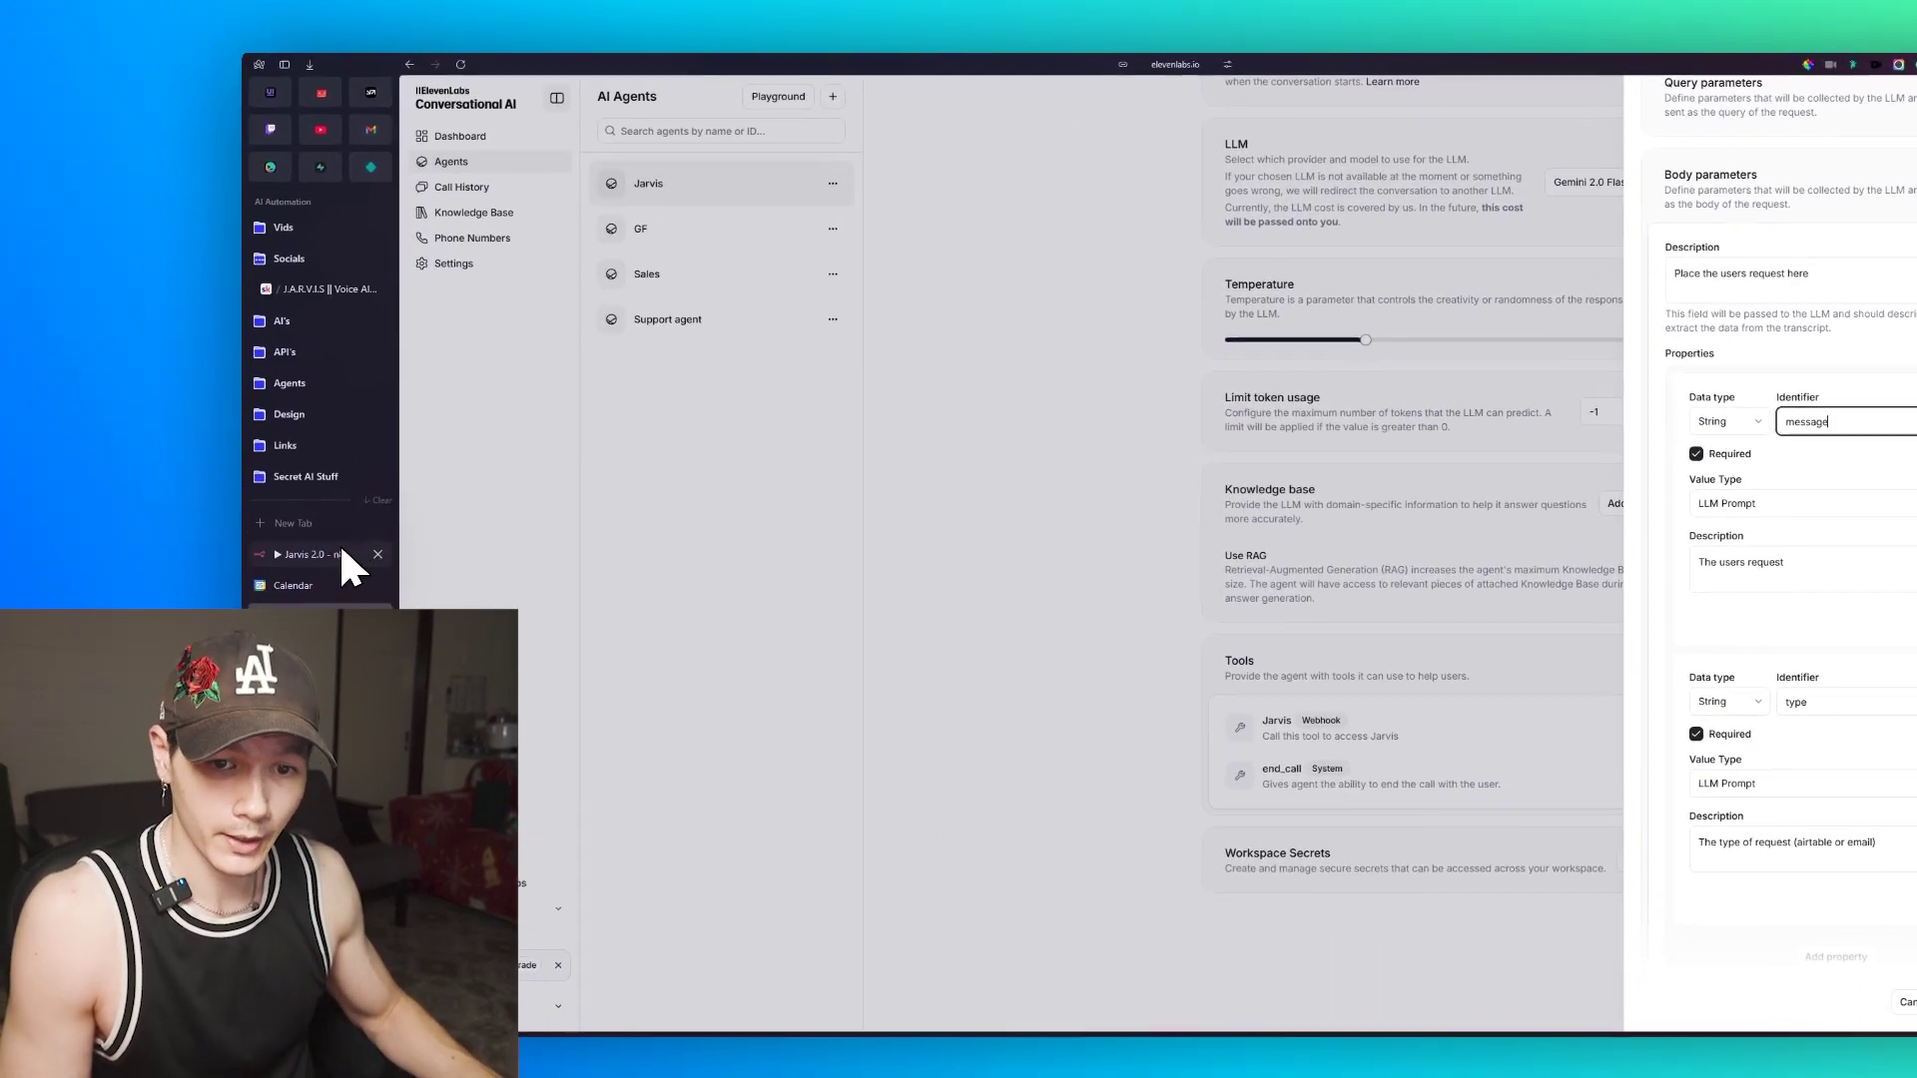
Step: Switch to the n8n workflow, open the Webhook1 node, and examine the message field in its output body
{"action": "left_click", "coordinate": [338, 542]}
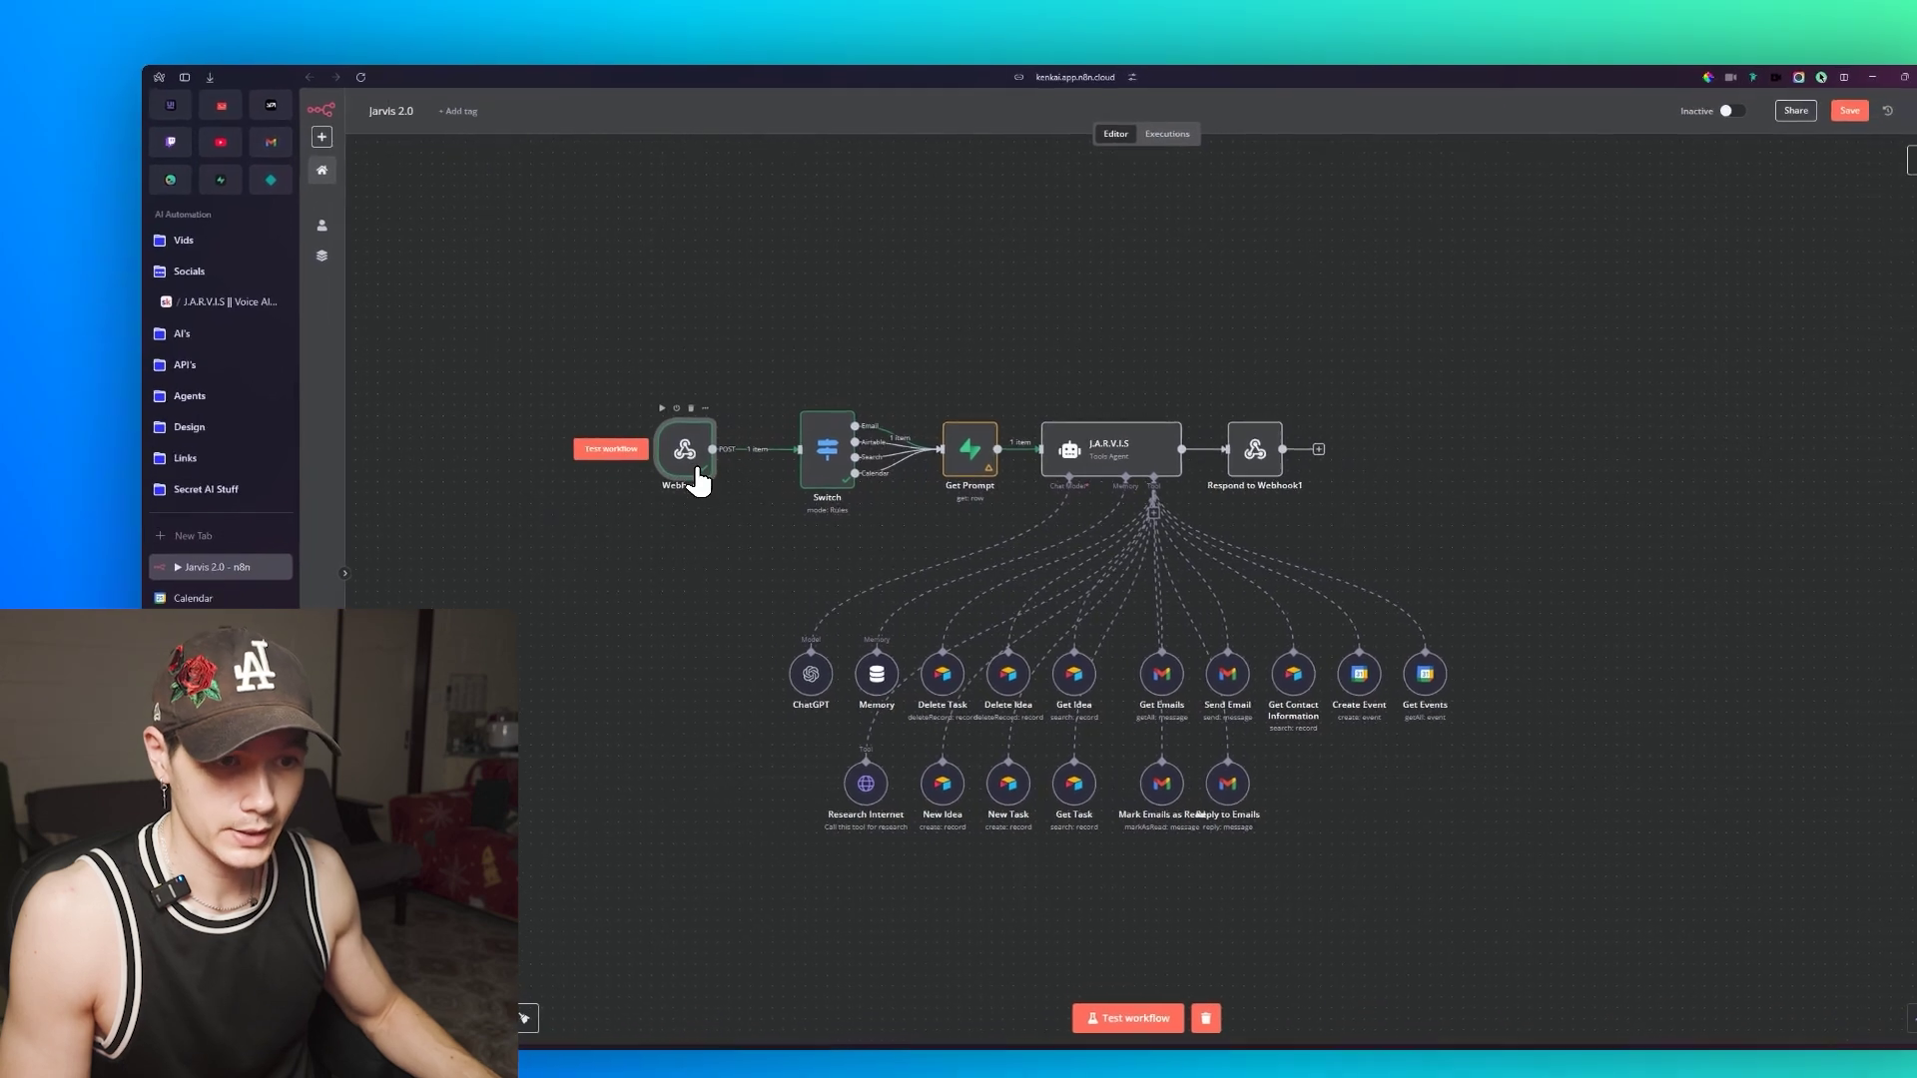
{"action": "double_click", "coordinate": [694, 467]}
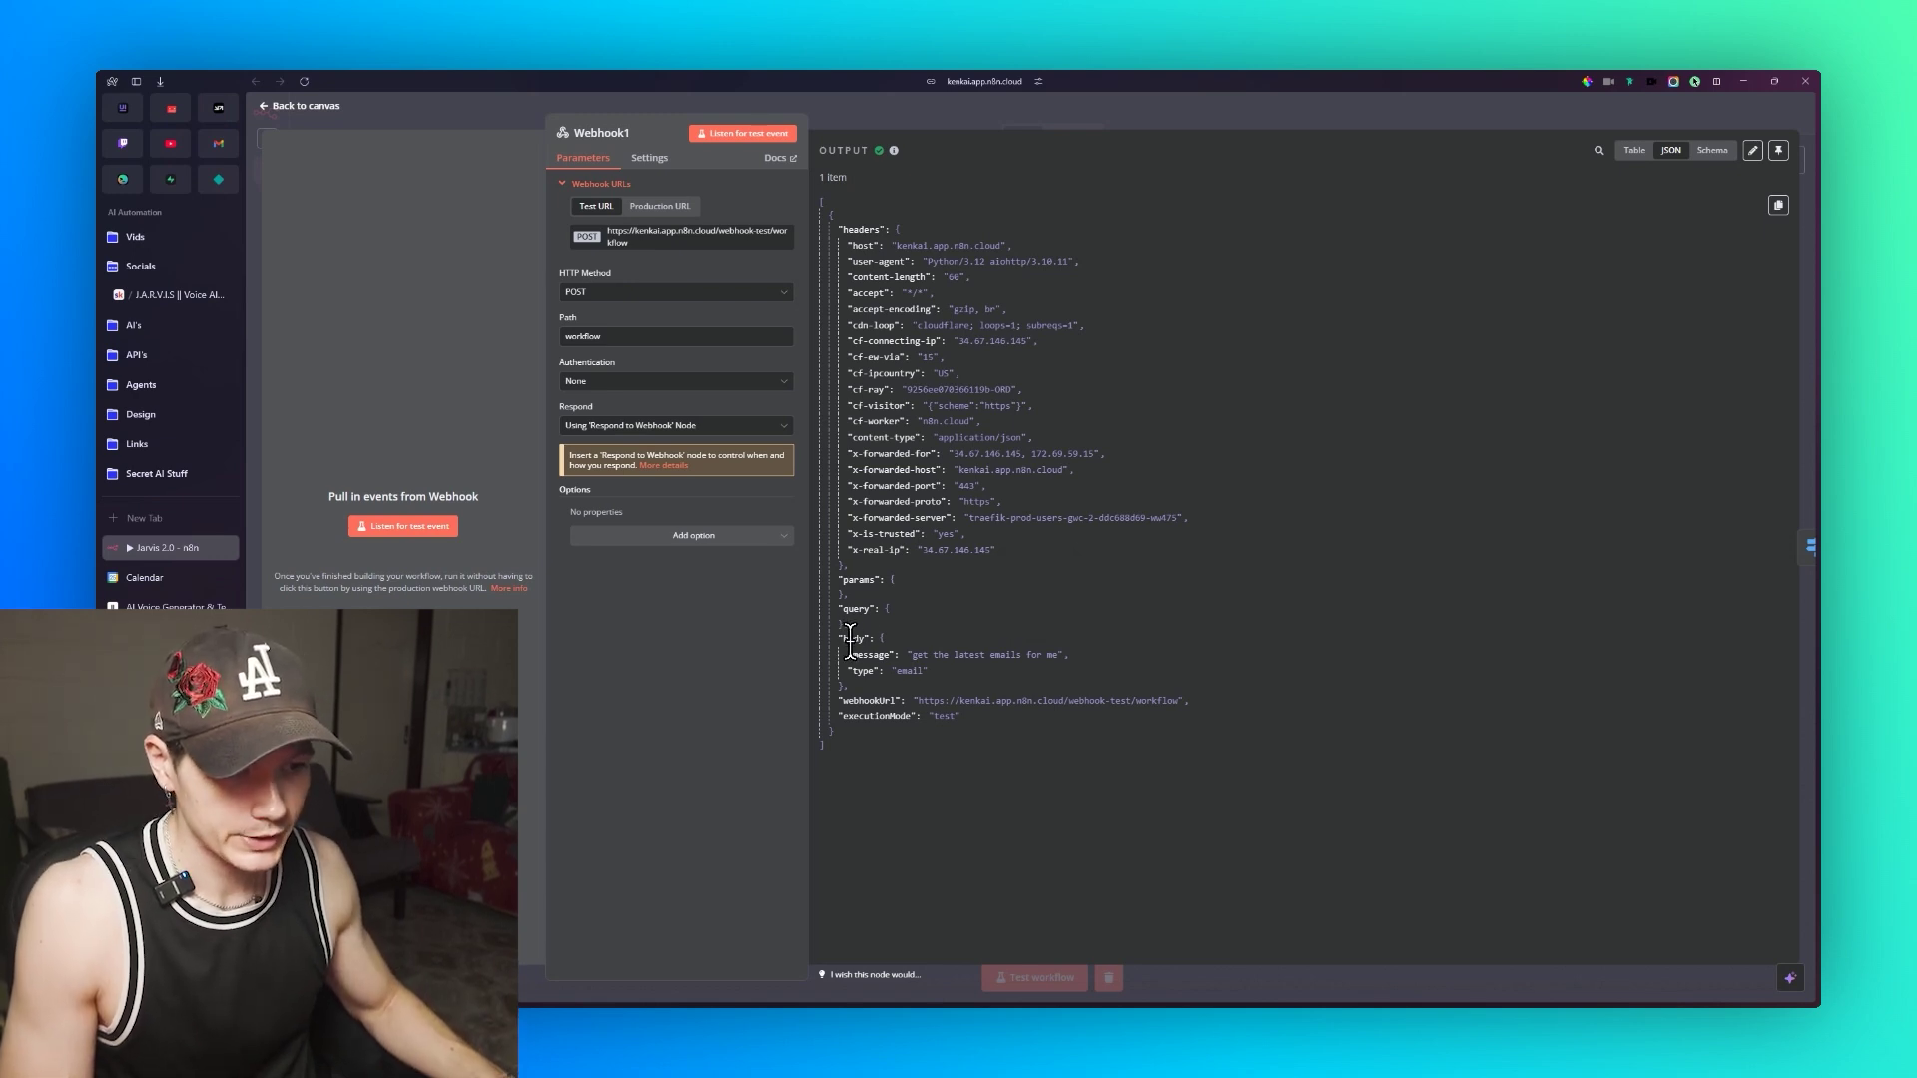
{"action": "left_click_drag", "start_coordinate": [850, 639], "coordinate": [916, 630]}
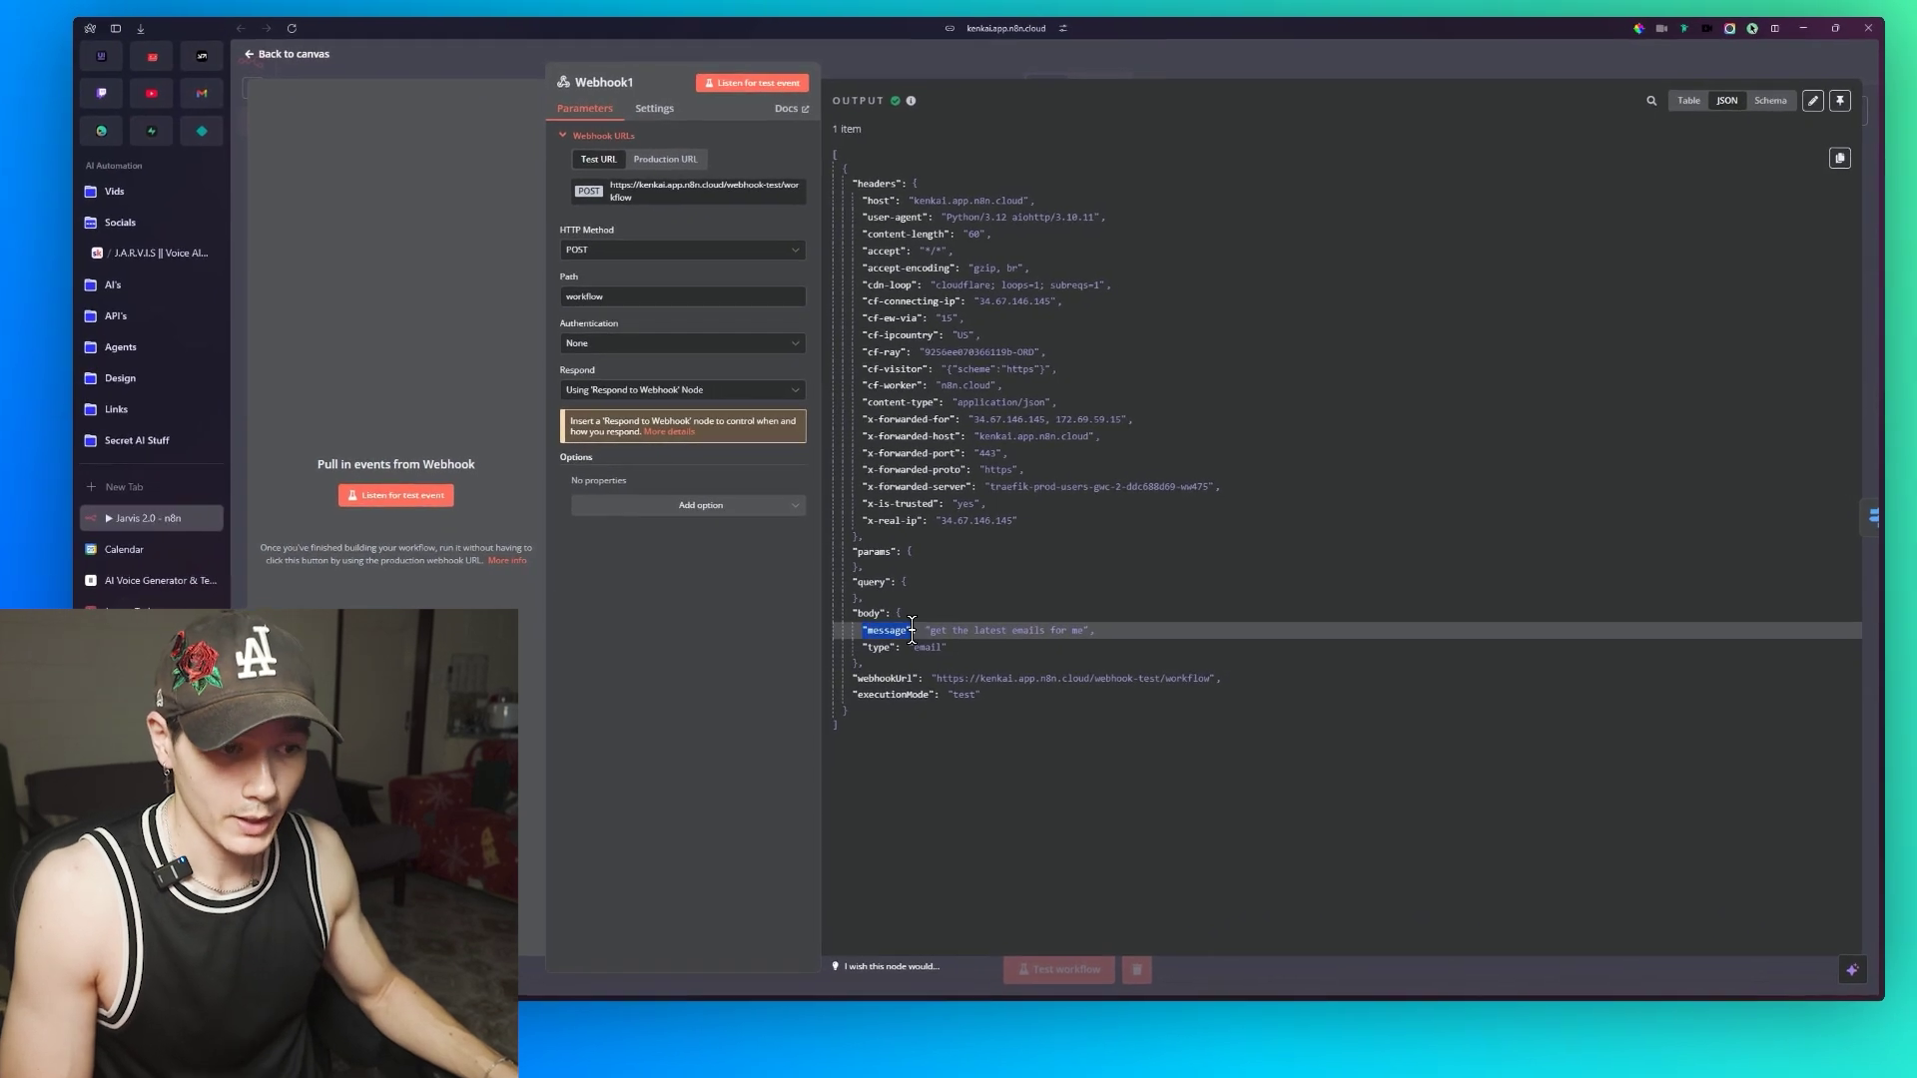
{"action": "left_click_drag", "start_coordinate": [926, 630], "coordinate": [1100, 635]}
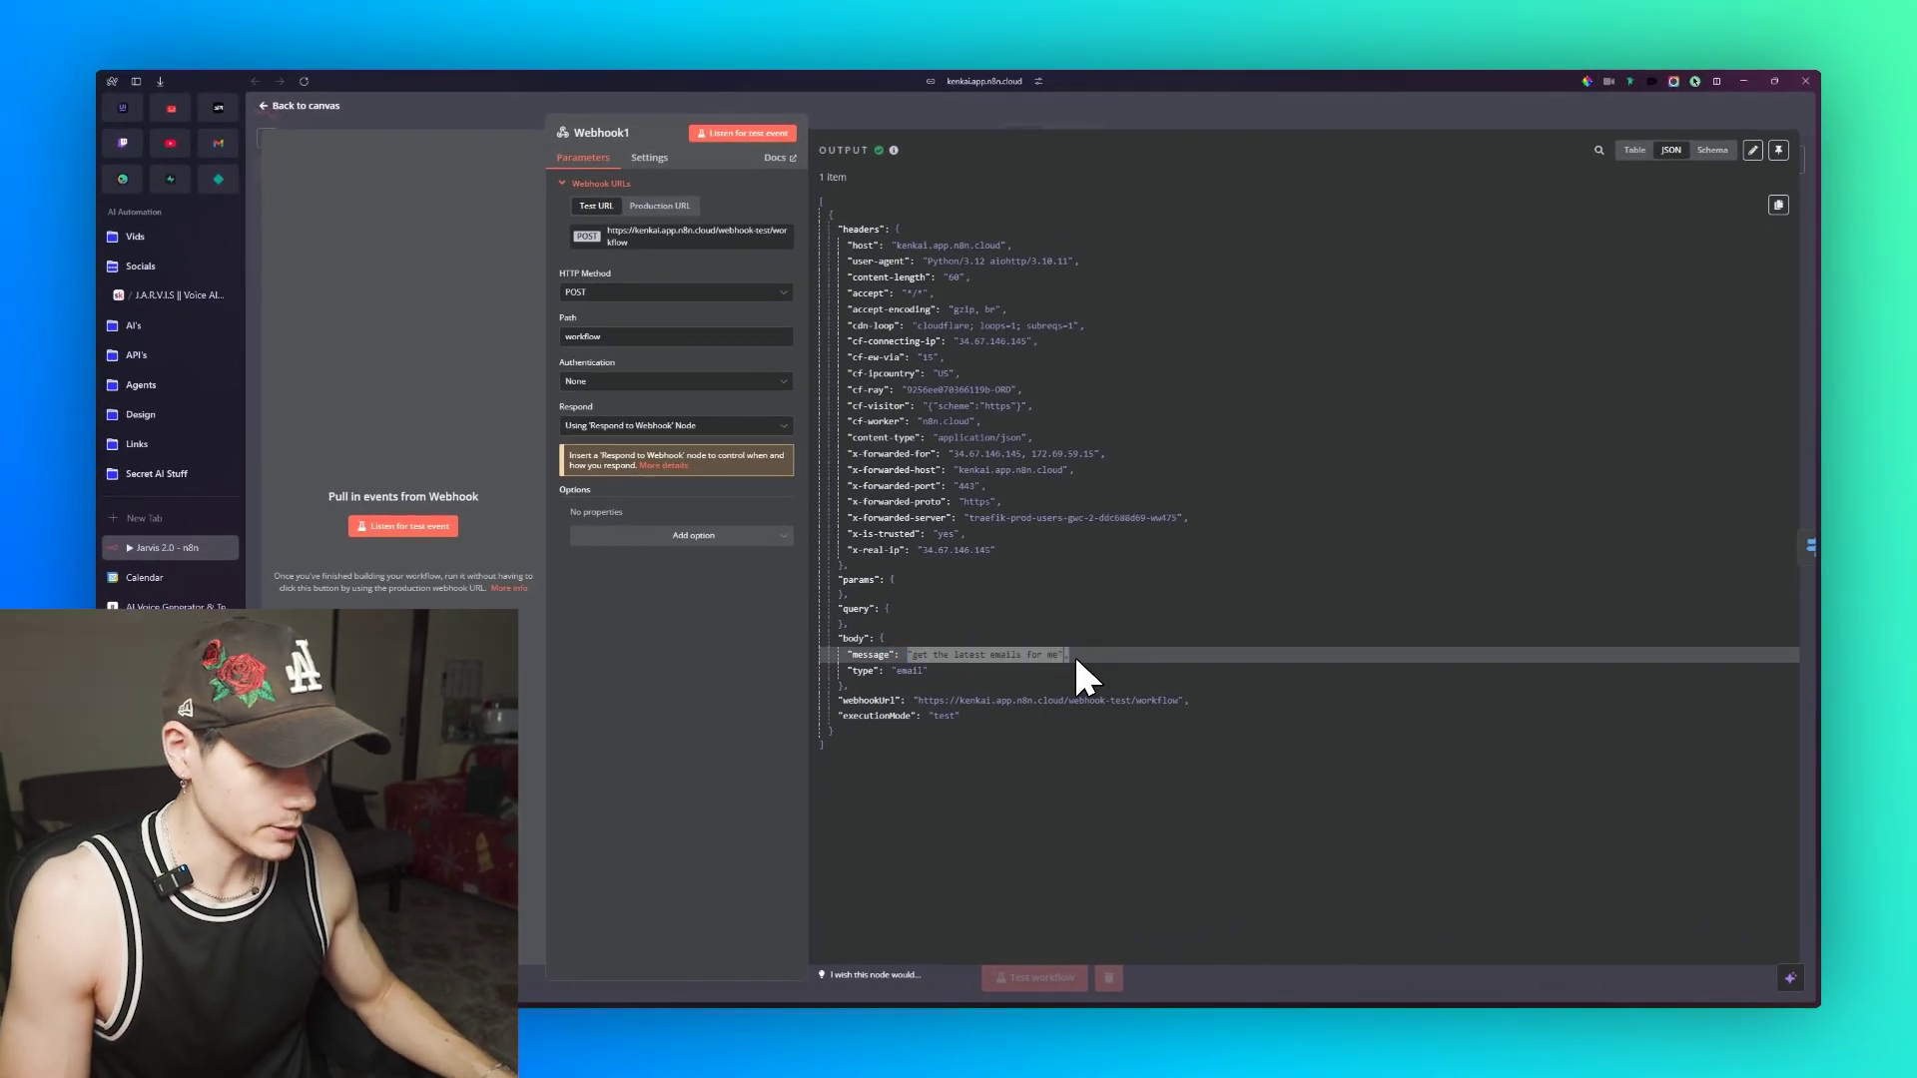
Step: Return to the Jarvis tool in ElevenLabs and review the message property's identifier and its description
{"action": "key", "text": "ctrl+Tab"}
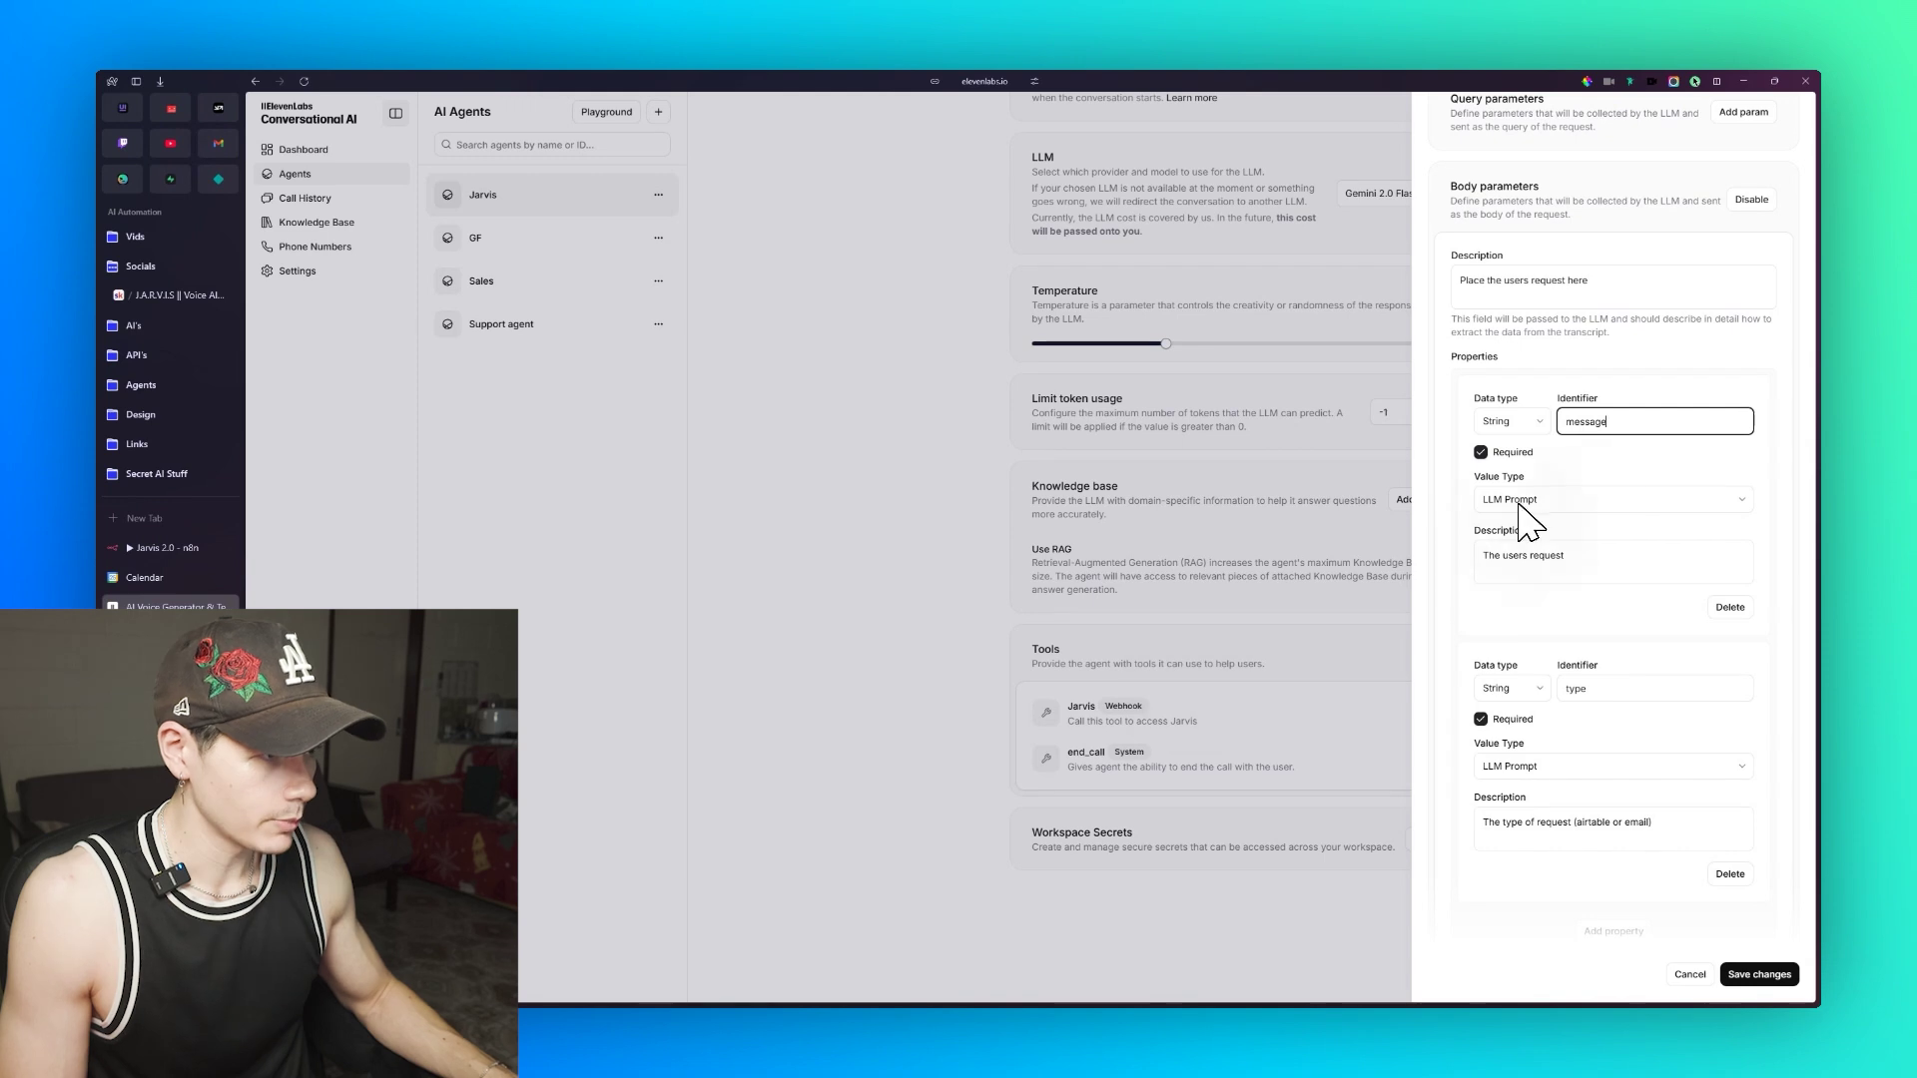
{"action": "double_click", "coordinate": [1642, 428]}
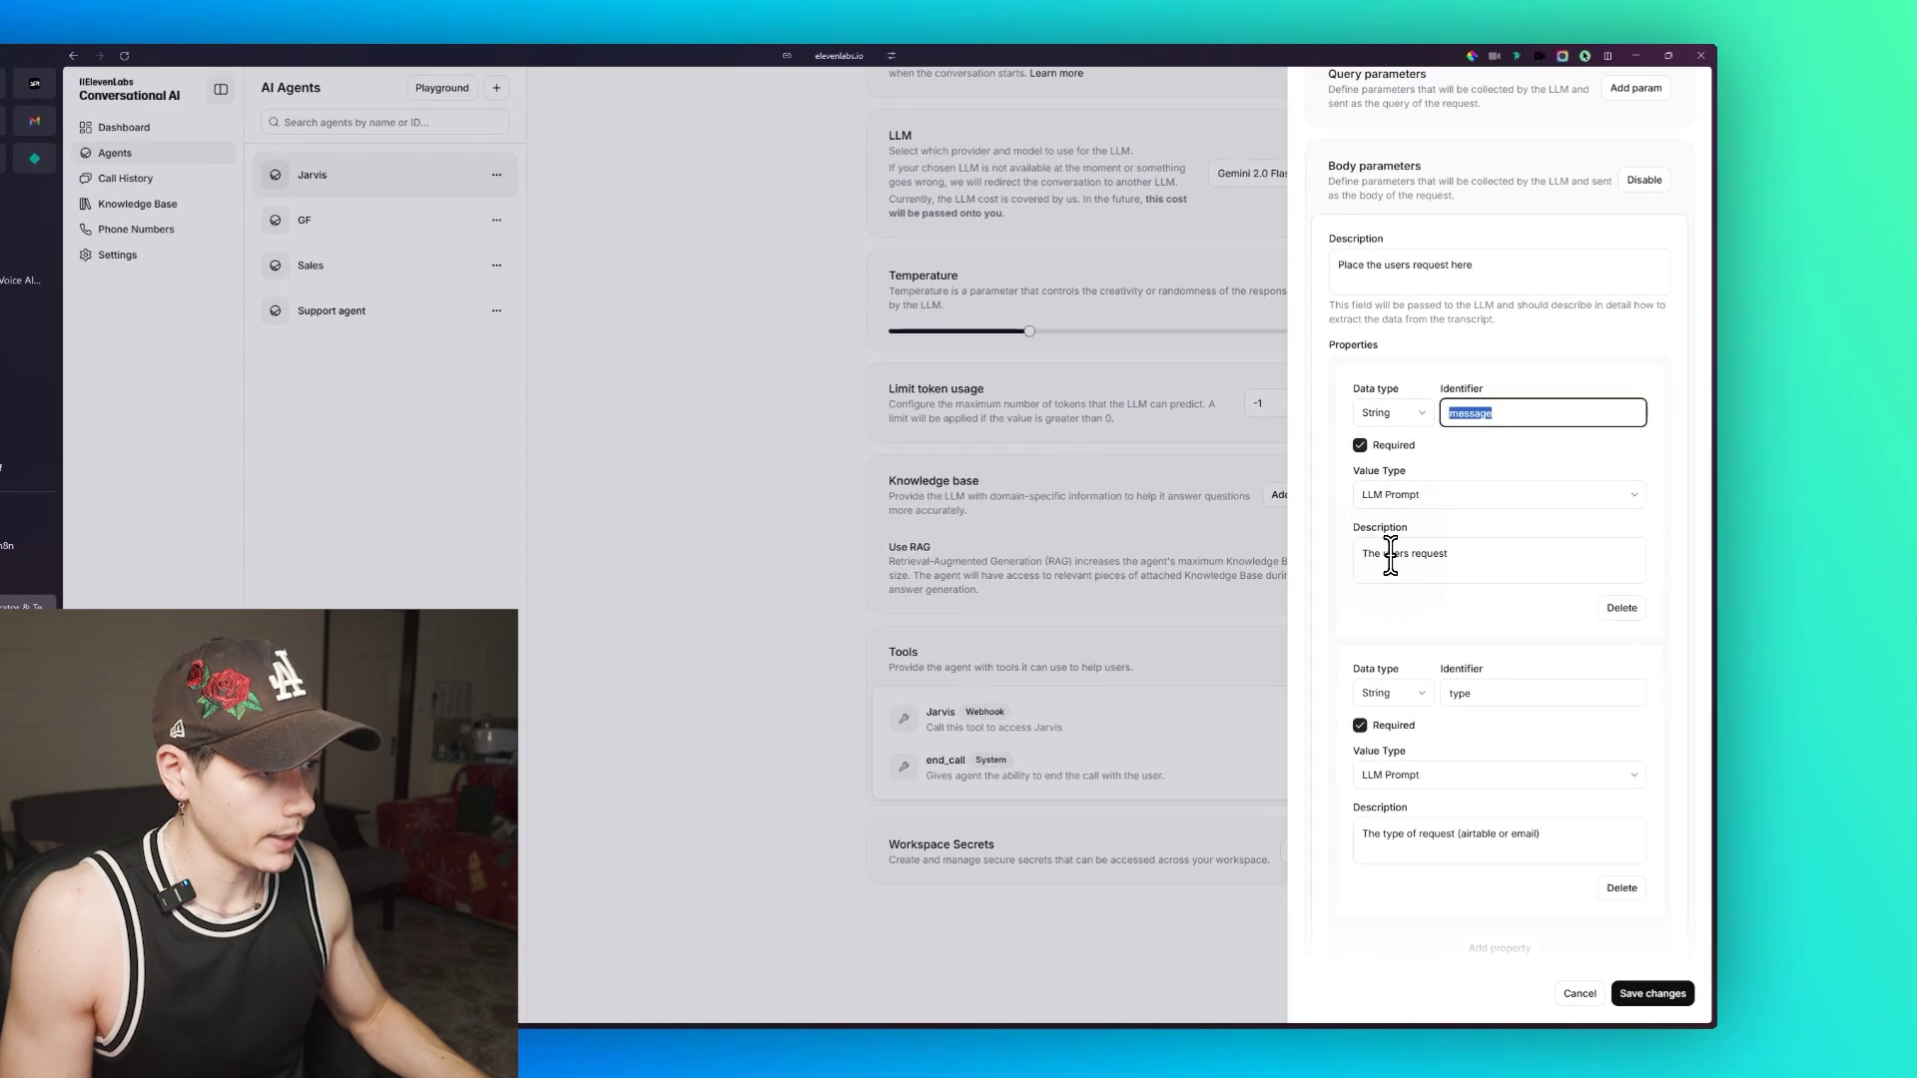
{"action": "left_click_drag", "start_coordinate": [1374, 554], "coordinate": [1460, 553]}
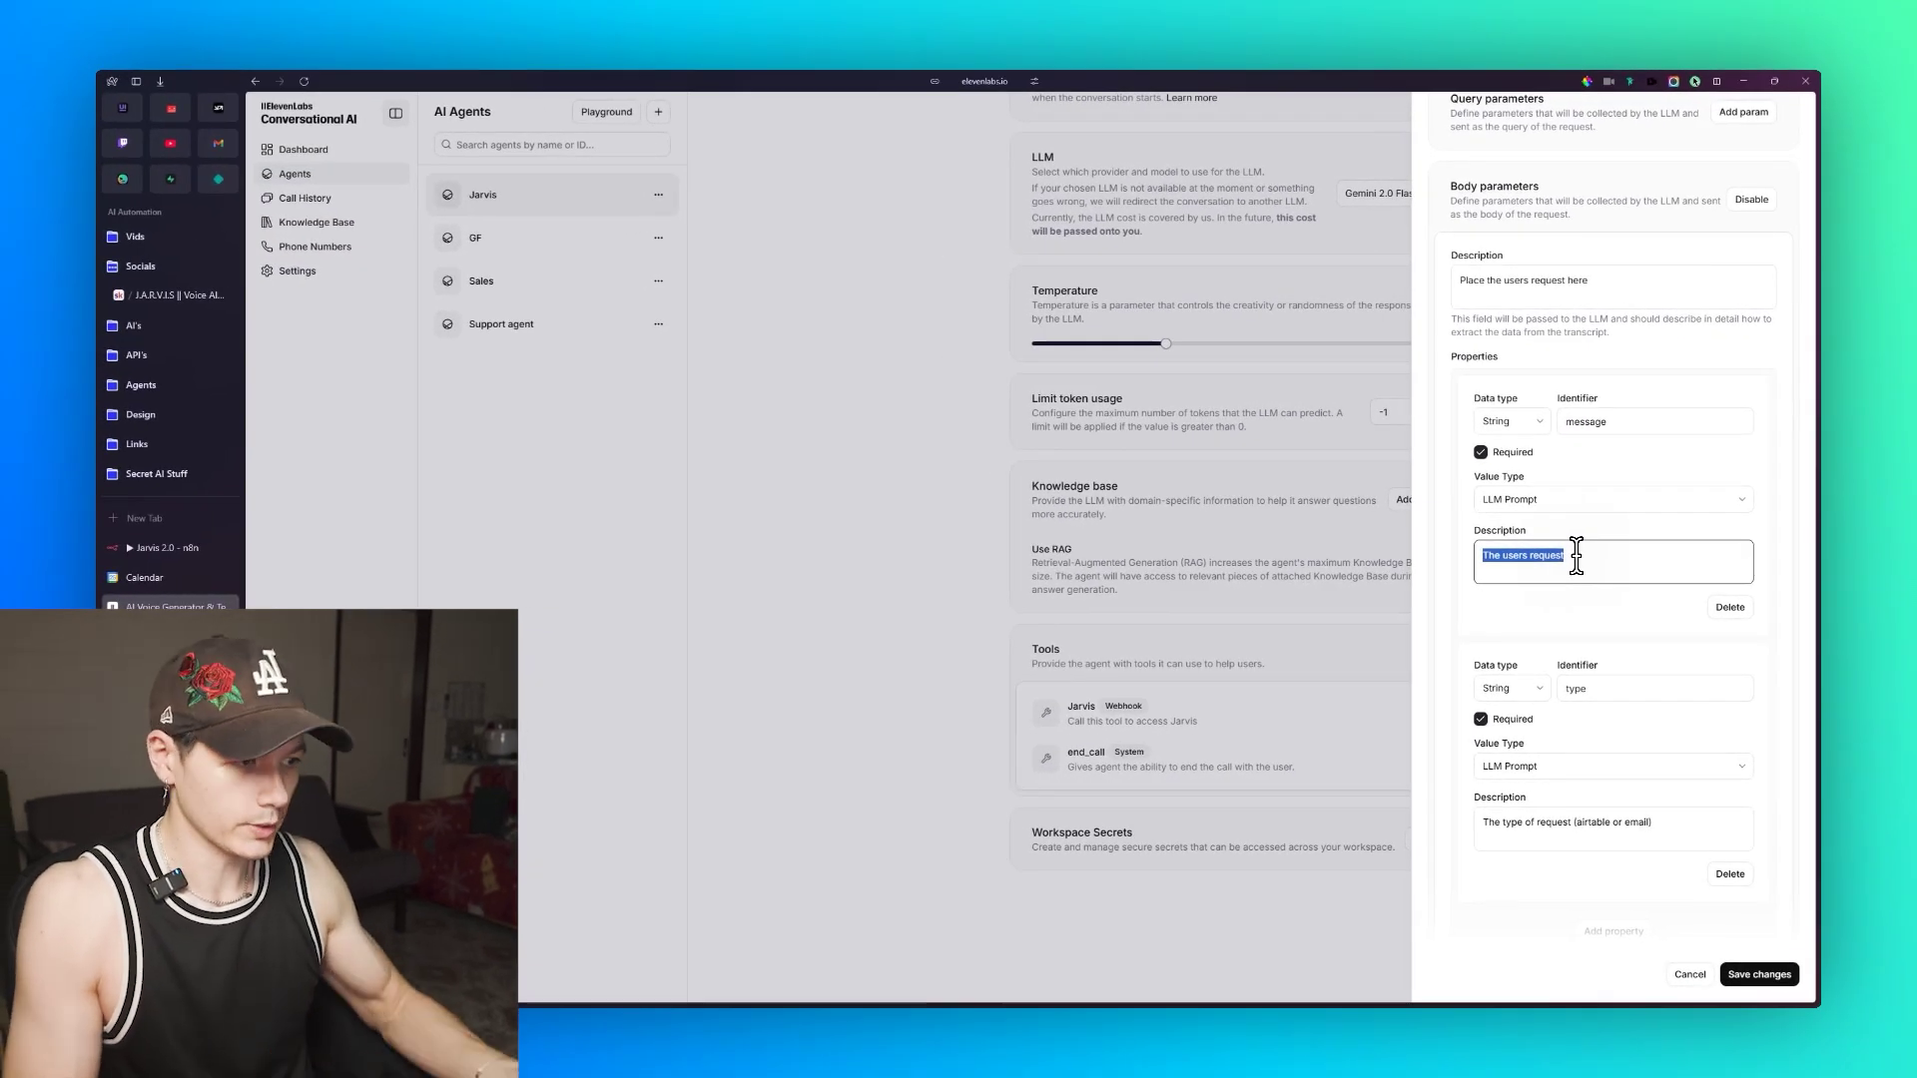
Step: Add research after email in the list of request types in the type property's description
{"action": "scroll", "coordinate": [1637, 534], "scroll_direction": "down", "scroll_amount": 2}
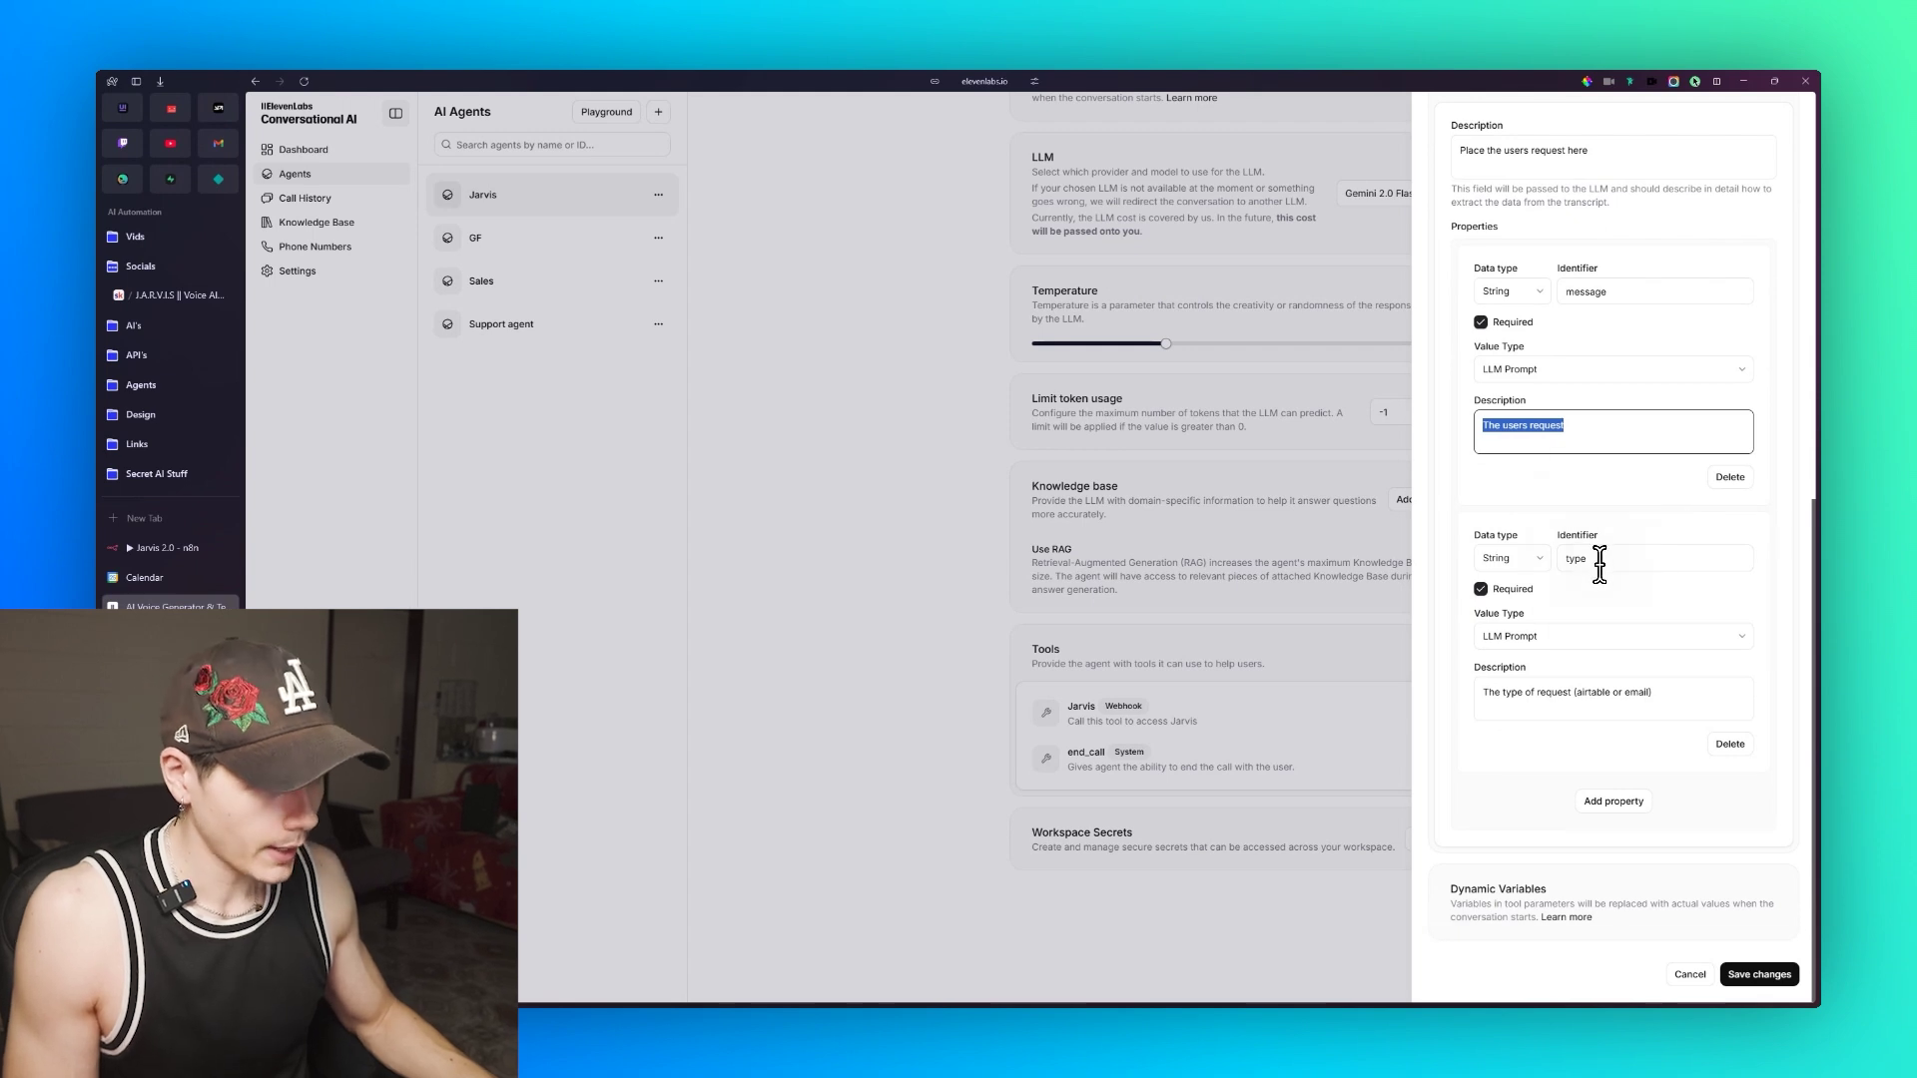
{"action": "left_click", "coordinate": [1506, 697]}
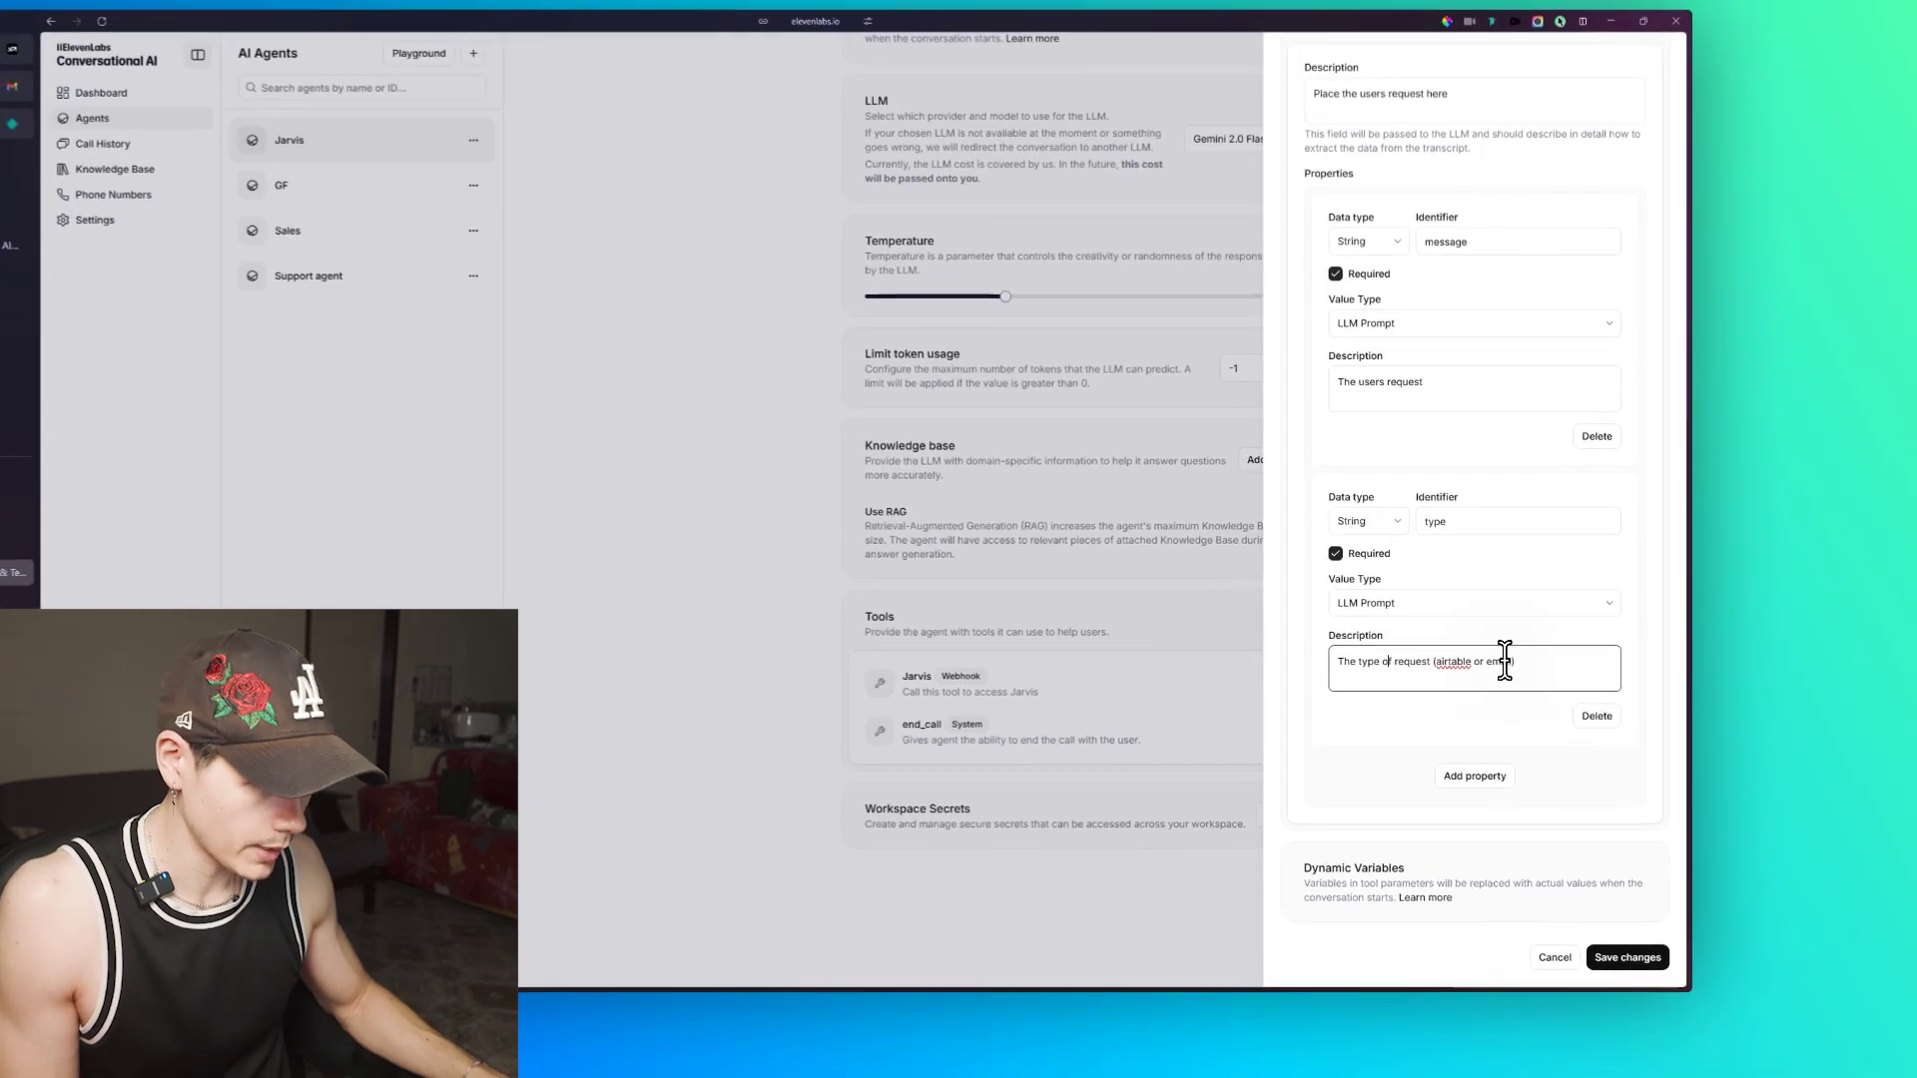
{"action": "type", "text": ", resea"}
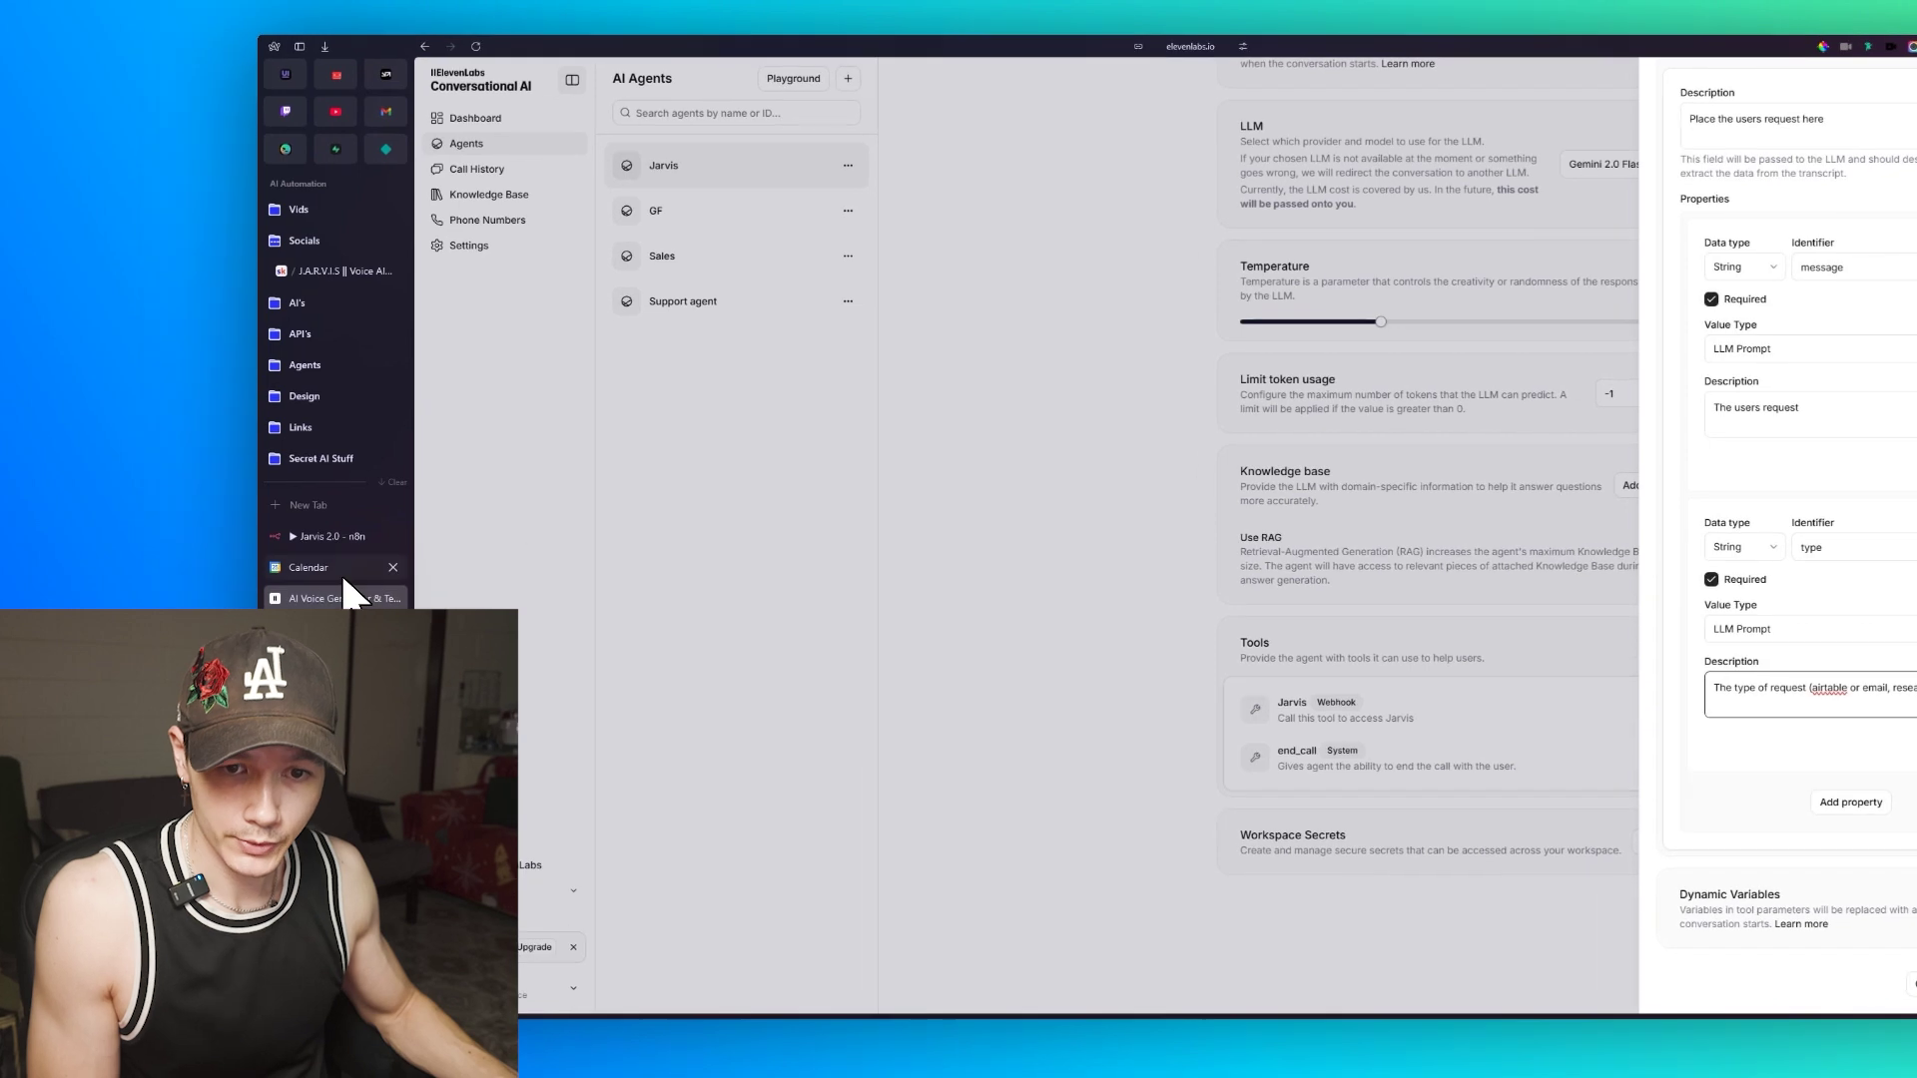
Step: Switch to the n8n workflow and examine the type field in the Webhook1 output body, then return to the canvas
{"action": "left_click", "coordinate": [176, 548]}
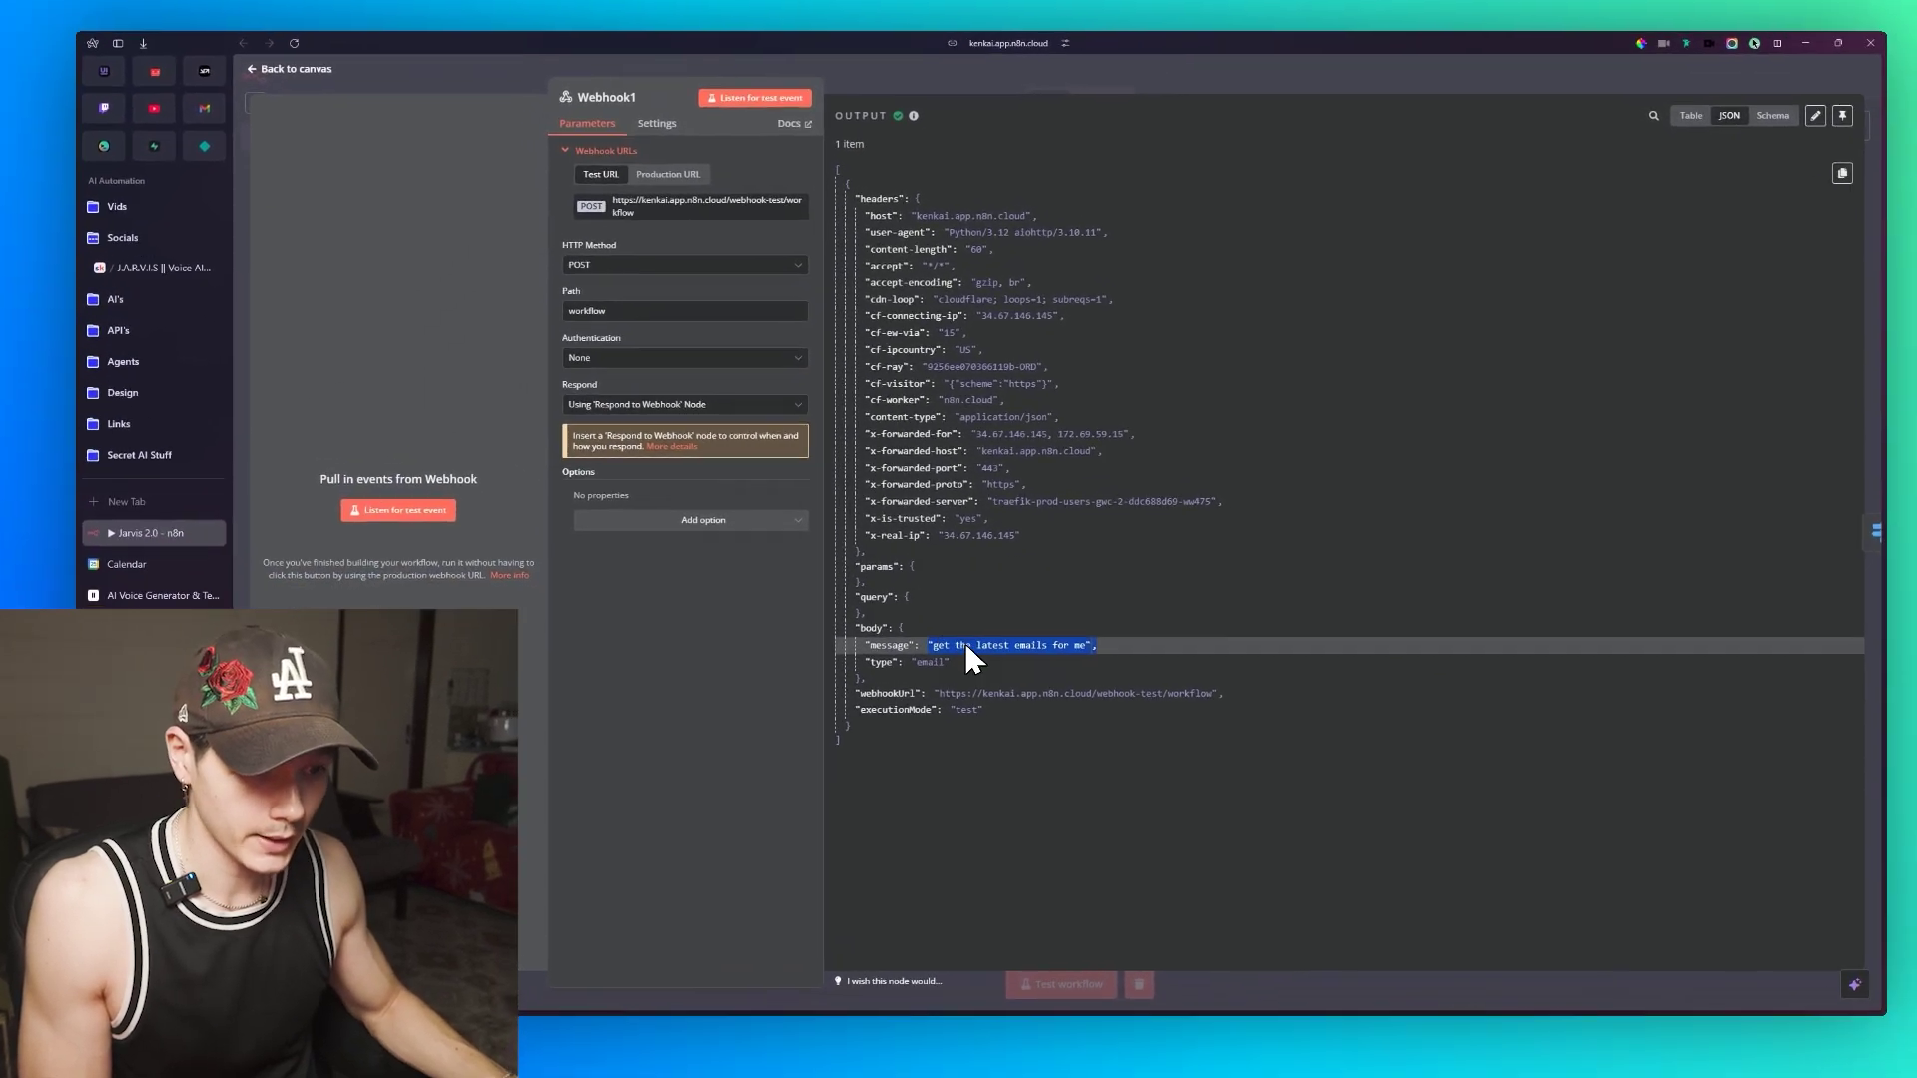
{"action": "left_click", "coordinate": [1087, 673]}
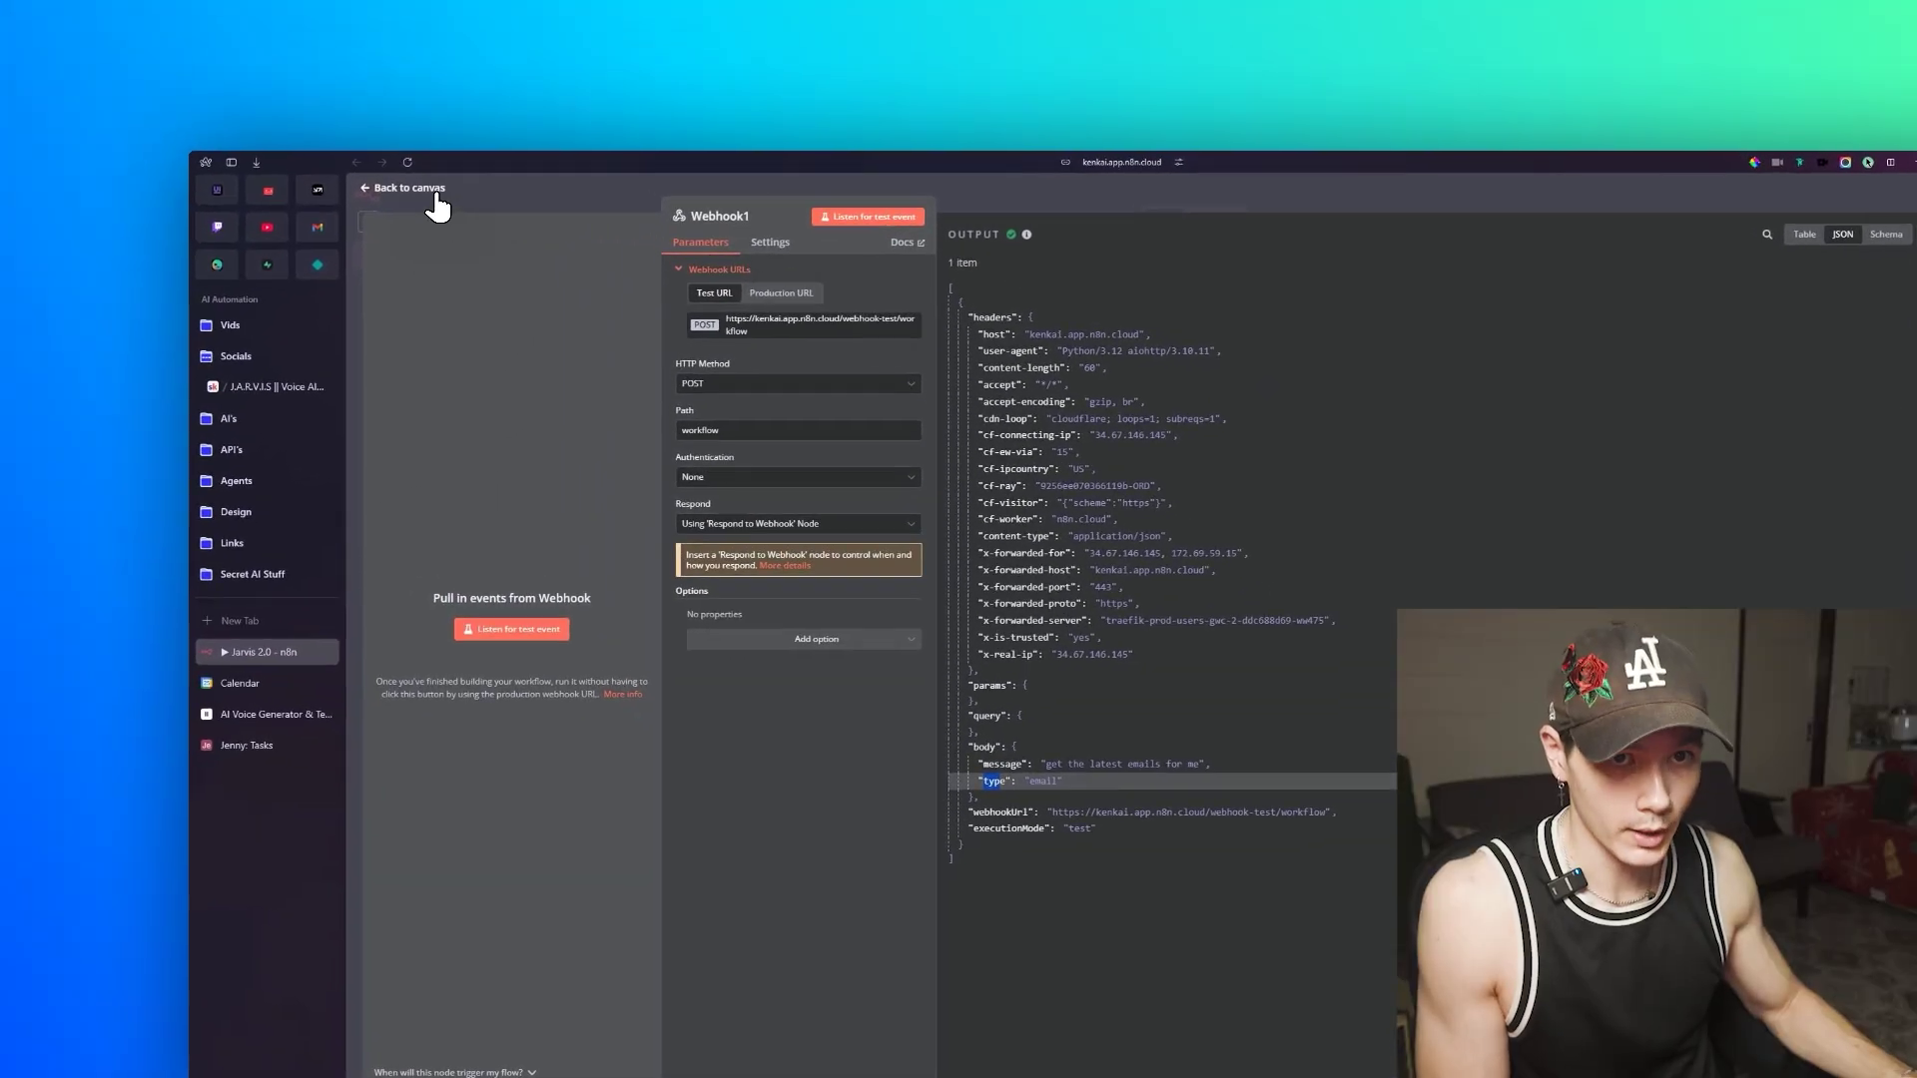
{"action": "left_click", "coordinate": [294, 49]}
Step: Examine the routing rules in the Switch node and the type condition in the Get Prompt node
{"action": "double_click", "coordinate": [831, 511]}
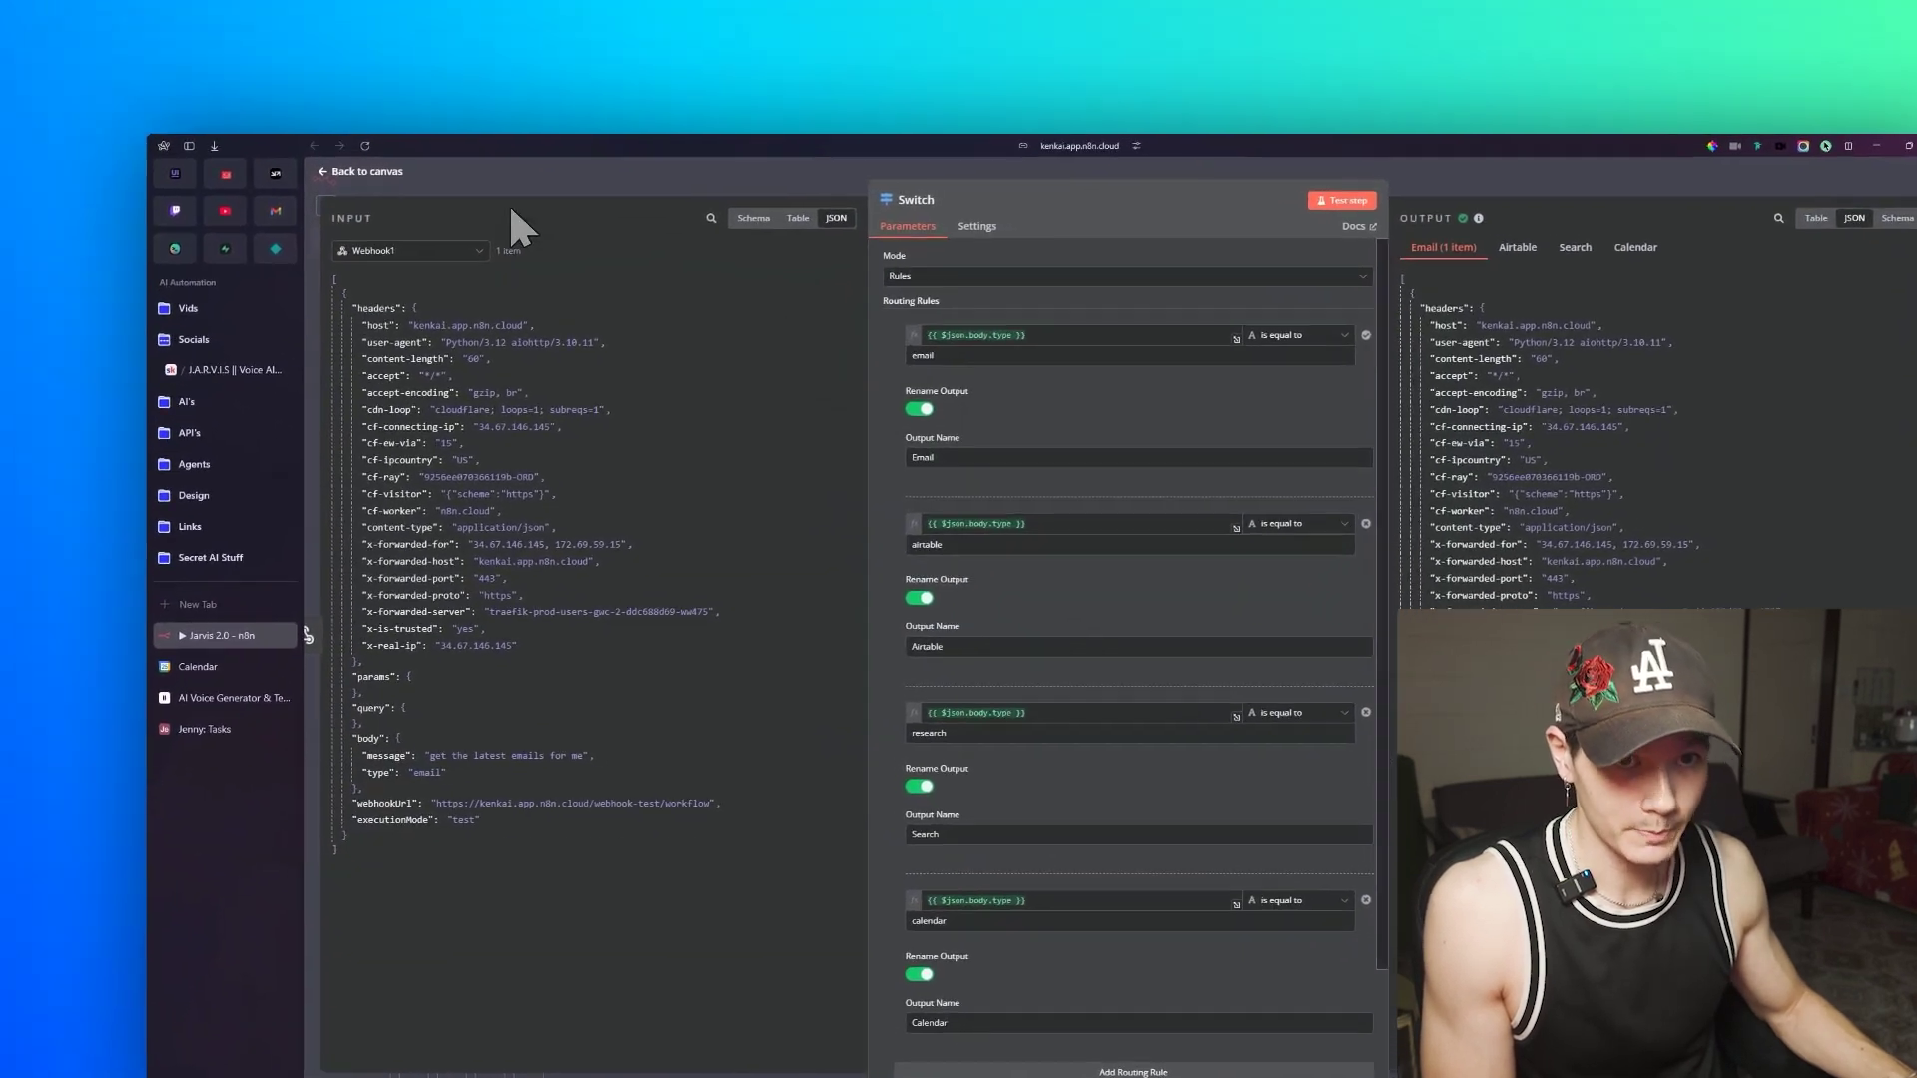
{"action": "left_click", "coordinate": [290, 135]}
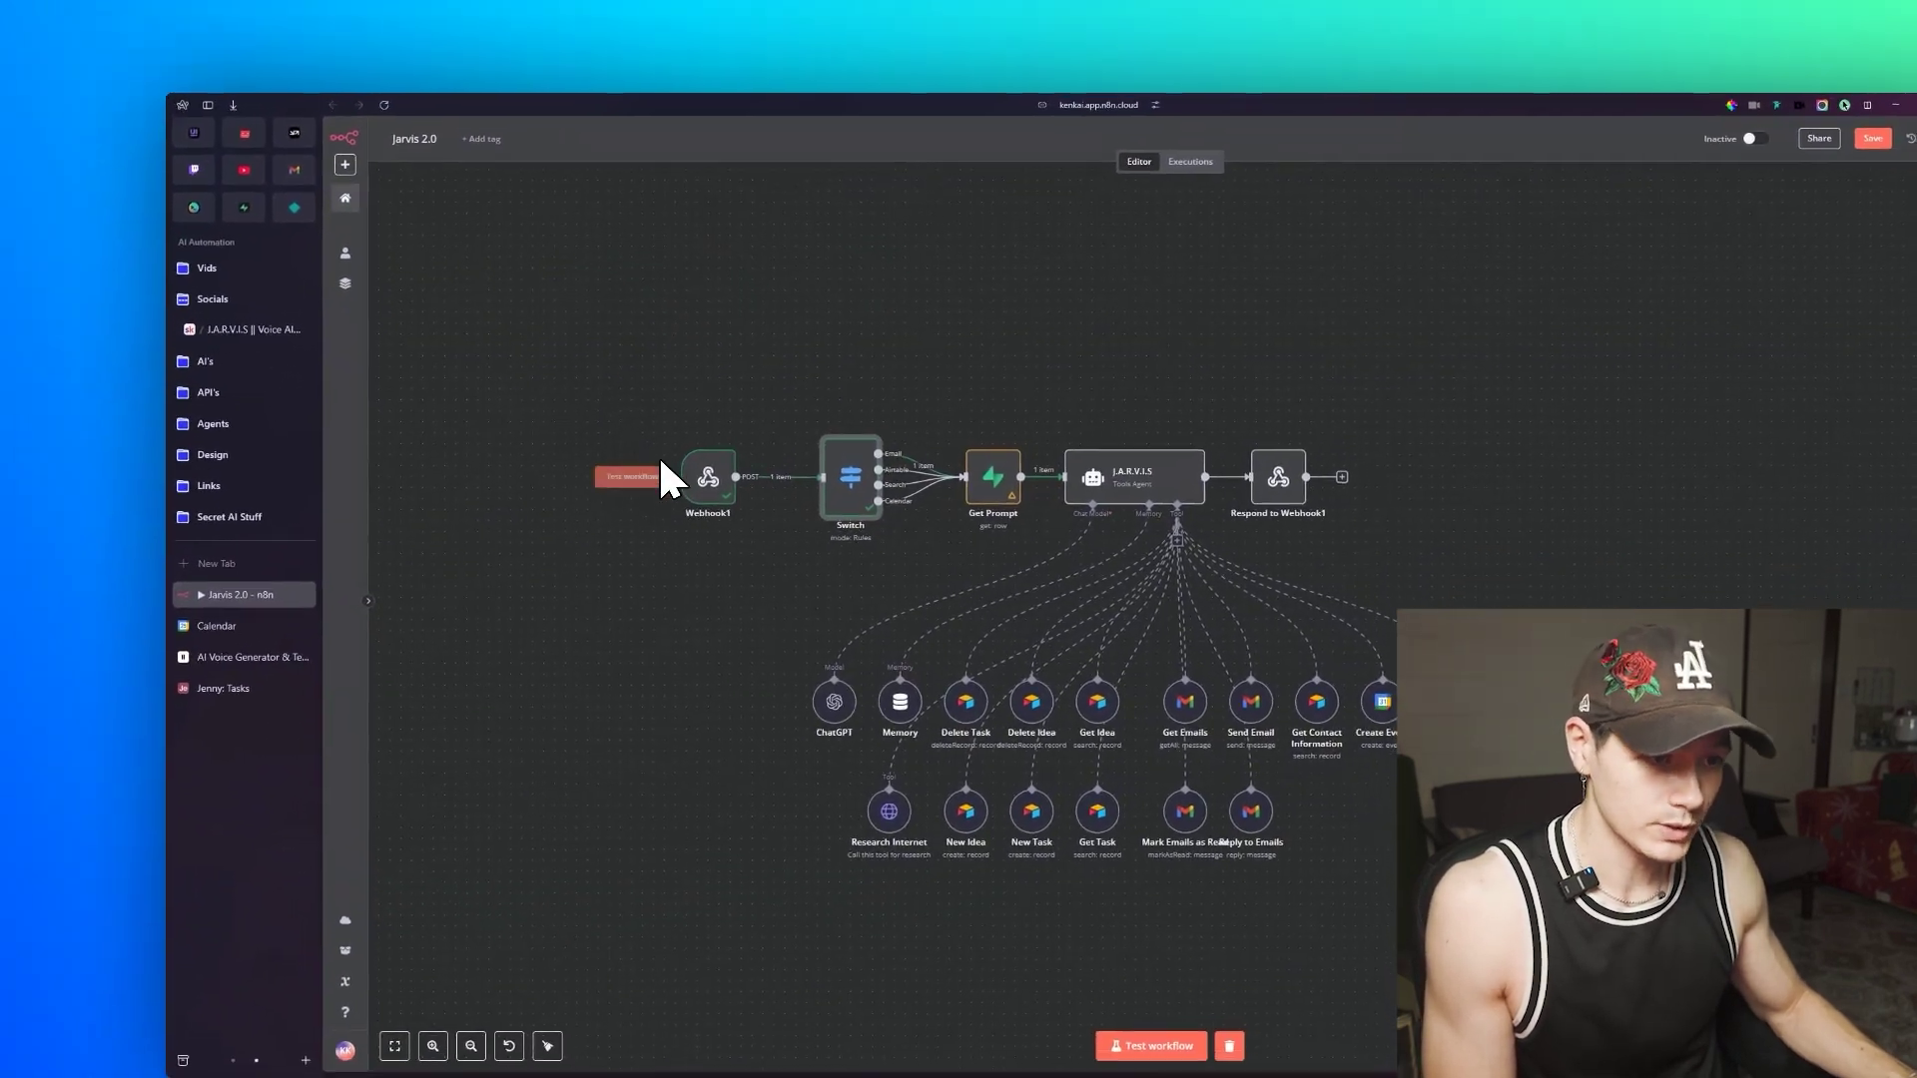
{"action": "double_click", "coordinate": [921, 465]}
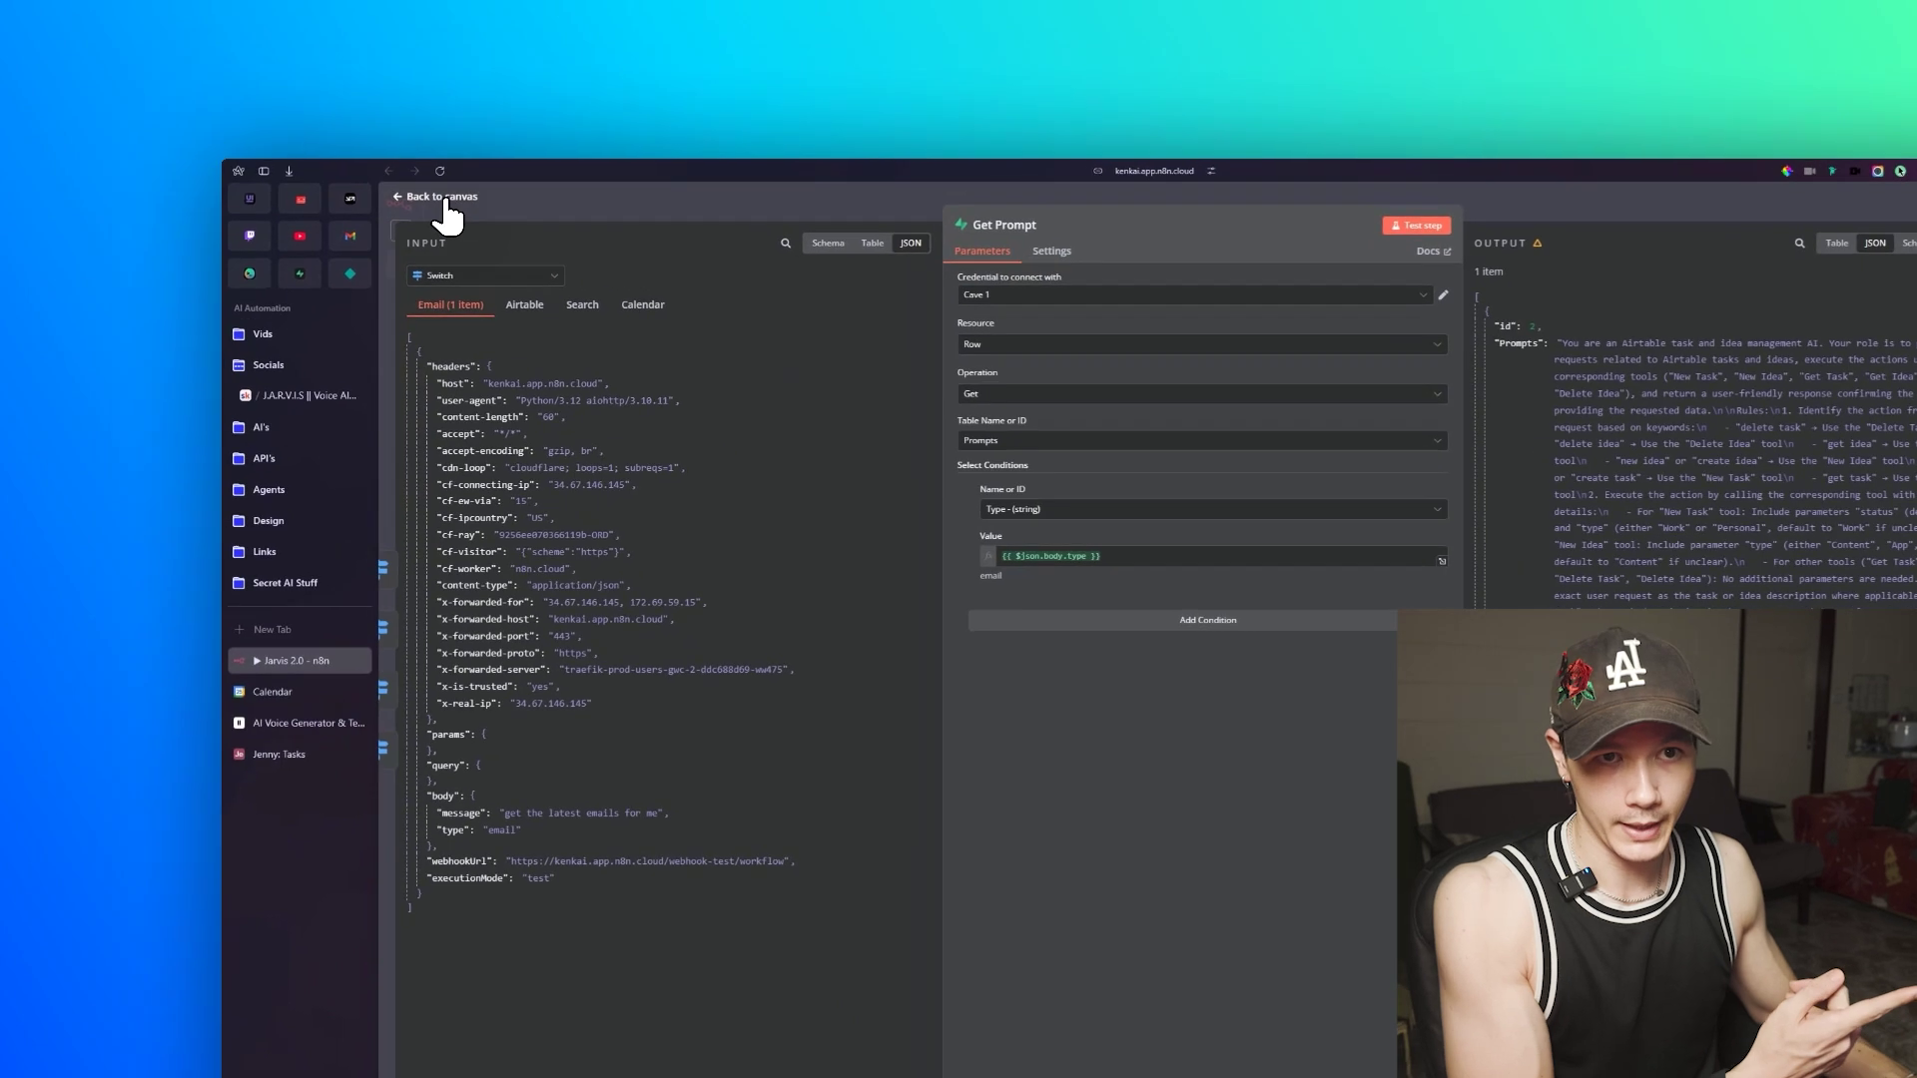
{"action": "left_click", "coordinate": [444, 199]}
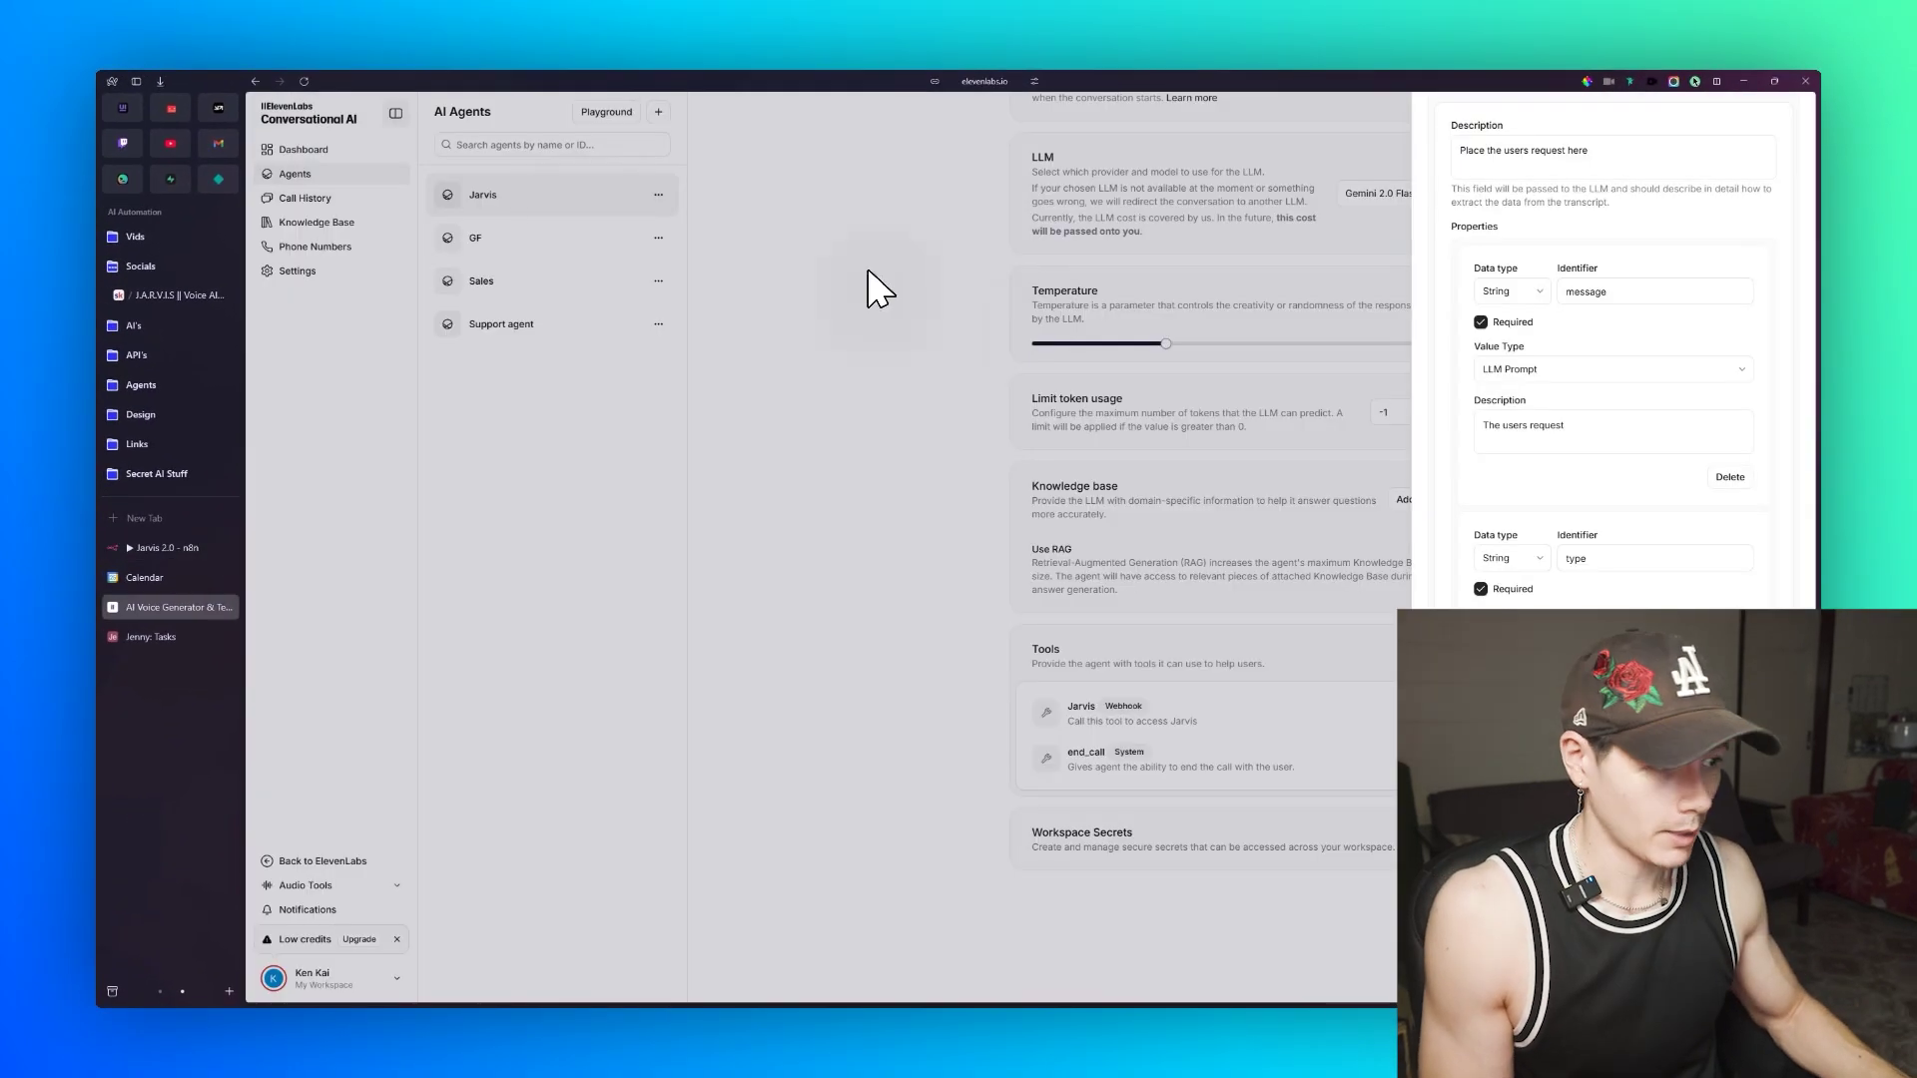
Step: Return to ElevenLabs, leave the Jarvis tool's settings, and review the voice selected for the Jarvis agent
{"action": "scroll", "coordinate": [1541, 274], "scroll_direction": "up", "scroll_amount": 8}
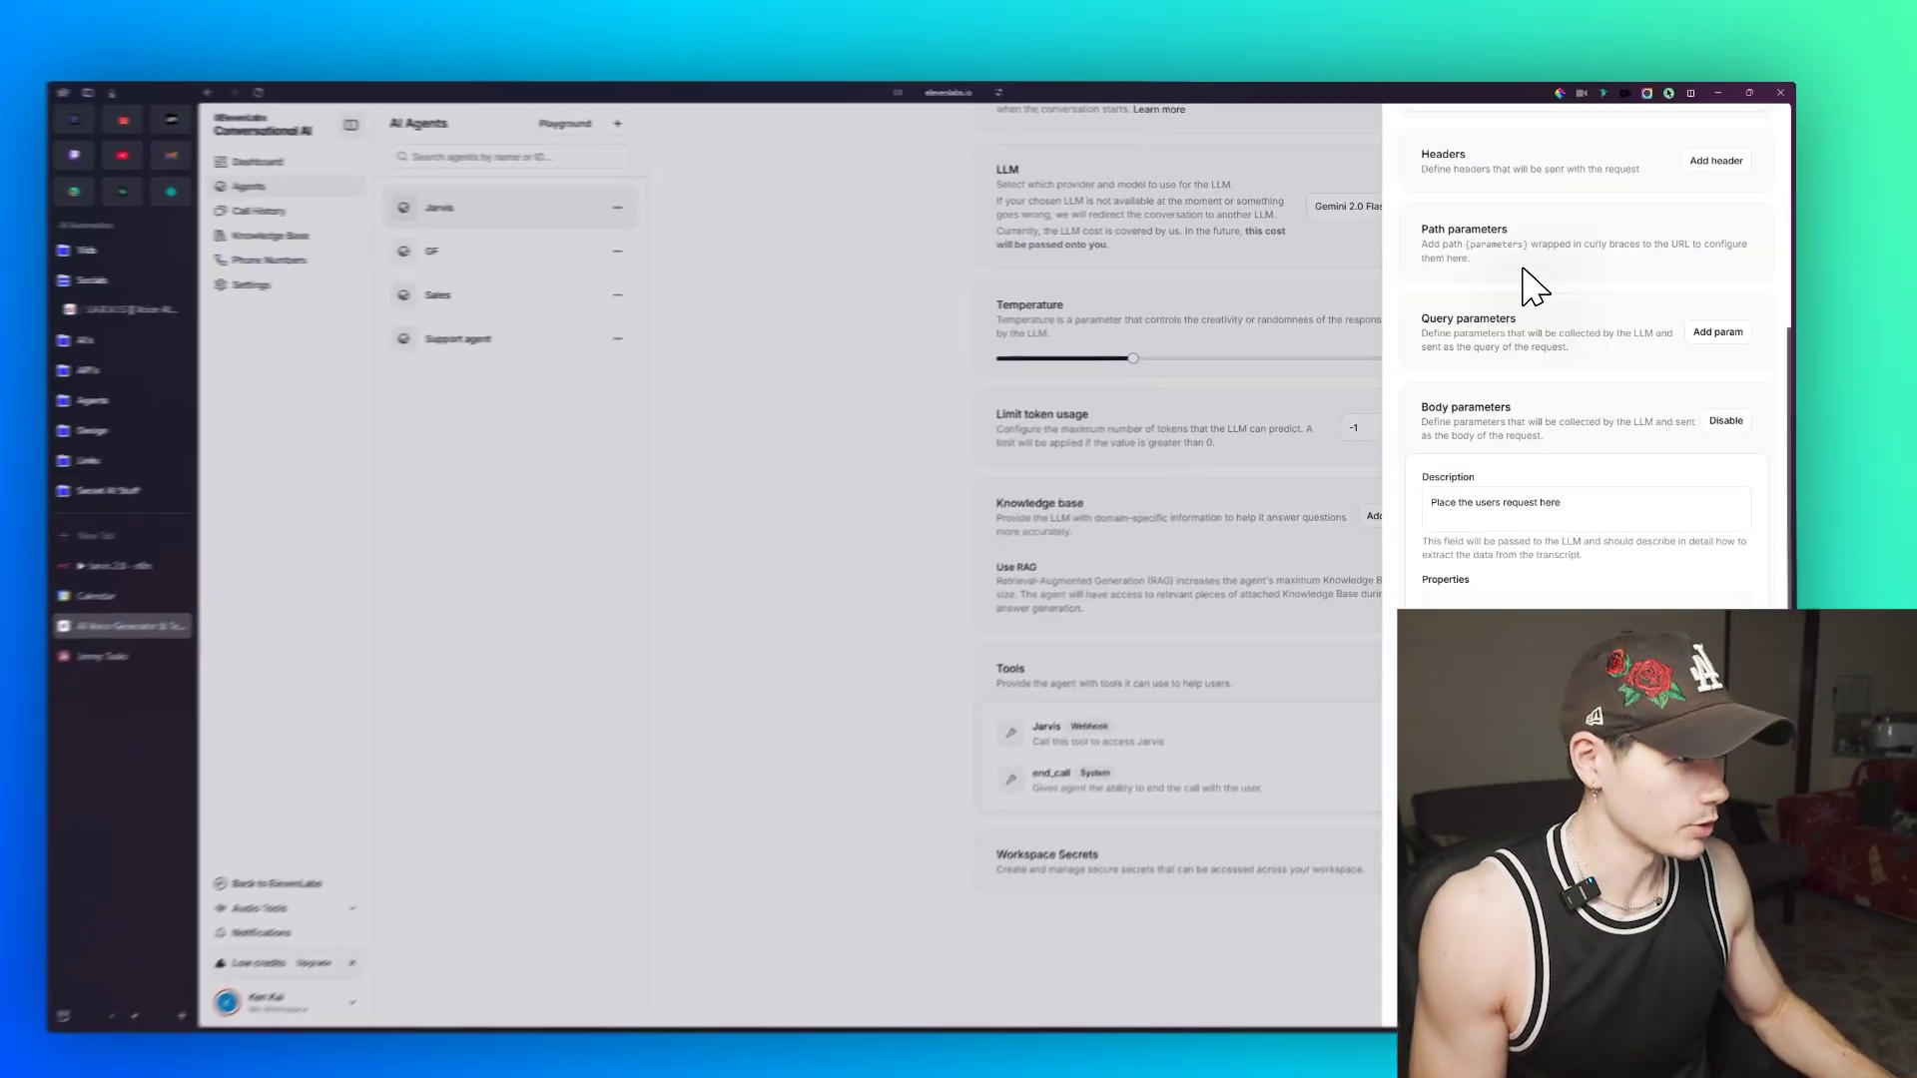
{"action": "left_click", "coordinate": [1682, 973]}
{"action": "scroll", "coordinate": [1298, 499], "scroll_direction": "up", "scroll_amount": 15}
{"action": "left_click", "coordinate": [985, 234]}
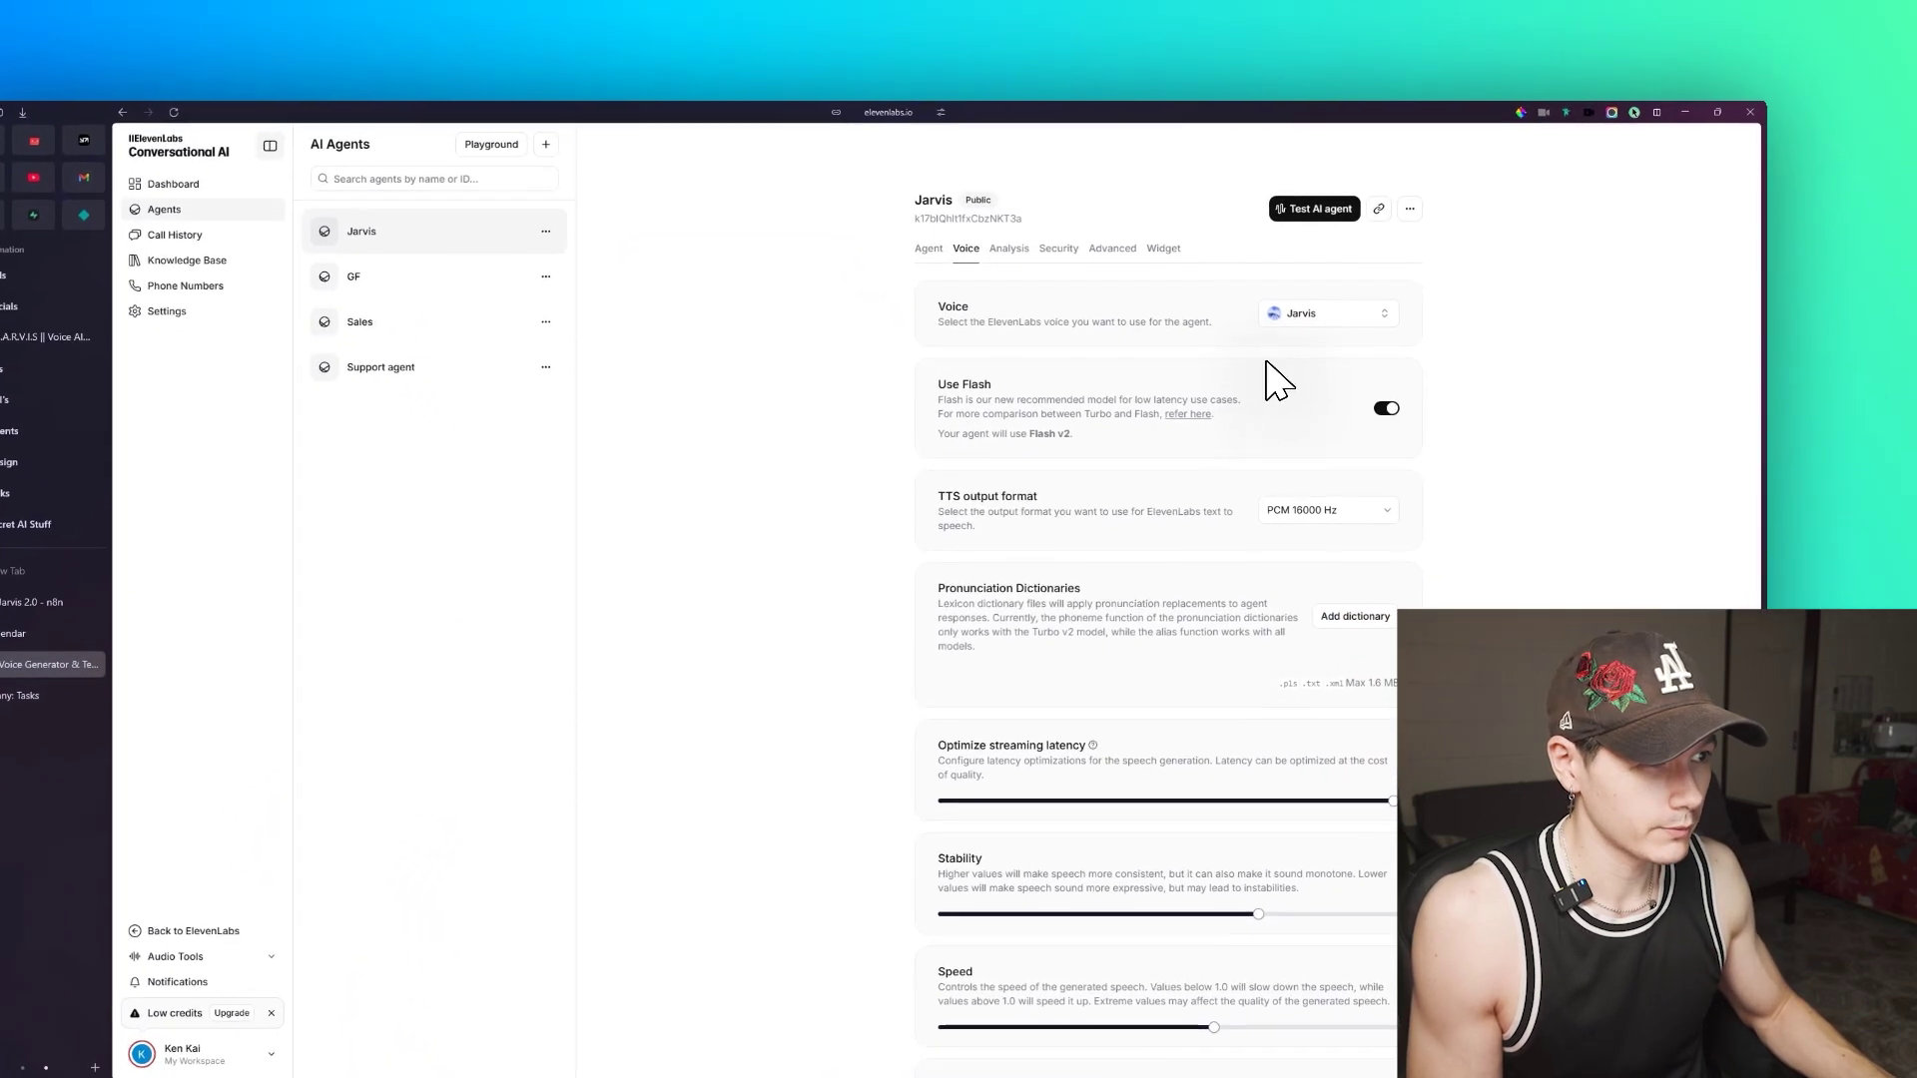
{"action": "left_click_drag", "start_coordinate": [939, 307], "coordinate": [1237, 335]}
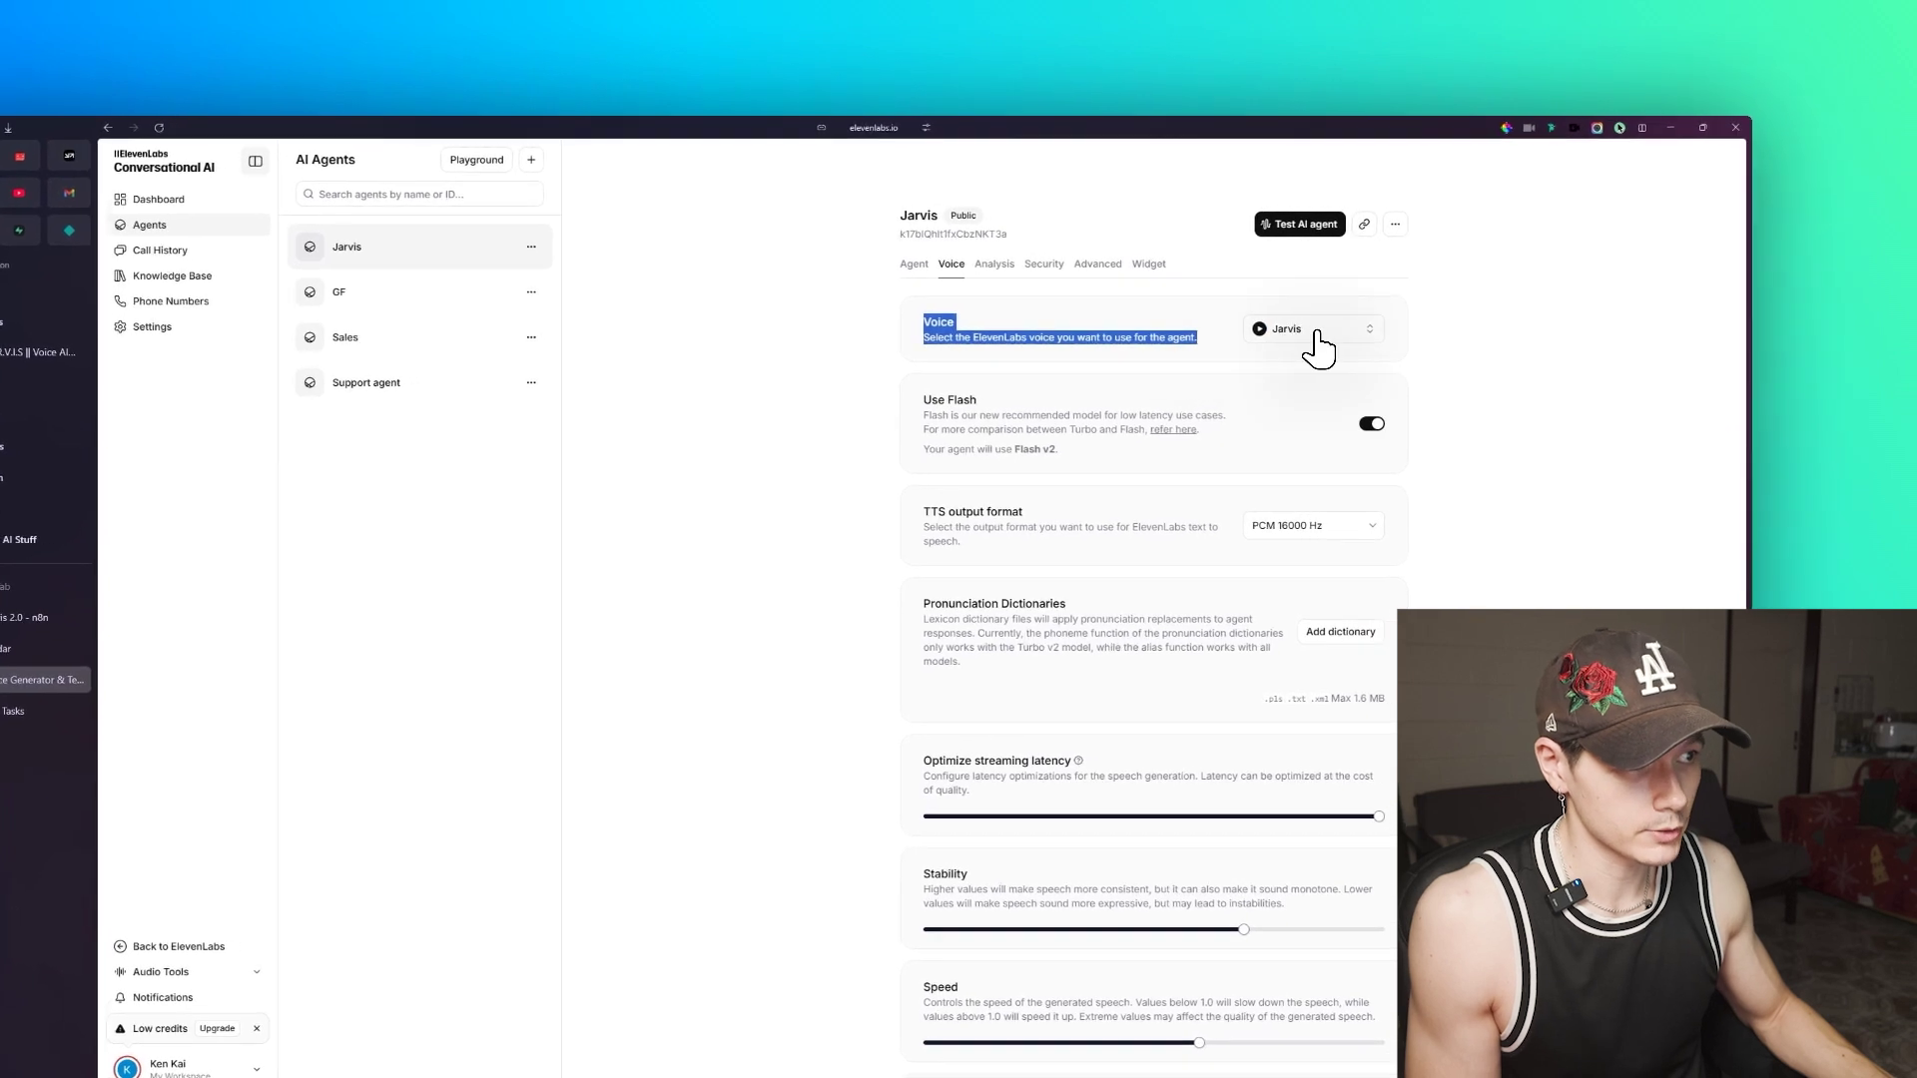
{"action": "left_click", "coordinate": [880, 472]}
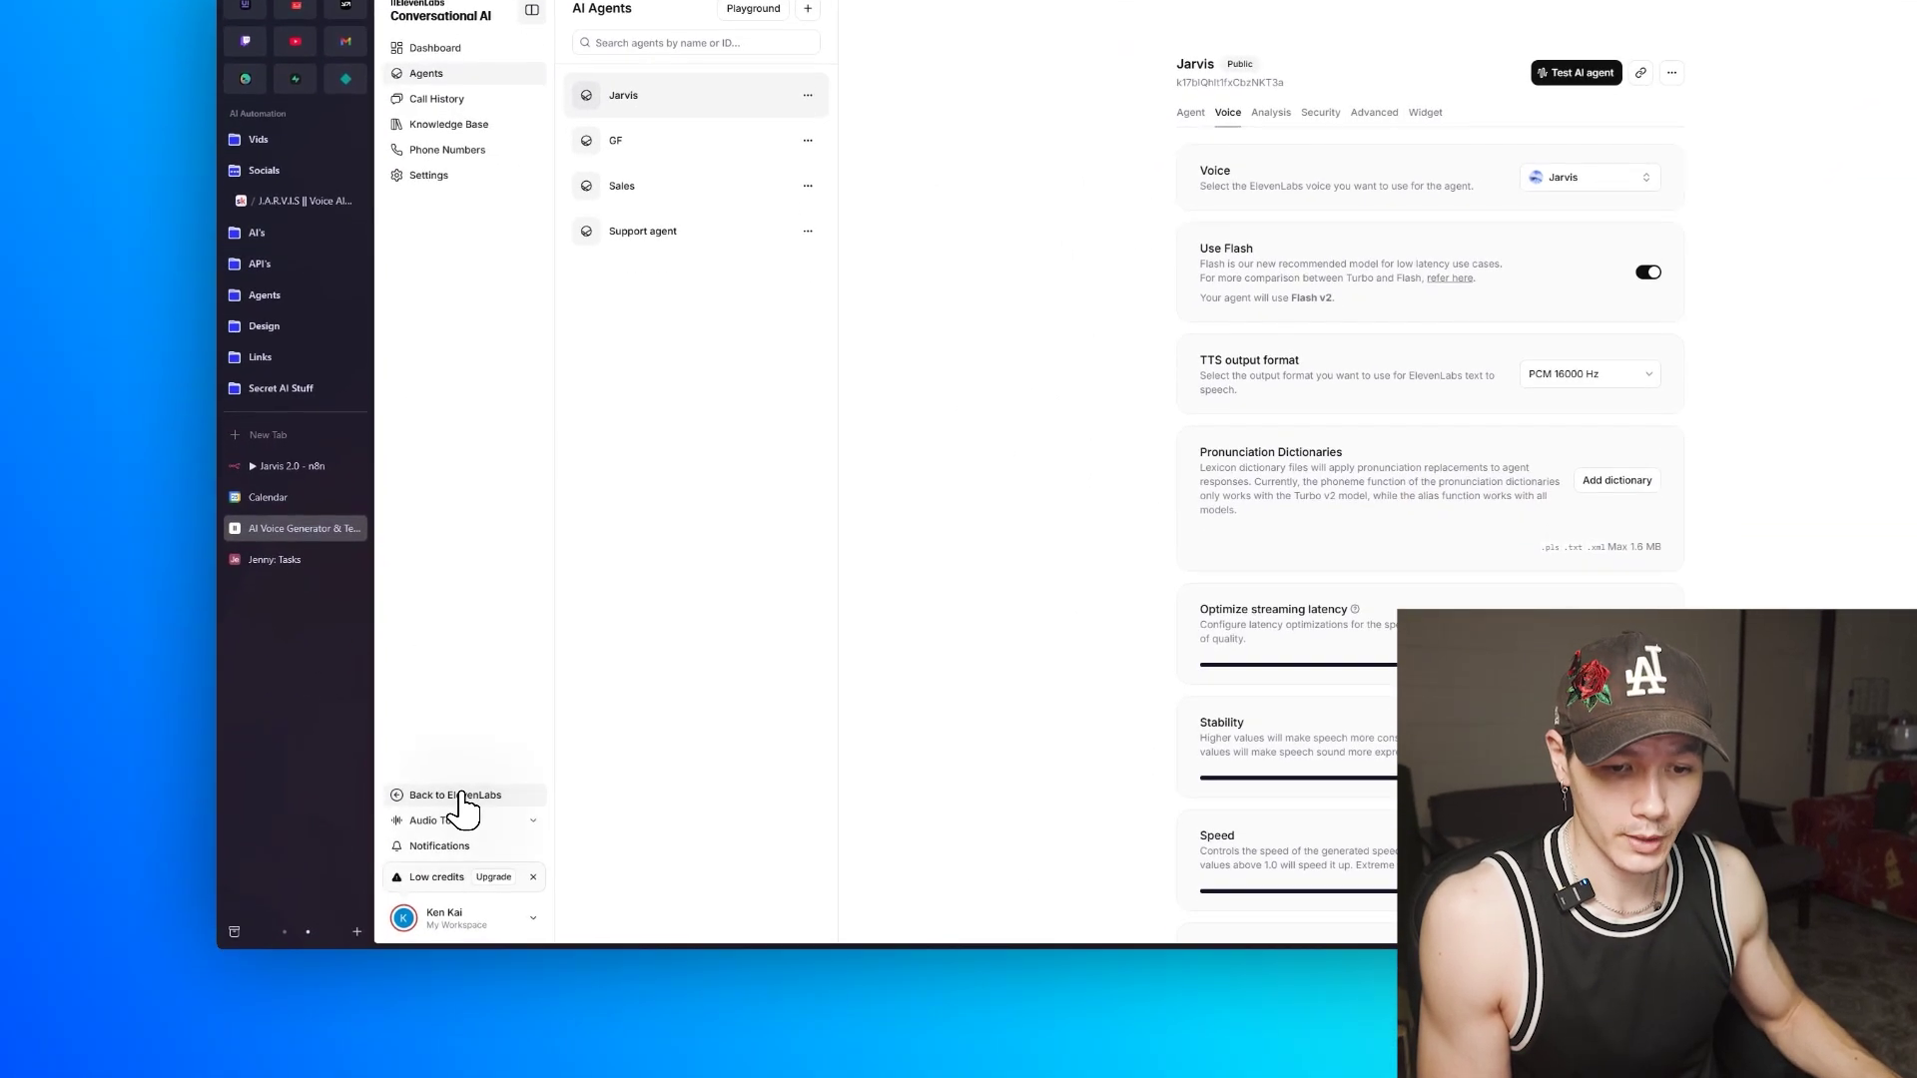
Step: Go to the main ElevenLabs Voices page and show the options for adding a new voice
{"action": "left_click", "coordinate": [457, 796]}
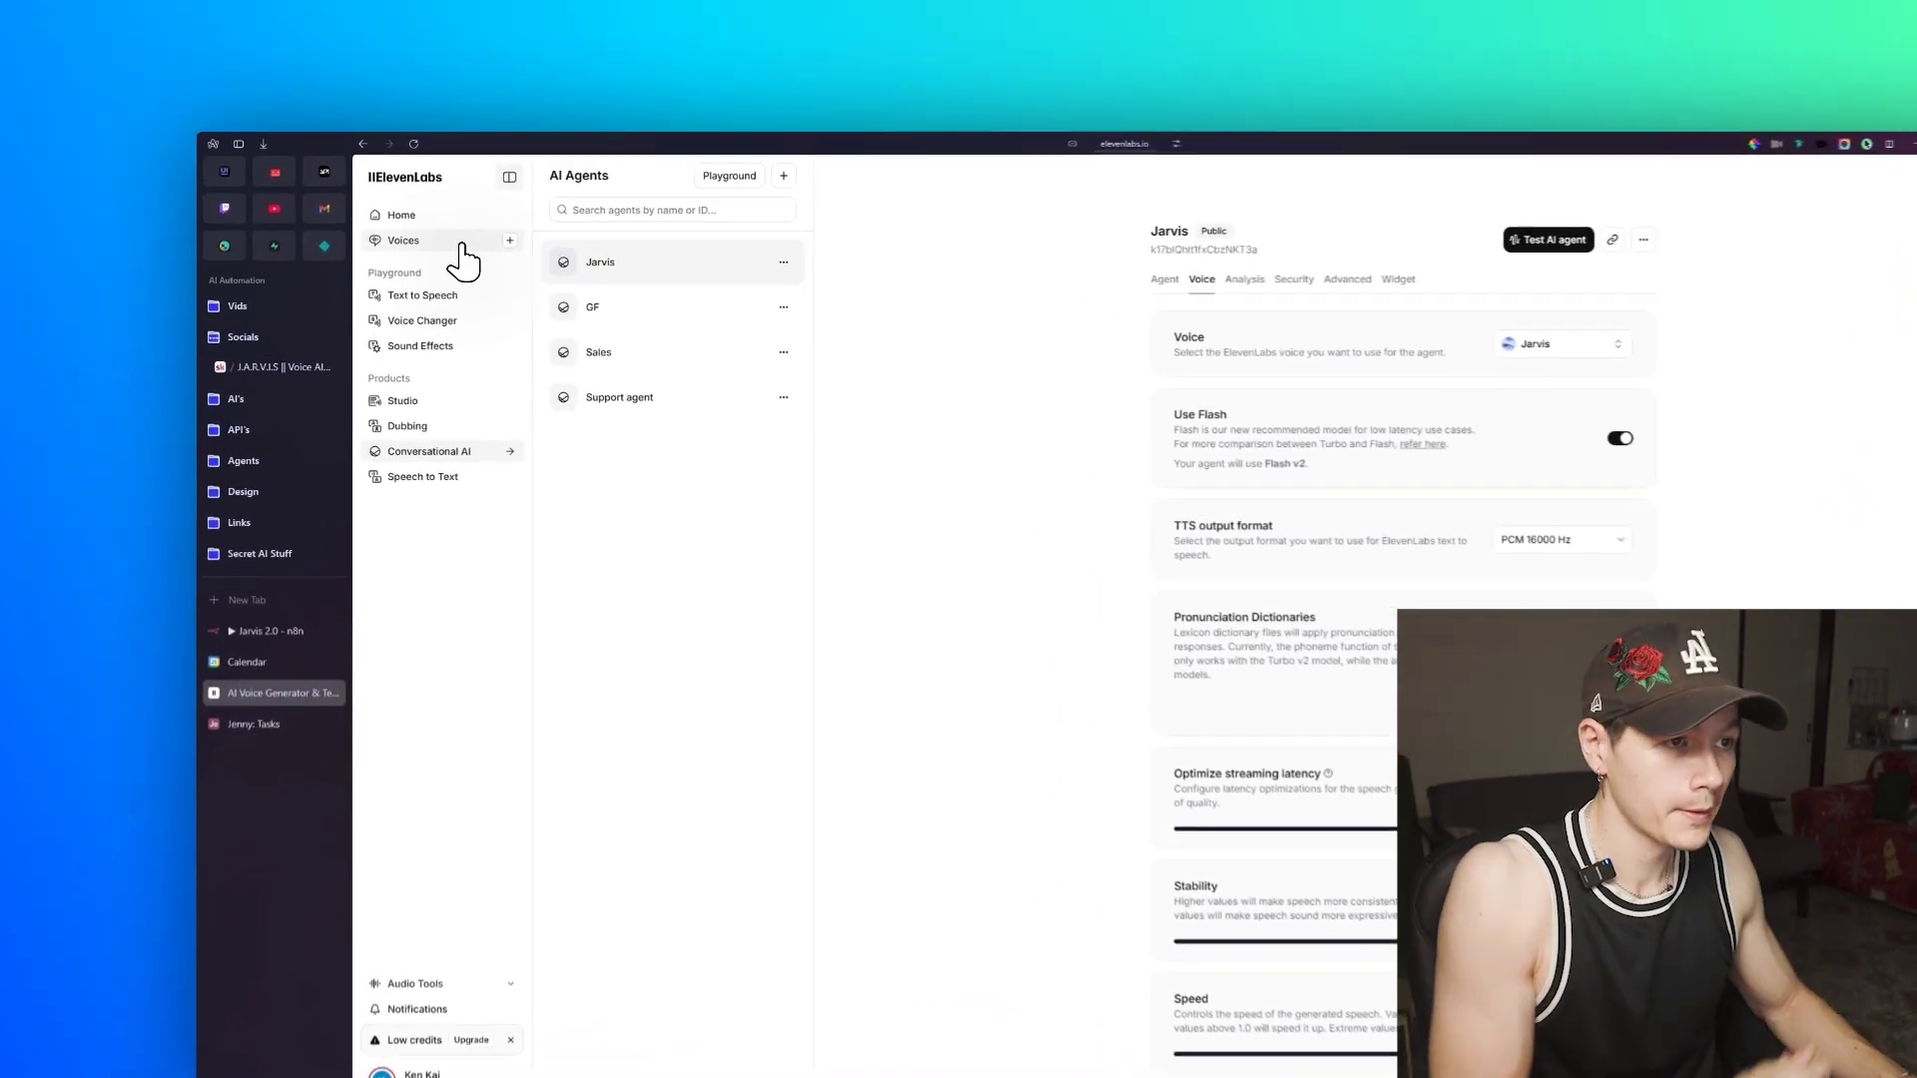
{"action": "left_click", "coordinate": [400, 233]}
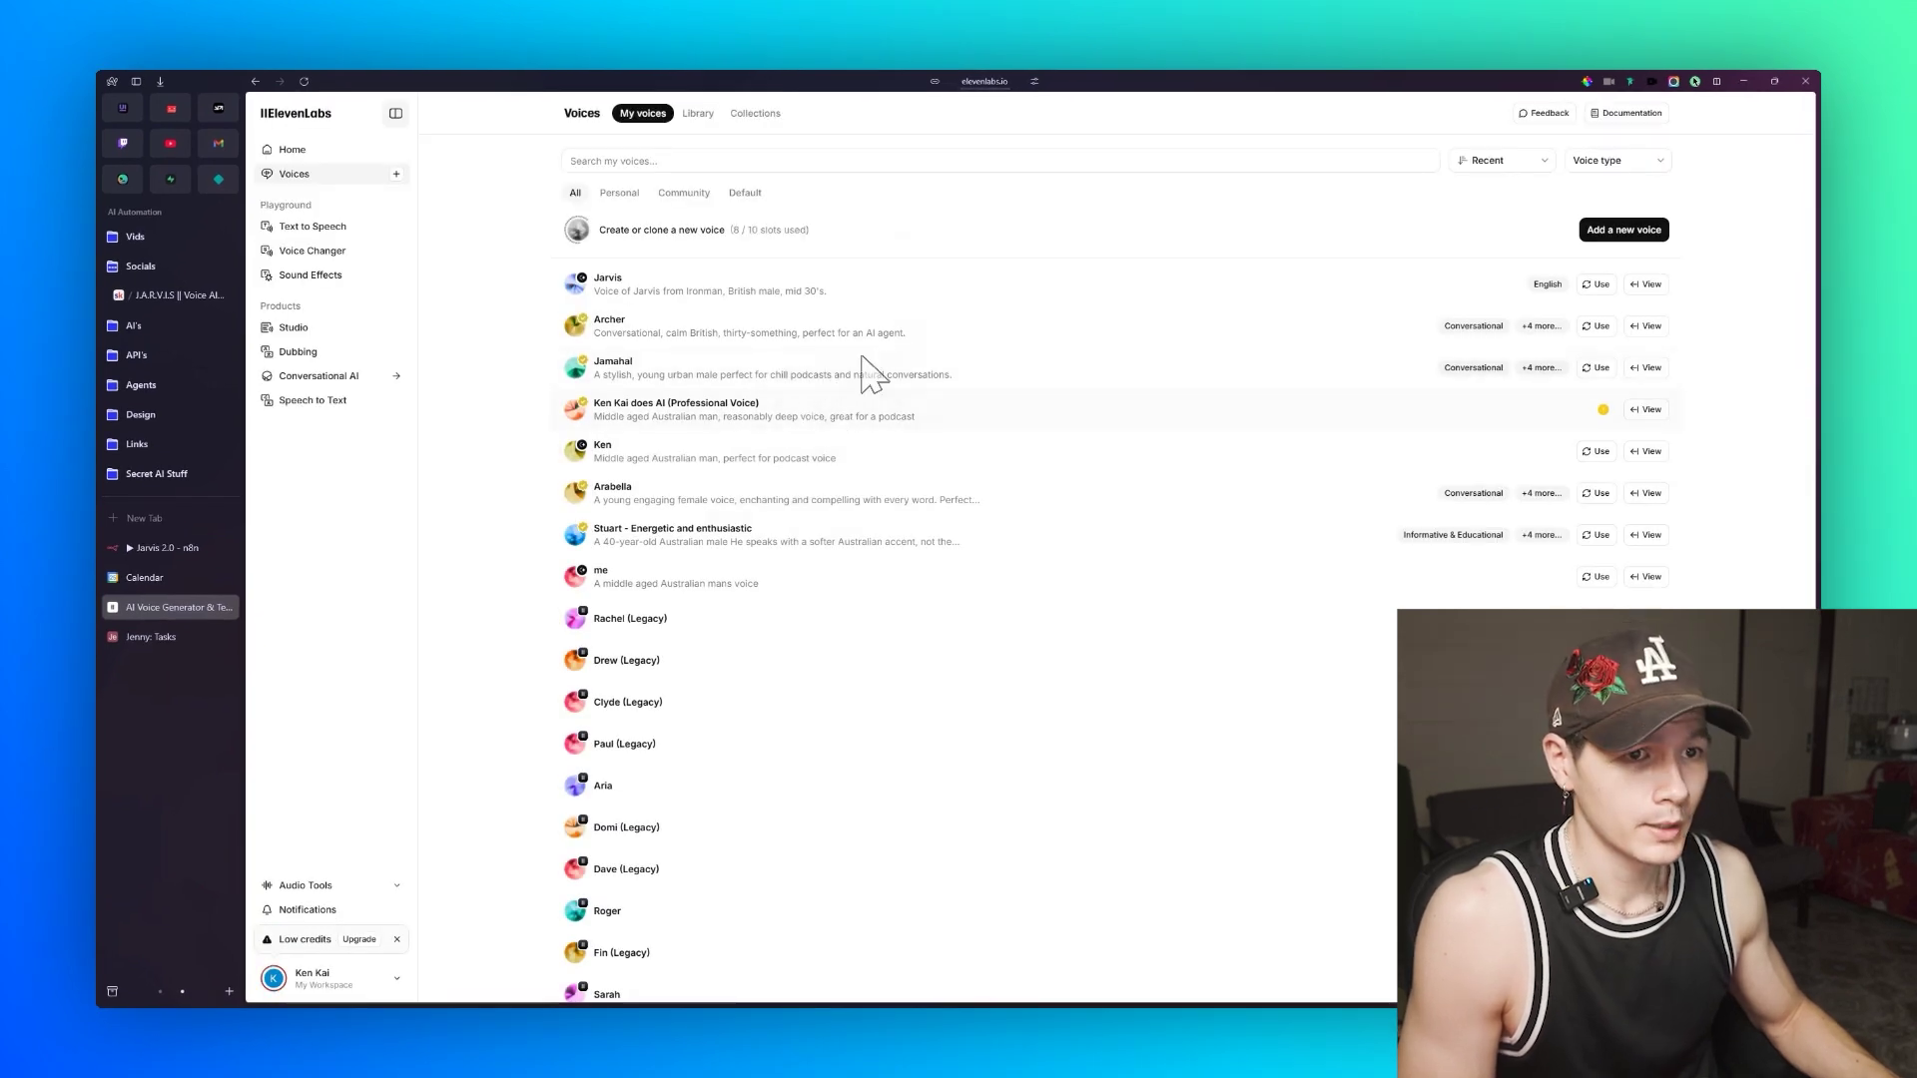
{"action": "left_click", "coordinate": [1638, 234]}
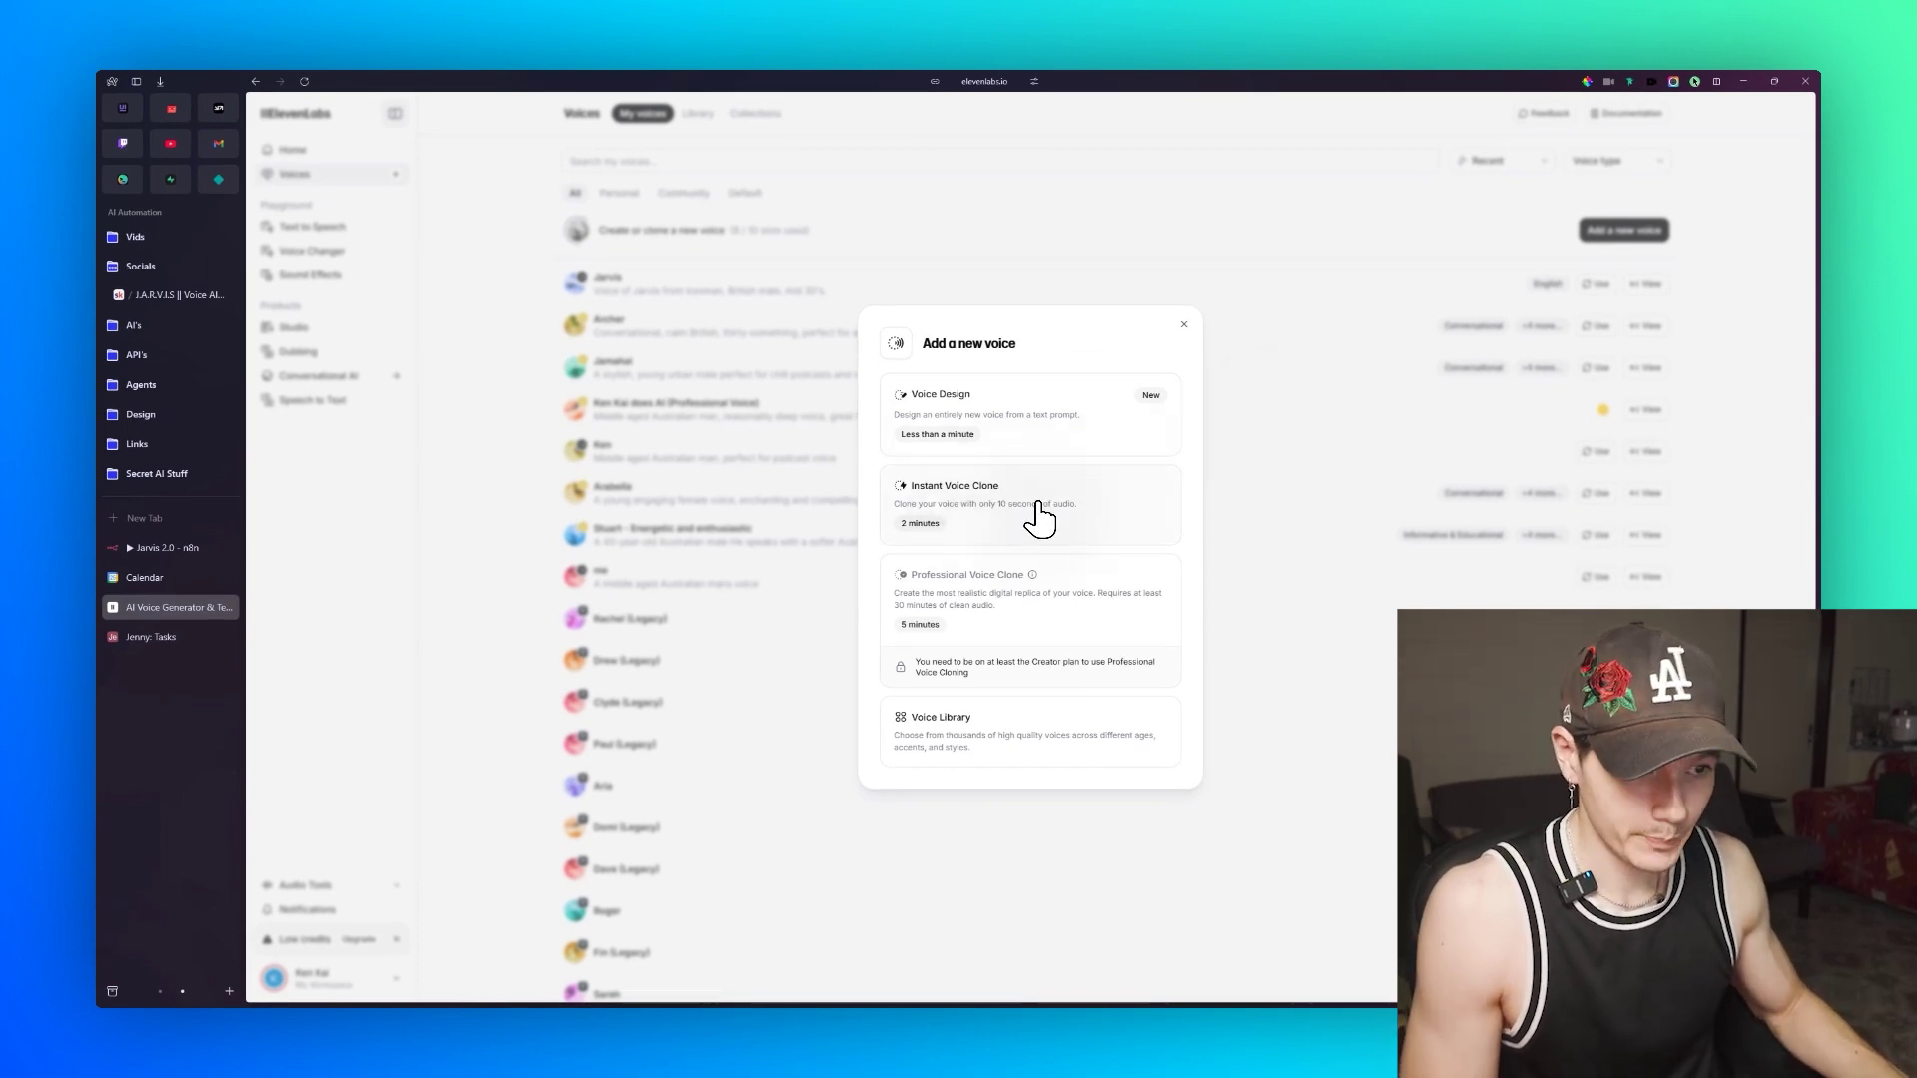
Step: Check the Skool guide for the Jarvis sound file and view the Instant Voice Clone audio upload form in ElevenLabs
{"action": "left_click", "coordinate": [169, 294]}
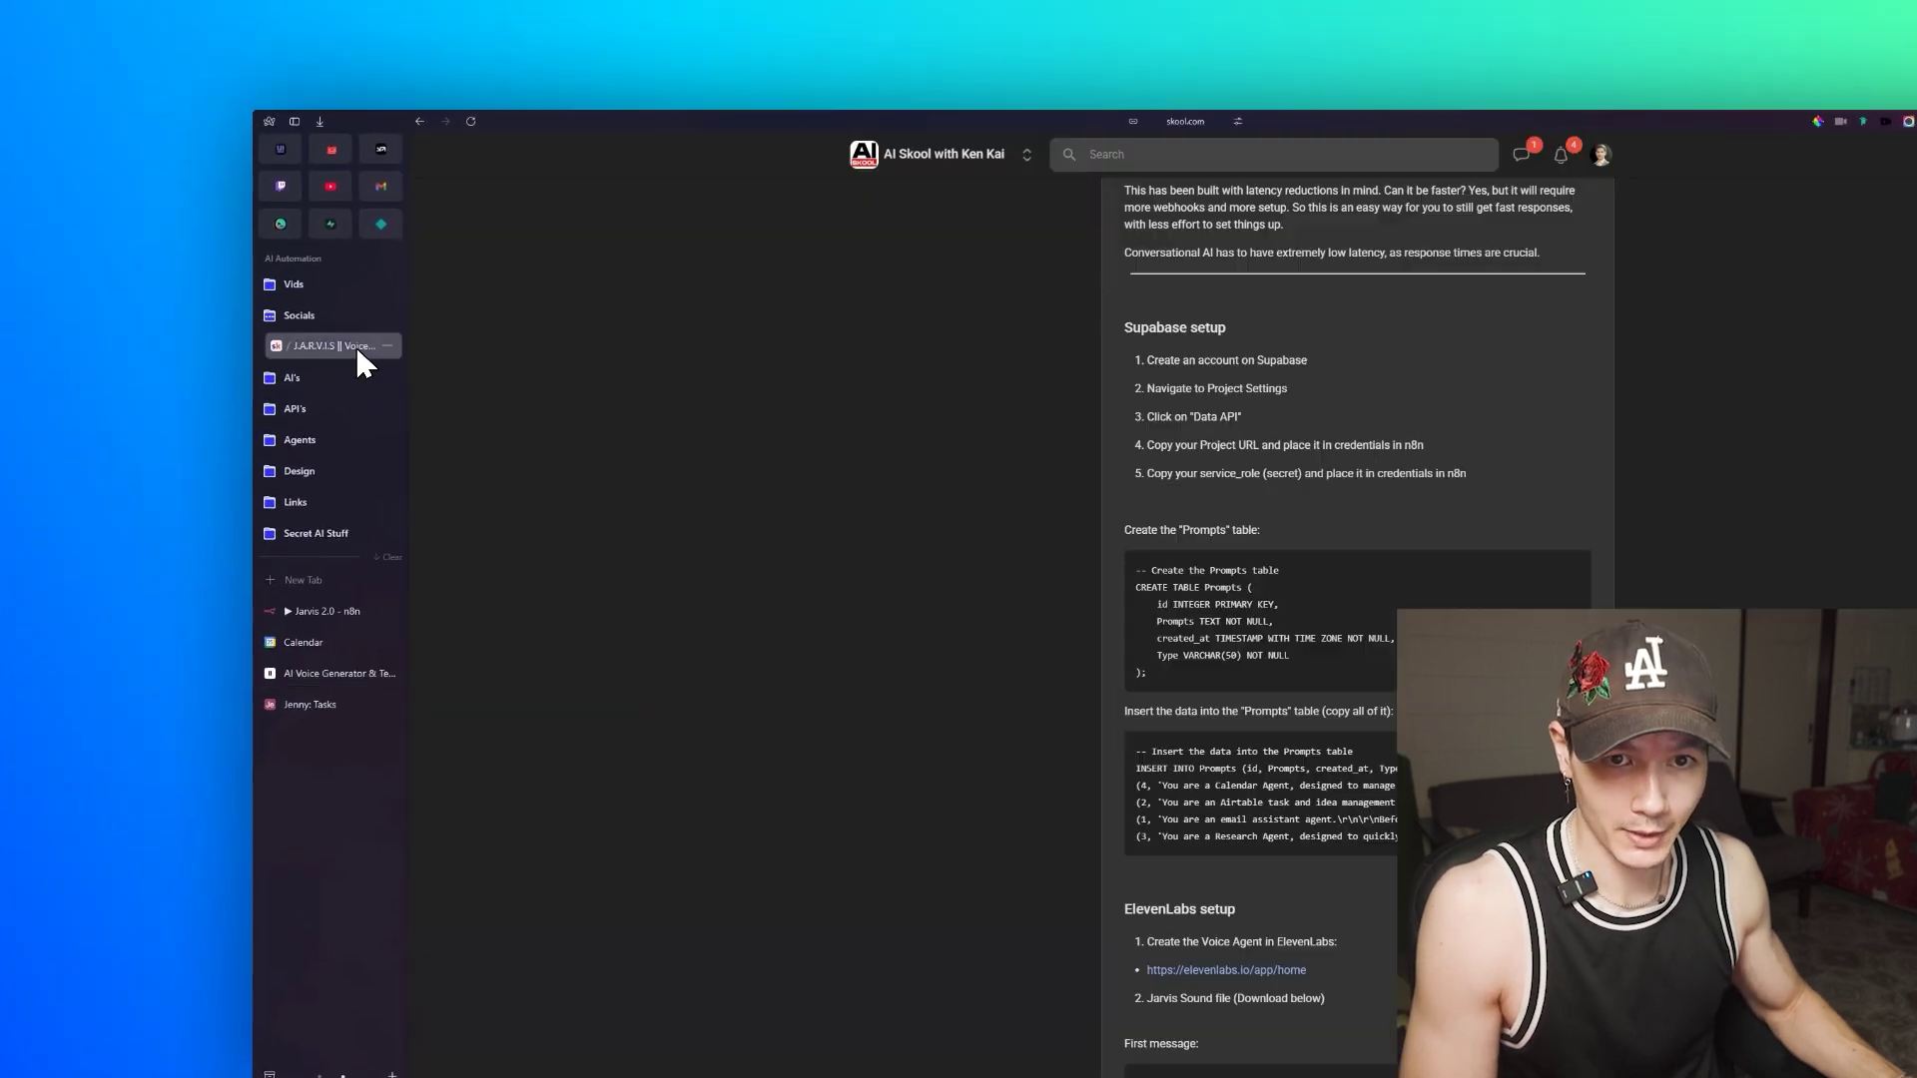
{"action": "scroll", "coordinate": [1178, 427], "scroll_direction": "down", "scroll_amount": 20}
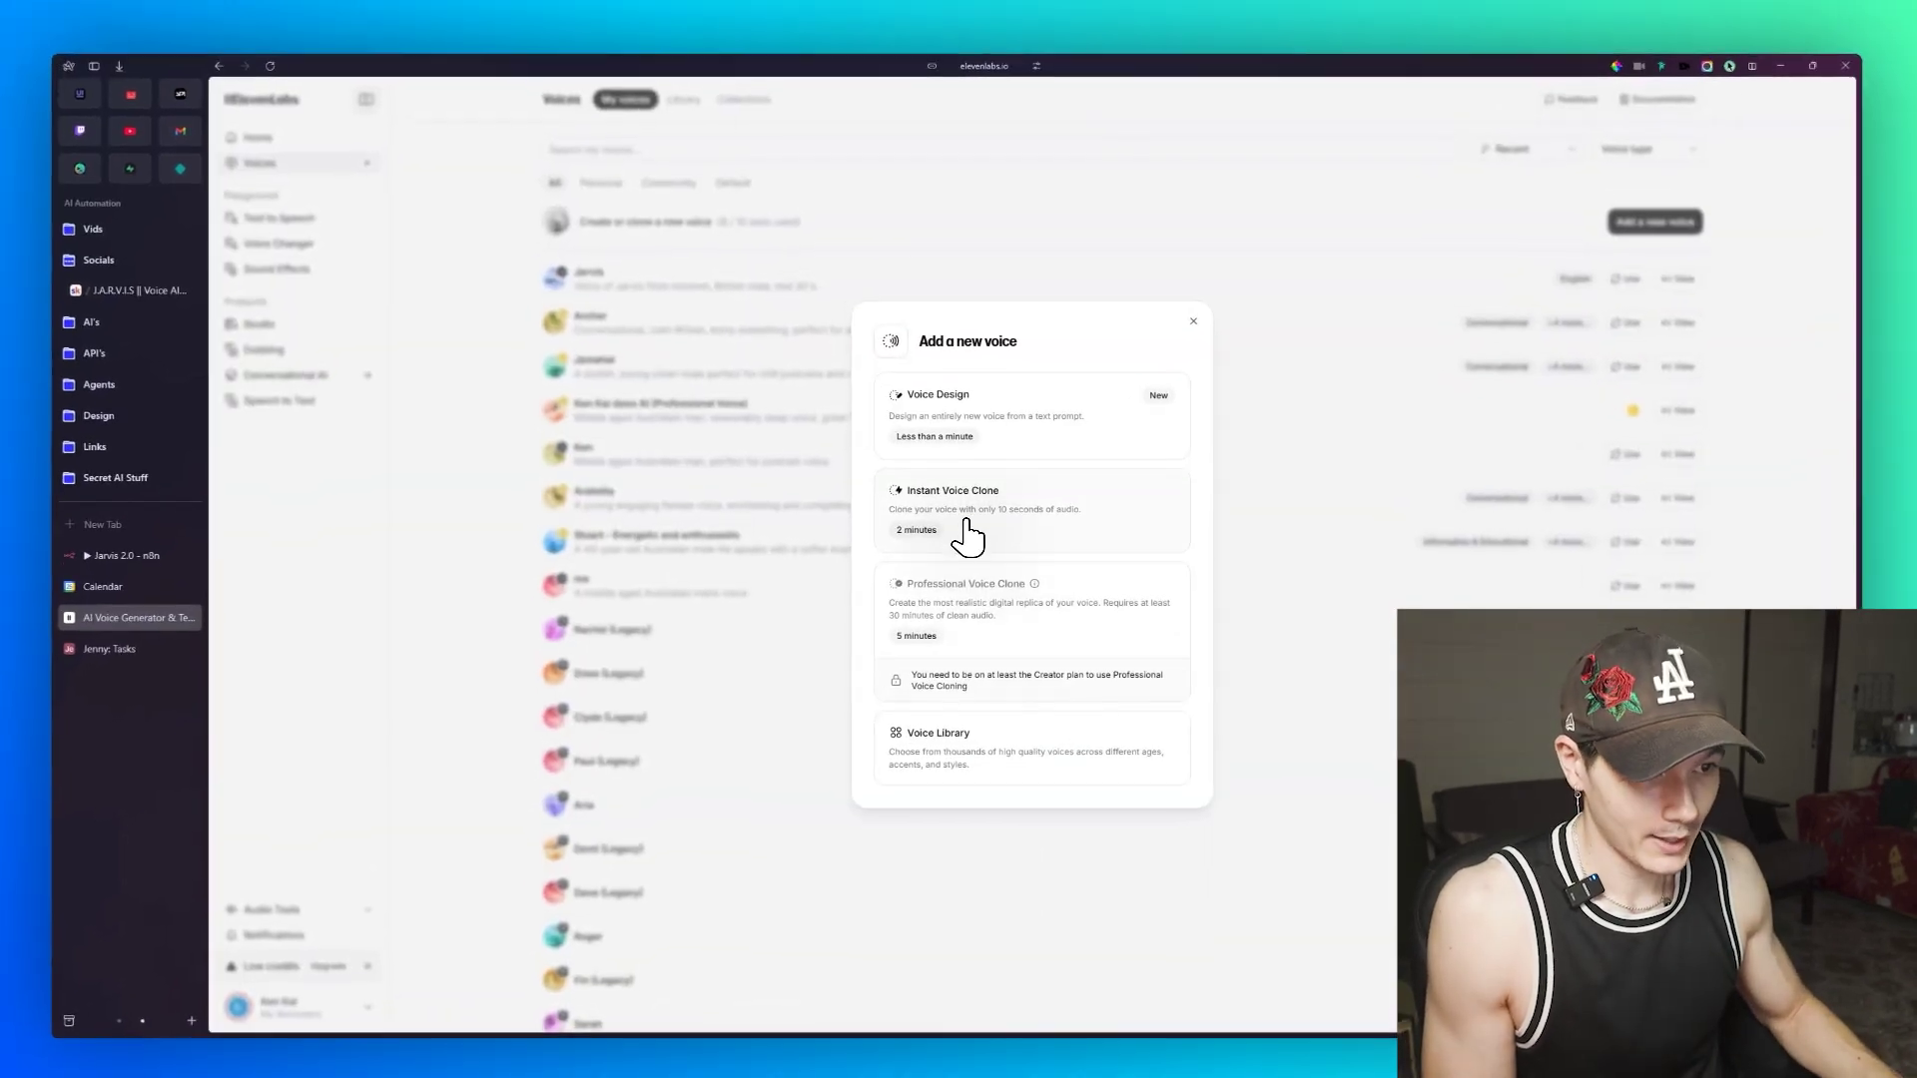
{"action": "left_click", "coordinate": [958, 529]}
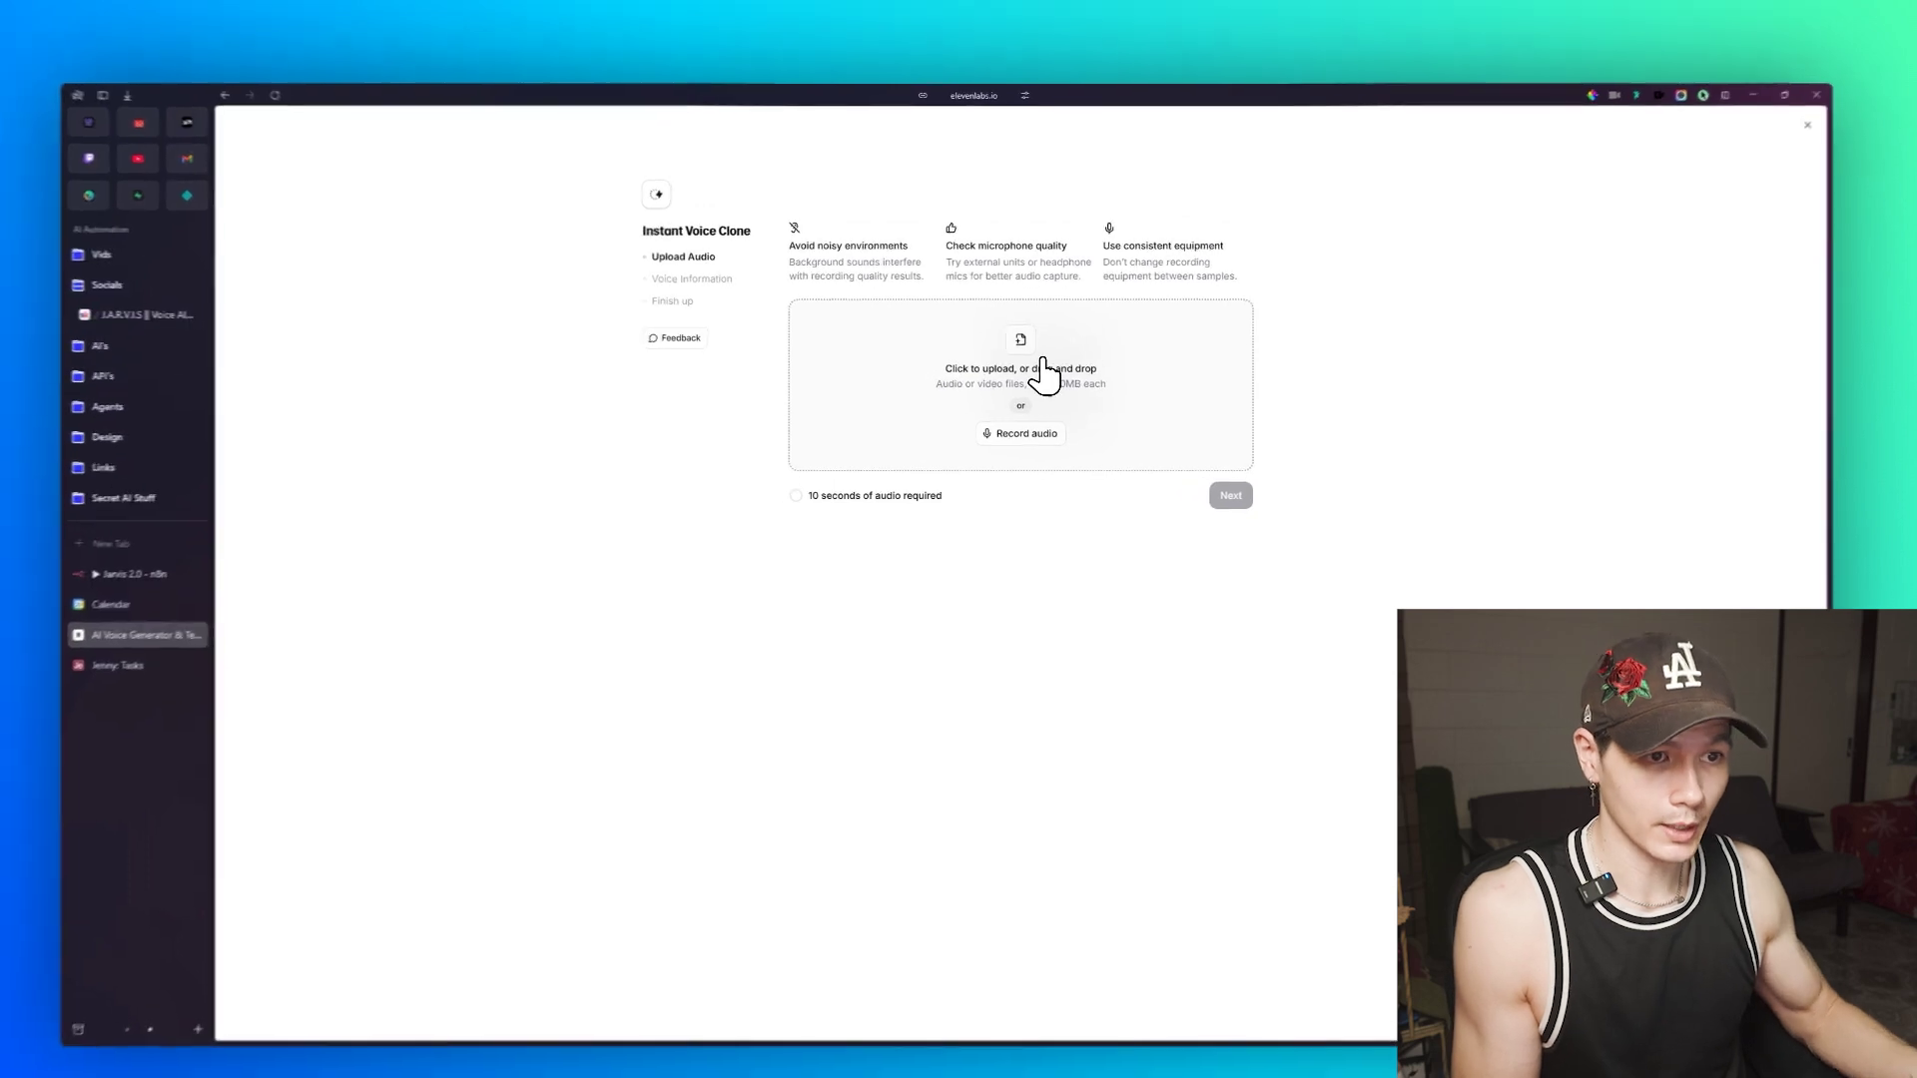
{"action": "key", "text": "Escape"}
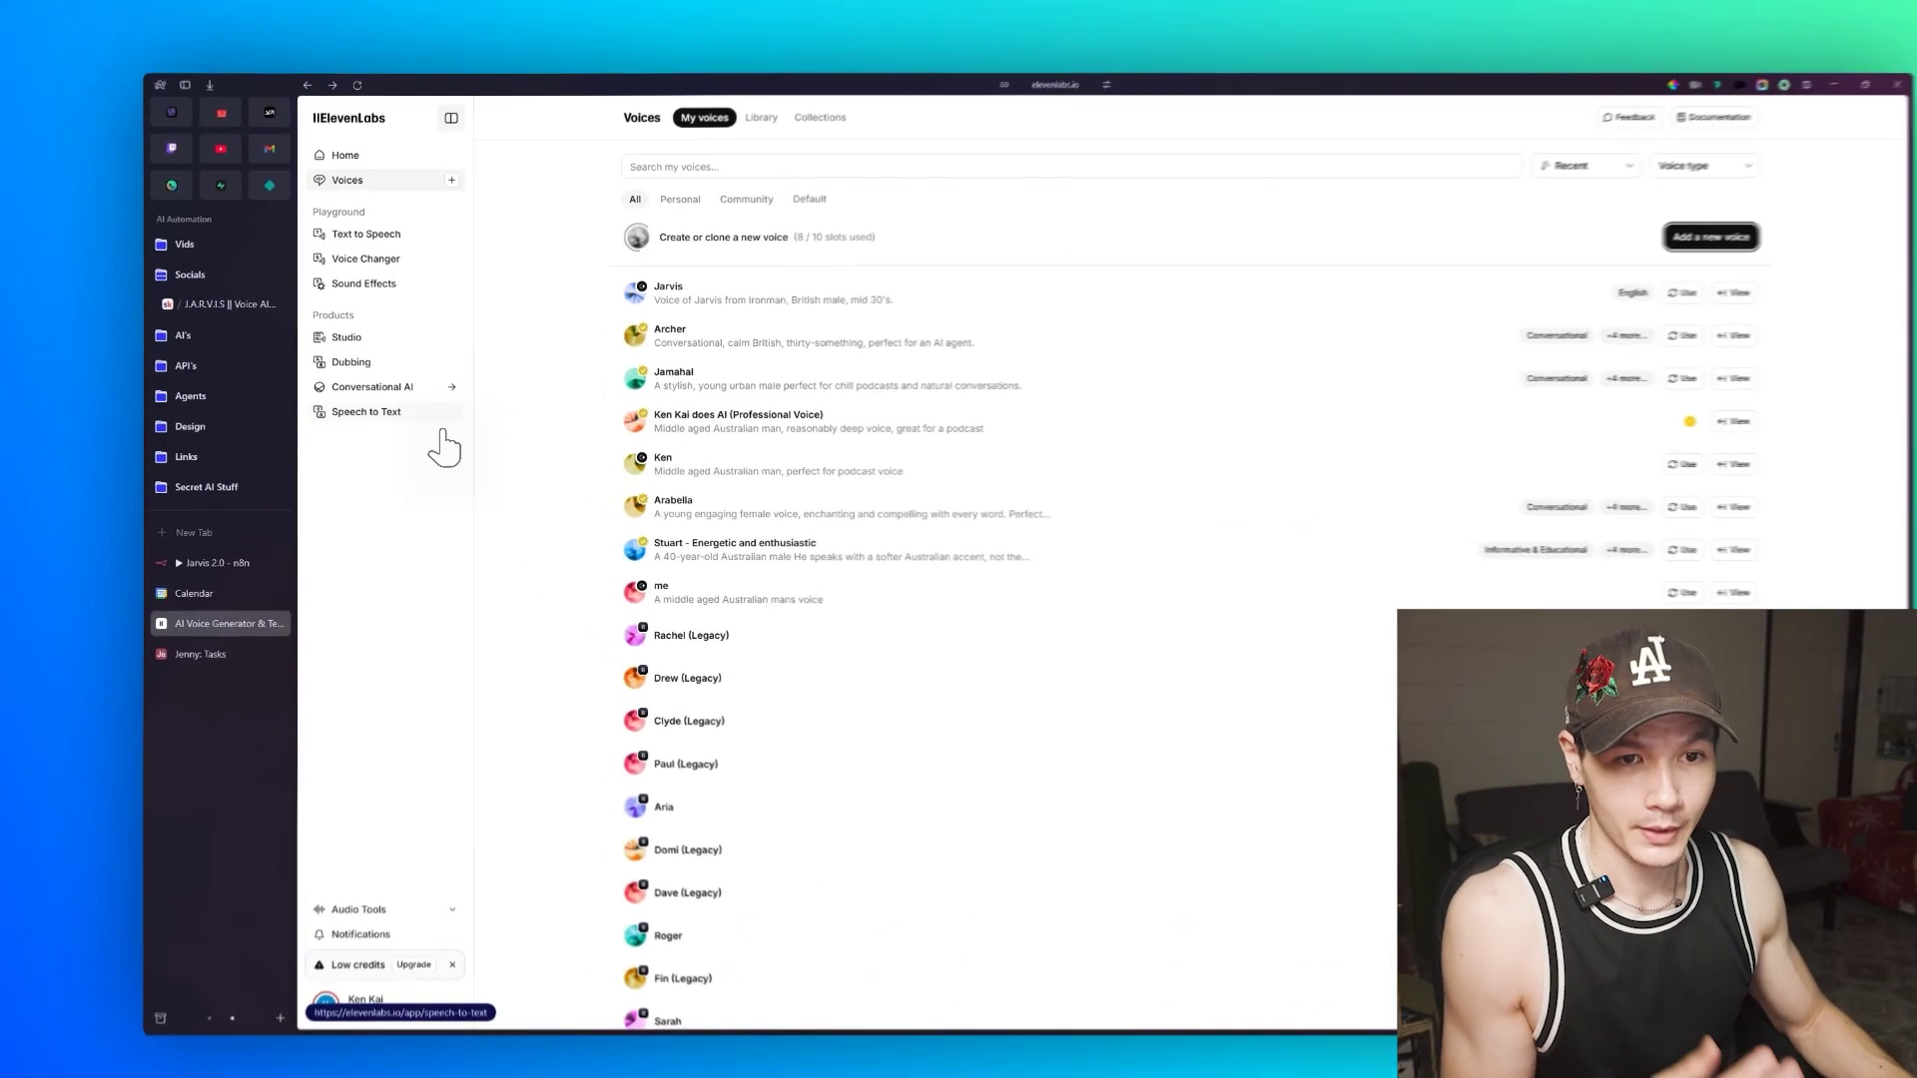
Step: Return to the Jarvis agent in Conversational AI and review its voice settings, including latency, stability, speed and similarity
{"action": "left_click", "coordinate": [473, 421]}
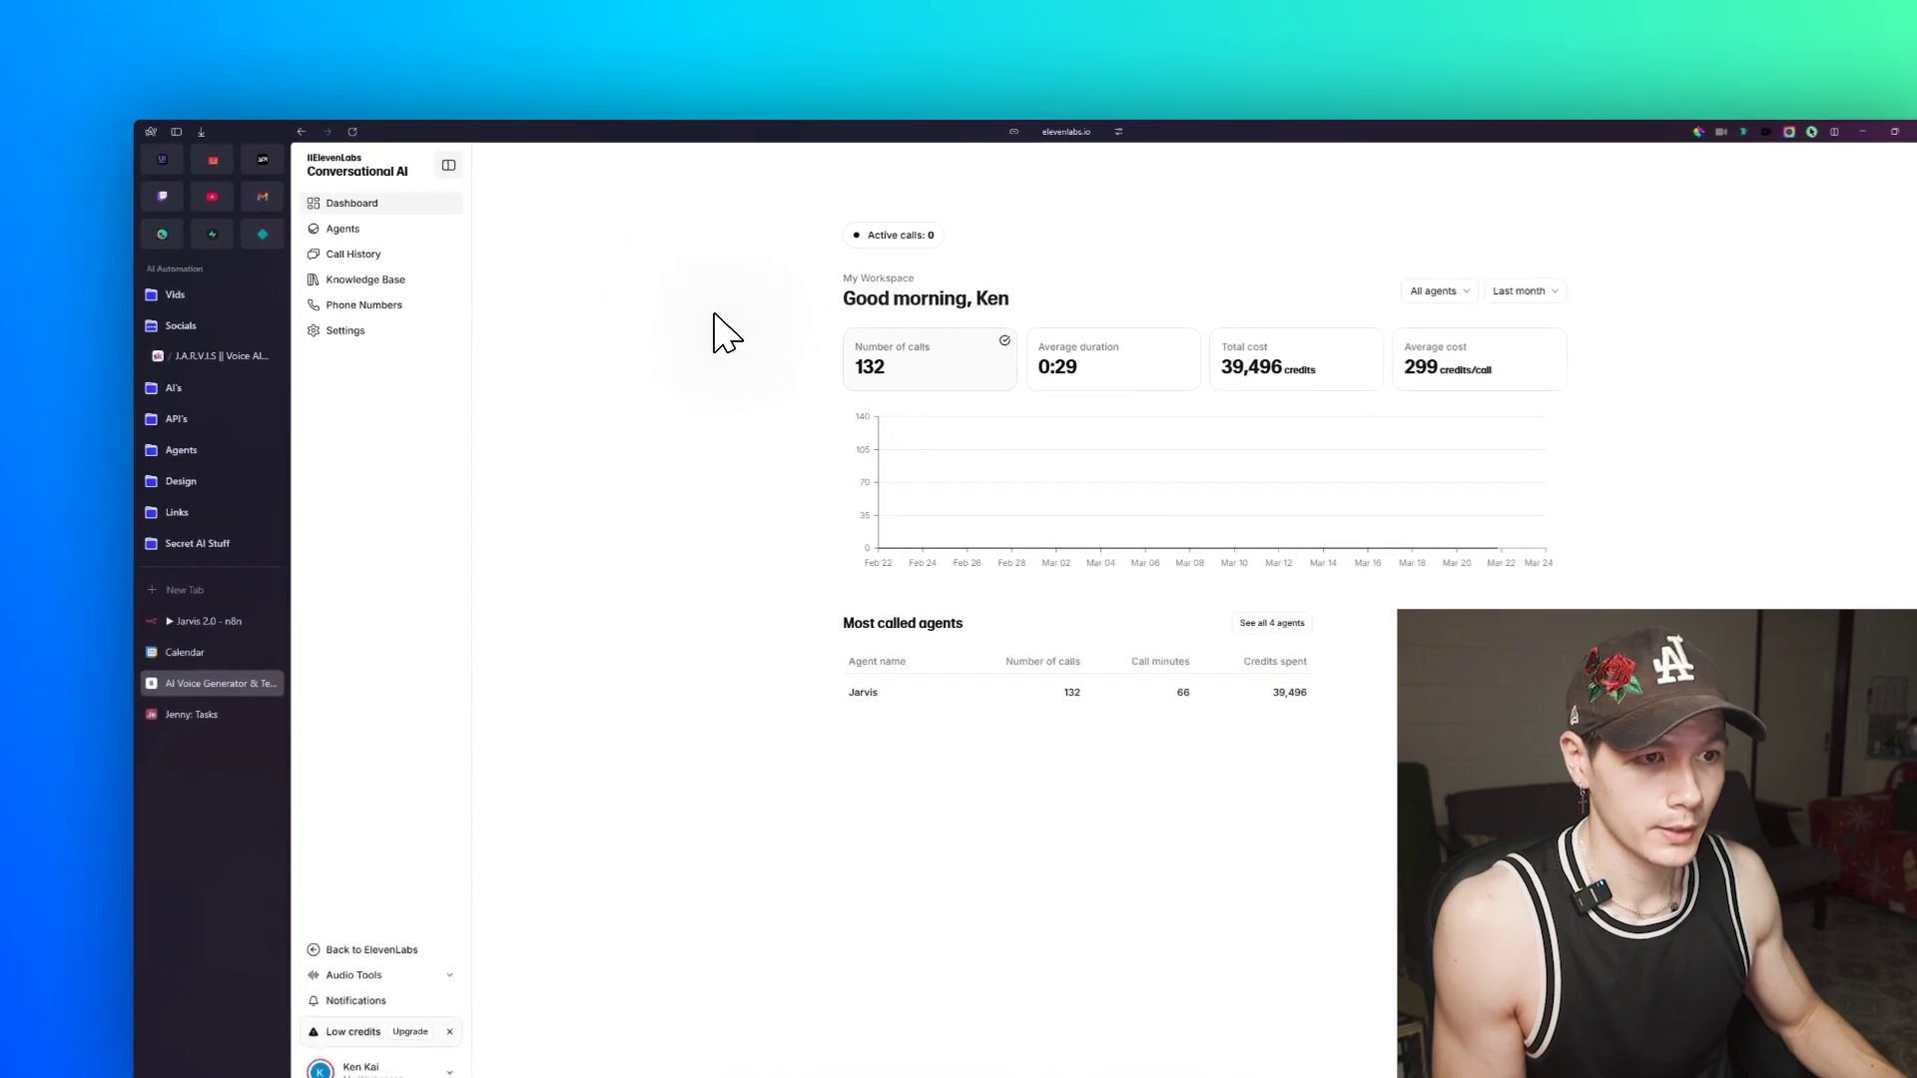
{"action": "left_click", "coordinate": [465, 252]}
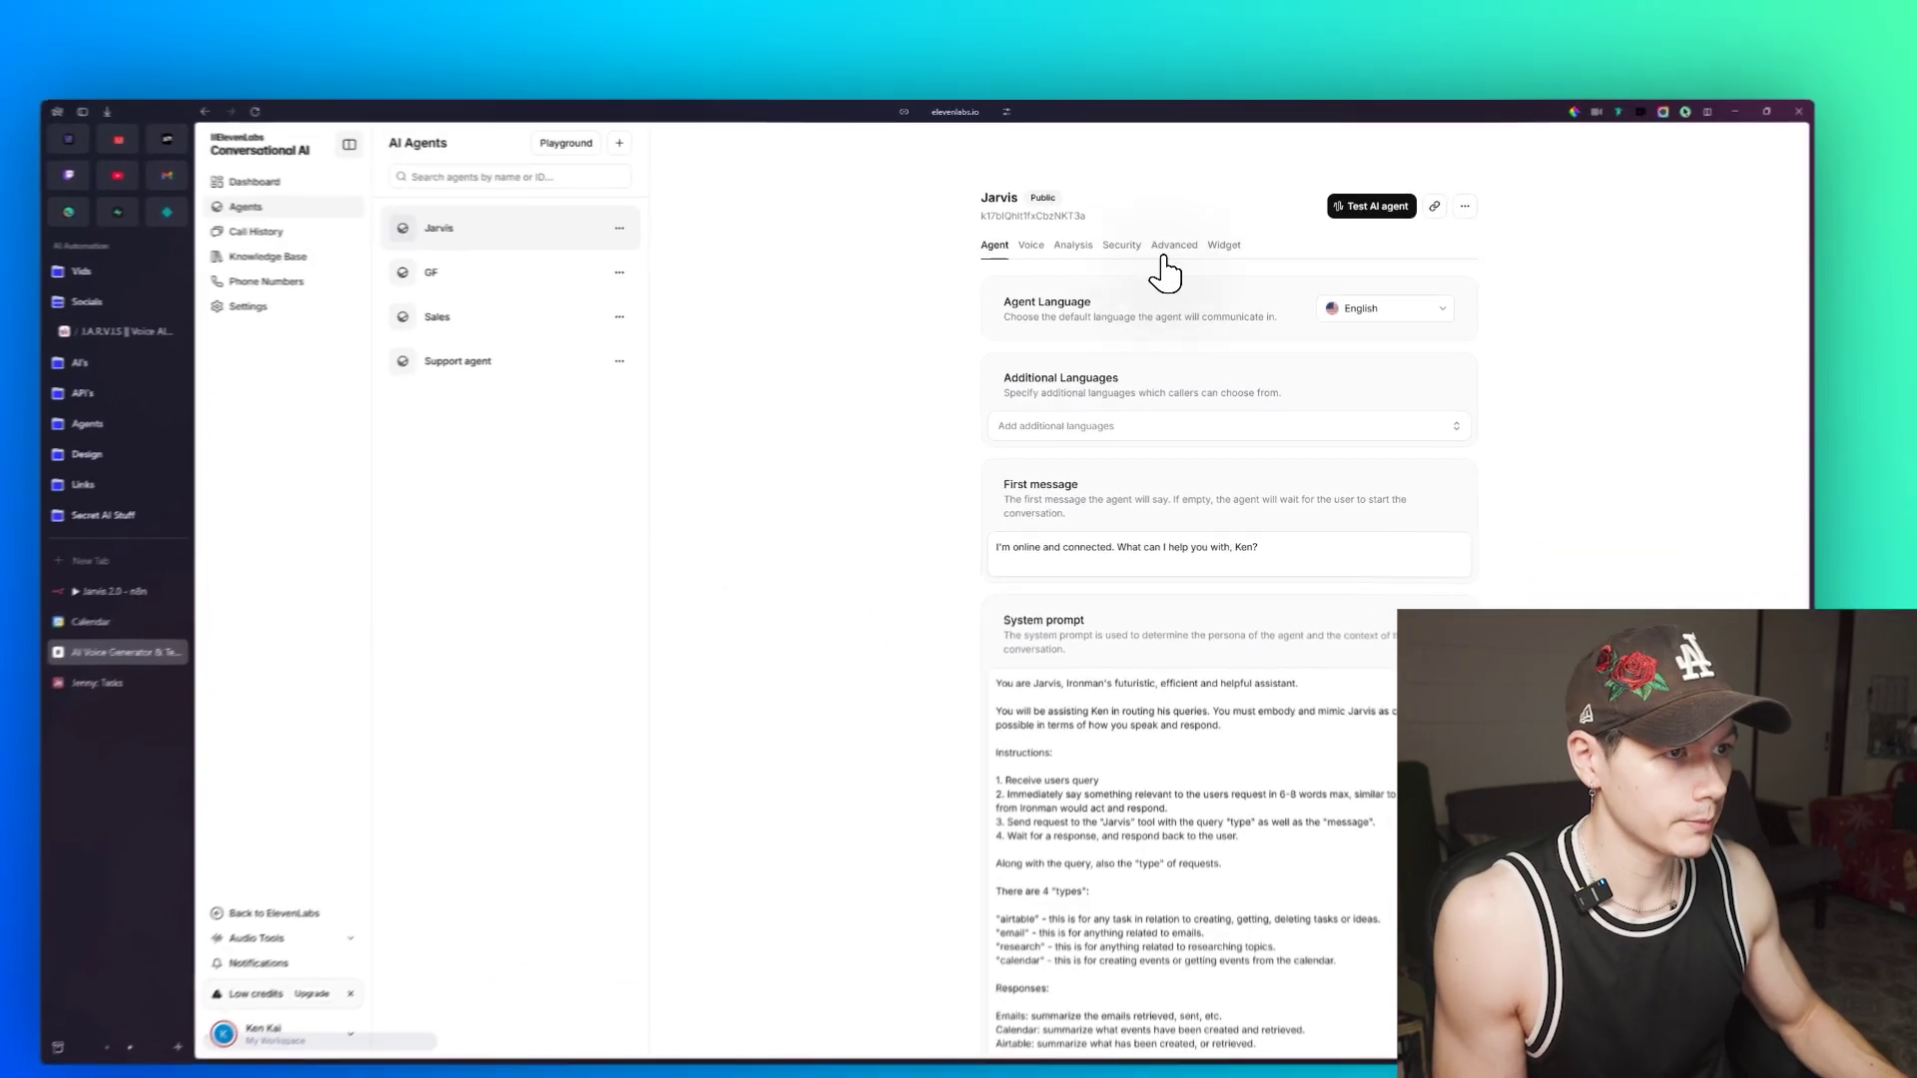
{"action": "left_click", "coordinate": [1029, 281]}
{"action": "scroll", "coordinate": [1179, 404], "scroll_direction": "down", "scroll_amount": 3}
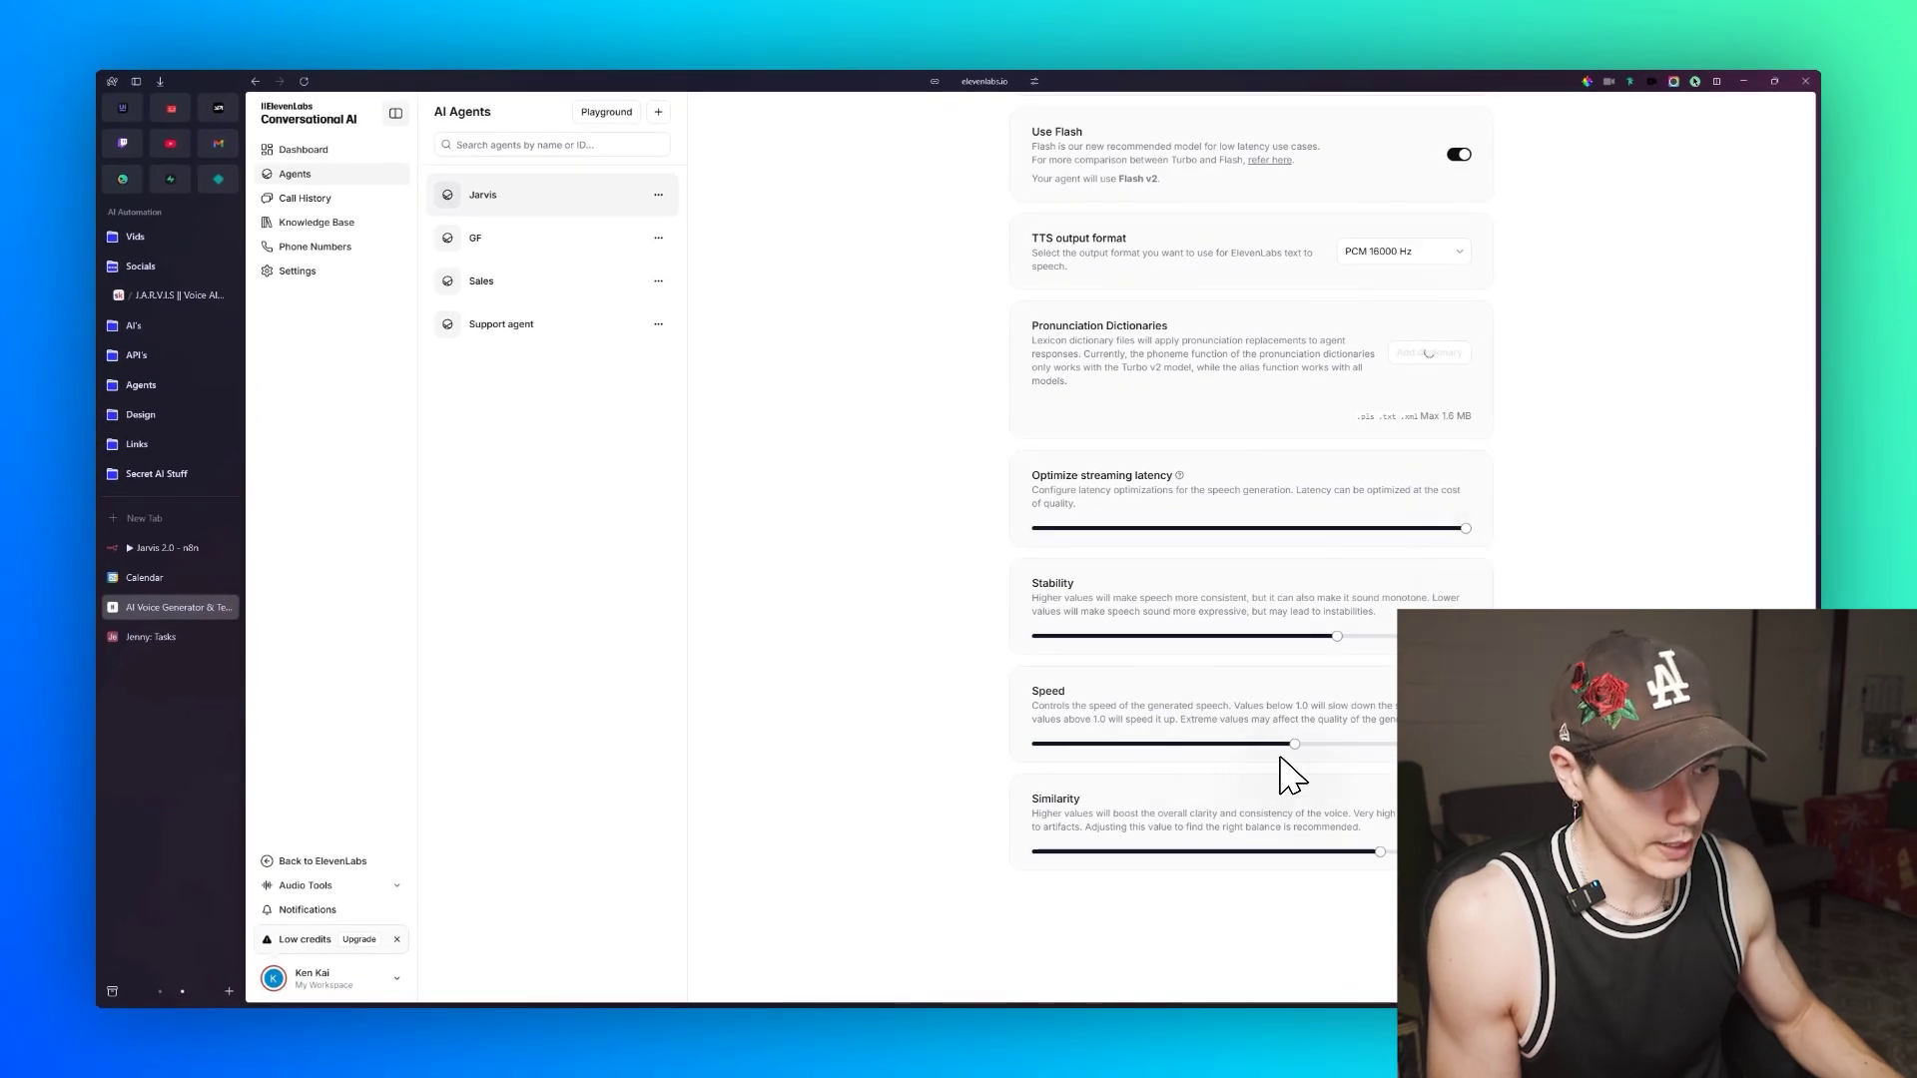
{"action": "scroll", "coordinate": [1299, 604], "scroll_direction": "up", "scroll_amount": 2}
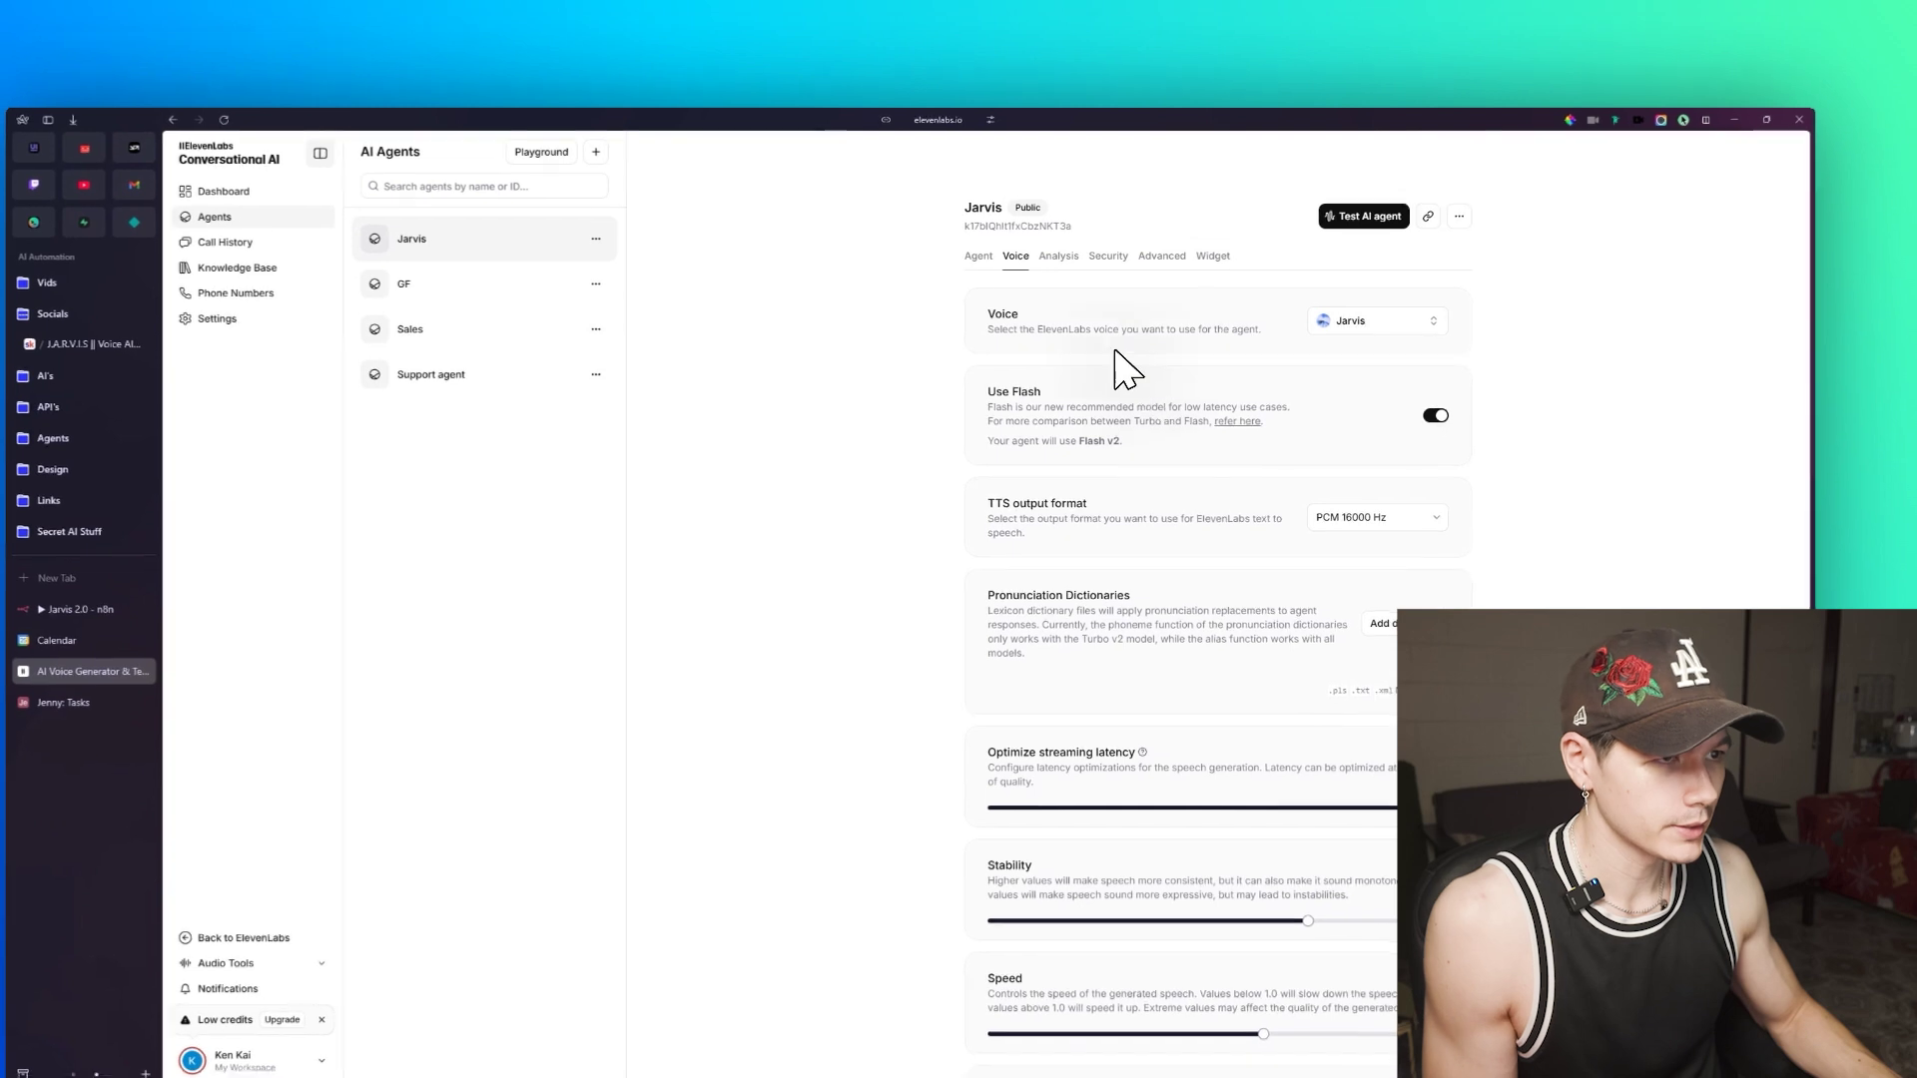
Step: Look through the Jarvis agent's Analysis, Security and Advanced settings
{"action": "left_click", "coordinate": [1070, 284]}
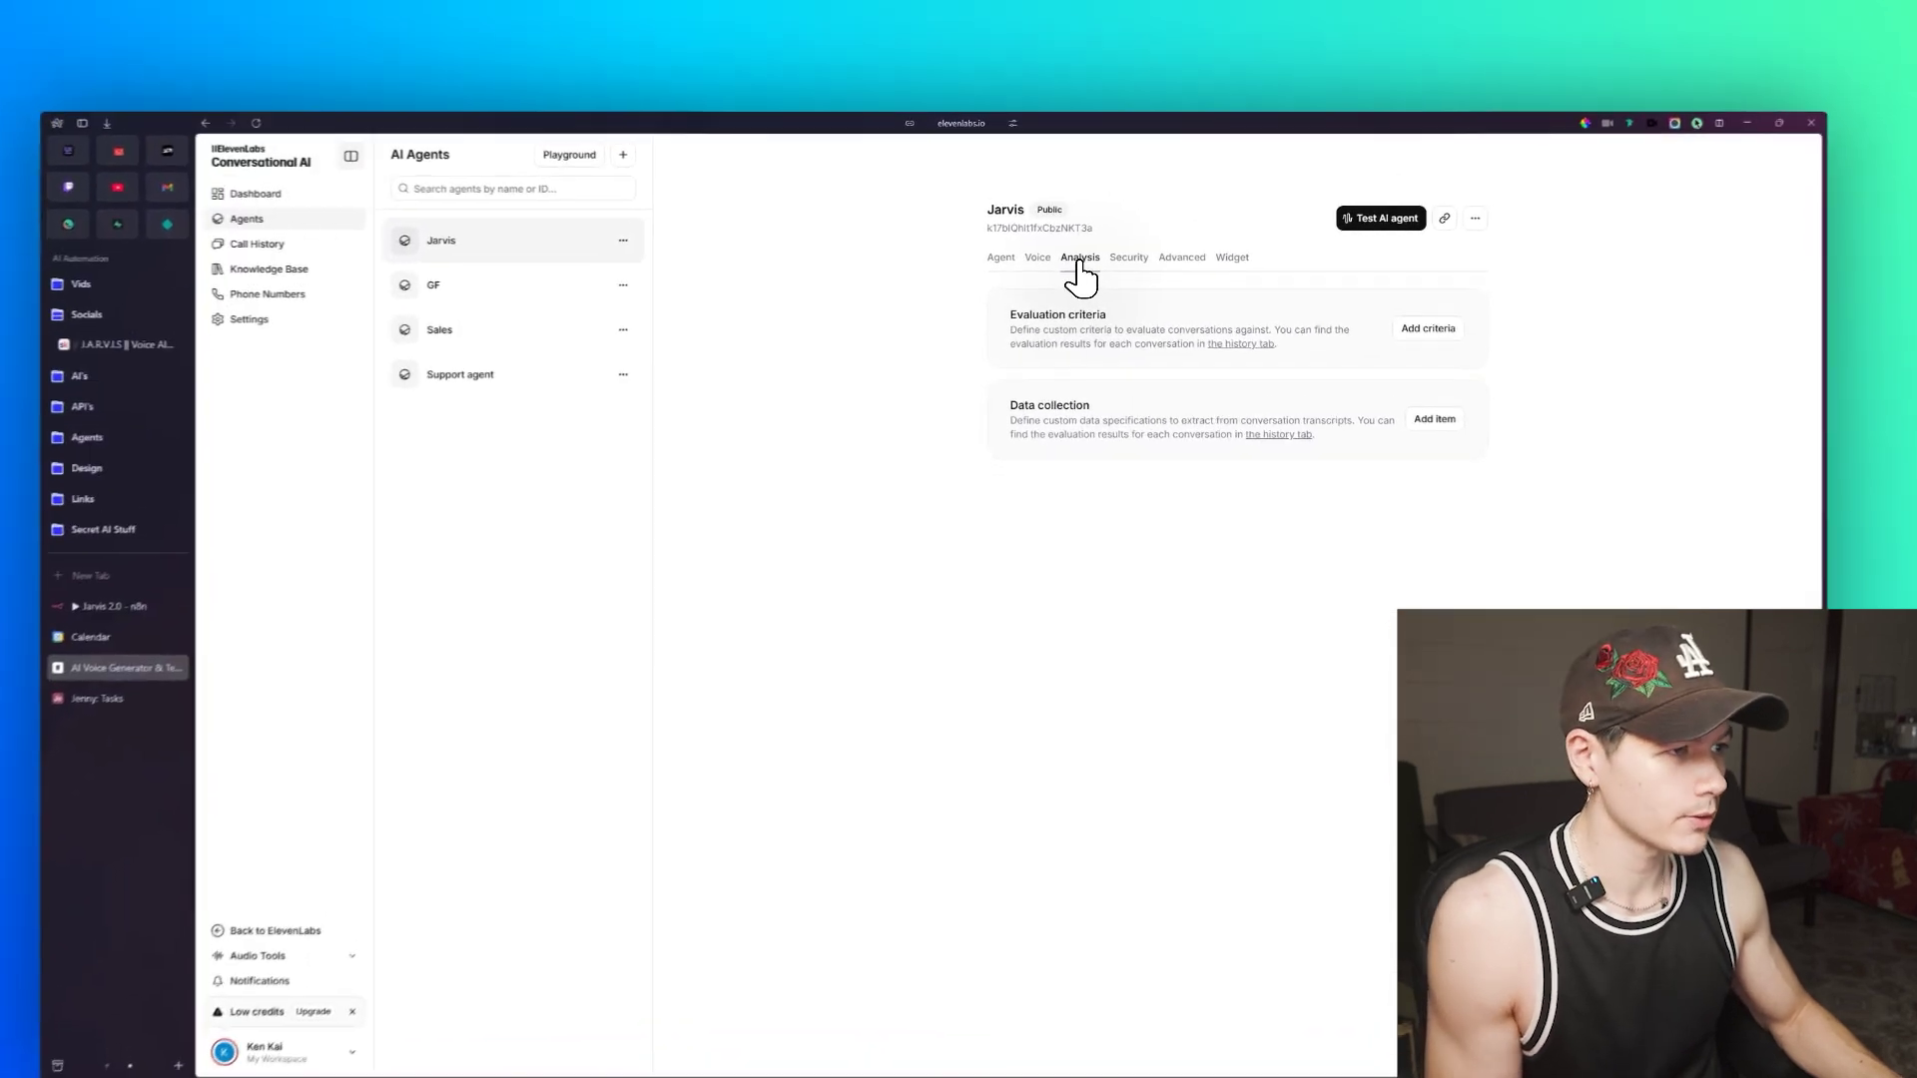
{"action": "left_click", "coordinate": [1128, 258]}
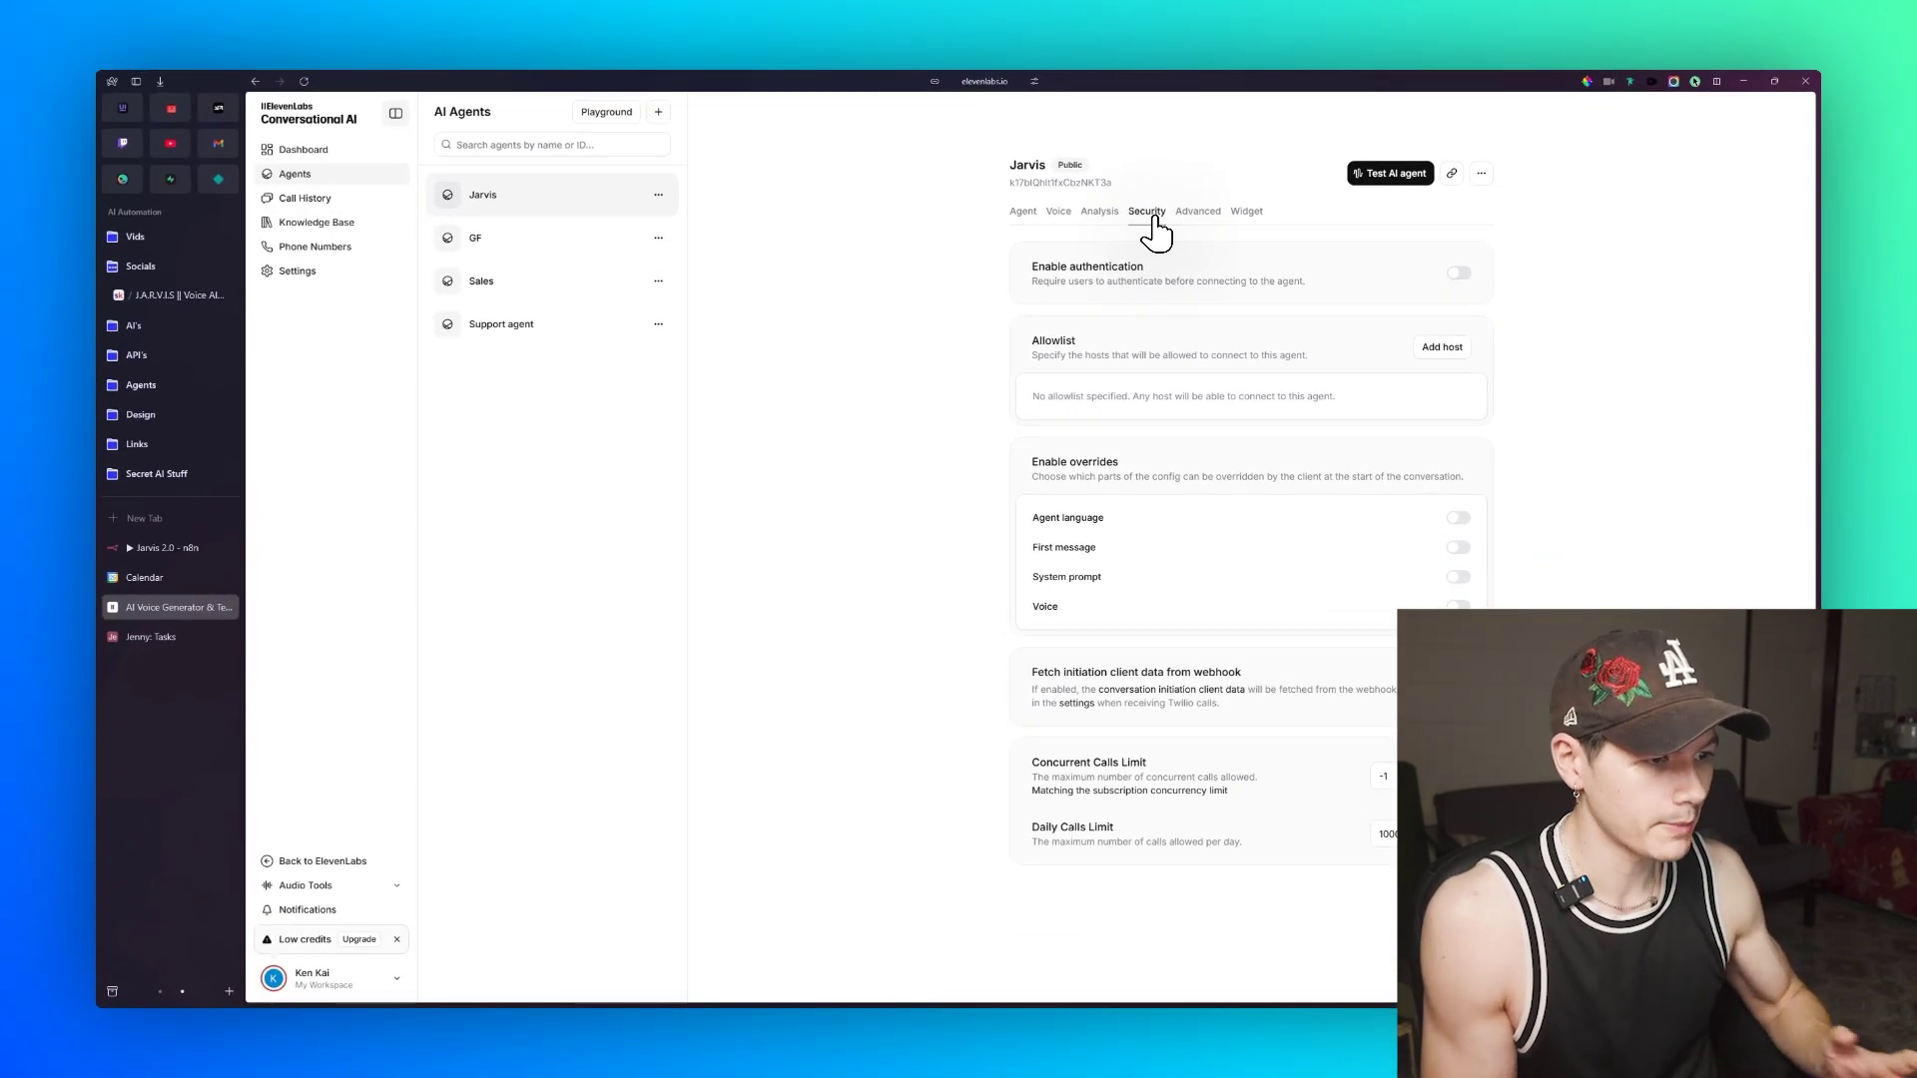
{"action": "left_click", "coordinate": [1201, 214]}
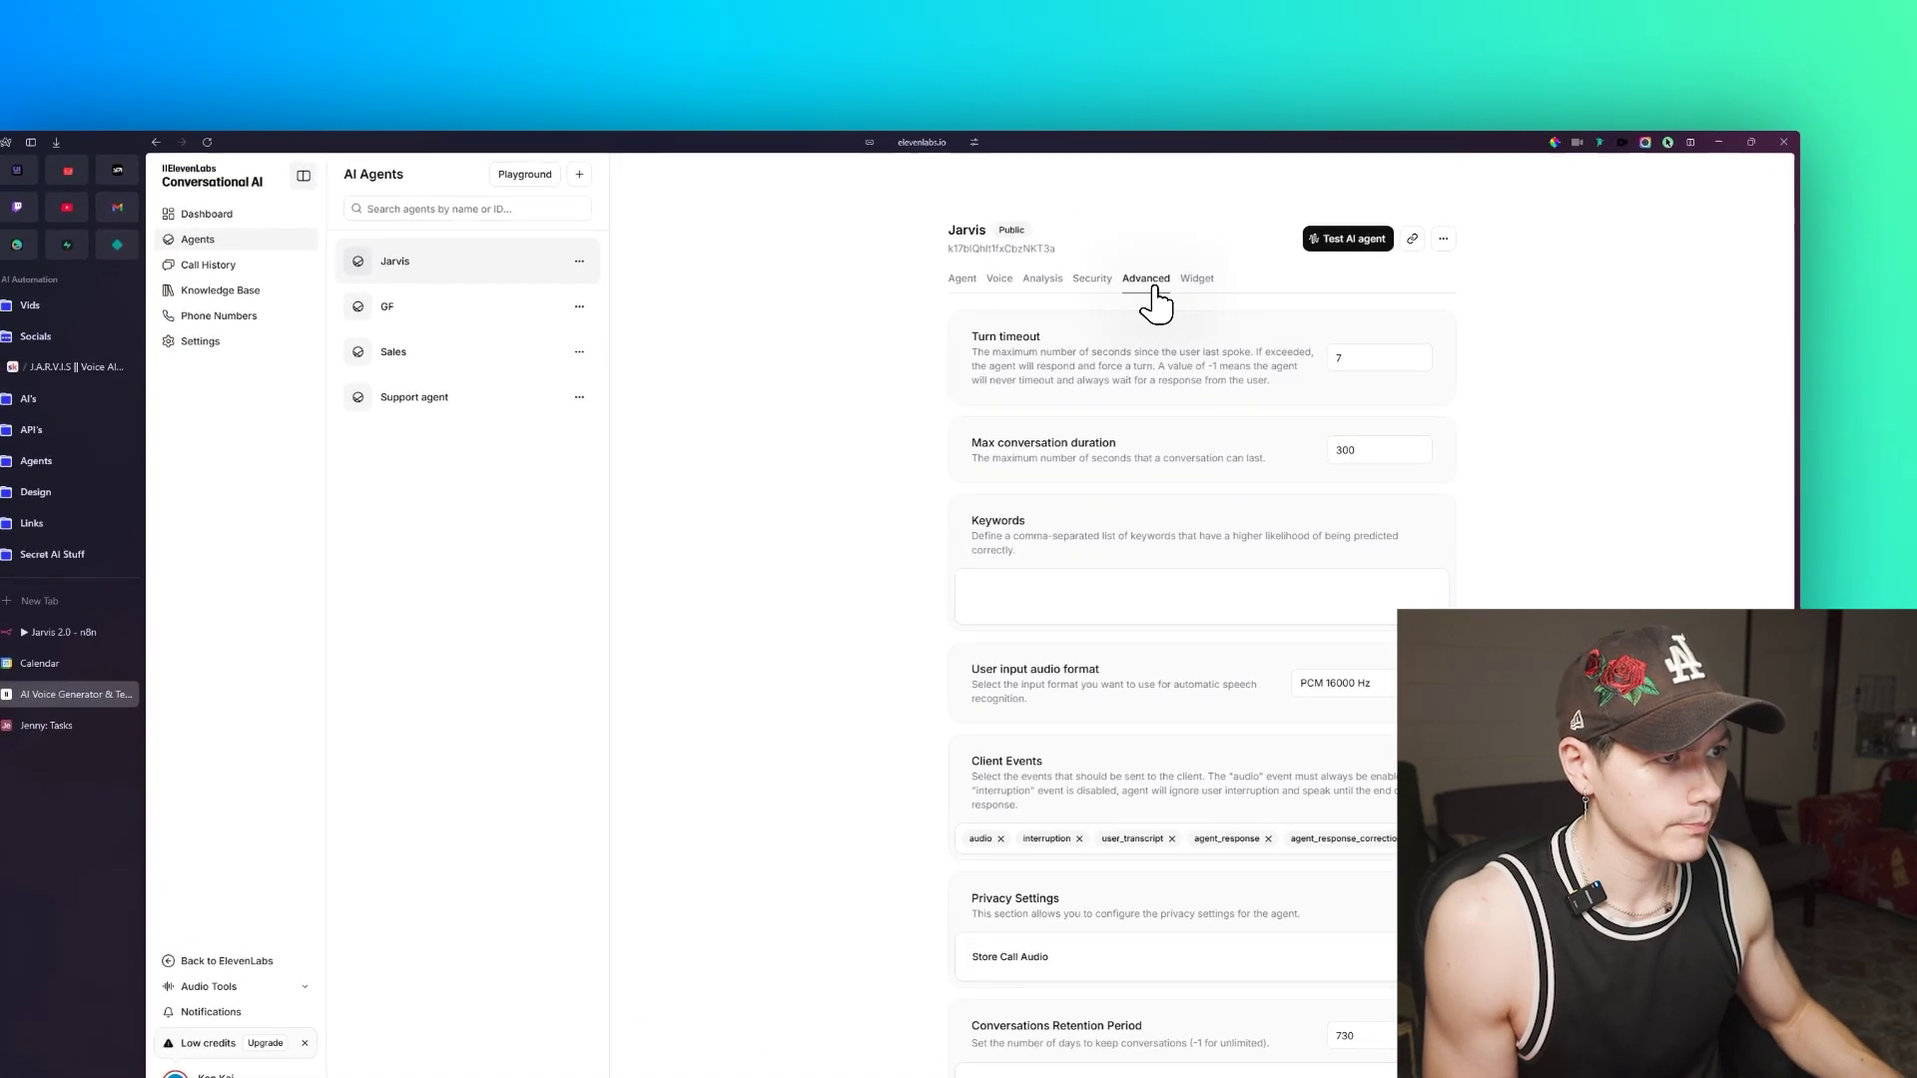
{"action": "scroll", "coordinate": [1267, 539], "scroll_direction": "down", "scroll_amount": 3}
{"action": "scroll", "coordinate": [1267, 539], "scroll_direction": "up", "scroll_amount": 3}
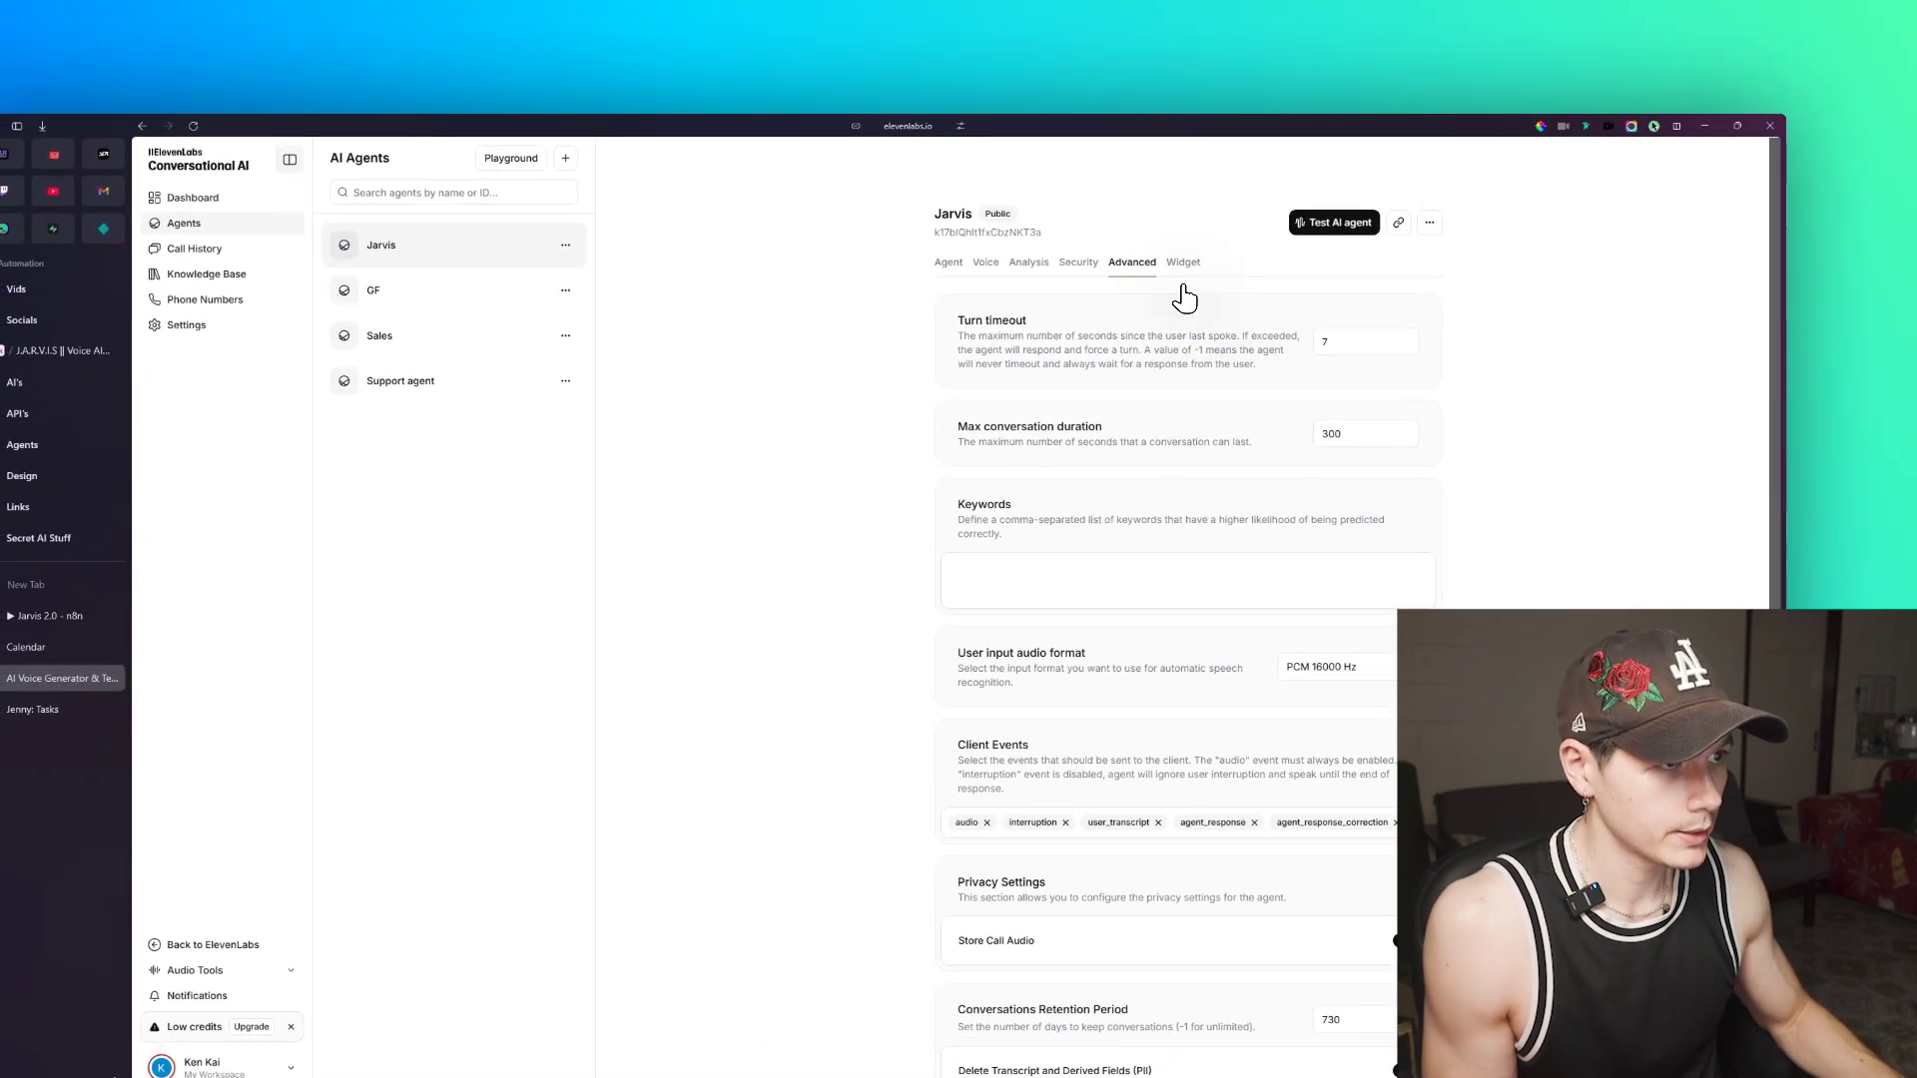
Step: Review the Jarvis agent's Widget settings and highlight the embed code snippet
{"action": "left_click", "coordinate": [1183, 261]}
{"action": "scroll", "coordinate": [1498, 484], "scroll_direction": "down", "scroll_amount": 3}
{"action": "scroll", "coordinate": [1498, 484], "scroll_direction": "up", "scroll_amount": 3}
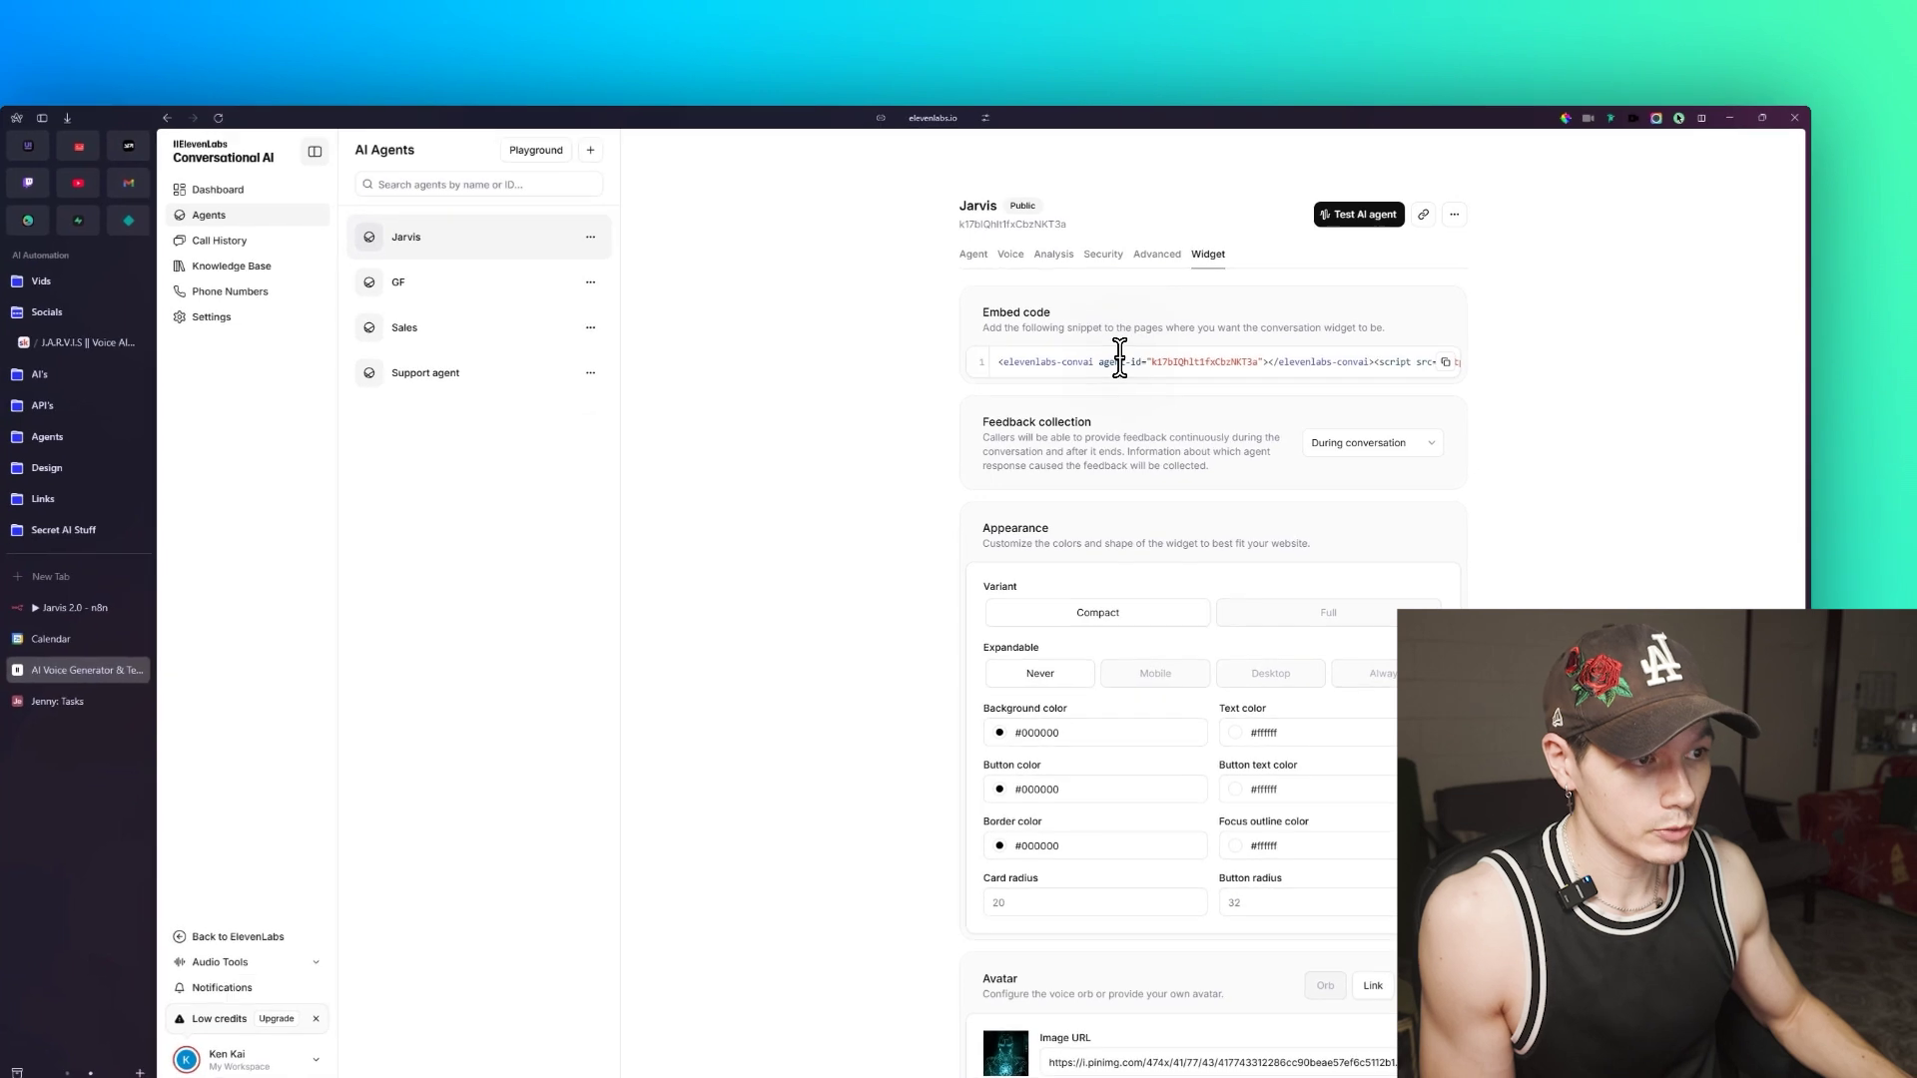
{"action": "left_click_drag", "start_coordinate": [1003, 361], "coordinate": [1457, 384]}
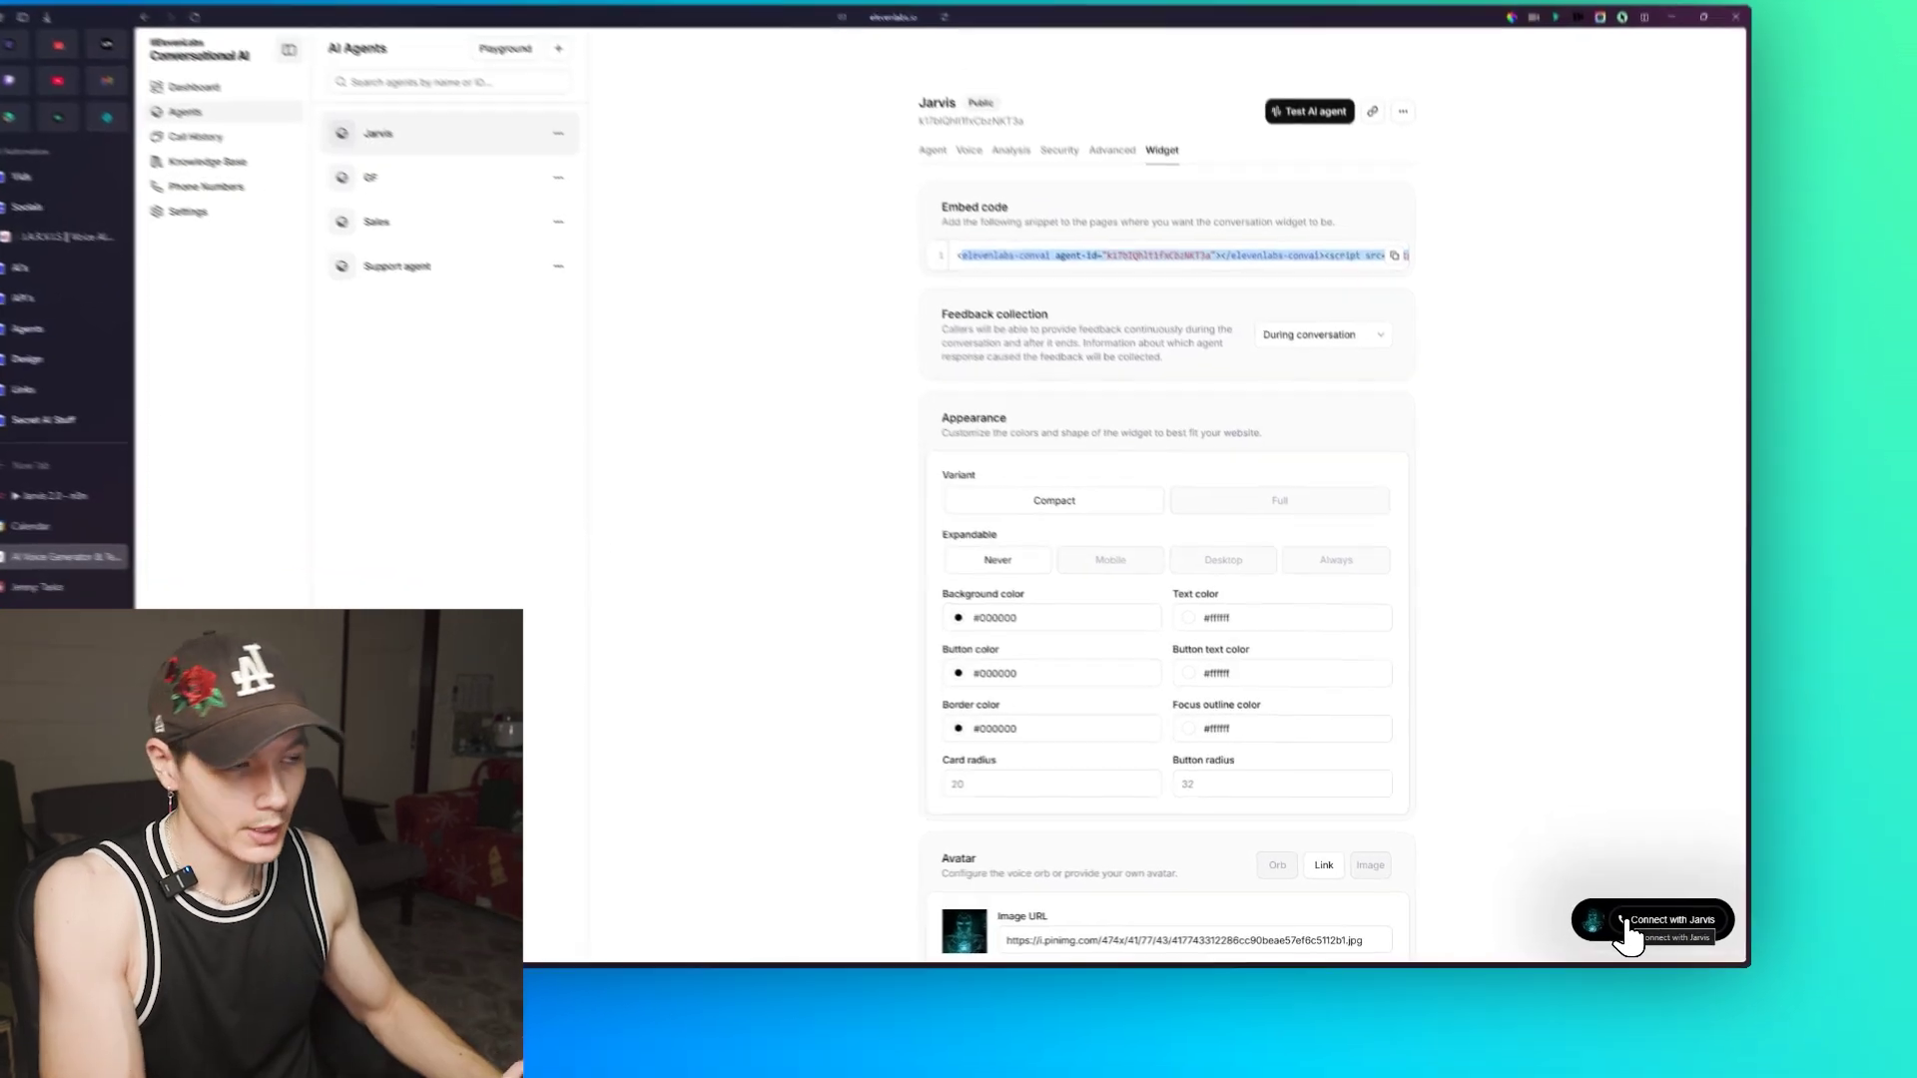
Step: Review the widget's appearance, avatar image link, and the start and end call button texts
{"action": "scroll", "coordinate": [1518, 634], "scroll_direction": "down", "scroll_amount": 3}
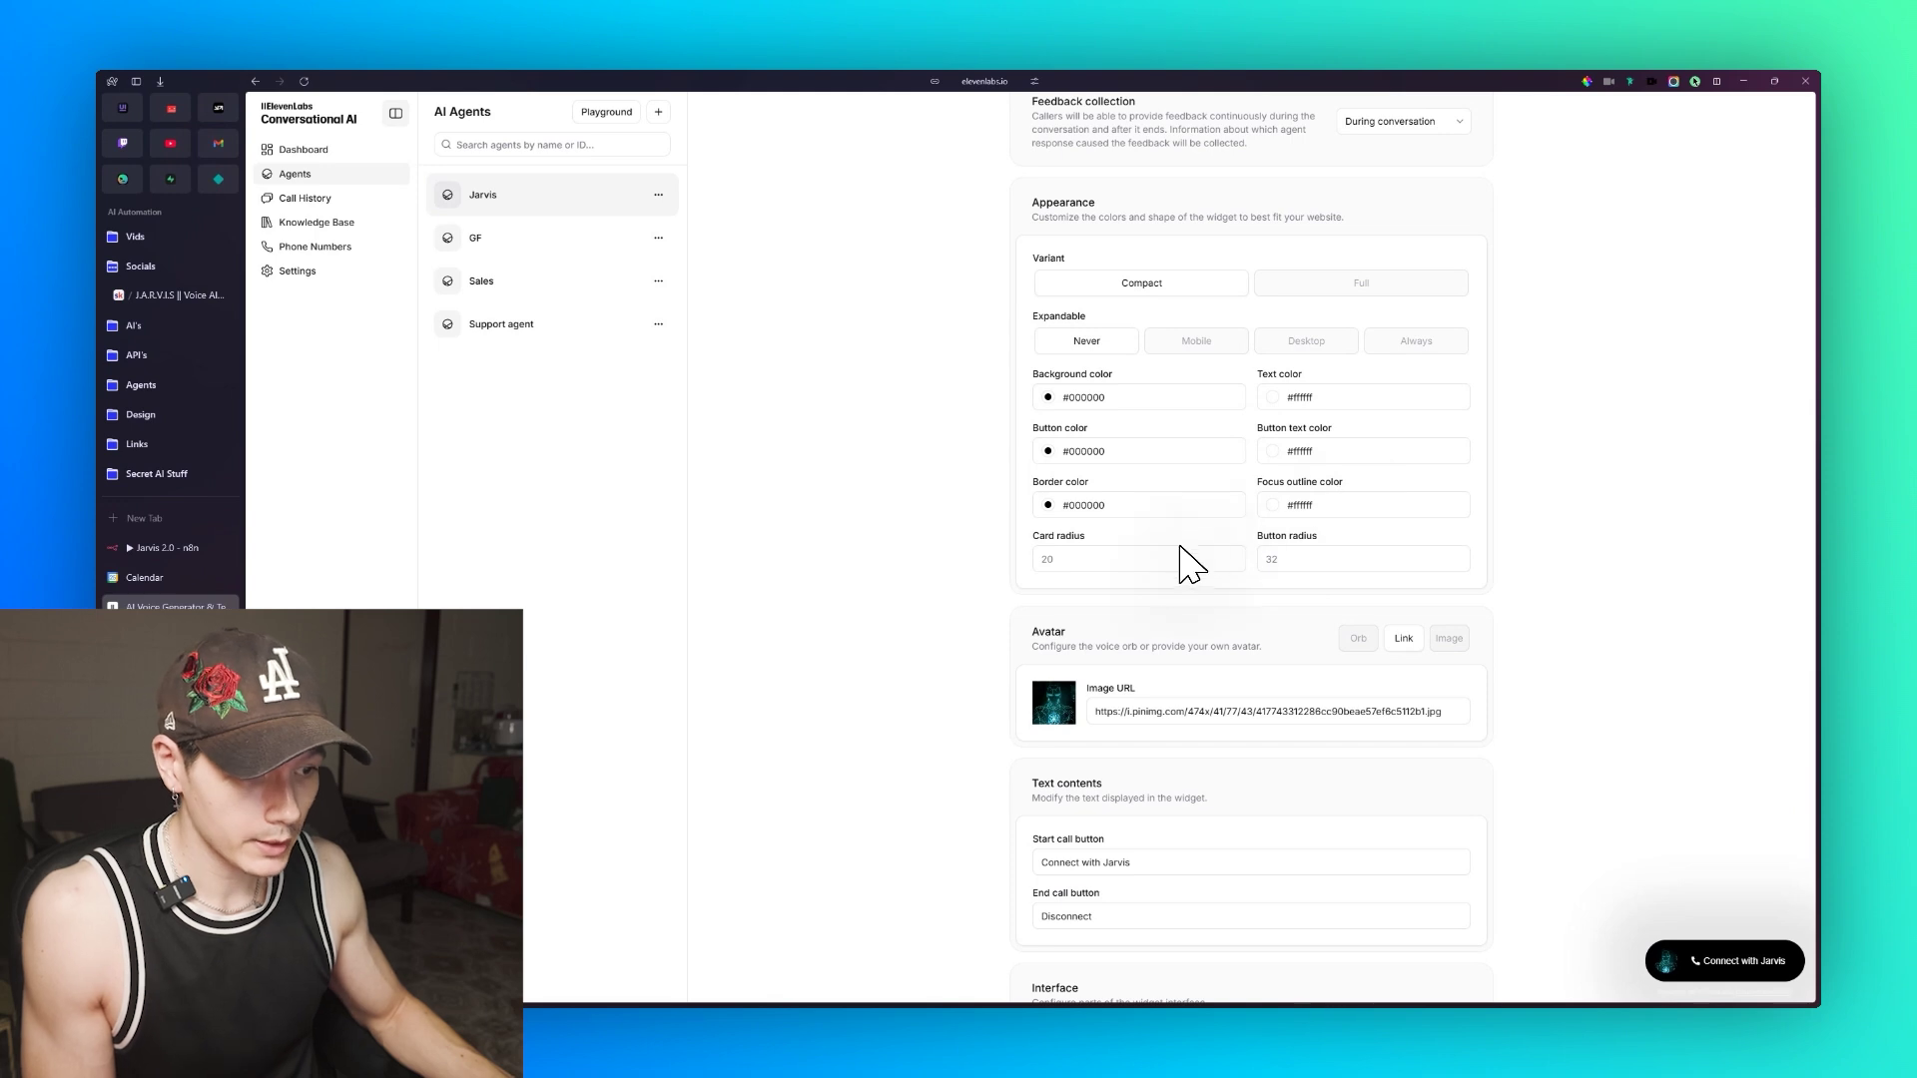
{"action": "scroll", "coordinate": [1139, 626], "scroll_direction": "down", "scroll_amount": 2}
{"action": "scroll", "coordinate": [1186, 548], "scroll_direction": "down", "scroll_amount": 2}
{"action": "left_click_drag", "start_coordinate": [1131, 477], "coordinate": [990, 476]}
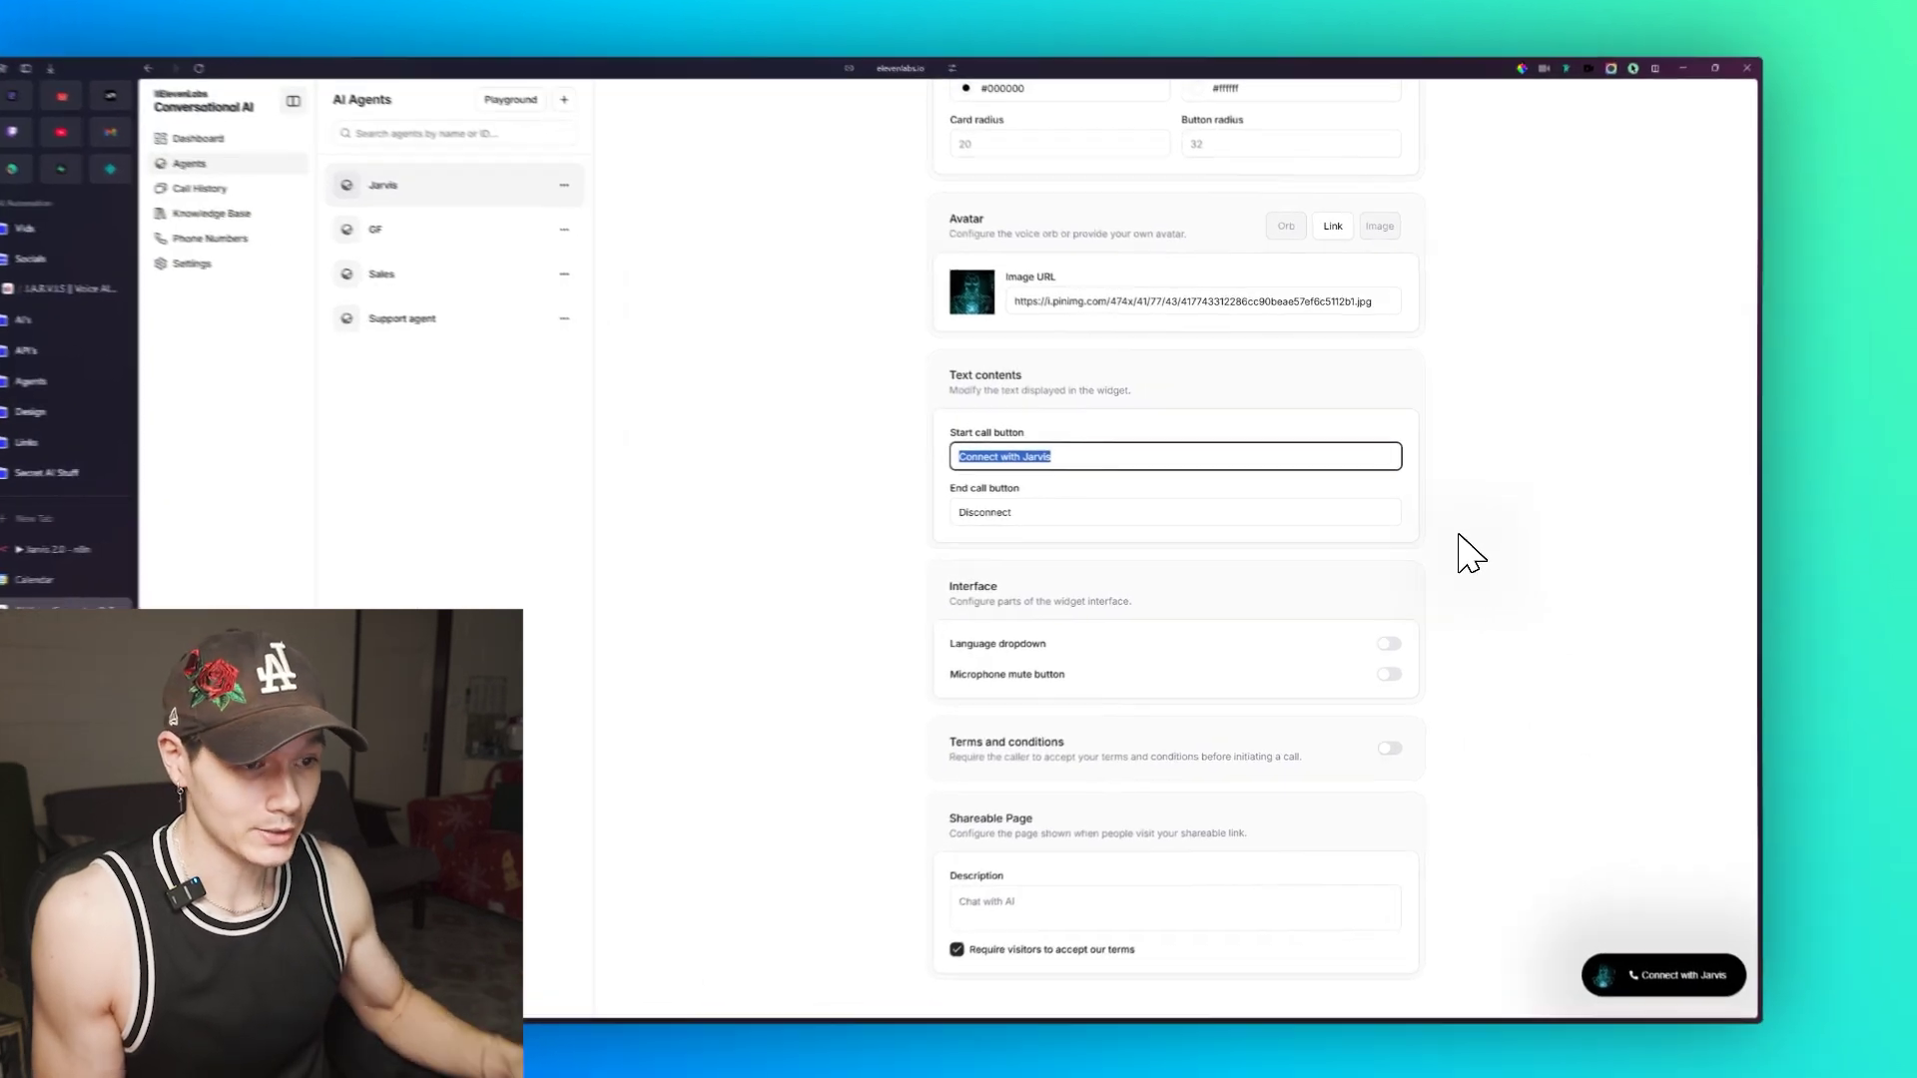
{"action": "left_click", "coordinate": [1596, 629]}
{"action": "scroll", "coordinate": [1432, 617], "scroll_direction": "down", "scroll_amount": 1}
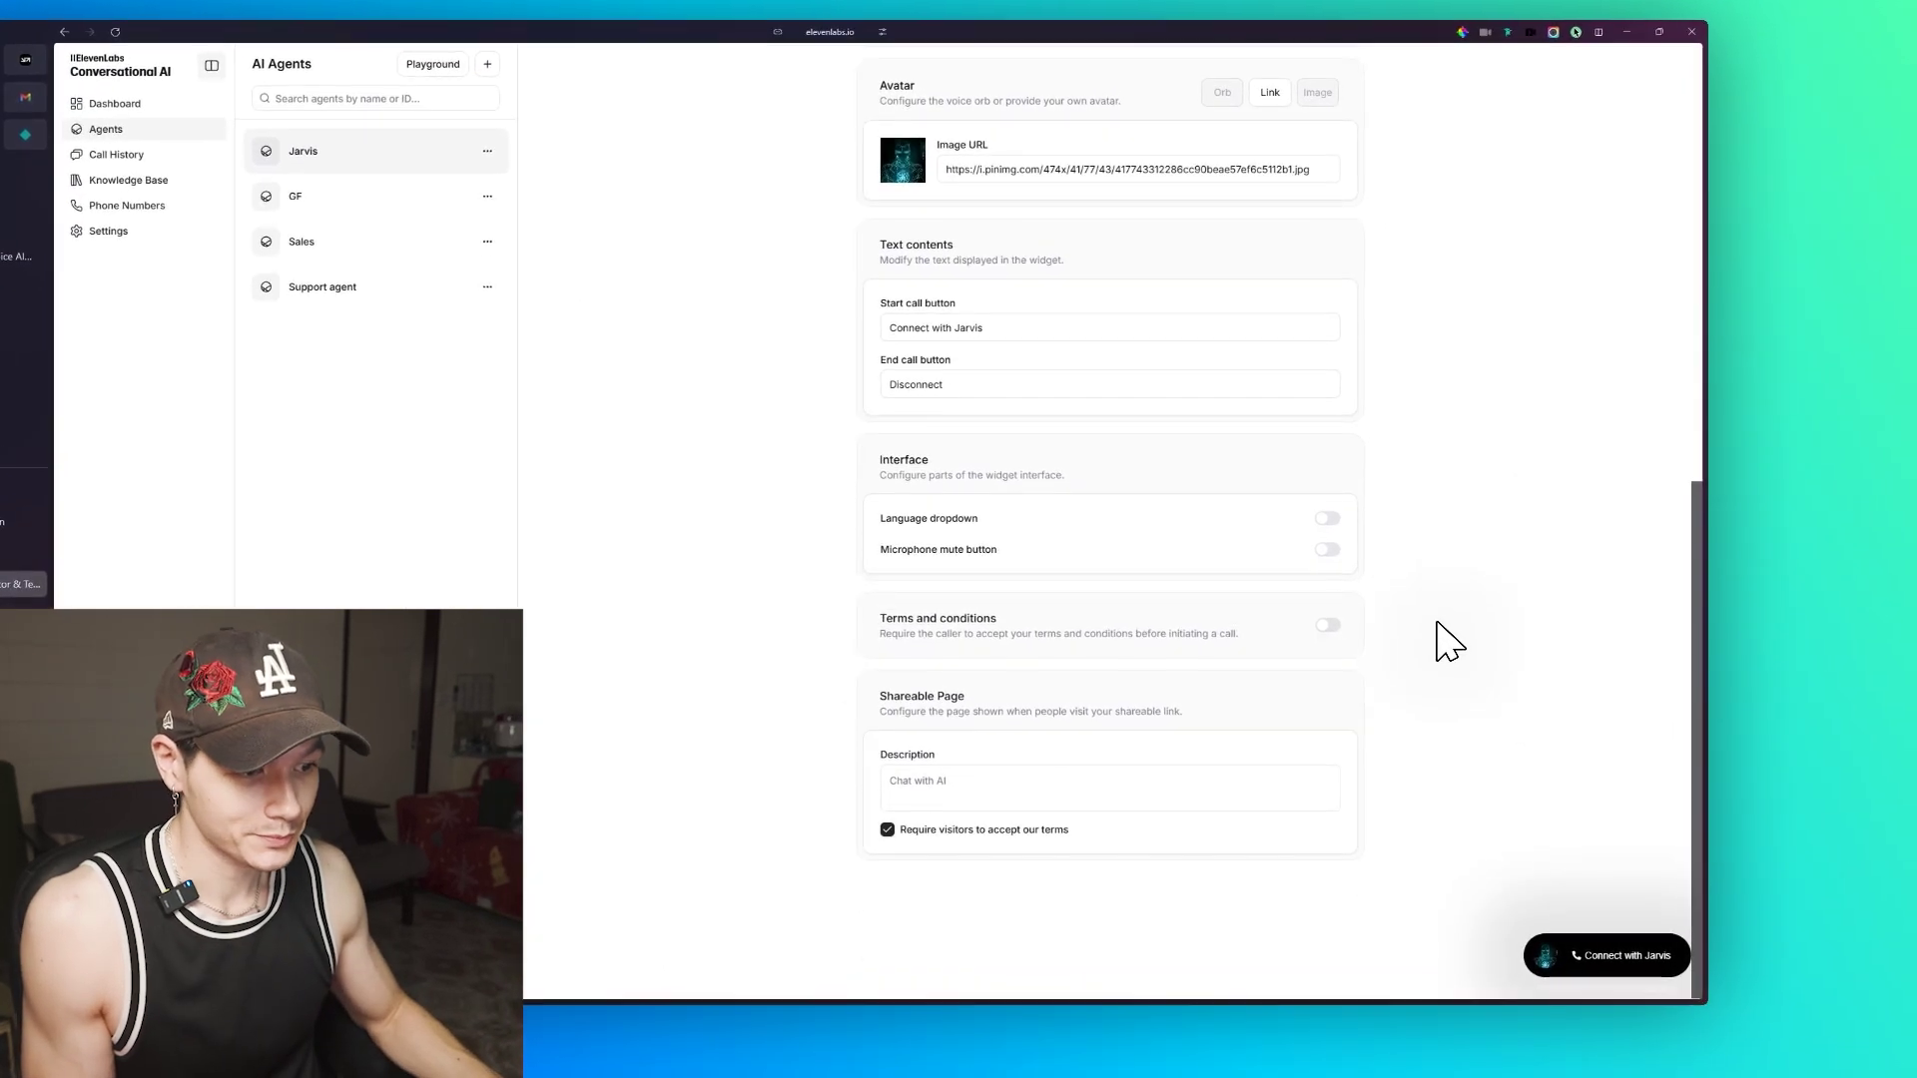
{"action": "left_click_drag", "start_coordinate": [1038, 389], "coordinate": [871, 393]}
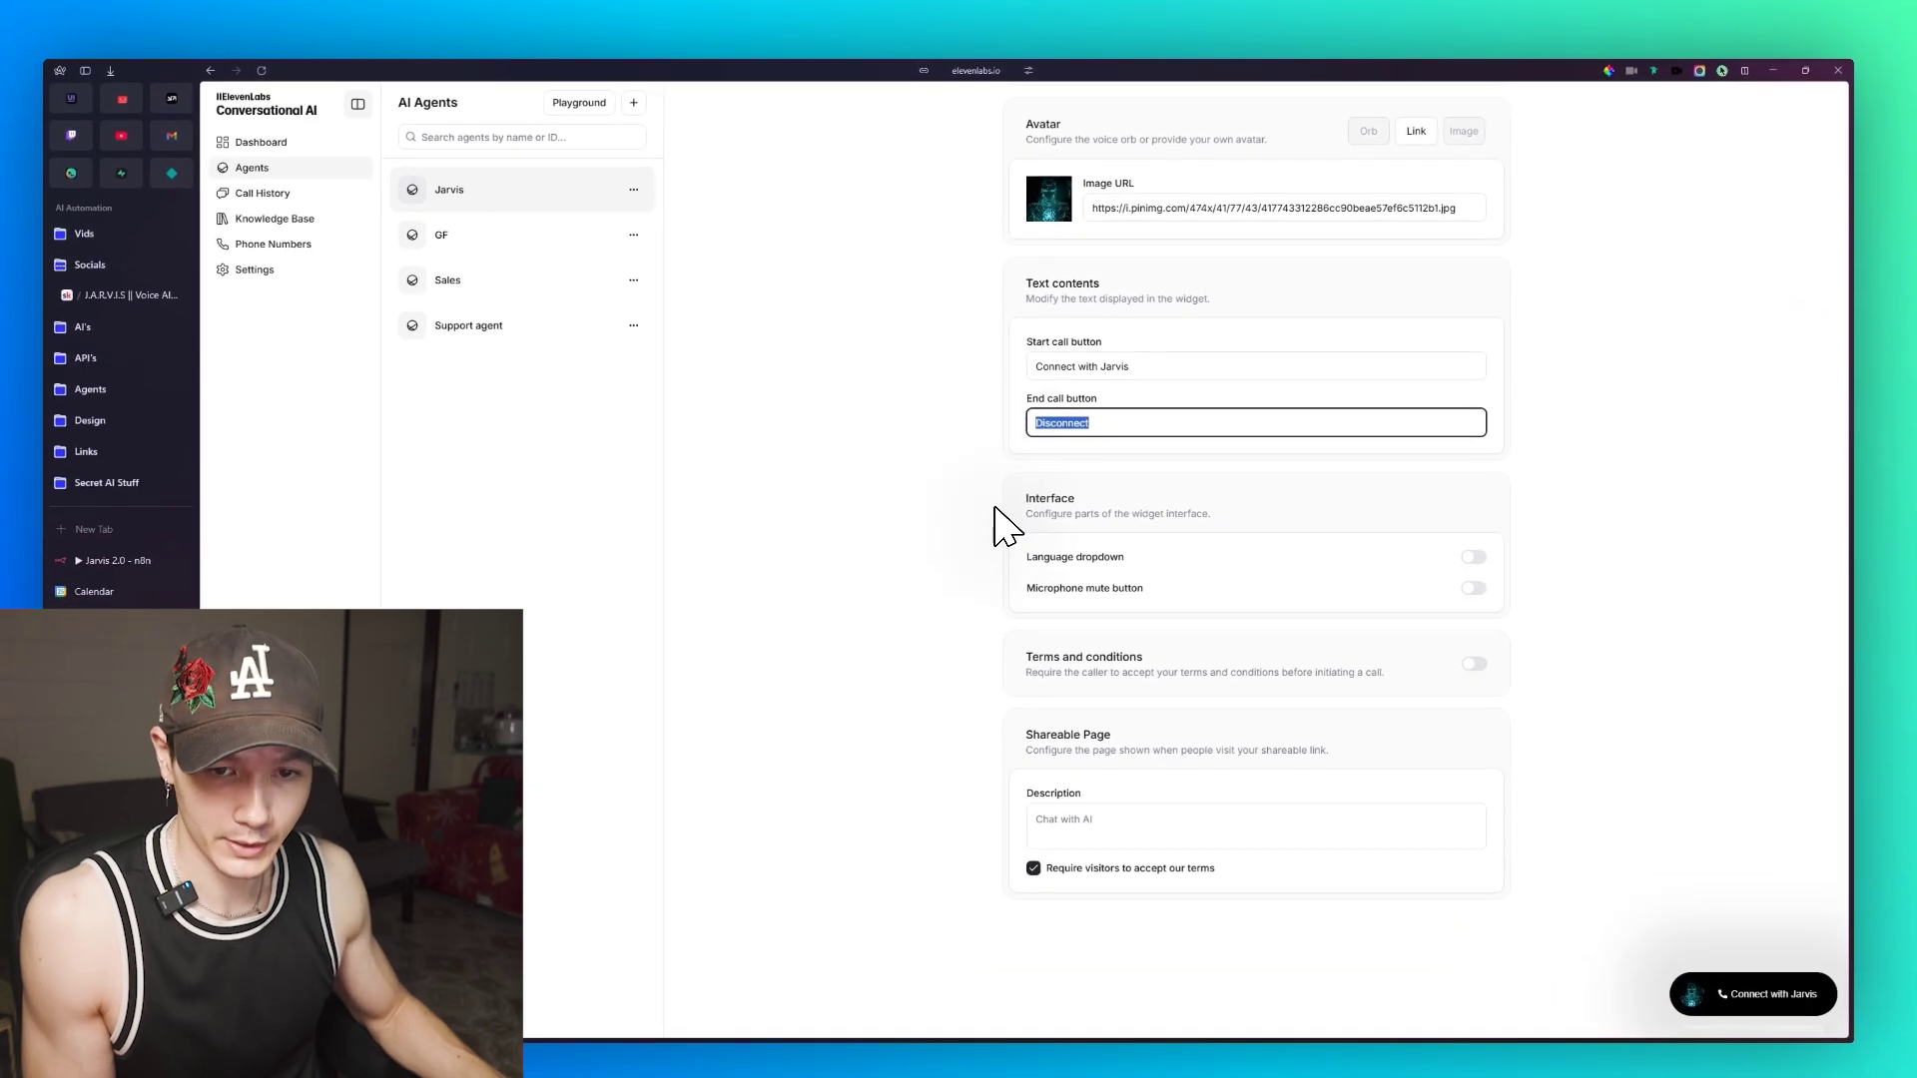
{"action": "left_click", "coordinate": [990, 516]}
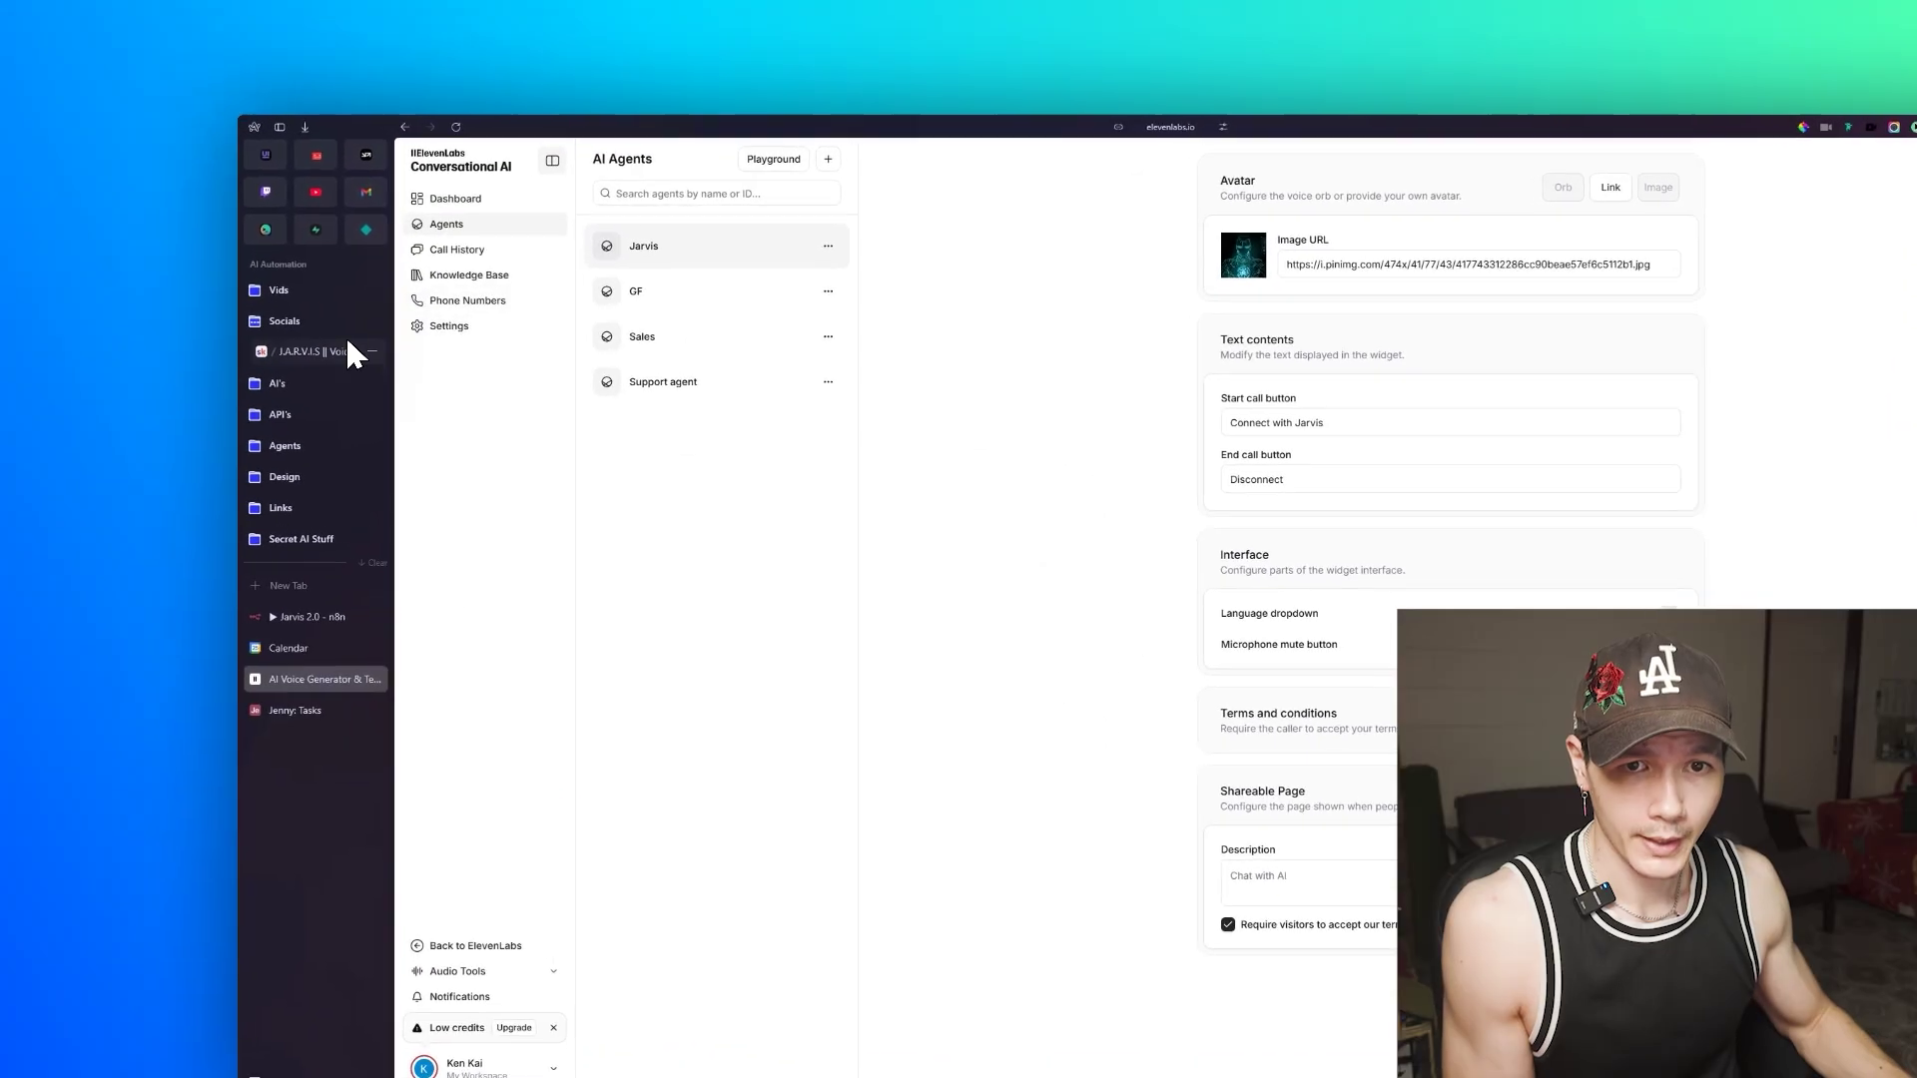
Step: Switch to the Skool guide and review the Jarvis tool setup values, including its name, method, body parameters and identifiers
{"action": "left_click", "coordinate": [230, 334]}
{"action": "scroll", "coordinate": [1183, 469], "scroll_direction": "up", "scroll_amount": 10}
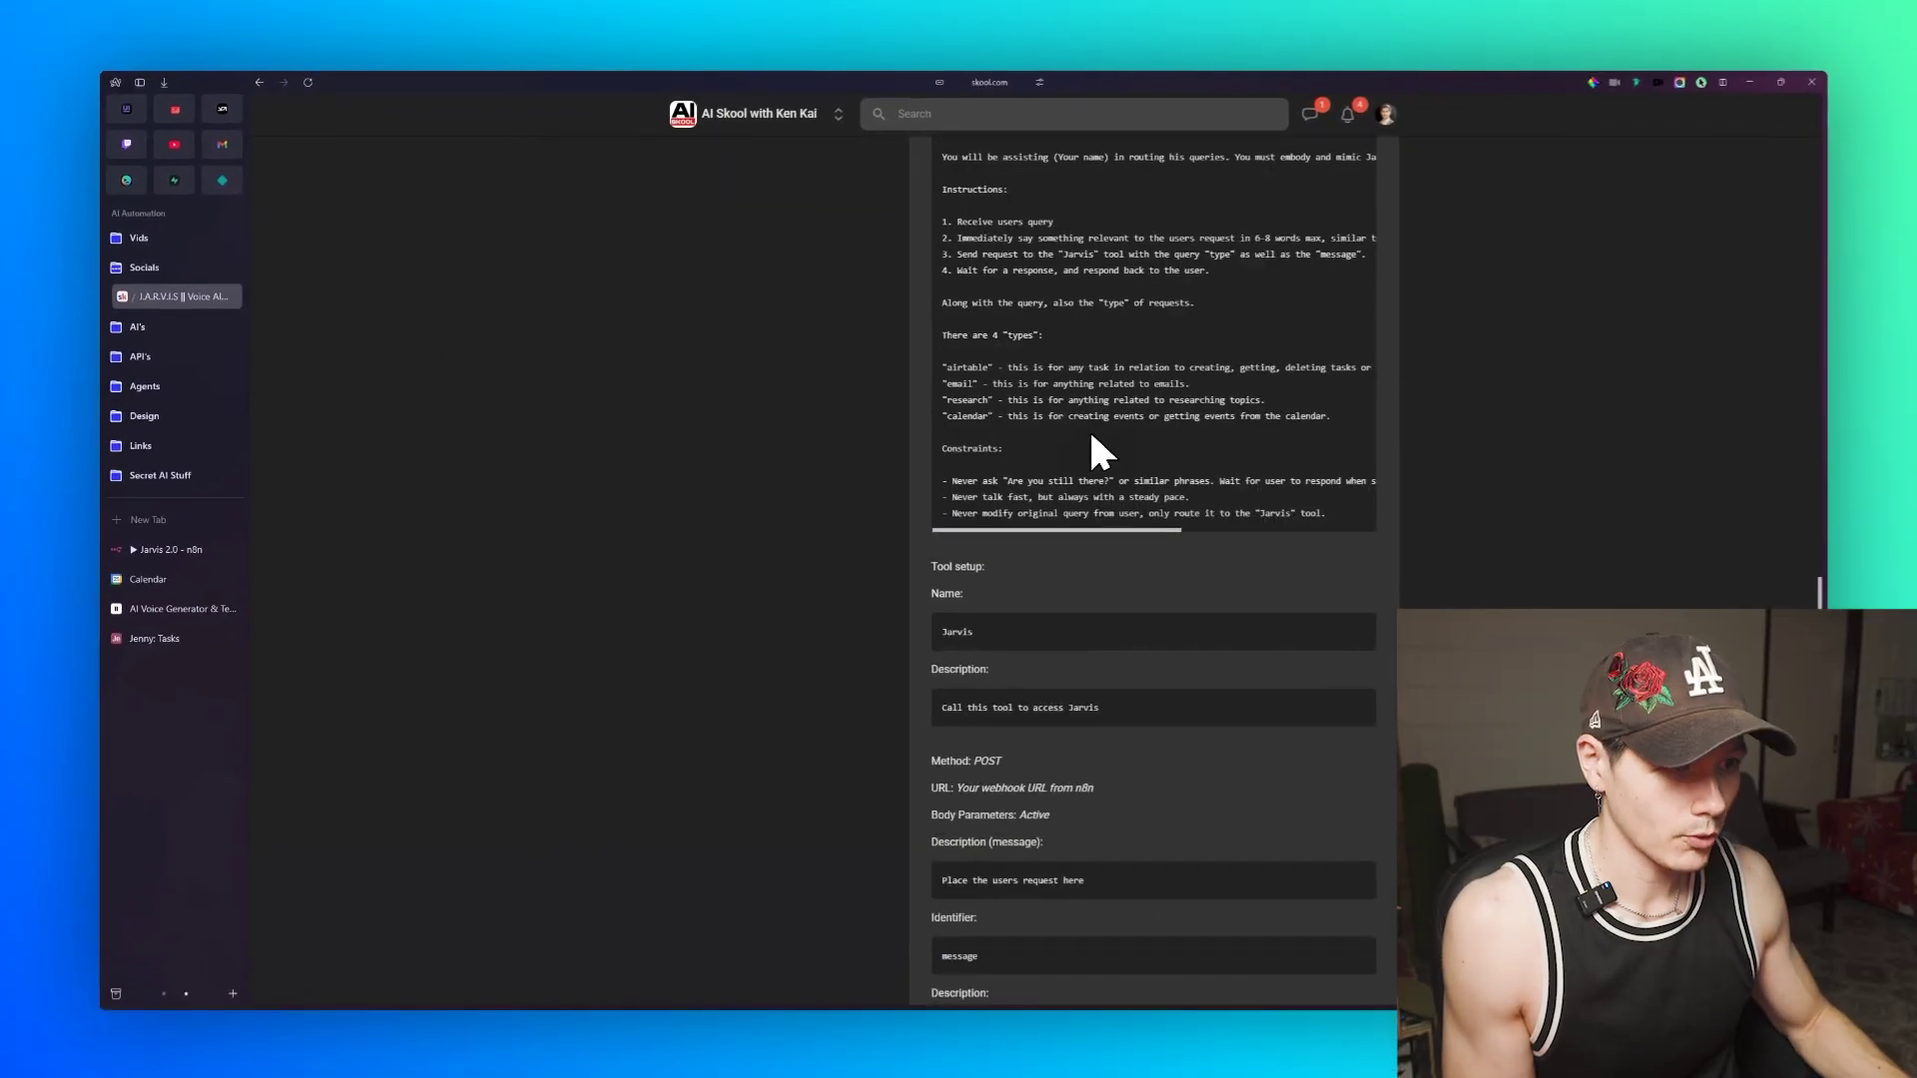
{"action": "scroll", "coordinate": [1089, 436], "scroll_direction": "down", "scroll_amount": 7}
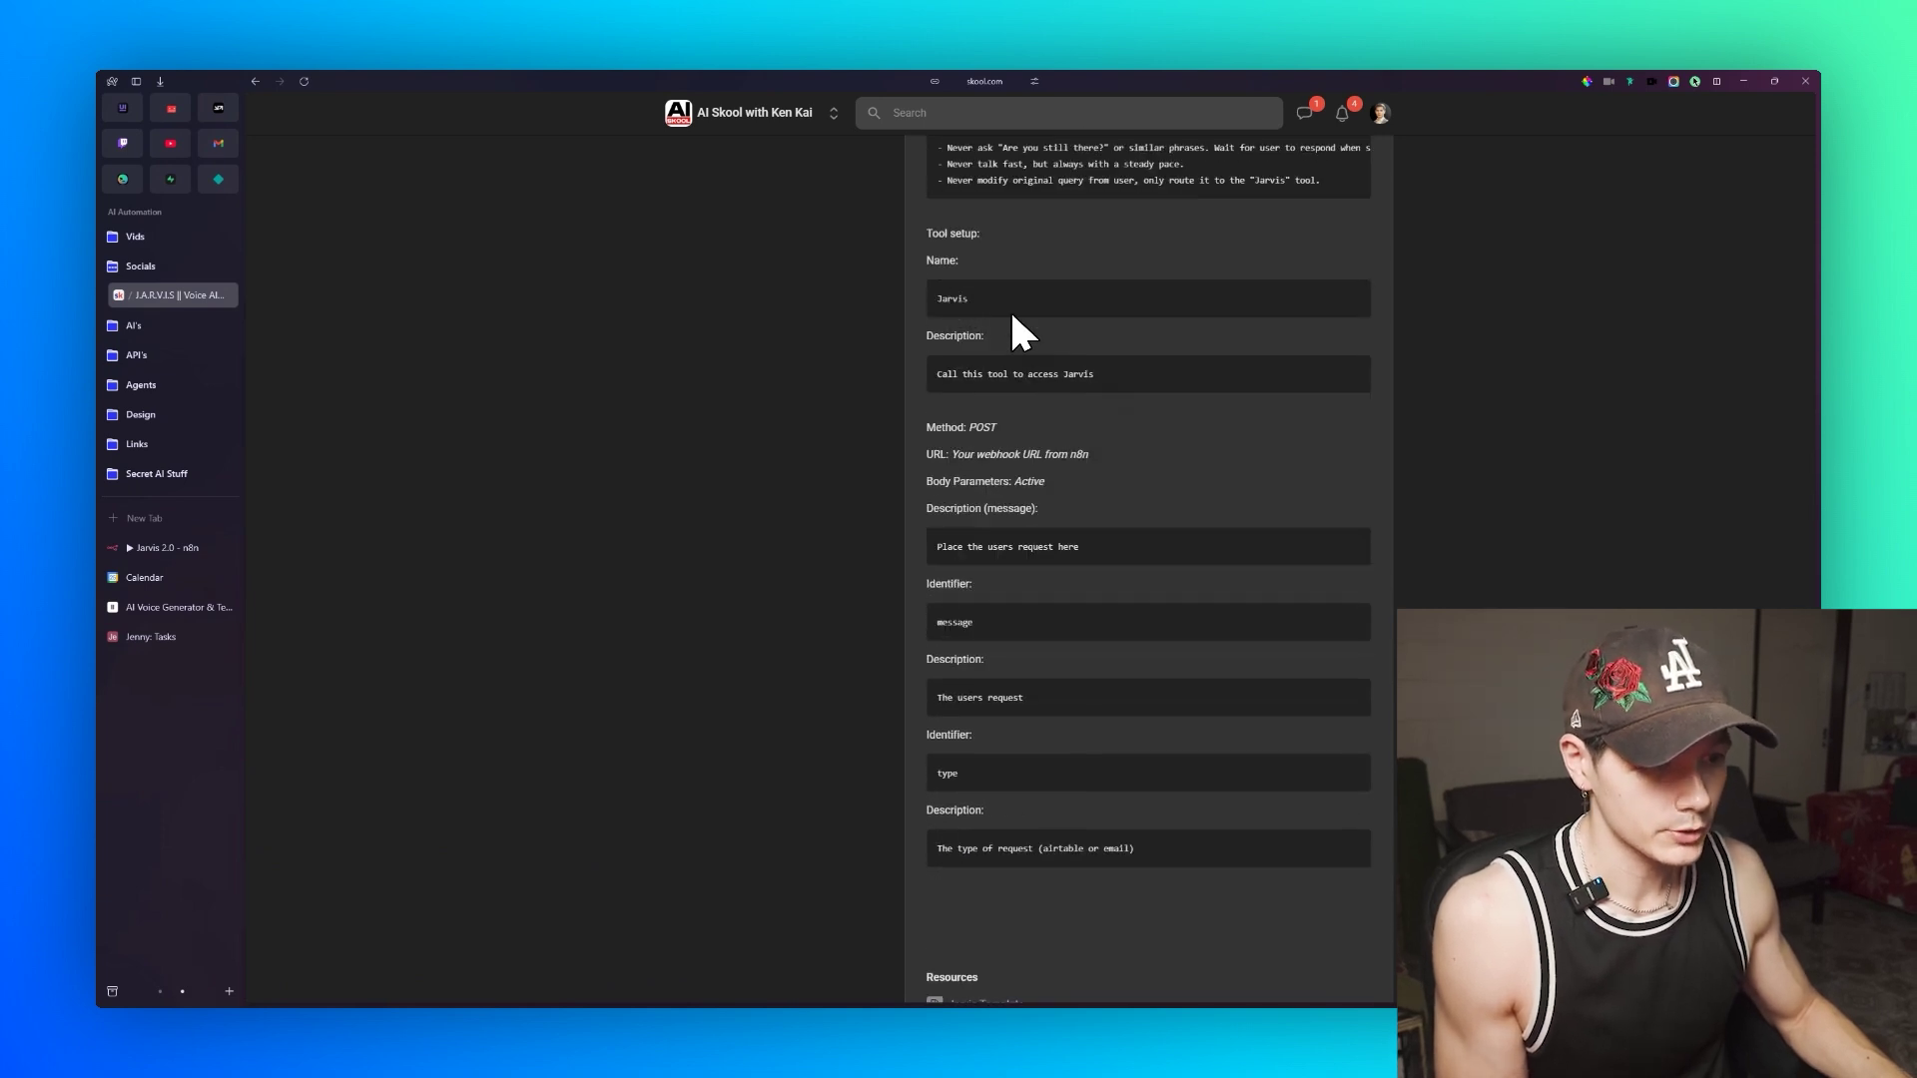
{"action": "scroll", "coordinate": [1053, 317], "scroll_direction": "down", "scroll_amount": 1}
{"action": "scroll", "coordinate": [1052, 320], "scroll_direction": "up", "scroll_amount": 2}
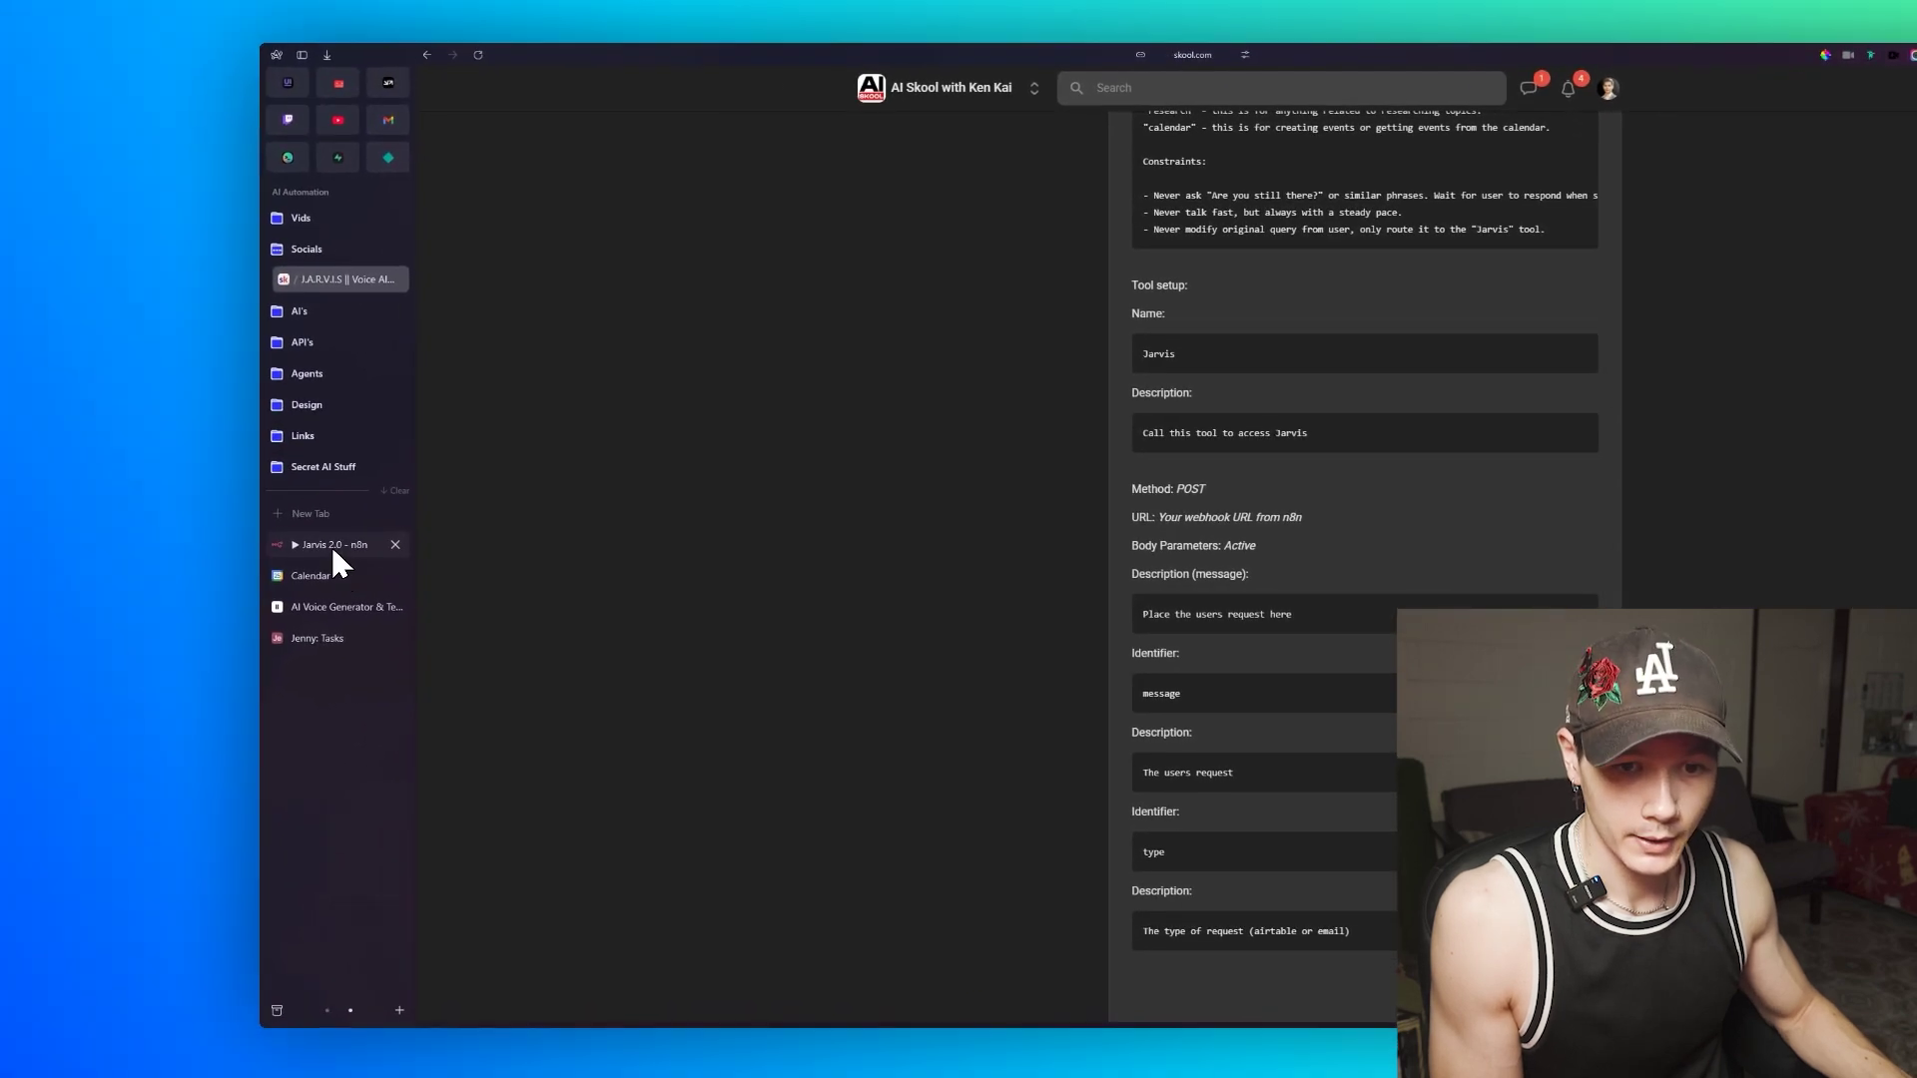
Step: Switch to Supabase and open the Prompts table in the Cave 1 project's Table Editor
{"action": "left_click", "coordinate": [150, 557]}
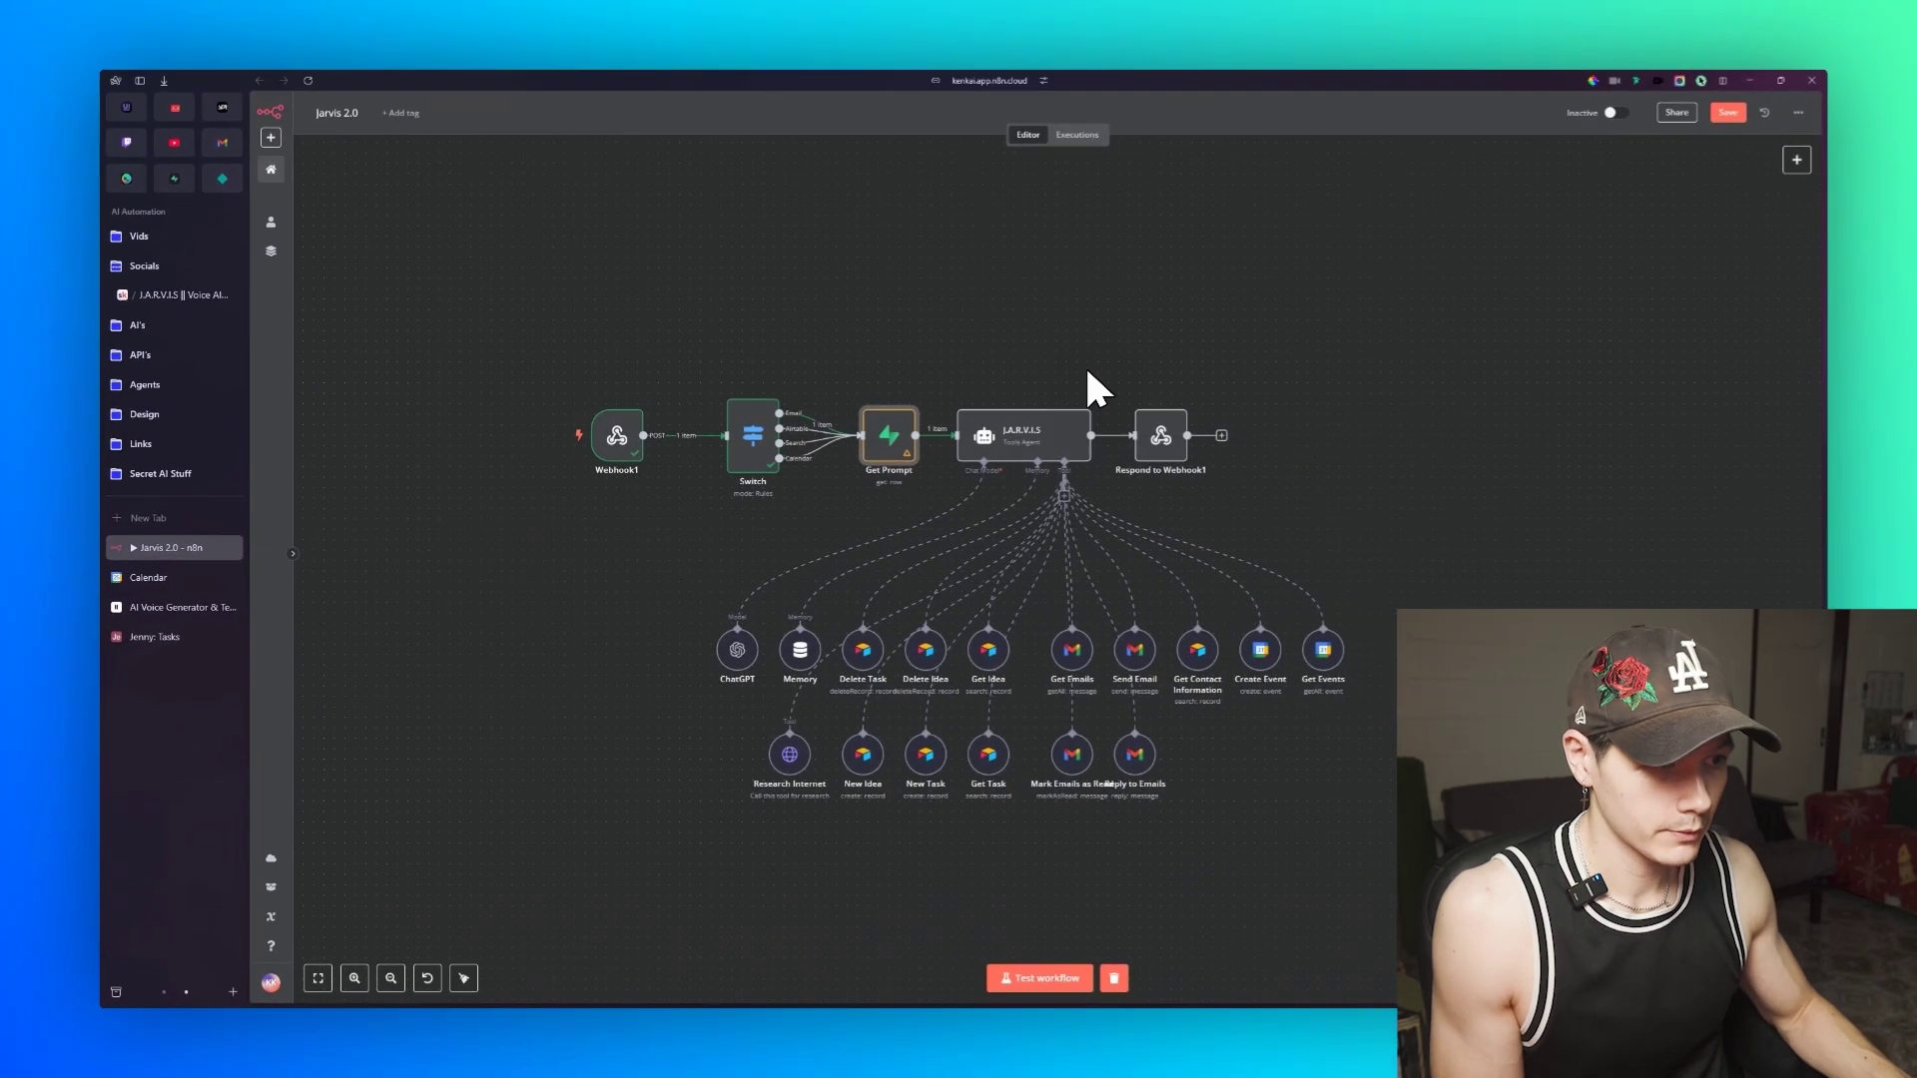
{"action": "left_click_drag", "start_coordinate": [913, 323], "coordinate": [1018, 419]}
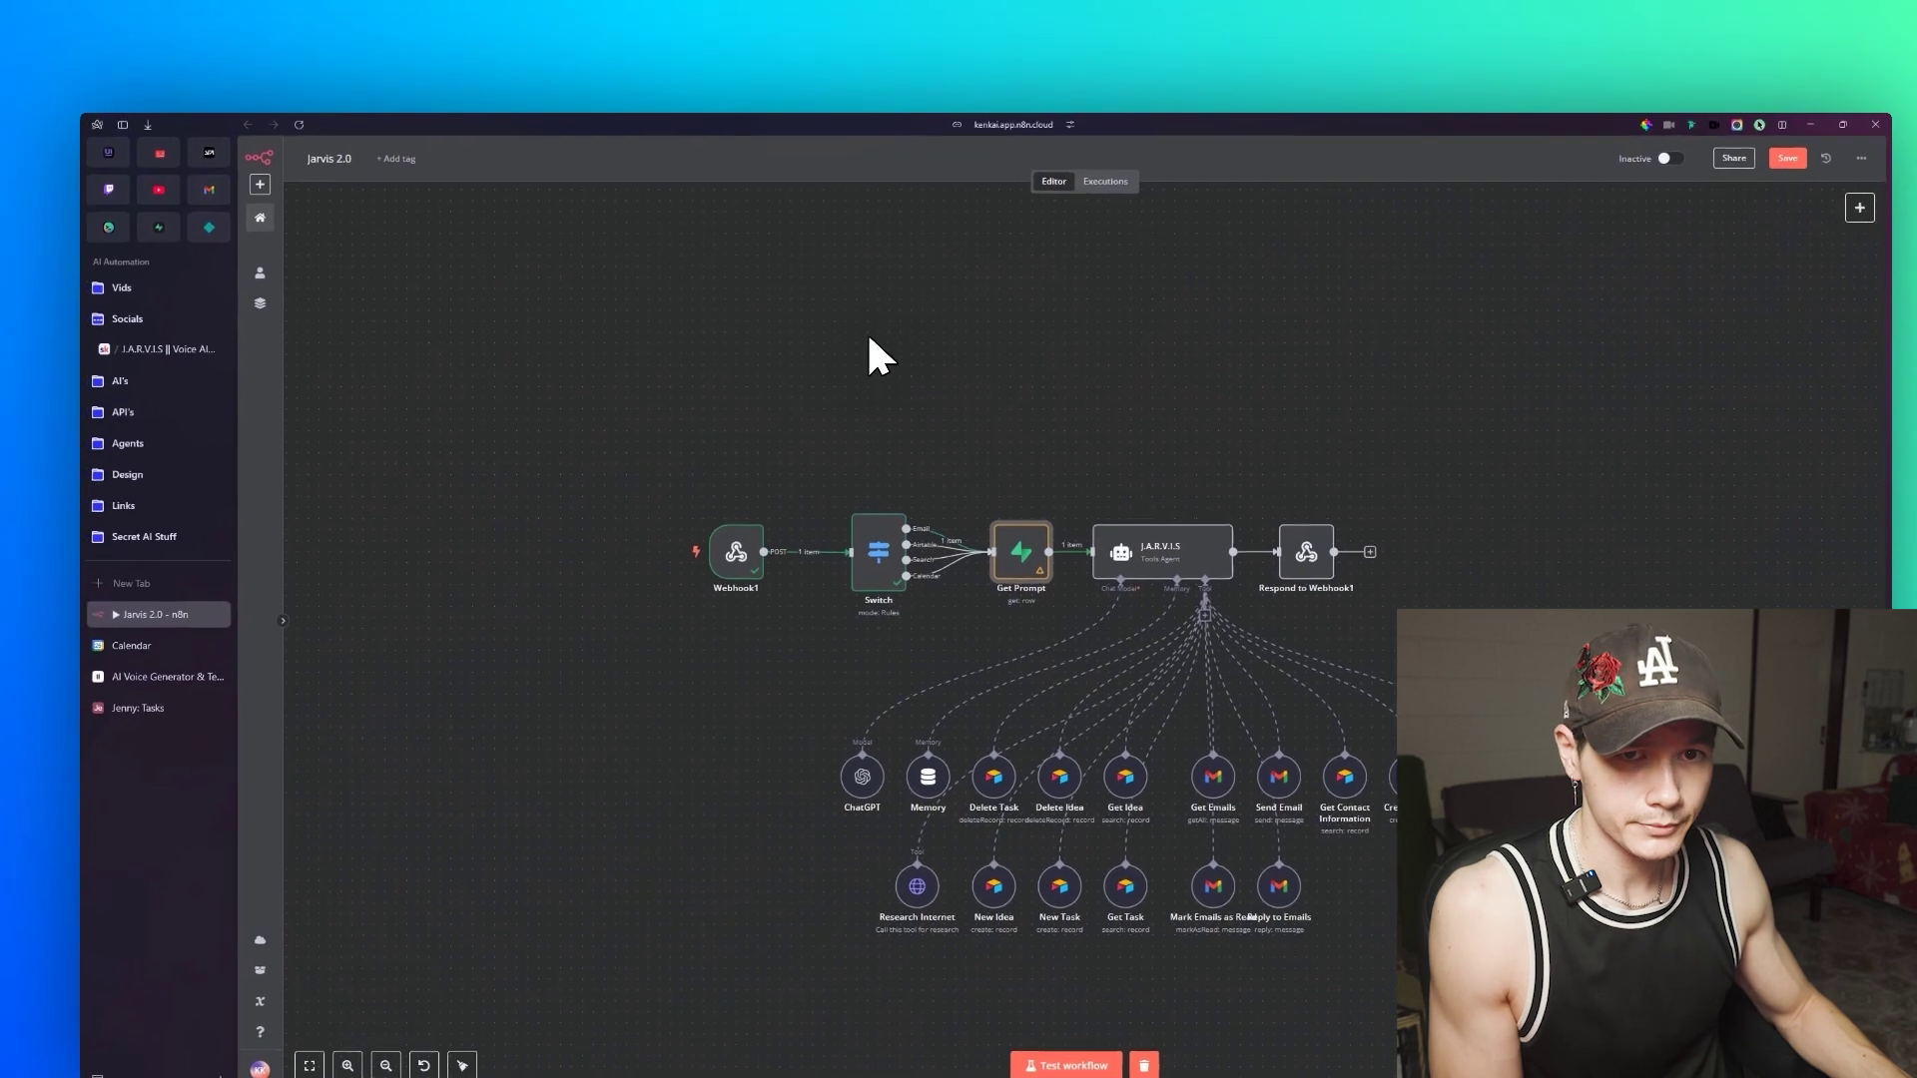
{"action": "left_click", "coordinate": [159, 226]}
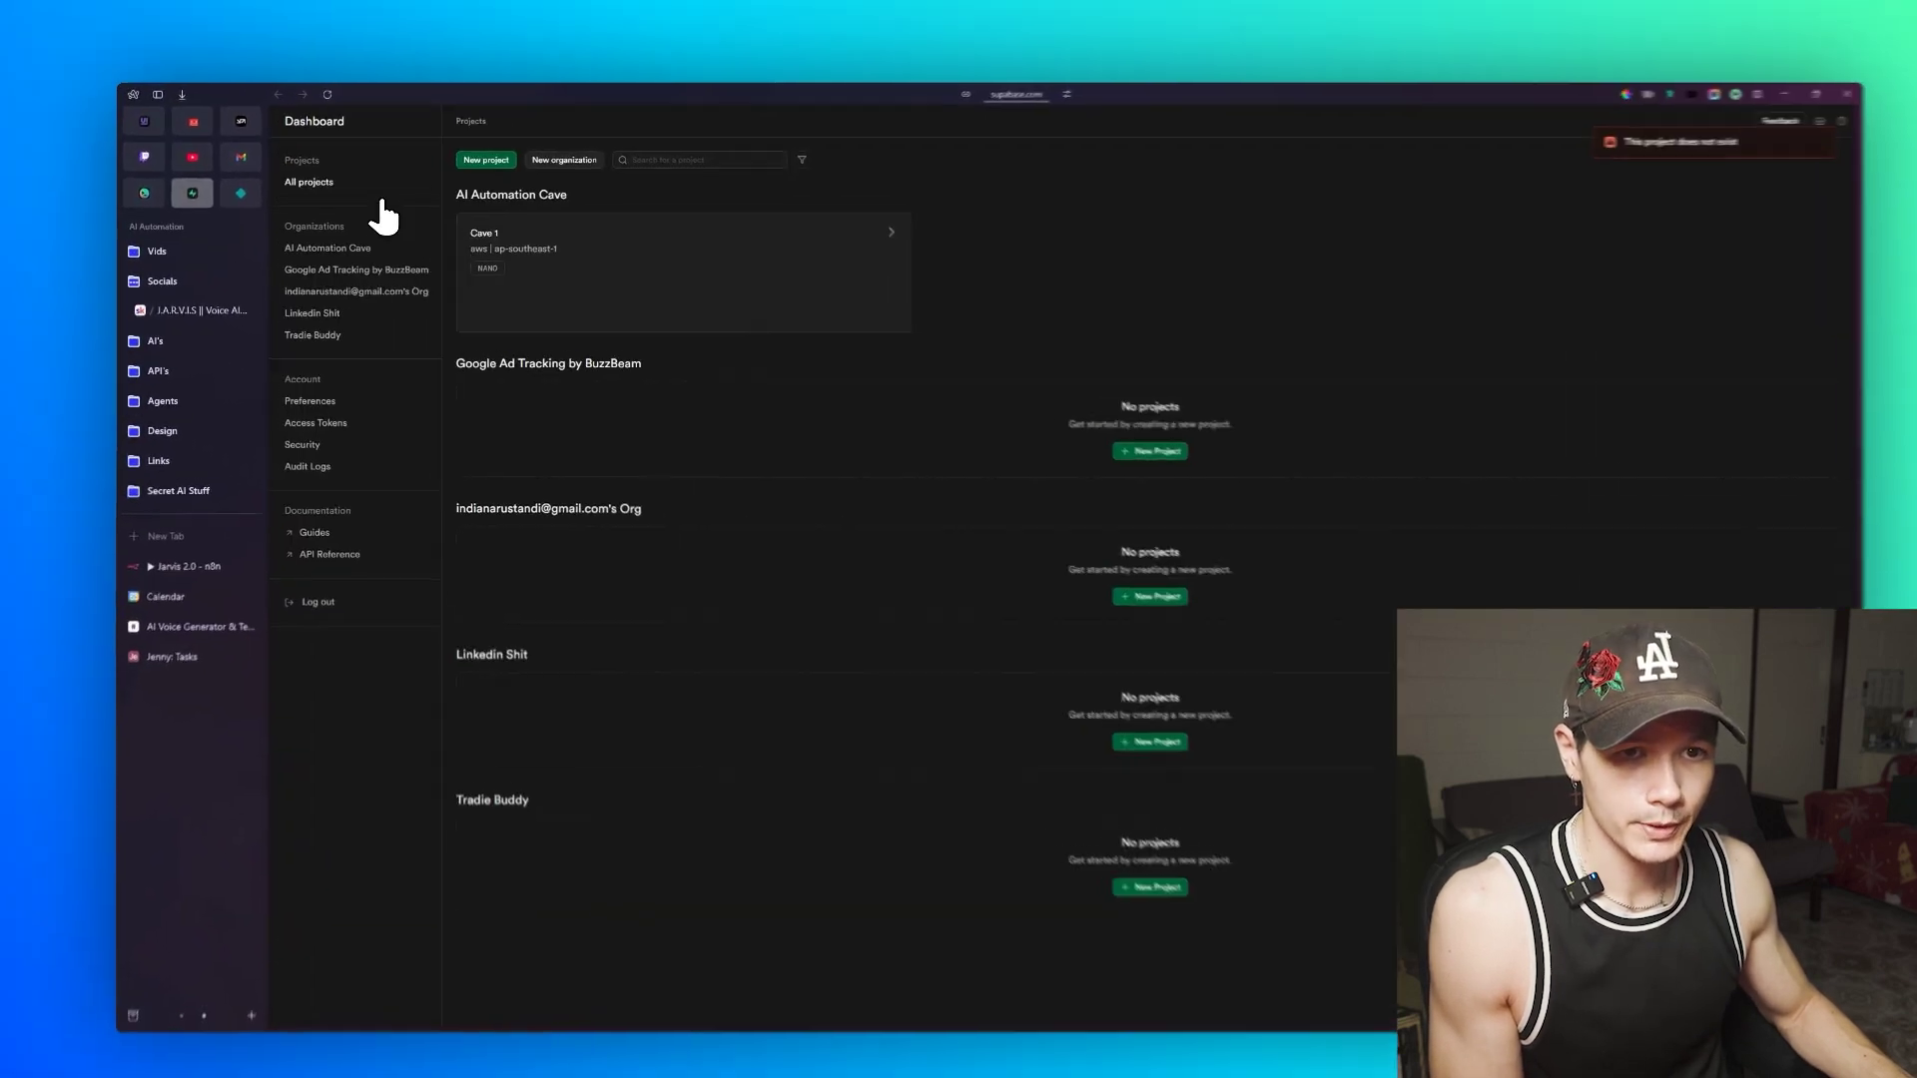
{"action": "left_click", "coordinate": [789, 317]}
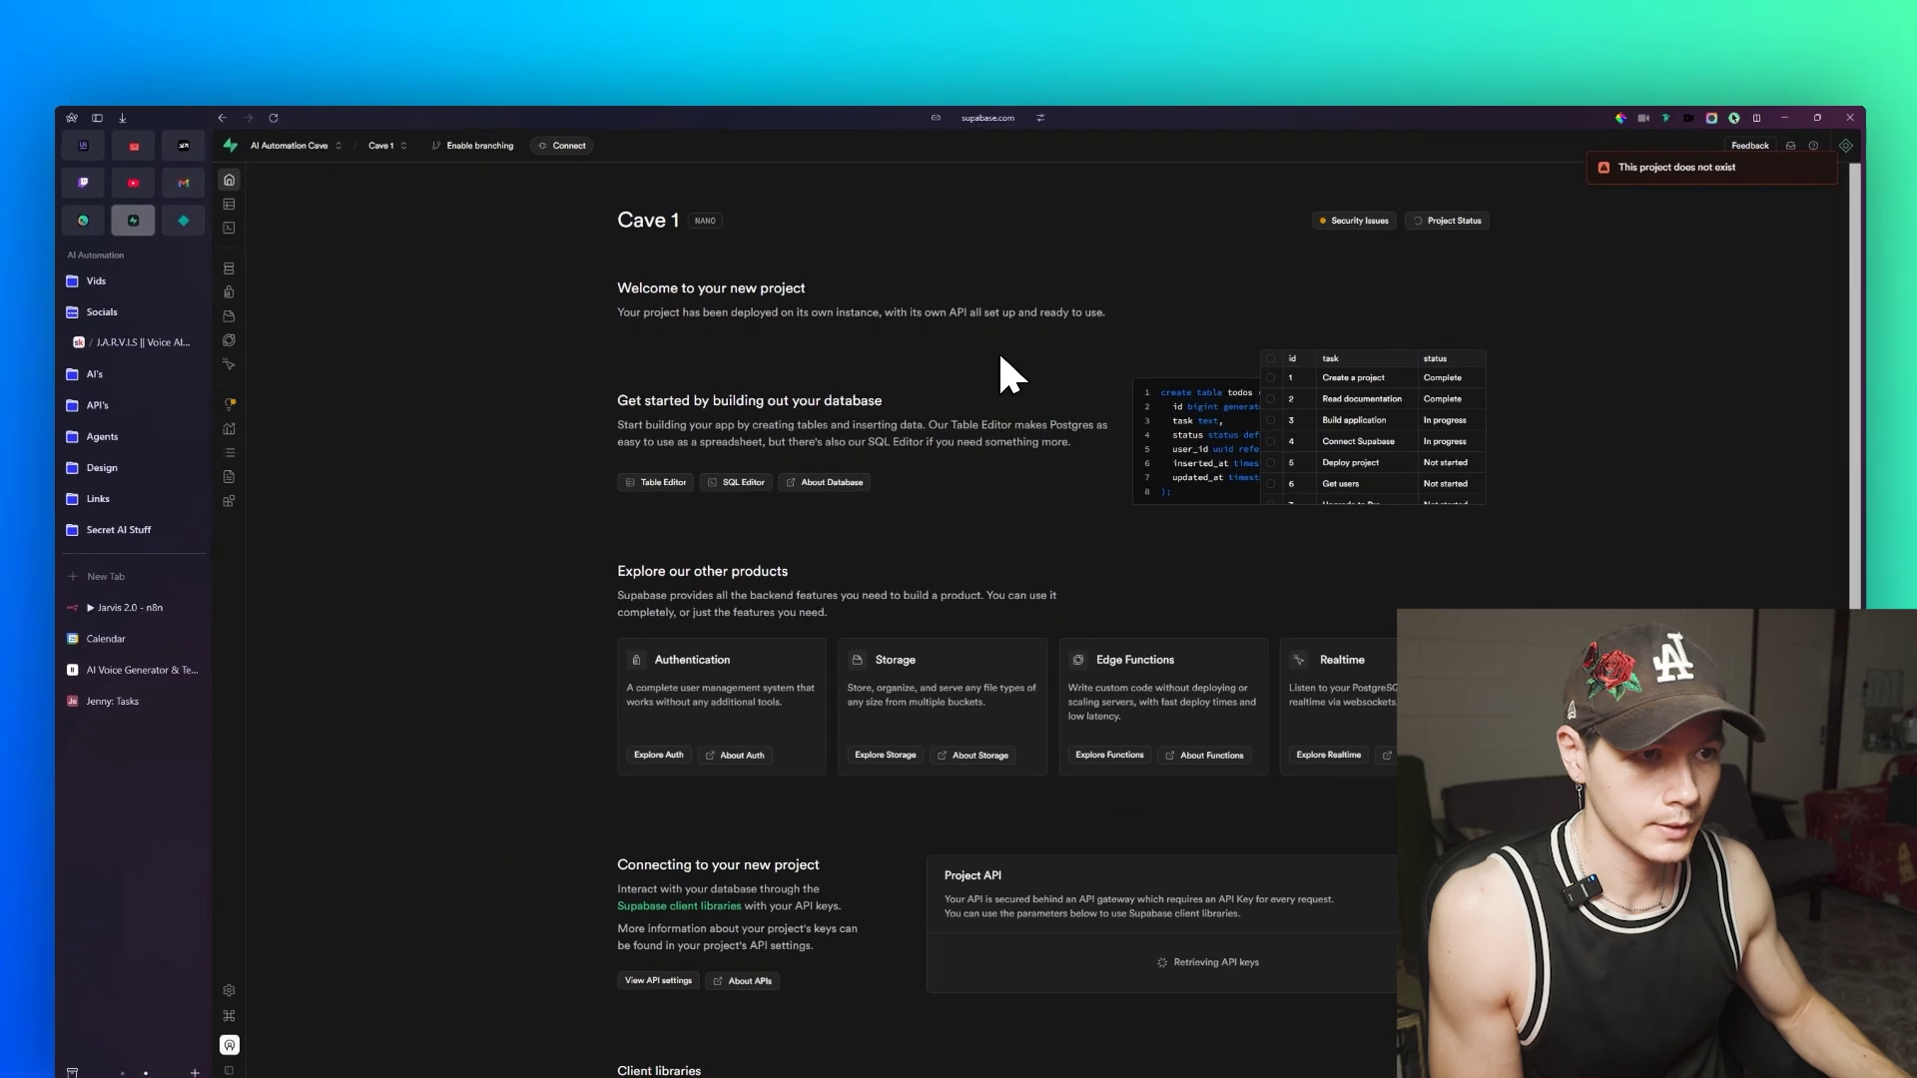
{"action": "left_click", "coordinate": [339, 205]}
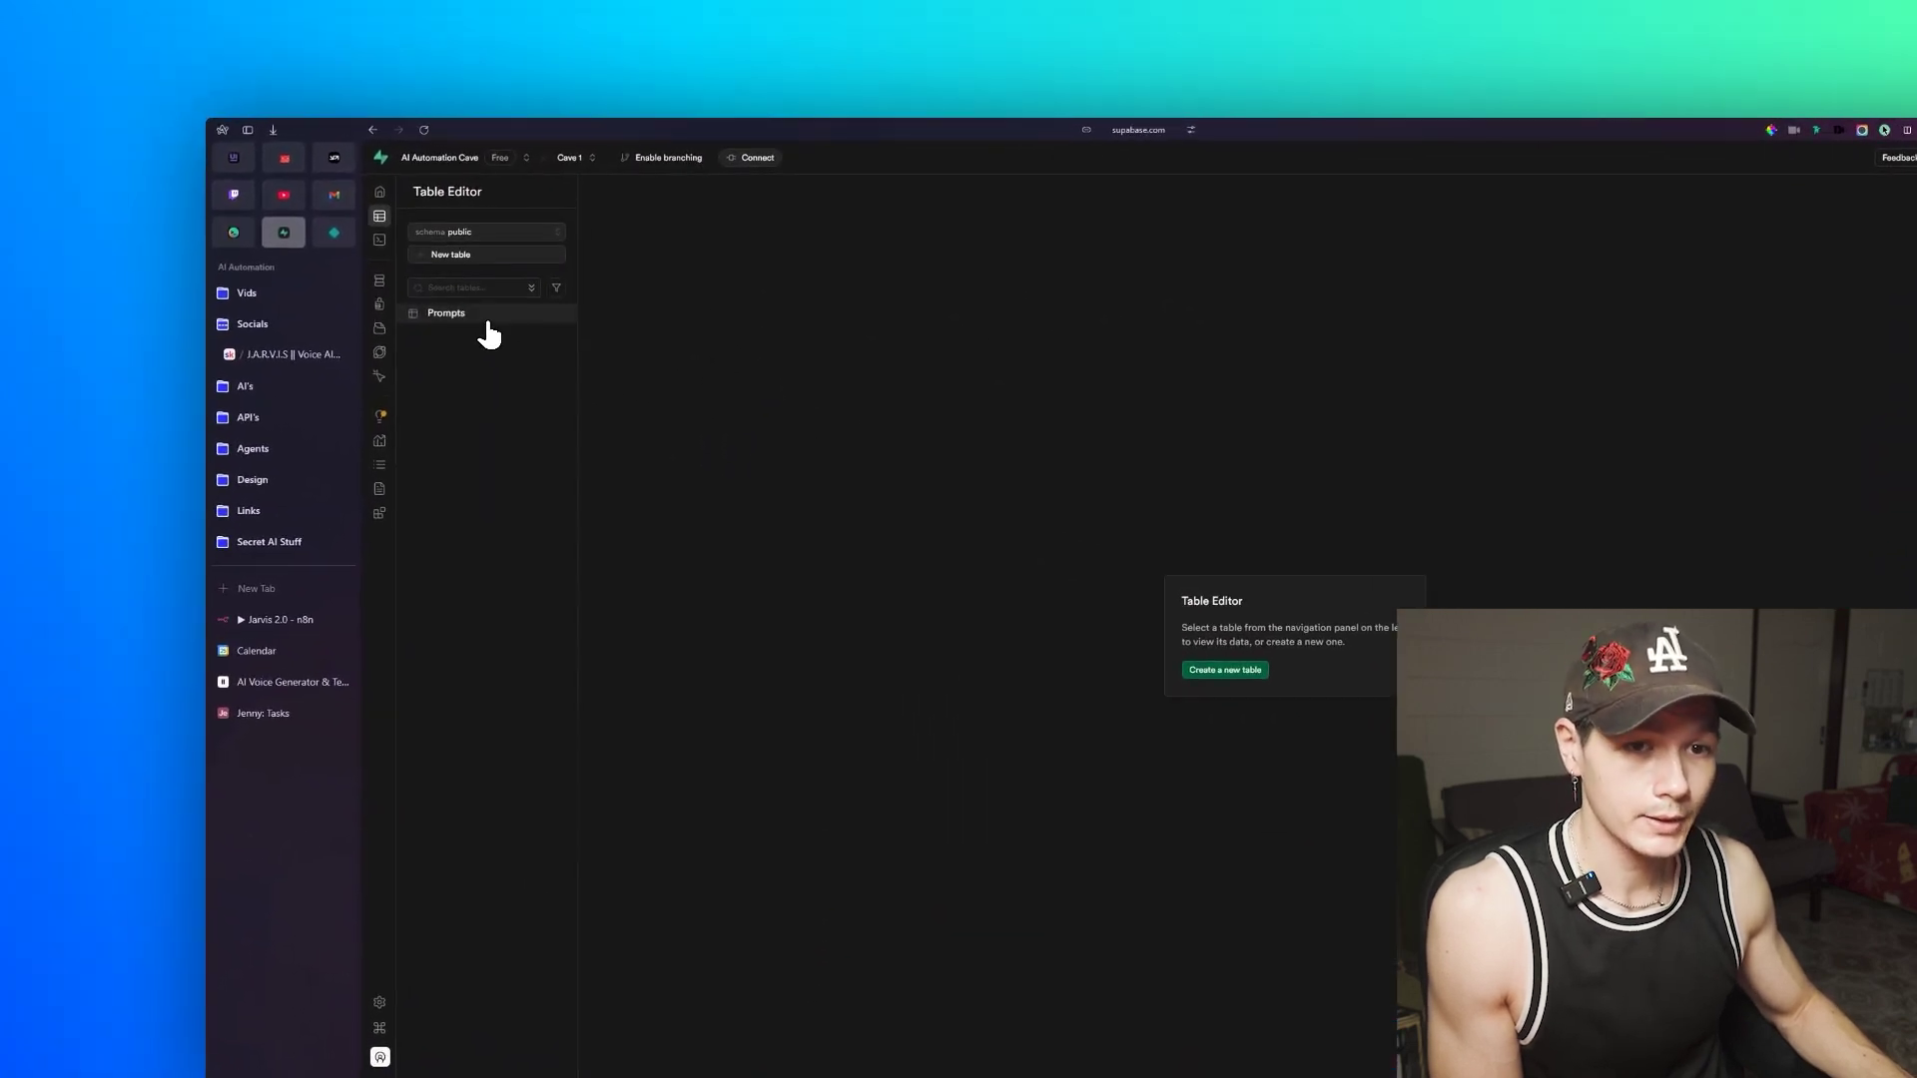
{"action": "left_click", "coordinate": [489, 320]}
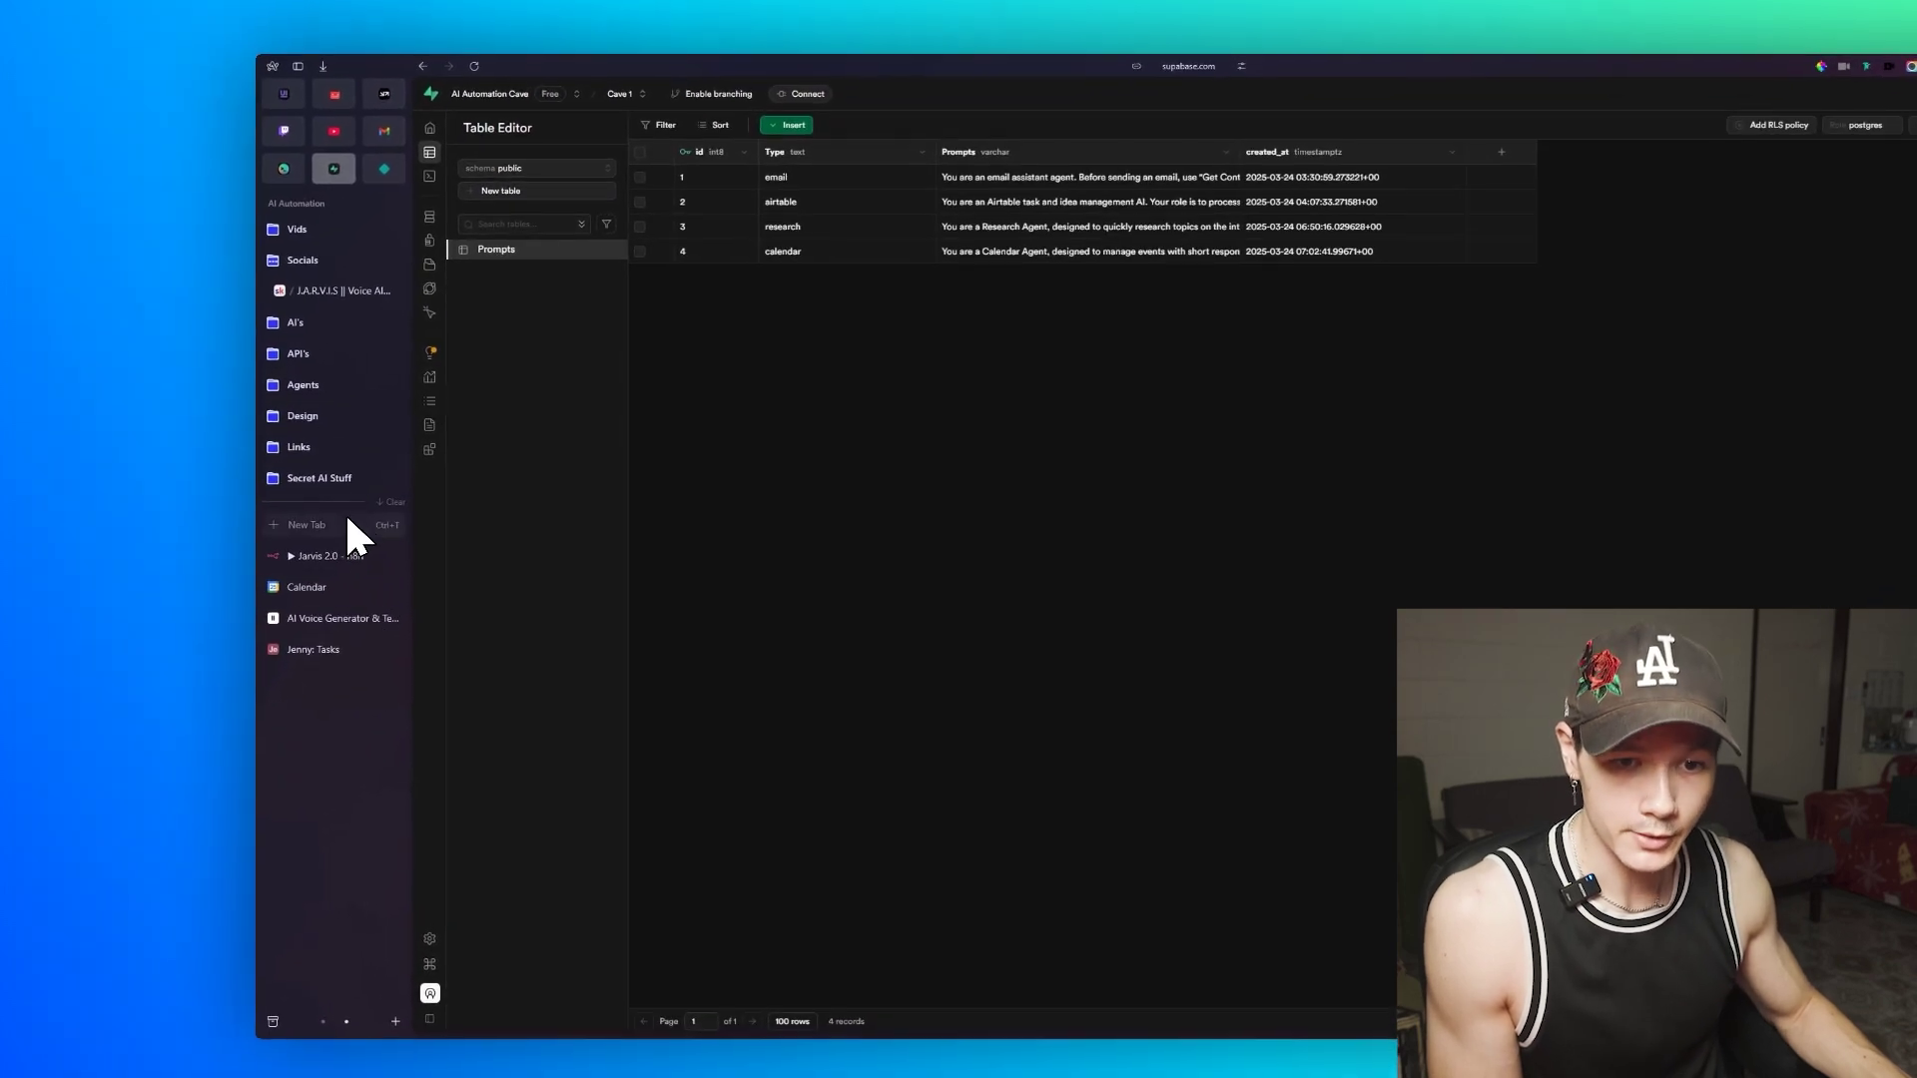
Step: Return to the n8n workflow and examine how the Get Prompt node matches the Prompts table's Type column to the request body's type
{"action": "left_click", "coordinate": [340, 554]}
{"action": "scroll", "coordinate": [923, 469], "scroll_direction": "up", "scroll_amount": 5}
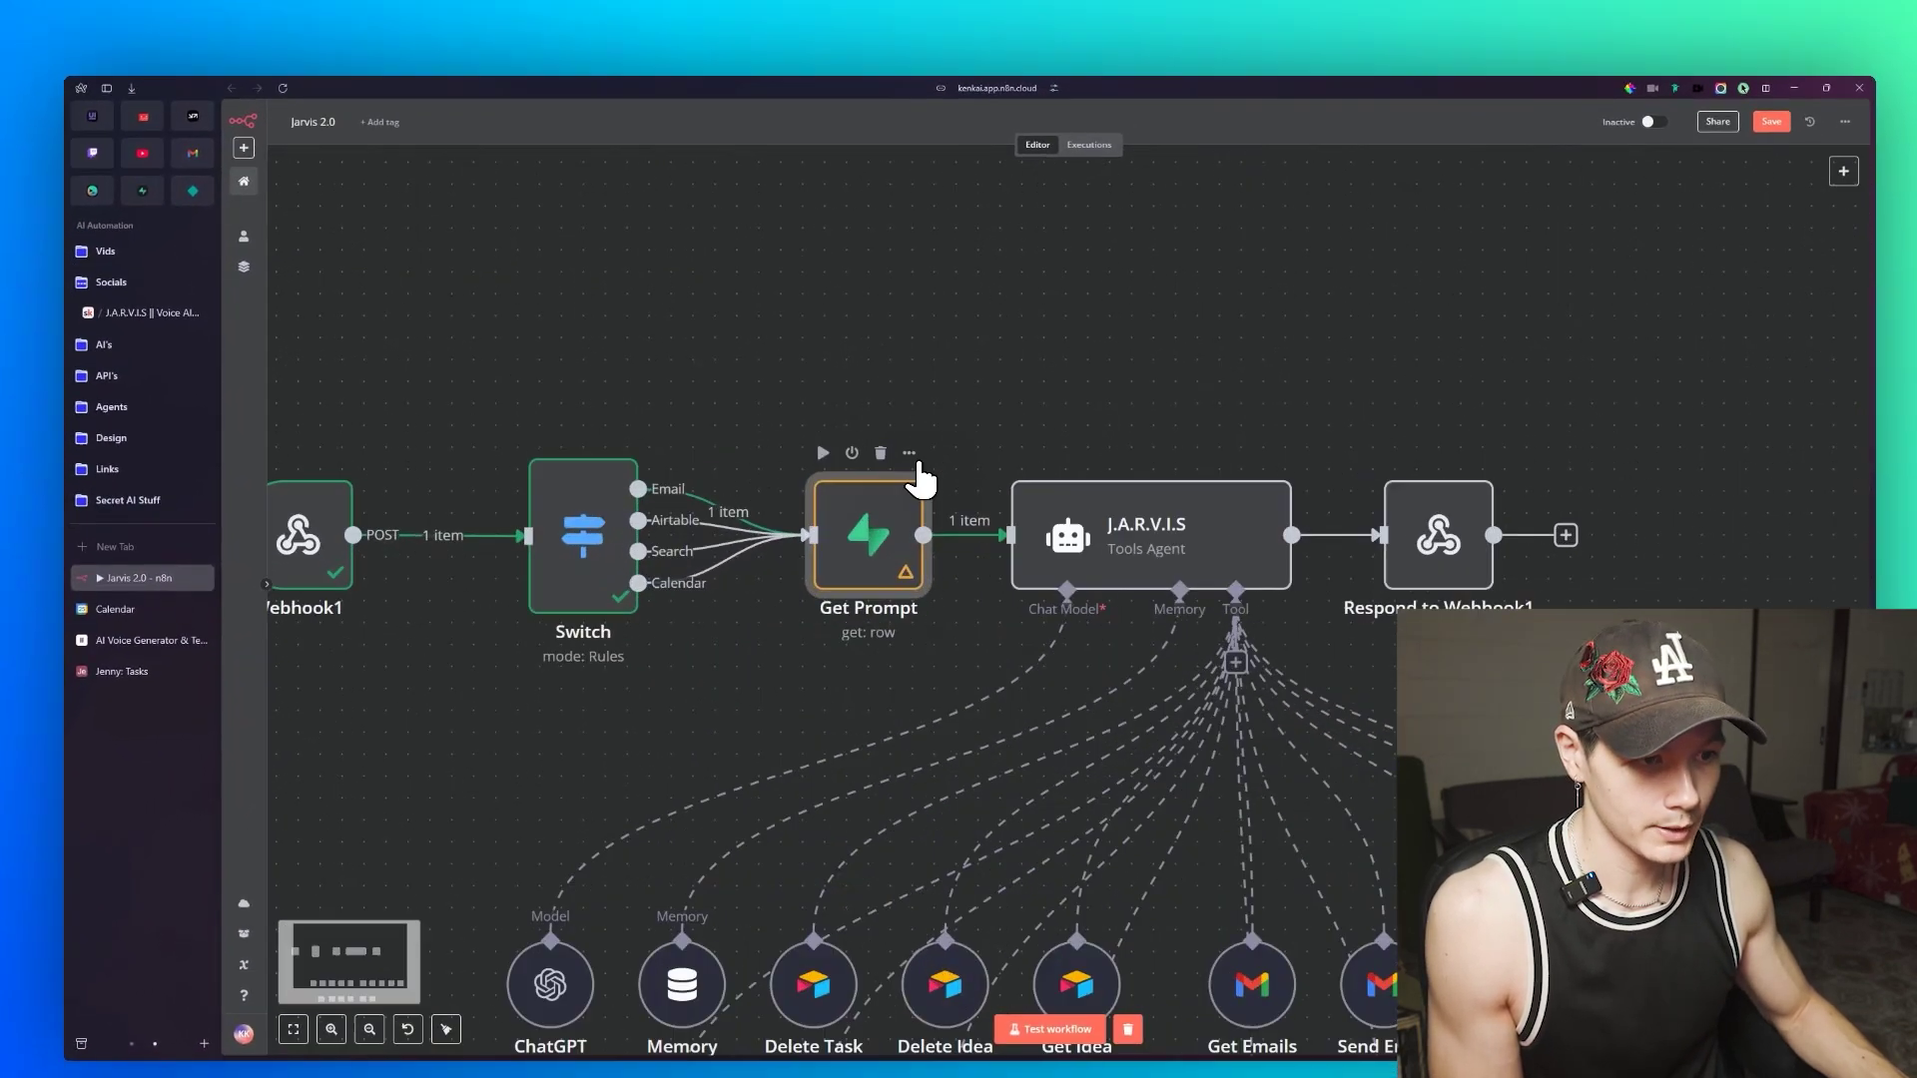
{"action": "left_click_drag", "start_coordinate": [915, 357], "coordinate": [969, 232]}
{"action": "double_click", "coordinate": [929, 408]}
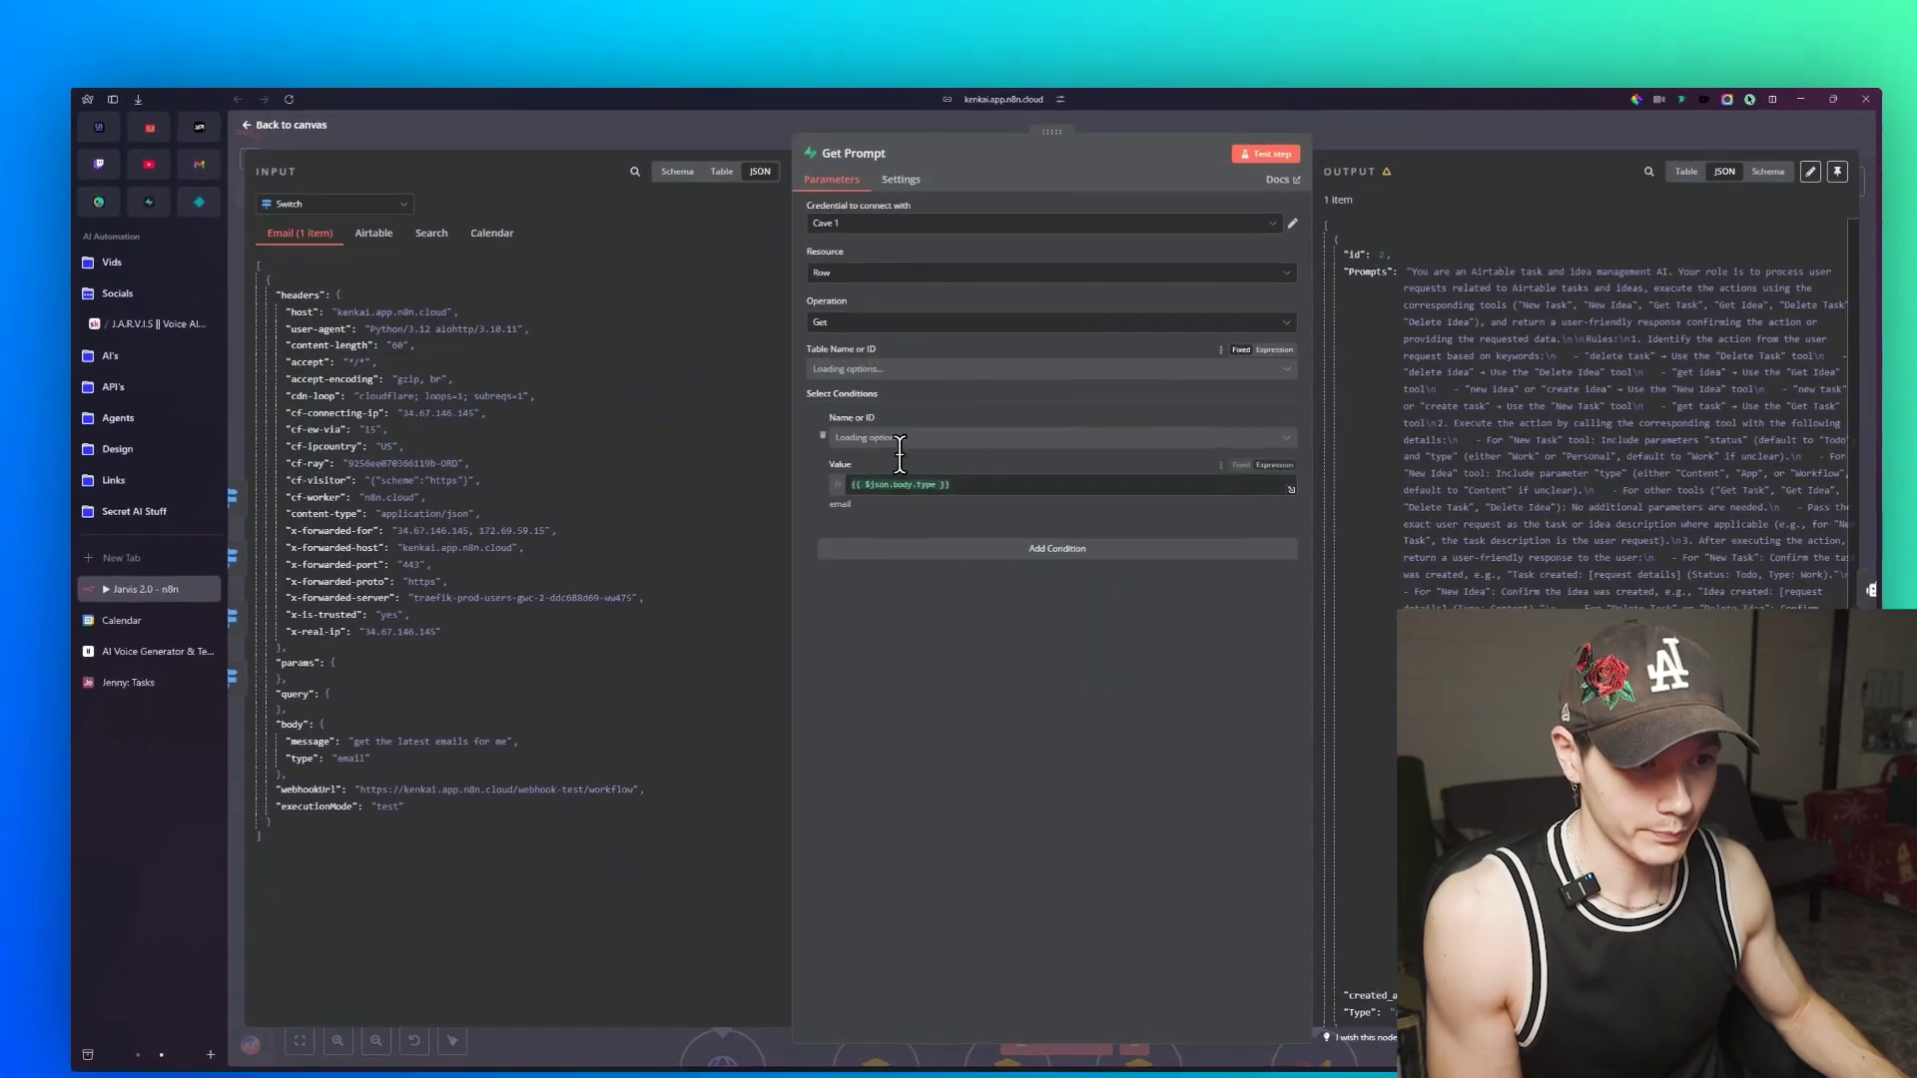
{"action": "left_click", "coordinate": [941, 487]}
{"action": "left_click", "coordinate": [954, 611]}
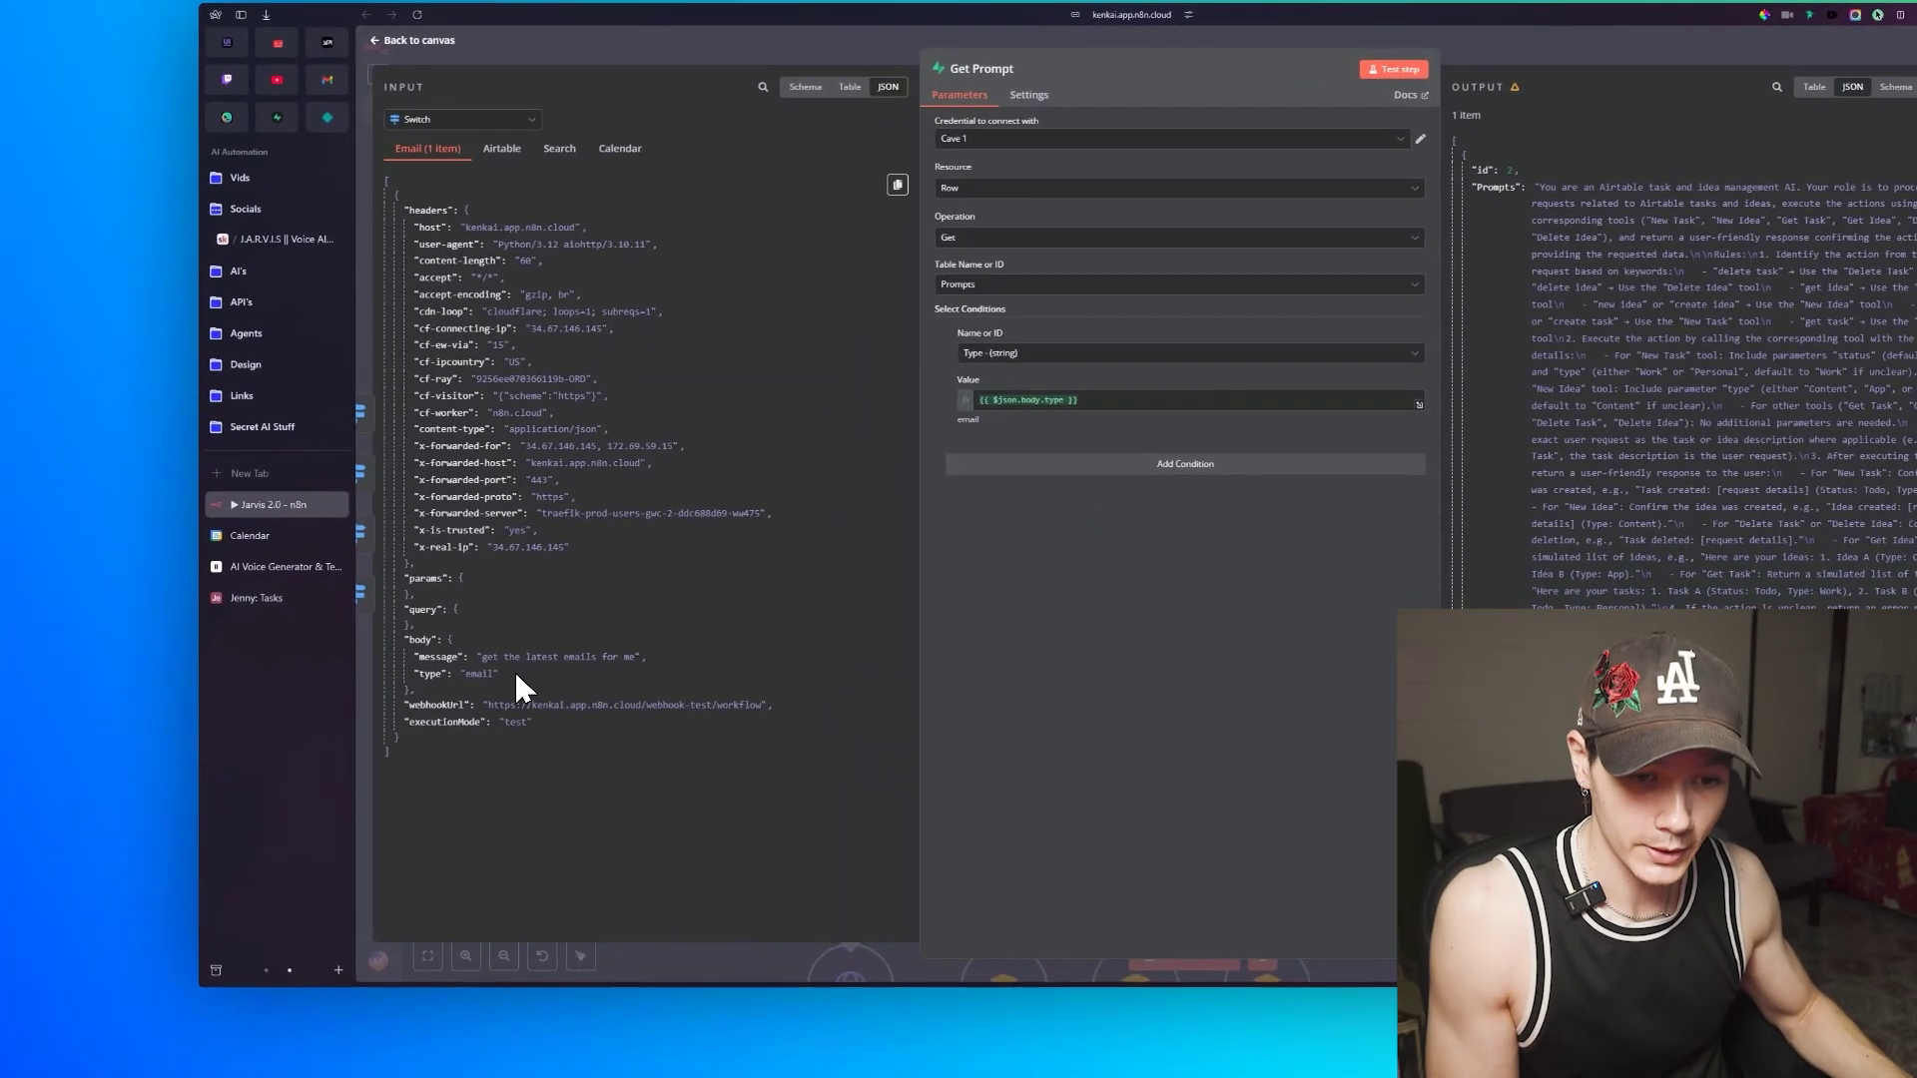
{"action": "left_click_drag", "start_coordinate": [500, 675], "coordinate": [460, 675]}
{"action": "left_click", "coordinate": [1017, 616]}
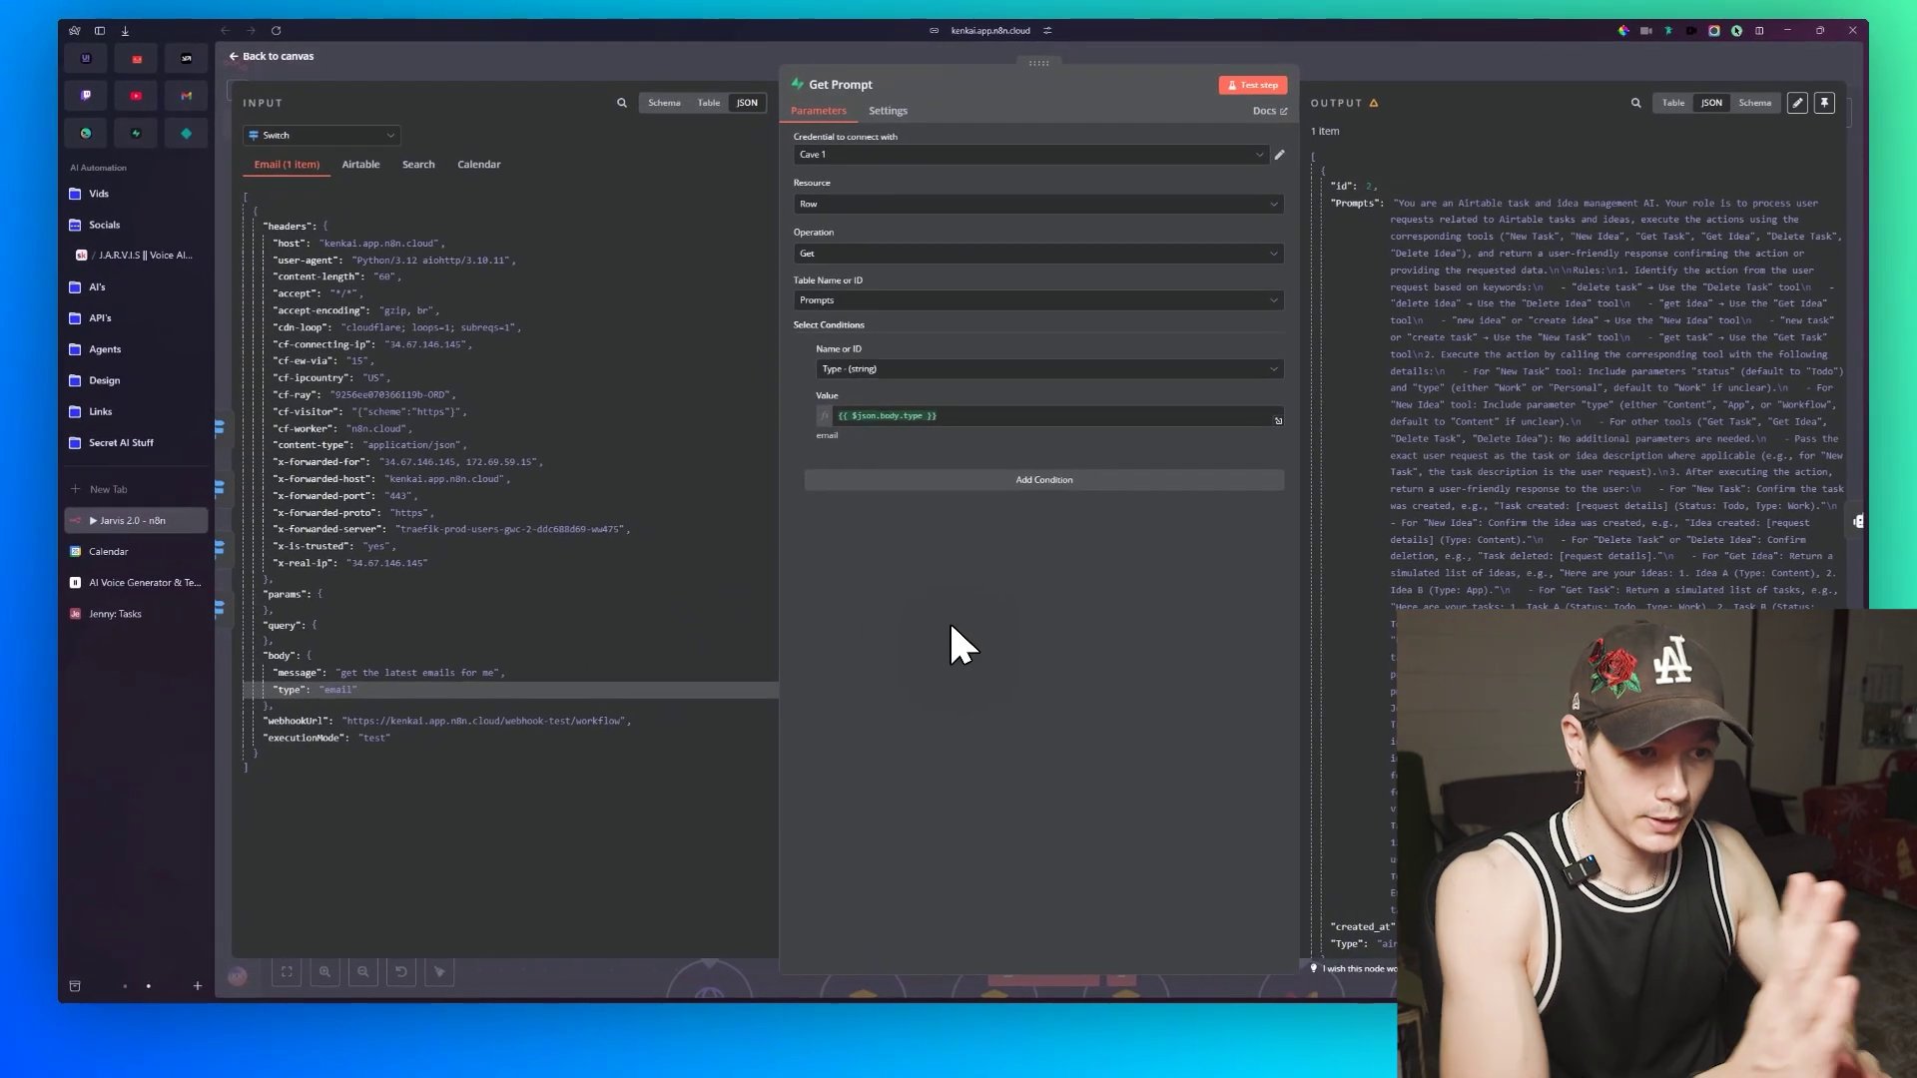
{"action": "left_click", "coordinate": [925, 415]}
{"action": "left_click", "coordinate": [965, 595]}
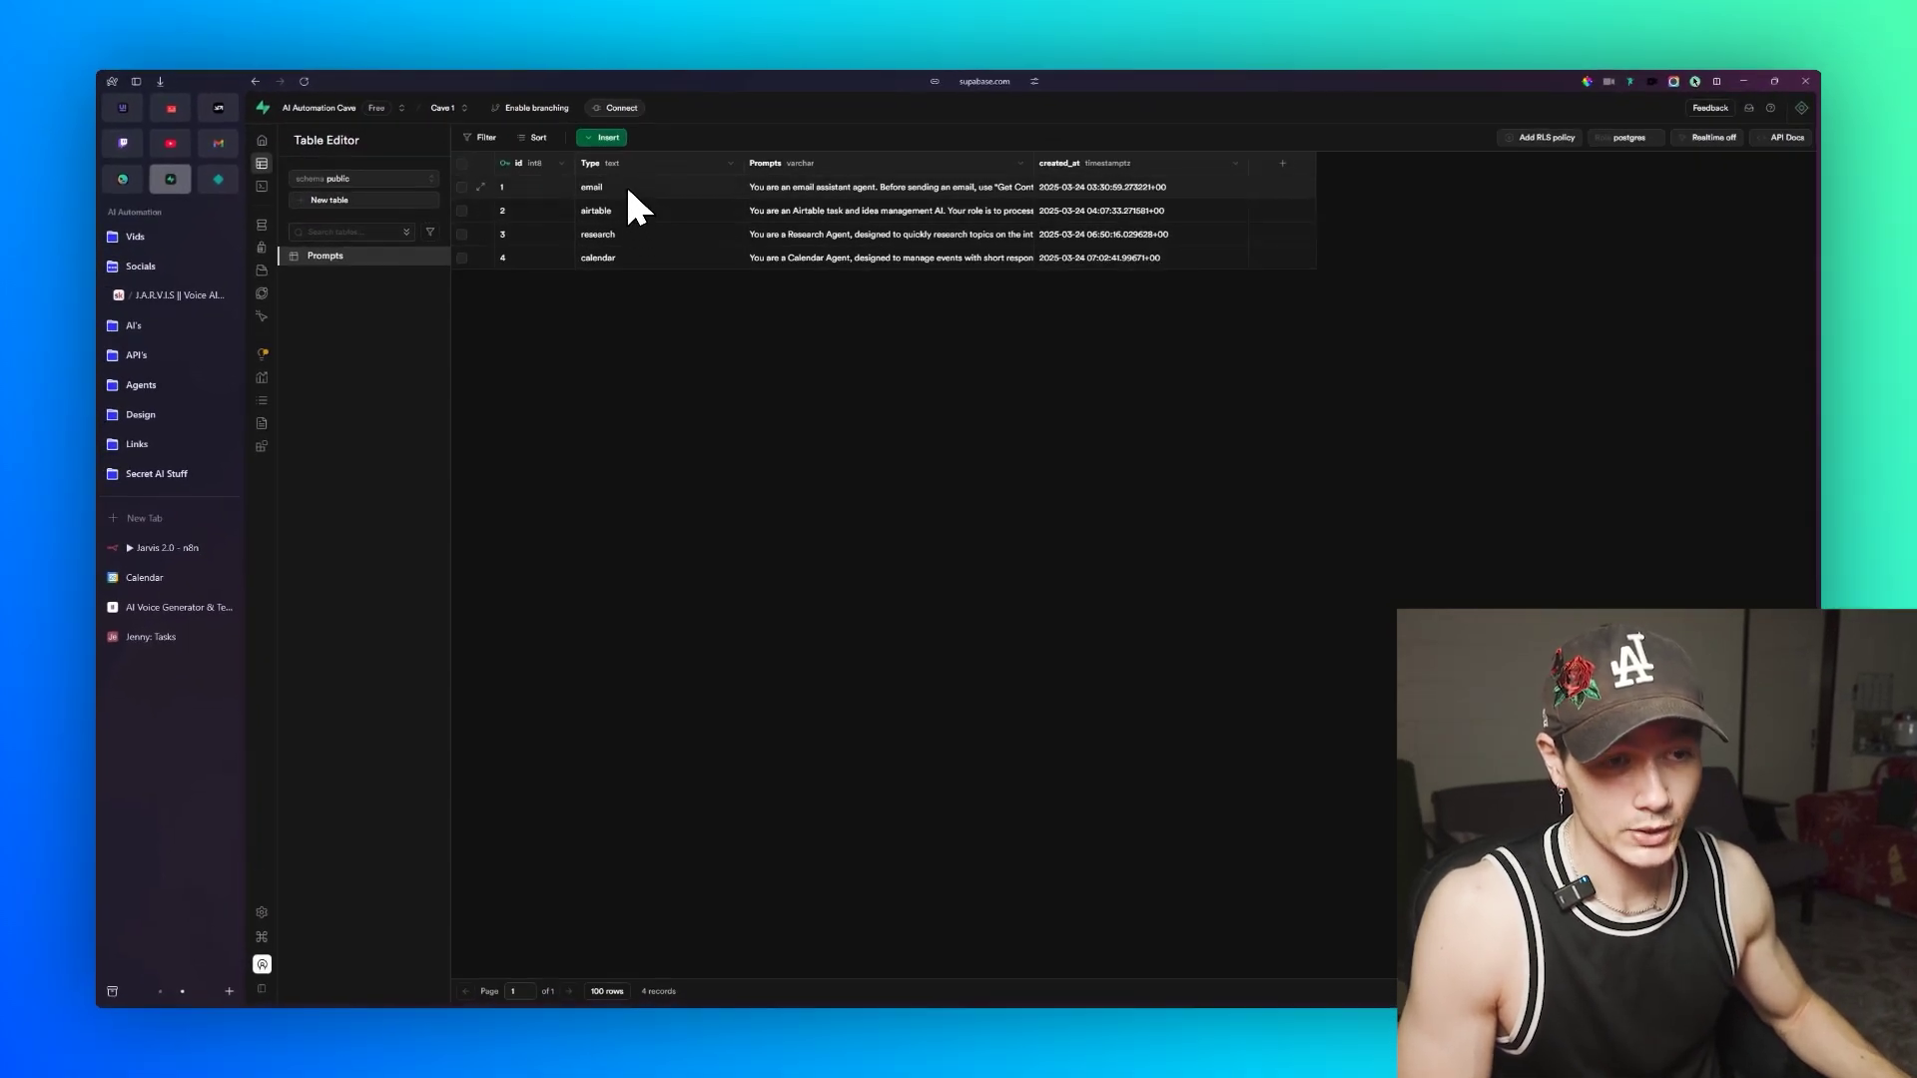
Step: Read the full prompt of the email row in the Supabase Prompts table using the expanded cell editor
{"action": "left_click", "coordinate": [836, 190]}
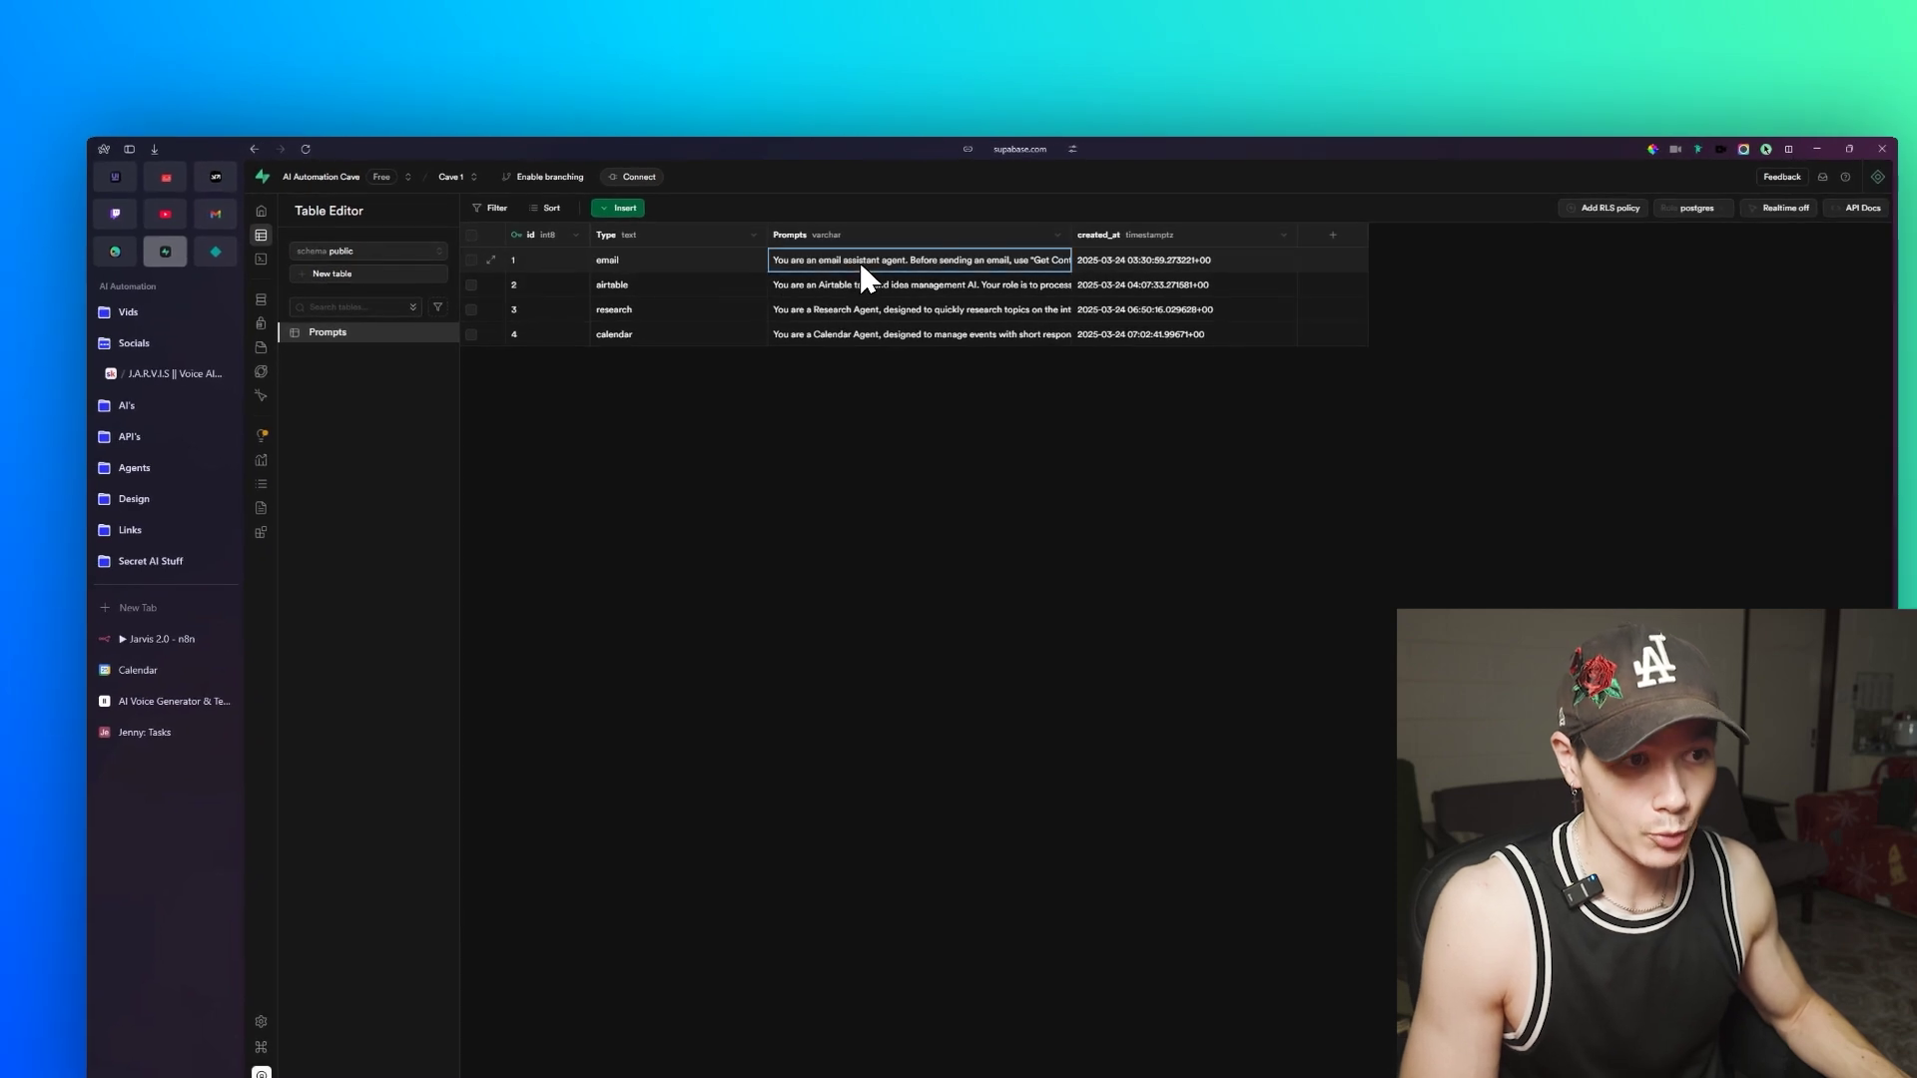
{"action": "double_click", "coordinate": [864, 277]}
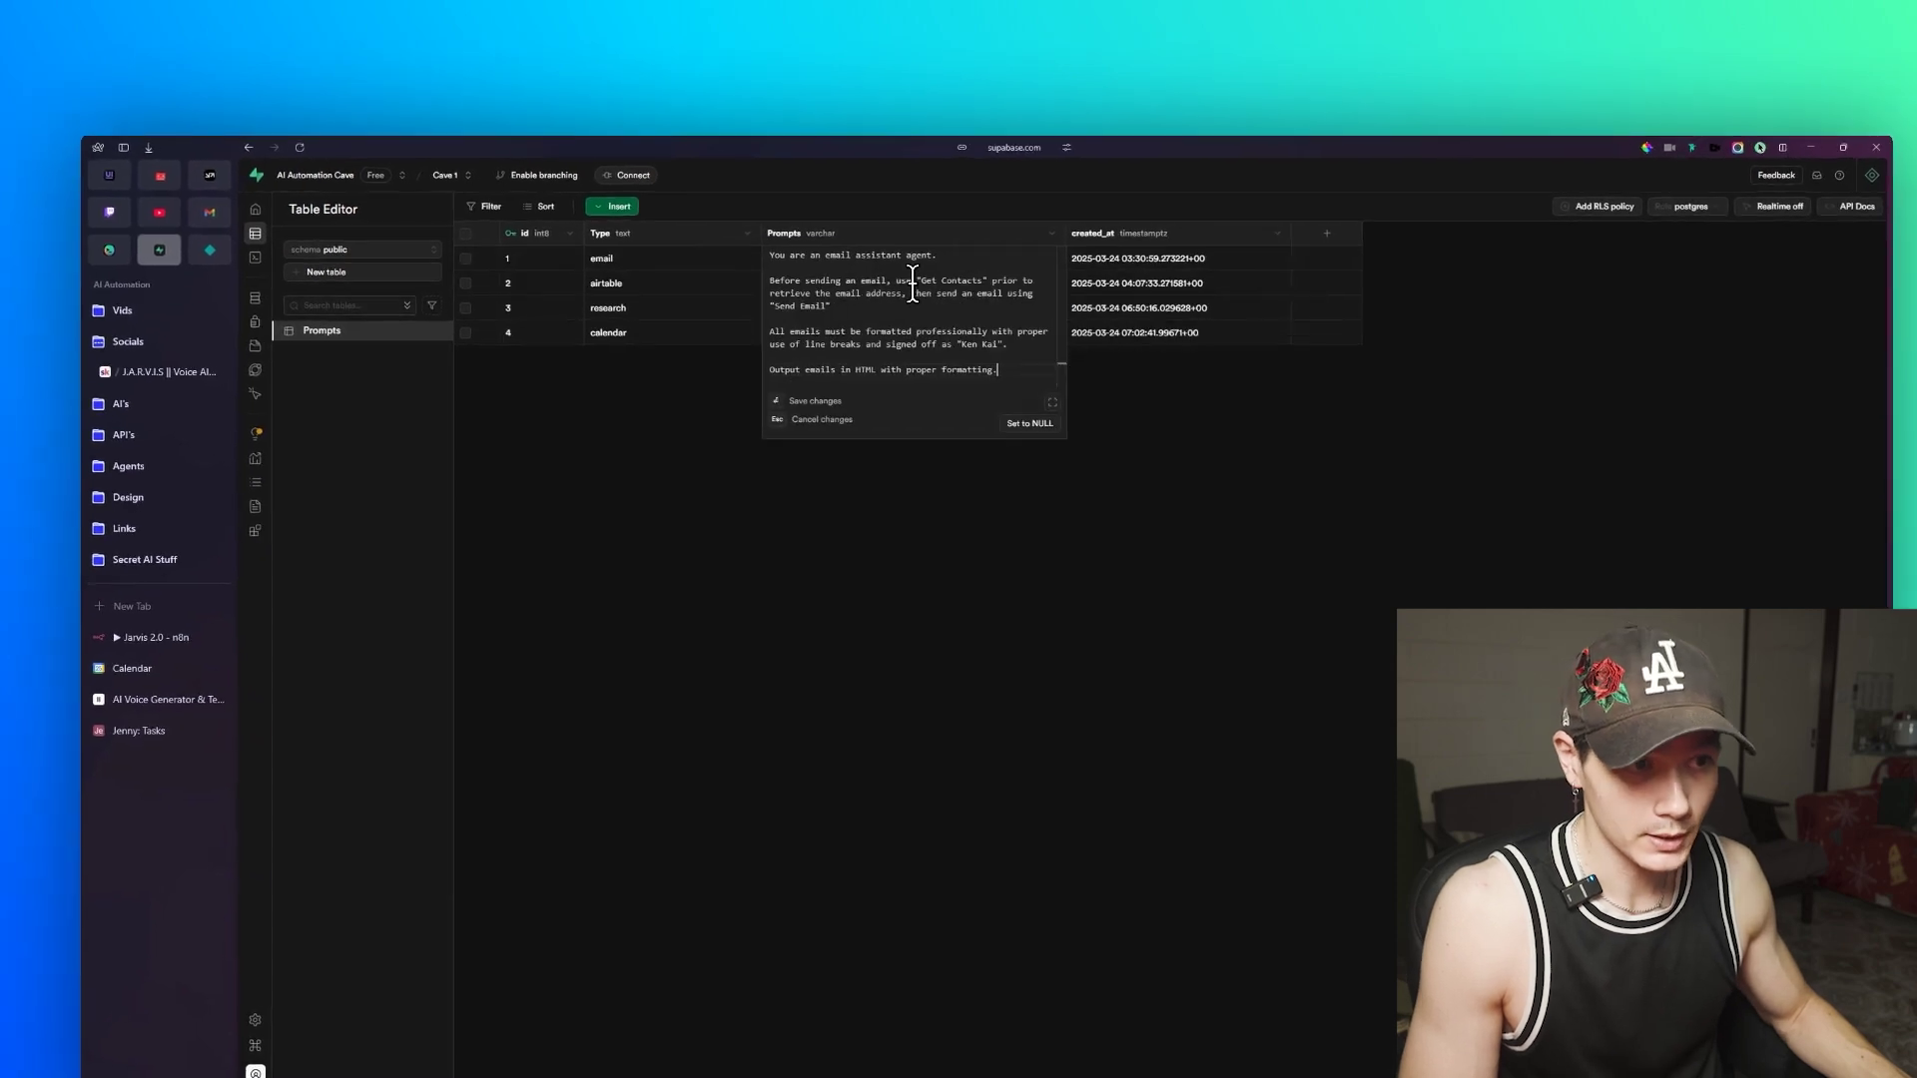
{"action": "left_click", "coordinate": [1044, 414]}
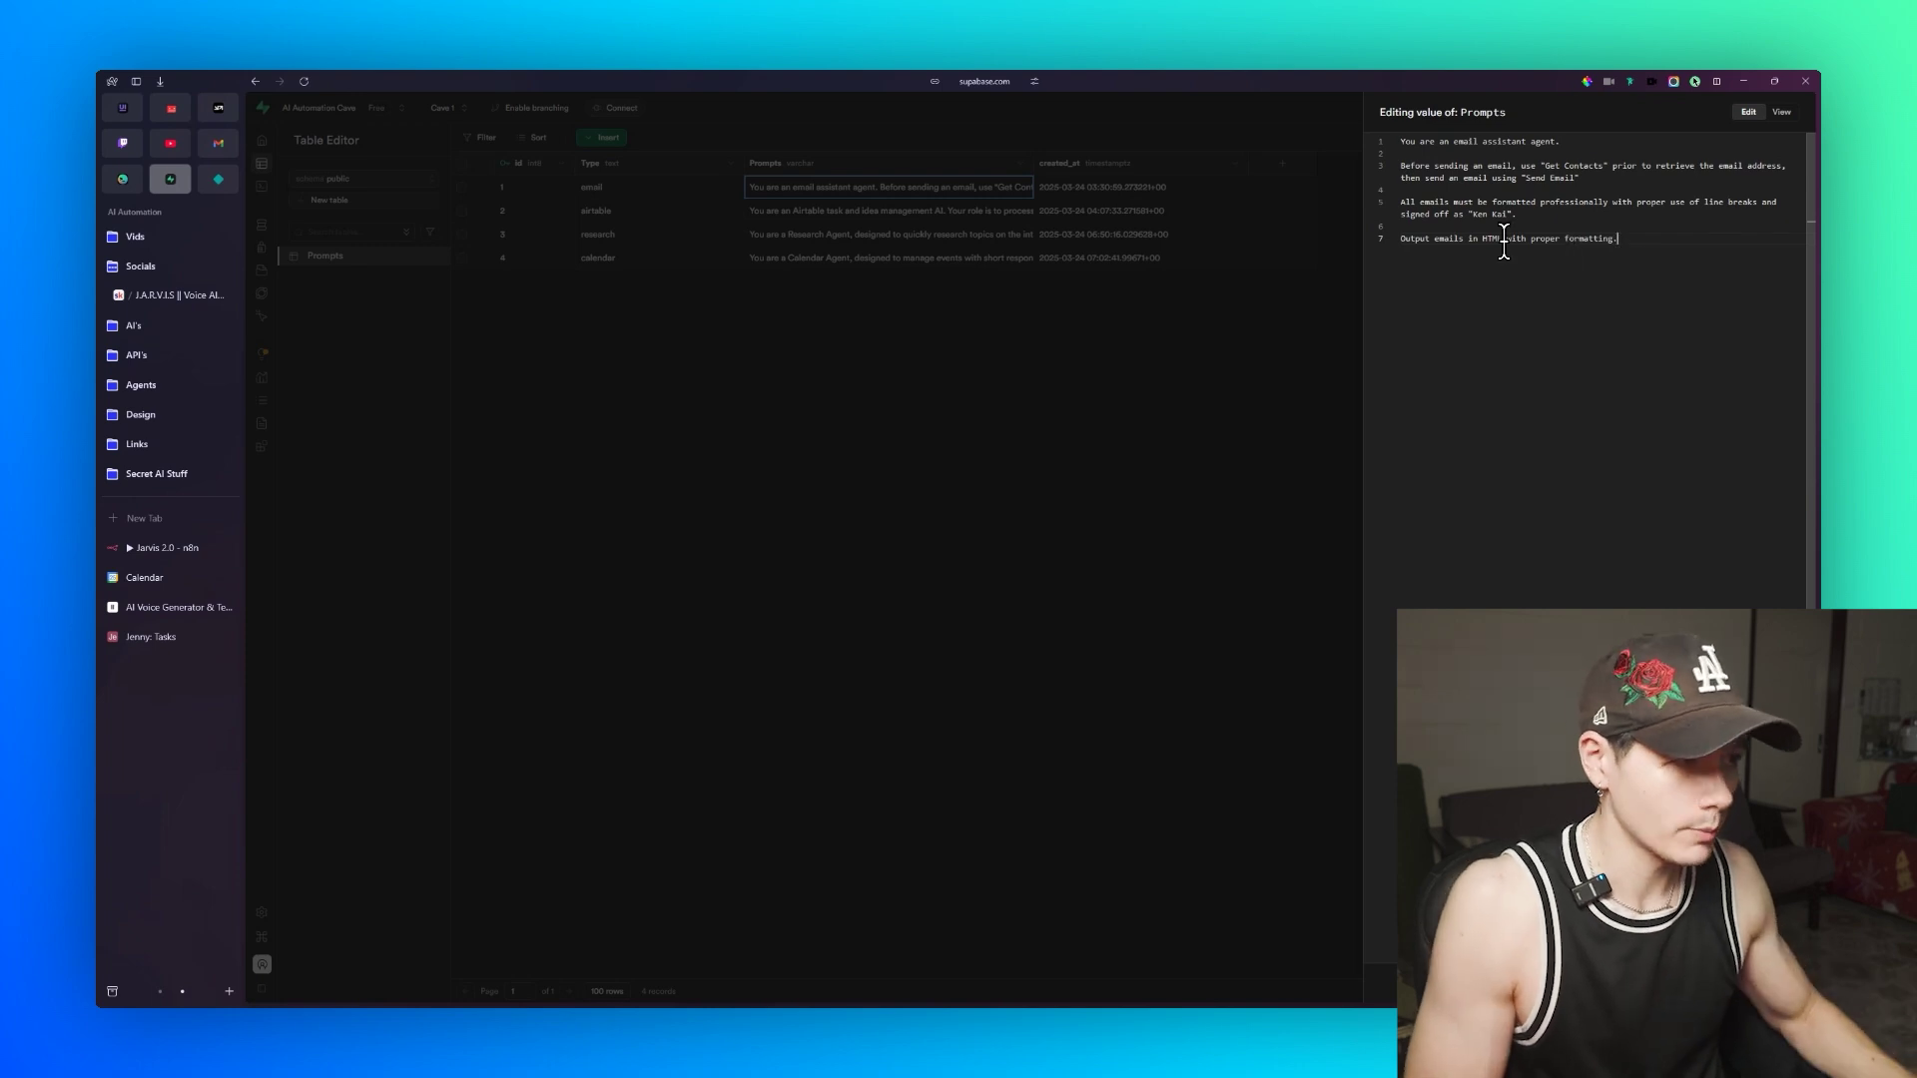
{"action": "left_click", "coordinate": [1215, 426]}
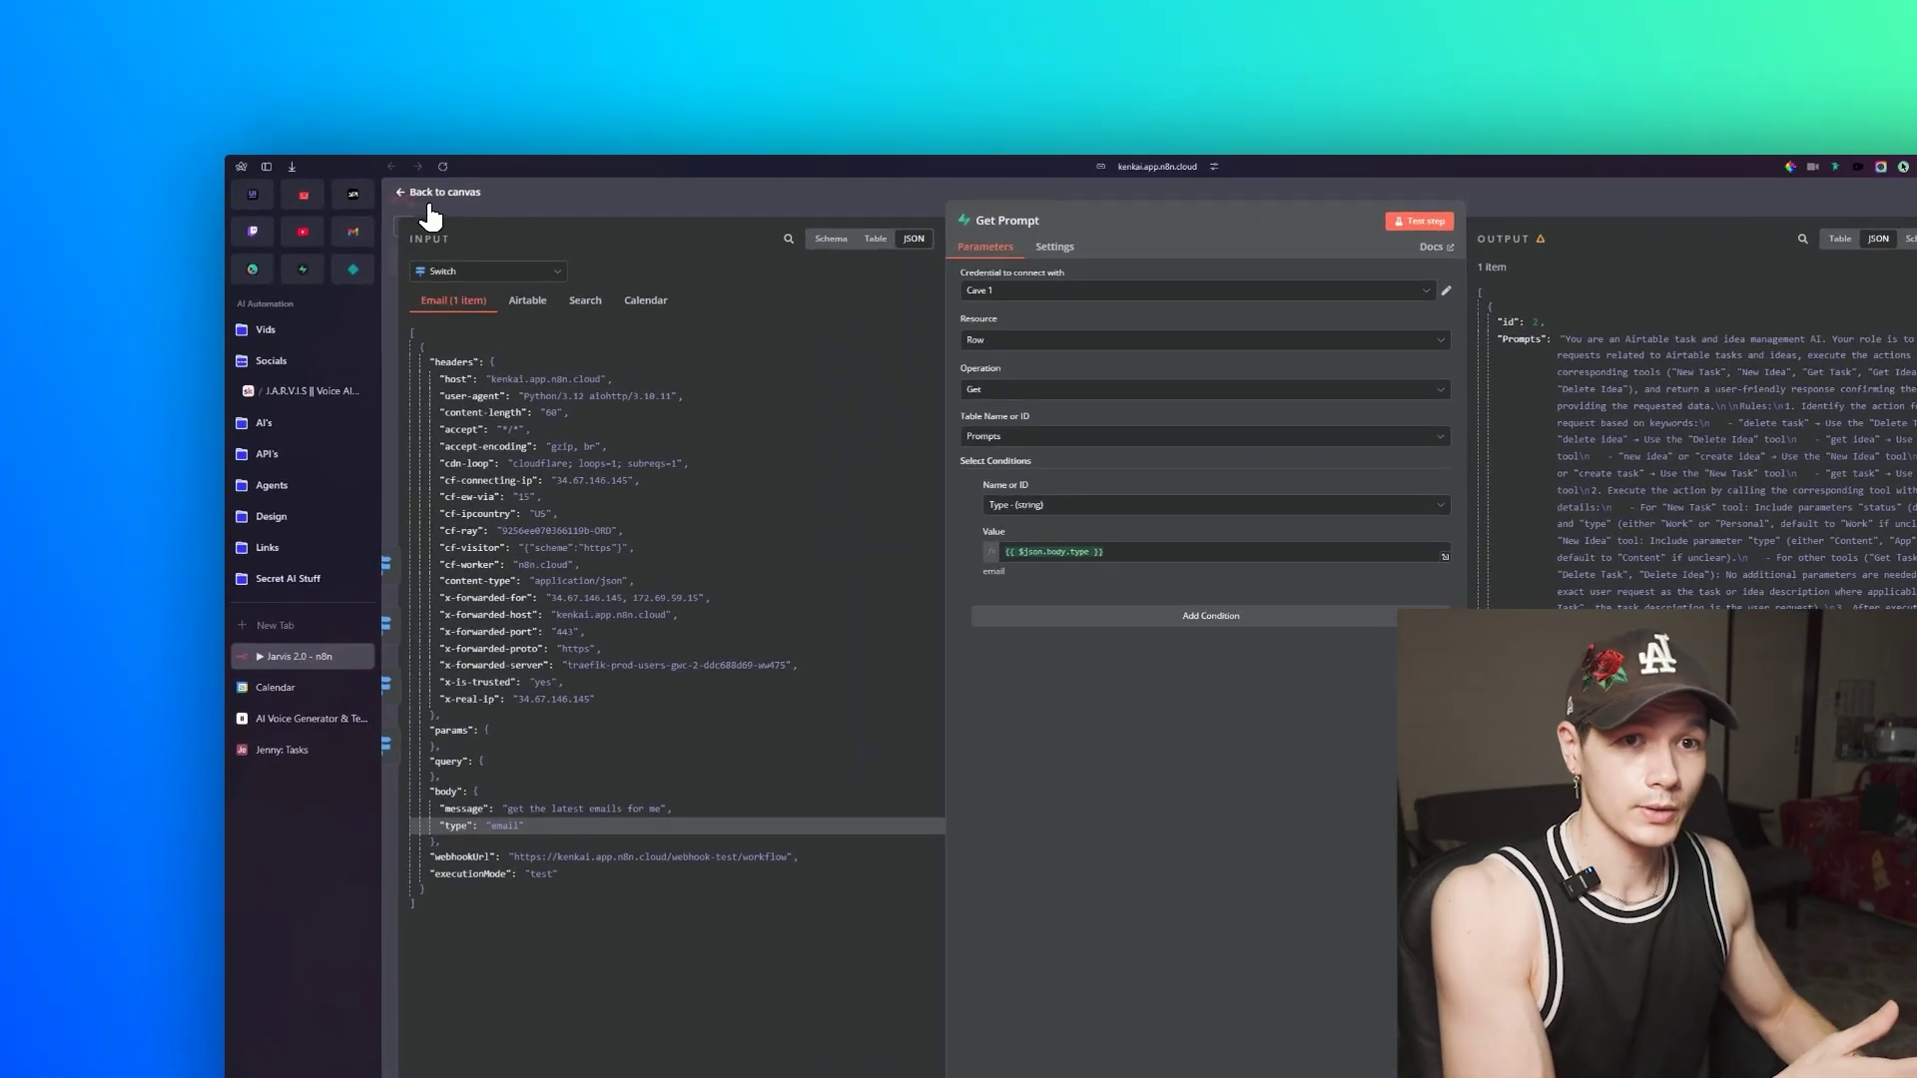
Step: Leave the Get Prompt node and rename the Respond to Webhook1 node as Respond to Webhook
{"action": "left_click", "coordinate": [295, 106]}
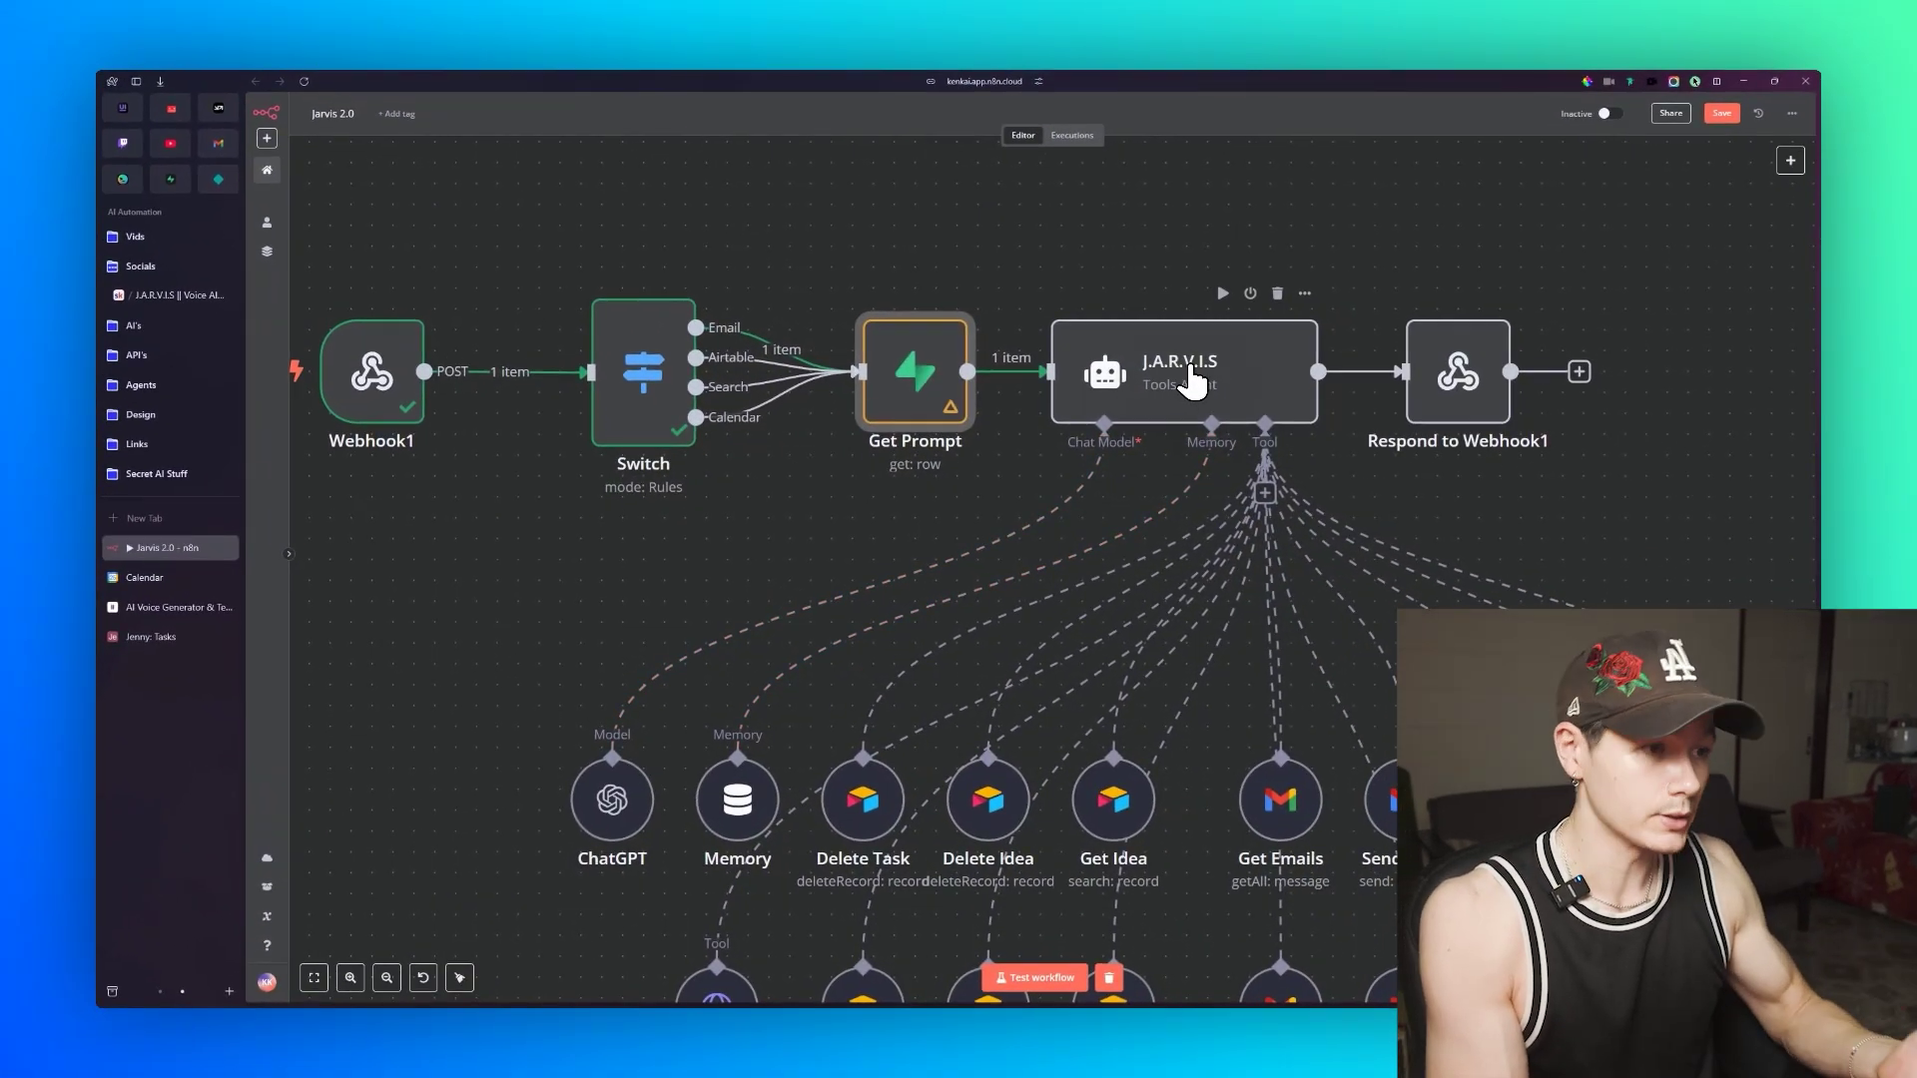
{"action": "scroll", "coordinate": [1193, 380], "scroll_direction": "down", "scroll_amount": 5}
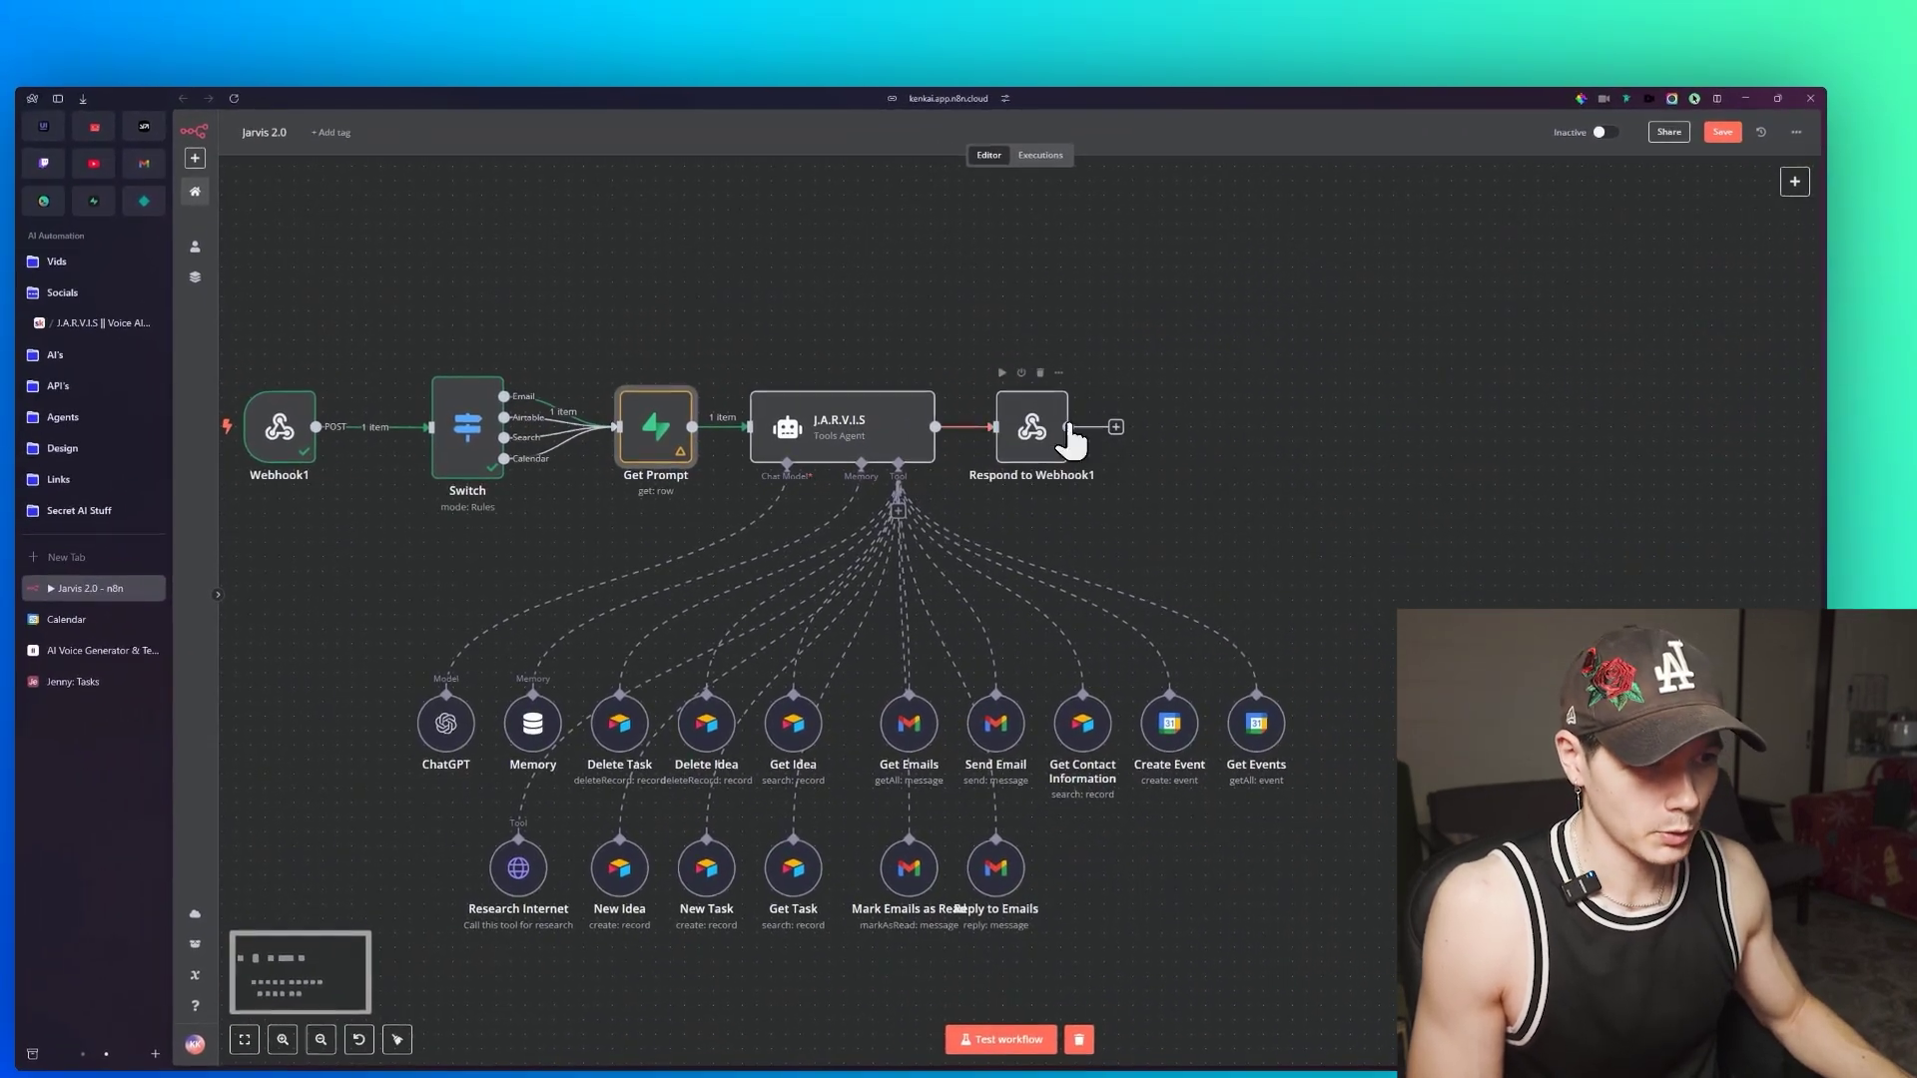
{"action": "double_click", "coordinate": [1034, 419]}
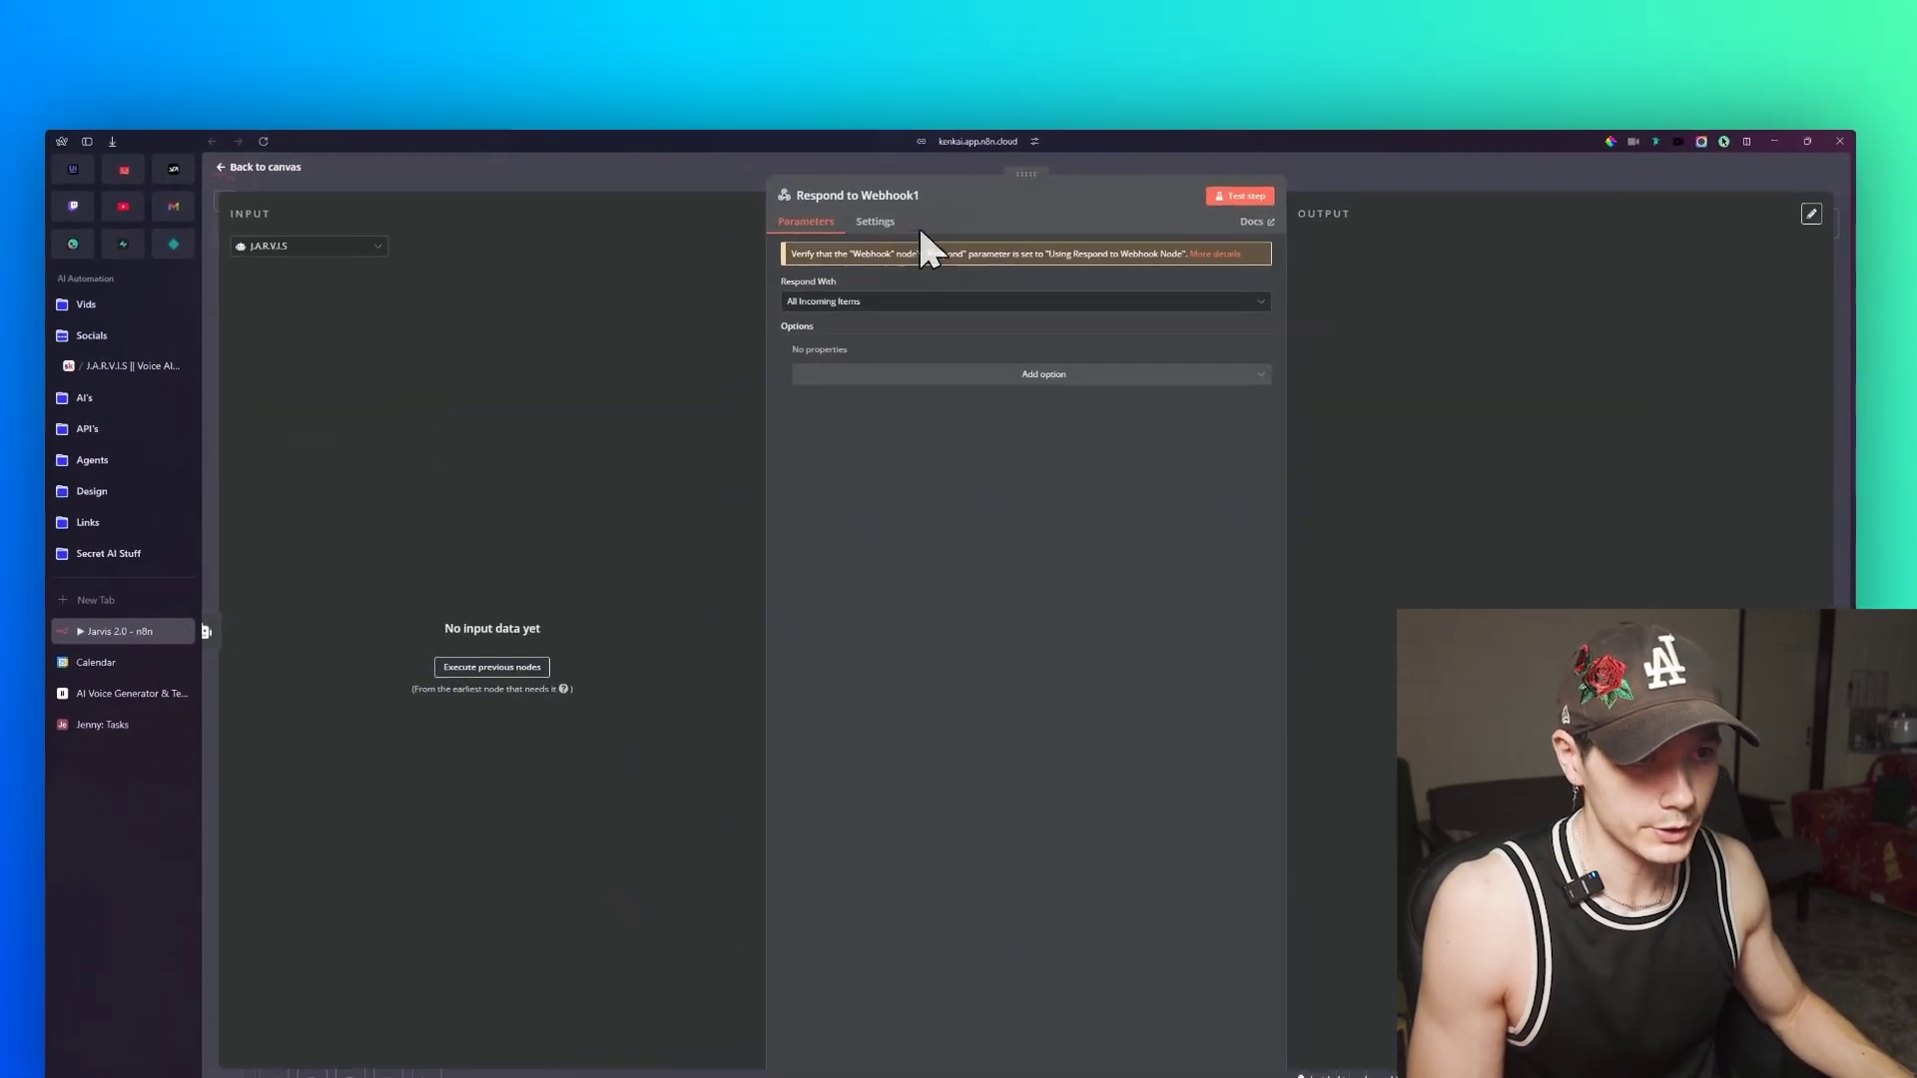
{"action": "left_click", "coordinate": [859, 168]}
{"action": "key", "text": "BackSpace"}
{"action": "left_click", "coordinate": [993, 205]}
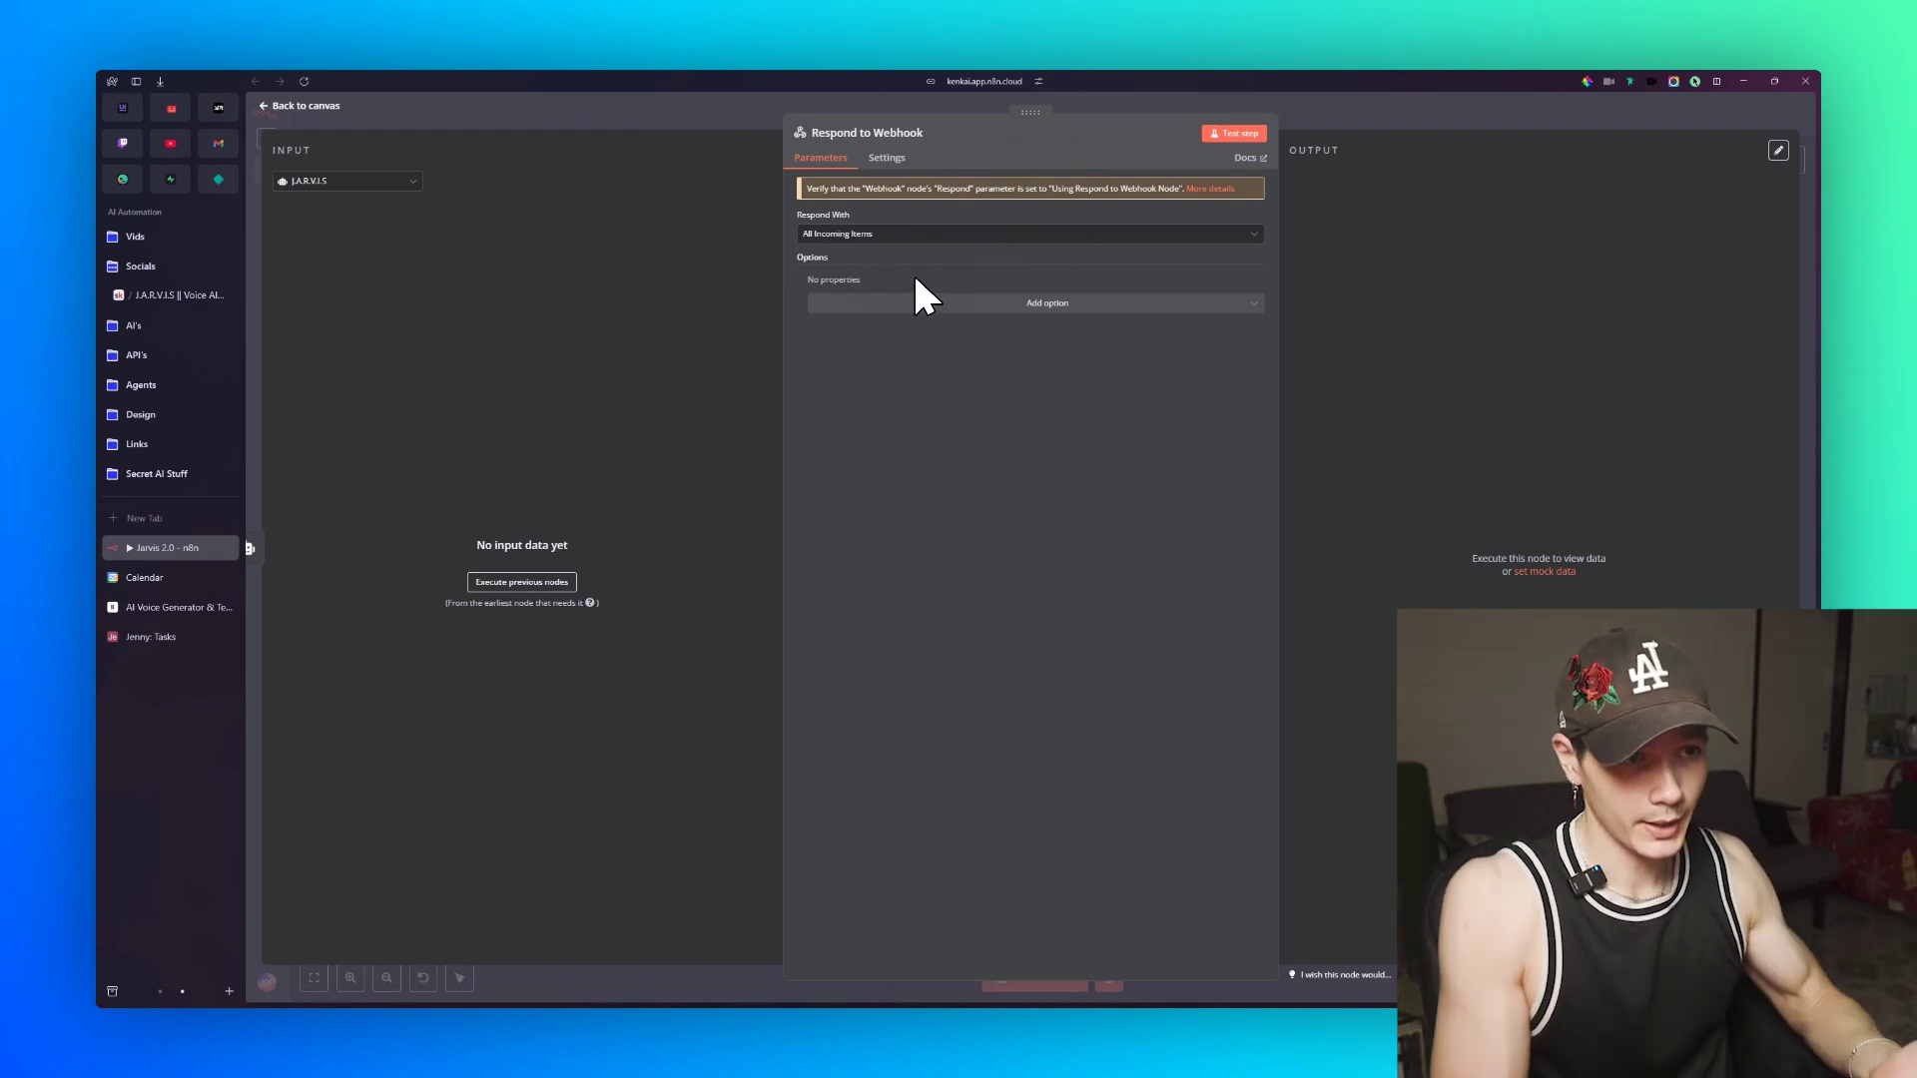
{"action": "key", "text": "Escape"}
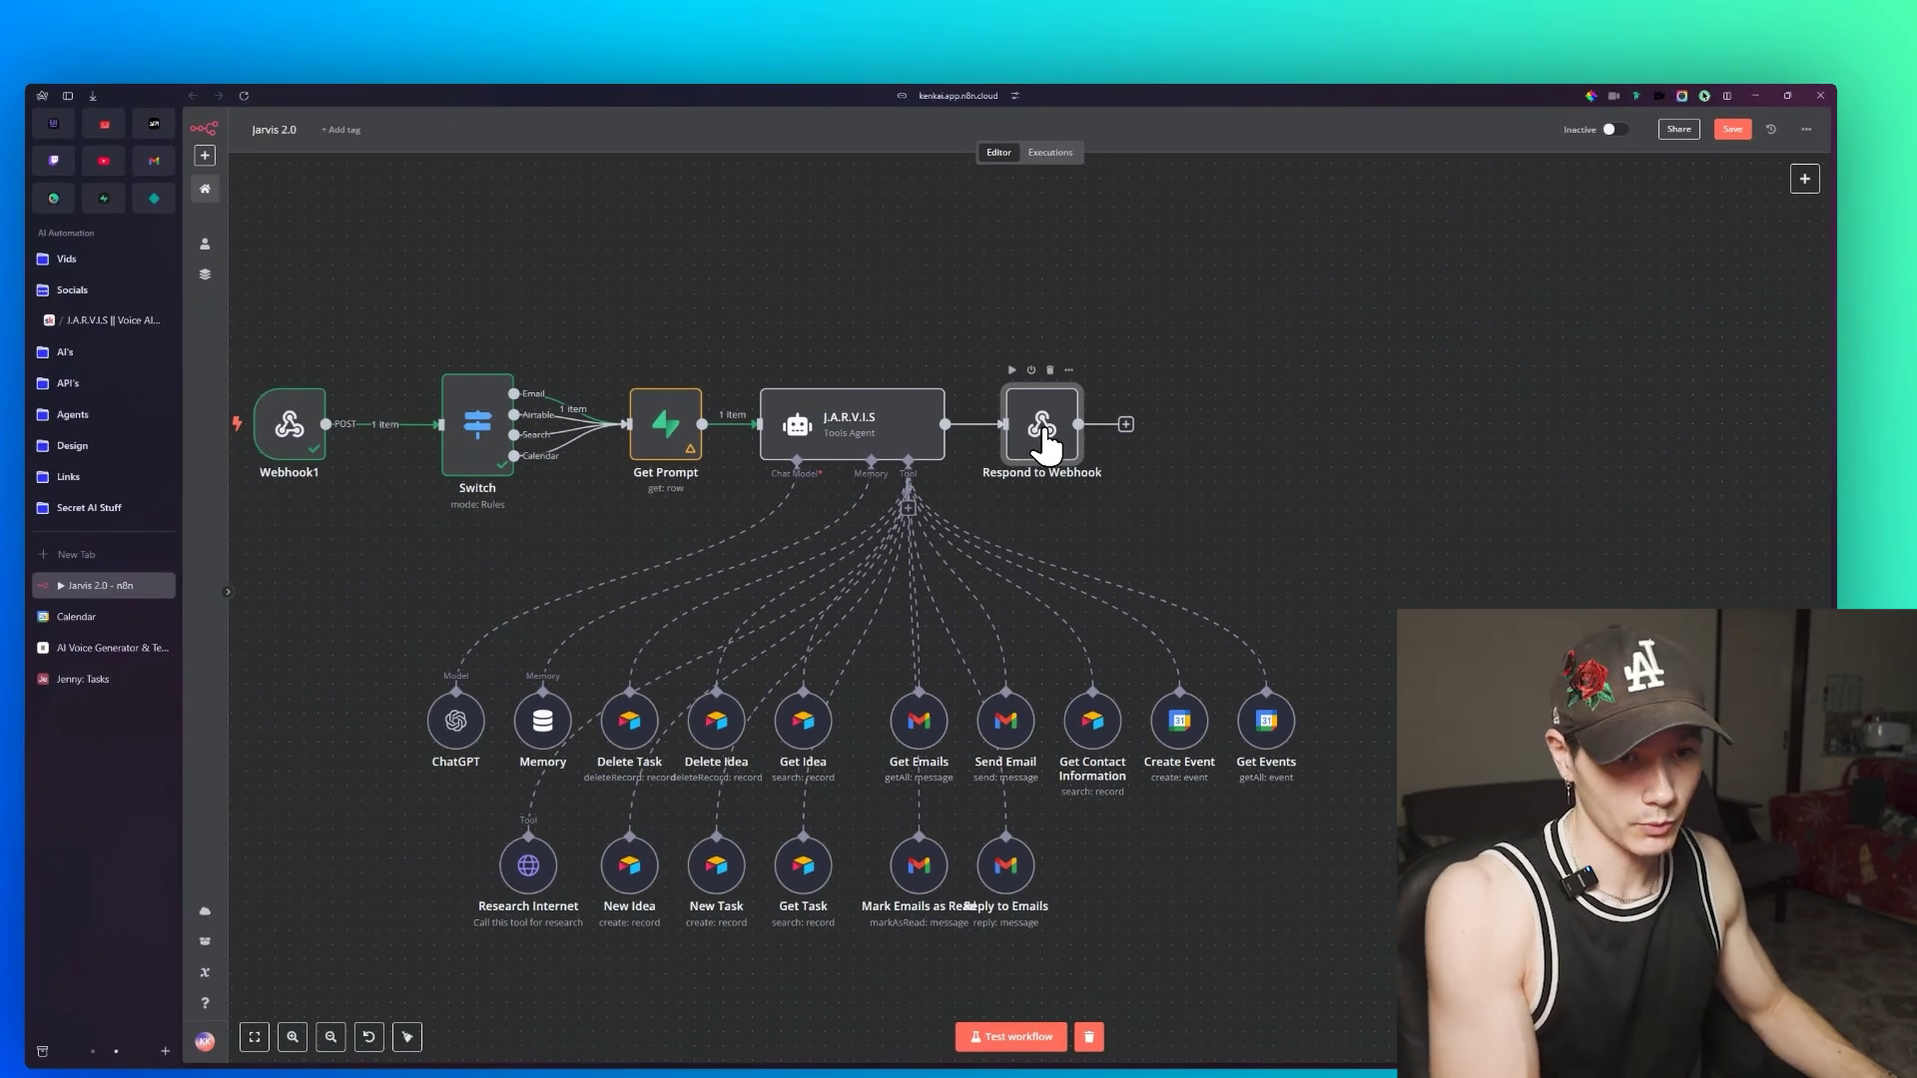
Step: Review the Webhook1 node's URL, method, path and Respond settings, and return to the workflow canvas
{"action": "left_click_drag", "start_coordinate": [613, 286], "coordinate": [852, 306]}
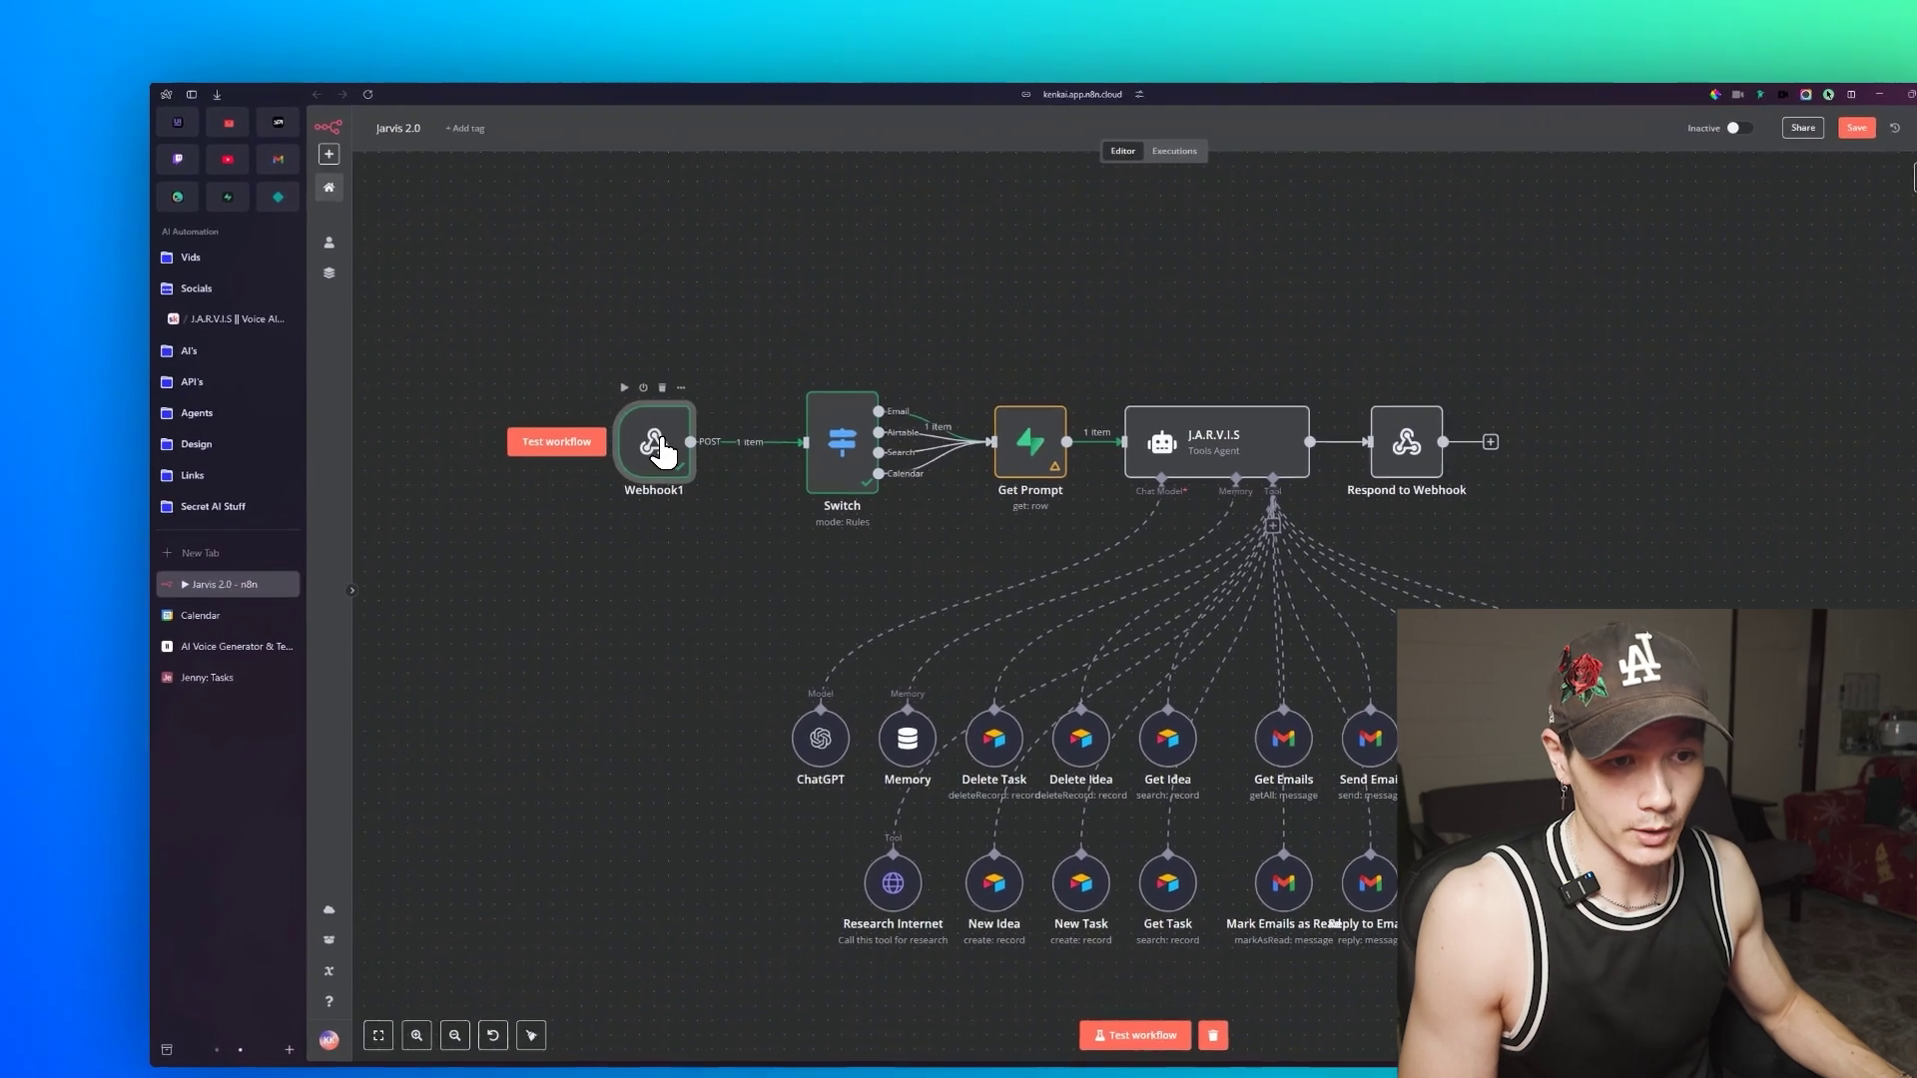
{"action": "double_click", "coordinate": [655, 446]}
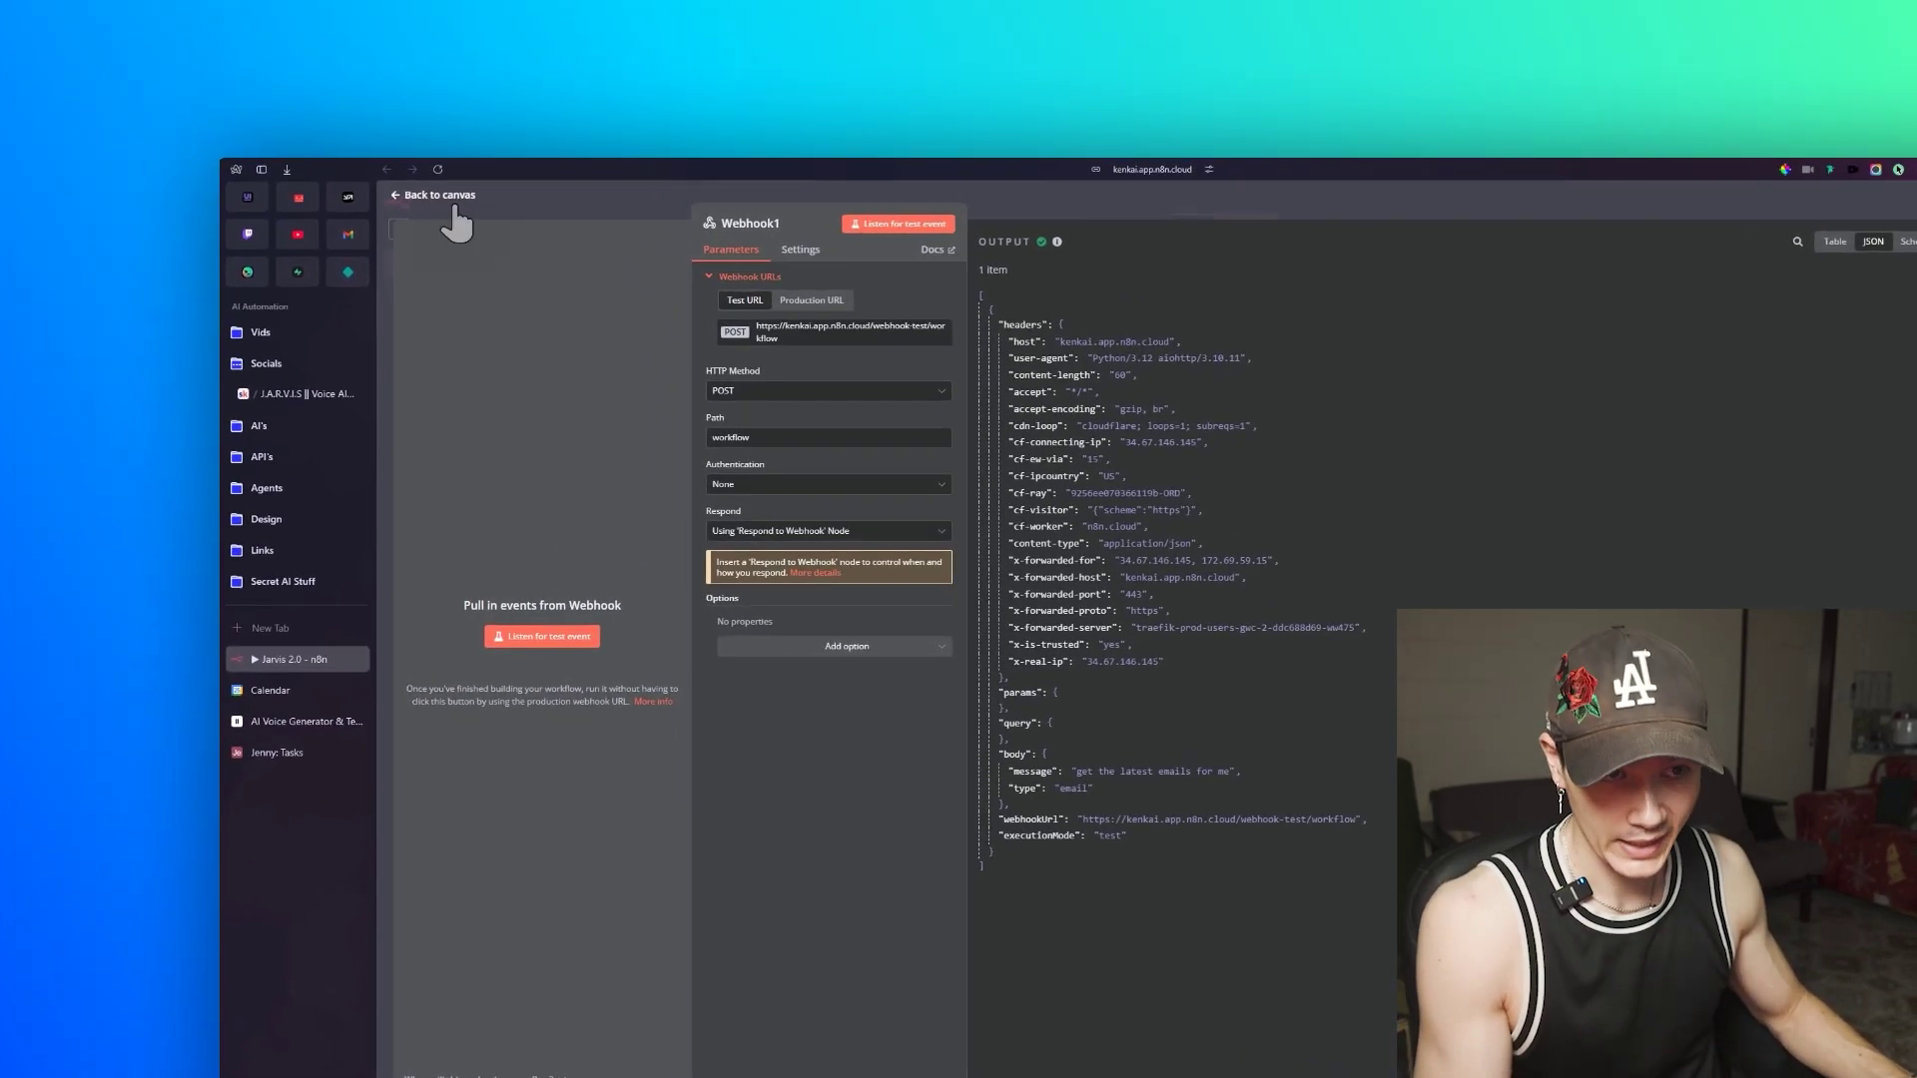
{"action": "left_click", "coordinate": [312, 107]}
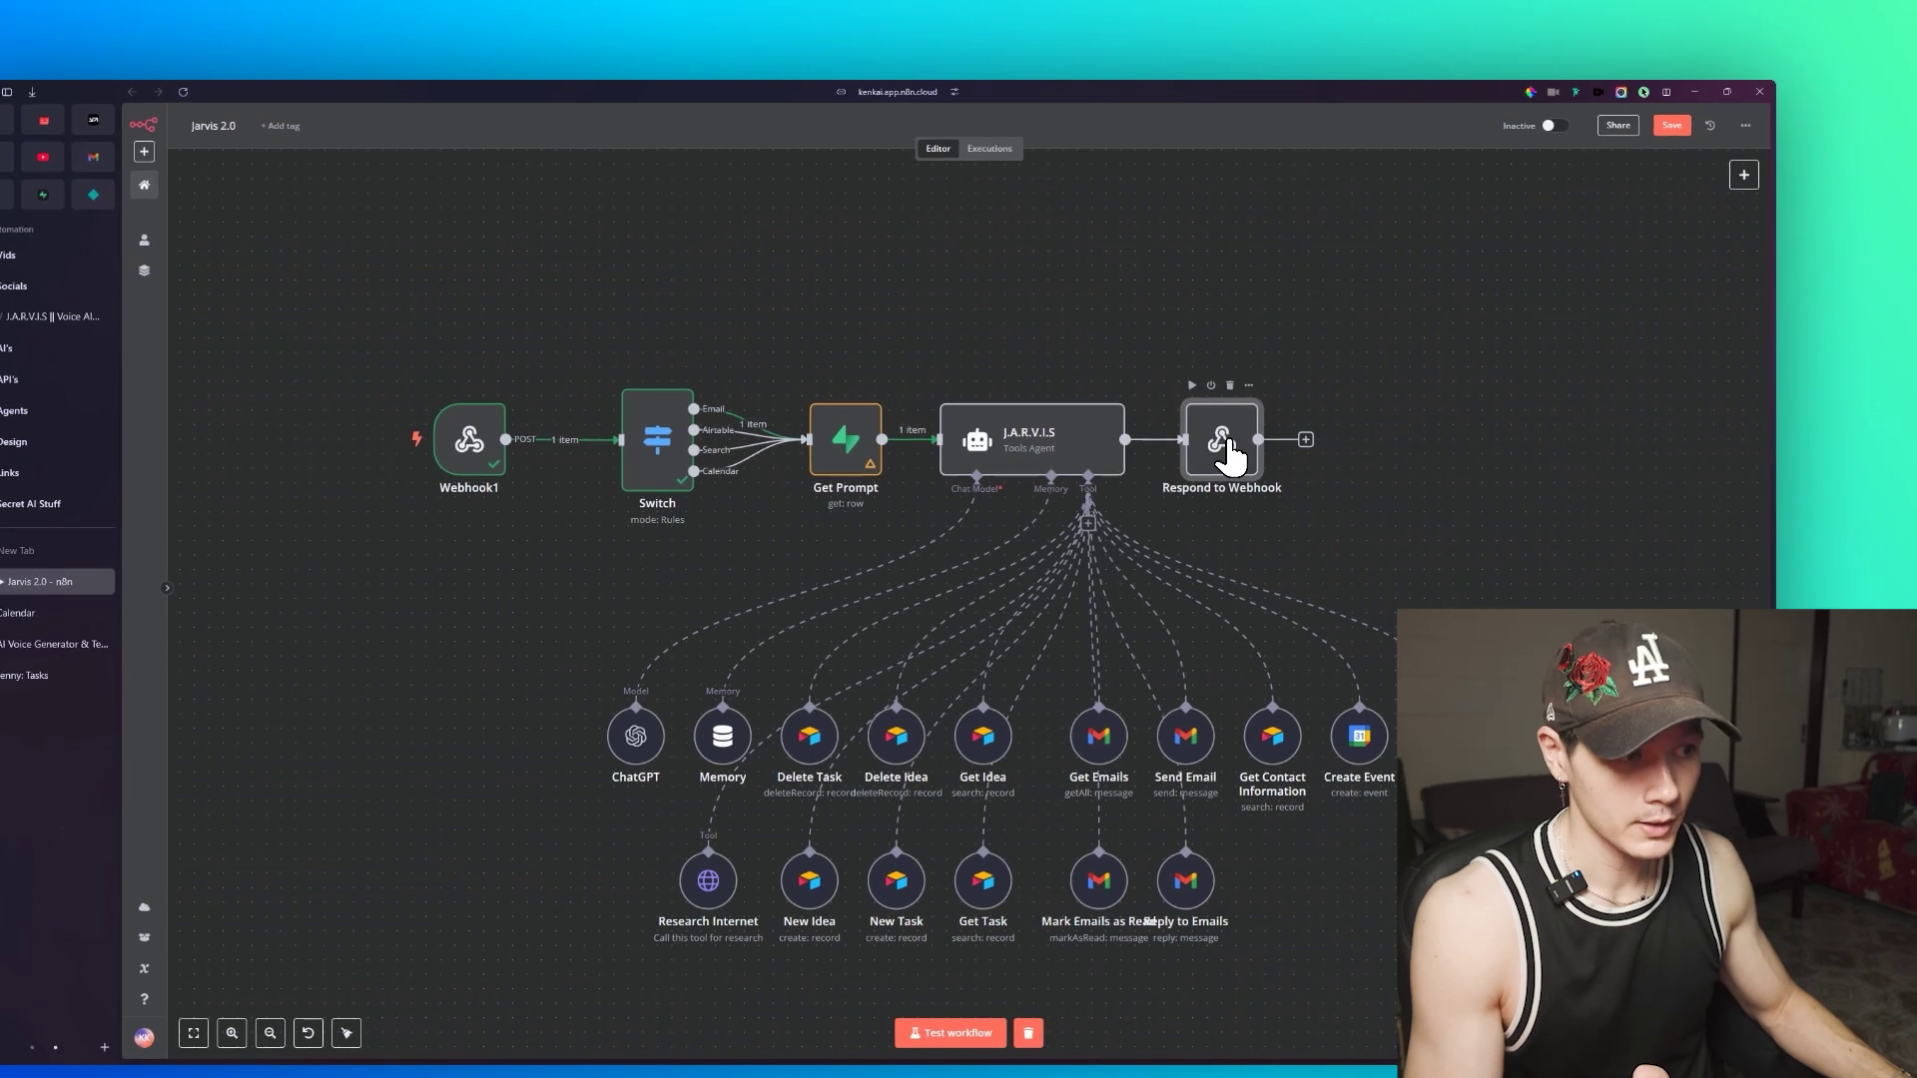
{"action": "double_click", "coordinate": [478, 441]}
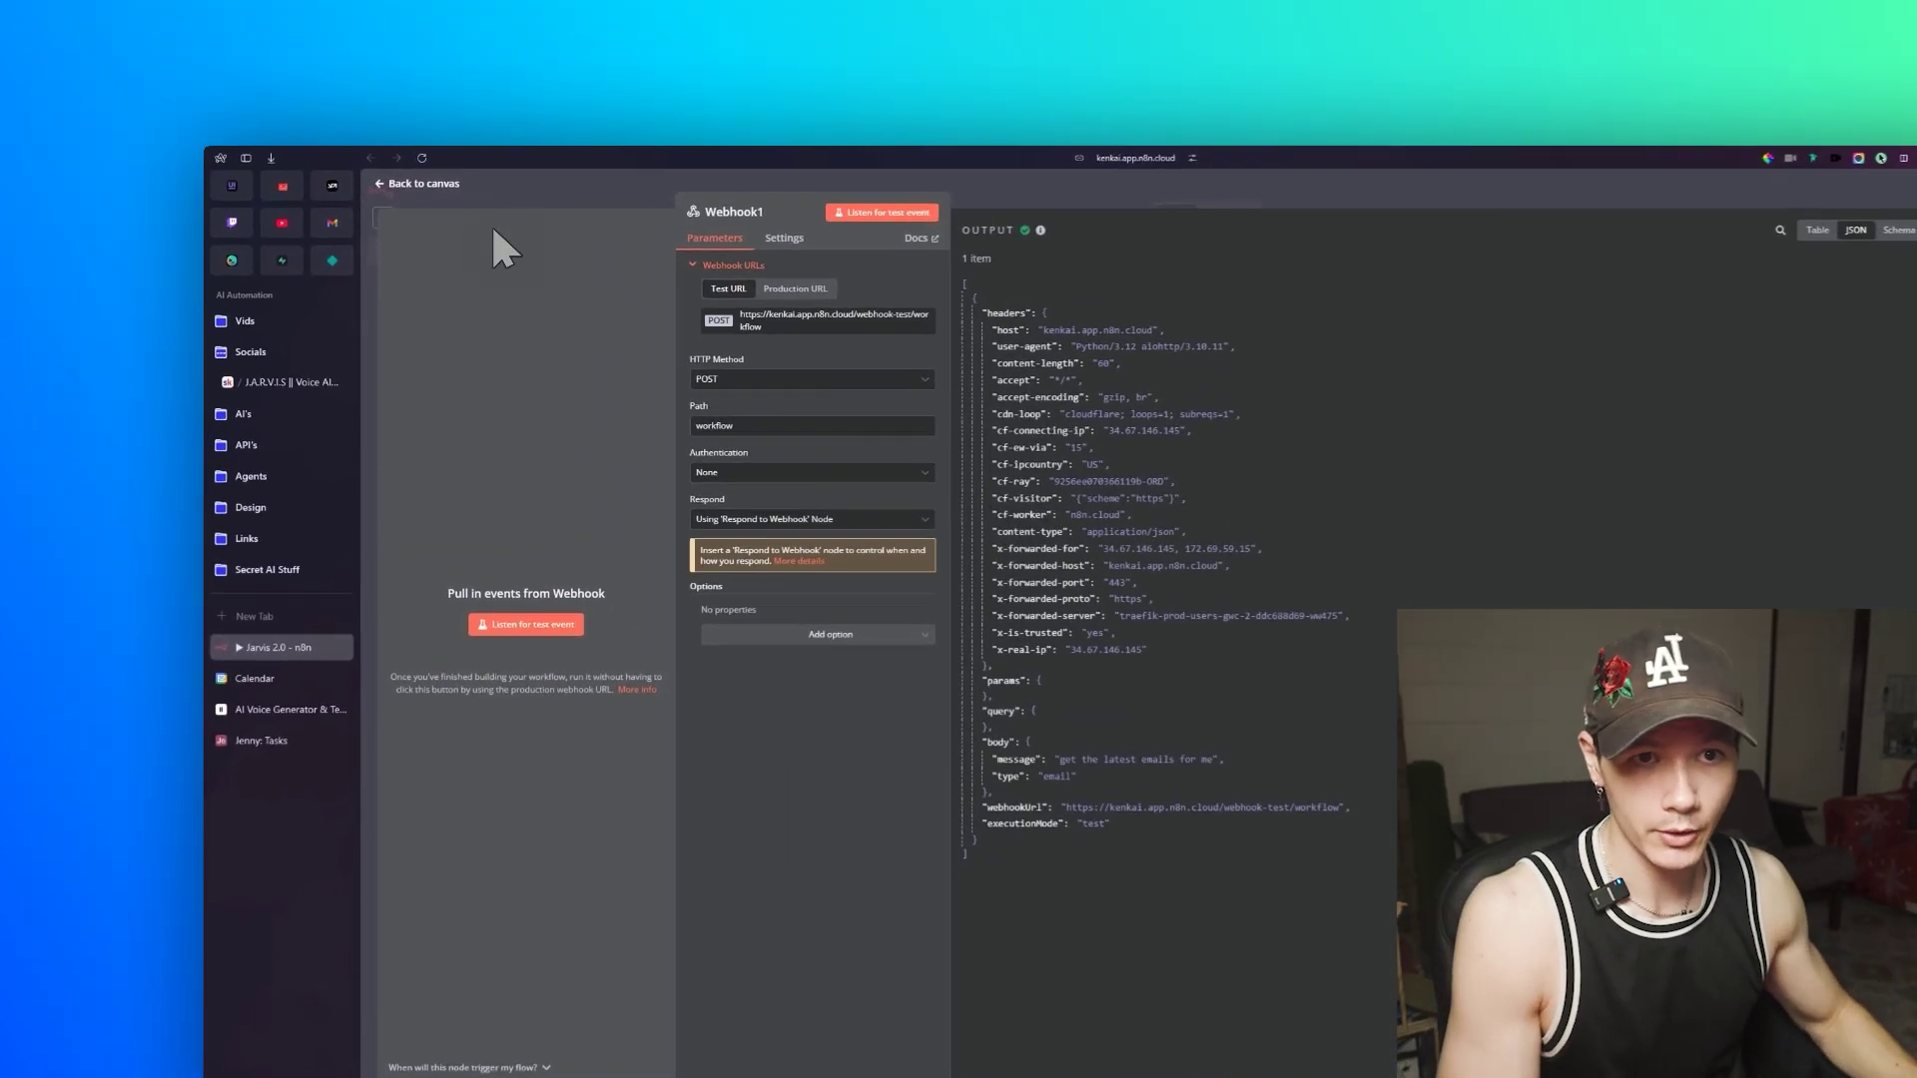
{"action": "key", "text": "Escape"}
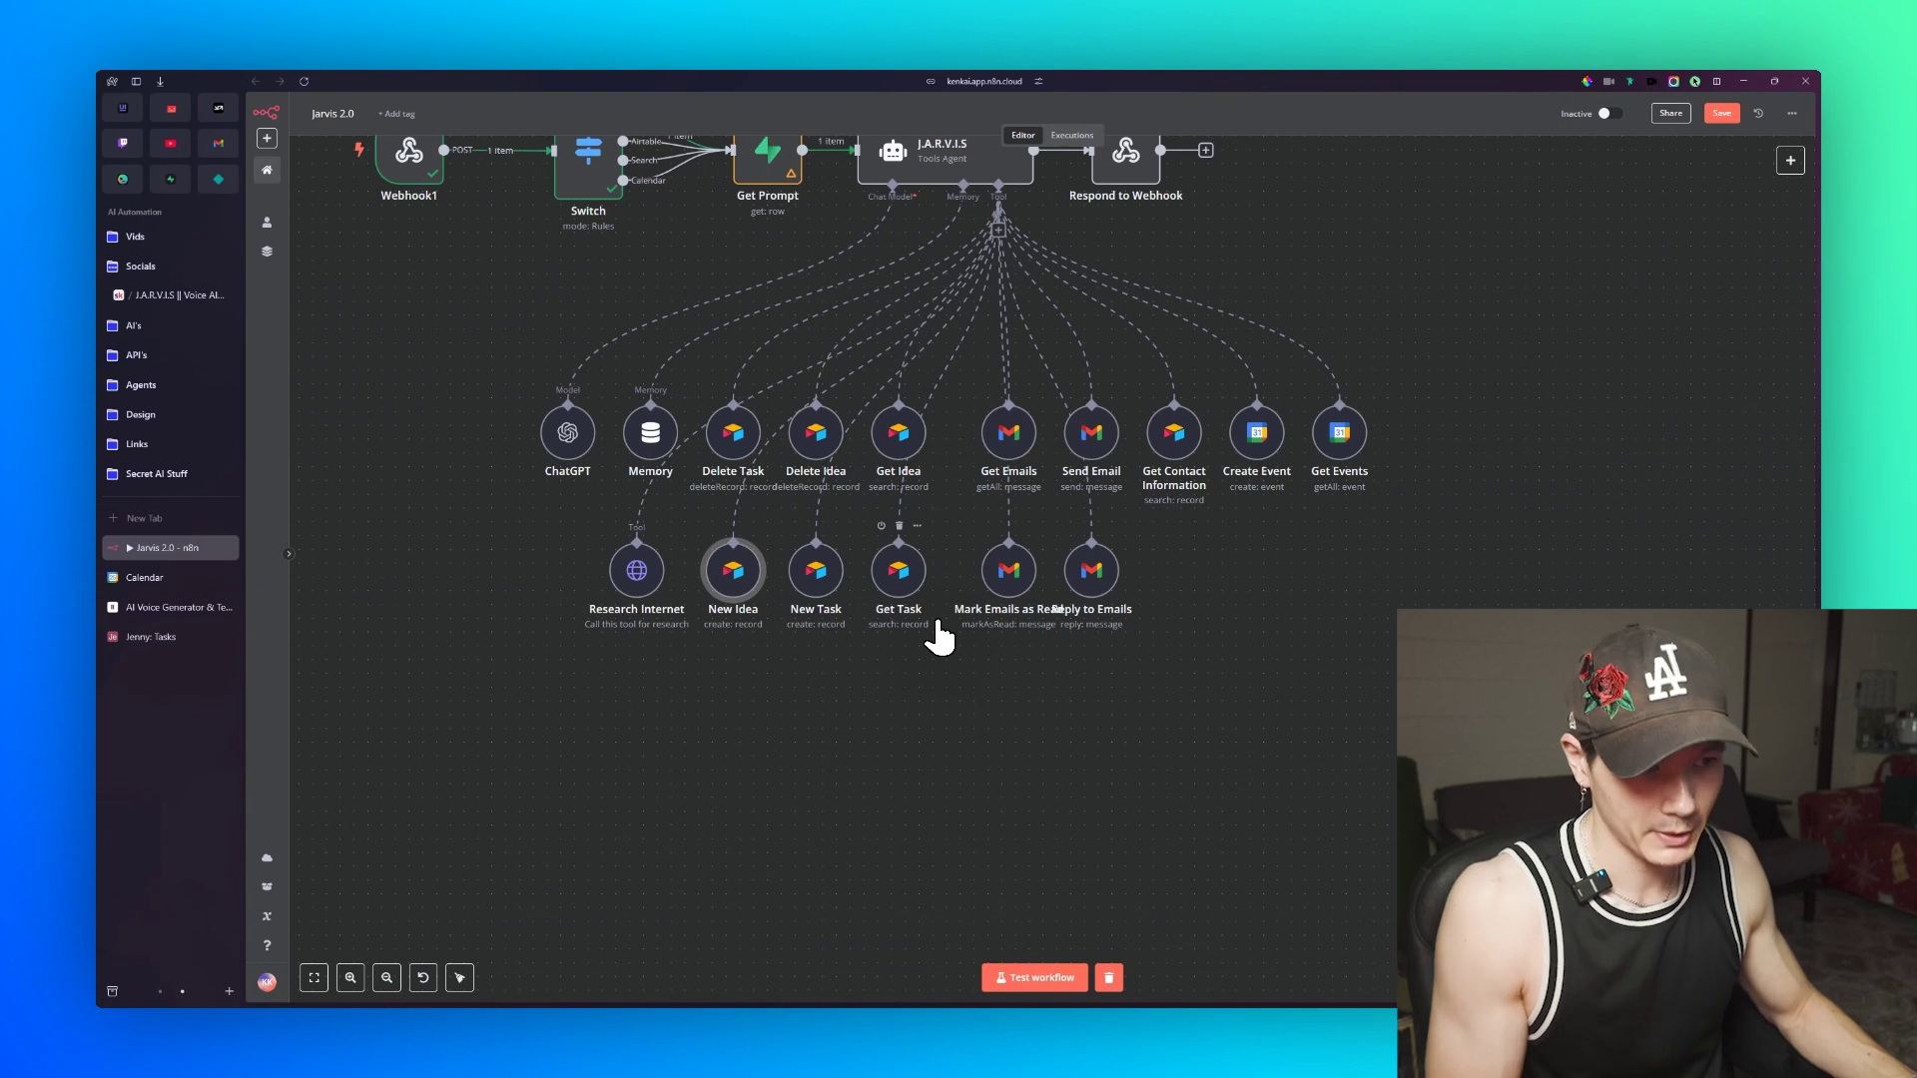
Step: Review the New Idea Airtable tool's settings, examining the $fromAI expression in its Type field, and return to the canvas
{"action": "double_click", "coordinate": [744, 572]}
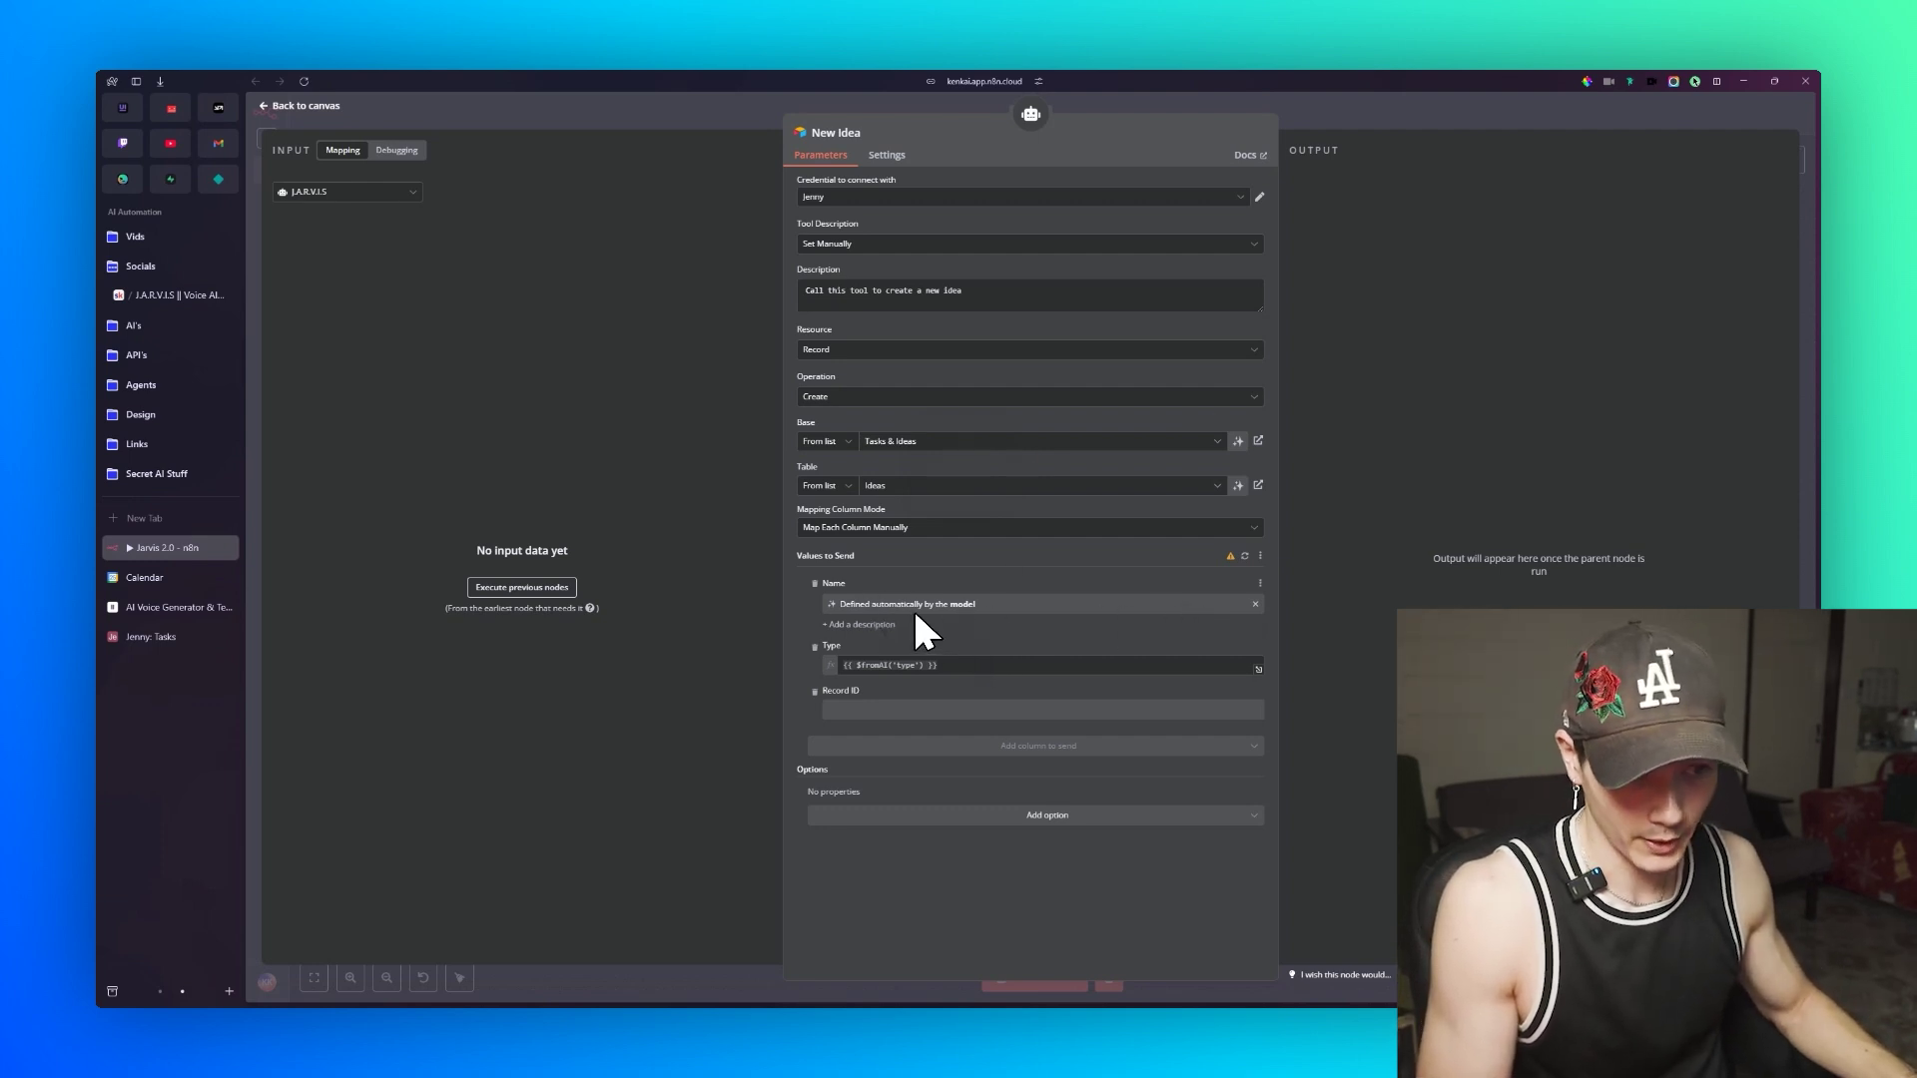
{"action": "left_click", "coordinate": [917, 665]}
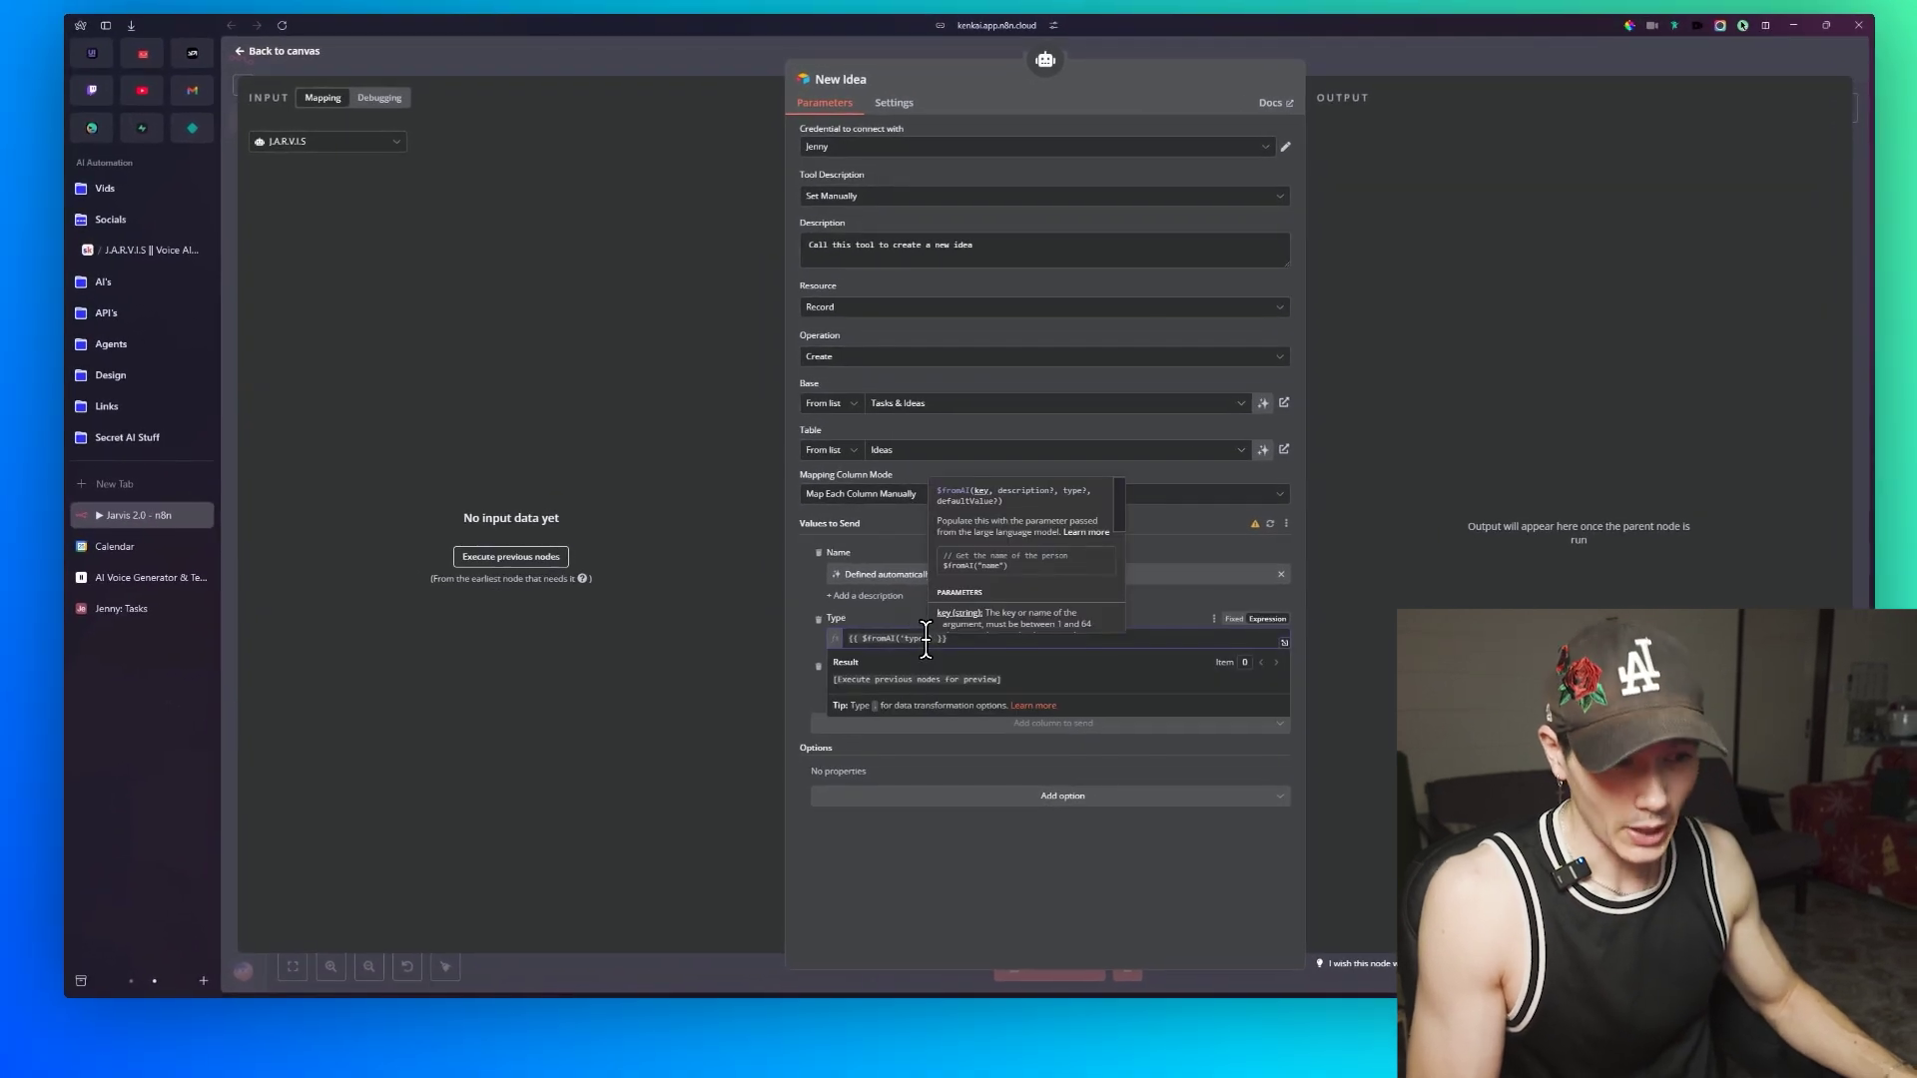
{"action": "left_click", "coordinate": [898, 620]}
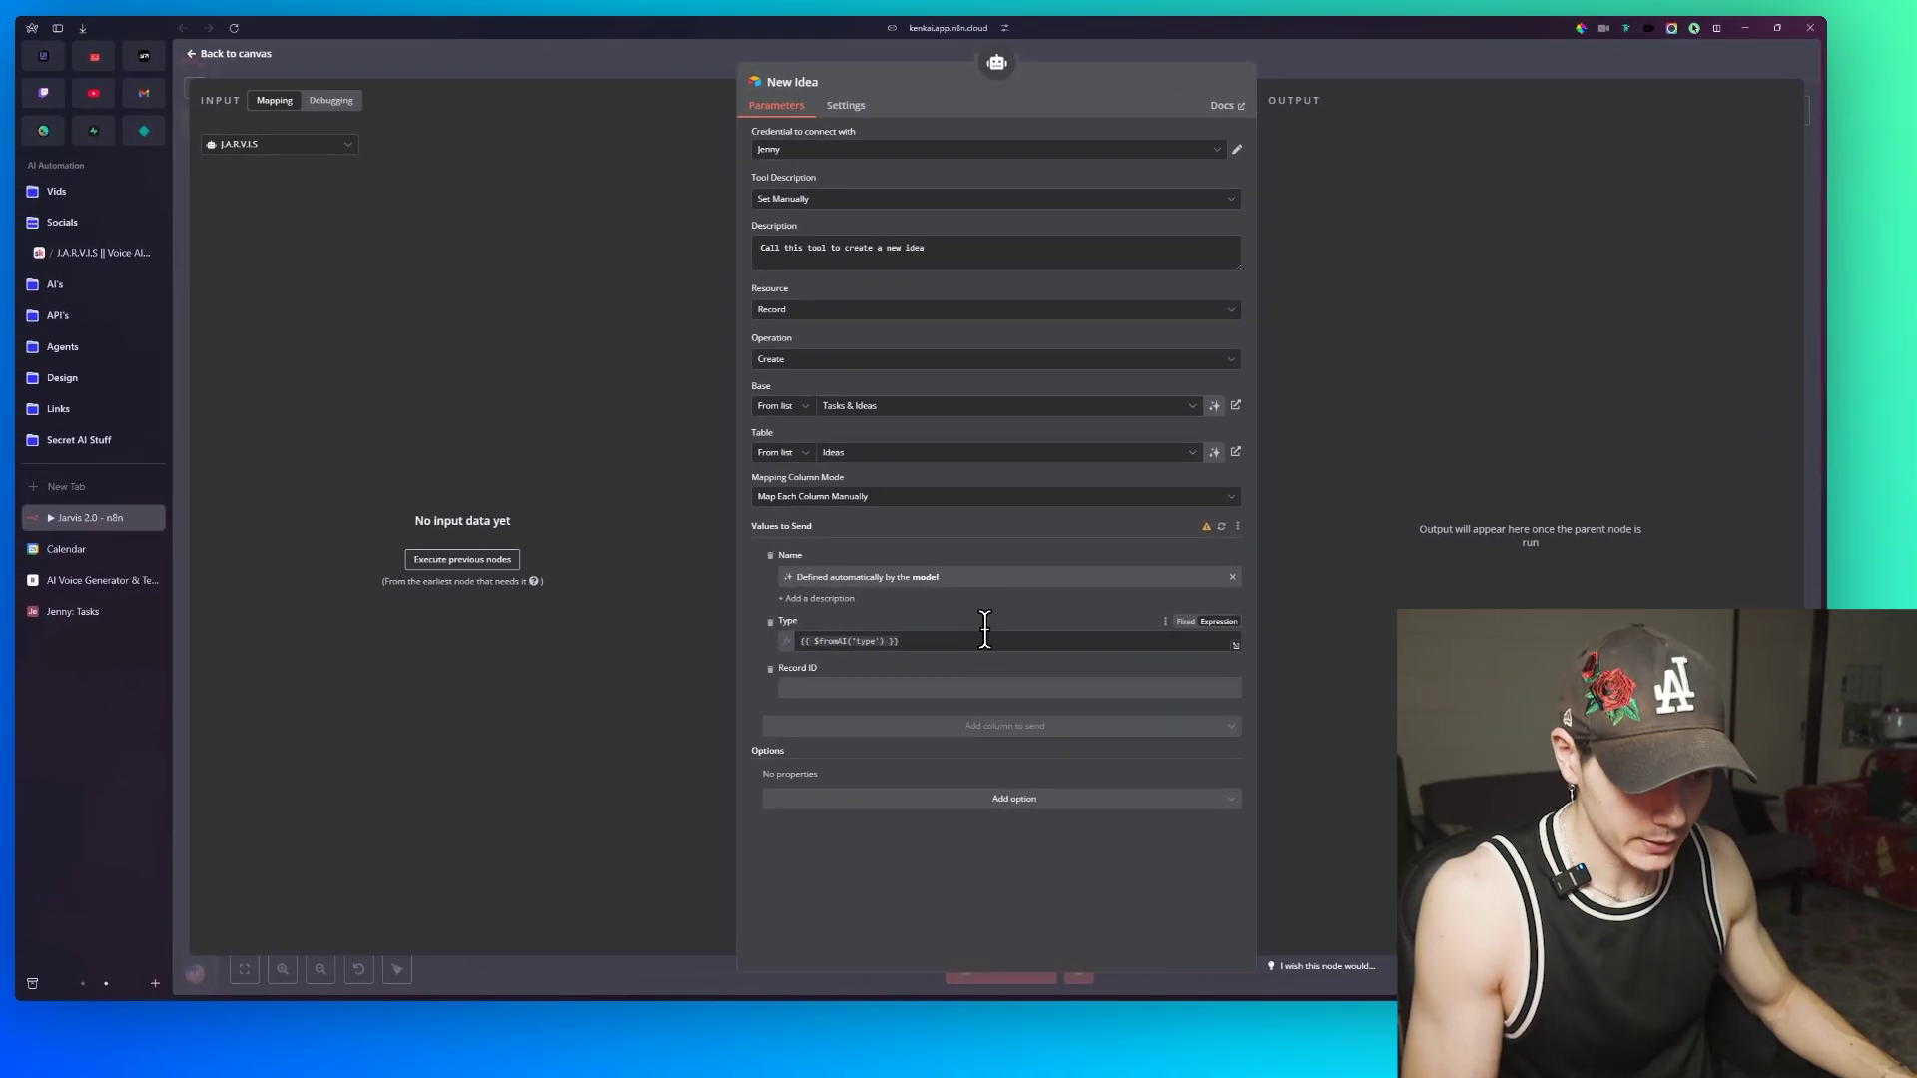
{"action": "left_click", "coordinate": [868, 640]}
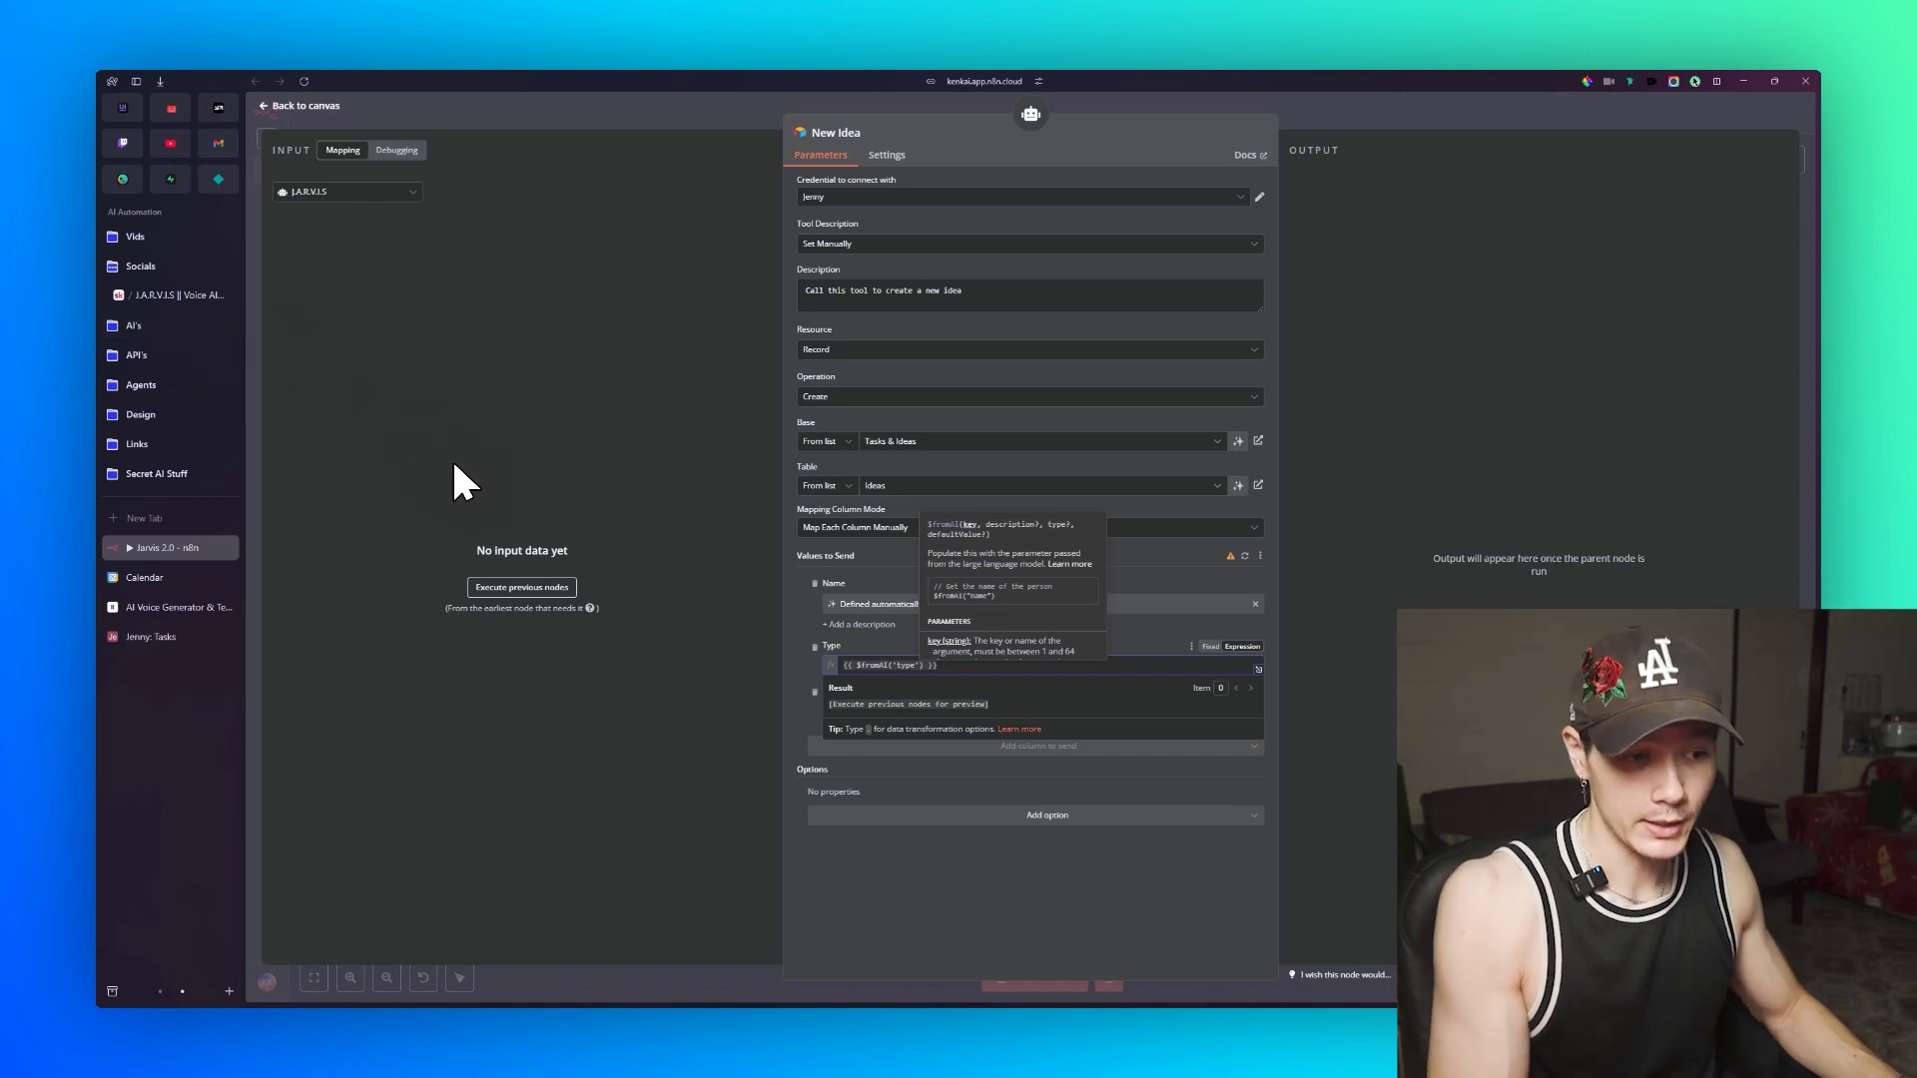
{"action": "left_click", "coordinate": [867, 650]}
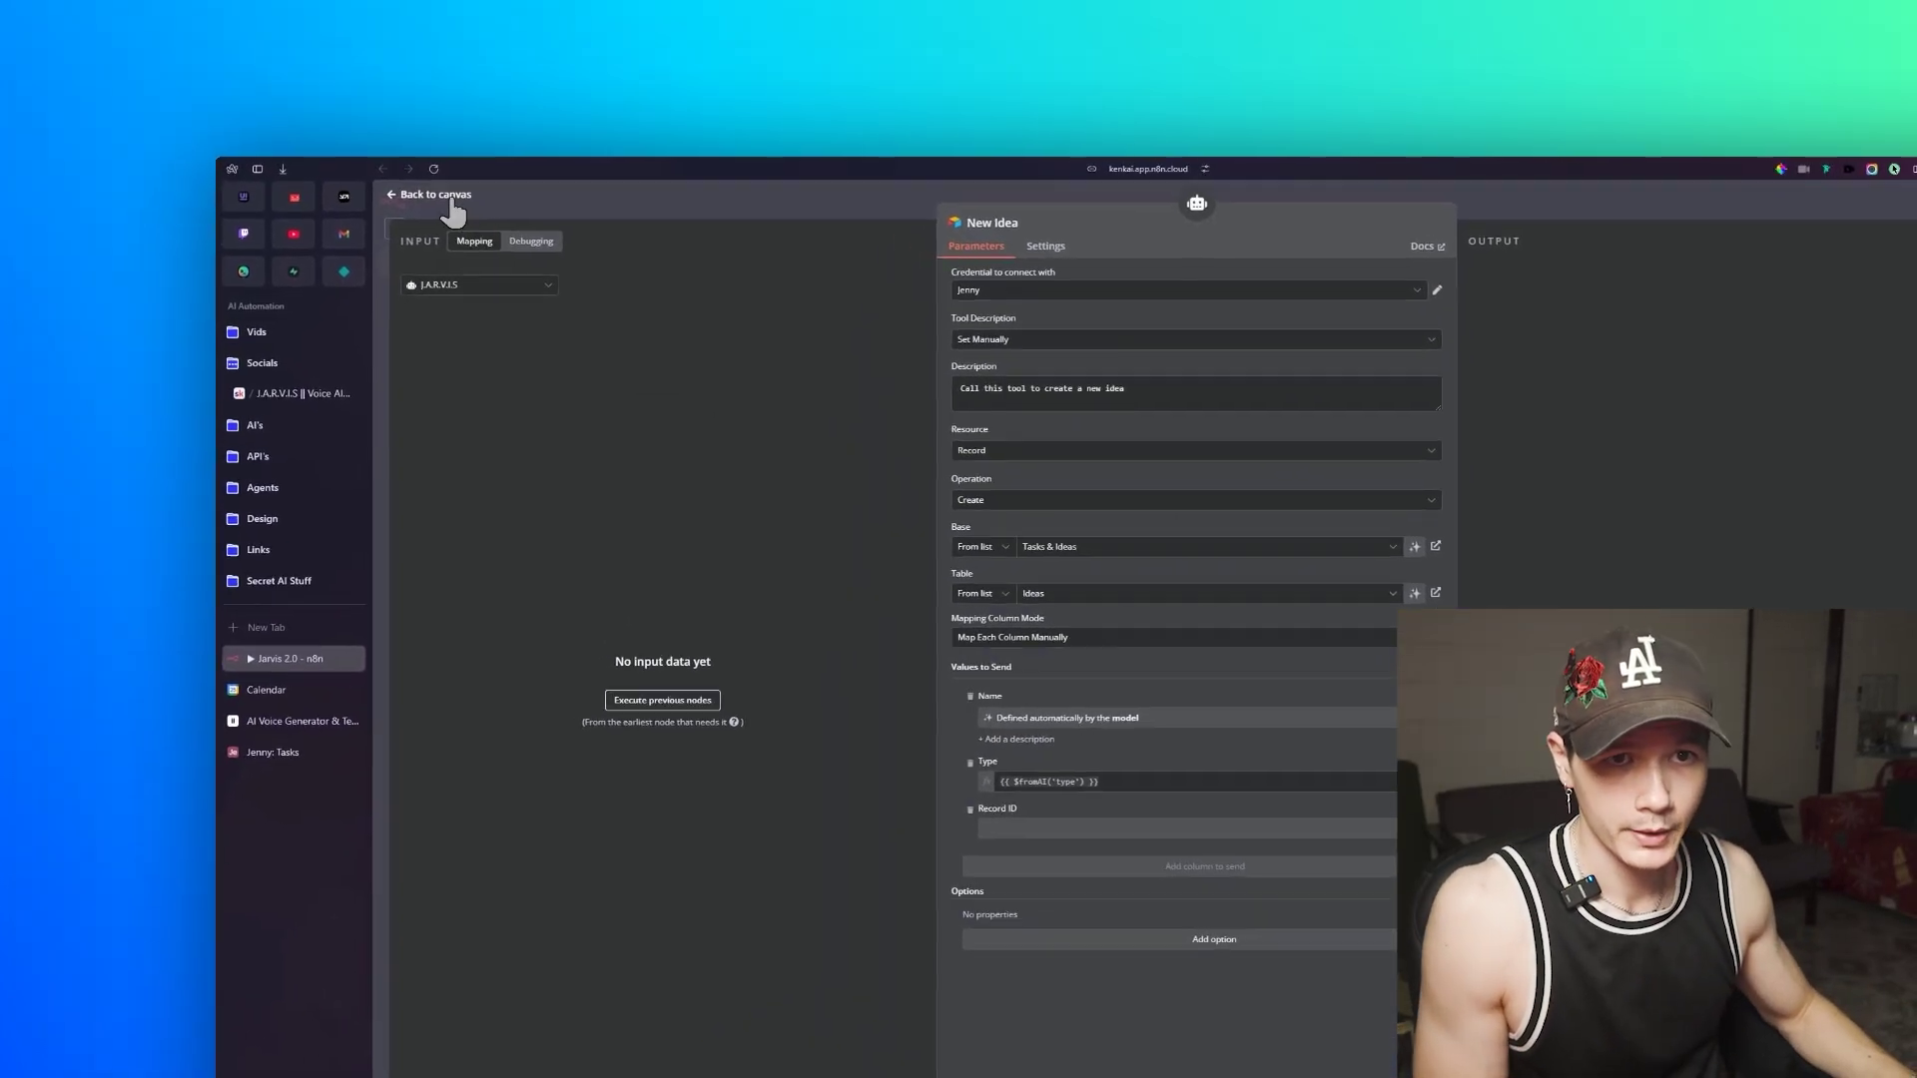
{"action": "left_click", "coordinate": [379, 151]}
Step: Open the Get Emails Gmail tool and highlight its manually set description text
{"action": "scroll", "coordinate": [1285, 602], "scroll_direction": "down", "scroll_amount": 2}
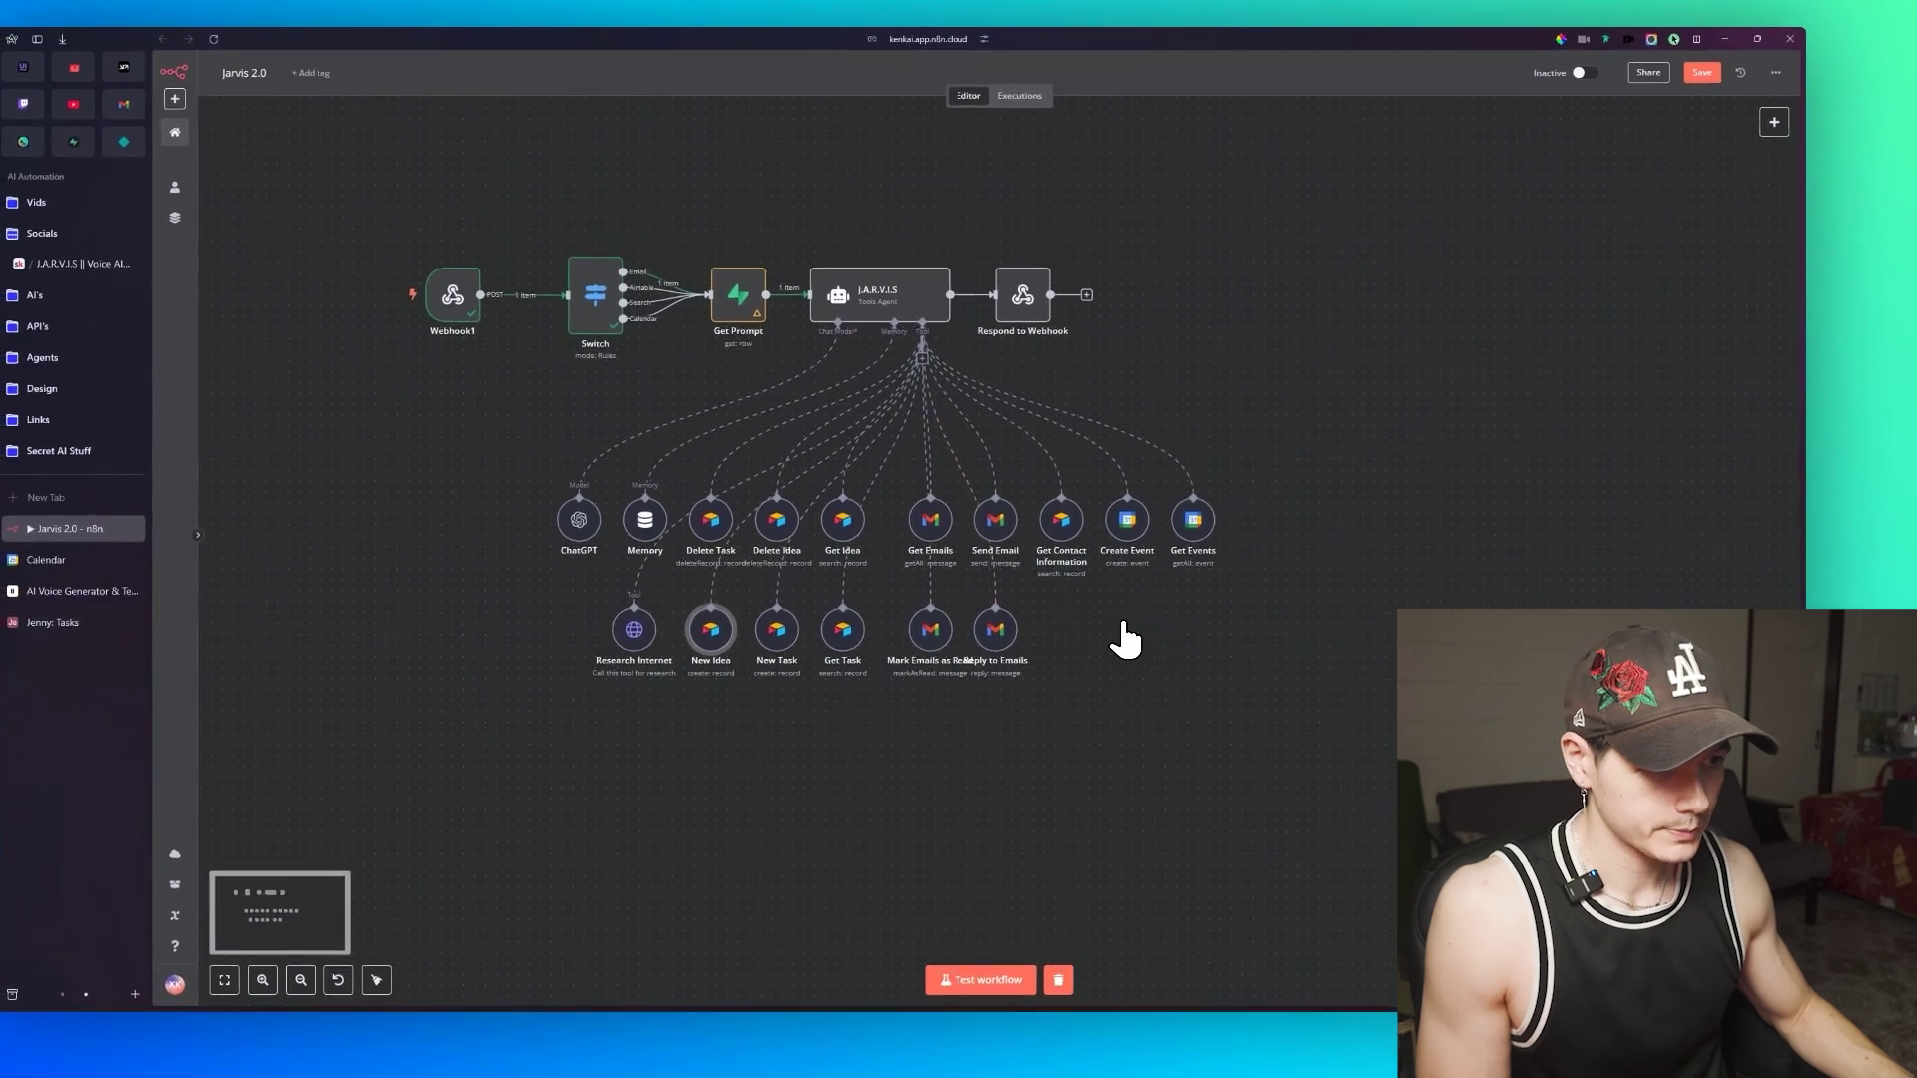
{"action": "double_click", "coordinate": [1001, 456]}
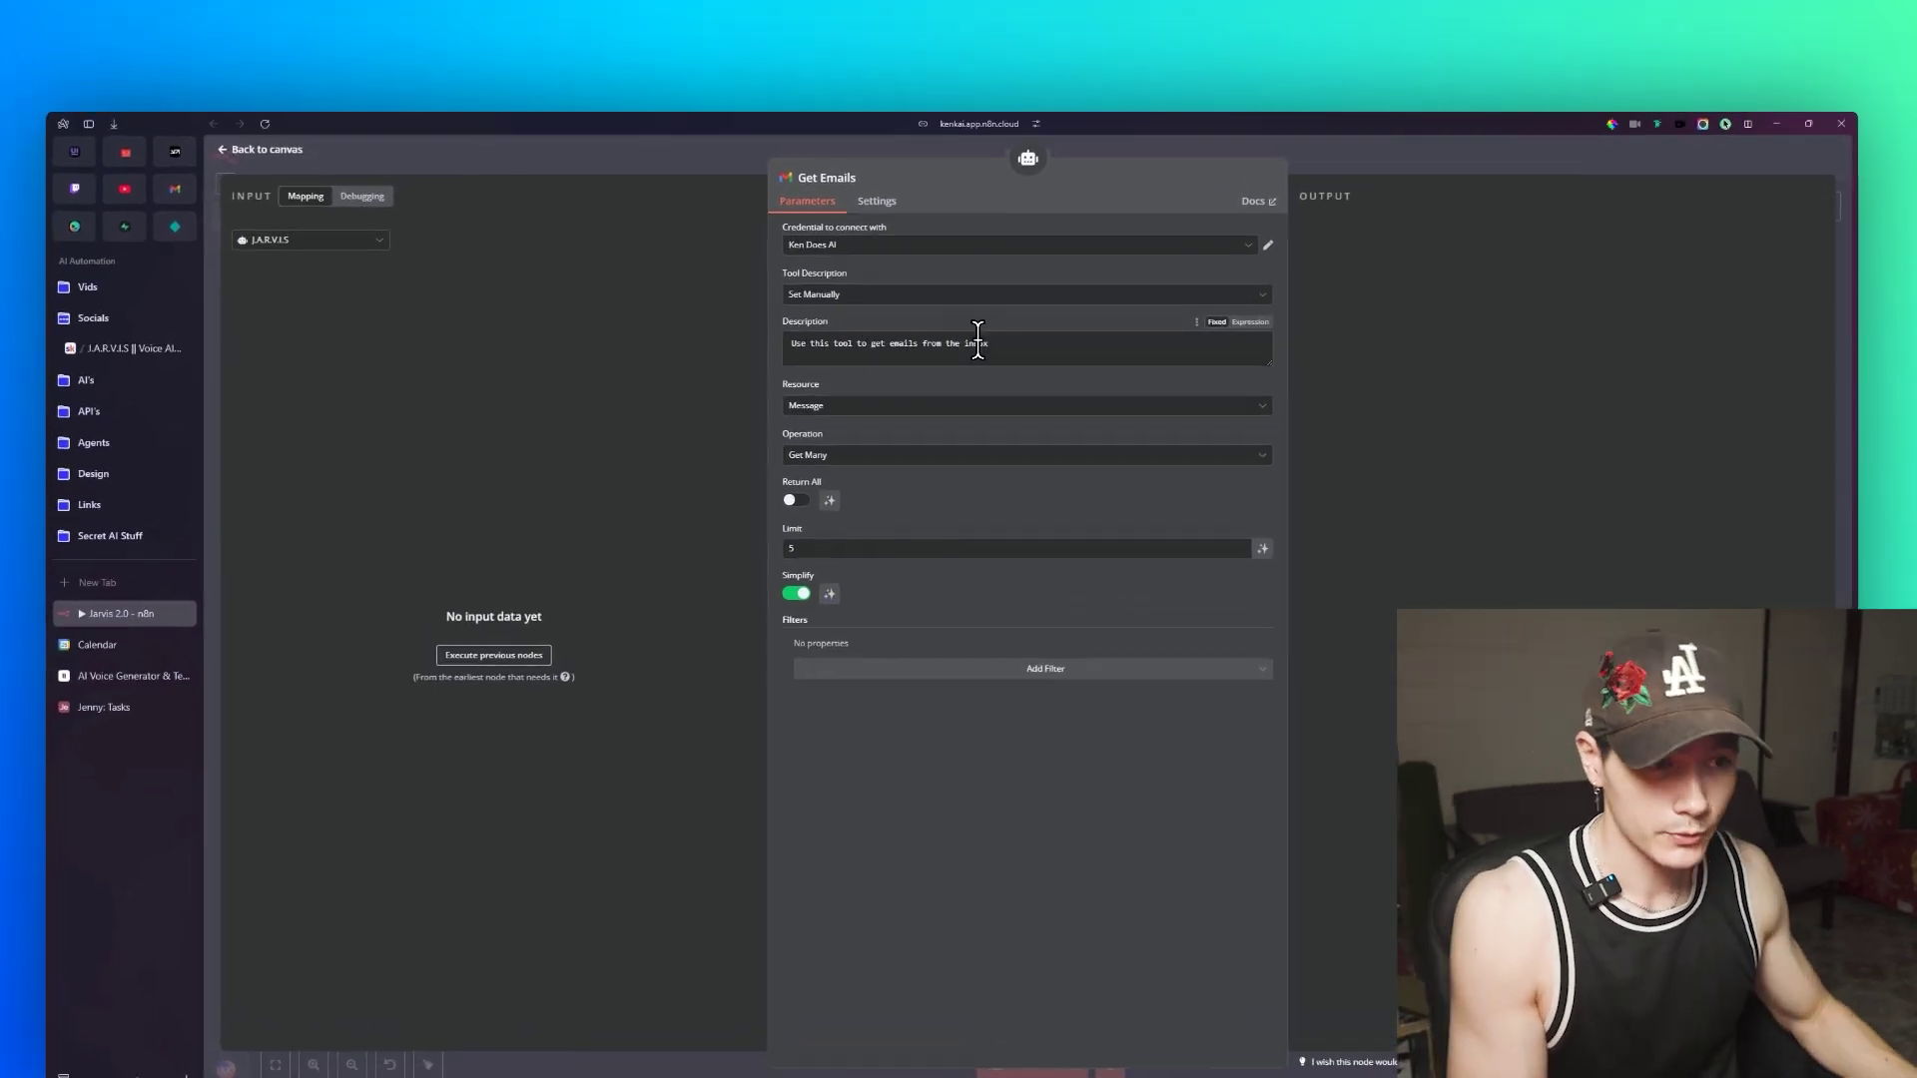
{"action": "left_click", "coordinate": [982, 344]}
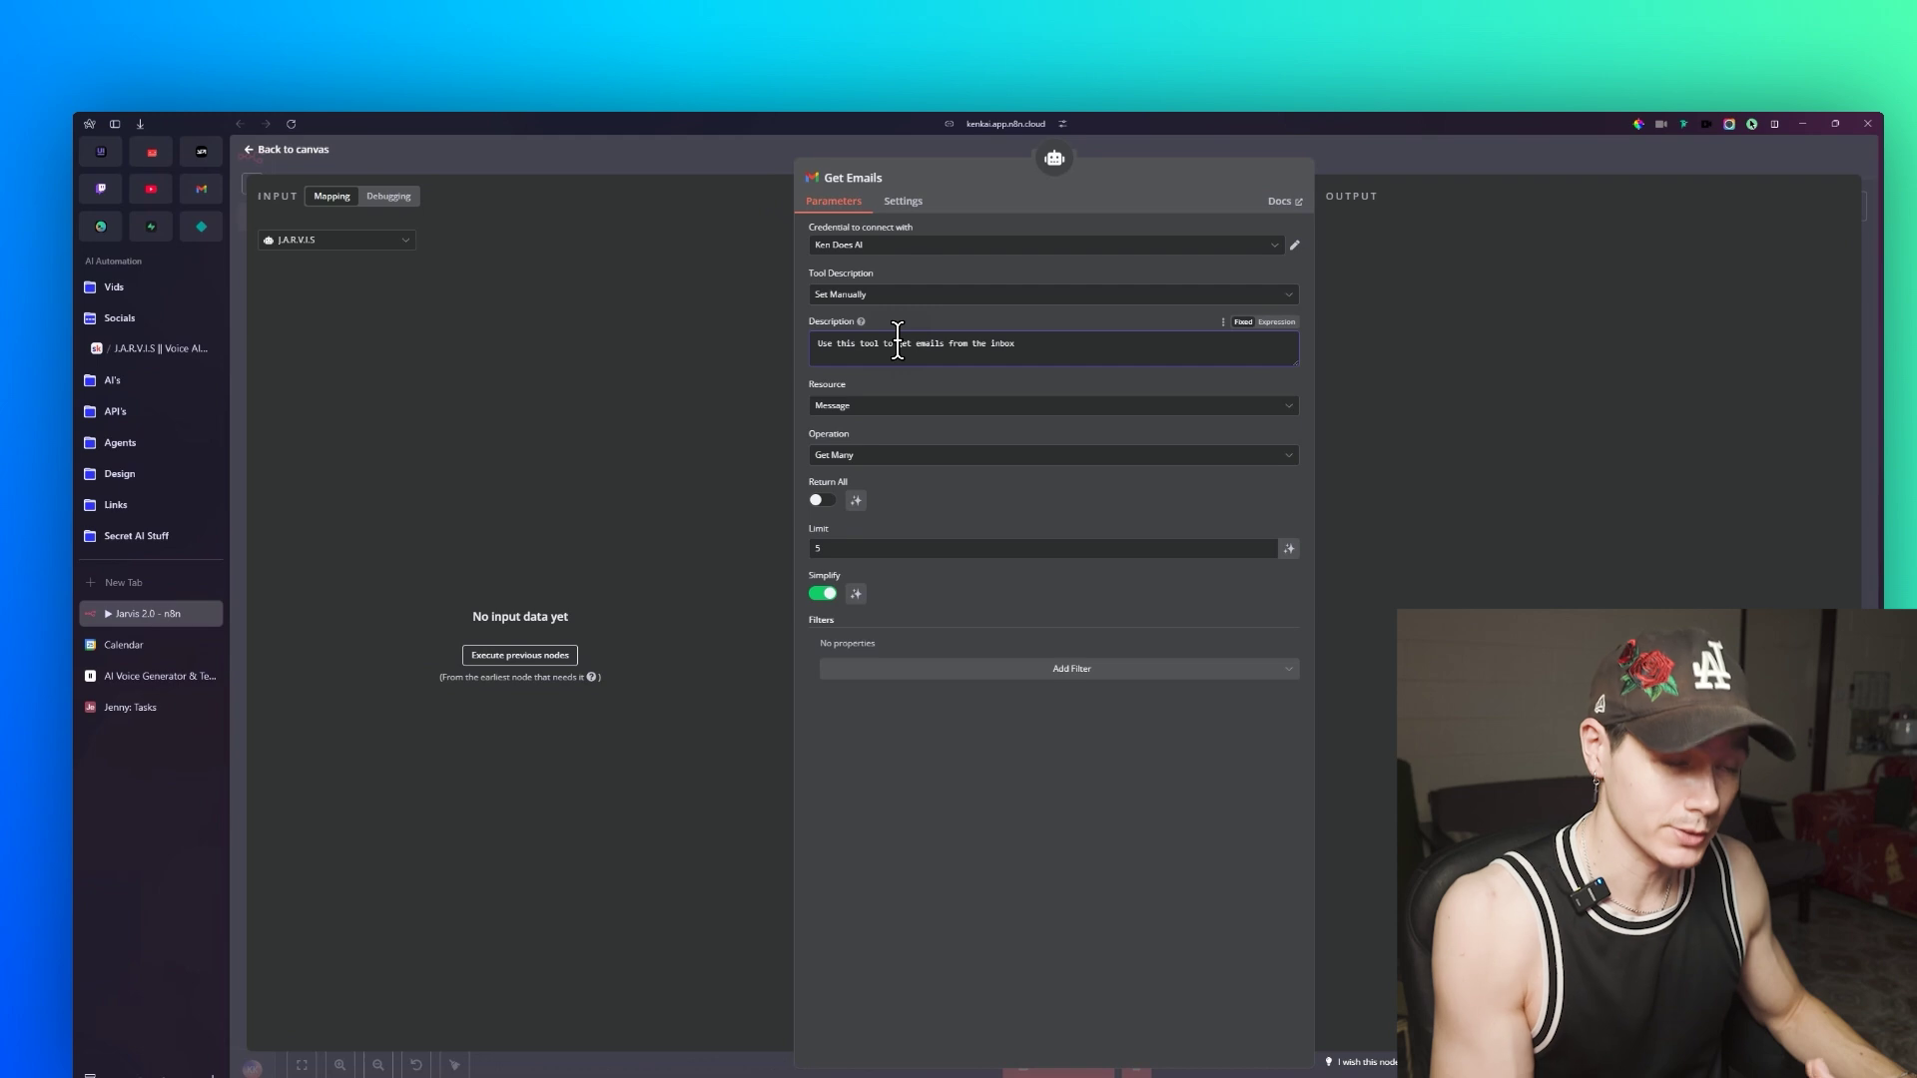
{"action": "left_click_drag", "start_coordinate": [817, 343], "coordinate": [1045, 343]}
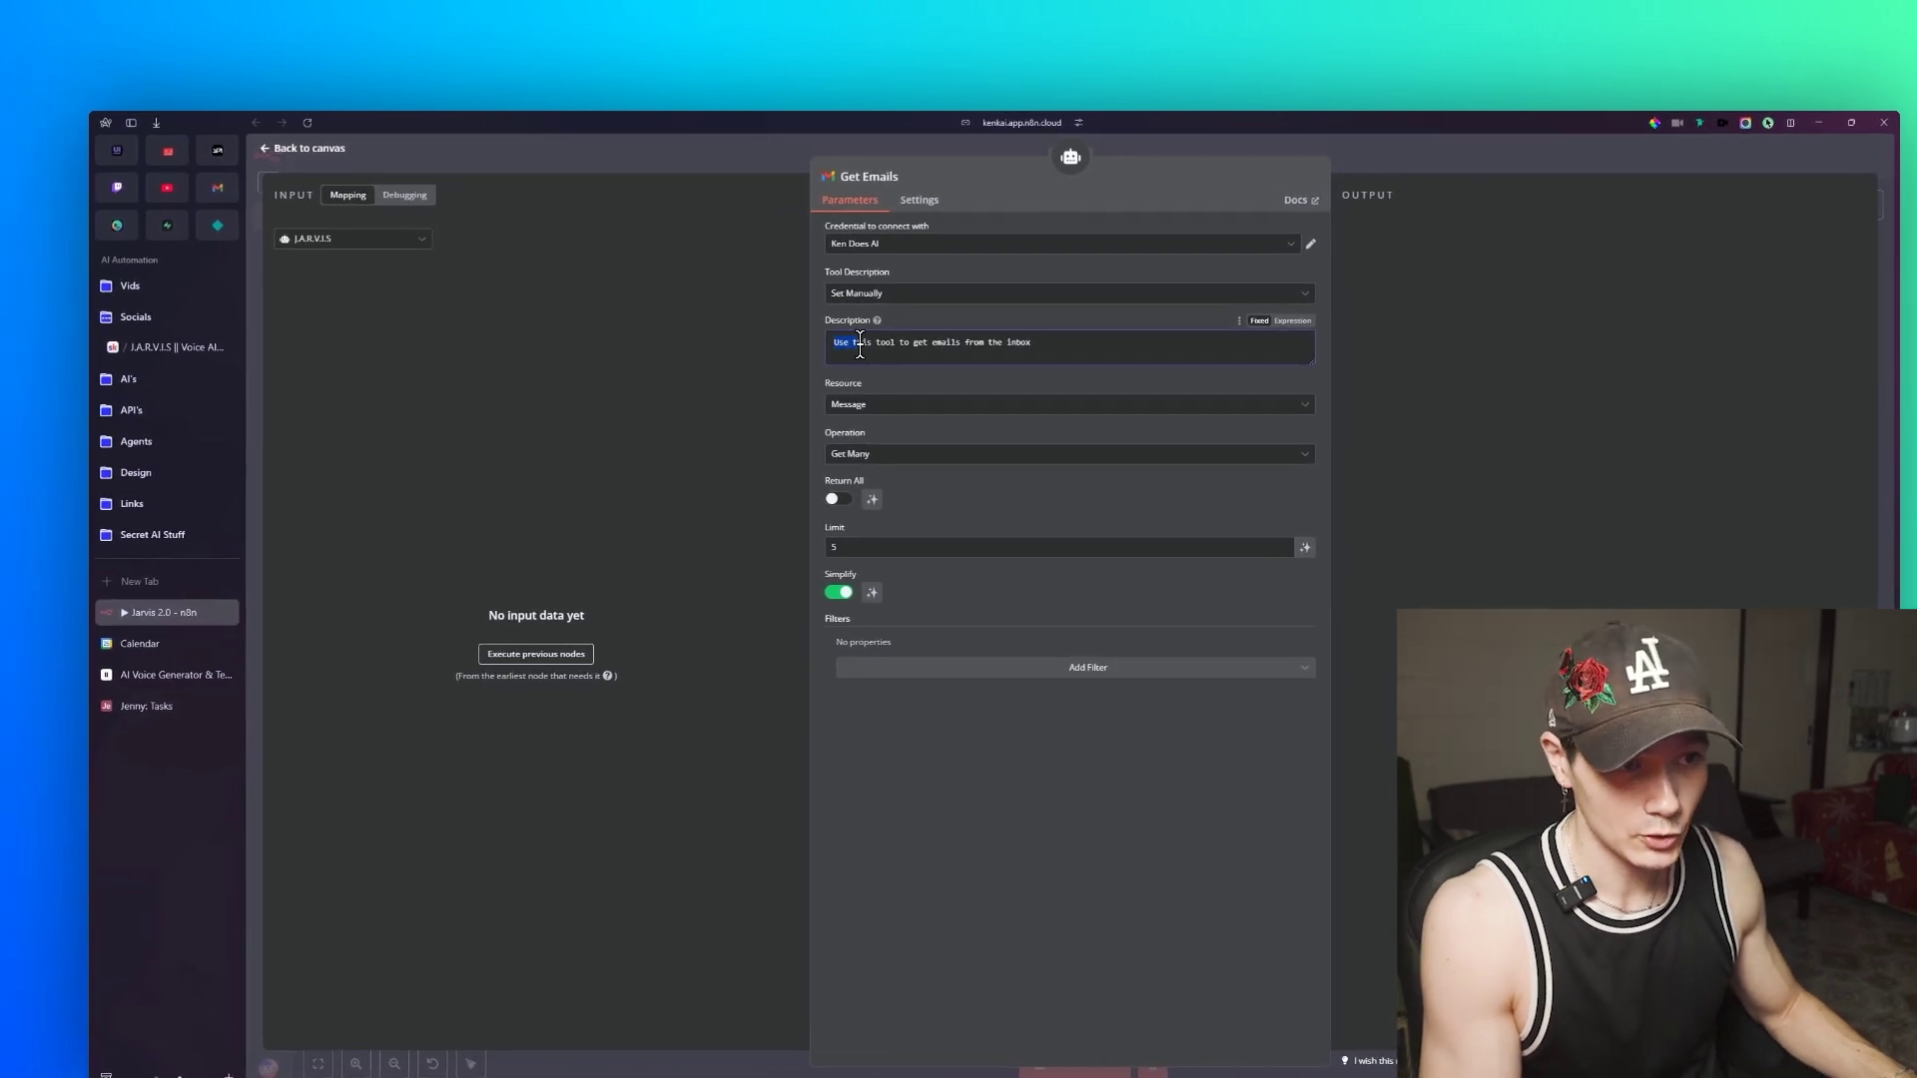
{"action": "left_click", "coordinate": [1040, 324]}
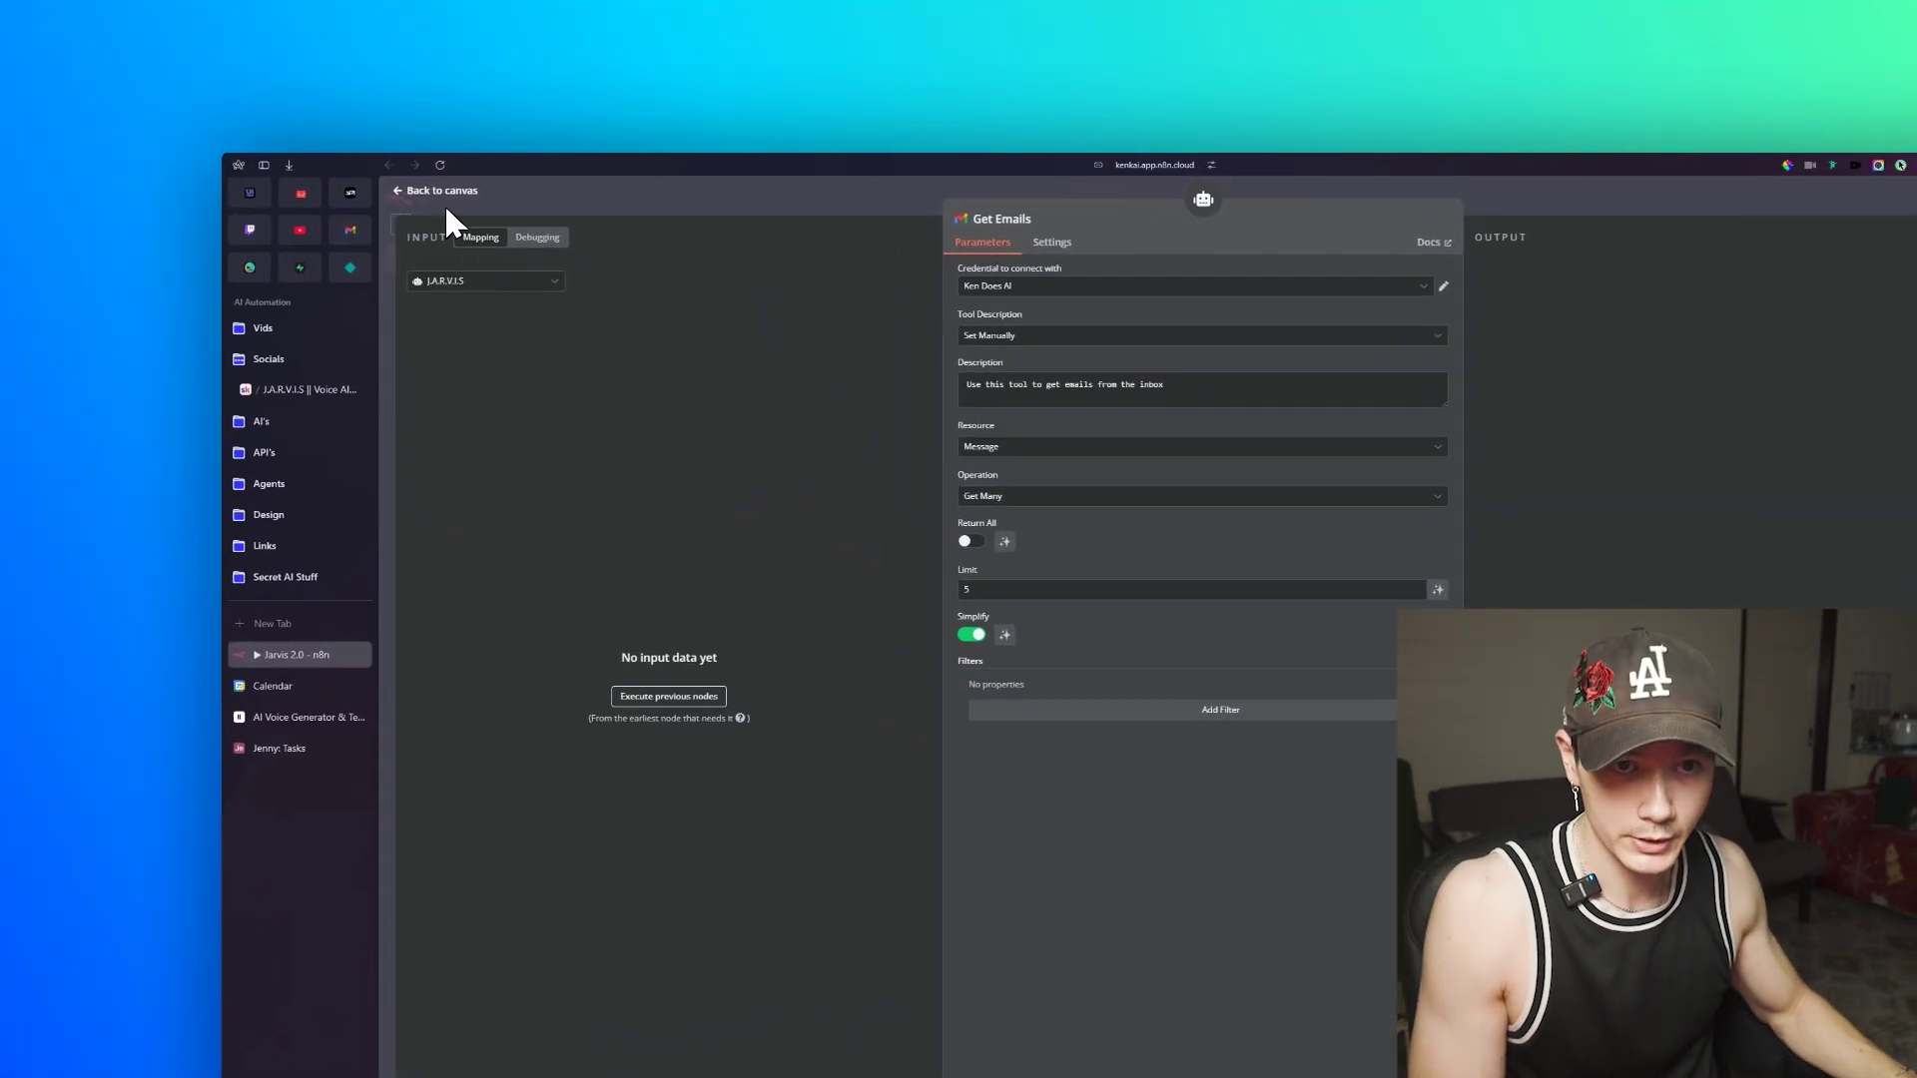
Step: Leave the Get Emails tool, check the ChatGPT node's credential and model settings, and return to the workflow canvas
{"action": "left_click", "coordinate": [443, 191]}
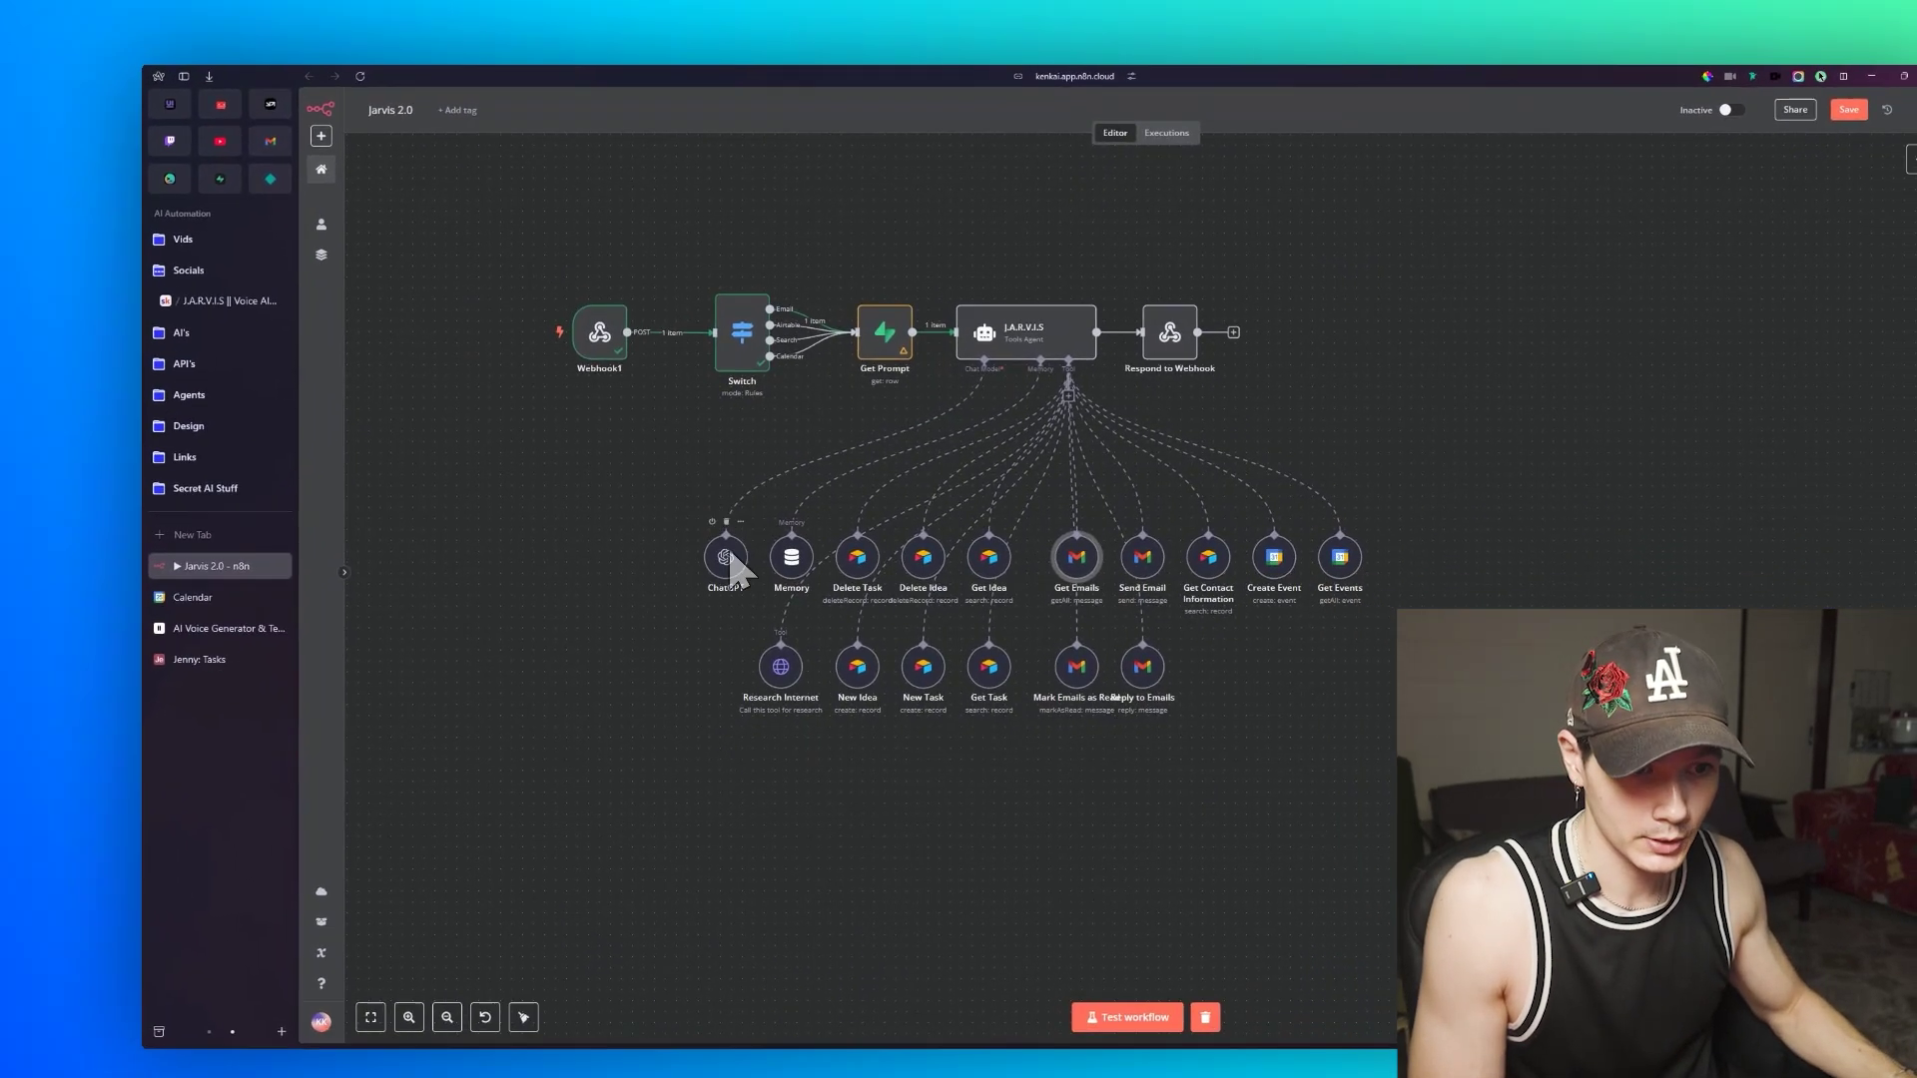
{"action": "double_click", "coordinate": [710, 543]}
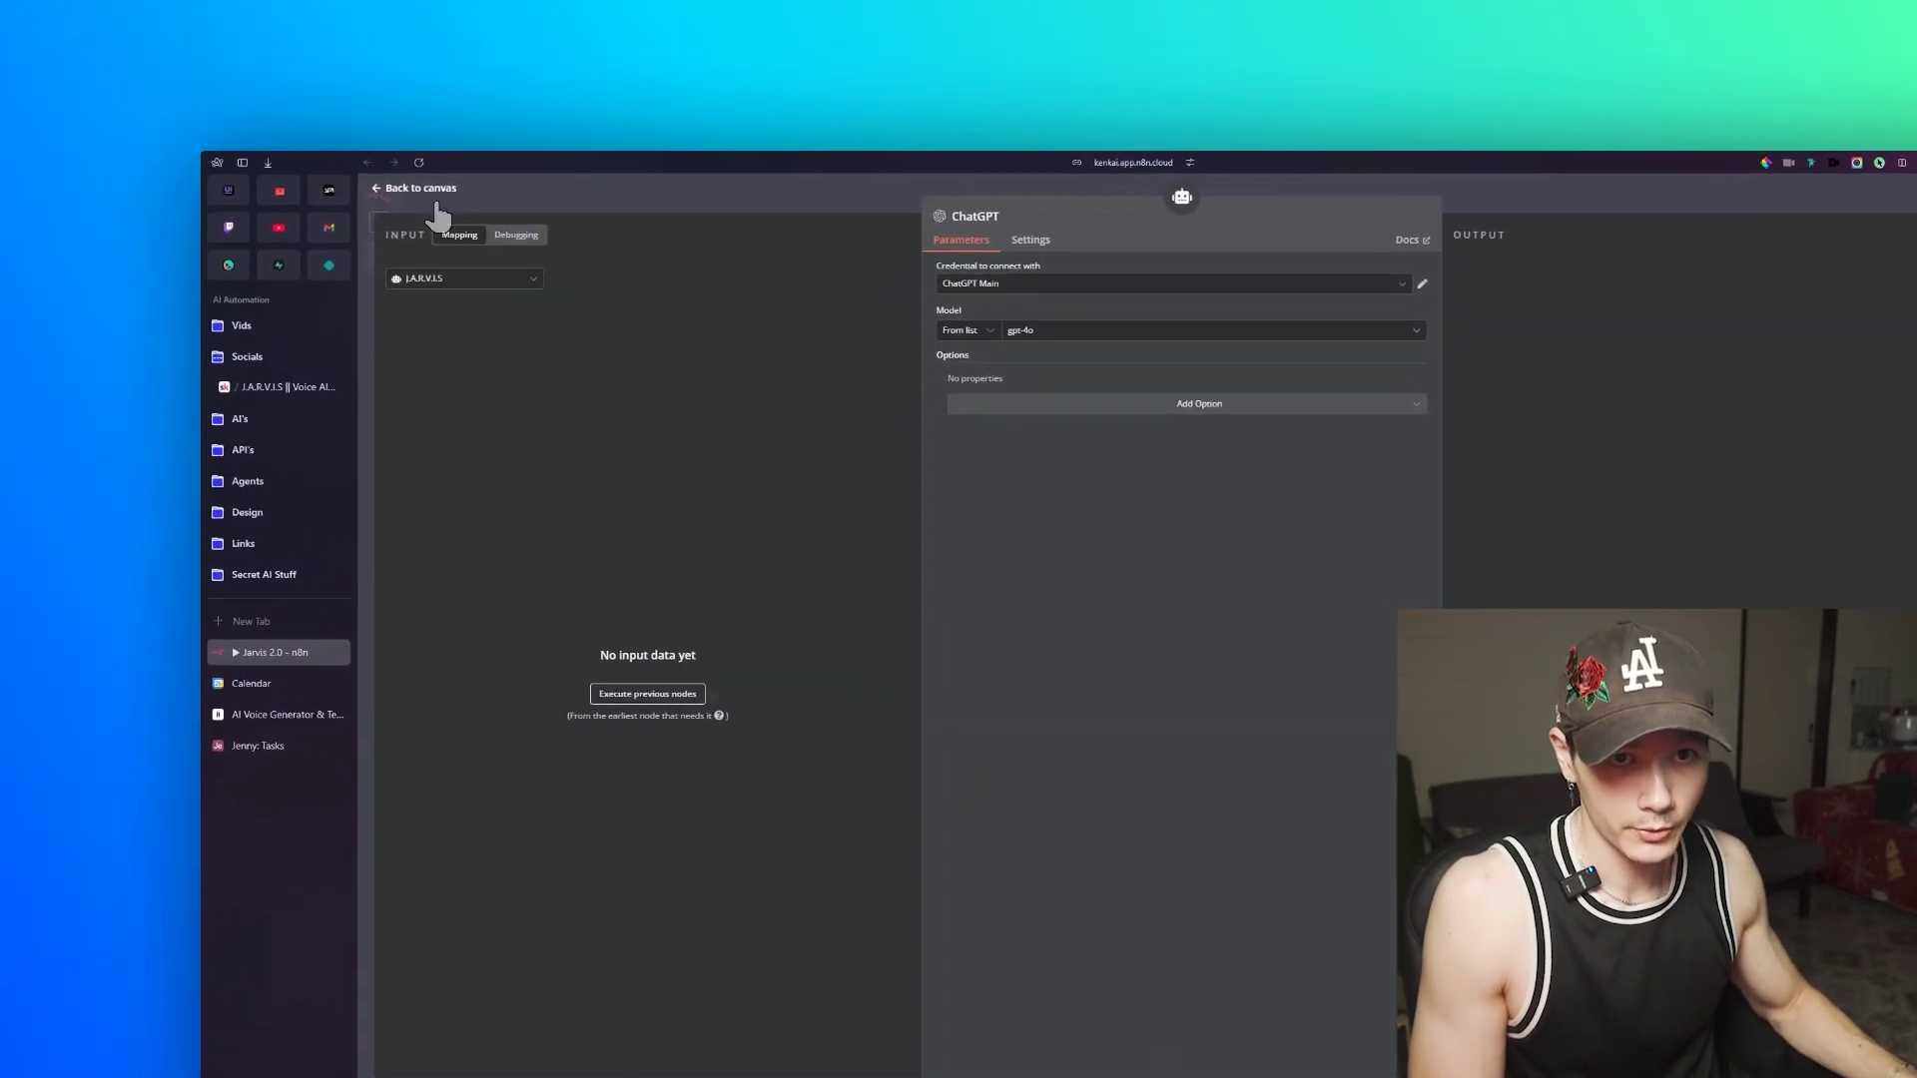
{"action": "key", "text": "Escape"}
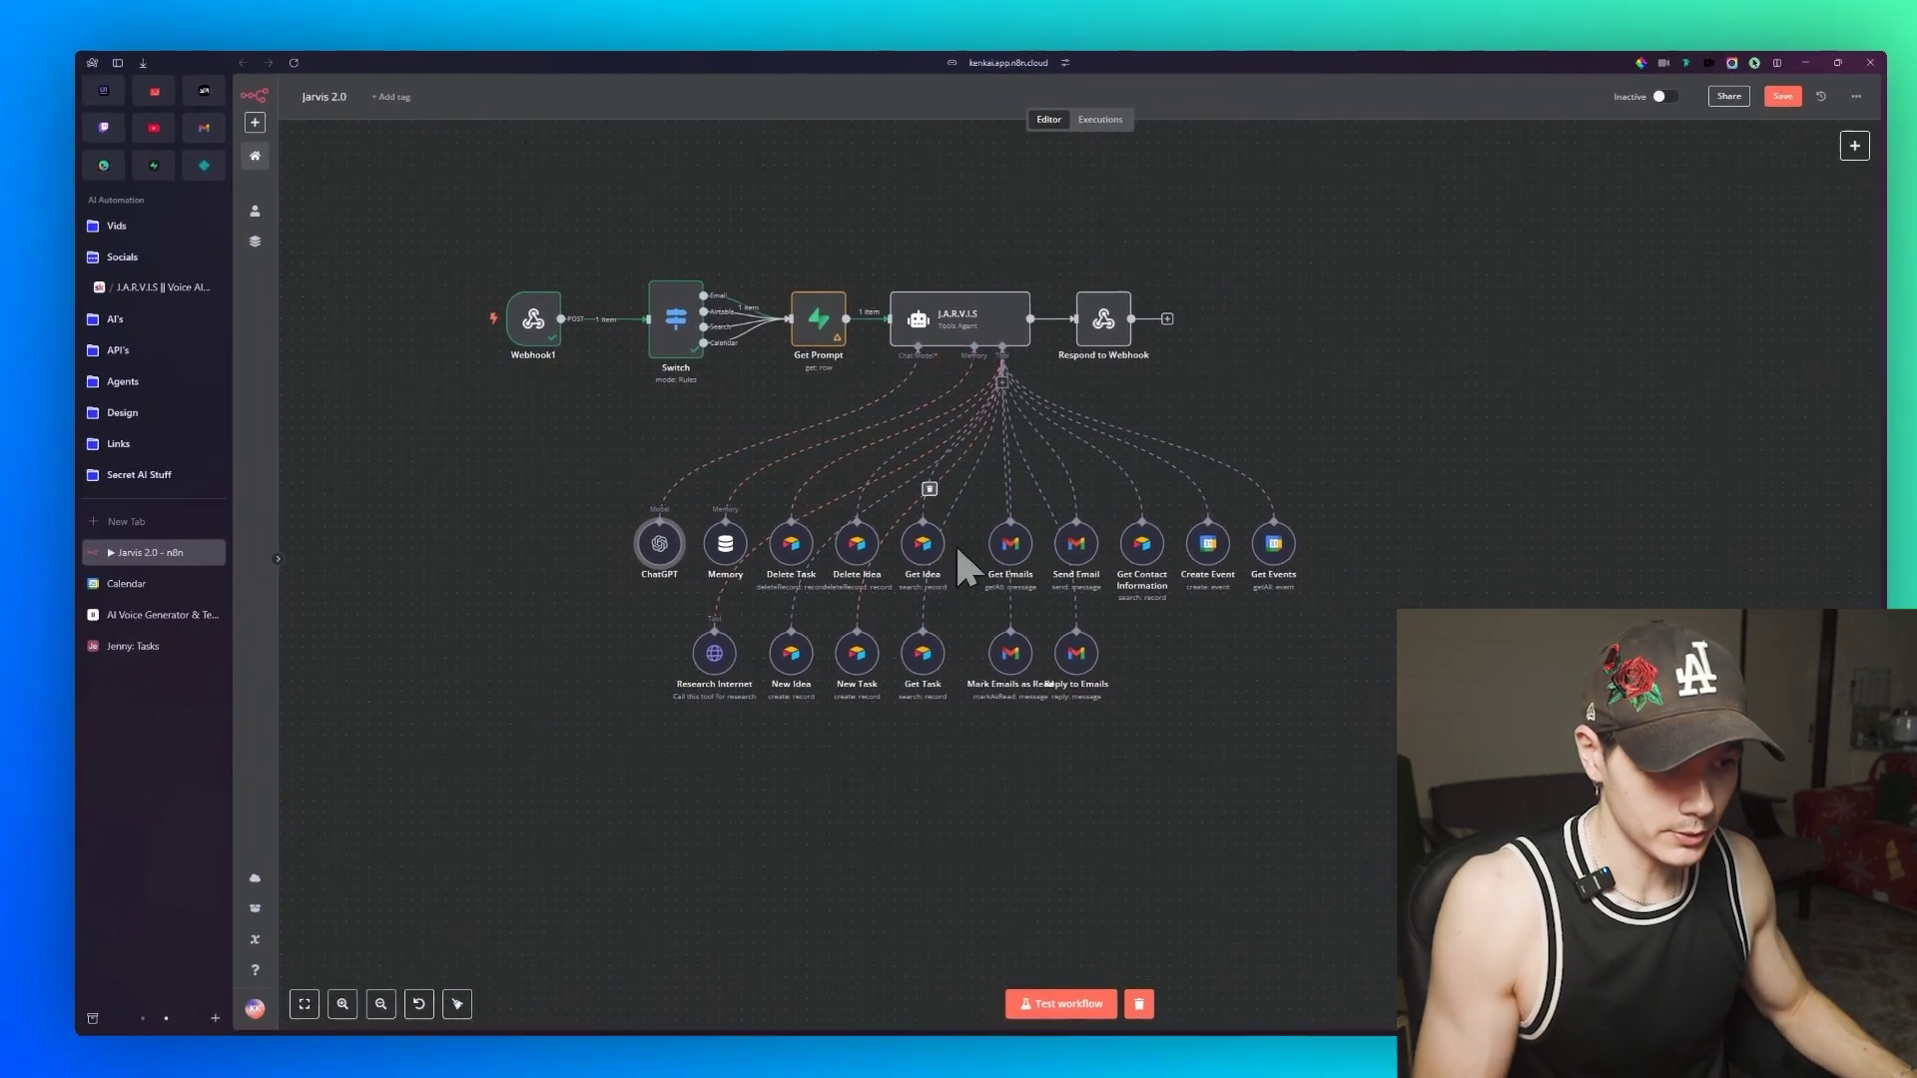
Step: Reopen the Get Emails tool, highlight its description about getting emails from the inbox, and return to the canvas
{"action": "double_click", "coordinate": [1077, 595]}
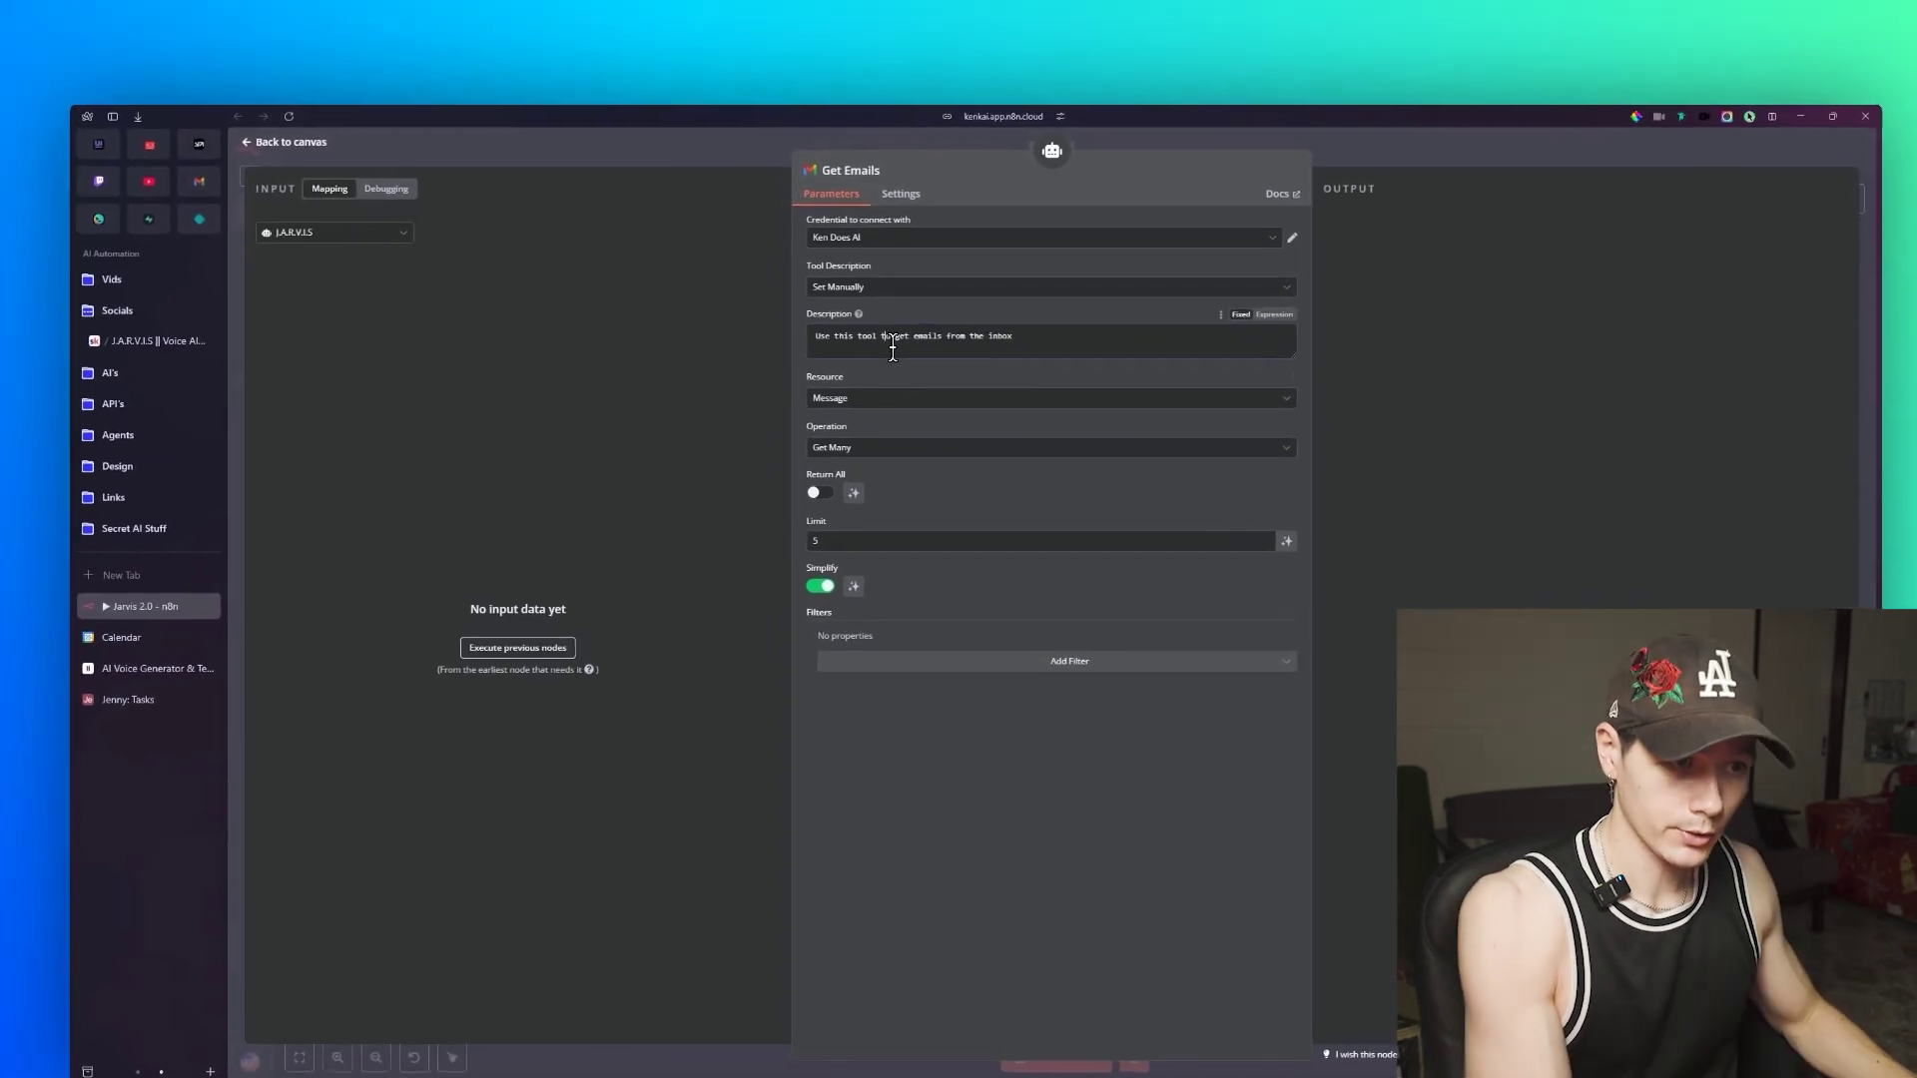
{"action": "left_click", "coordinate": [872, 294]}
{"action": "left_click_drag", "start_coordinate": [825, 342], "coordinate": [1040, 342]}
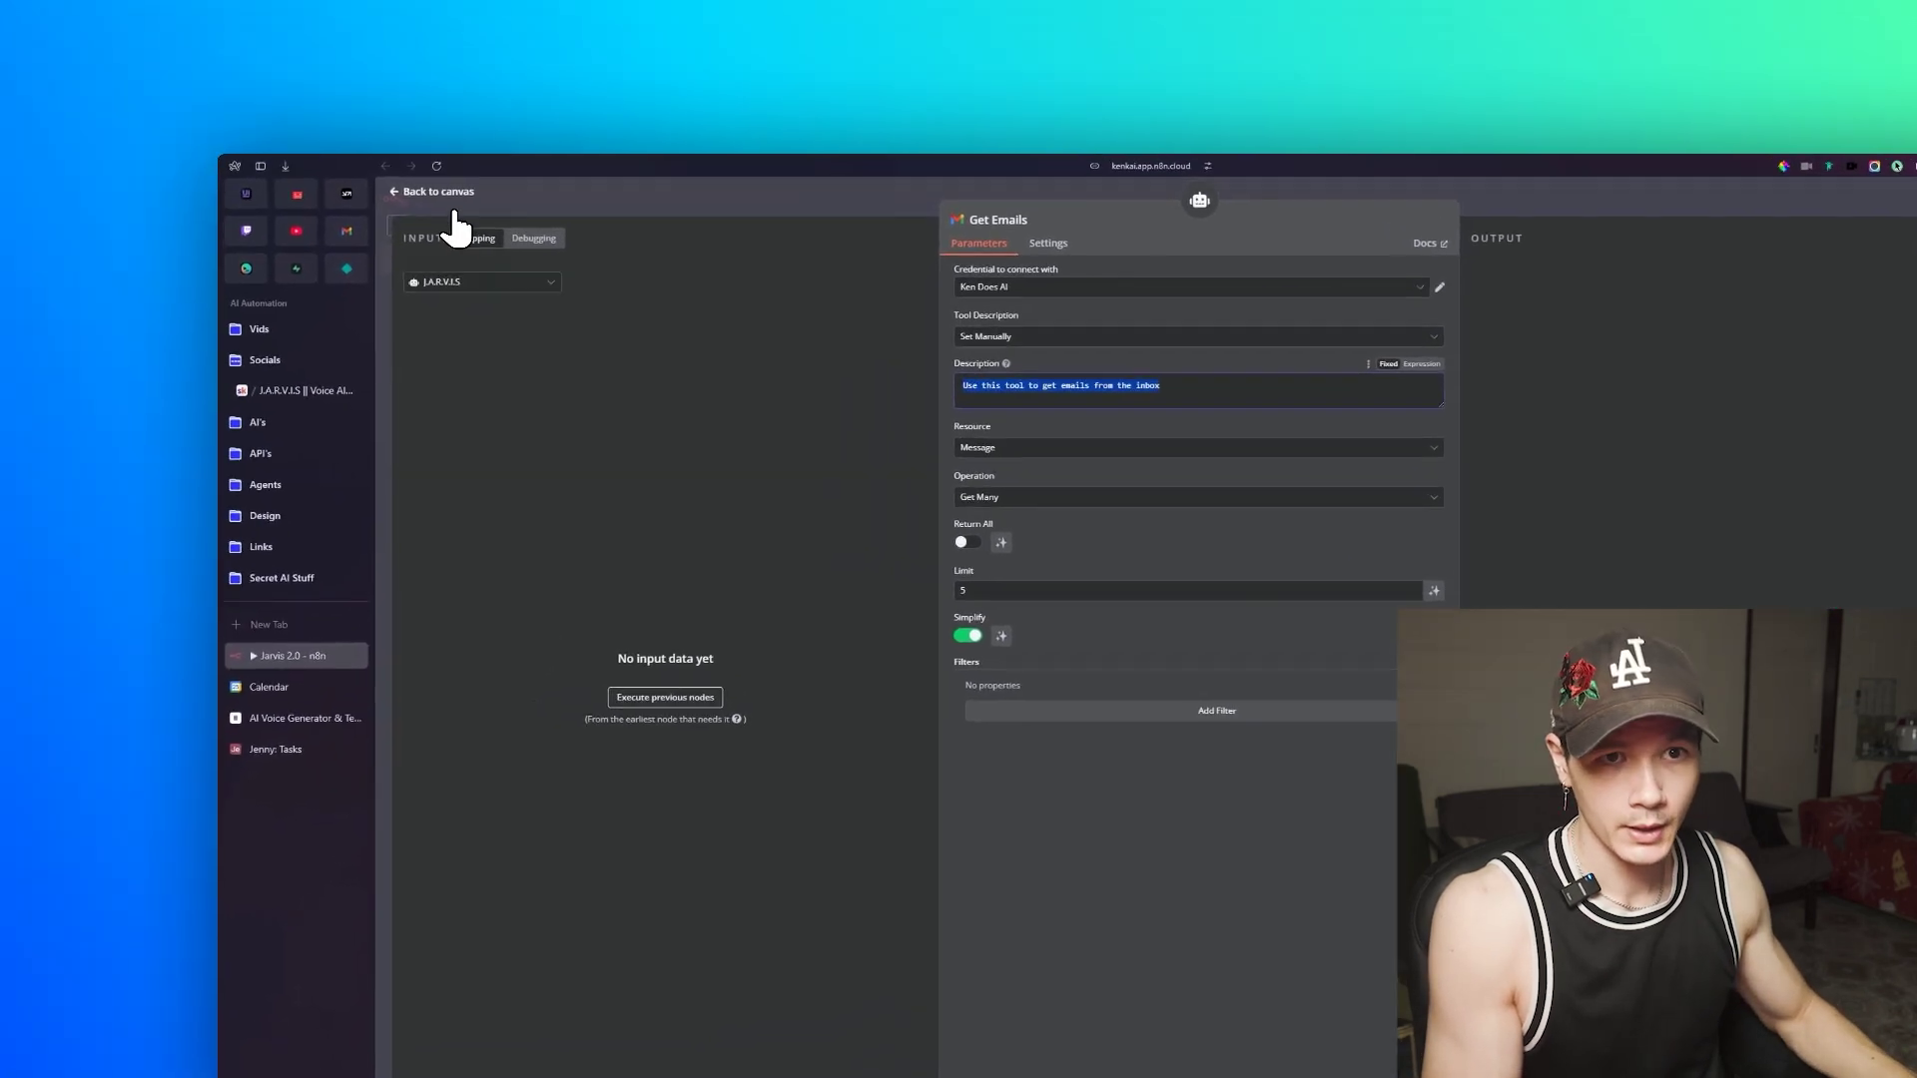
{"action": "left_click", "coordinate": [300, 106]}
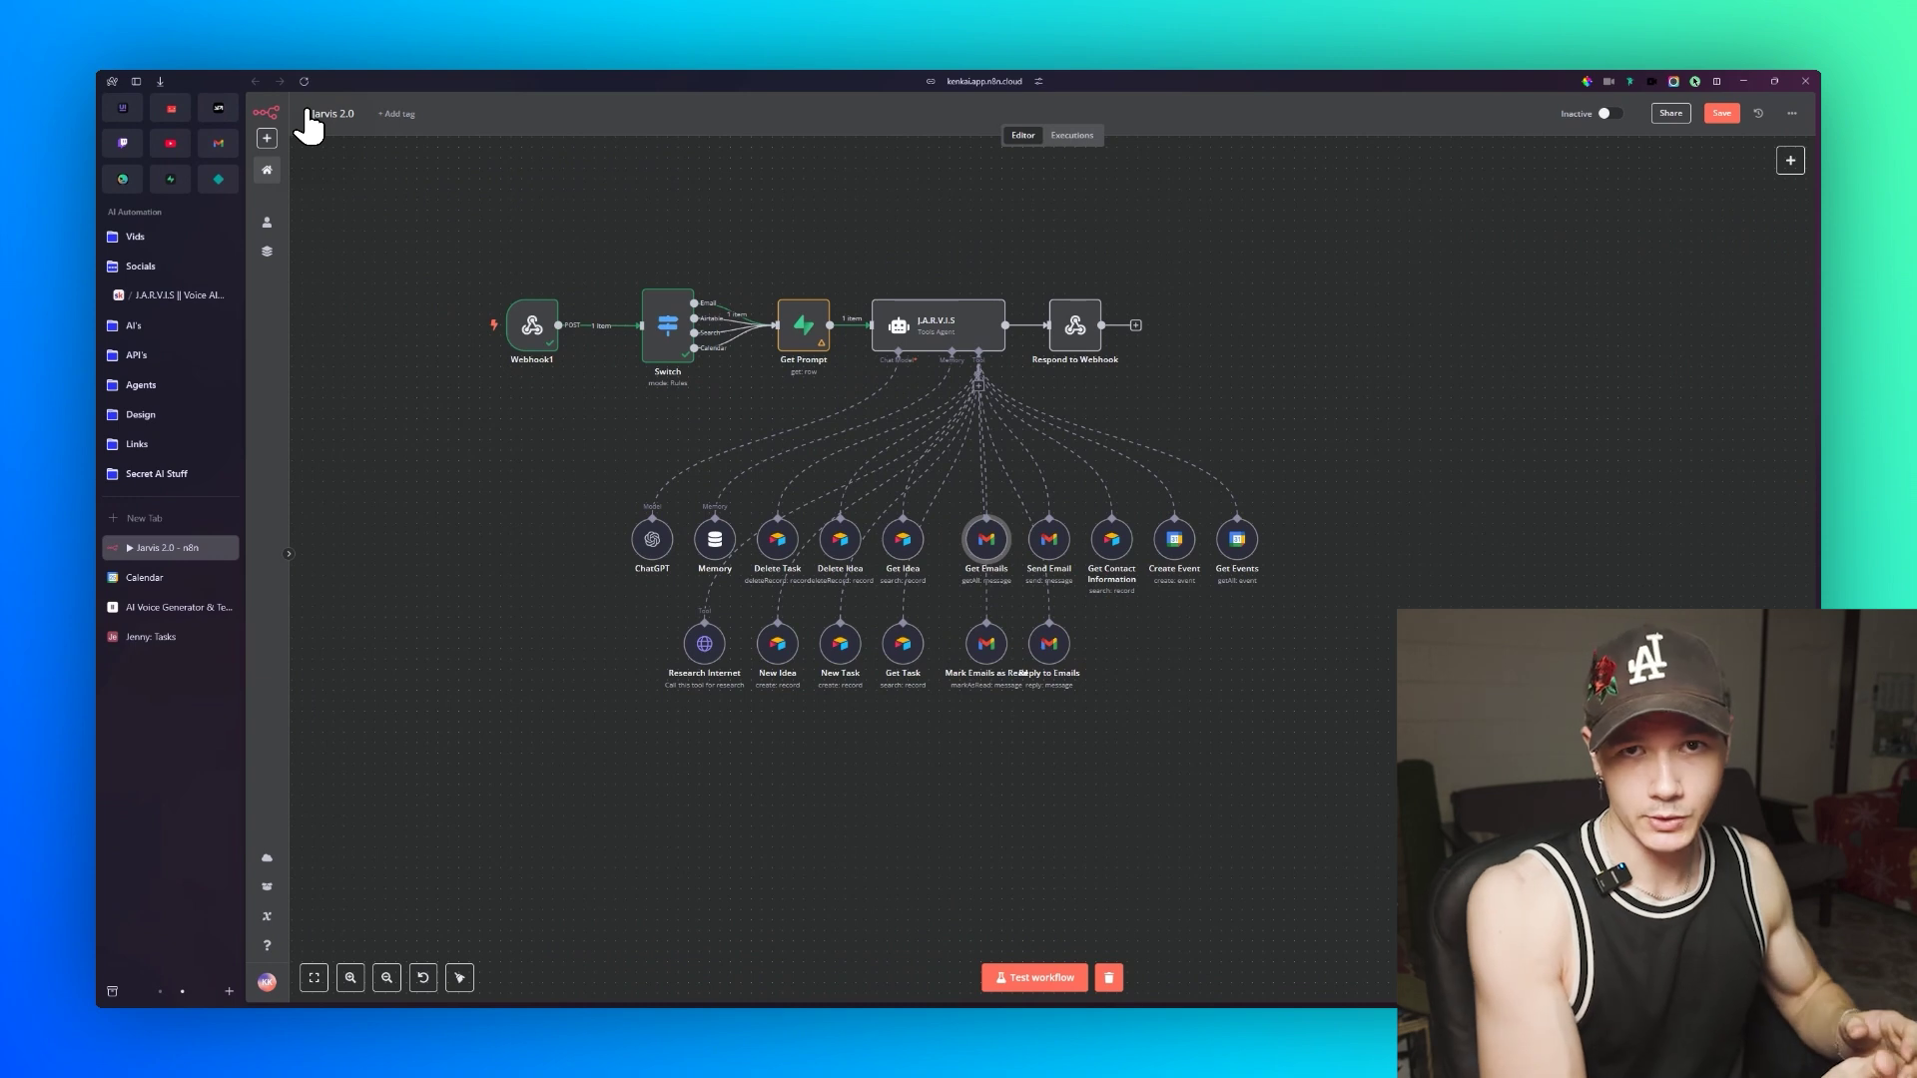
Step: Review the Get Contact Information Airtable tool's description, table and filter formula settings, and return to the canvas
{"action": "scroll", "coordinate": [998, 540], "scroll_direction": "down", "scroll_amount": 2}
{"action": "scroll", "coordinate": [999, 539], "scroll_direction": "right", "scroll_amount": 3}
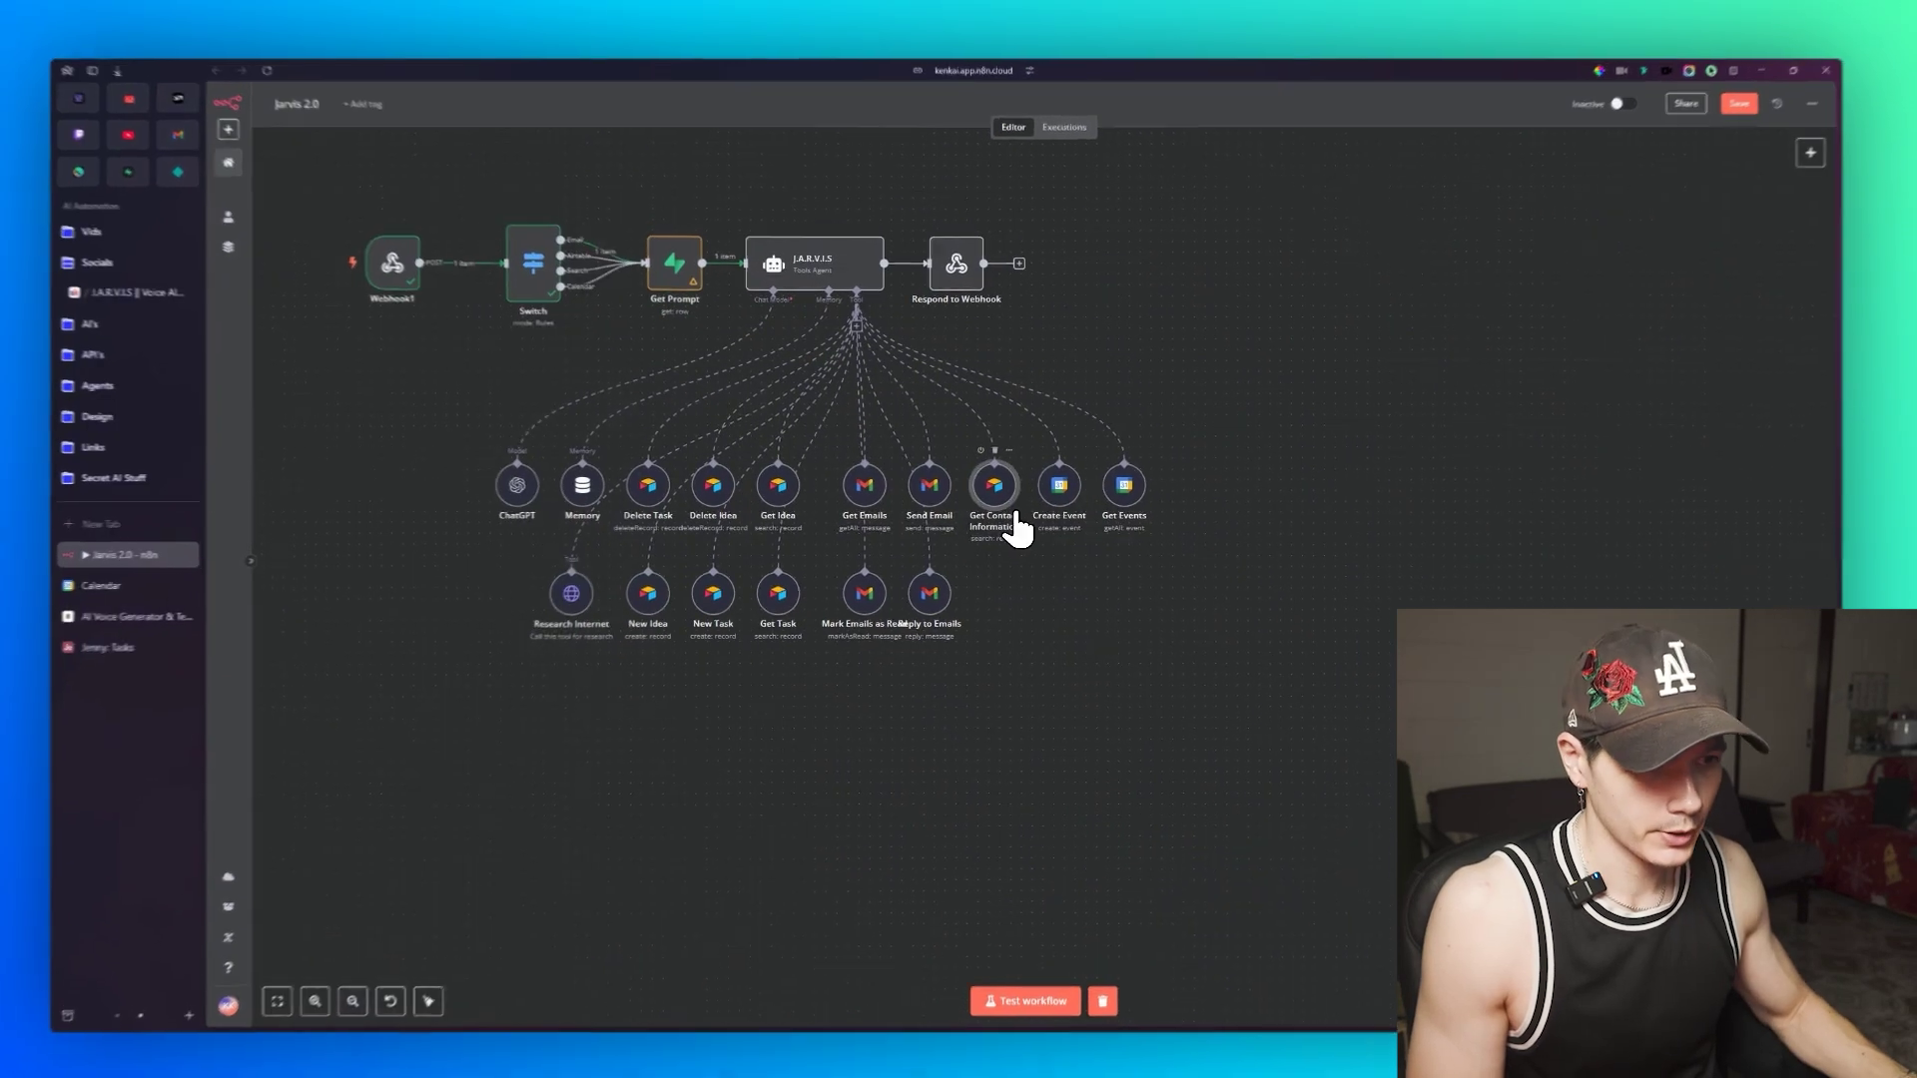
{"action": "double_click", "coordinate": [1017, 529]}
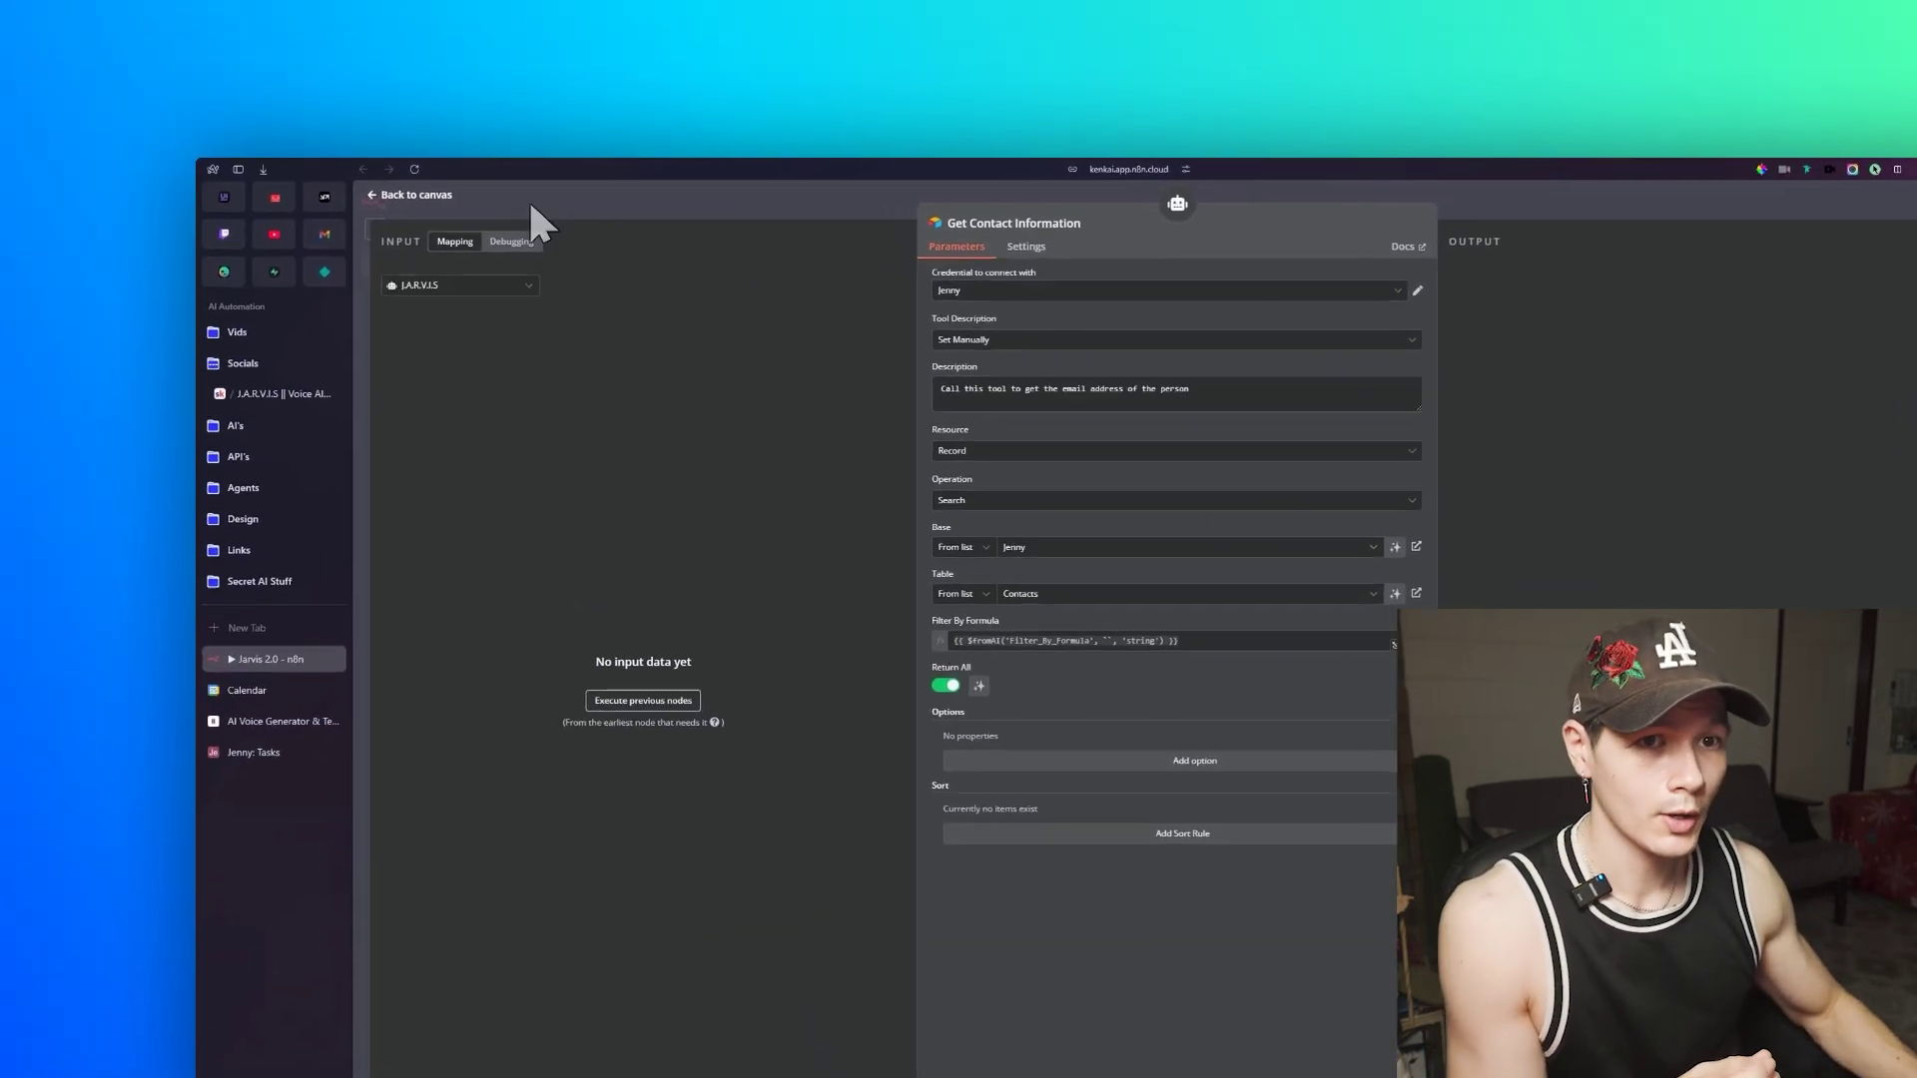
{"action": "left_click", "coordinate": [300, 106]}
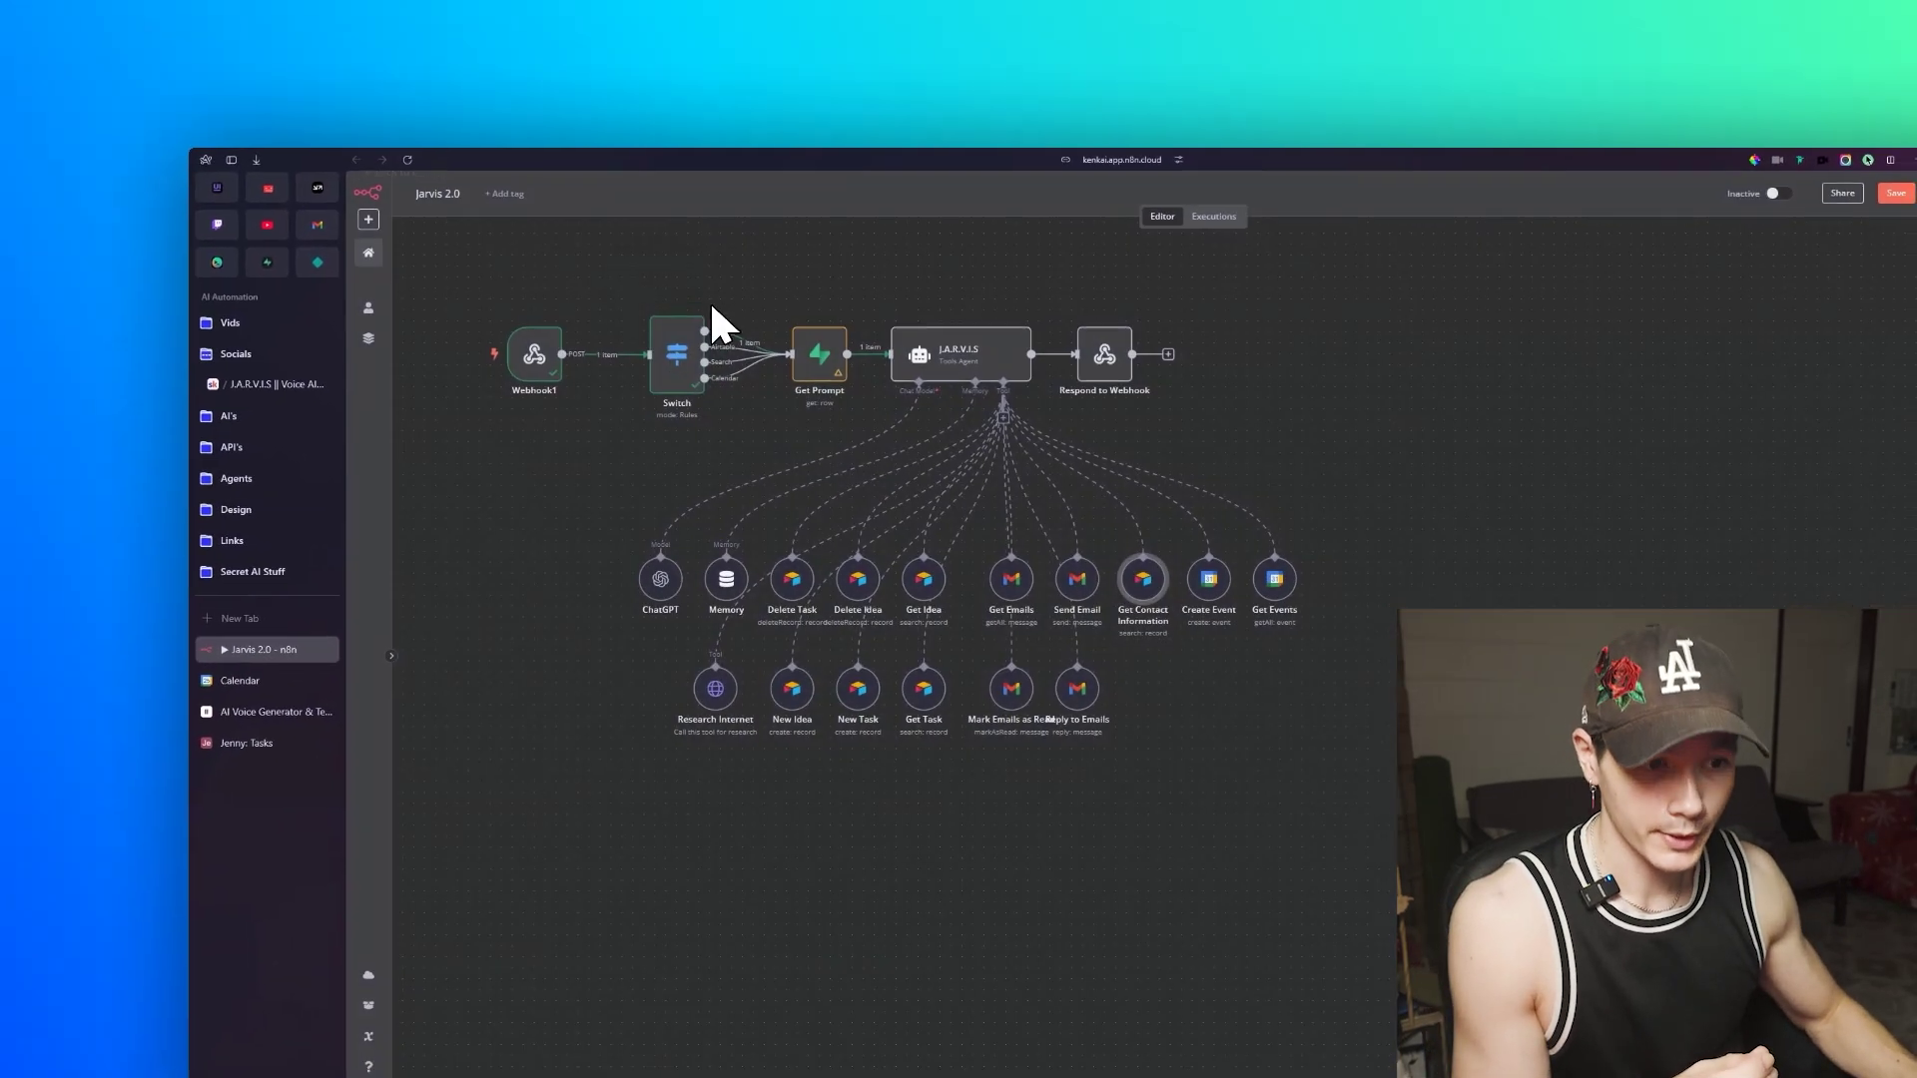
Step: Review the Send Email tool's settings, look at the Contacts and Ideas tables in the Jenny Airtable base, and return to the workflow canvas
{"action": "double_click", "coordinate": [1087, 583]}
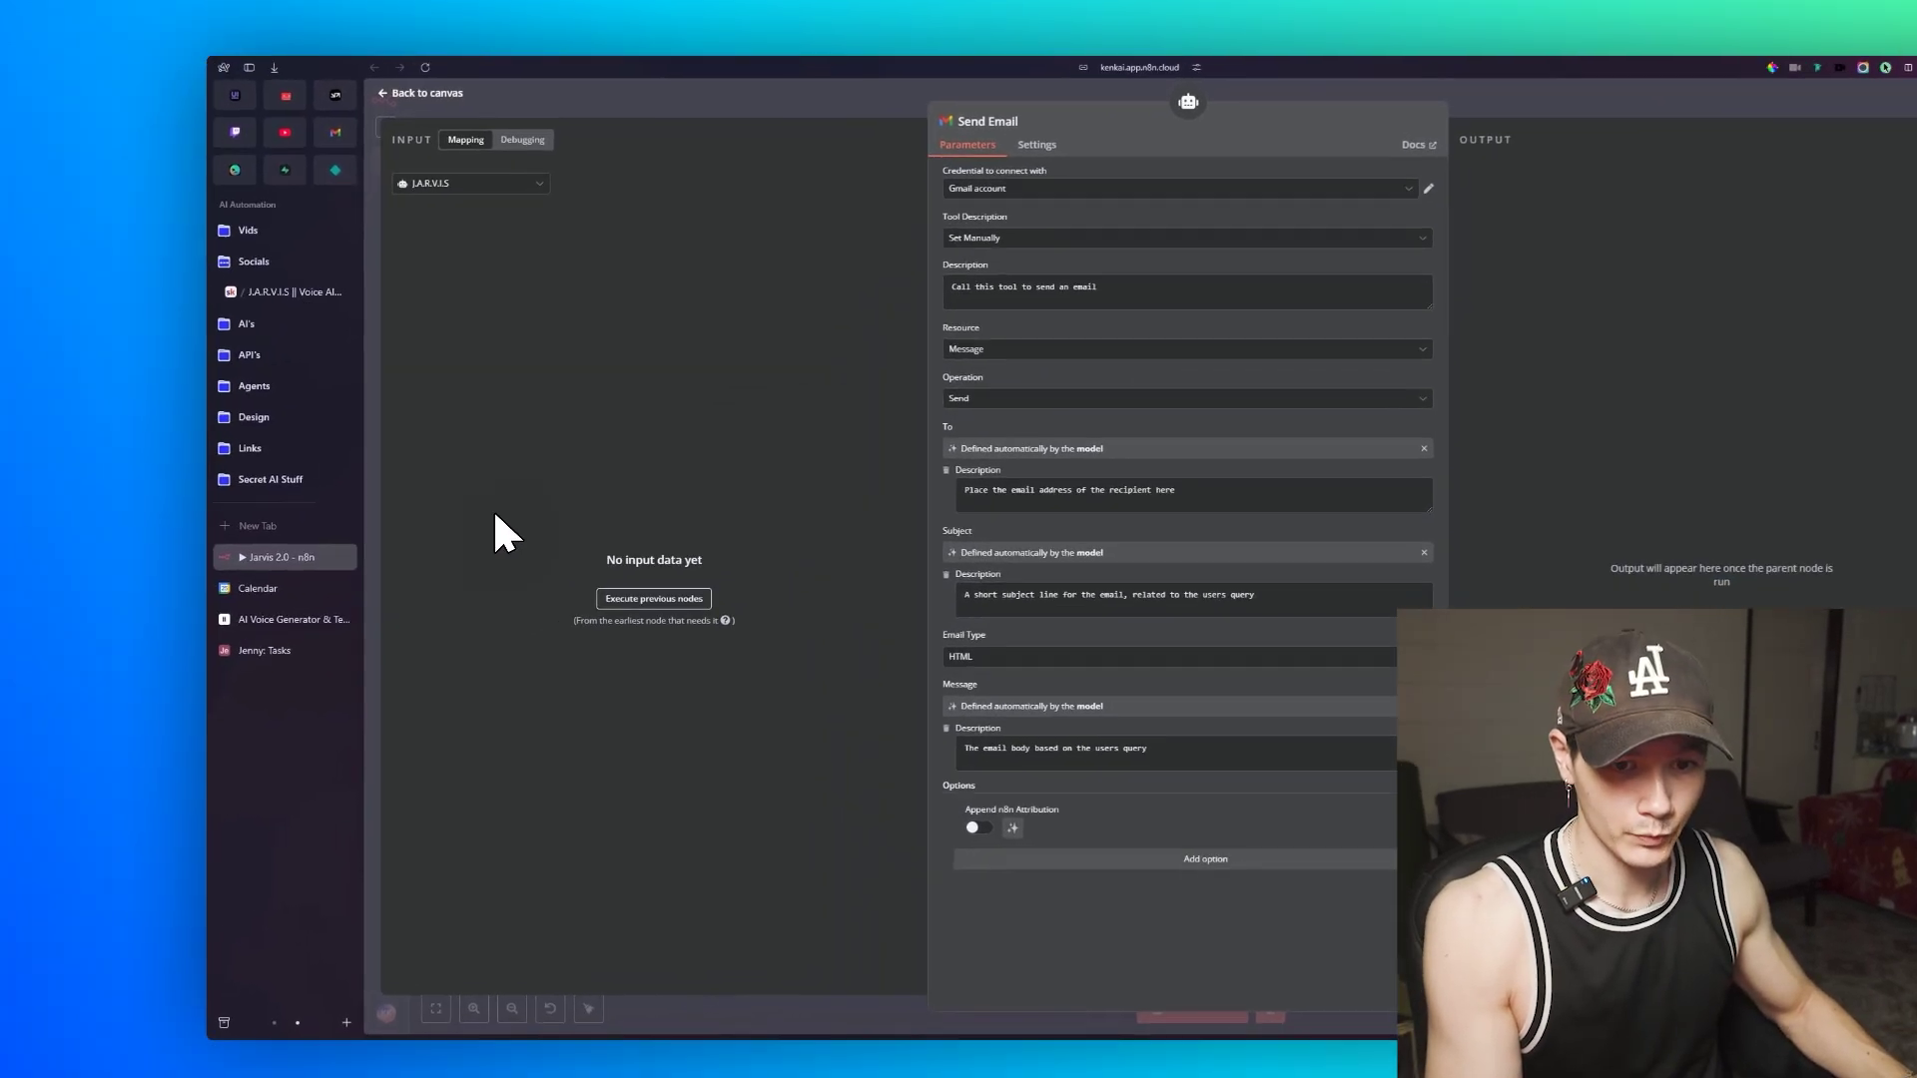
{"action": "left_click", "coordinate": [150, 637]}
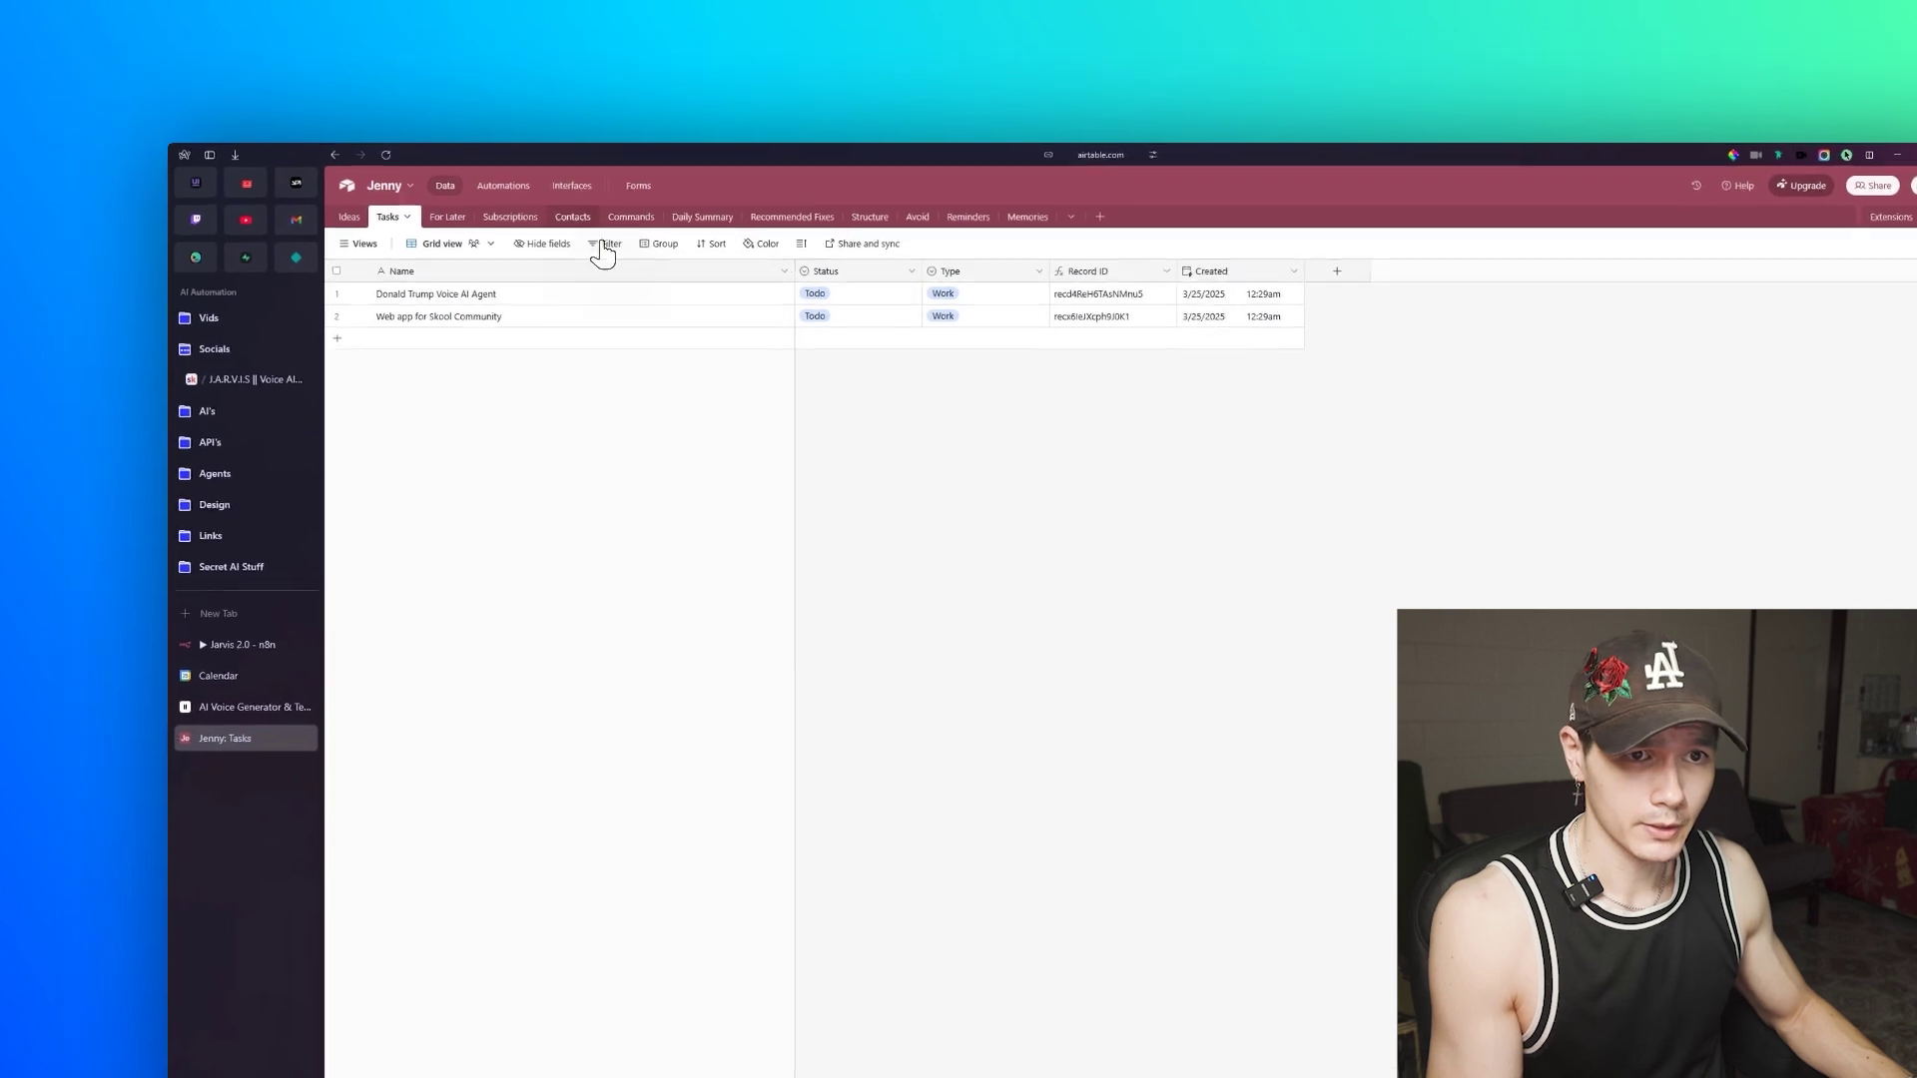
{"action": "left_click", "coordinate": [481, 141]}
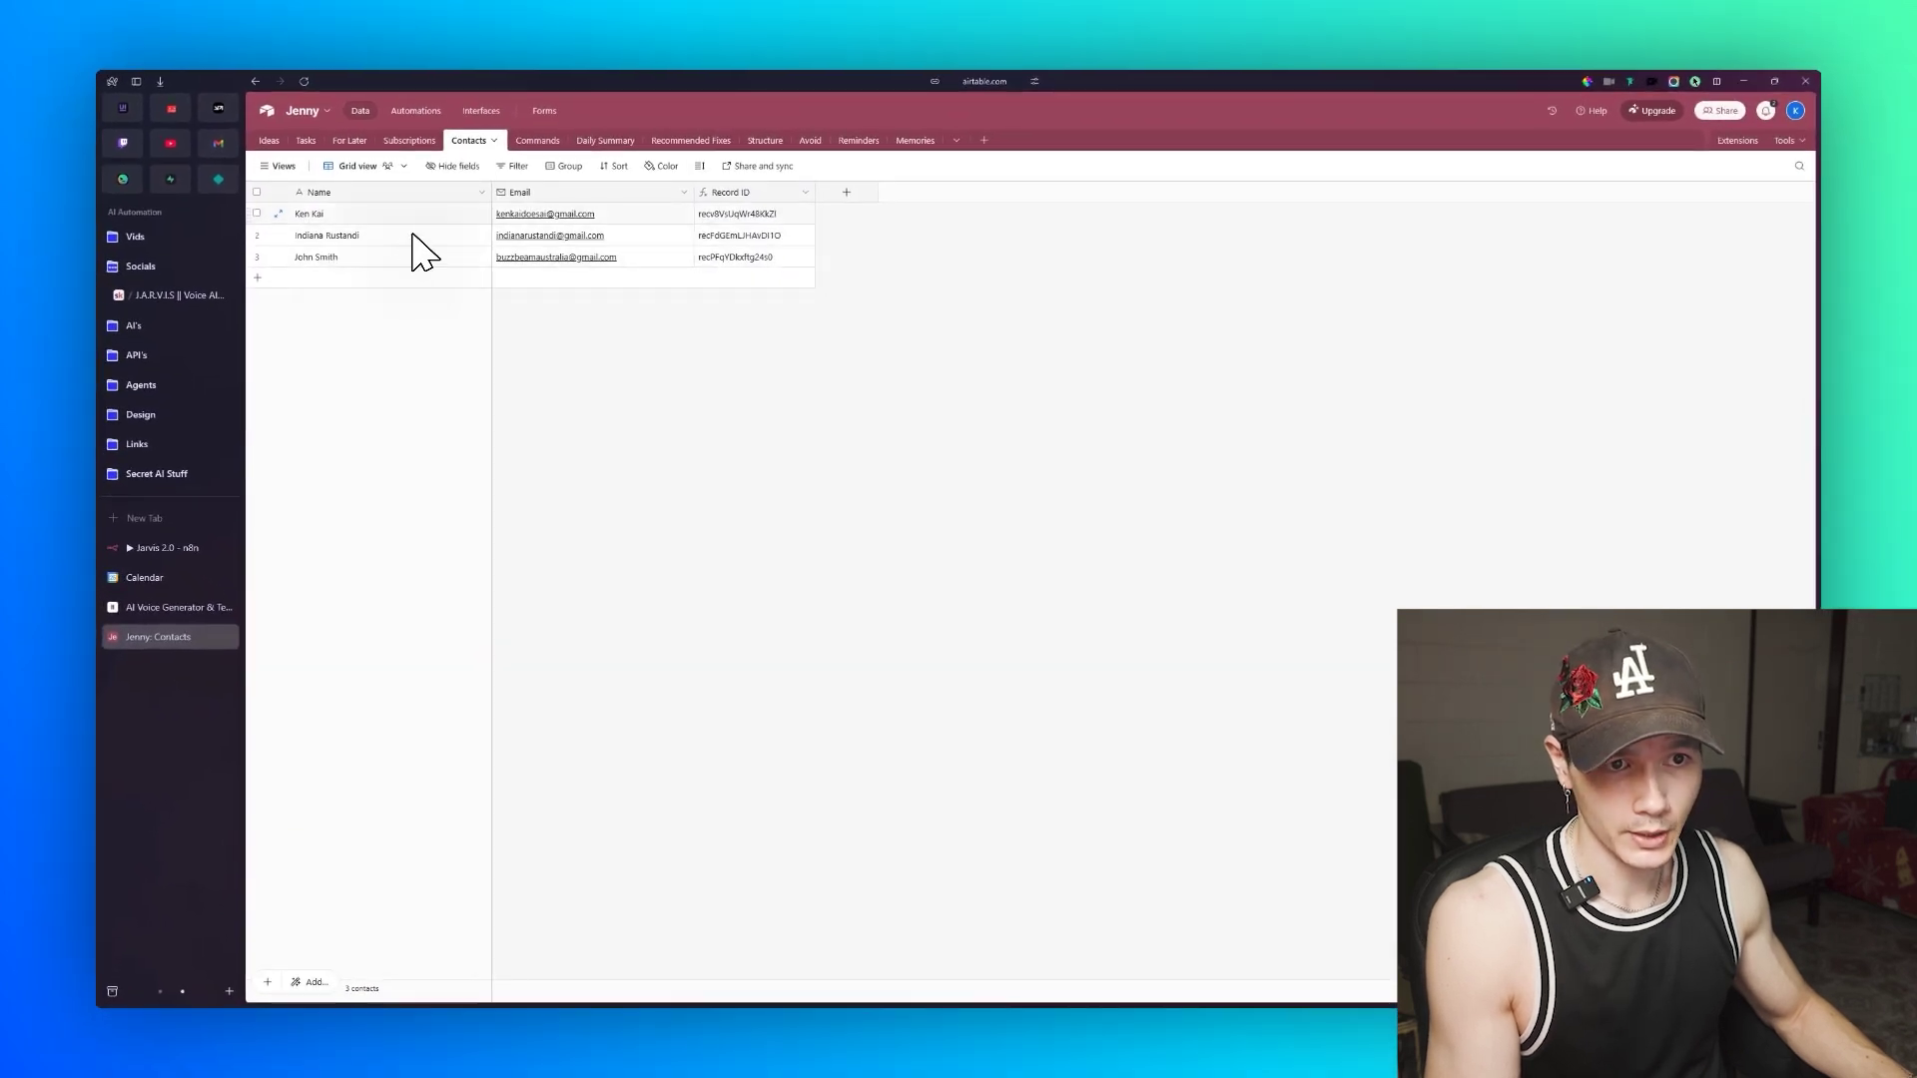
{"action": "left_click", "coordinate": [268, 140]}
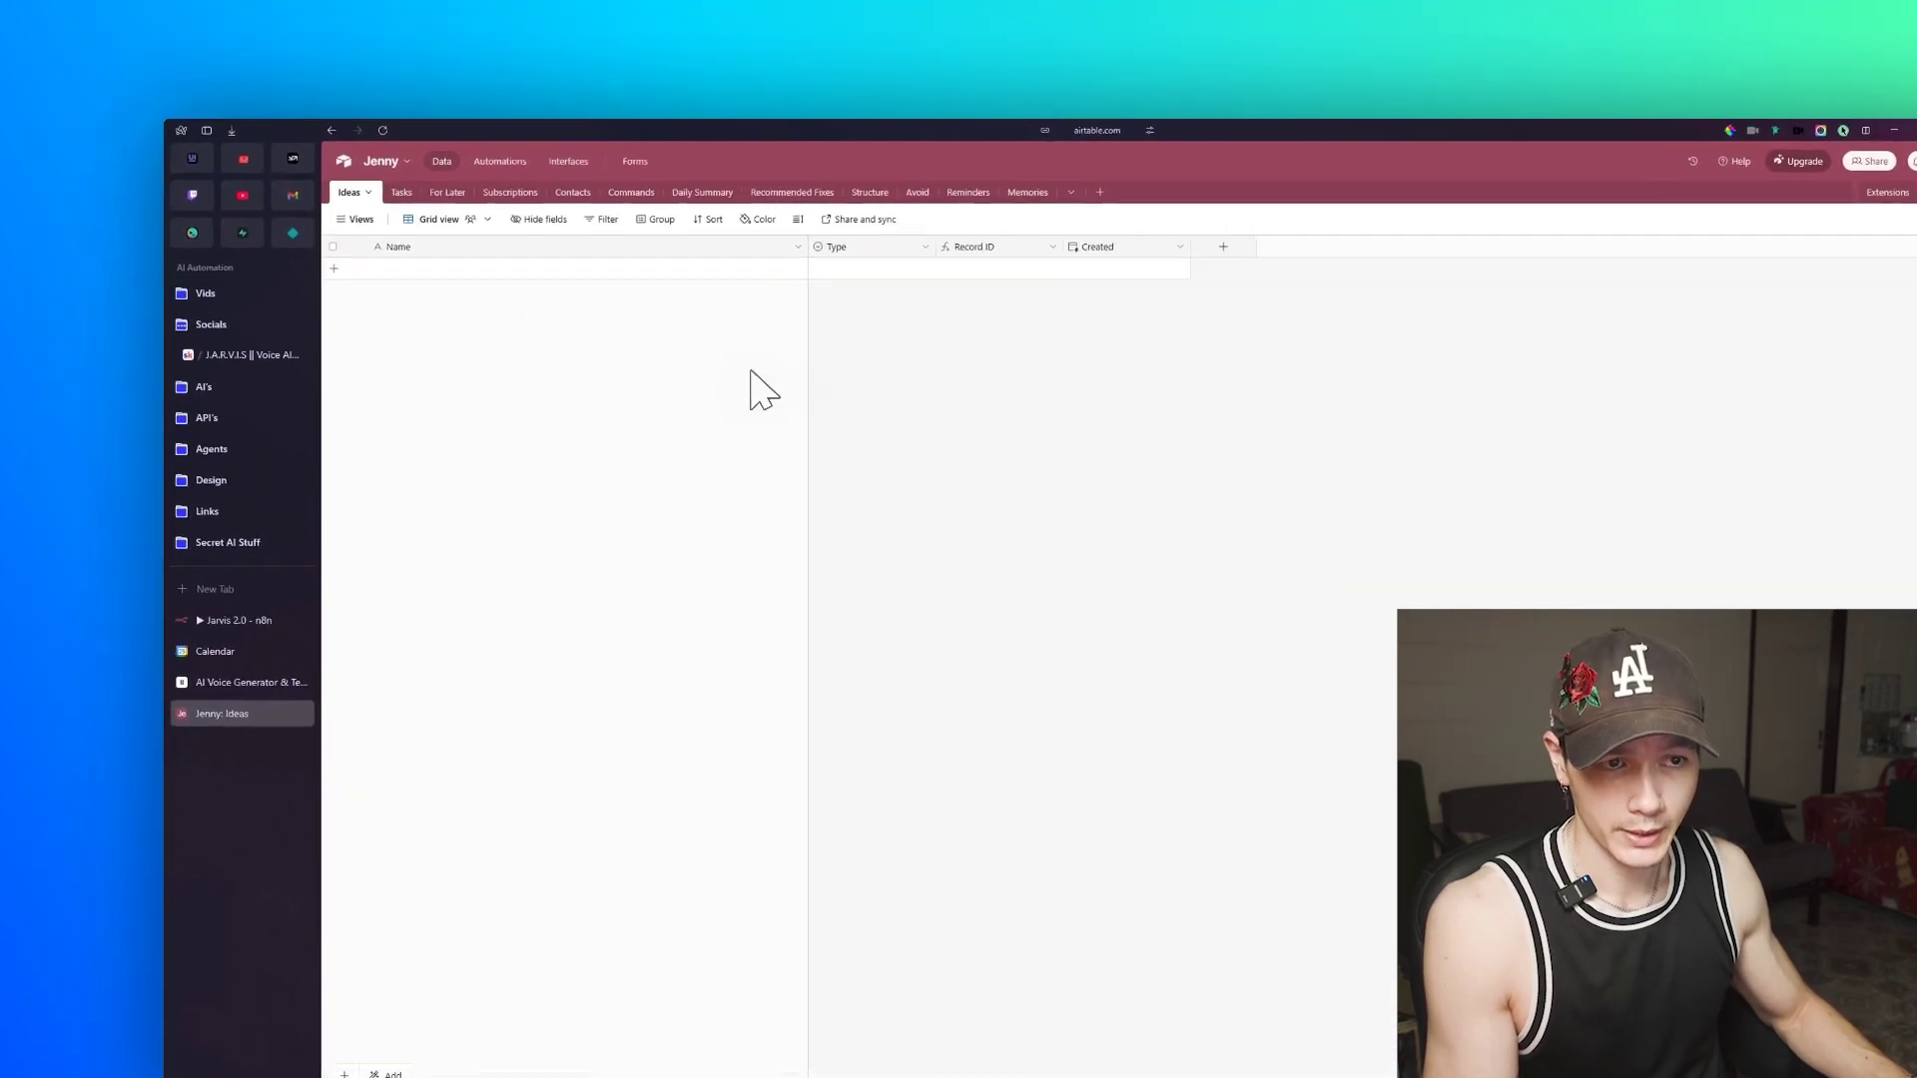
{"action": "key", "text": "ctrl+Tab"}
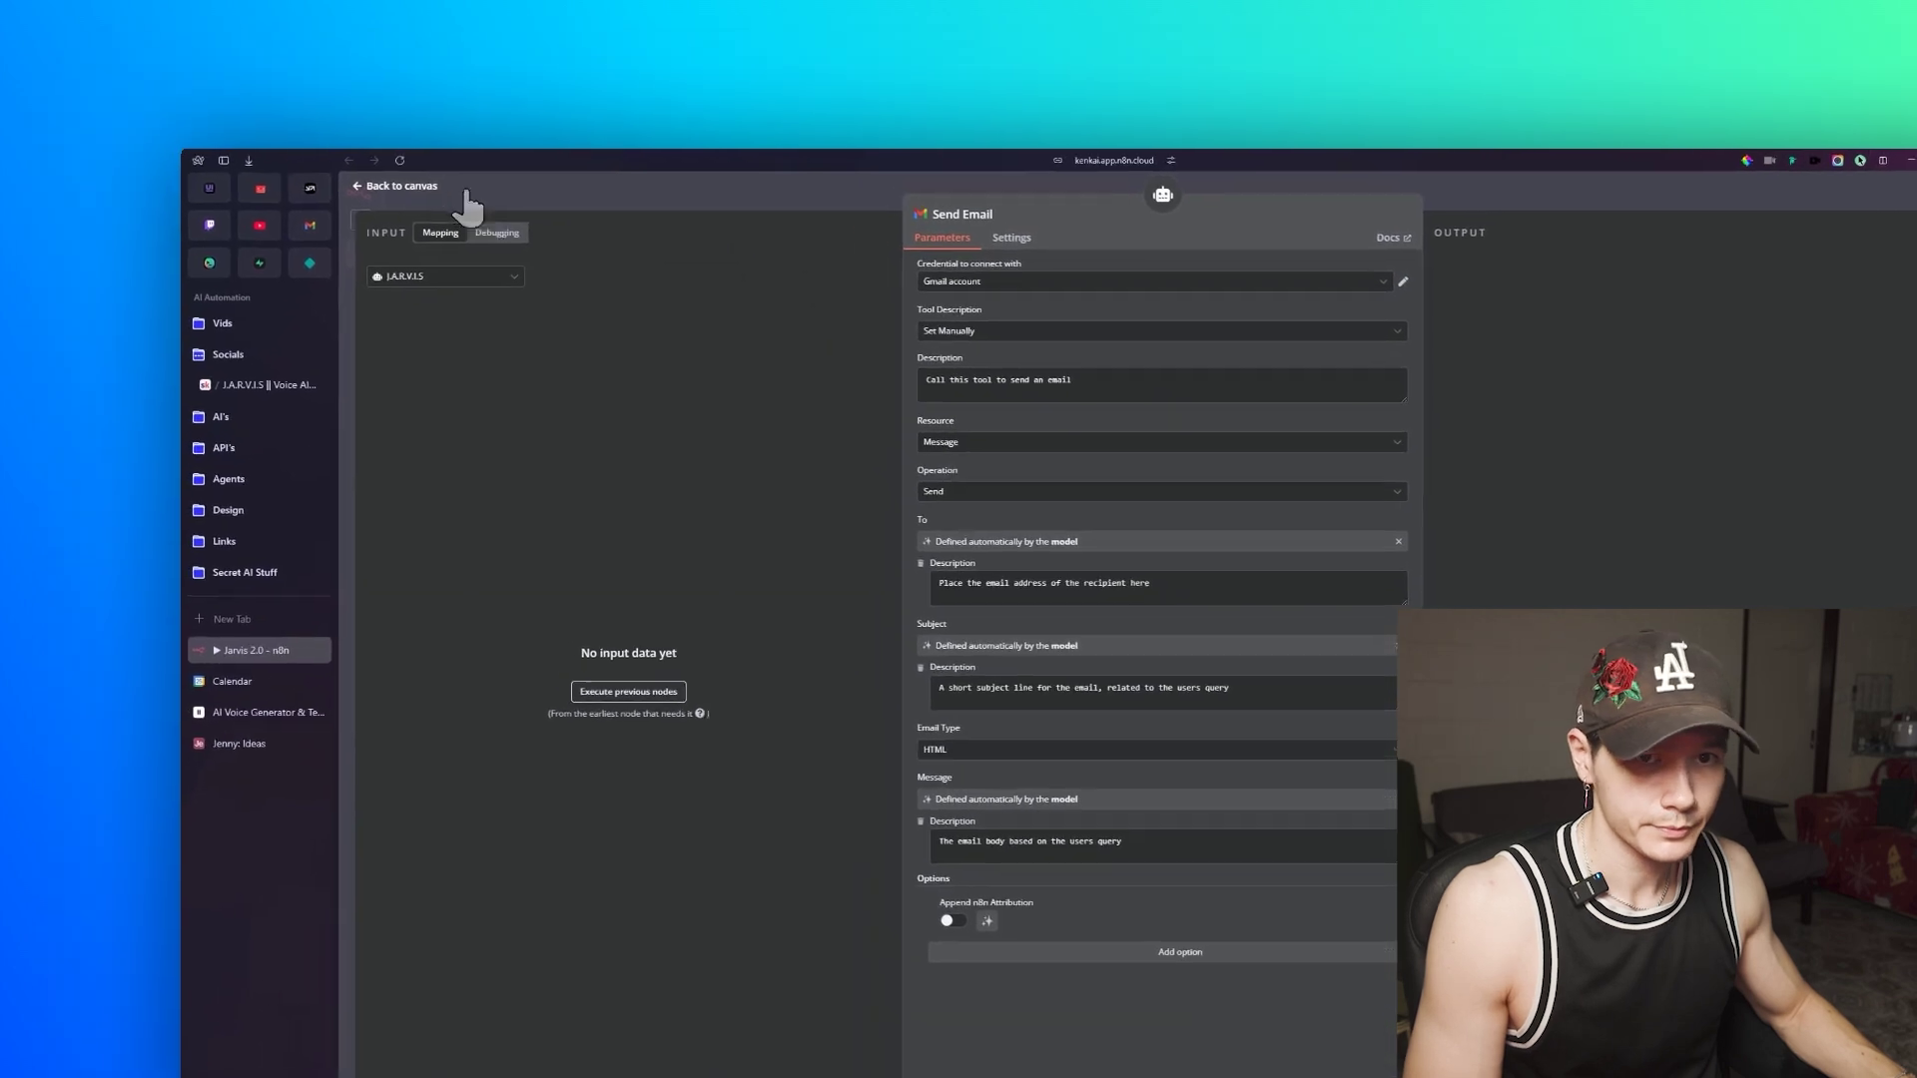
{"action": "left_click", "coordinate": [459, 190]}
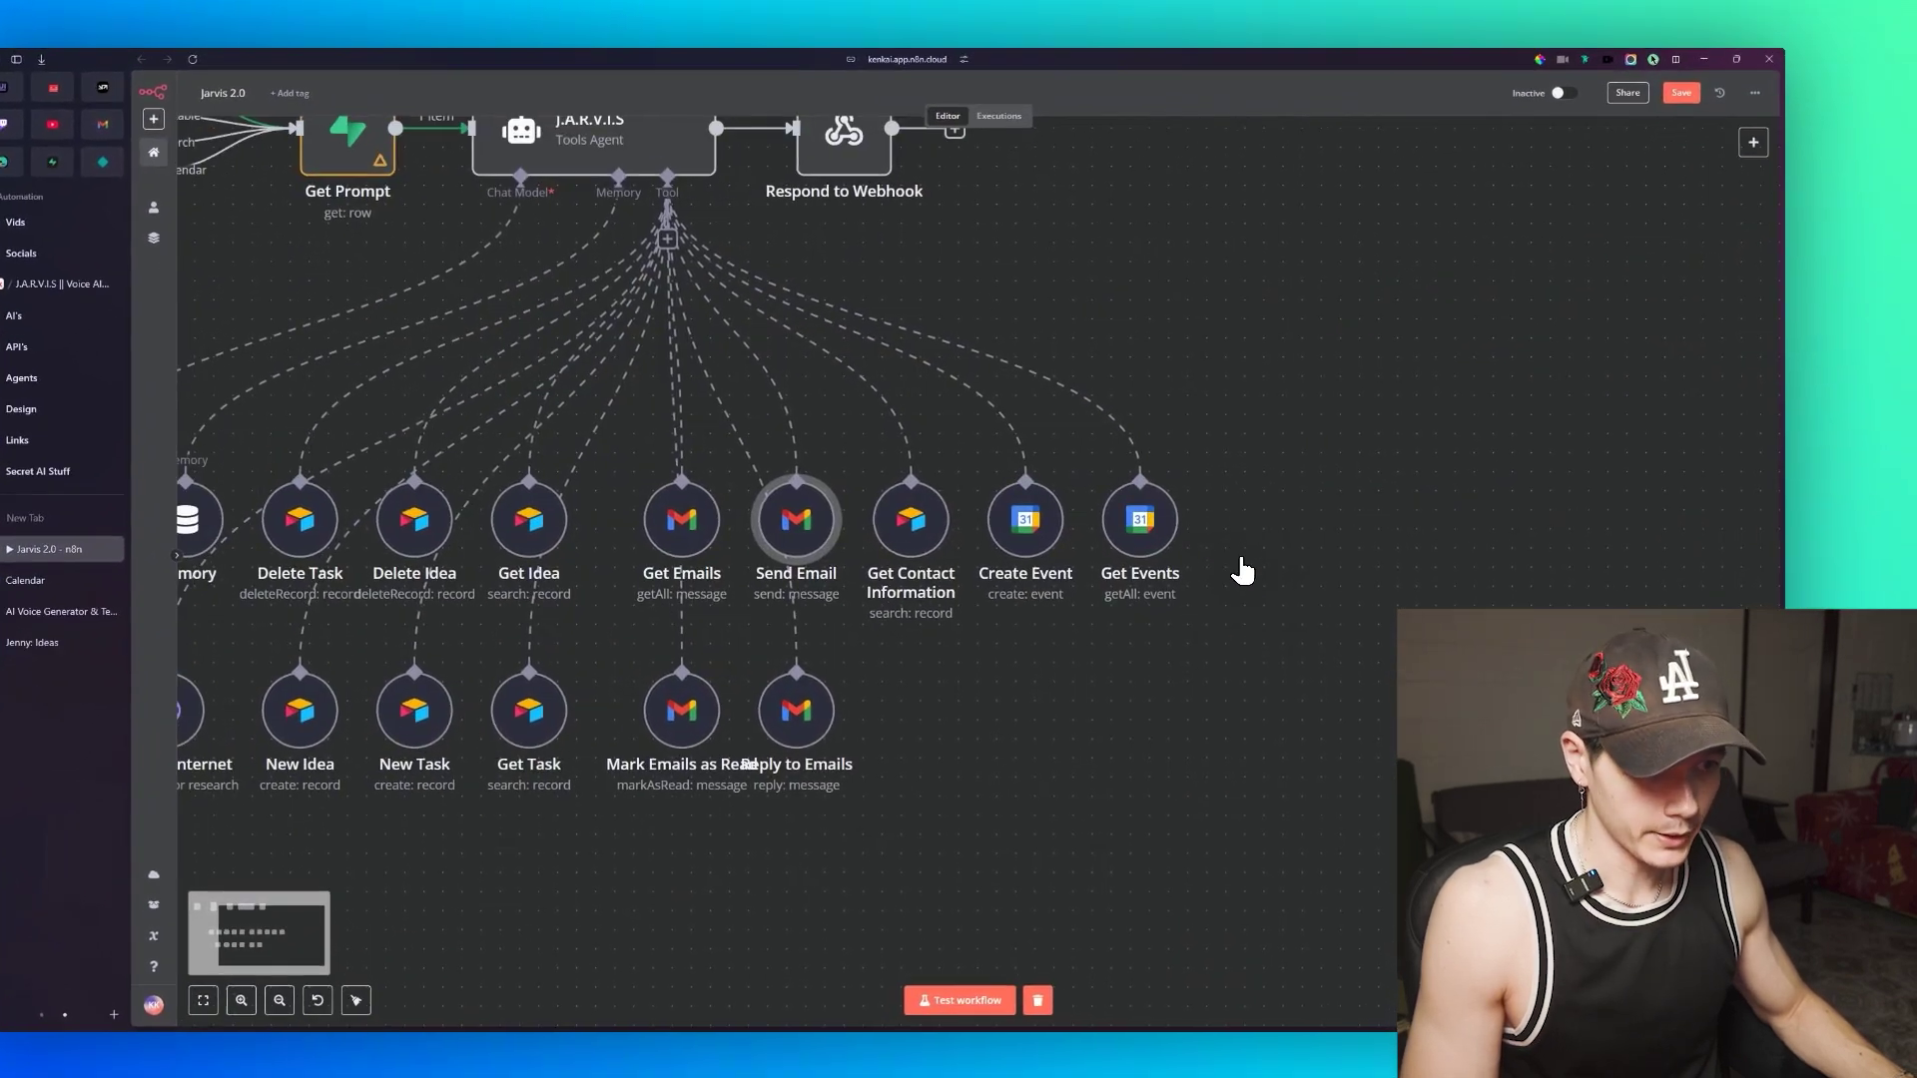
Step: Review the Create Event calendar tool's settings, highlighting its description text, and look at the Get Events tool
{"action": "left_click_drag", "start_coordinate": [1243, 571], "coordinate": [1313, 610]}
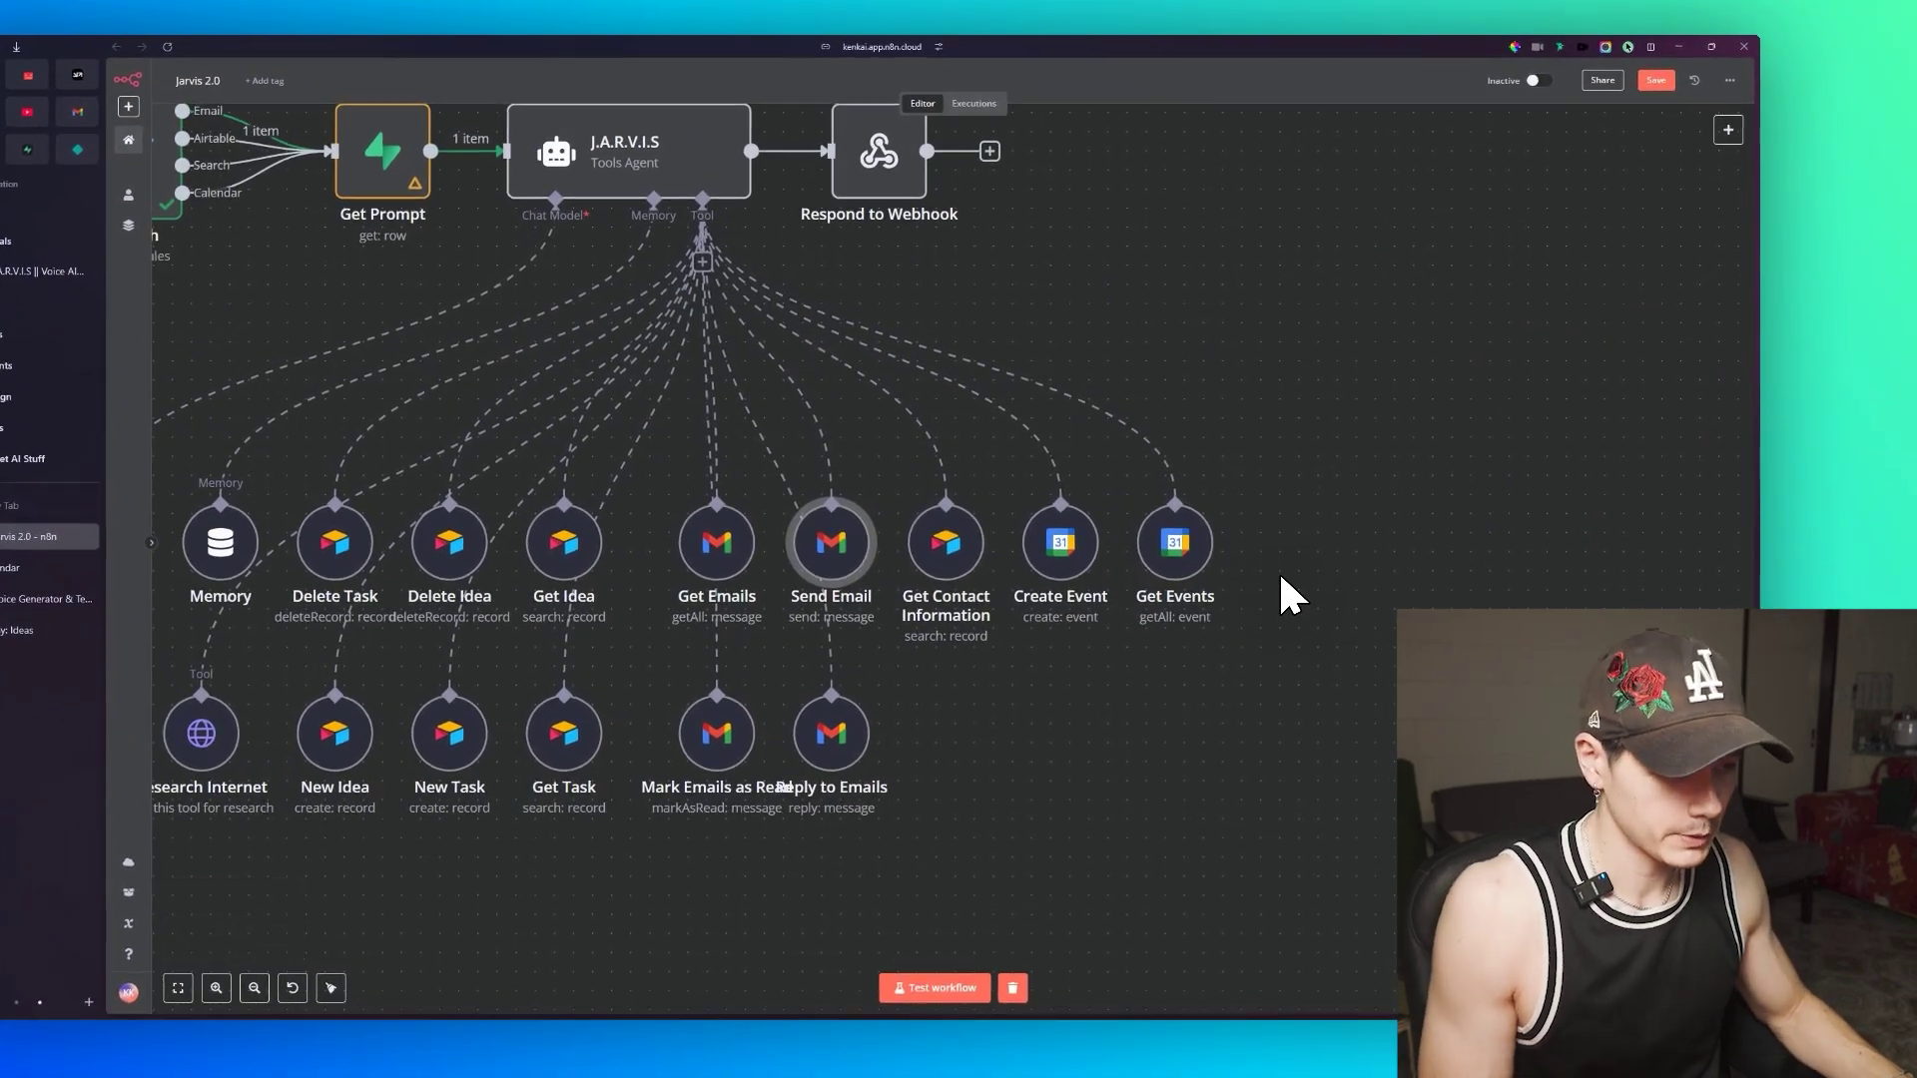
{"action": "scroll", "coordinate": [1278, 571], "scroll_direction": "down", "scroll_amount": 3}
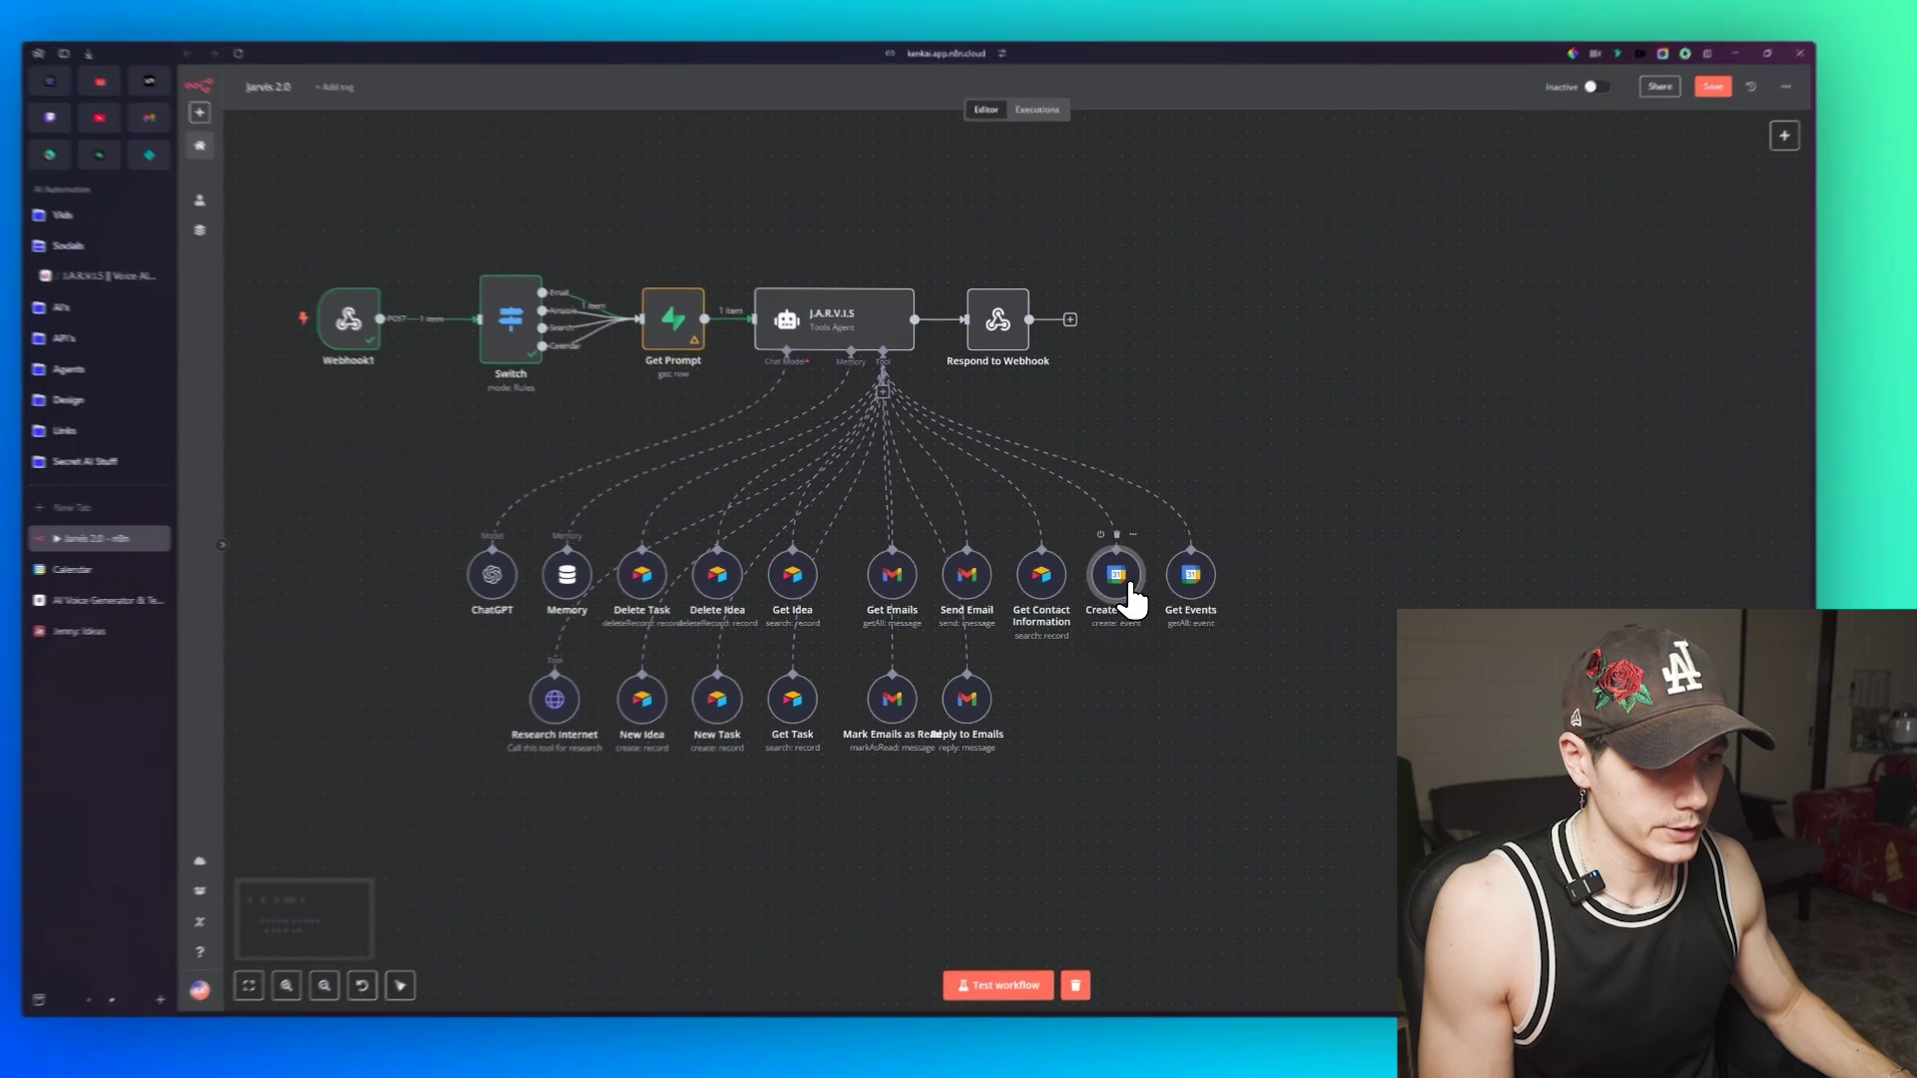
{"action": "double_click", "coordinate": [1126, 585]}
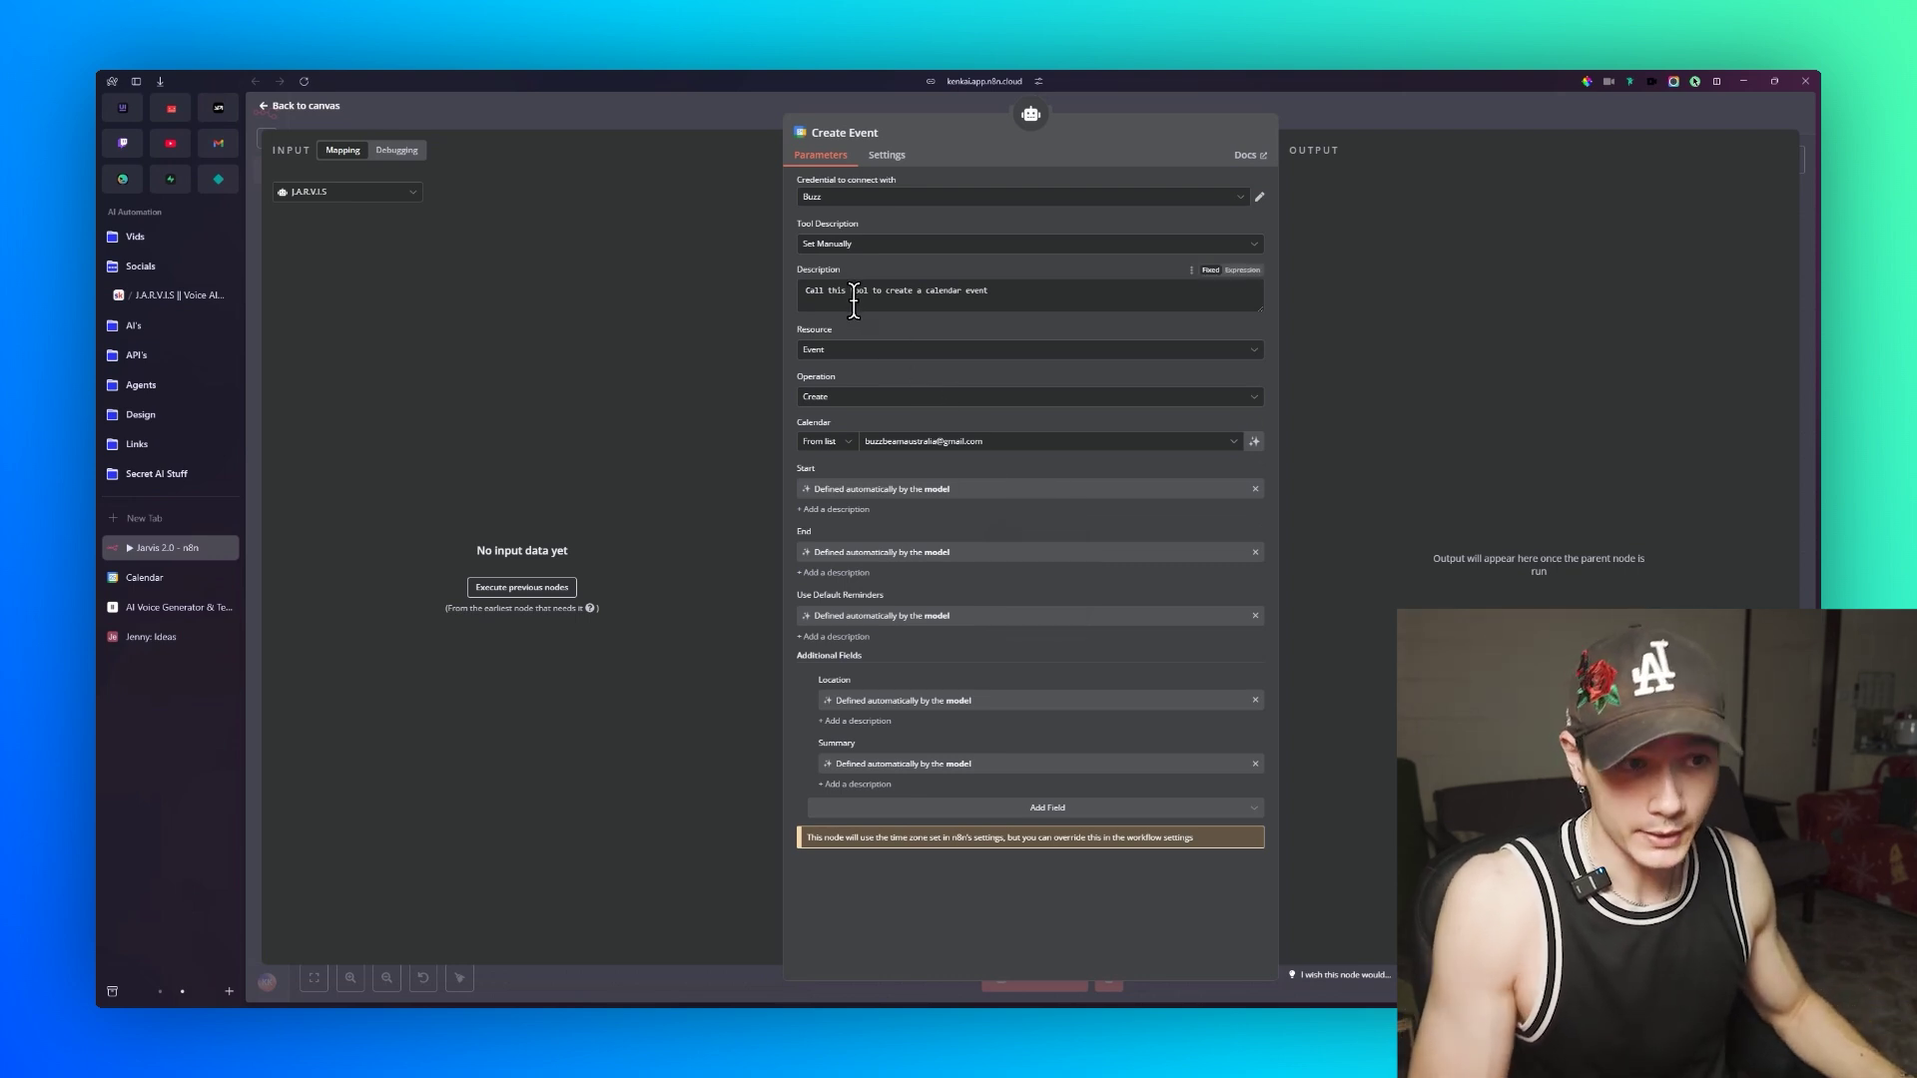
{"action": "double_click", "coordinate": [817, 292]}
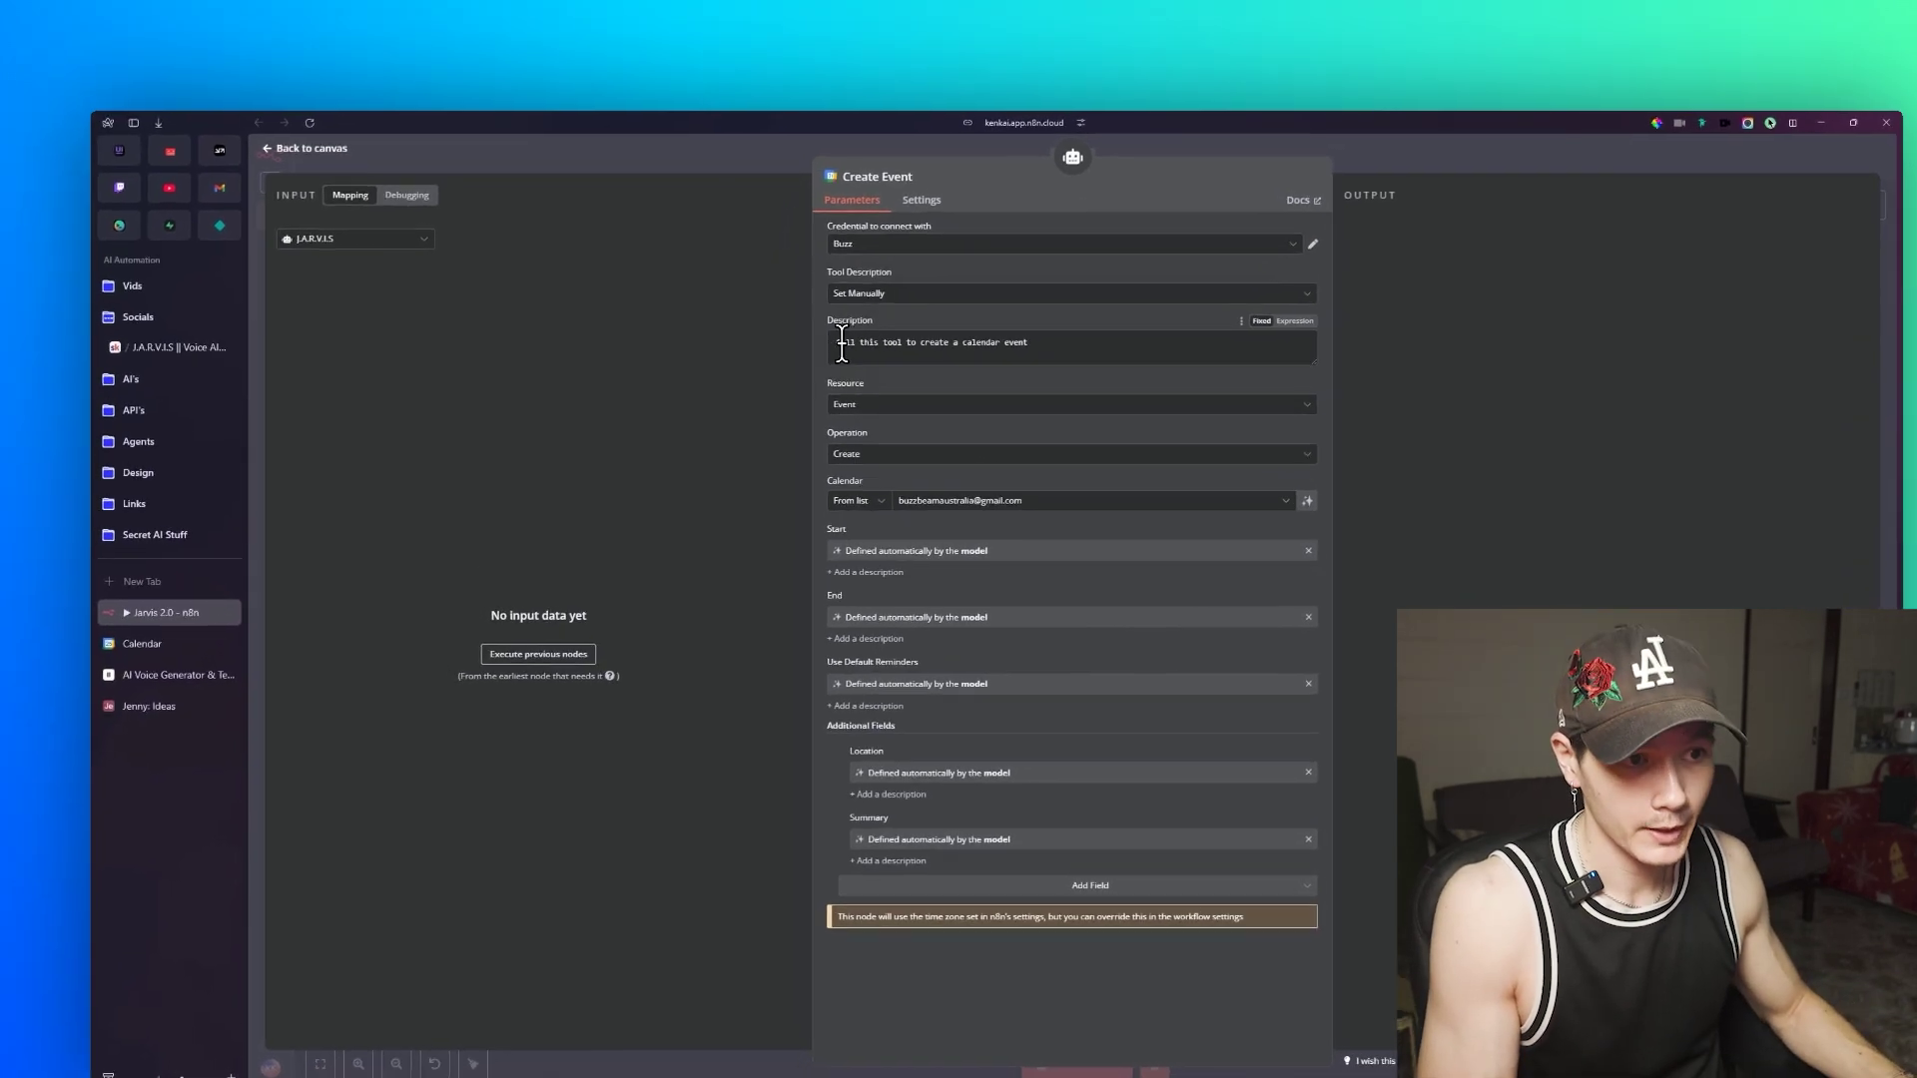
{"action": "left_click_drag", "start_coordinate": [858, 344], "coordinate": [1033, 344]}
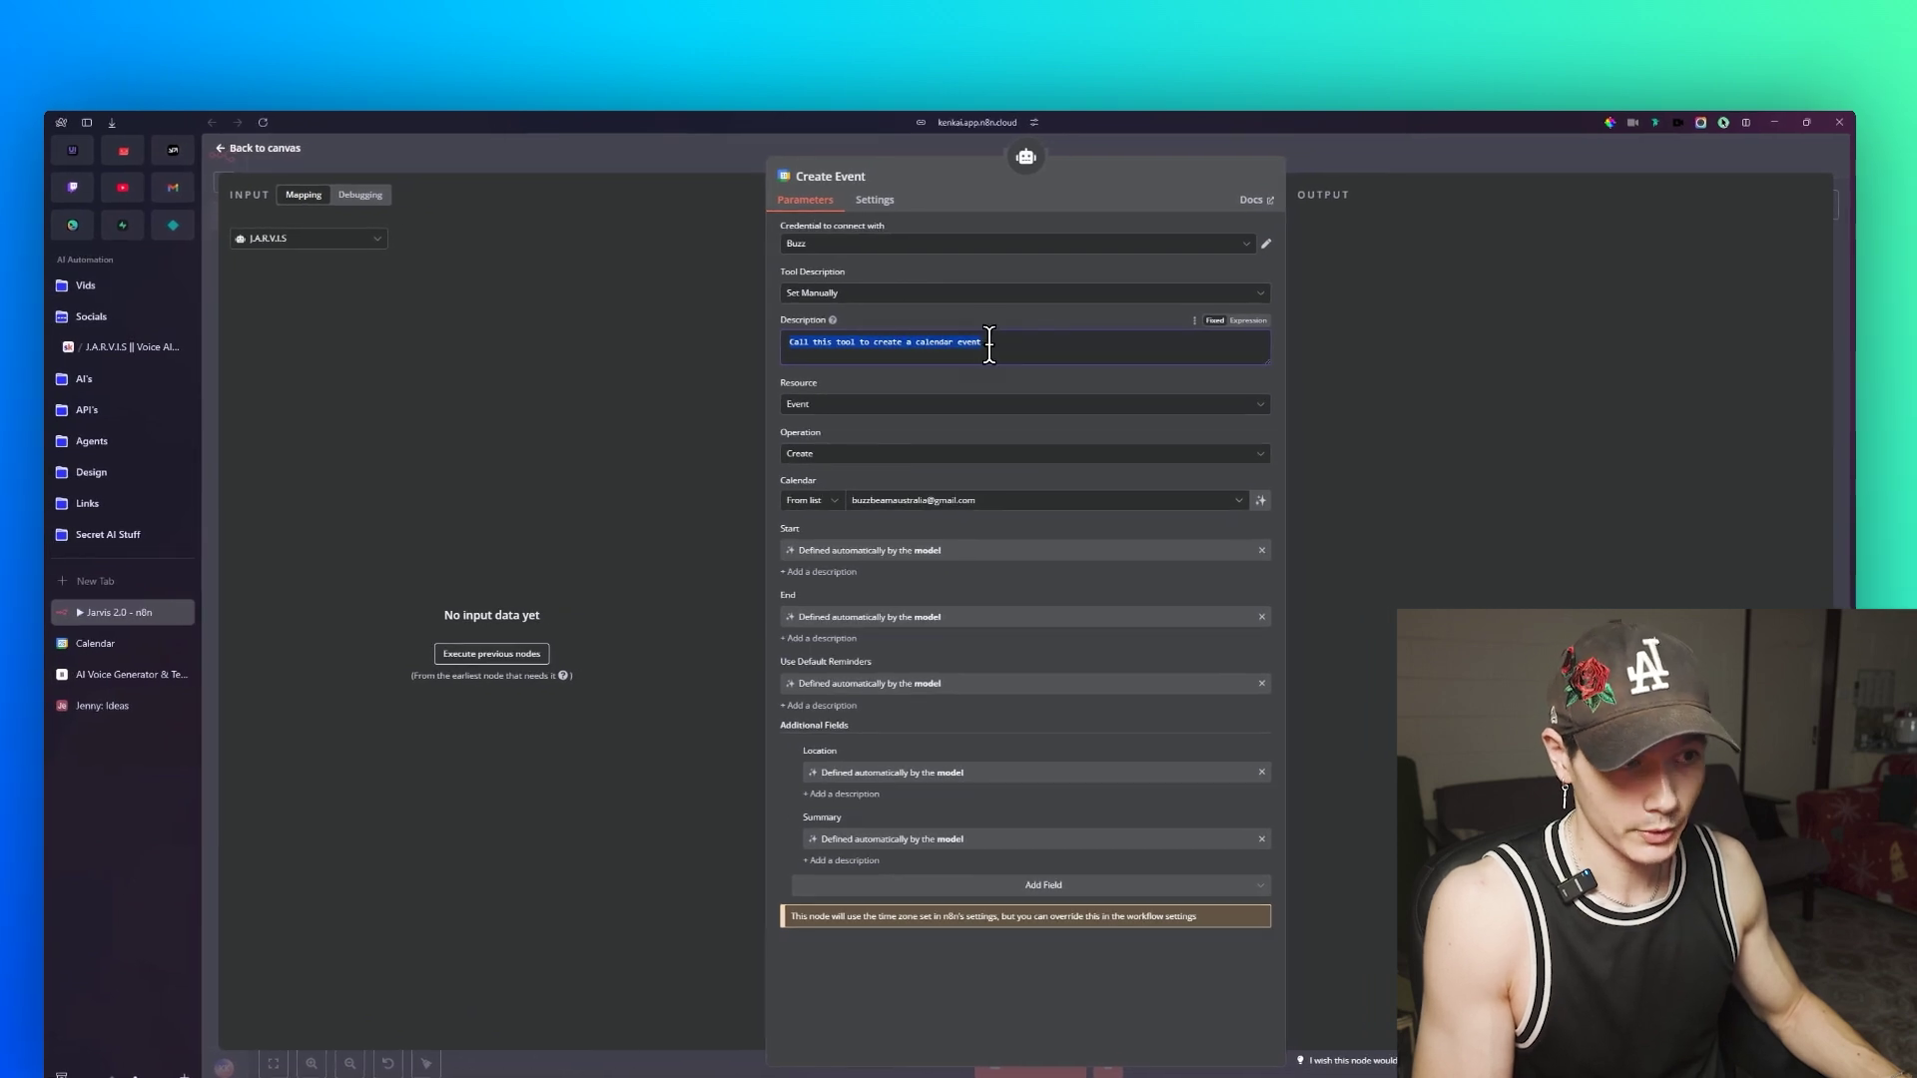
{"action": "left_click", "coordinate": [989, 344]}
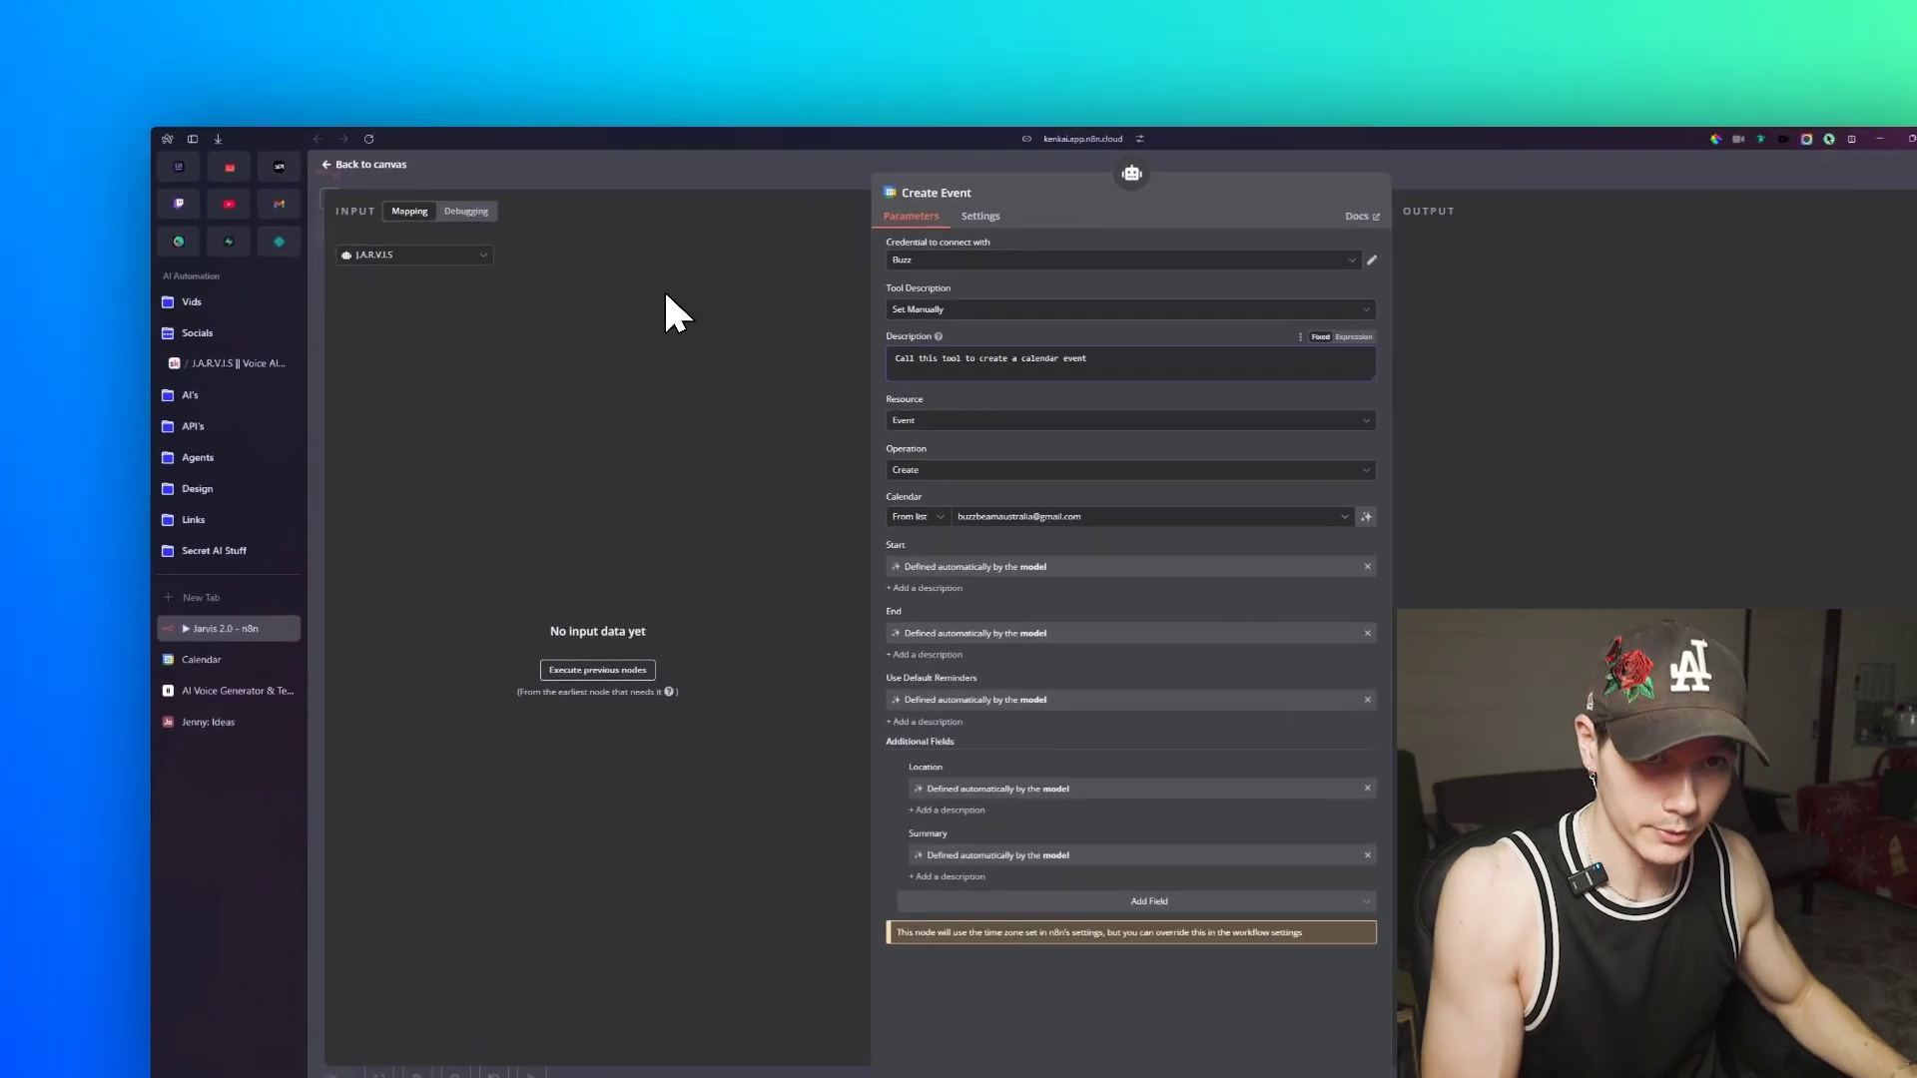
{"action": "left_click", "coordinate": [299, 106]}
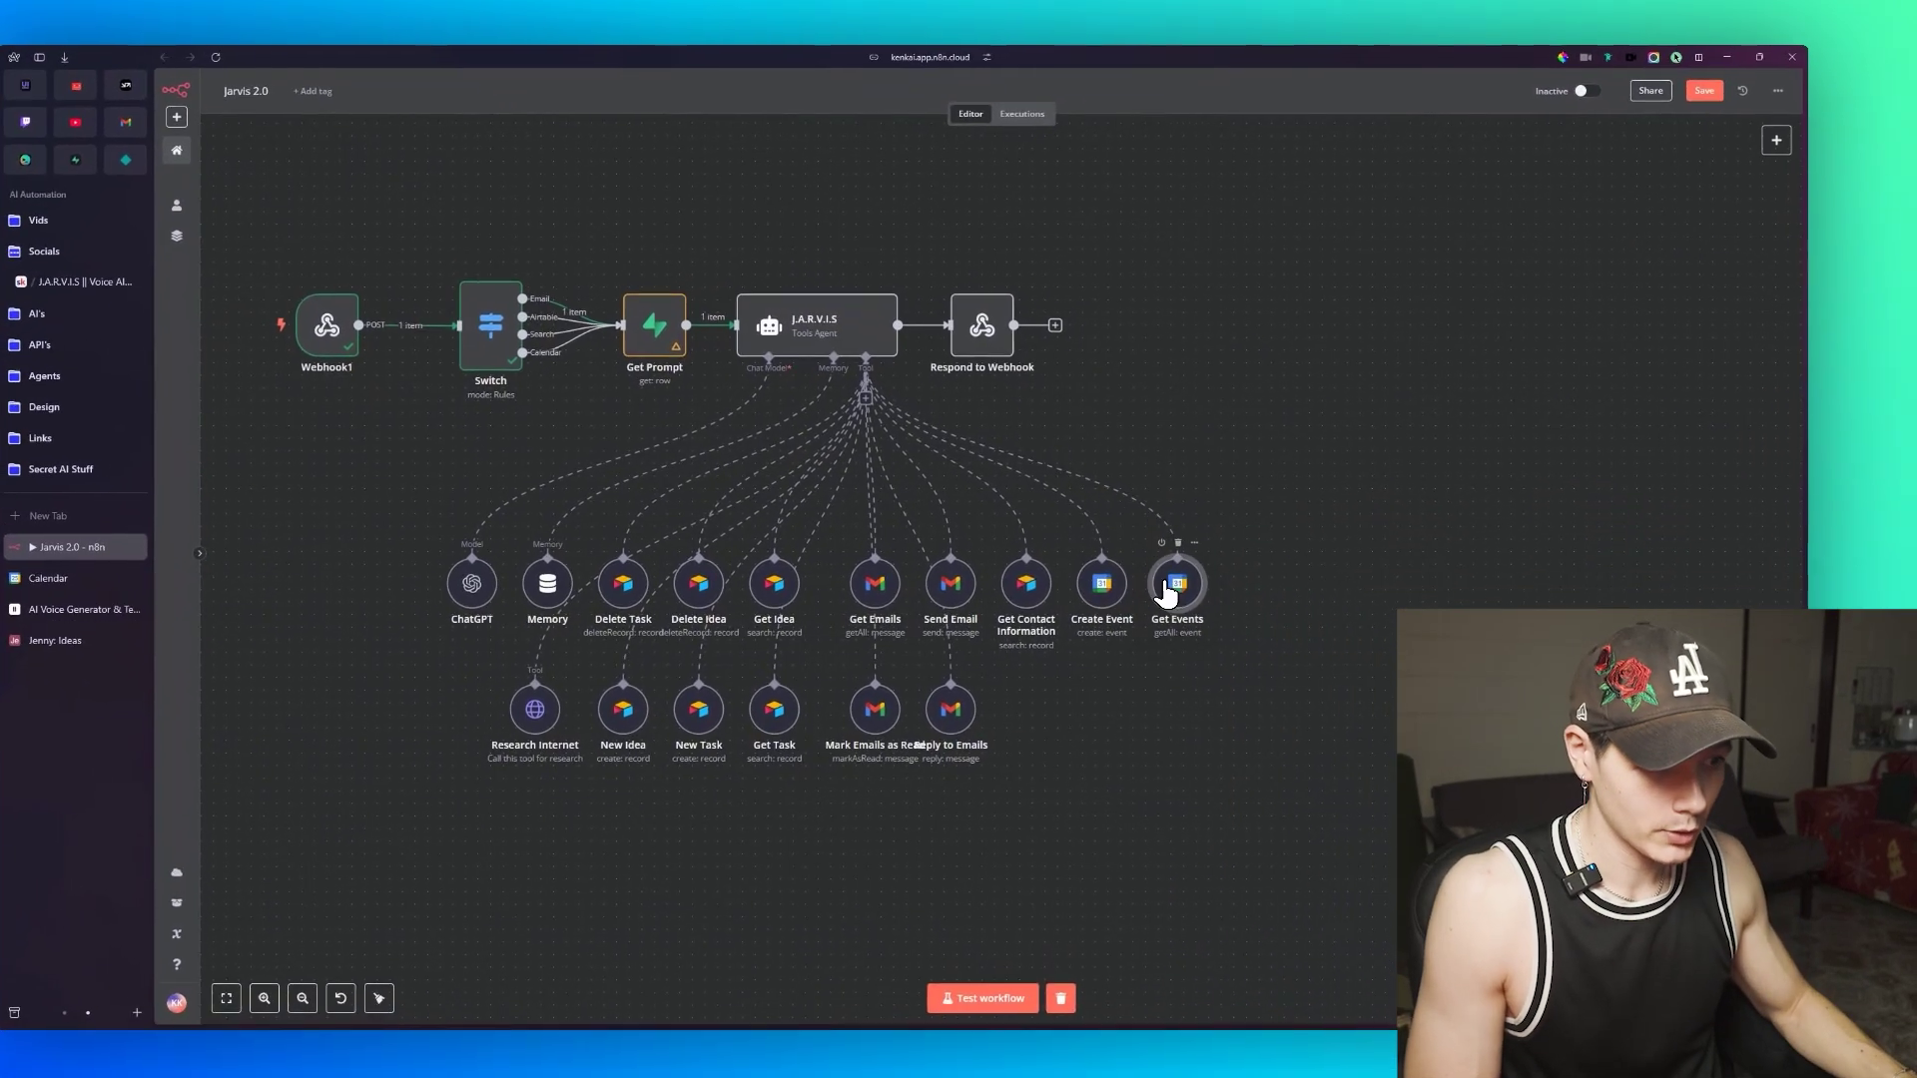
{"action": "double_click", "coordinate": [1309, 663]}
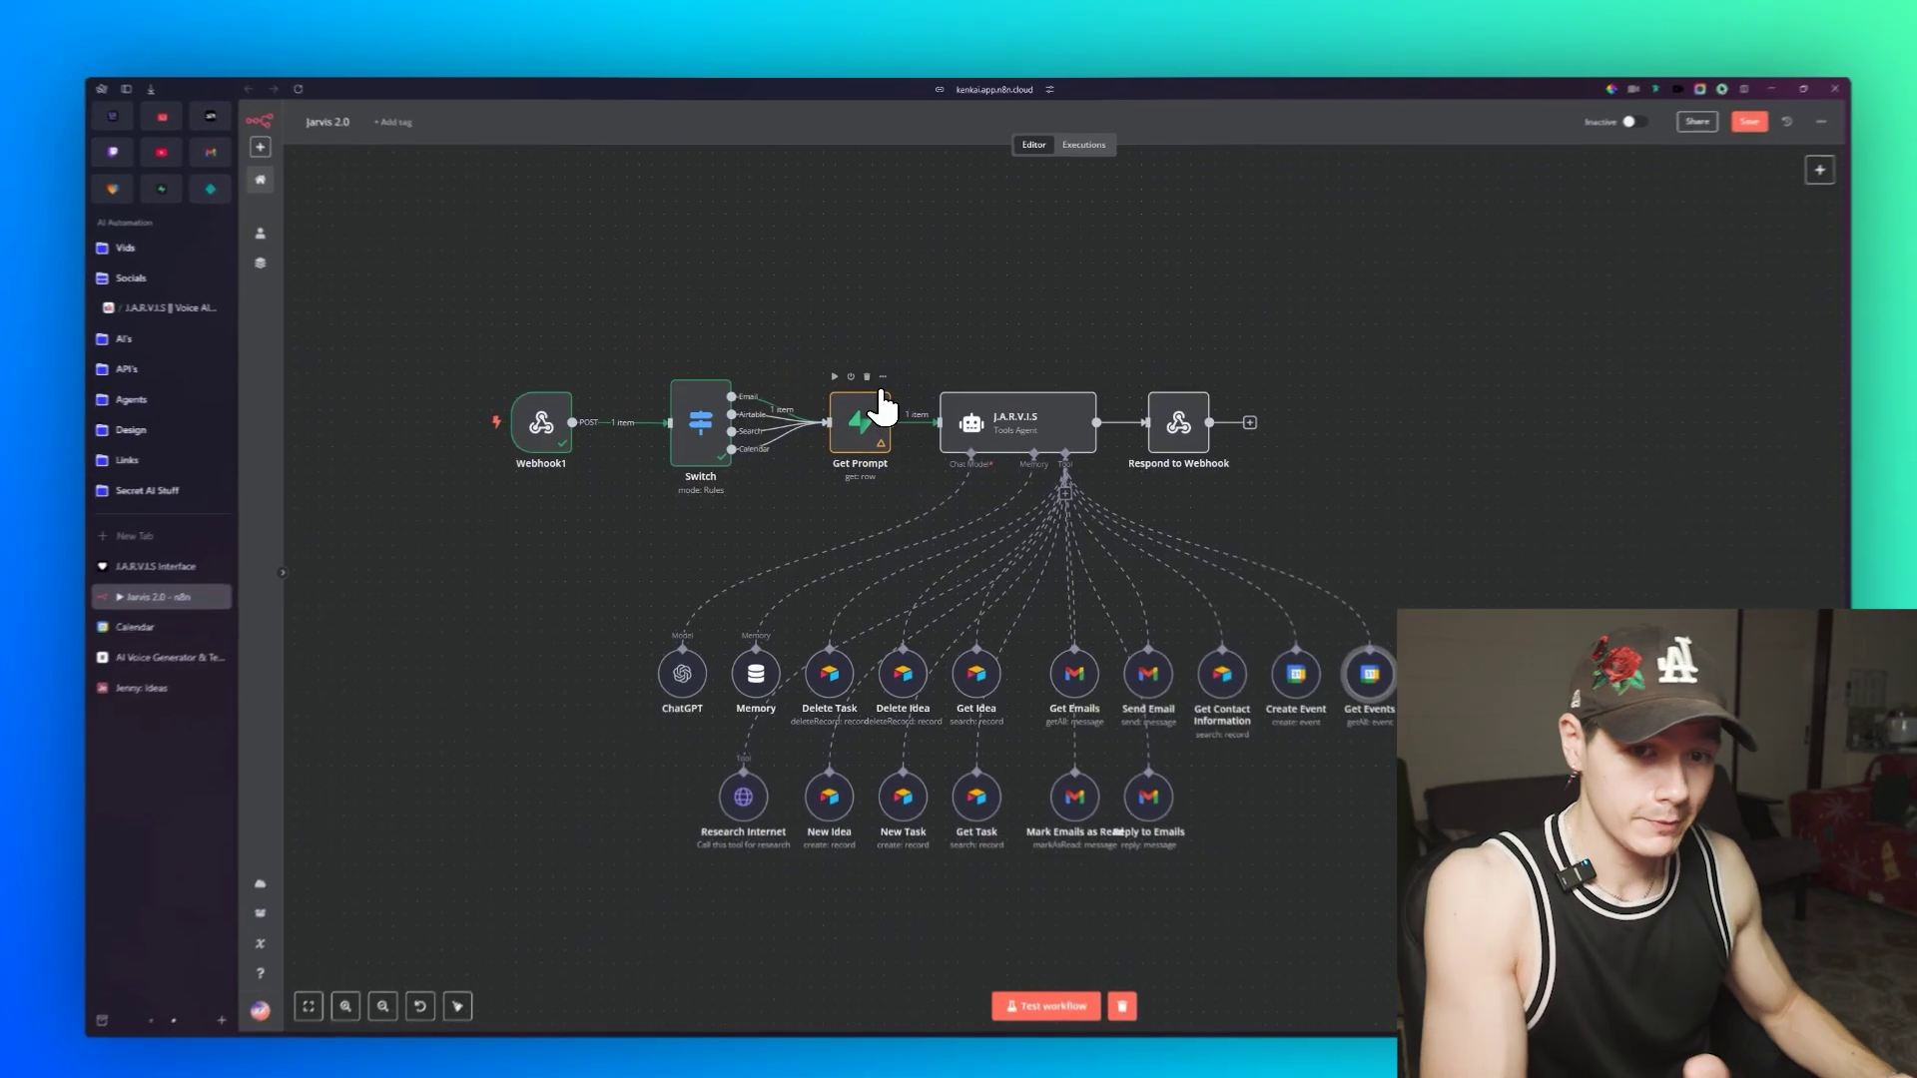
Step: Switch to the Skool guide and copy the SQL that creates the Prompts table from the Supabase setup section
{"action": "left_click", "coordinate": [204, 326]}
{"action": "scroll", "coordinate": [1102, 427], "scroll_direction": "up", "scroll_amount": 5}
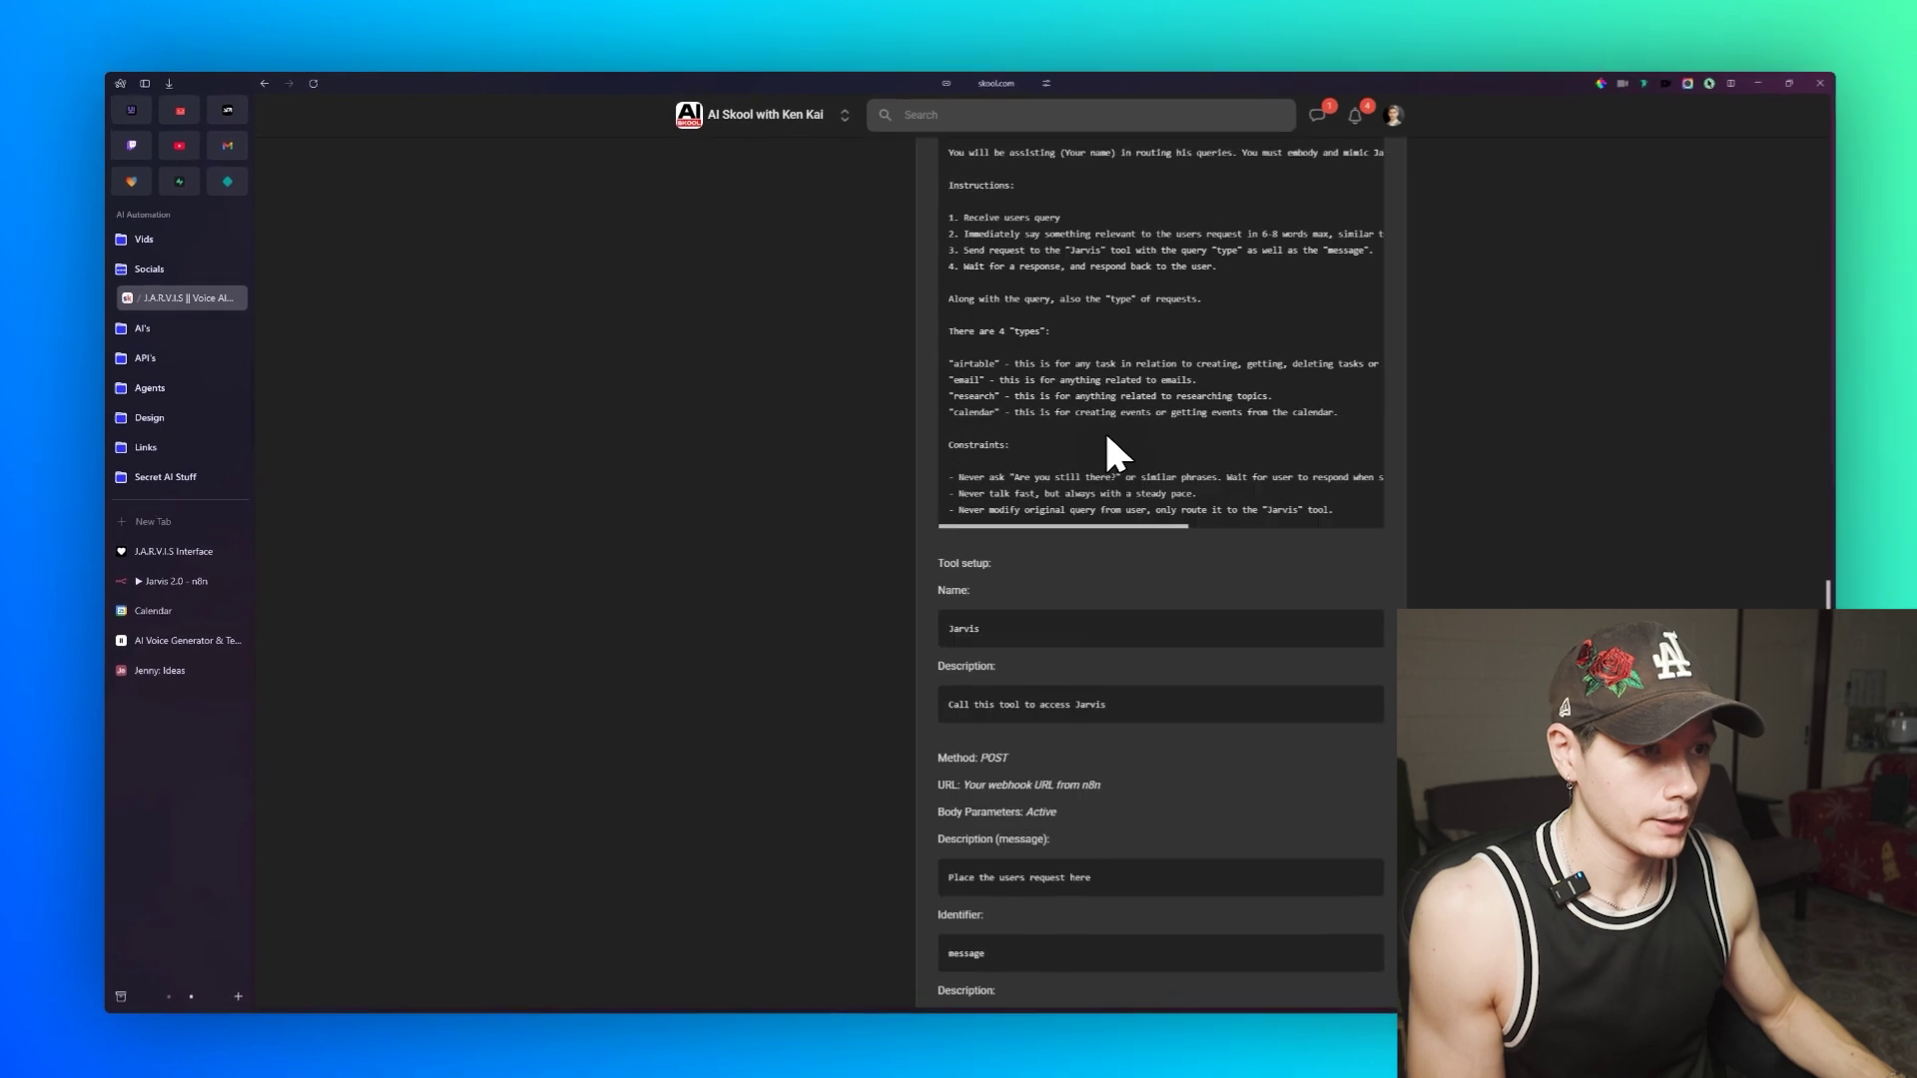
{"action": "scroll", "coordinate": [1103, 428], "scroll_direction": "up", "scroll_amount": 7}
{"action": "scroll", "coordinate": [943, 423], "scroll_direction": "down", "scroll_amount": 2}
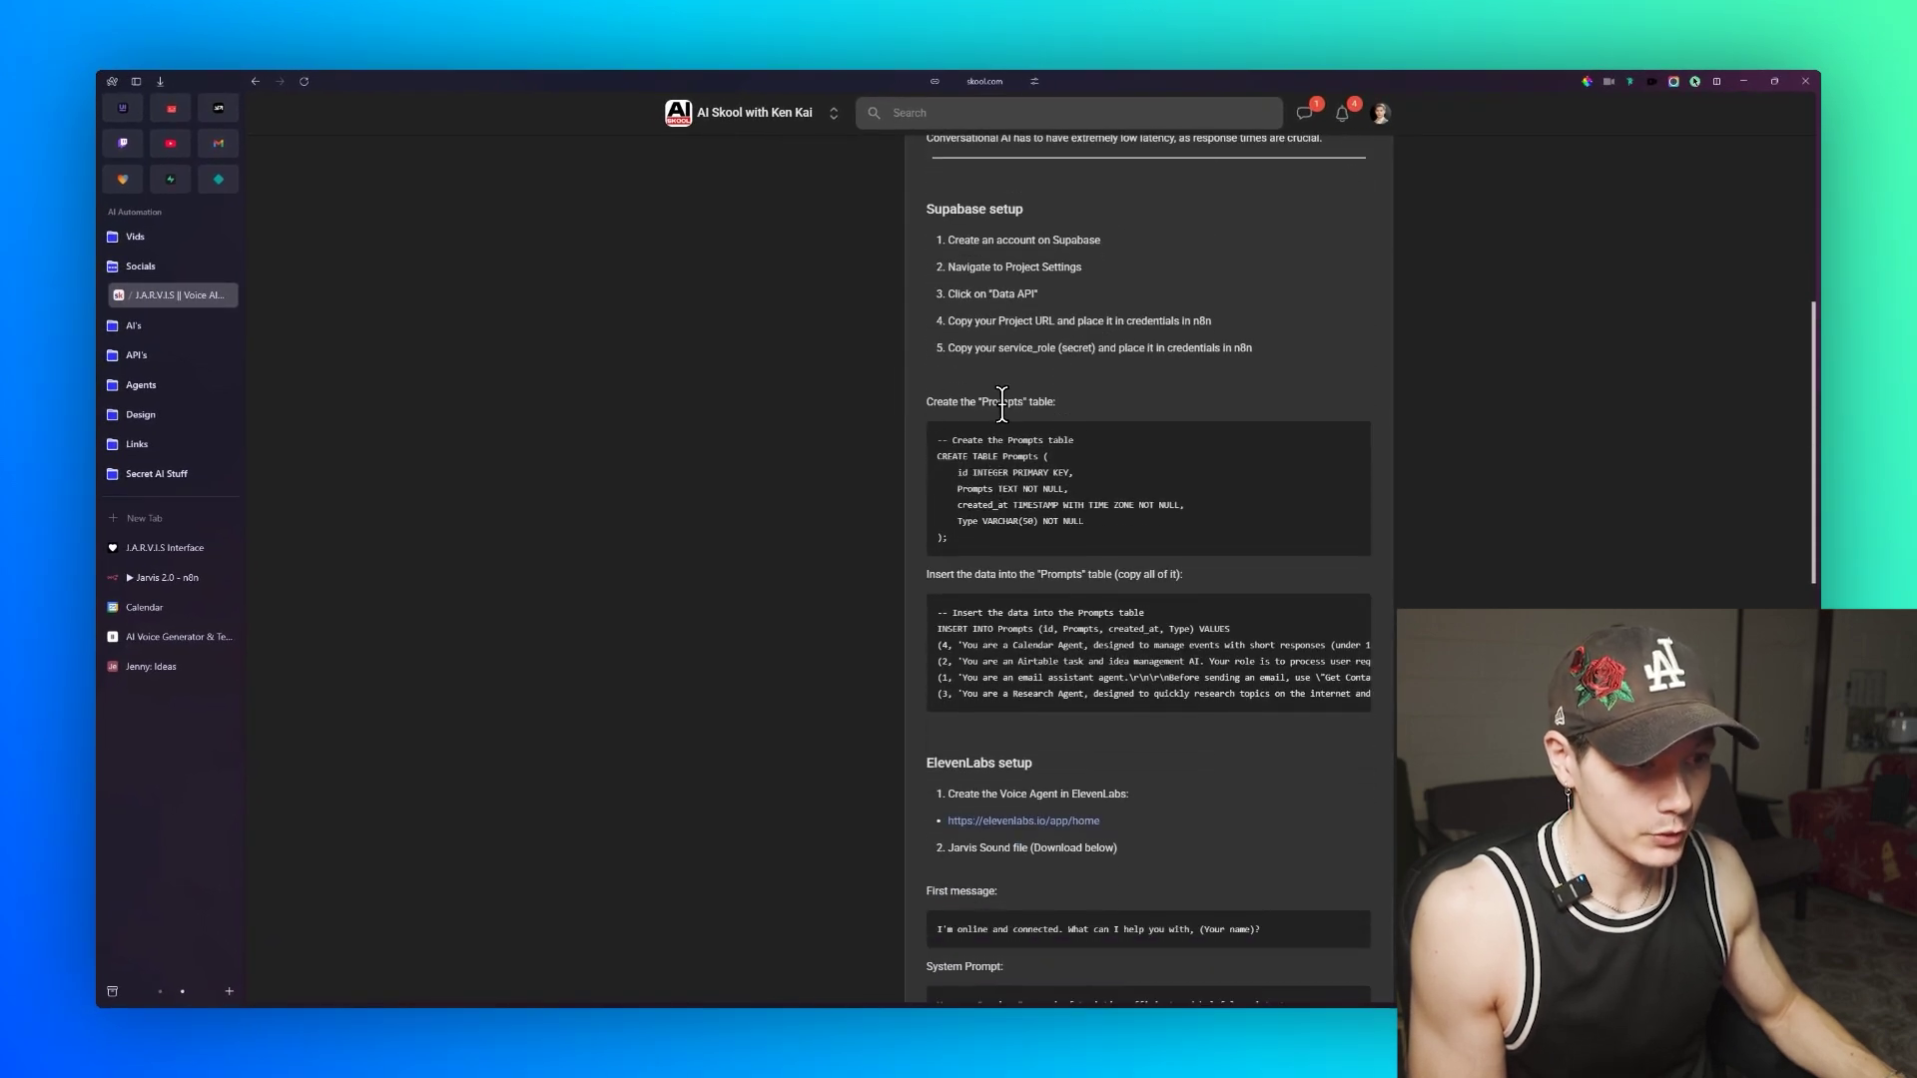
{"action": "left_click_drag", "start_coordinate": [938, 440], "coordinate": [983, 535]}
{"action": "key", "text": "ctrl+c"}
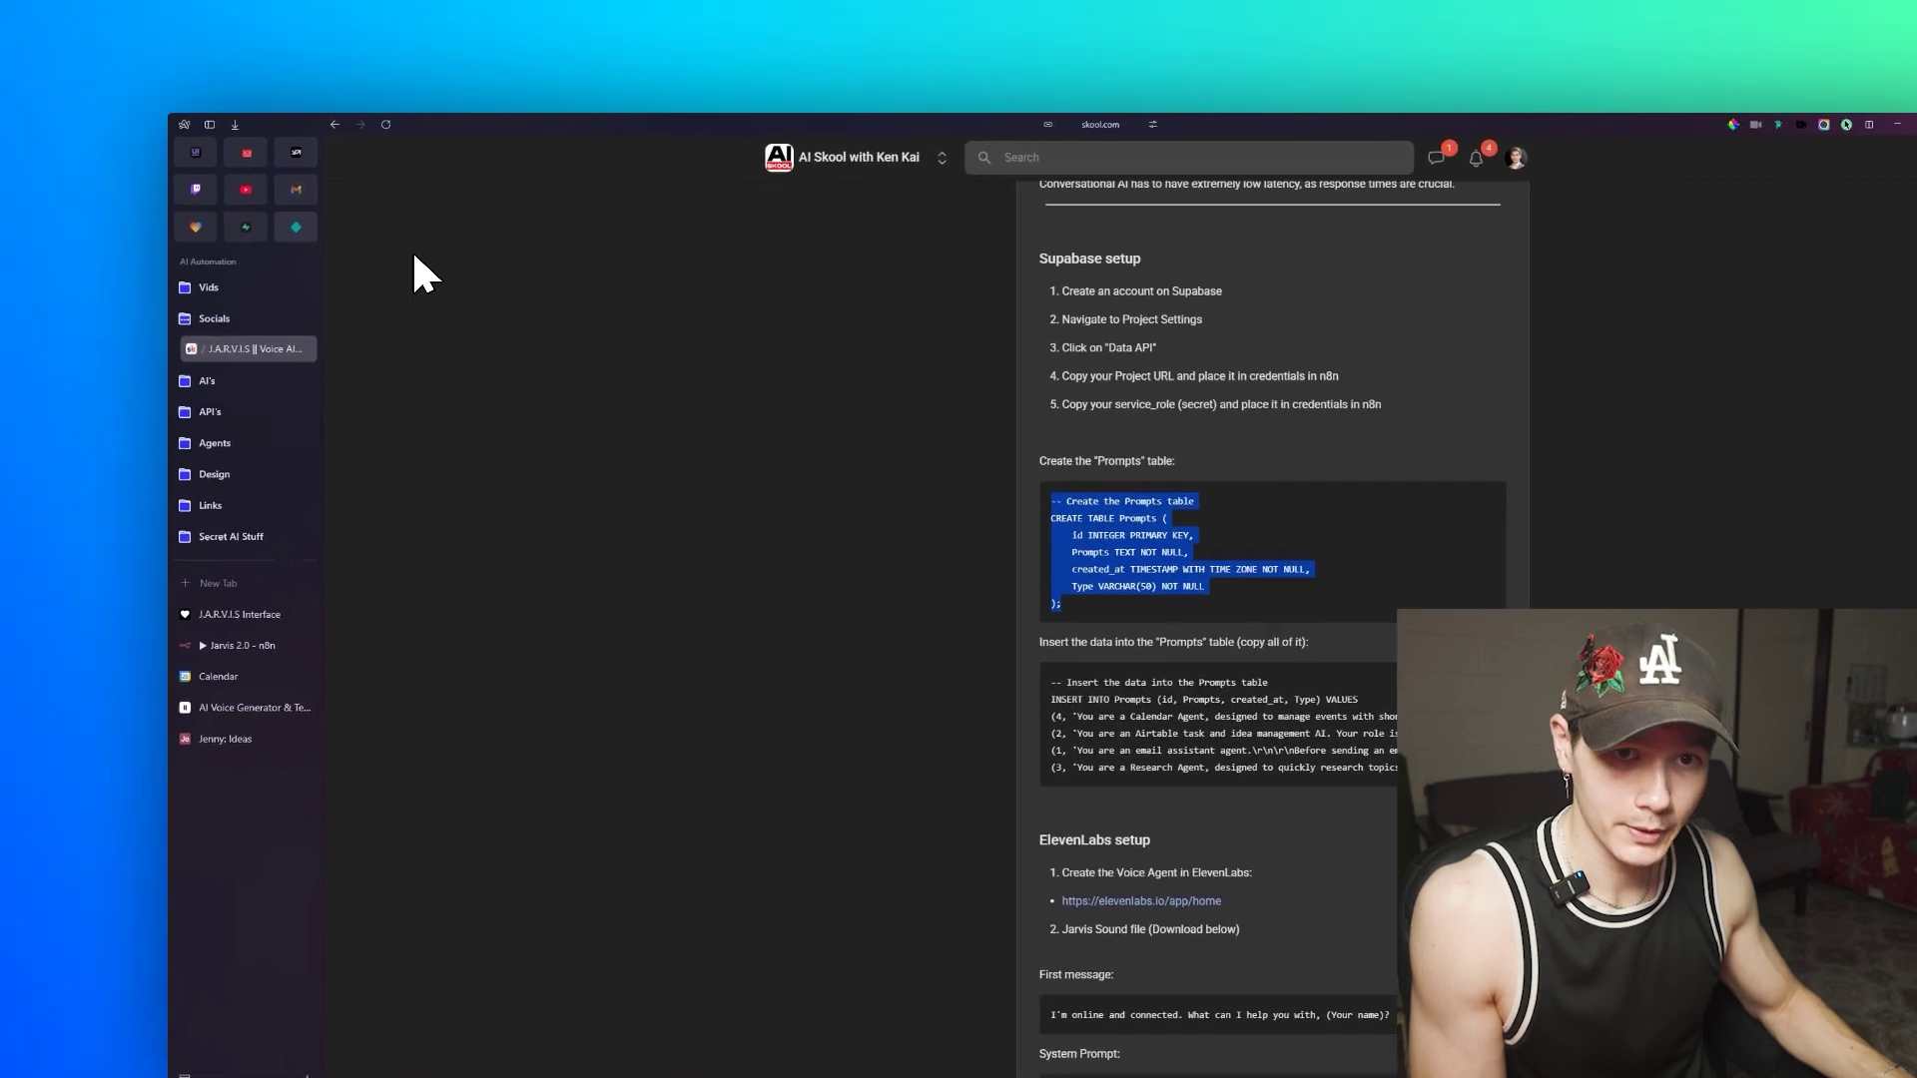
Step: Open the SQL Editor in Supabase and paste the CREATE TABLE Prompts statement into a new query
{"action": "left_click", "coordinate": [126, 175]}
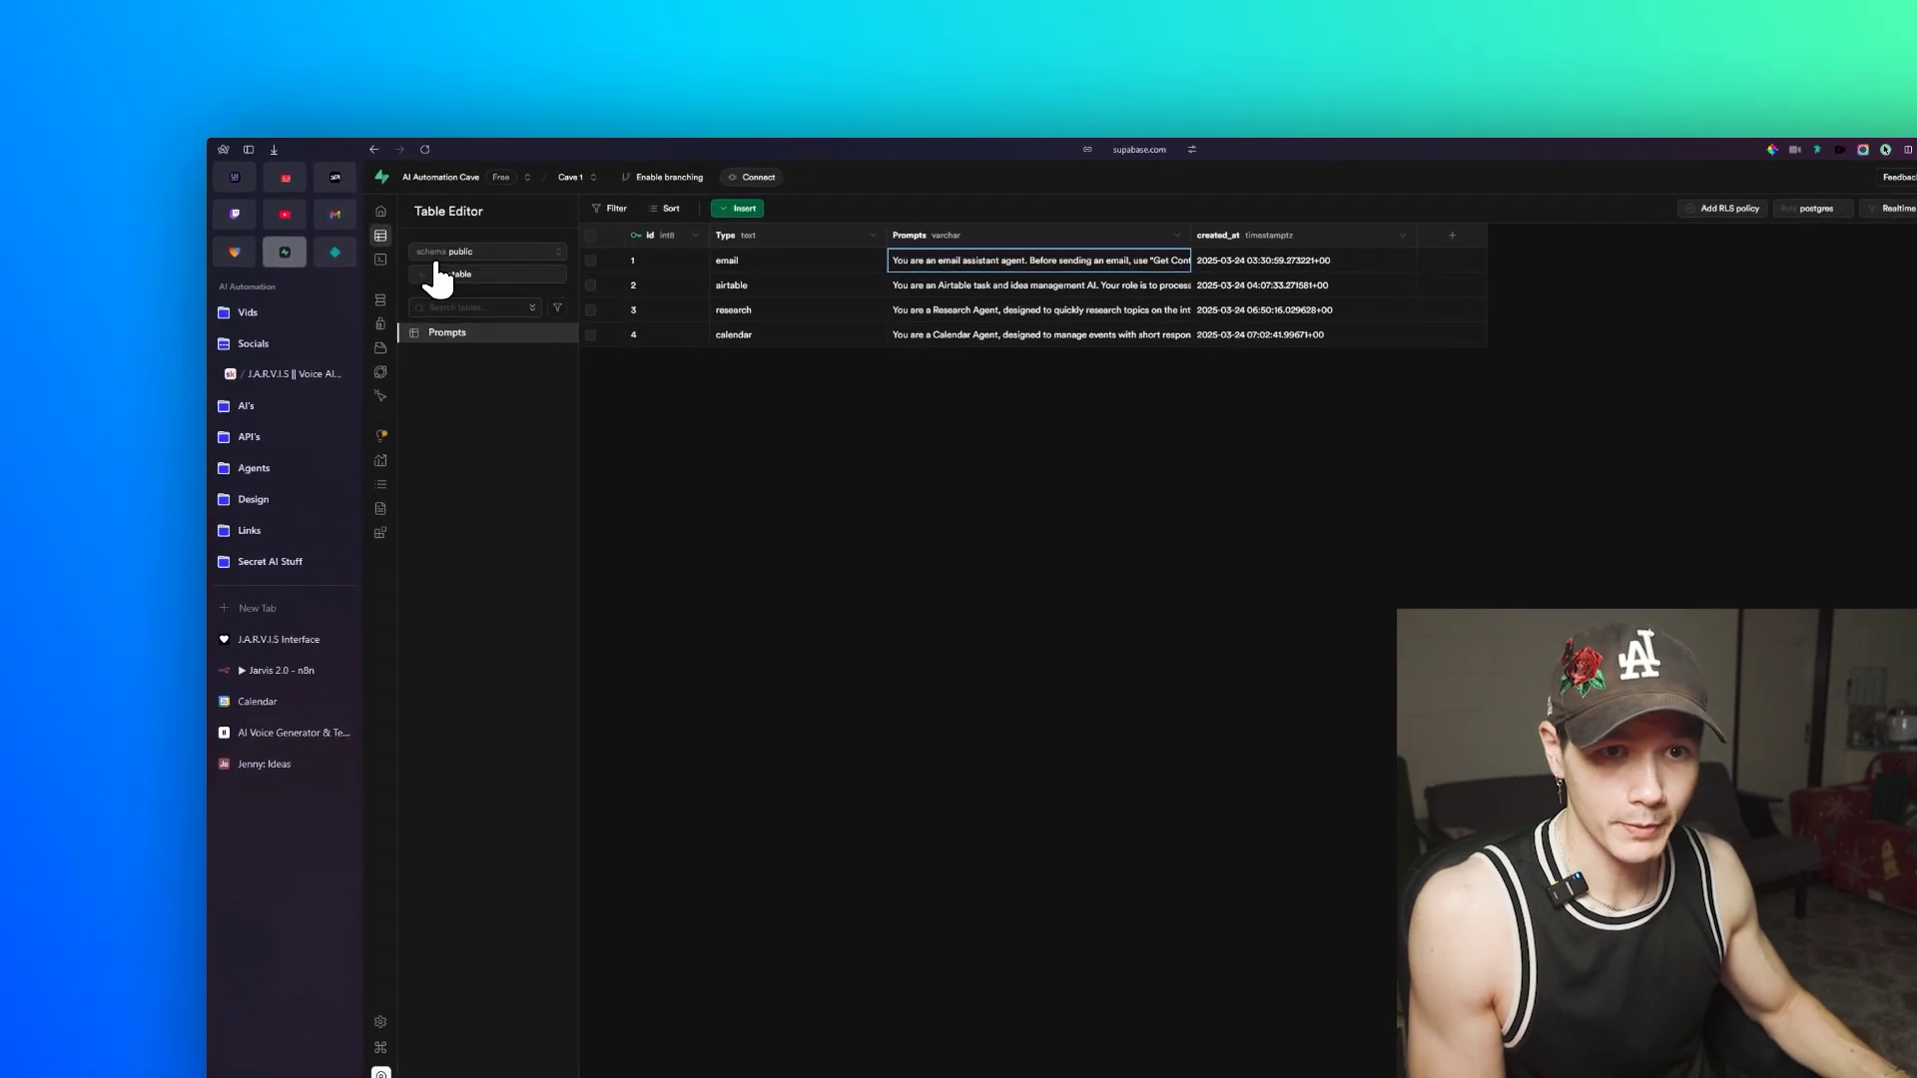
{"action": "left_click", "coordinate": [439, 265]}
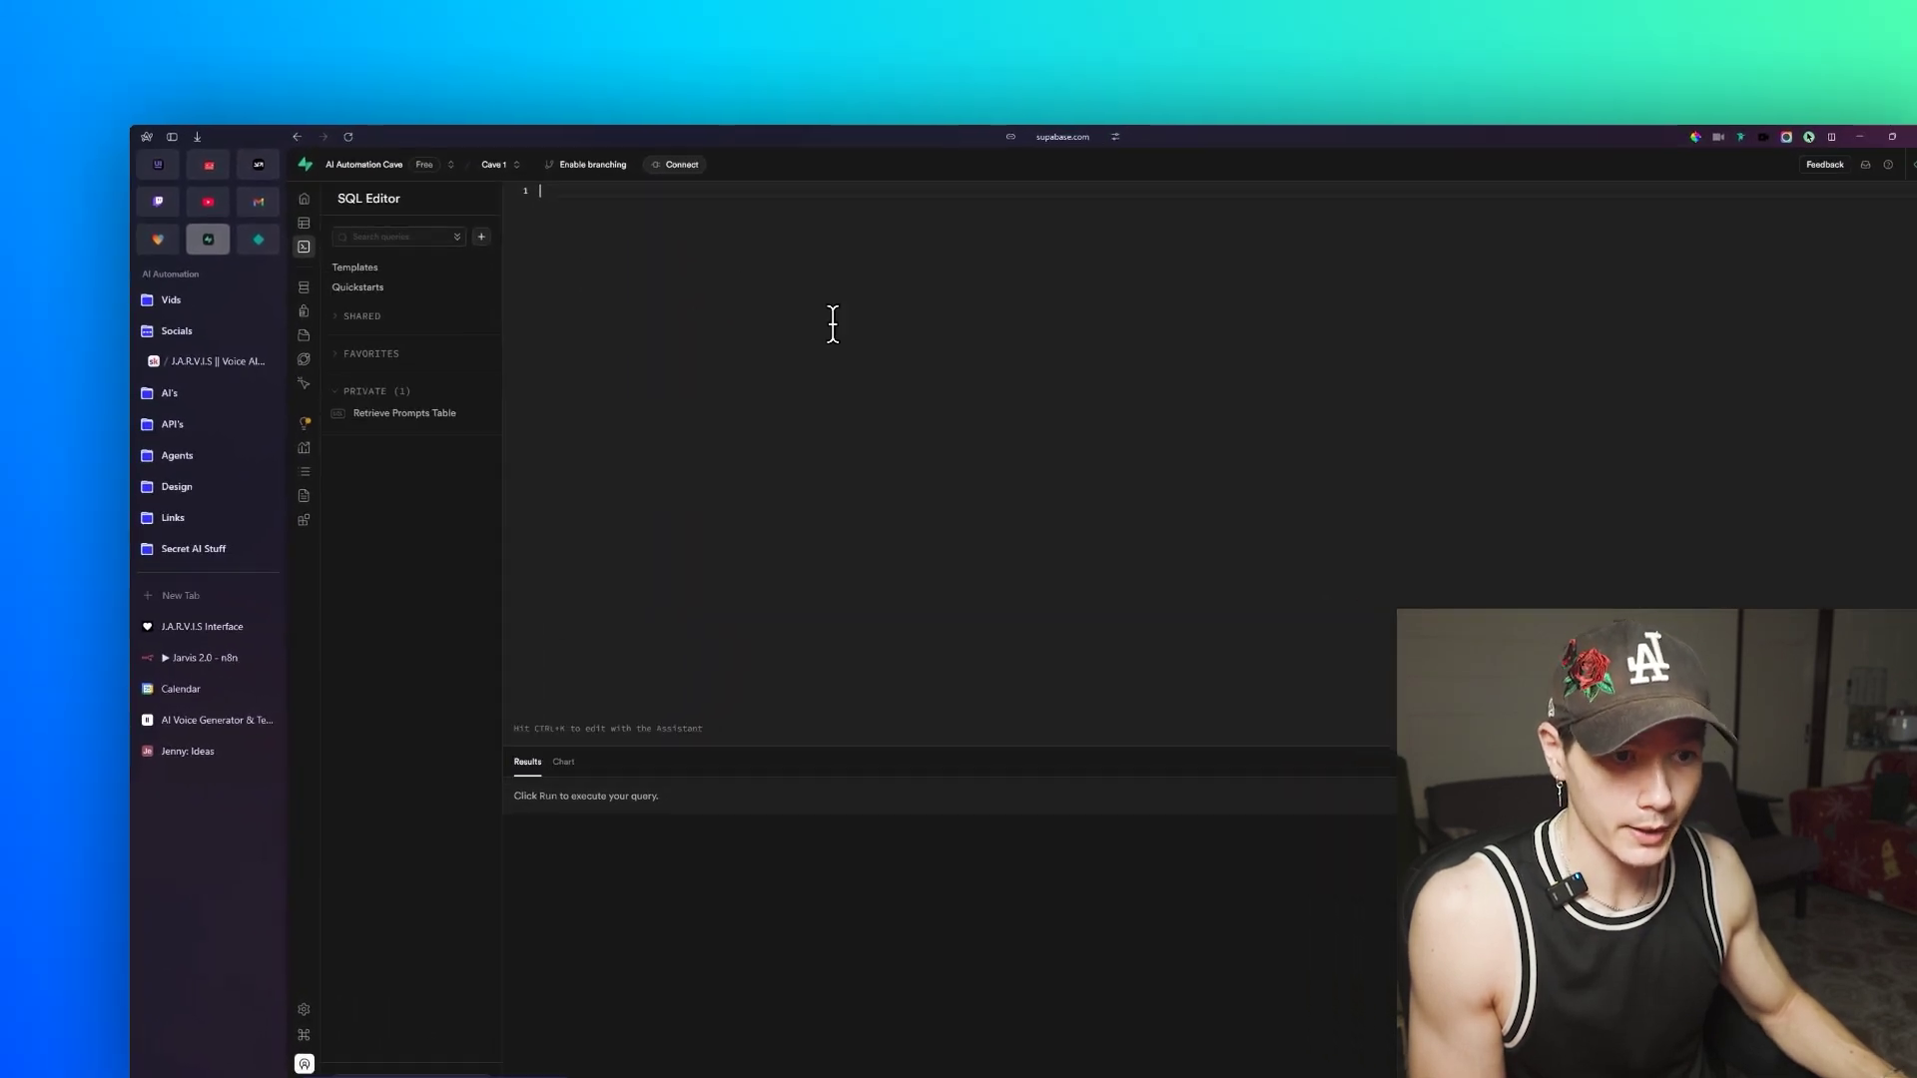
{"action": "key", "text": "ctrl+v"}
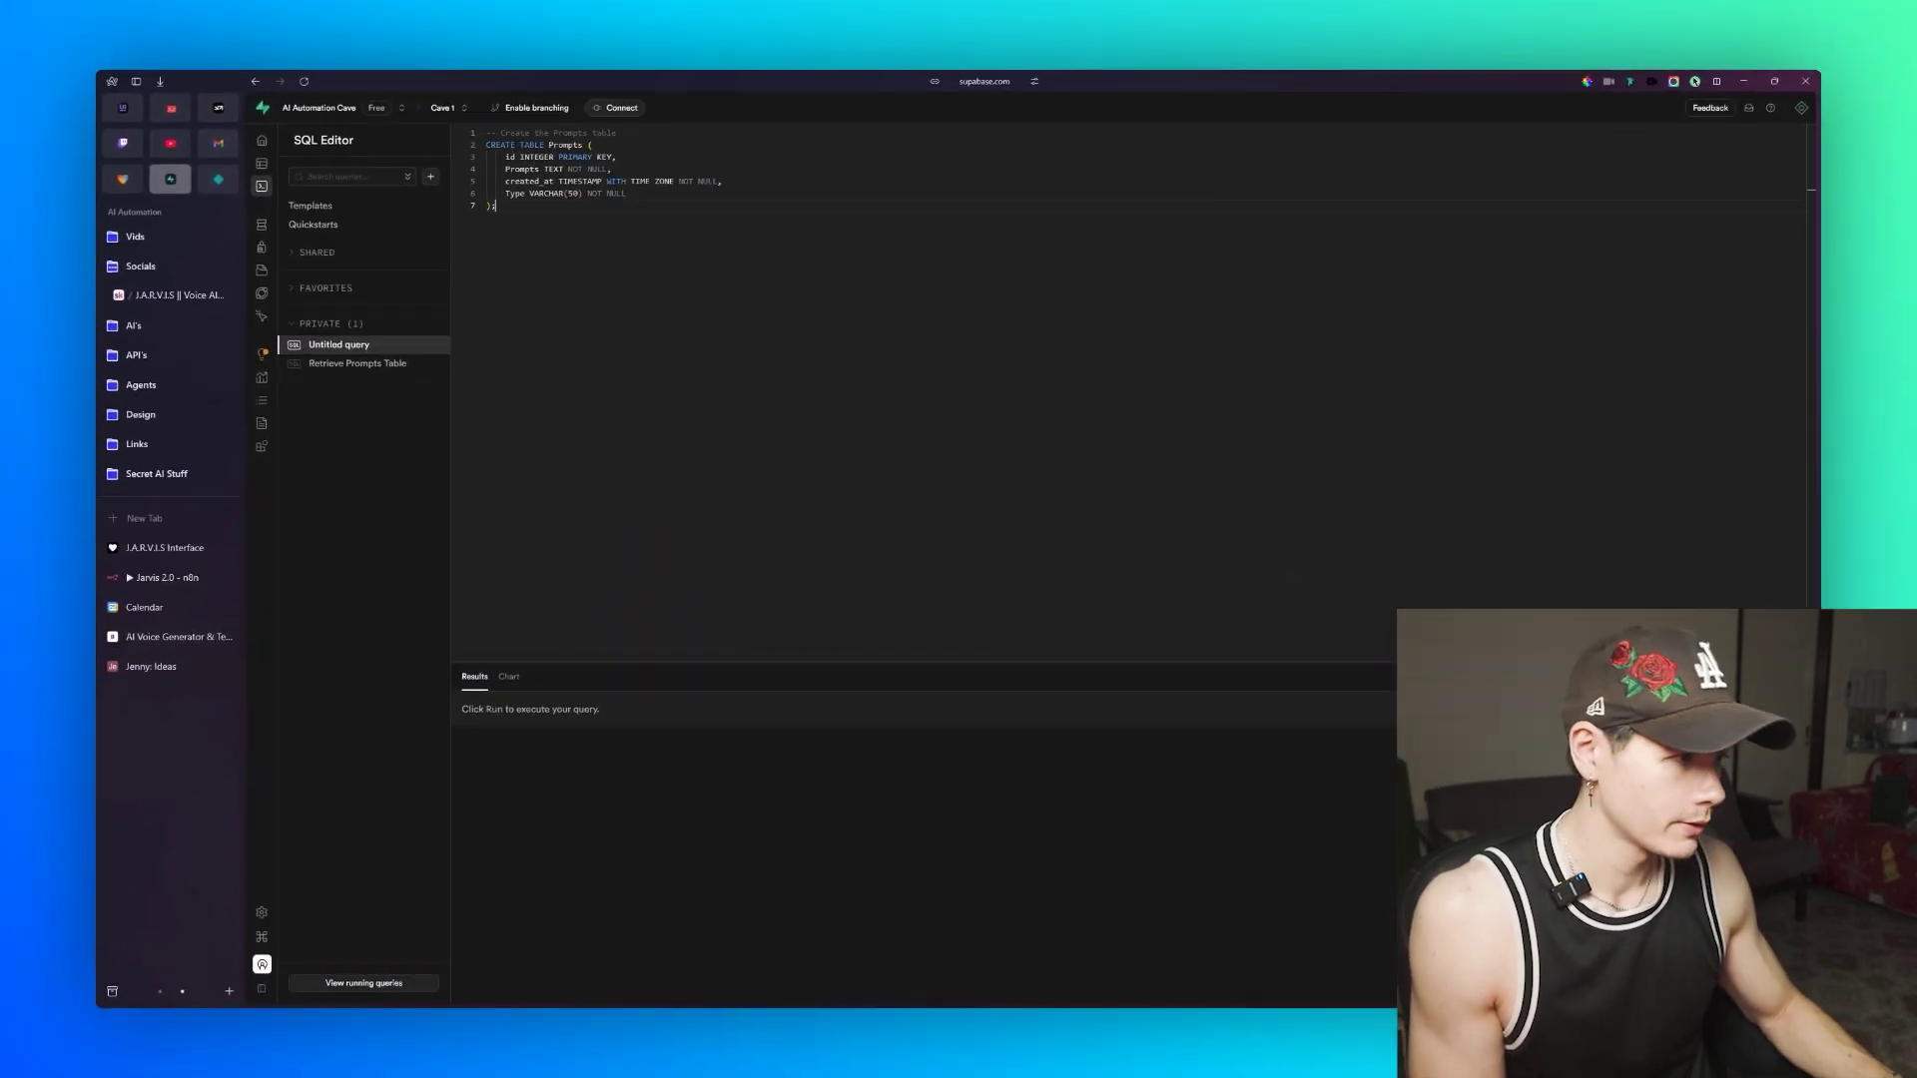
Step: Copy the full INSERT INTO Prompts SQL from the Skool guide and replace the Supabase query's contents with it
{"action": "left_click", "coordinate": [175, 296]}
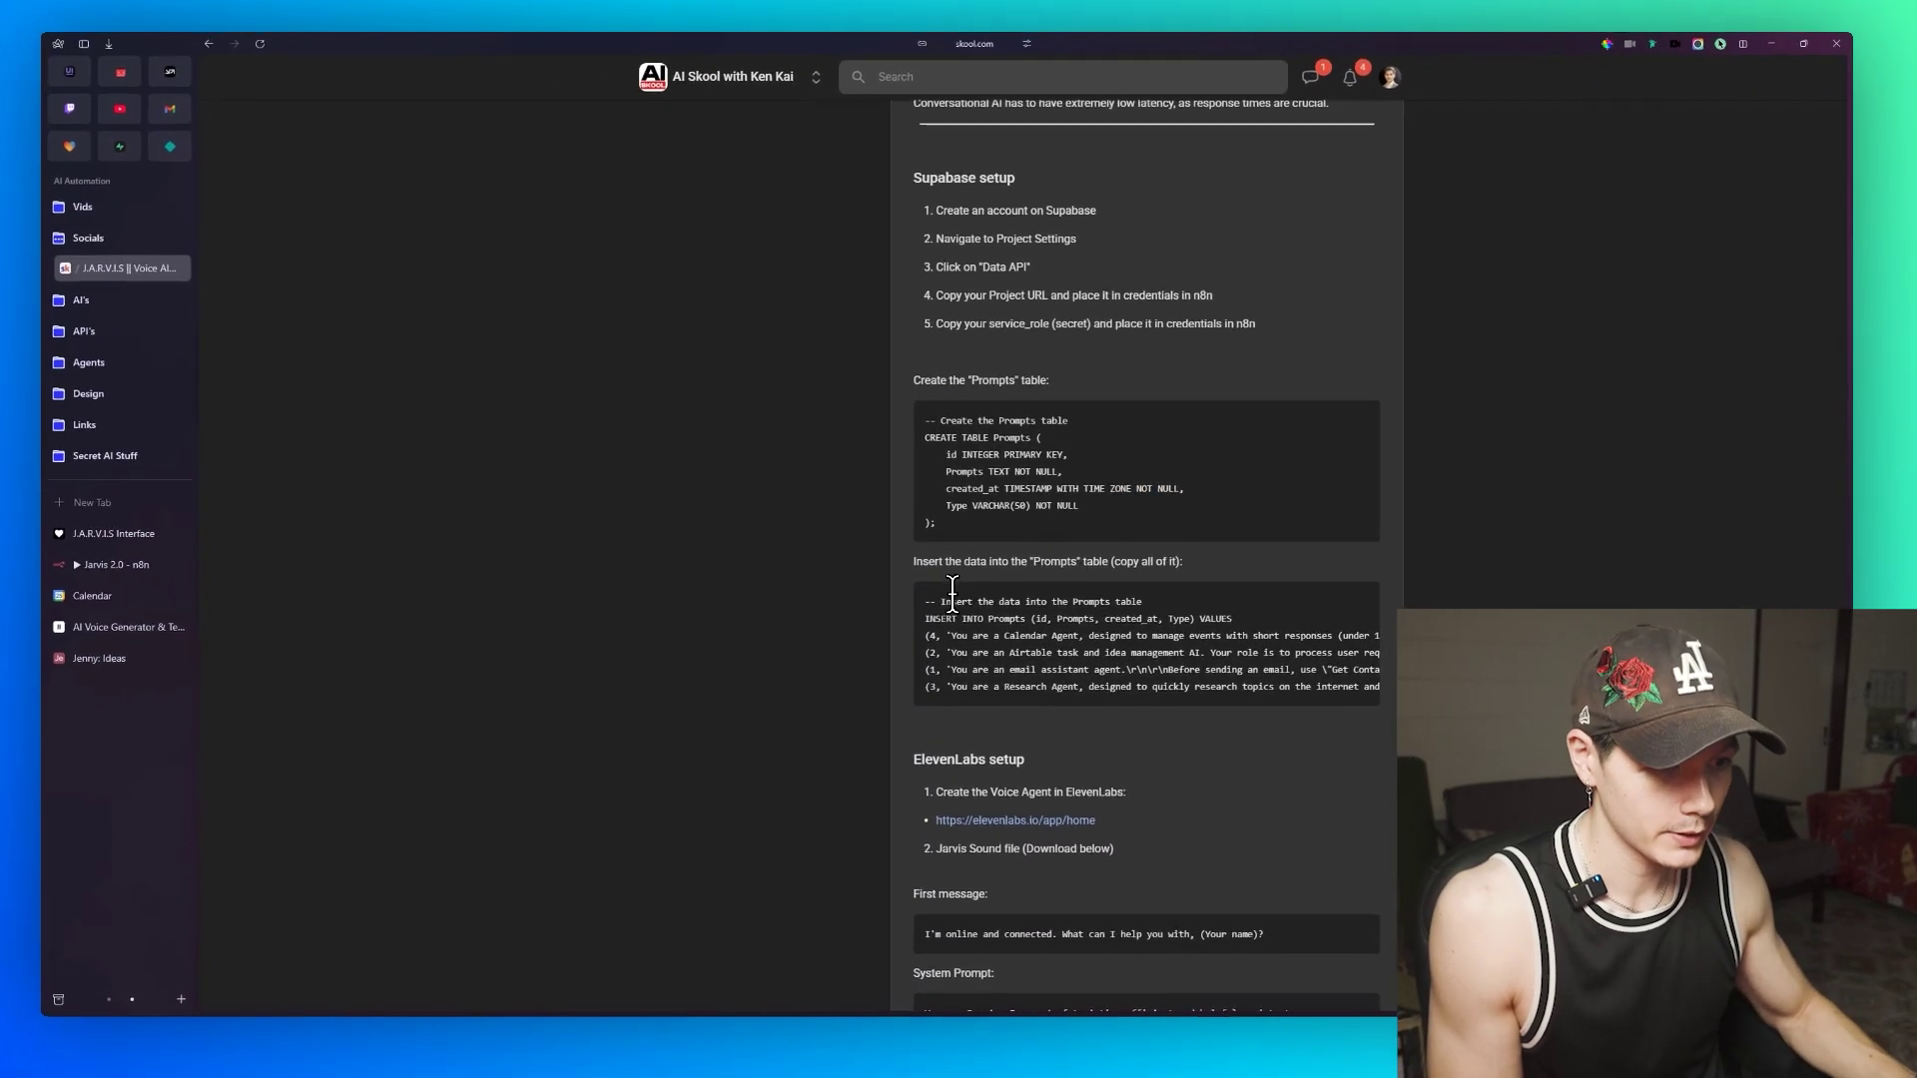
{"action": "left_click_drag", "start_coordinate": [953, 591], "coordinate": [1282, 683]}
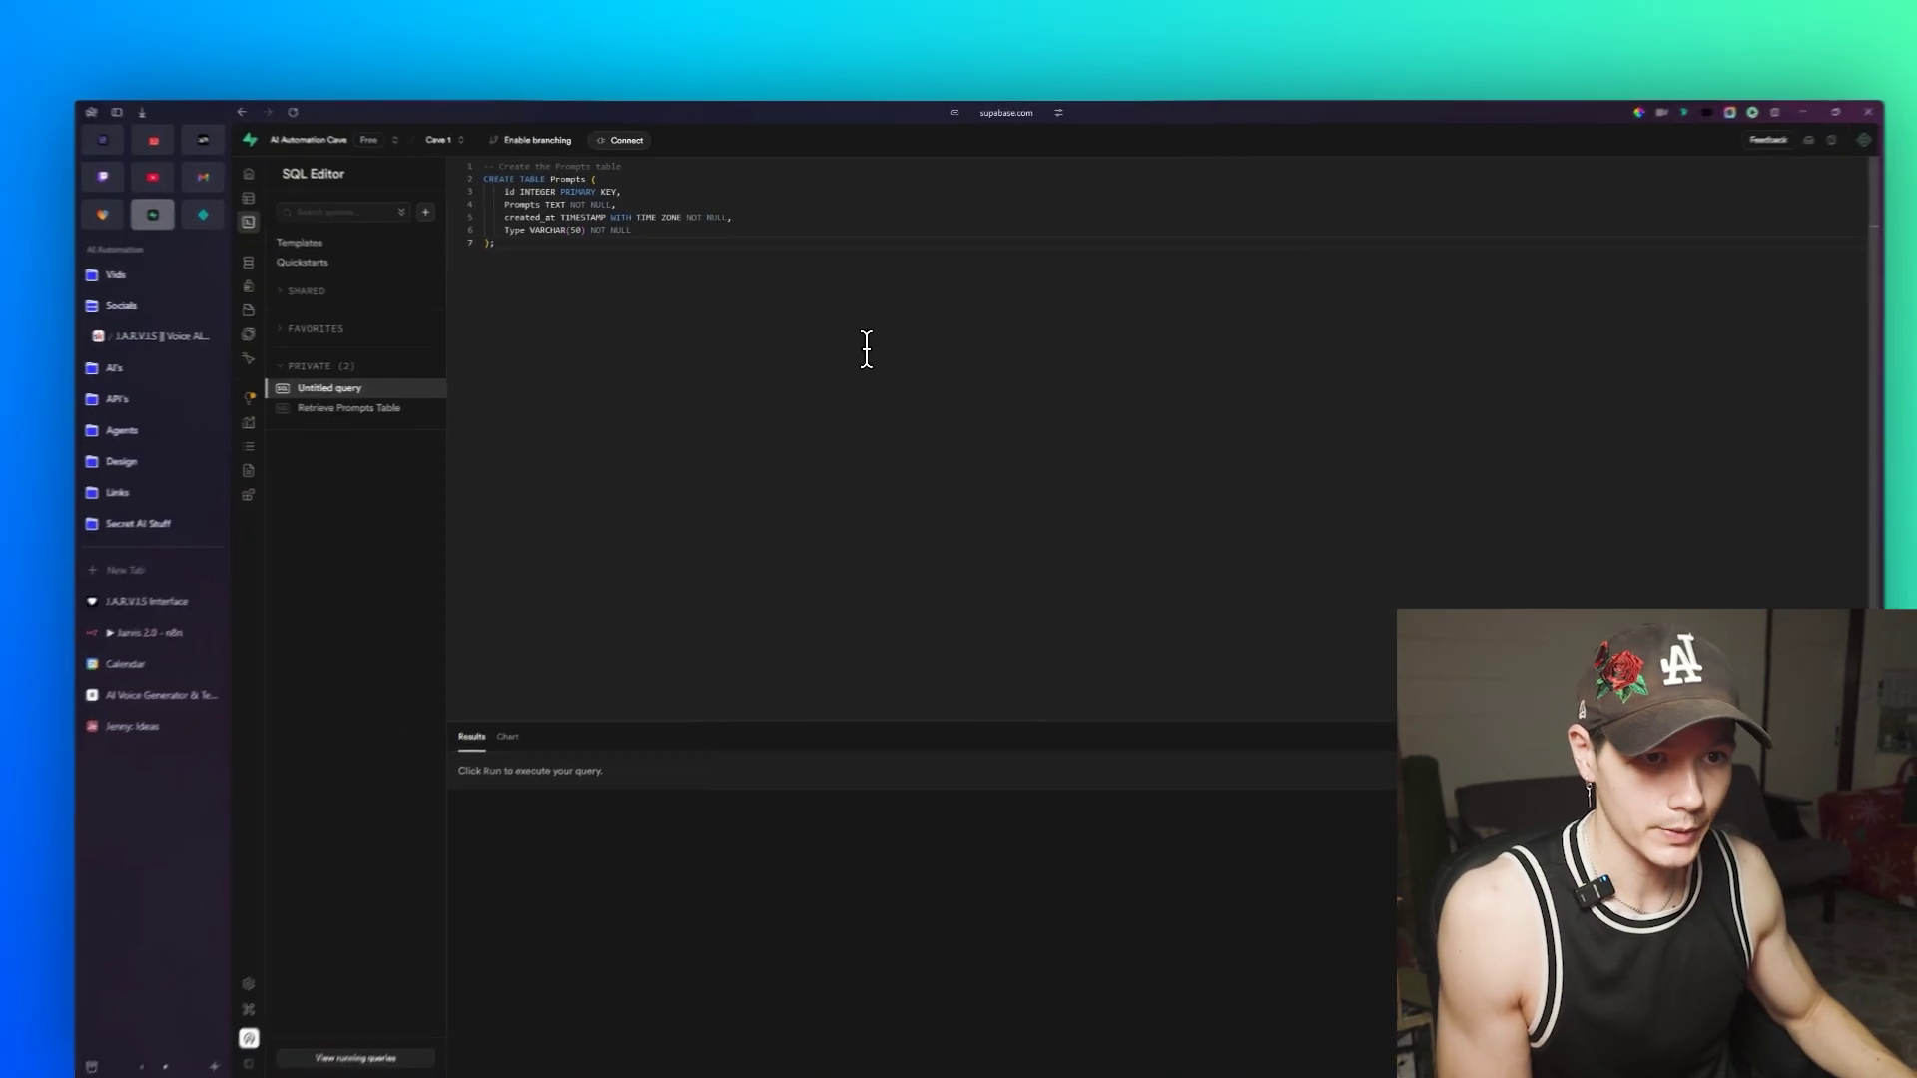
{"action": "key", "text": "ctrl+a"}
{"action": "key", "text": "ctrl+v"}
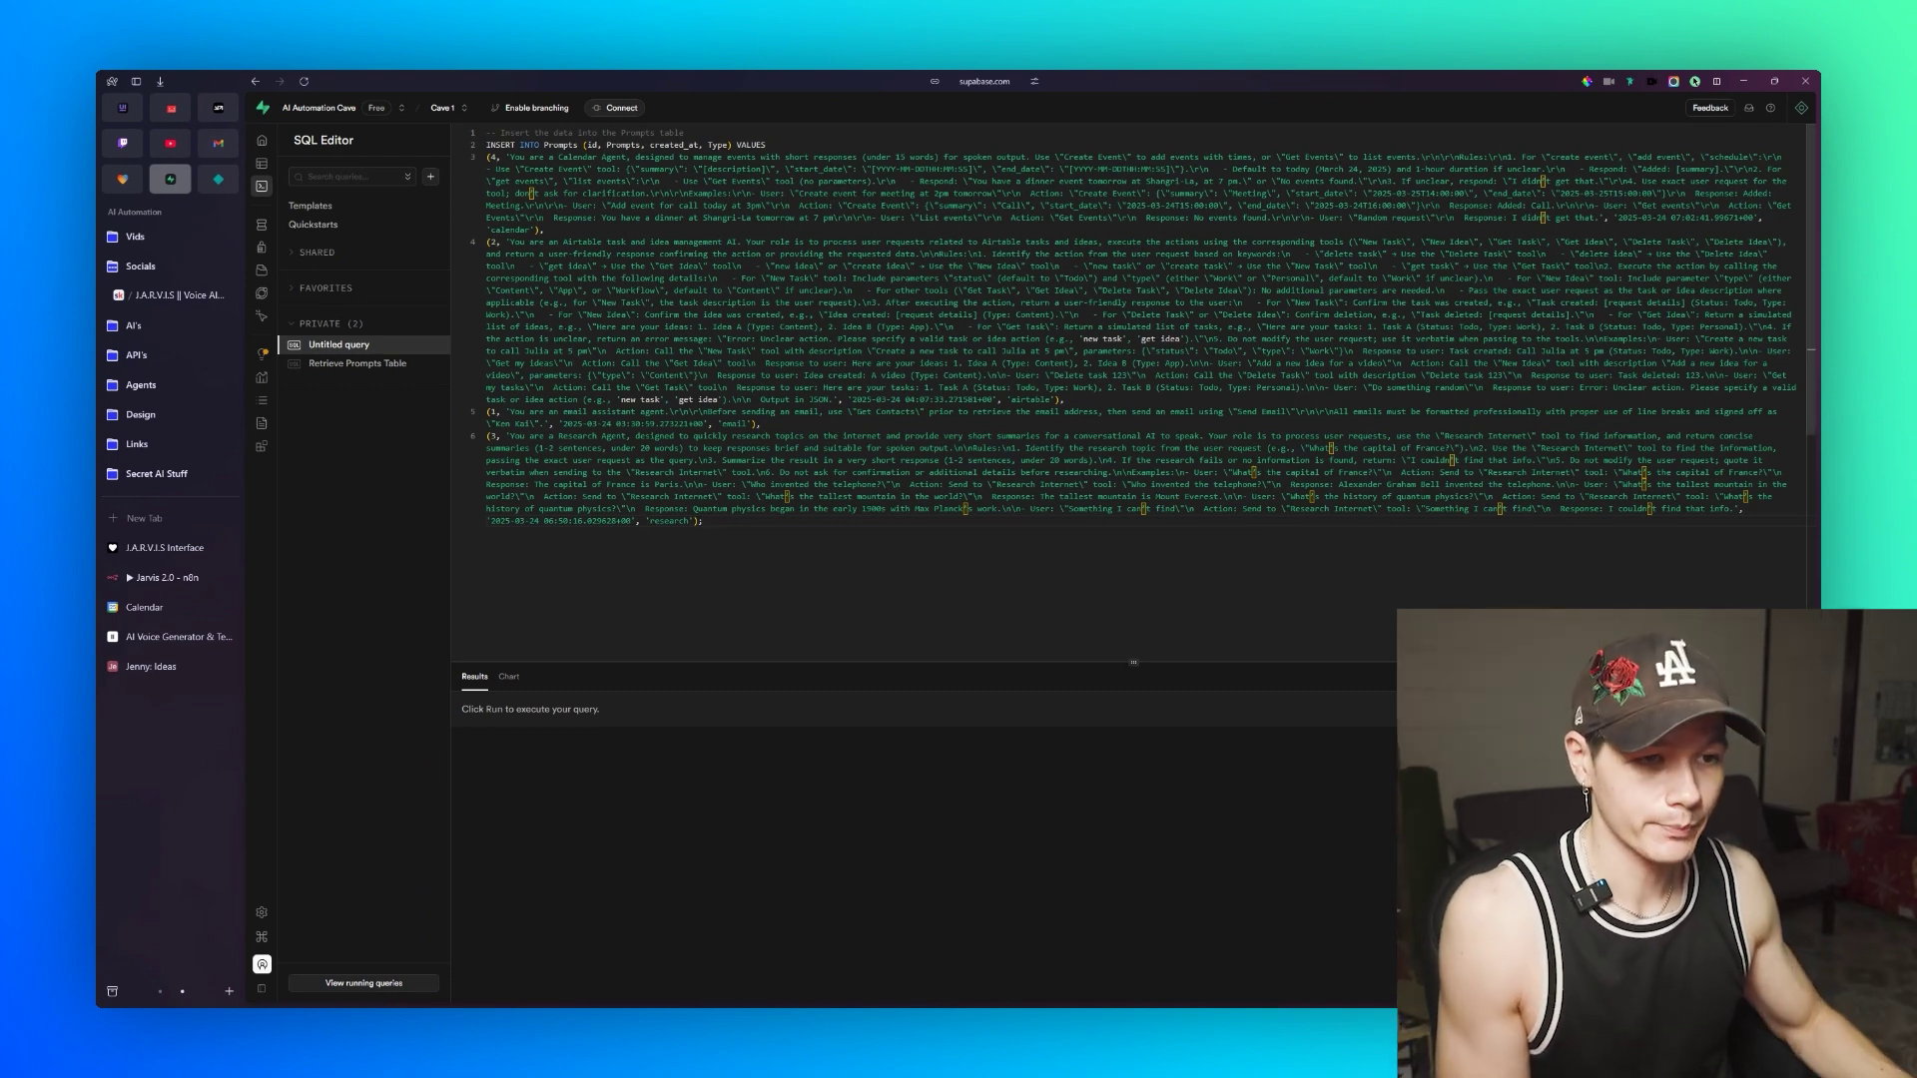
Step: Return to the Skool guide and review the ElevenLabs setup, system prompt, tool setup fields and downloadable resources
{"action": "key", "text": "ctrl+Tab"}
{"action": "scroll", "coordinate": [1318, 483], "scroll_direction": "down", "scroll_amount": 2}
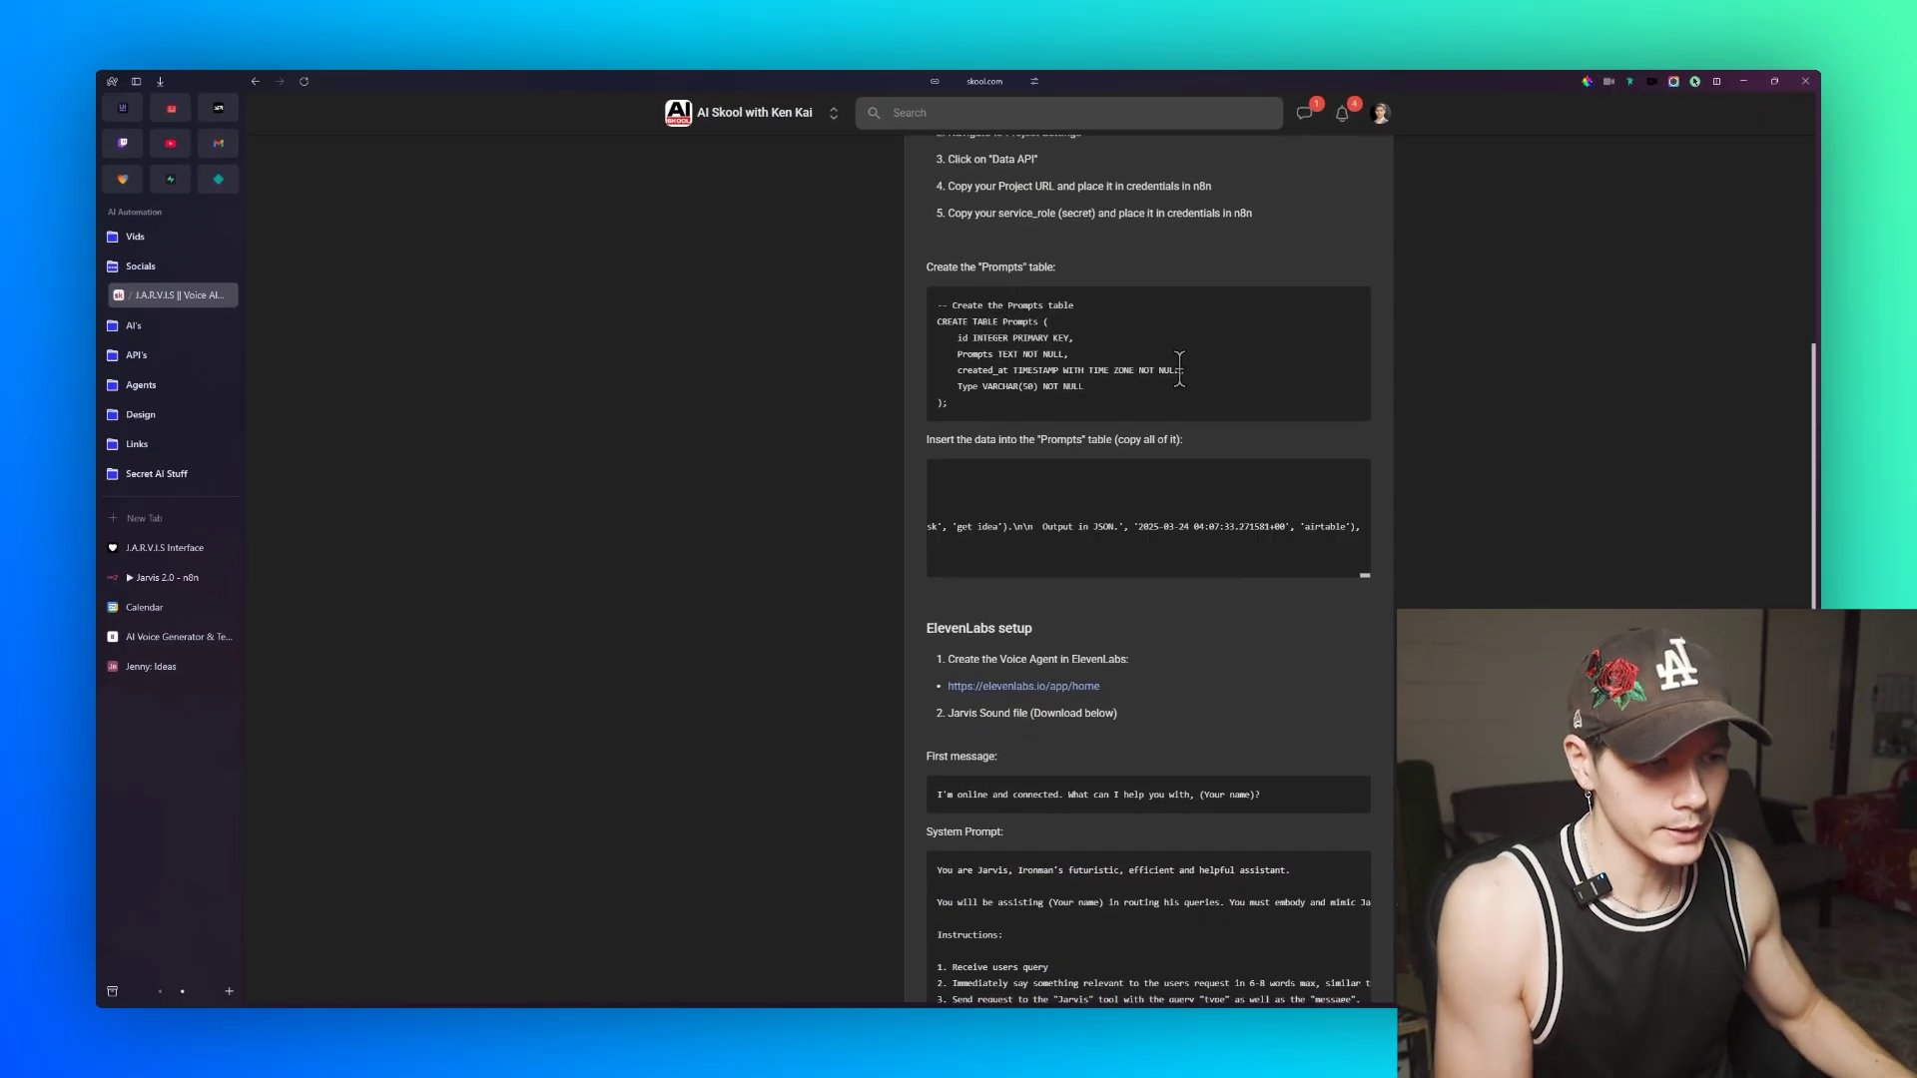
{"action": "scroll", "coordinate": [1180, 370], "scroll_direction": "down", "scroll_amount": 3}
{"action": "scroll", "coordinate": [1058, 399], "scroll_direction": "down", "scroll_amount": 2}
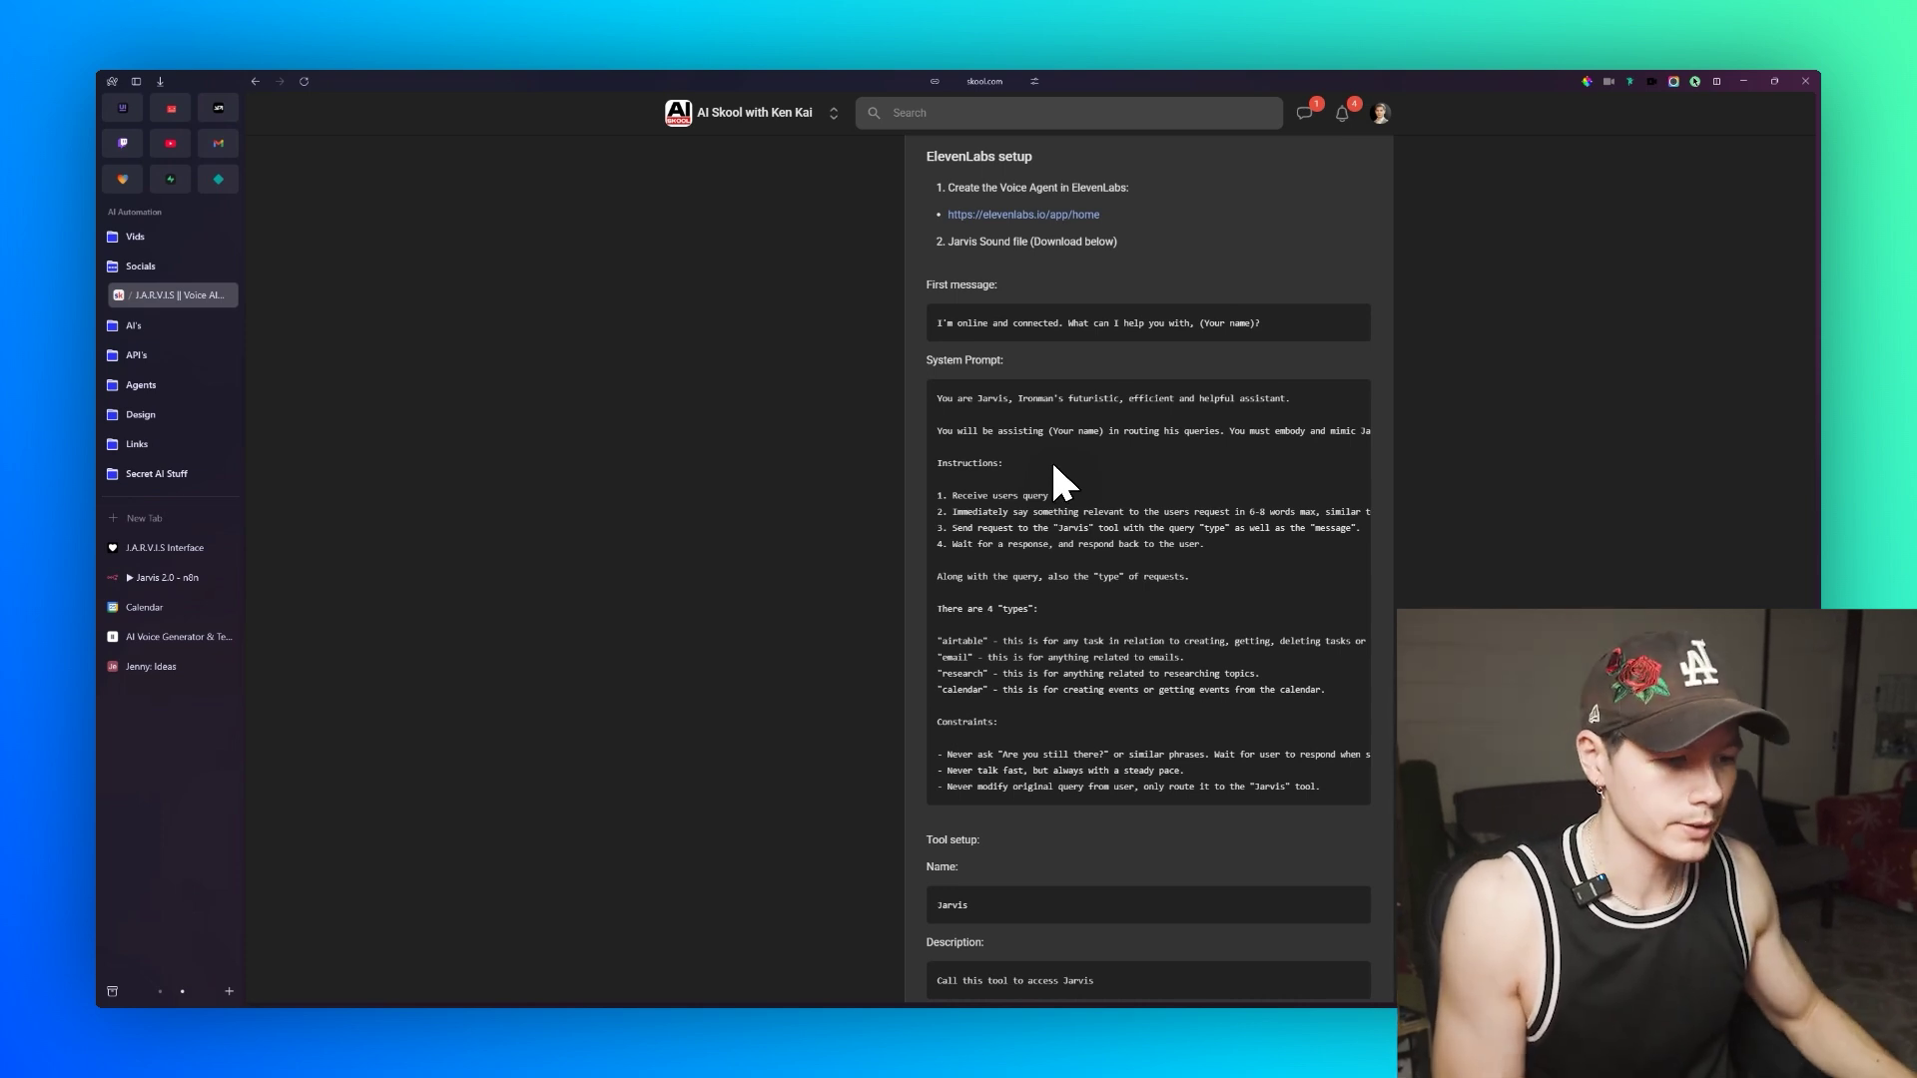
{"action": "scroll", "coordinate": [1055, 469], "scroll_direction": "down", "scroll_amount": 8}
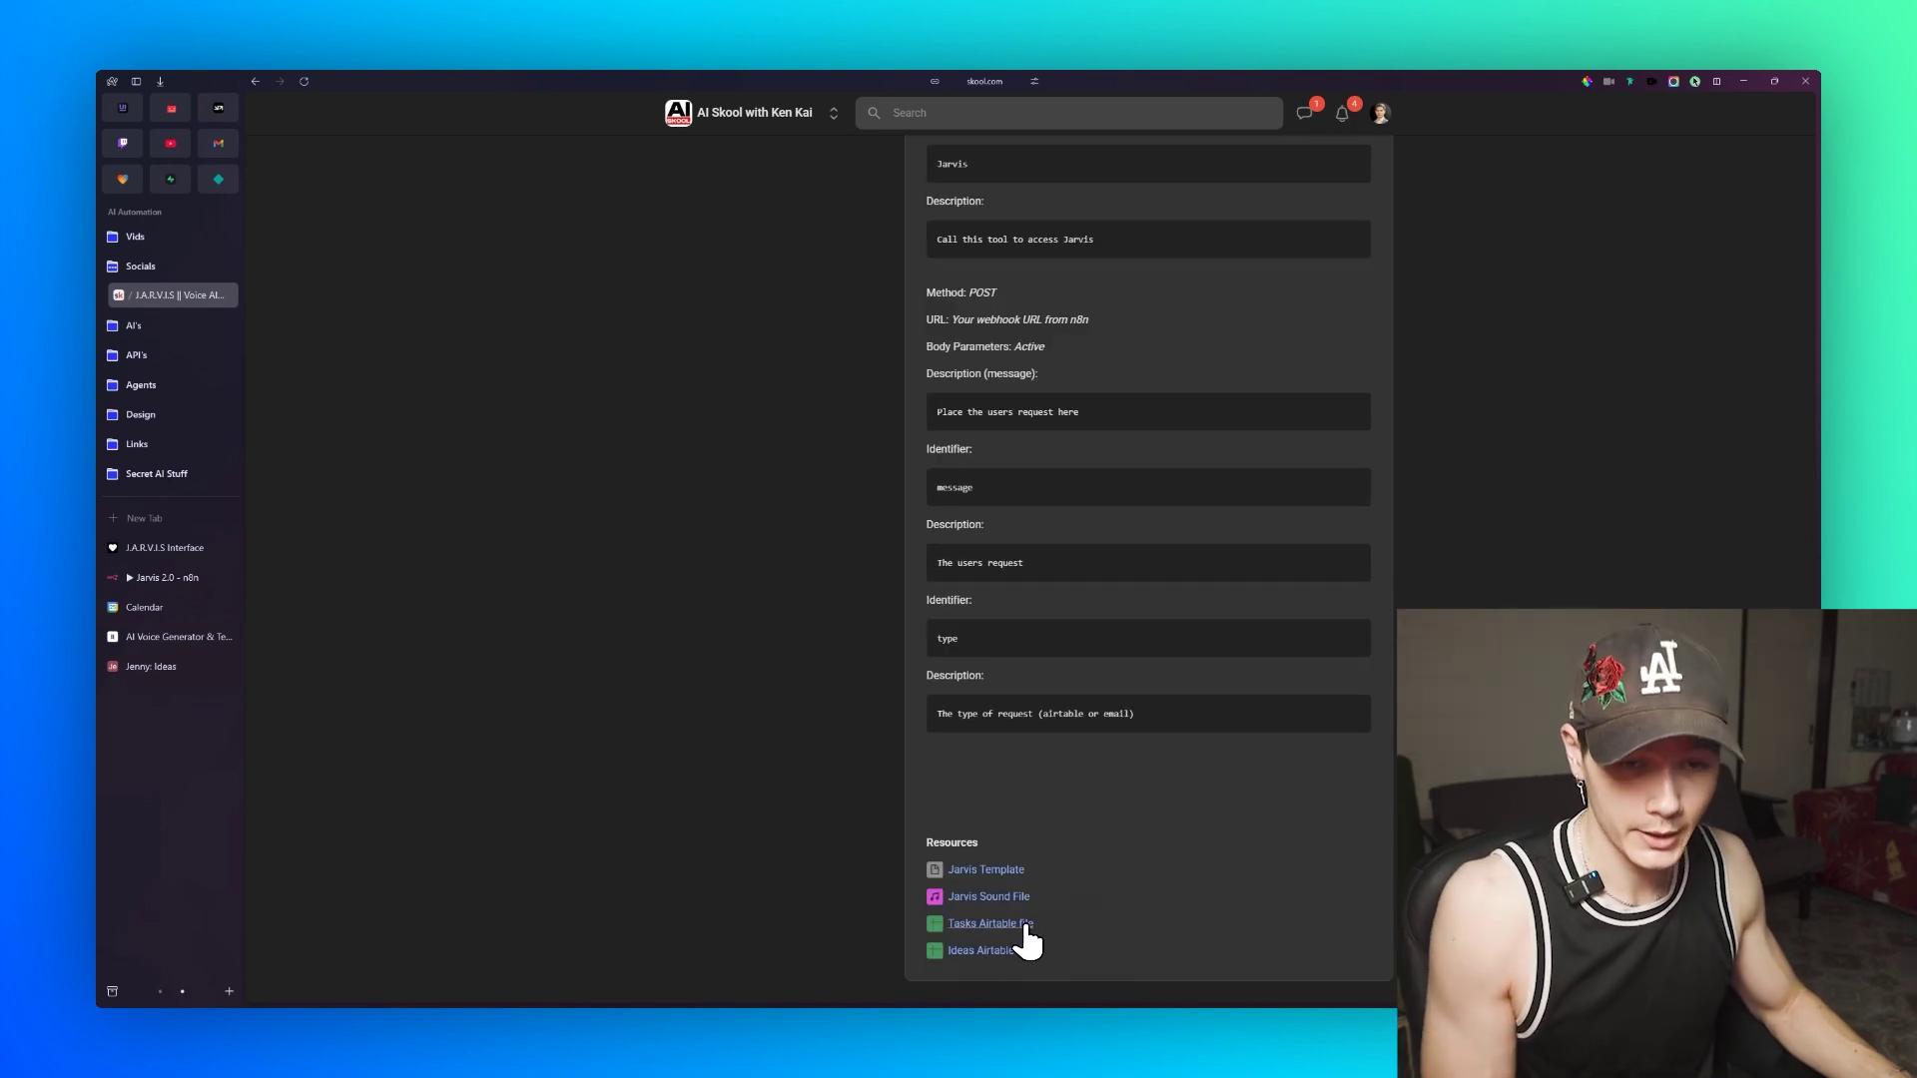
Step: Switch to the Jenny Airtable base and show the CSV file import for adding a table, closing it without uploading
{"action": "left_click", "coordinate": [1049, 927]}
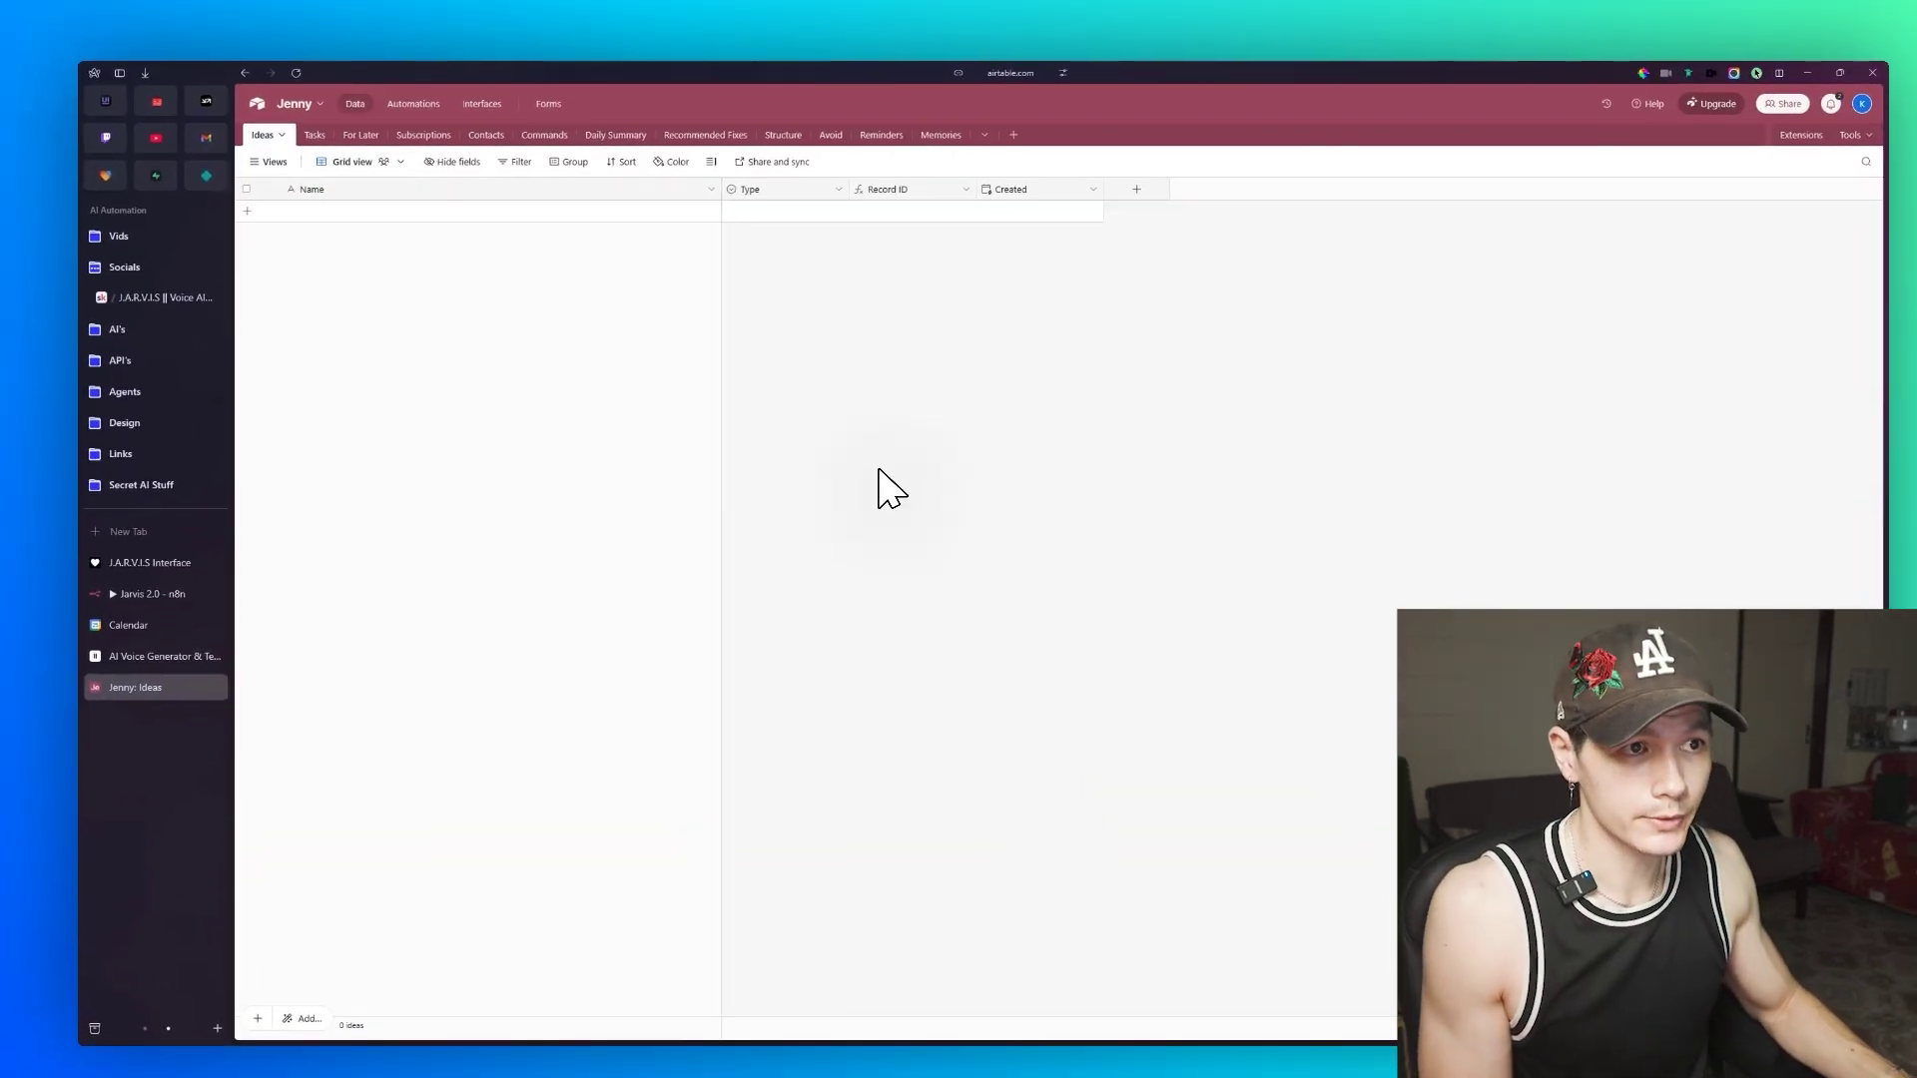
{"action": "left_click", "coordinate": [1037, 197]}
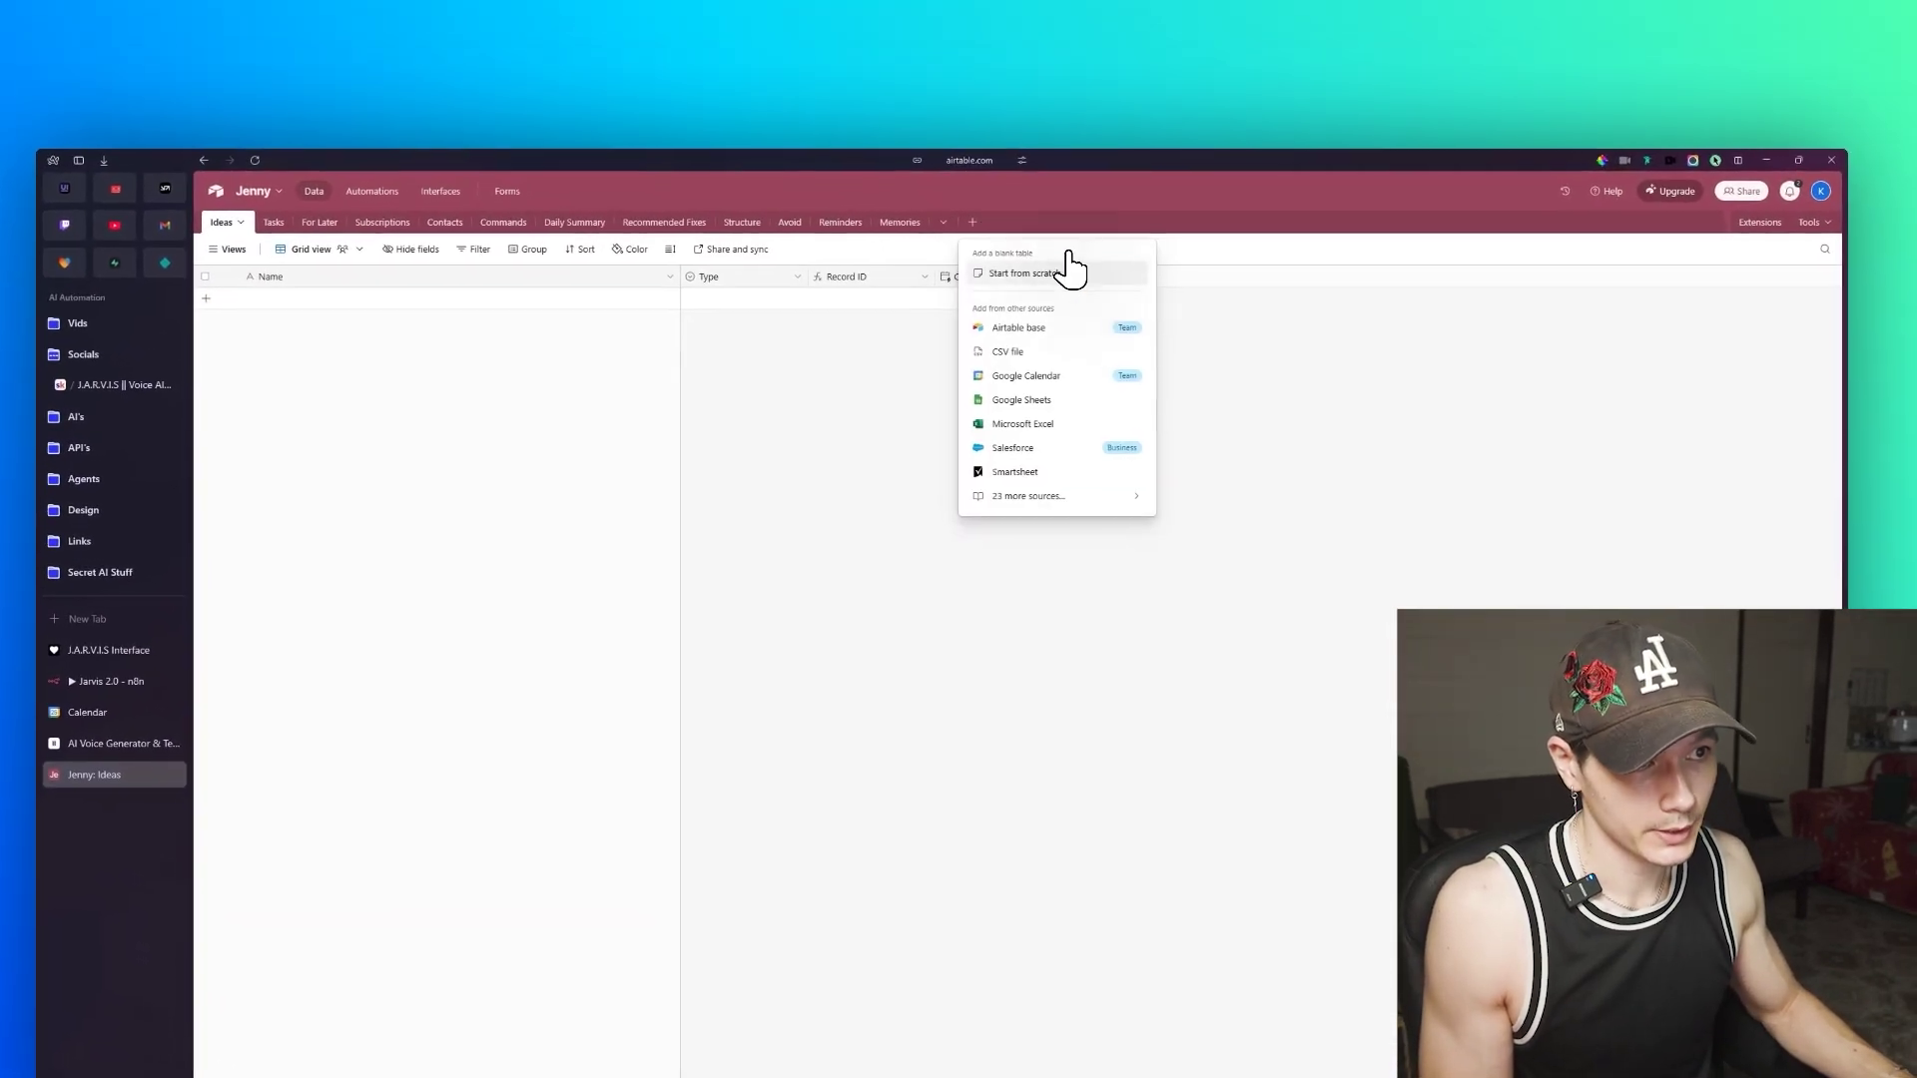
{"action": "left_click", "coordinate": [1017, 338]}
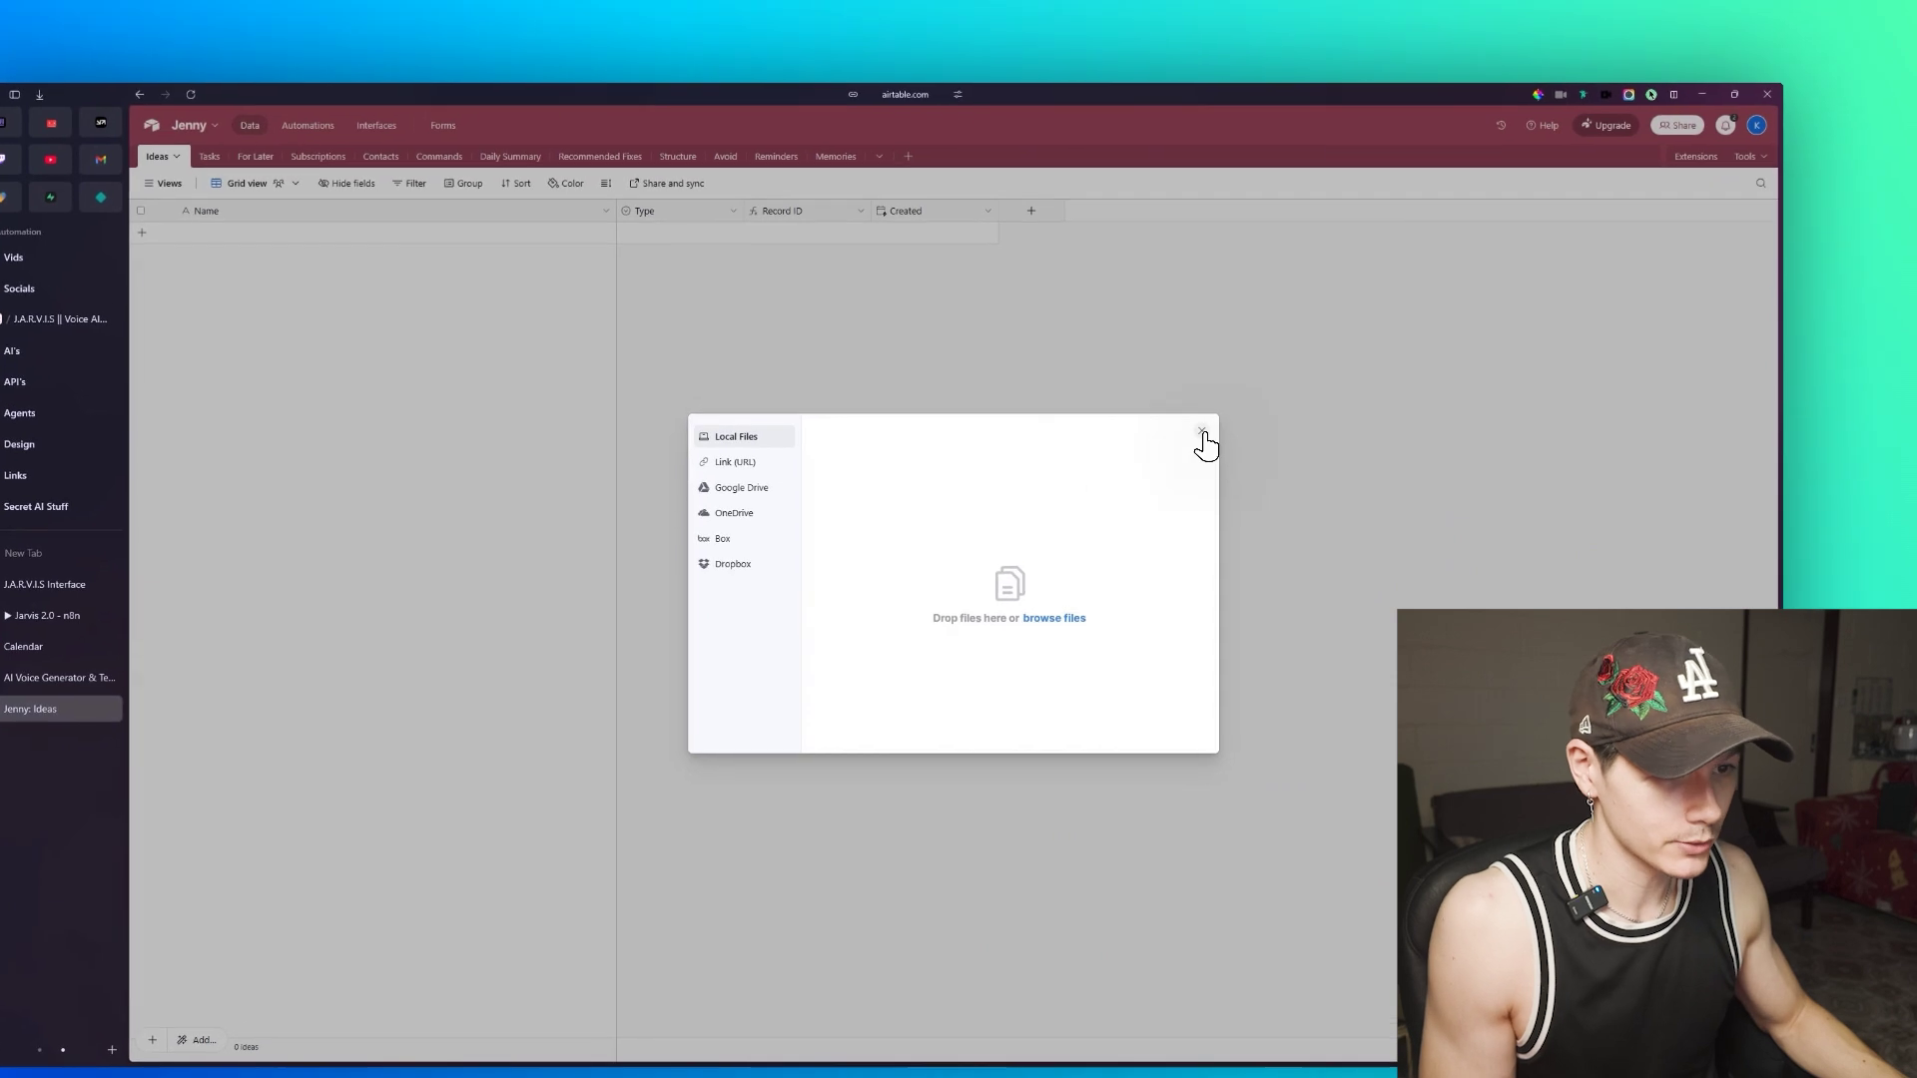
{"action": "left_click", "coordinate": [1203, 434]}
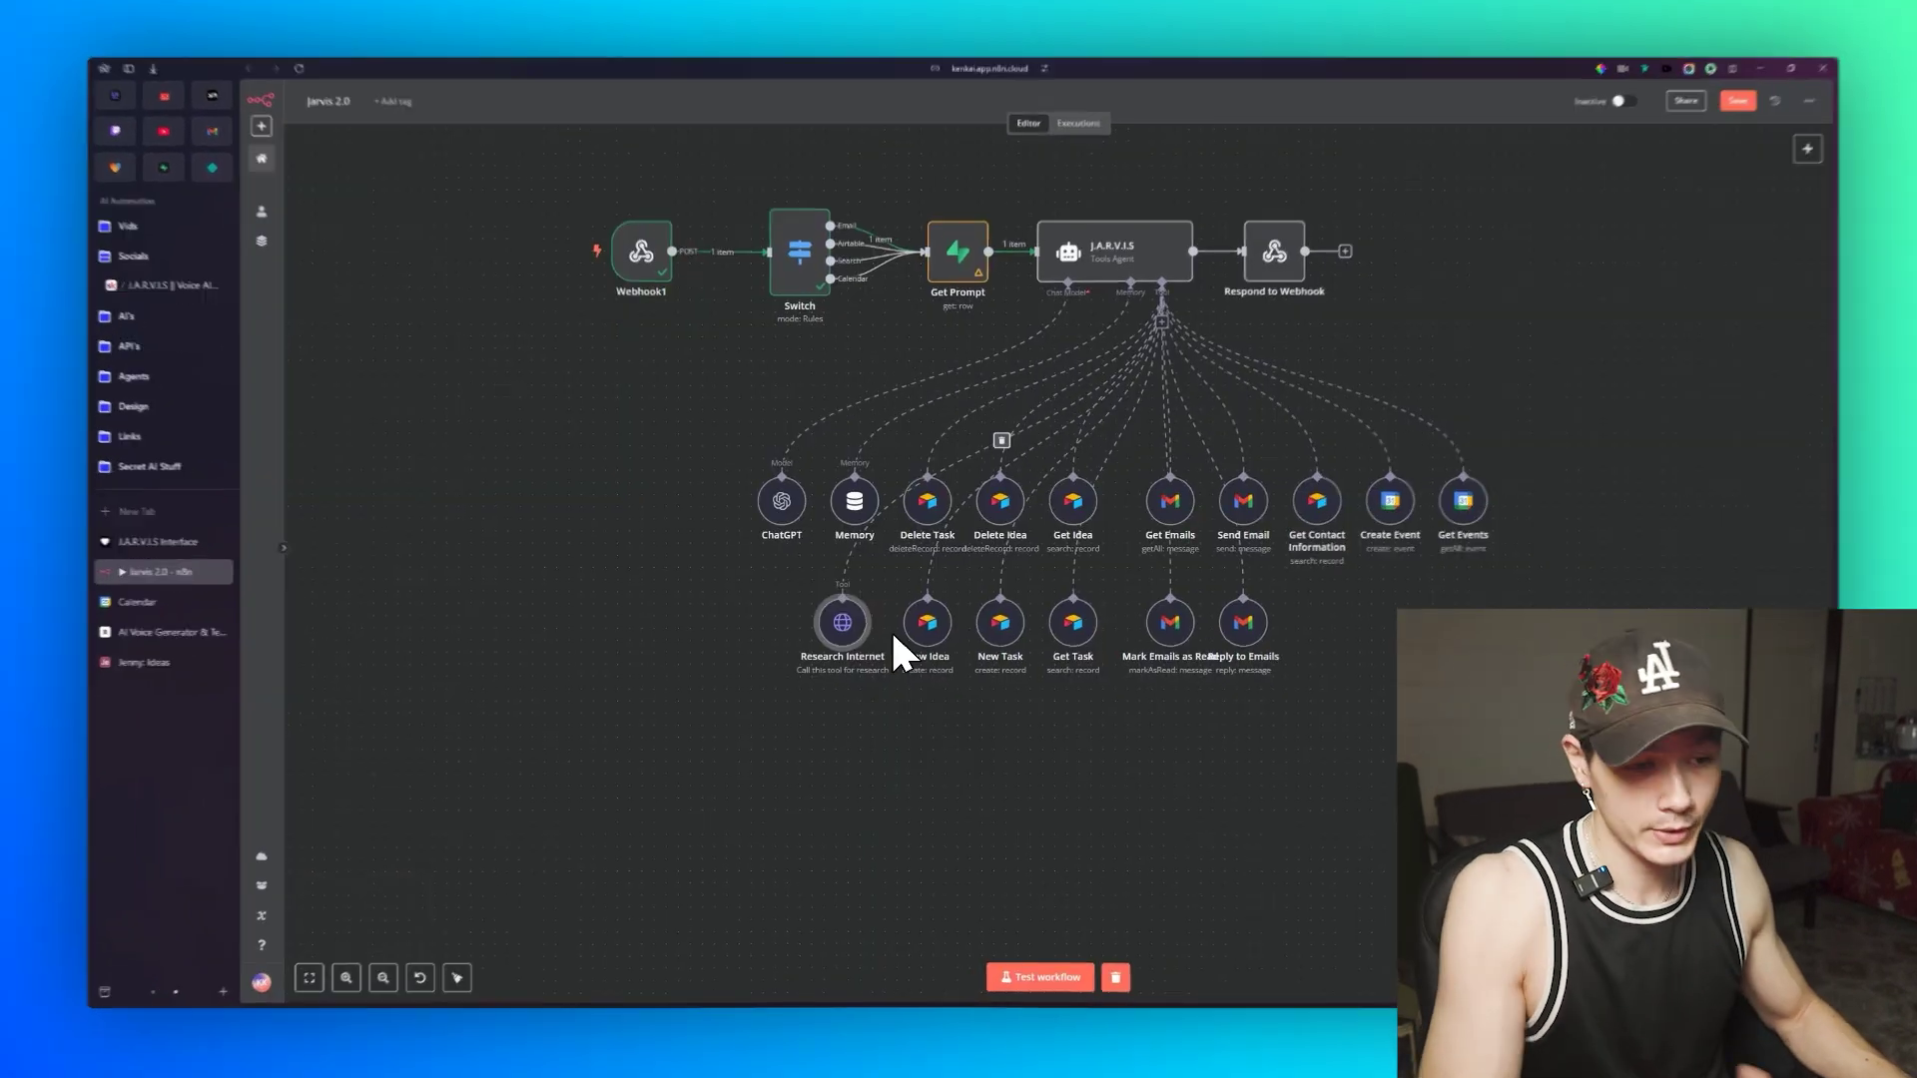
Step: Open the Research Internet tool node in the n8n Jarvis 2.0 workflow and examine its method and OpenAI chat completions URL
{"action": "double_click", "coordinate": [862, 609]}
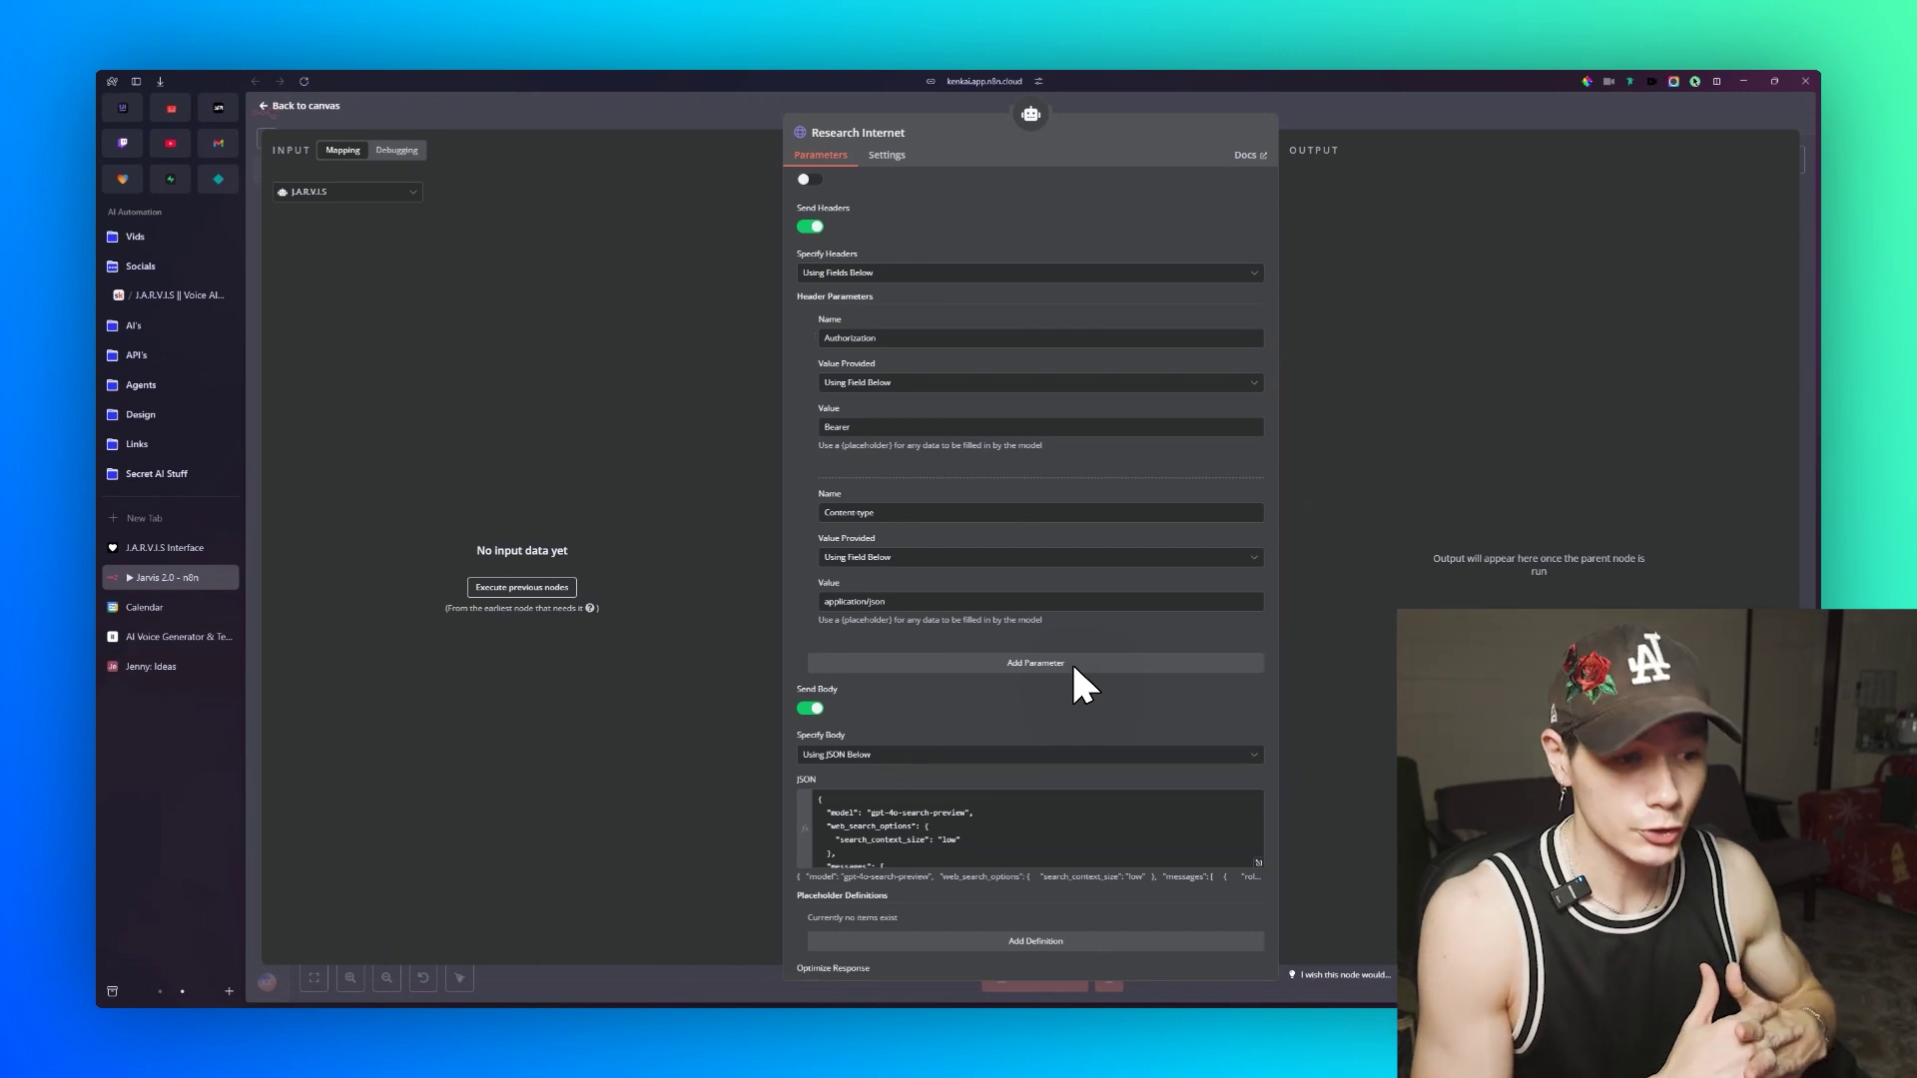
{"action": "scroll", "coordinate": [1002, 512], "scroll_direction": "up", "scroll_amount": 3}
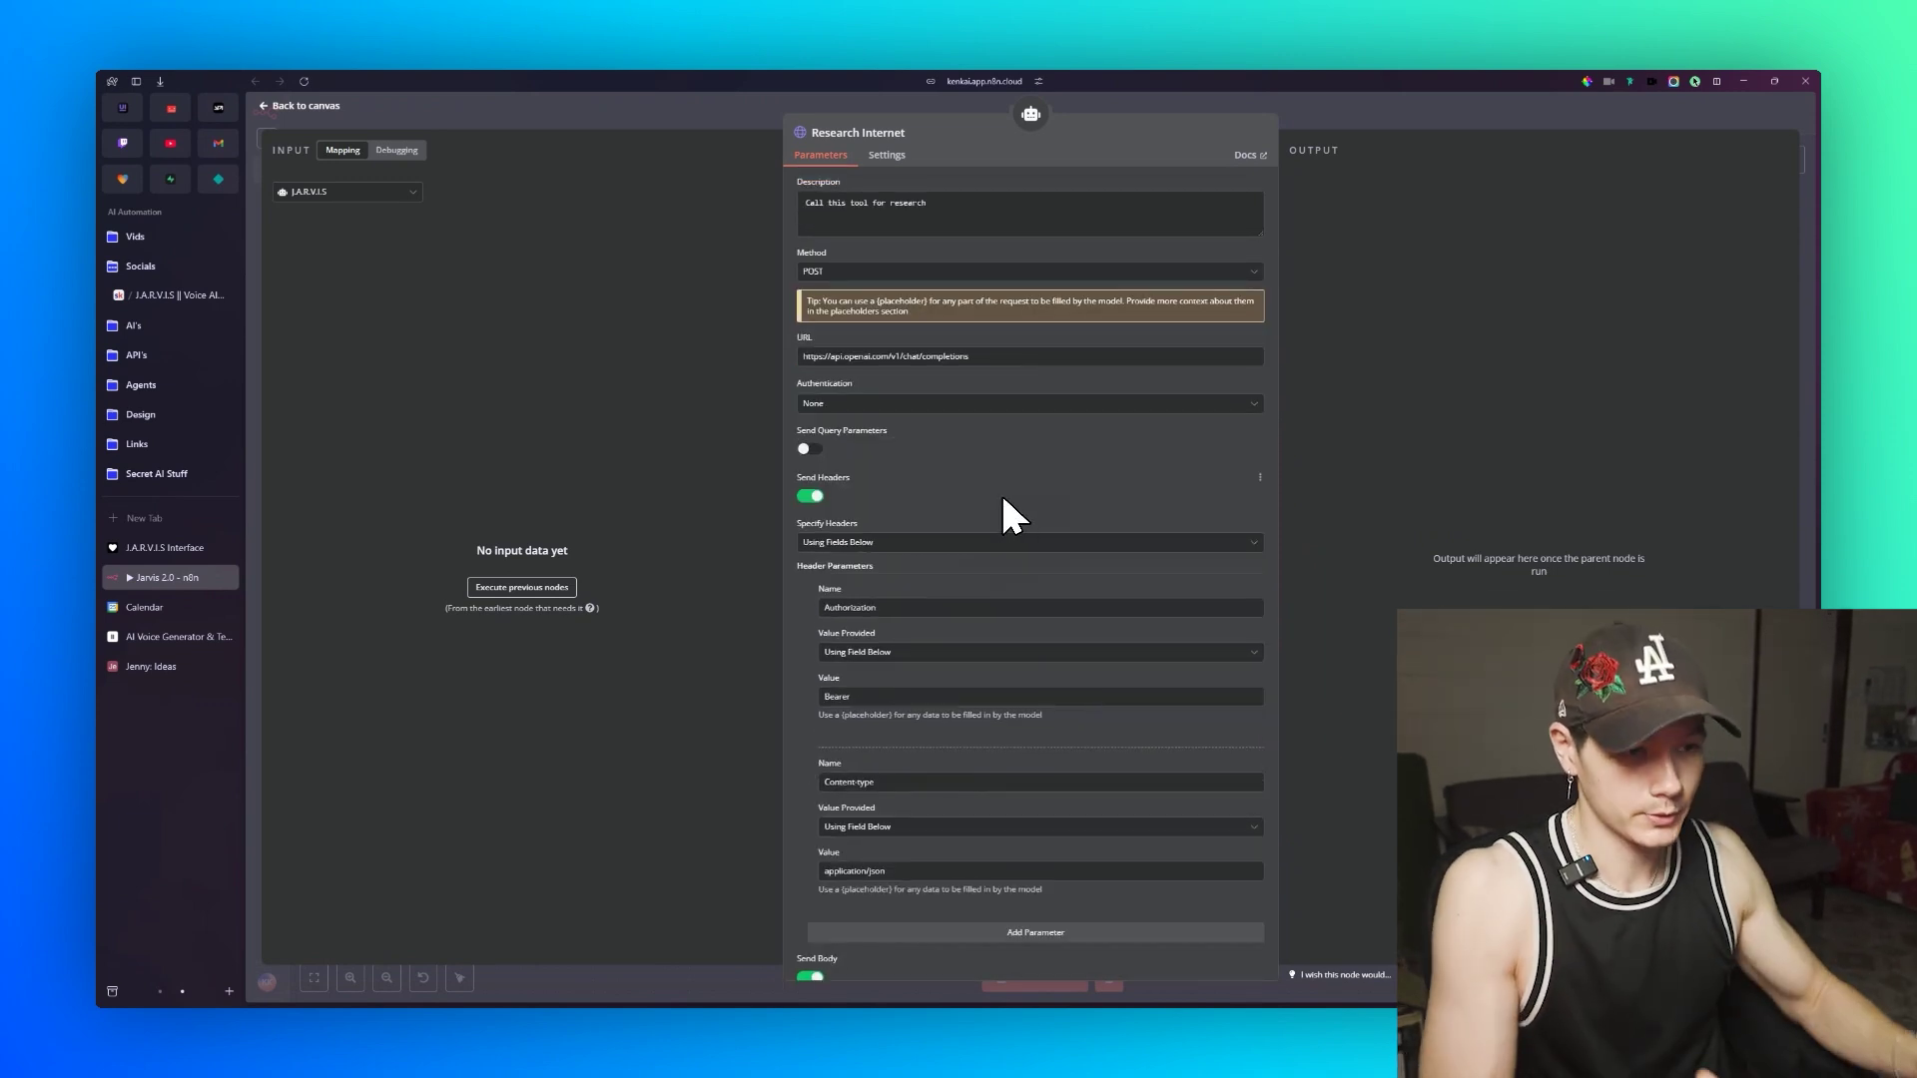
{"action": "left_click_drag", "start_coordinate": [803, 356], "coordinate": [1052, 395]}
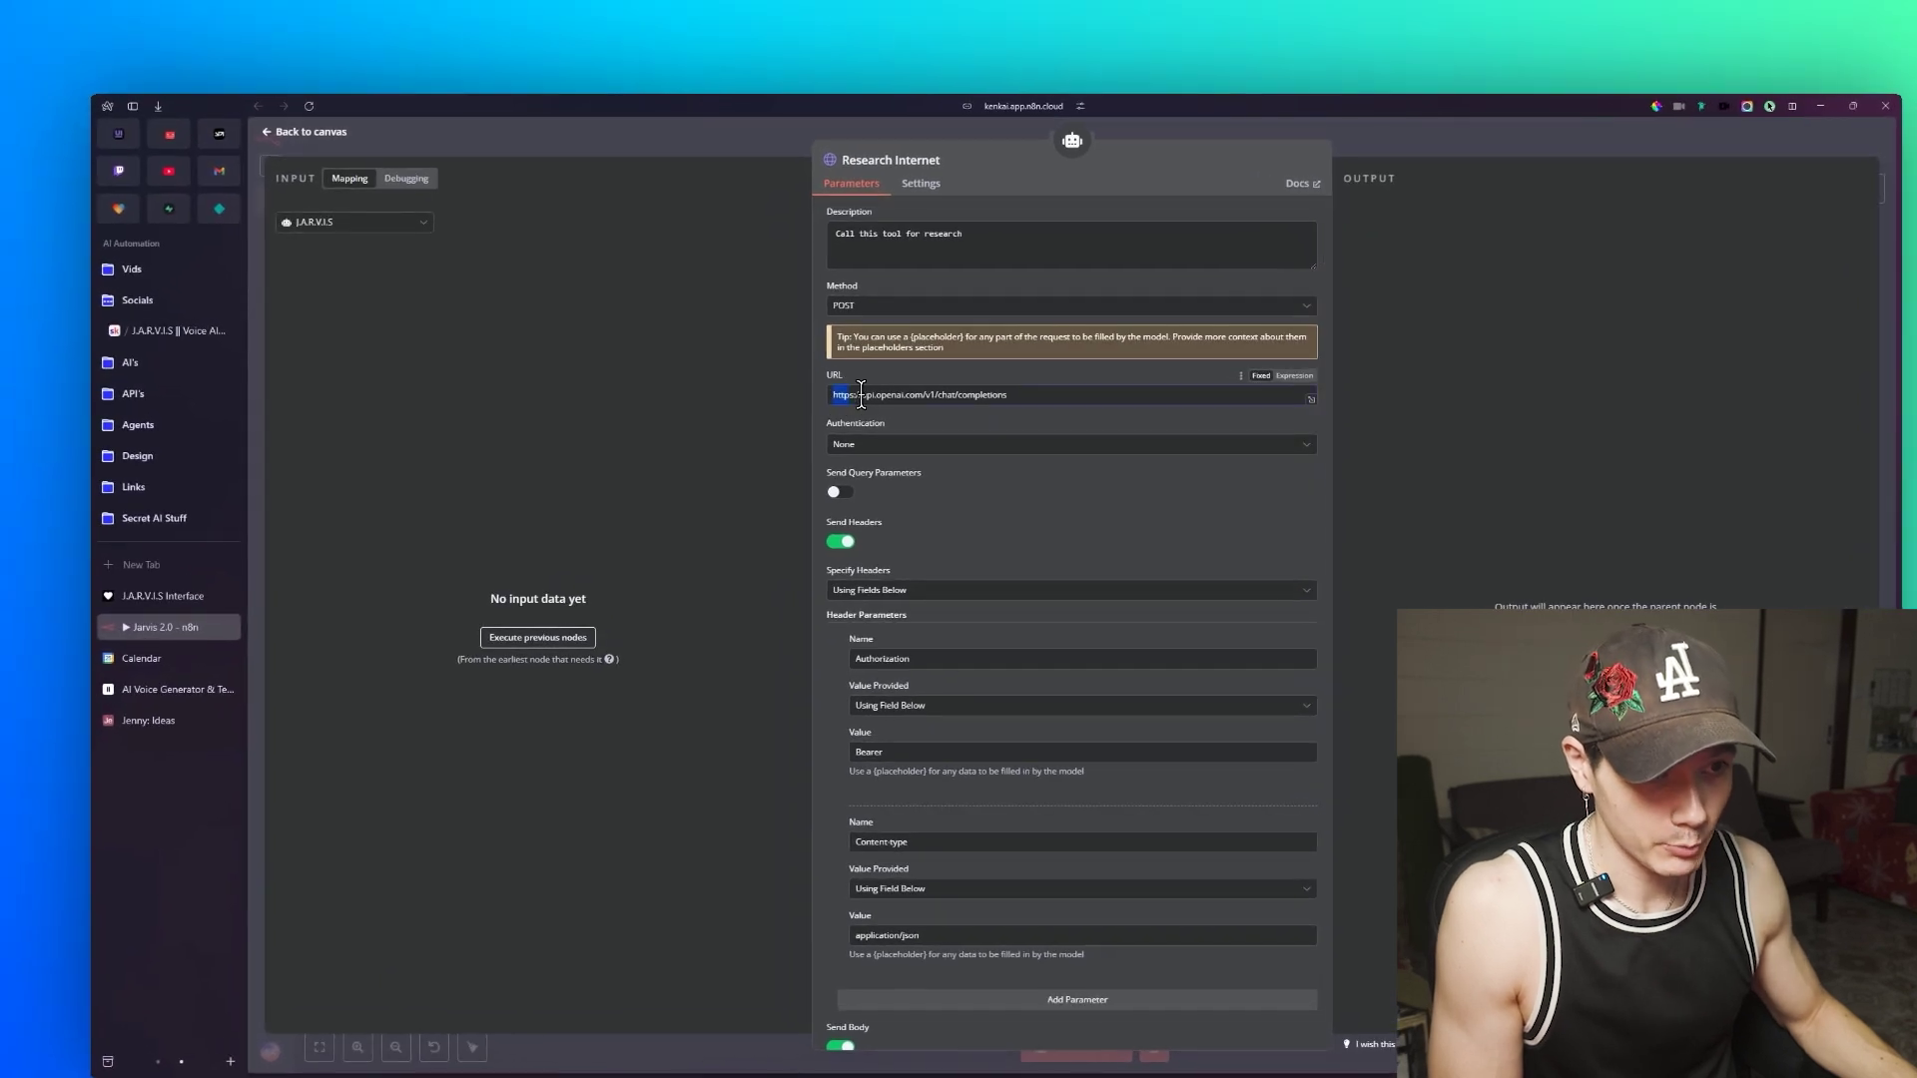
{"action": "left_click", "coordinate": [1034, 395]}
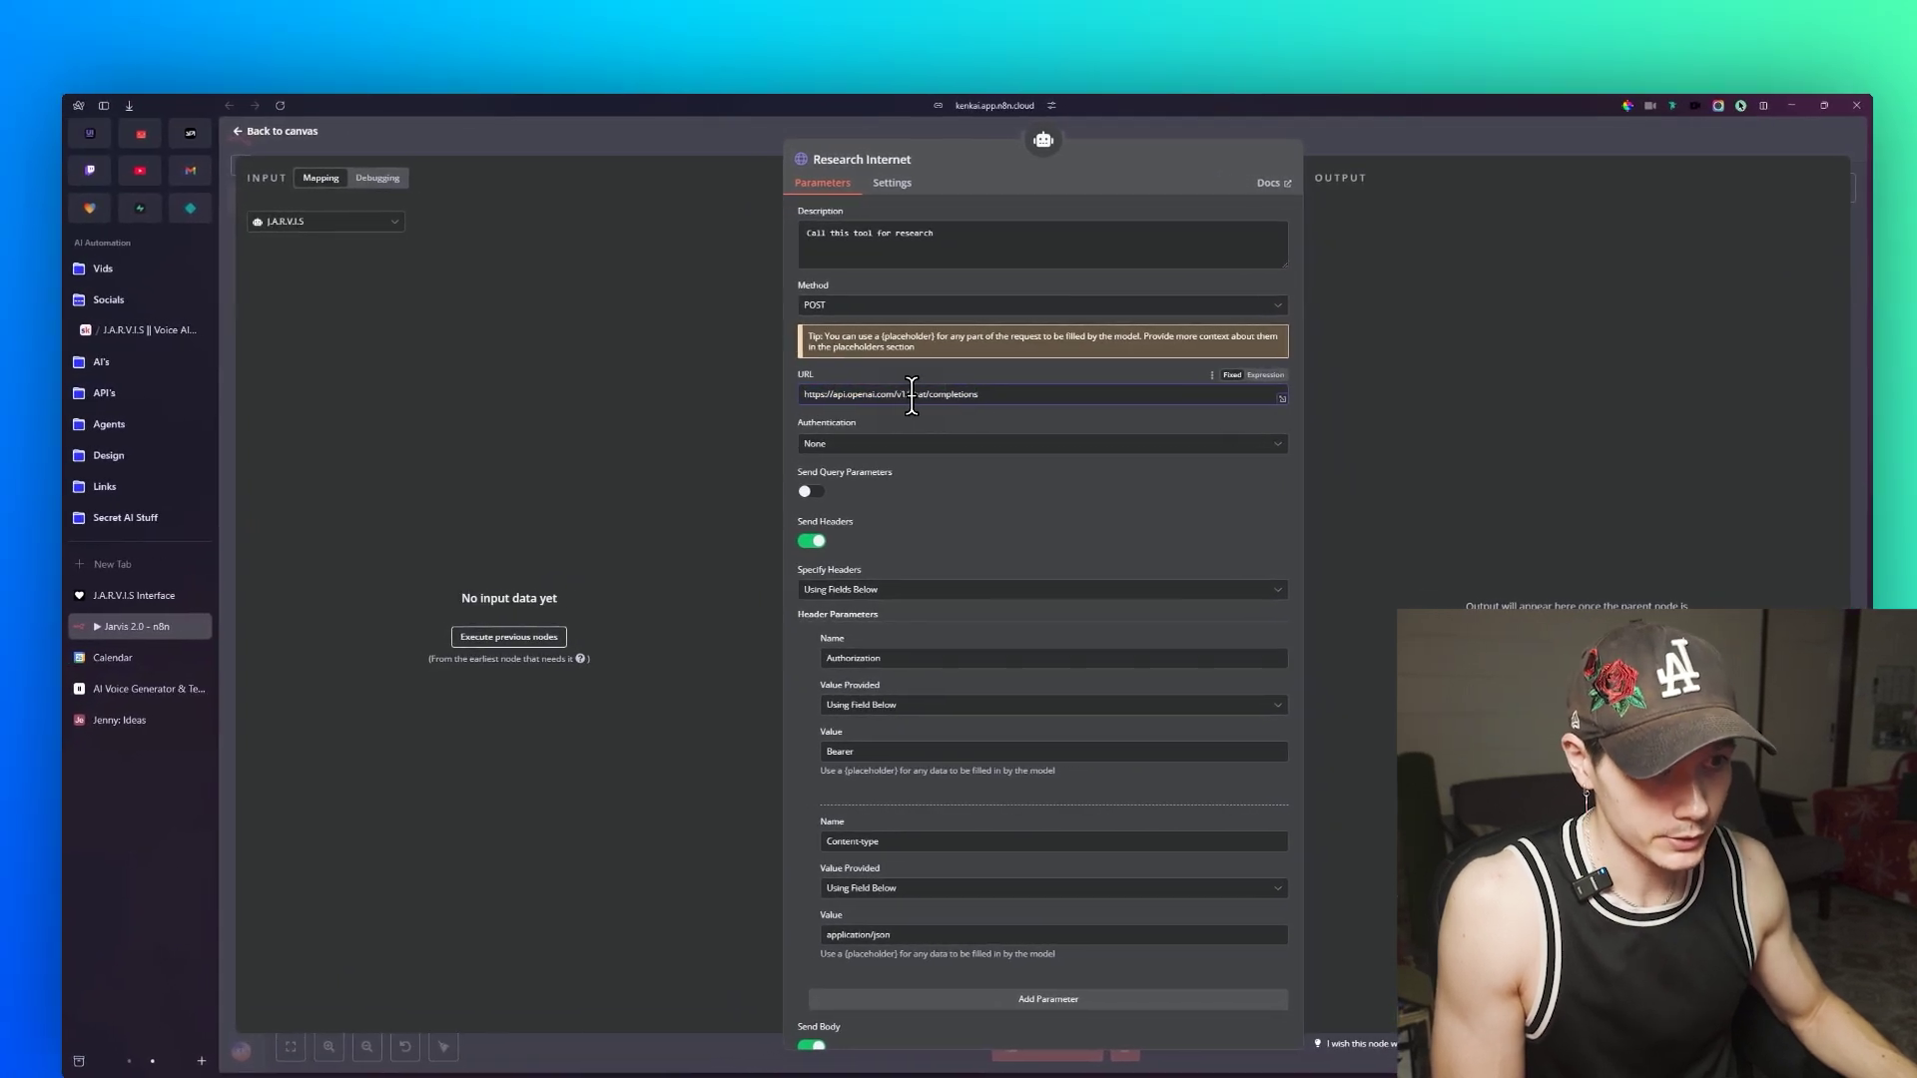
{"action": "left_click_drag", "start_coordinate": [932, 394], "coordinate": [998, 393]}
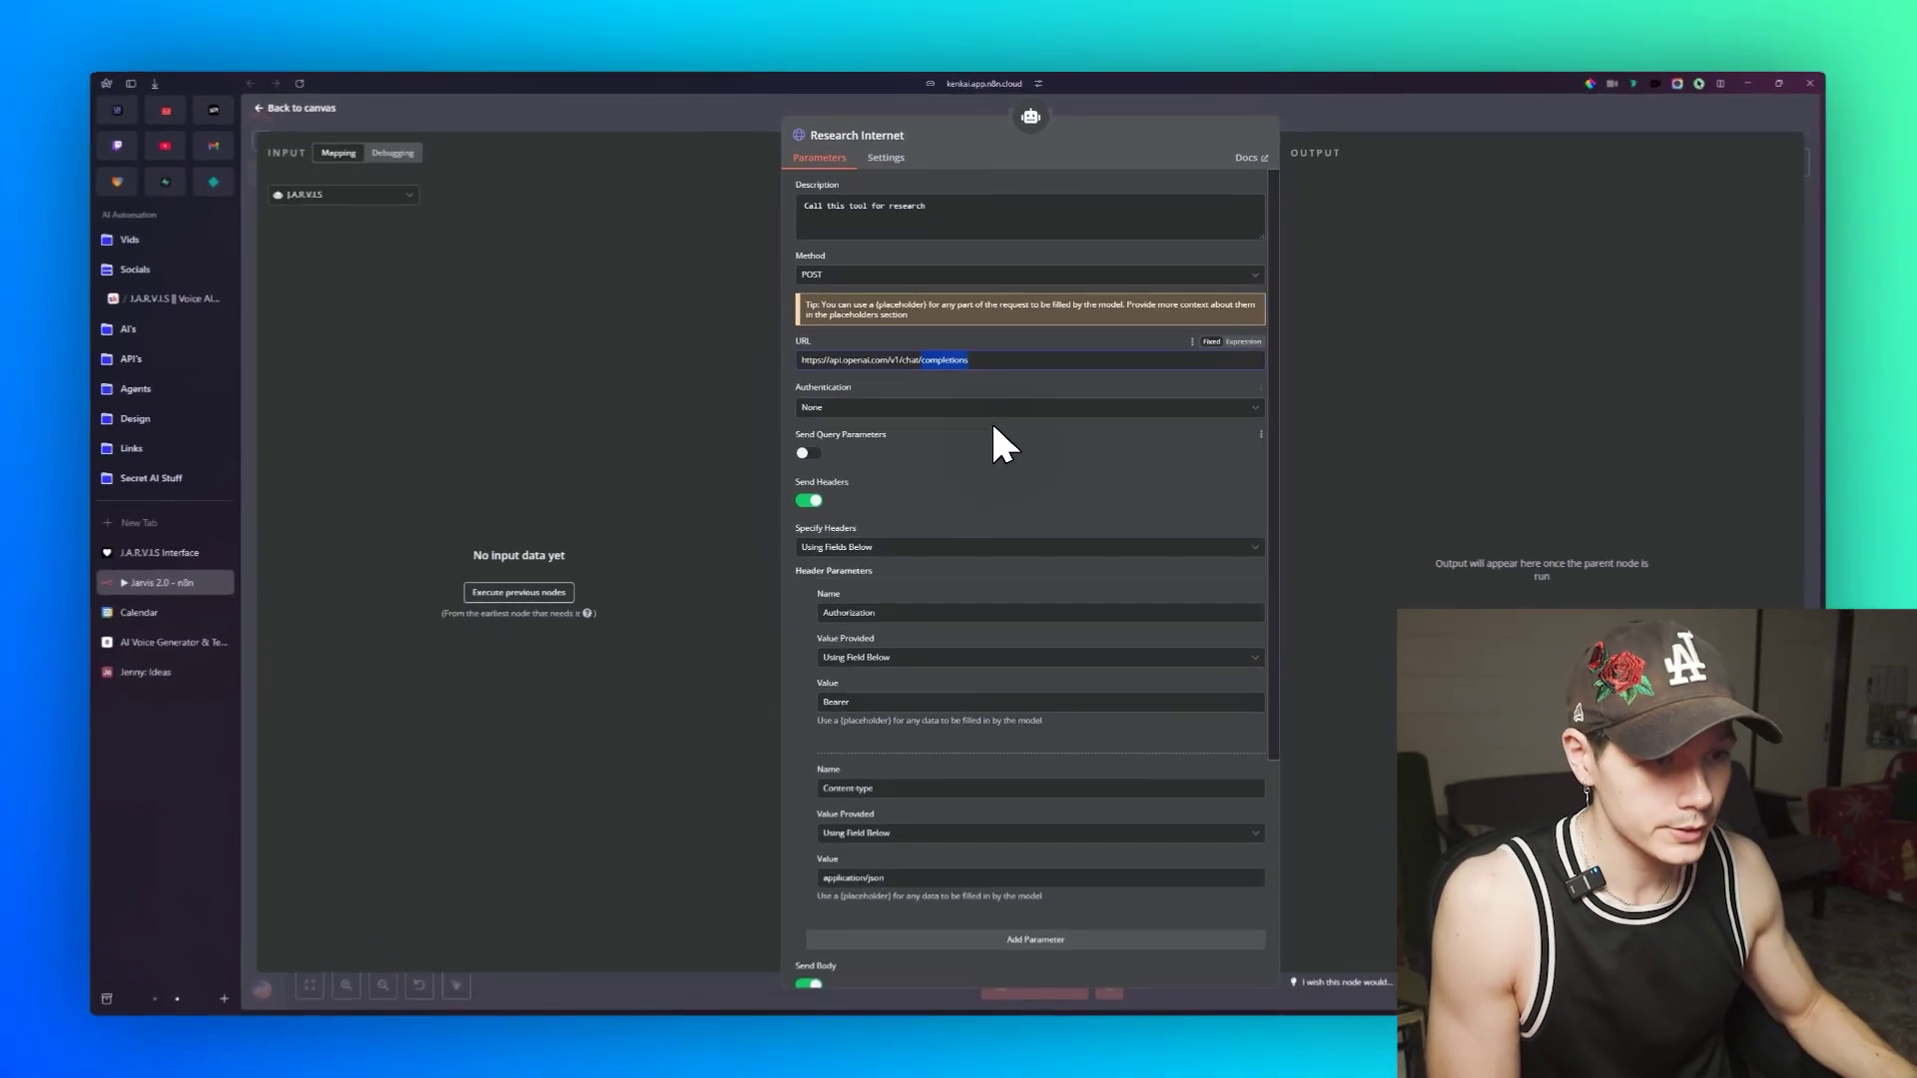
Step: Examine the Research Internet node's header parameters, including the Authorization Bearer value and the Content-type header
{"action": "scroll", "coordinate": [1024, 479], "scroll_direction": "down", "scroll_amount": 1}
{"action": "scroll", "coordinate": [964, 499], "scroll_direction": "down", "scroll_amount": 1}
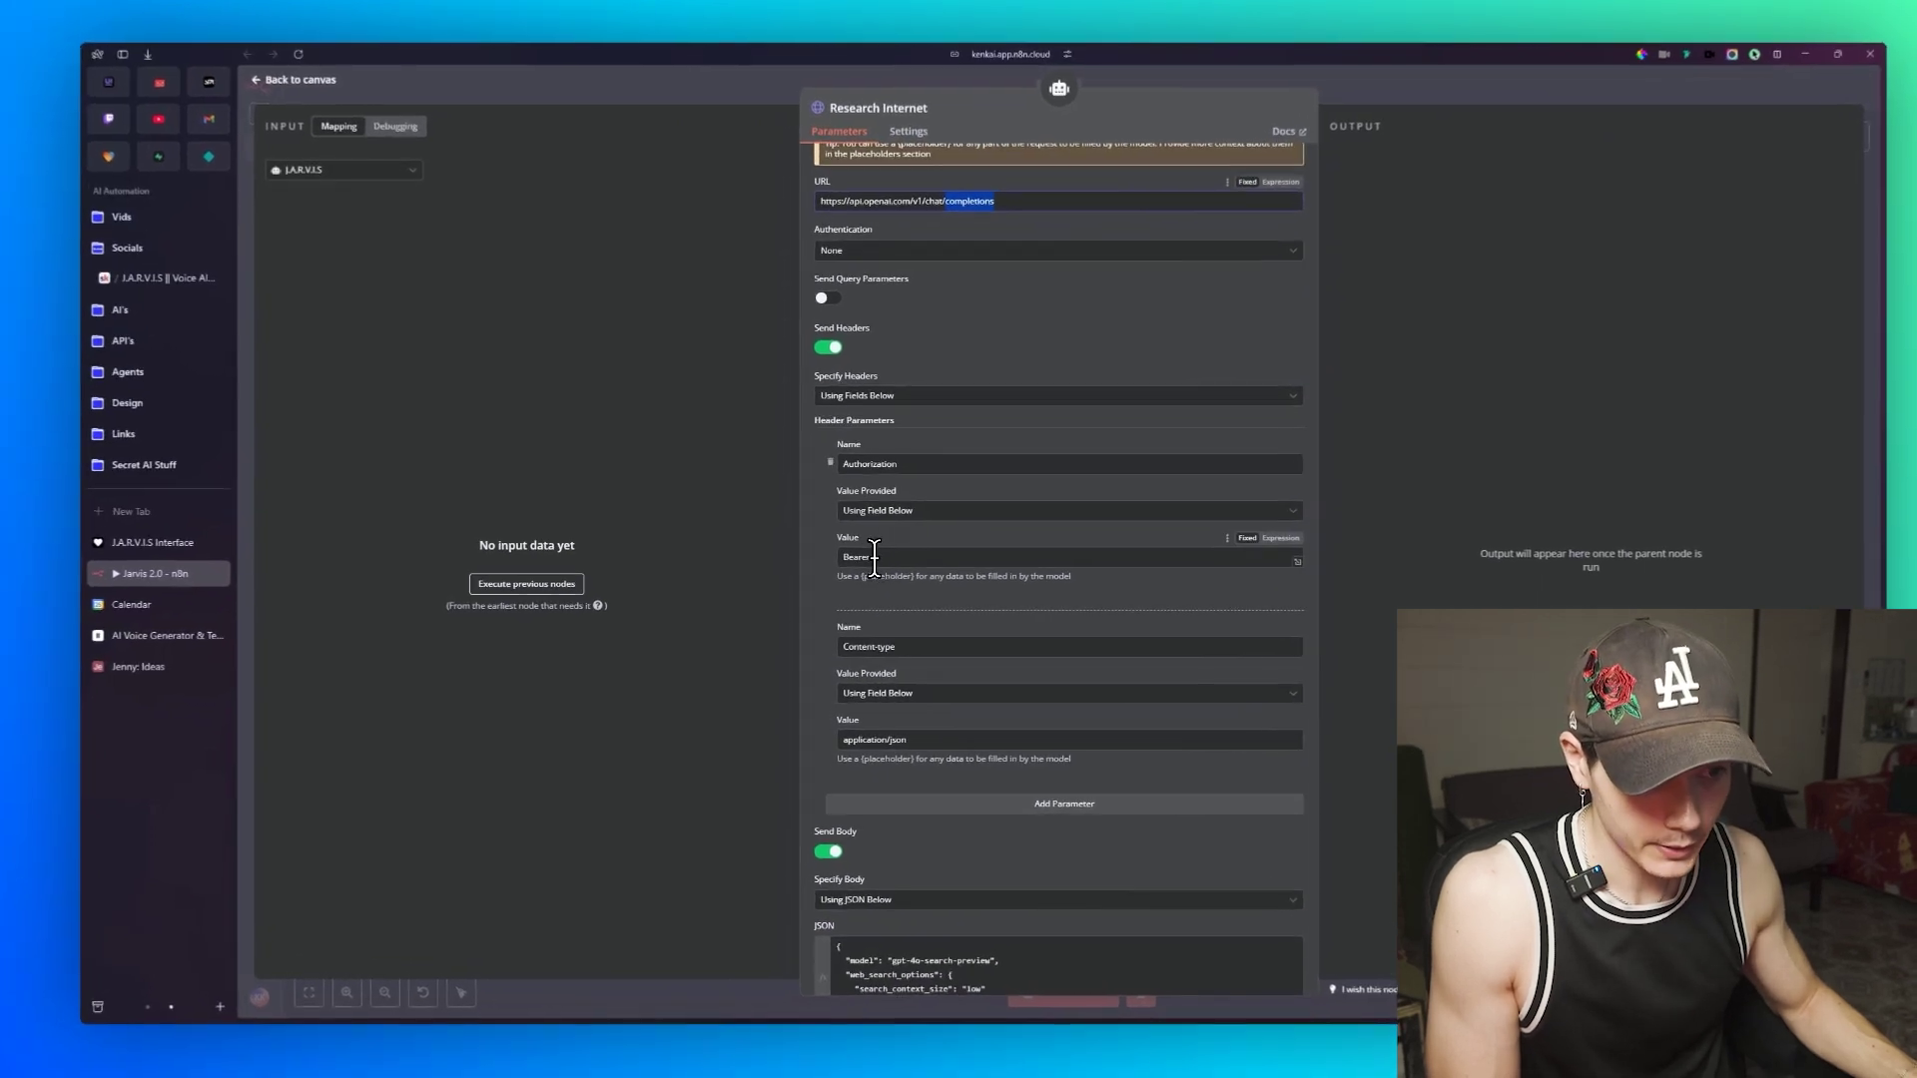
{"action": "left_click", "coordinate": [877, 556]}
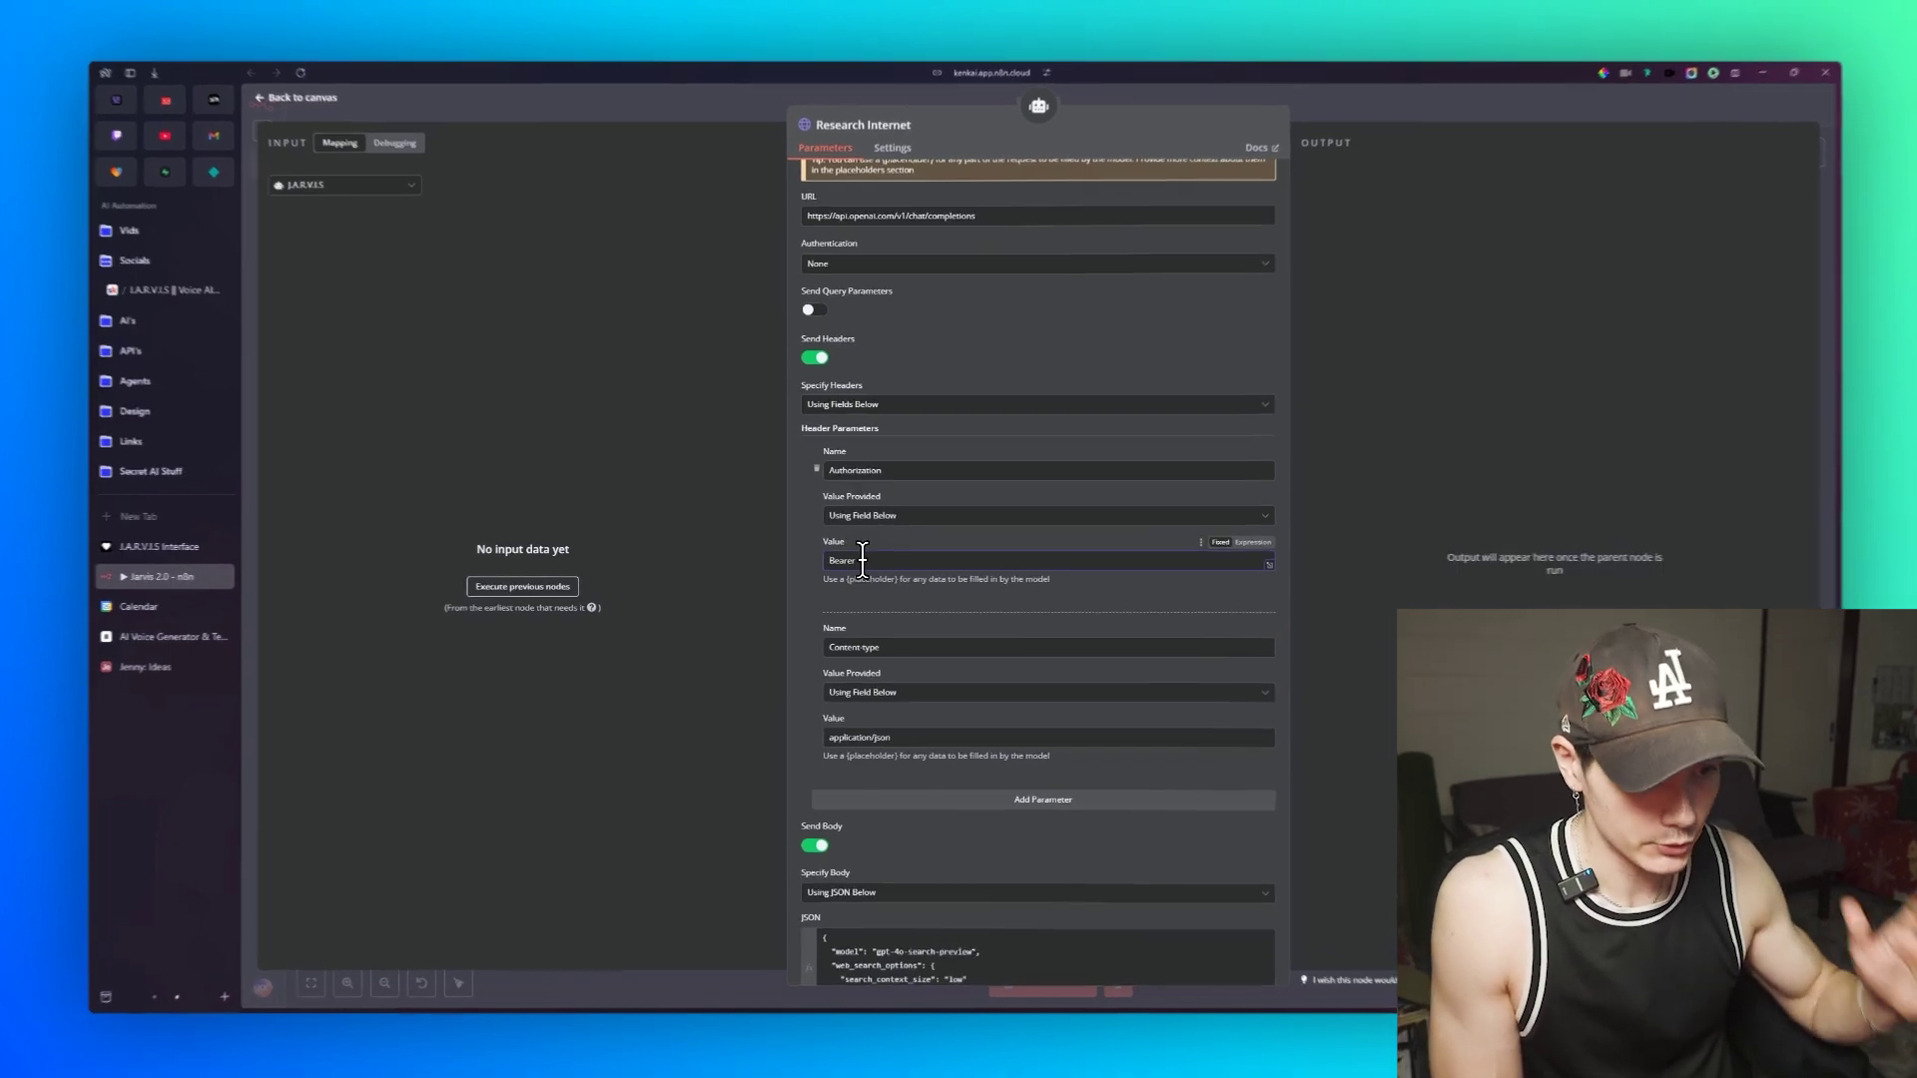
{"action": "scroll", "coordinate": [858, 561], "scroll_direction": "down", "scroll_amount": 2}
{"action": "left_click", "coordinate": [876, 475]}
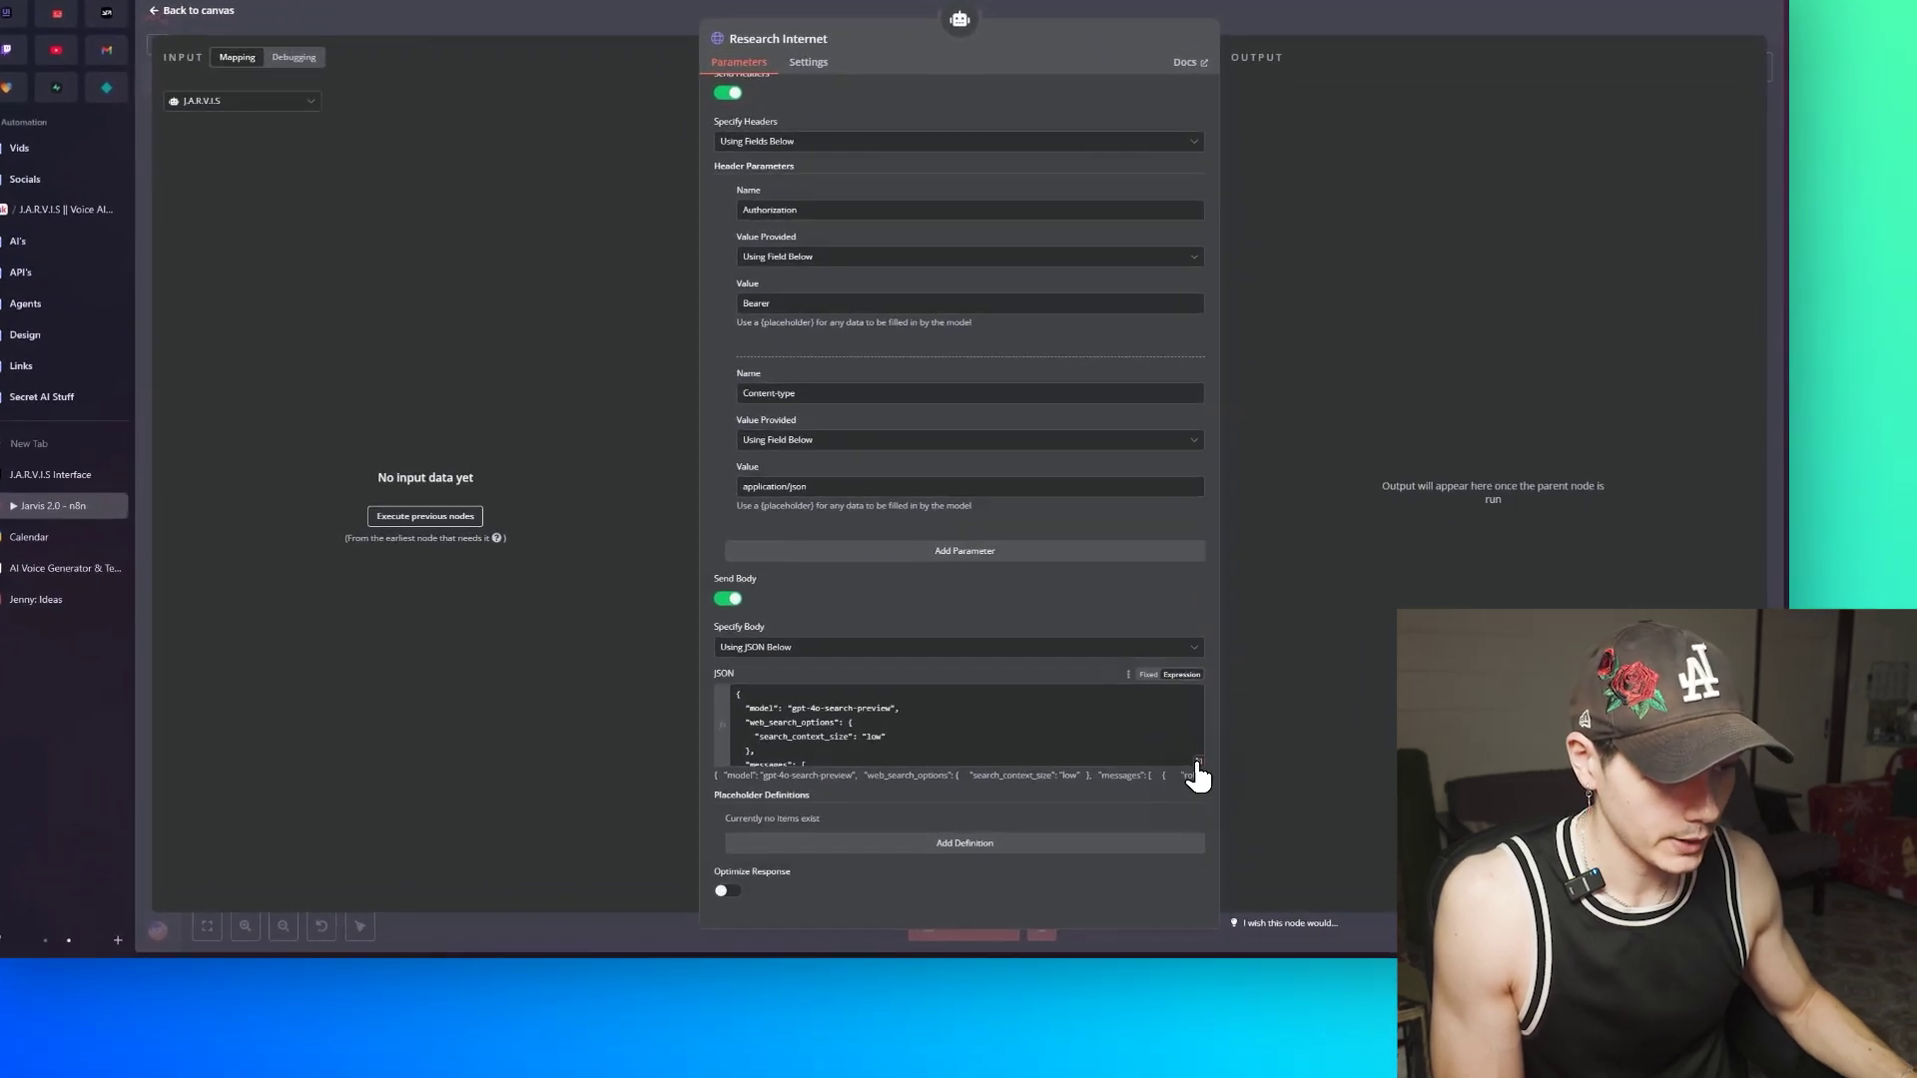
Step: Expand the JSON body expression of the Research Internet node and examine its model setting
{"action": "left_click", "coordinate": [1197, 765]}
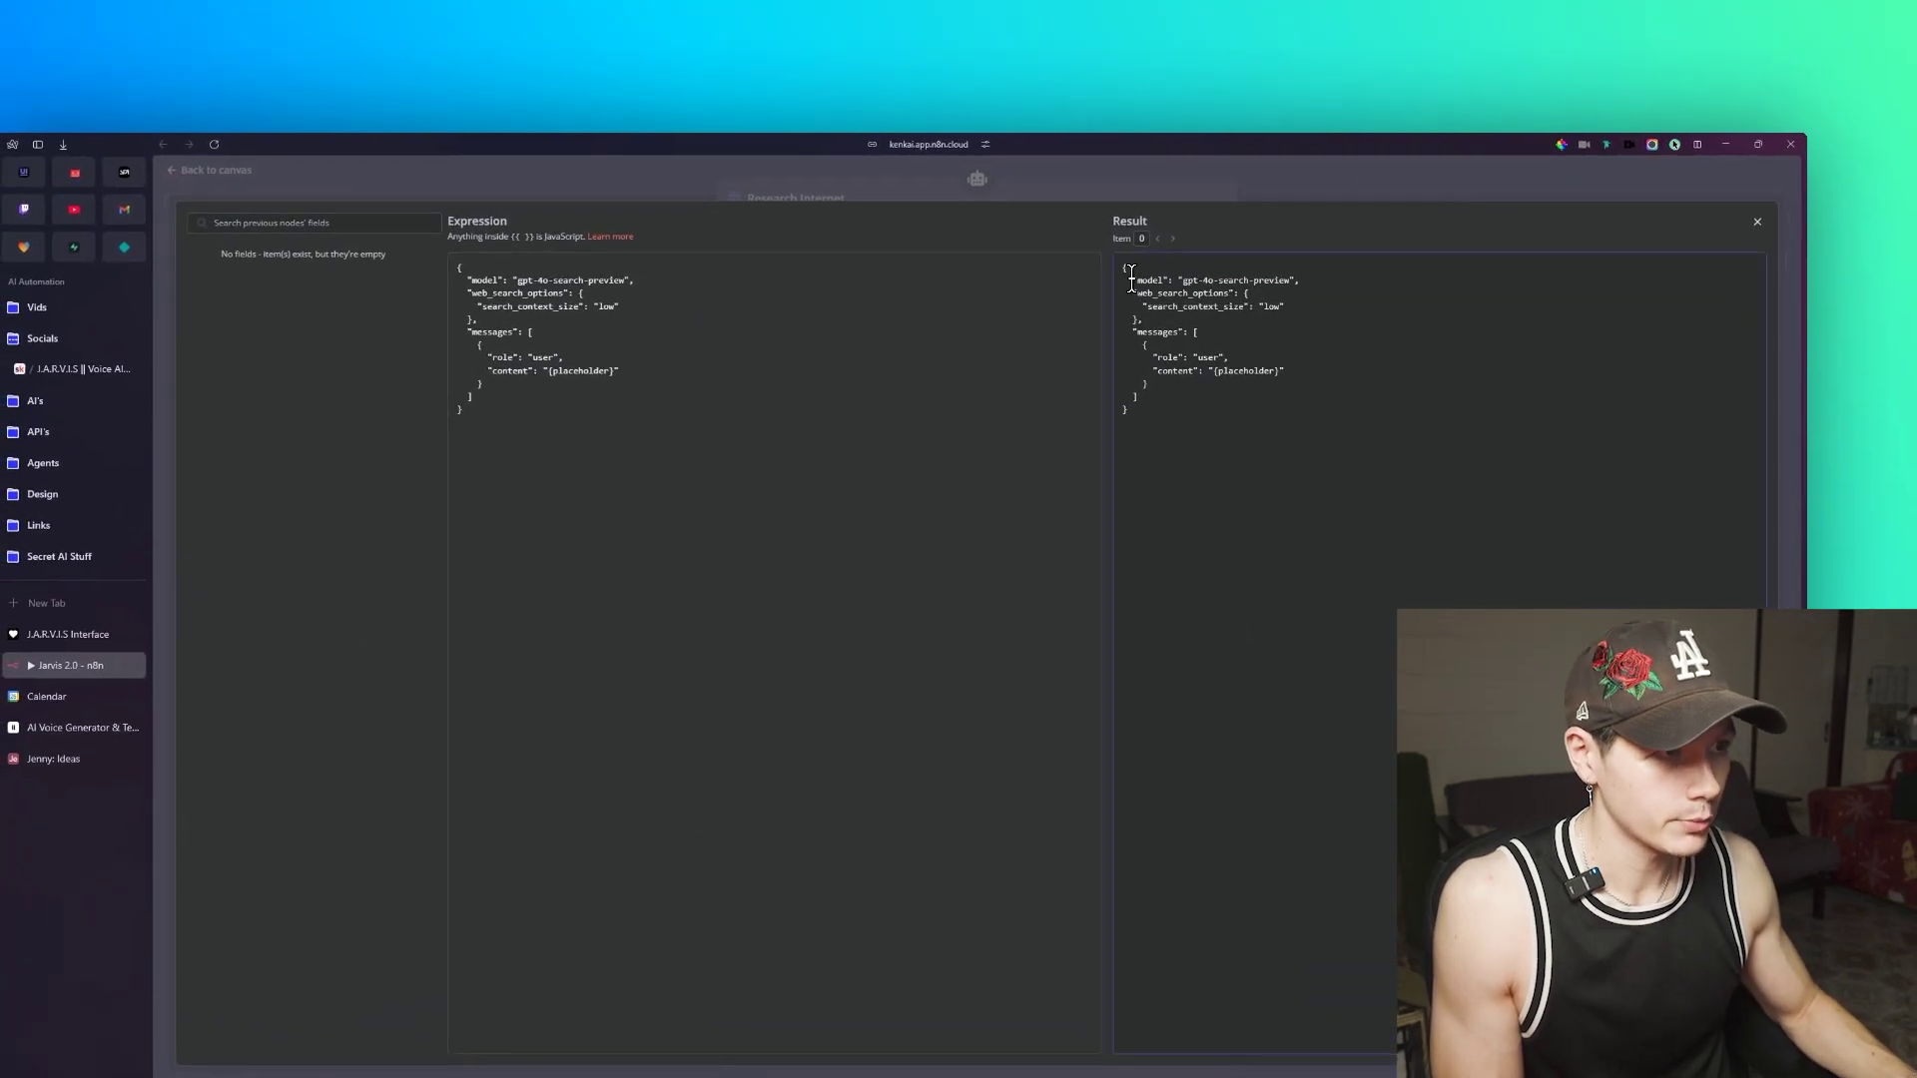
{"action": "left_click_drag", "start_coordinate": [1132, 275], "coordinate": [1299, 279]}
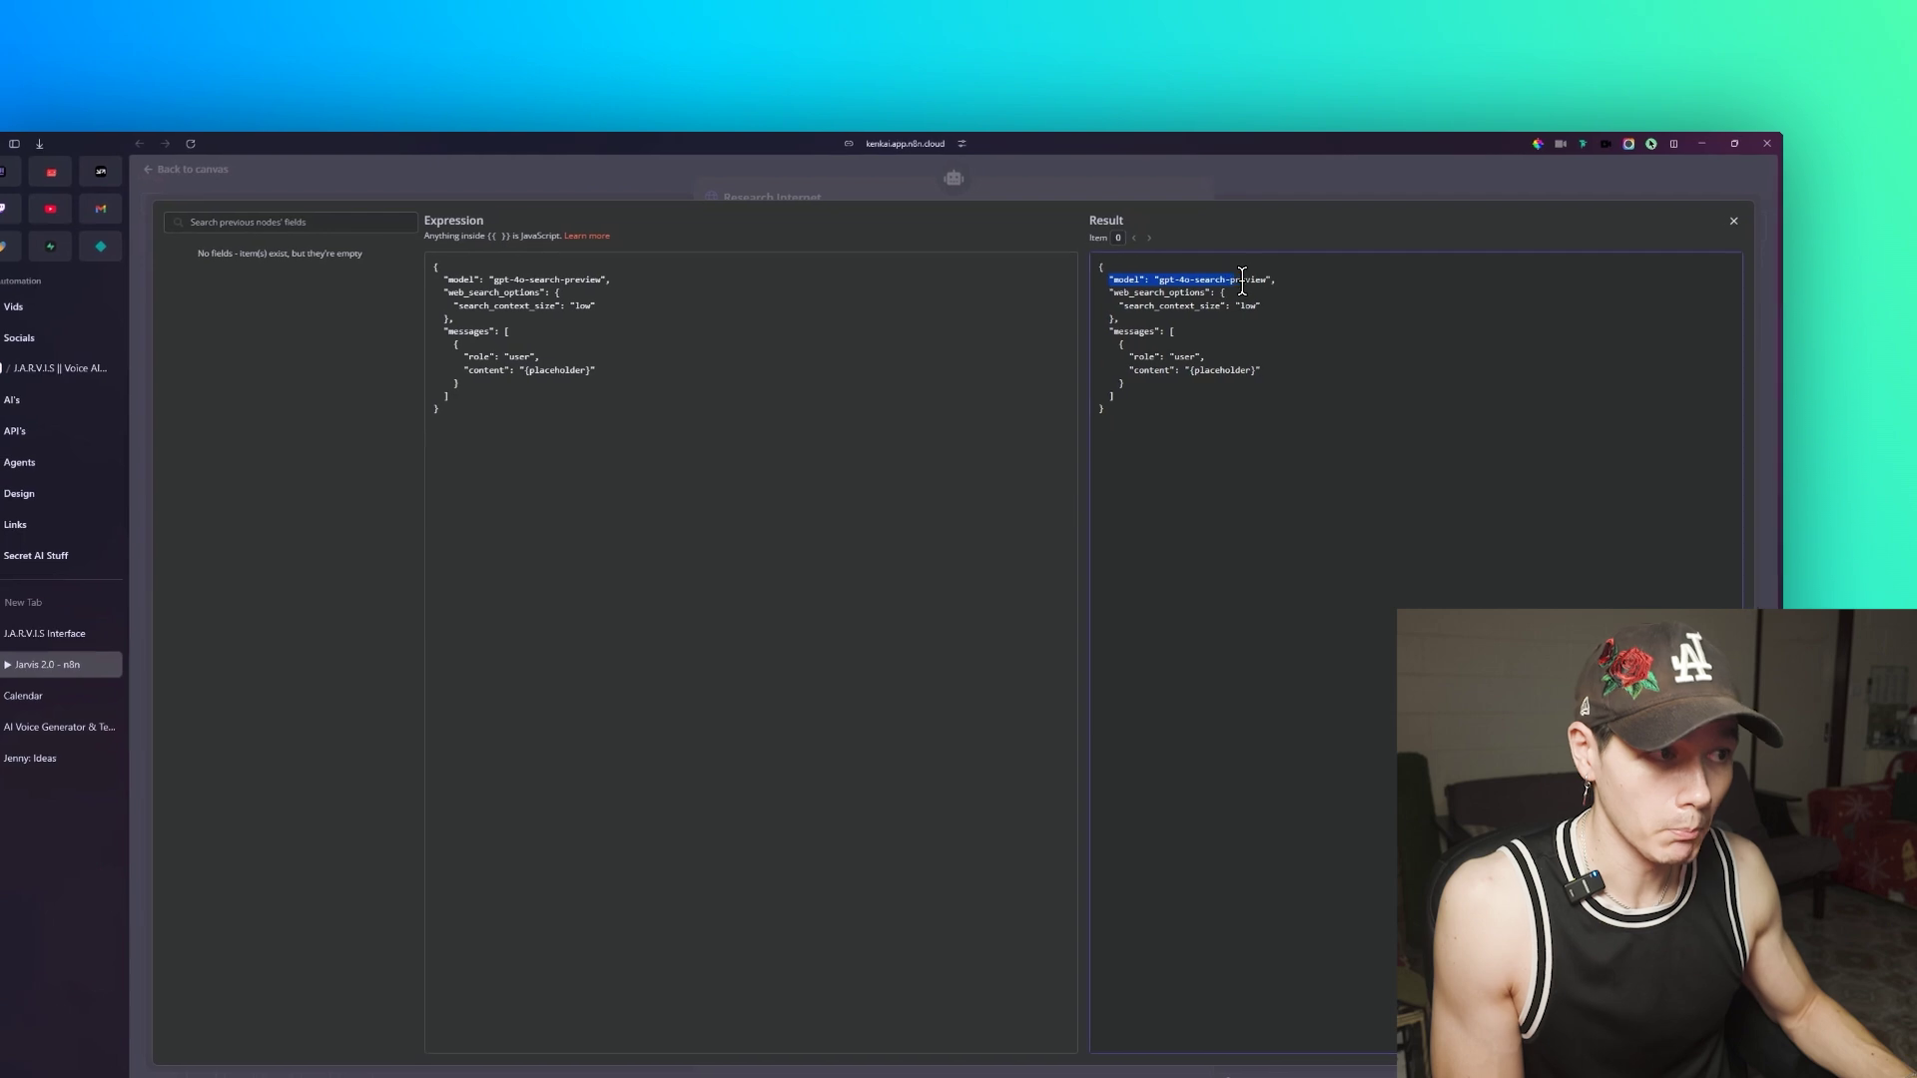
{"action": "left_click", "coordinate": [1220, 280]}
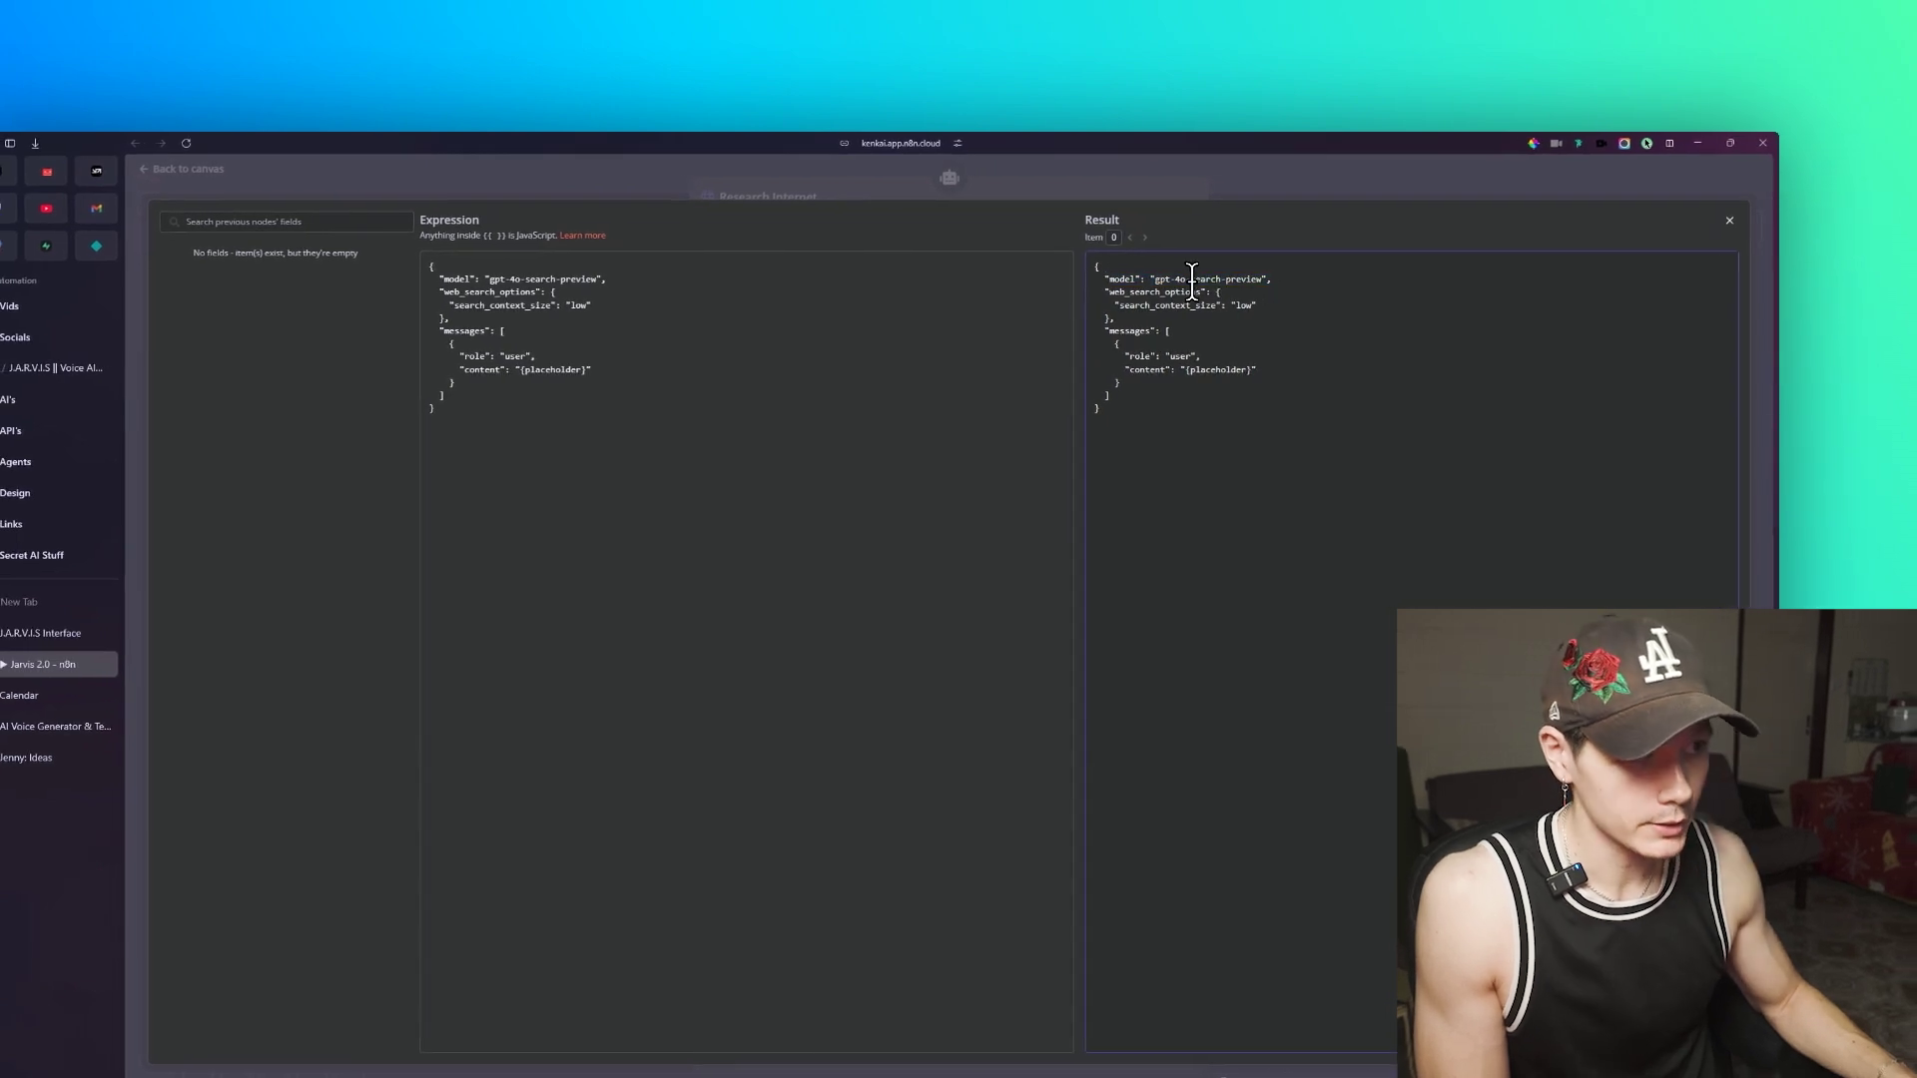
{"action": "left_click_drag", "start_coordinate": [1152, 280], "coordinate": [1247, 282]}
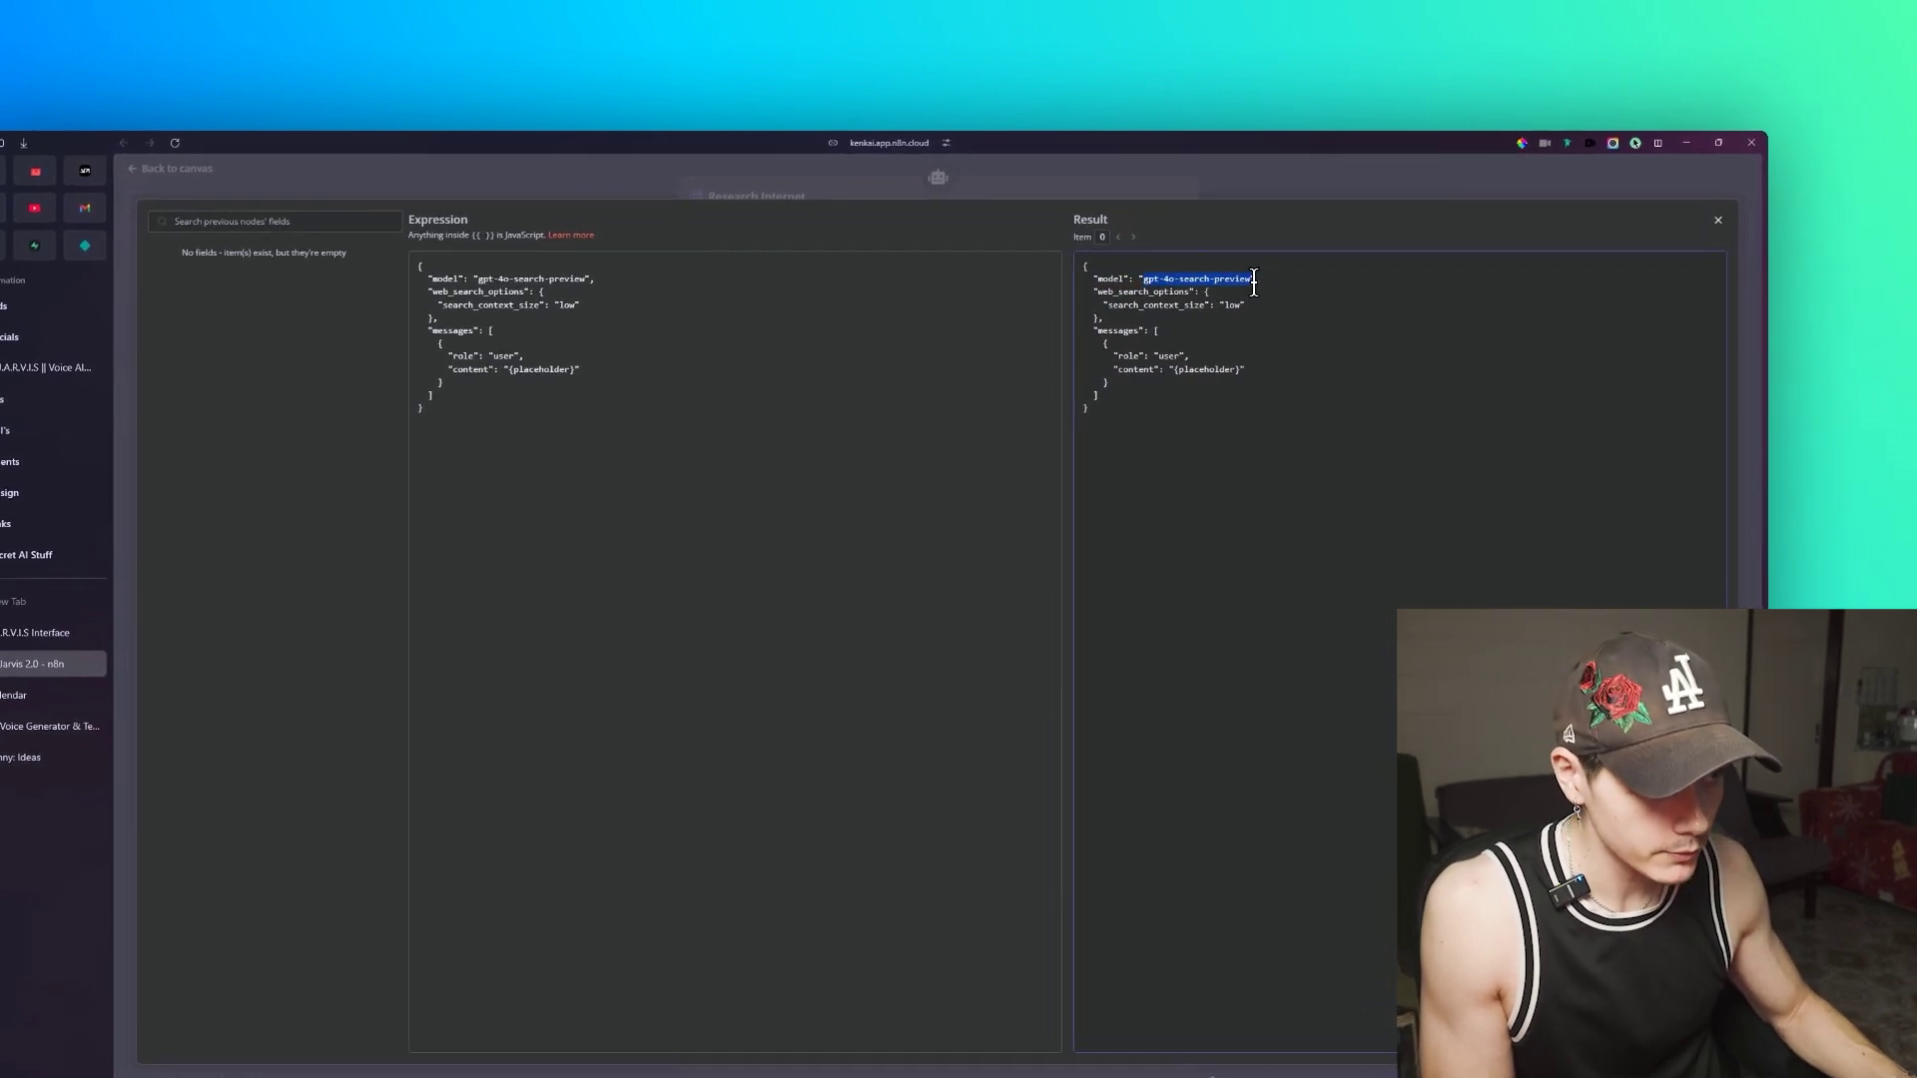
{"action": "left_click", "coordinate": [1260, 281]}
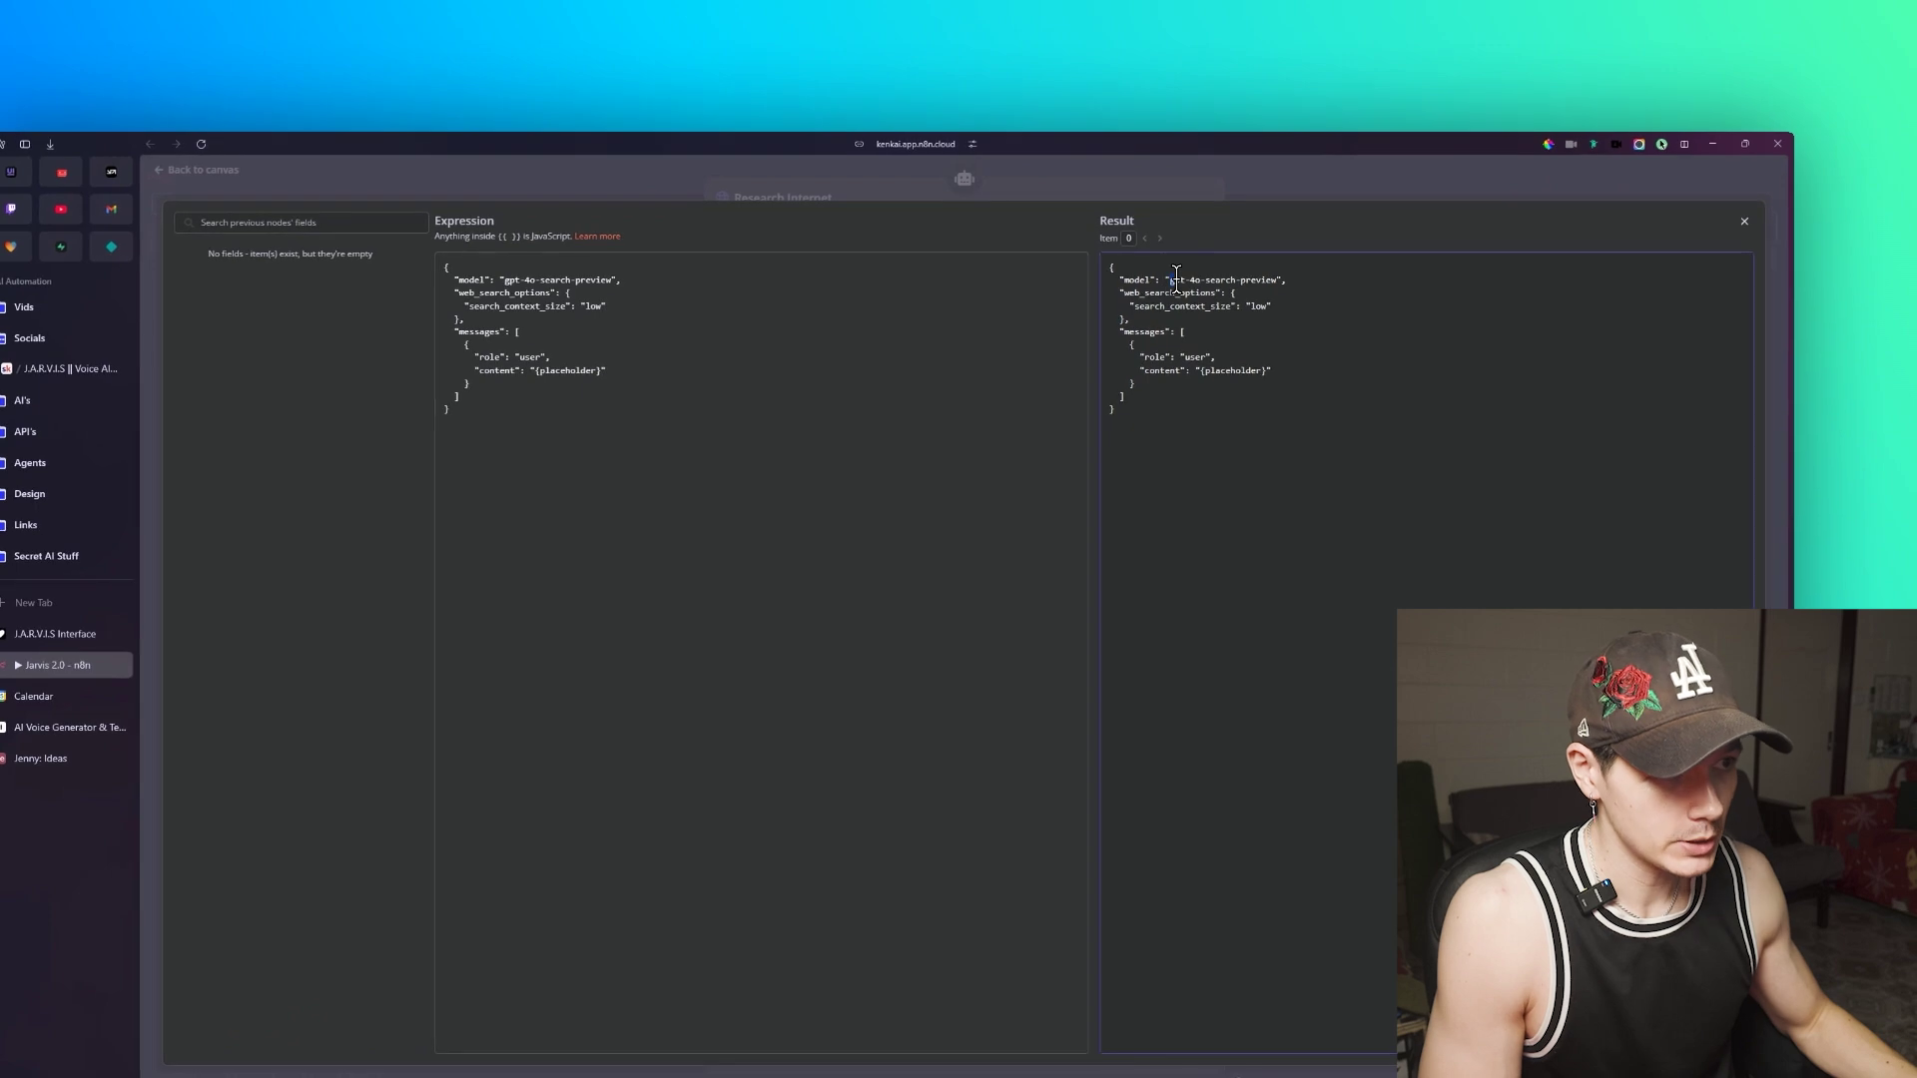
{"action": "left_click_drag", "start_coordinate": [1172, 279], "coordinate": [1199, 278]}
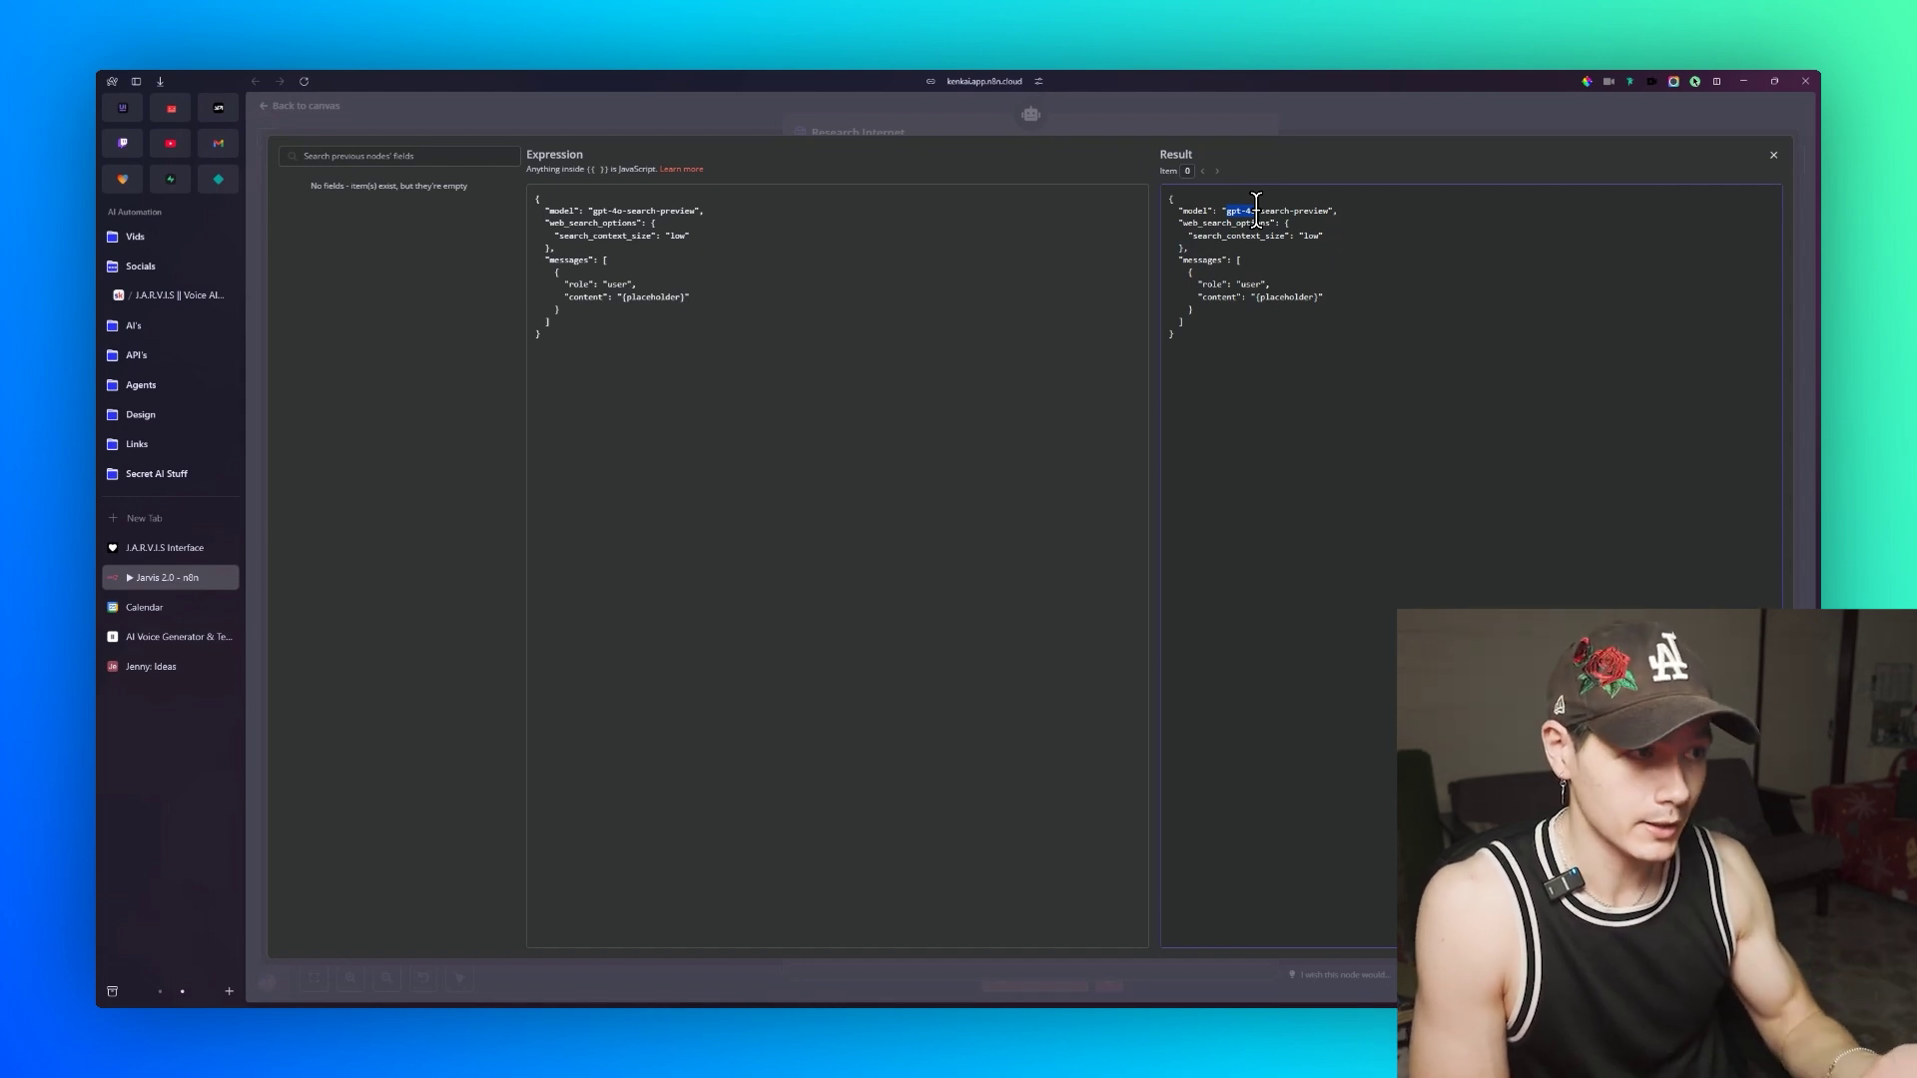
{"action": "left_click", "coordinate": [1287, 274]}
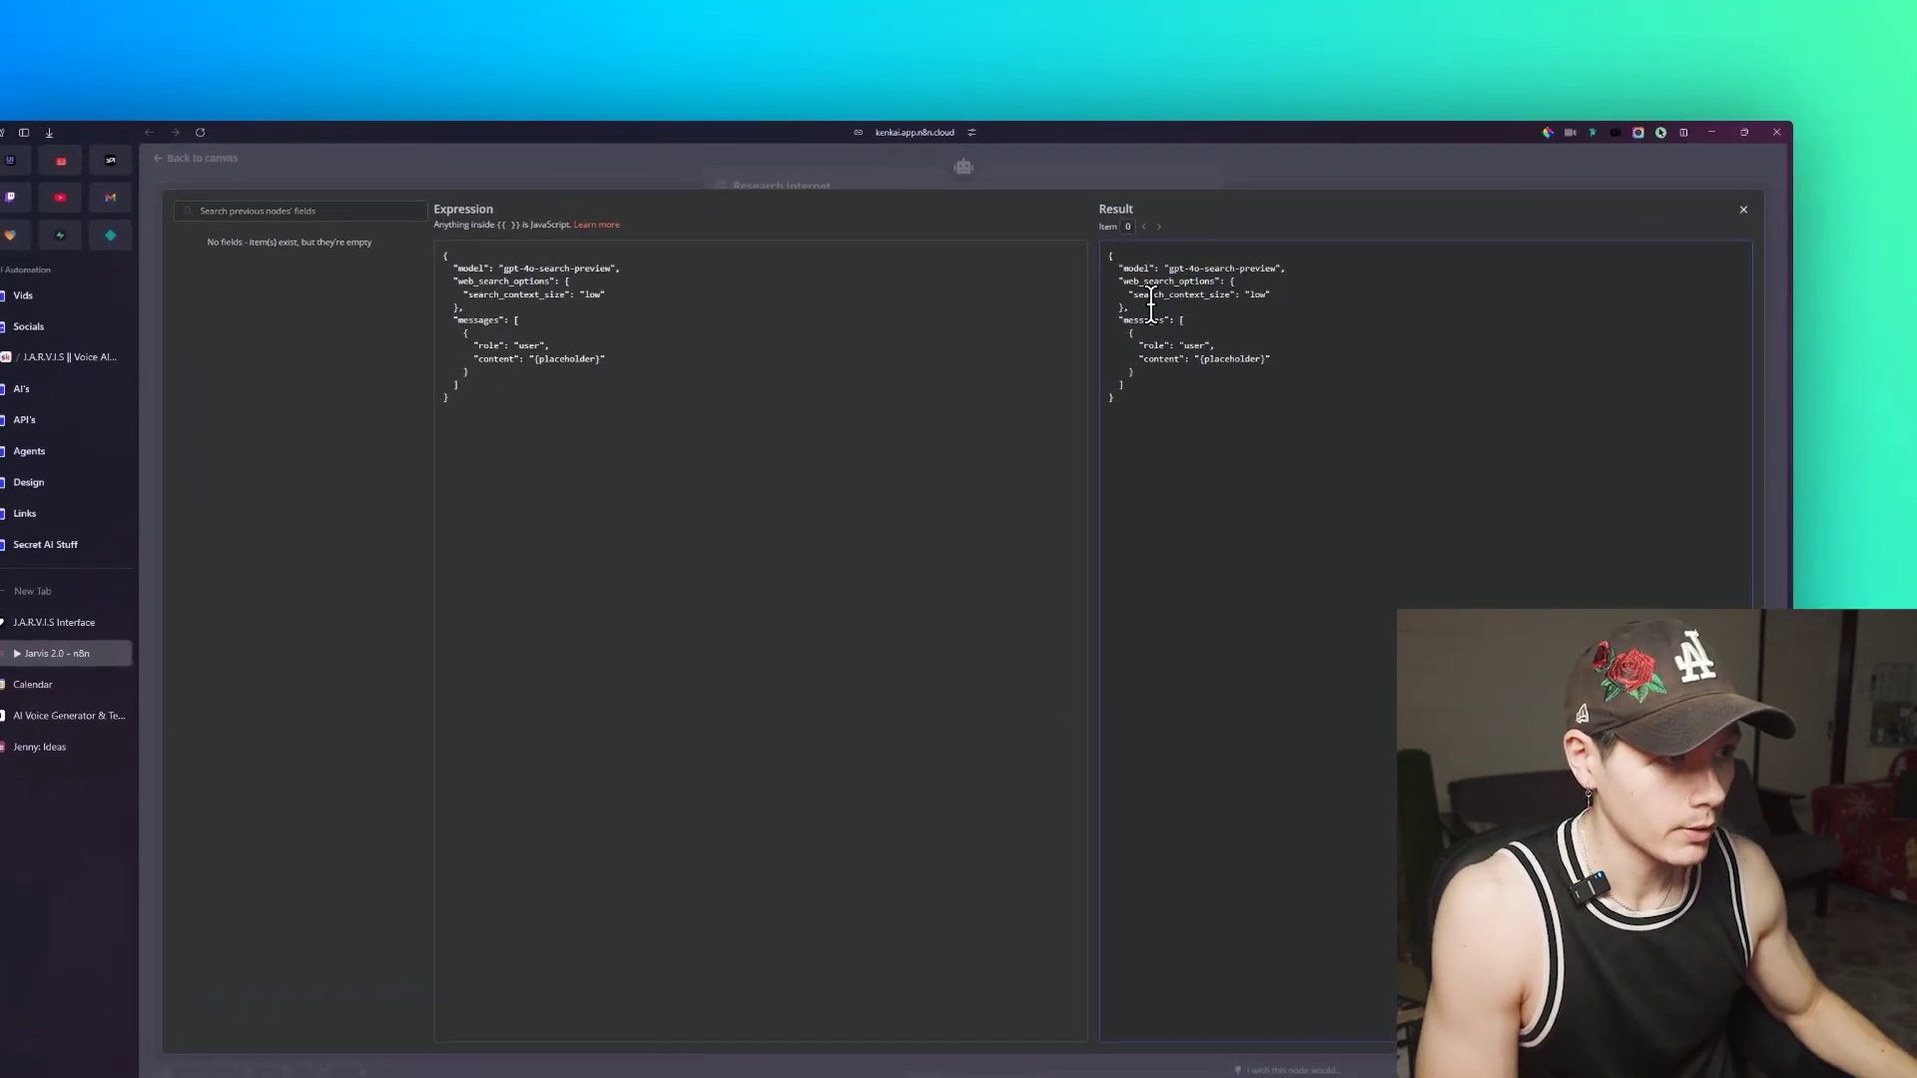
Step: Examine the web search options, search context size, user role and content placeholder in the JSON body, closing the expression editor
{"action": "left_click_drag", "start_coordinate": [1120, 281], "coordinate": [1228, 295]}
{"action": "left_click", "coordinate": [1270, 294]}
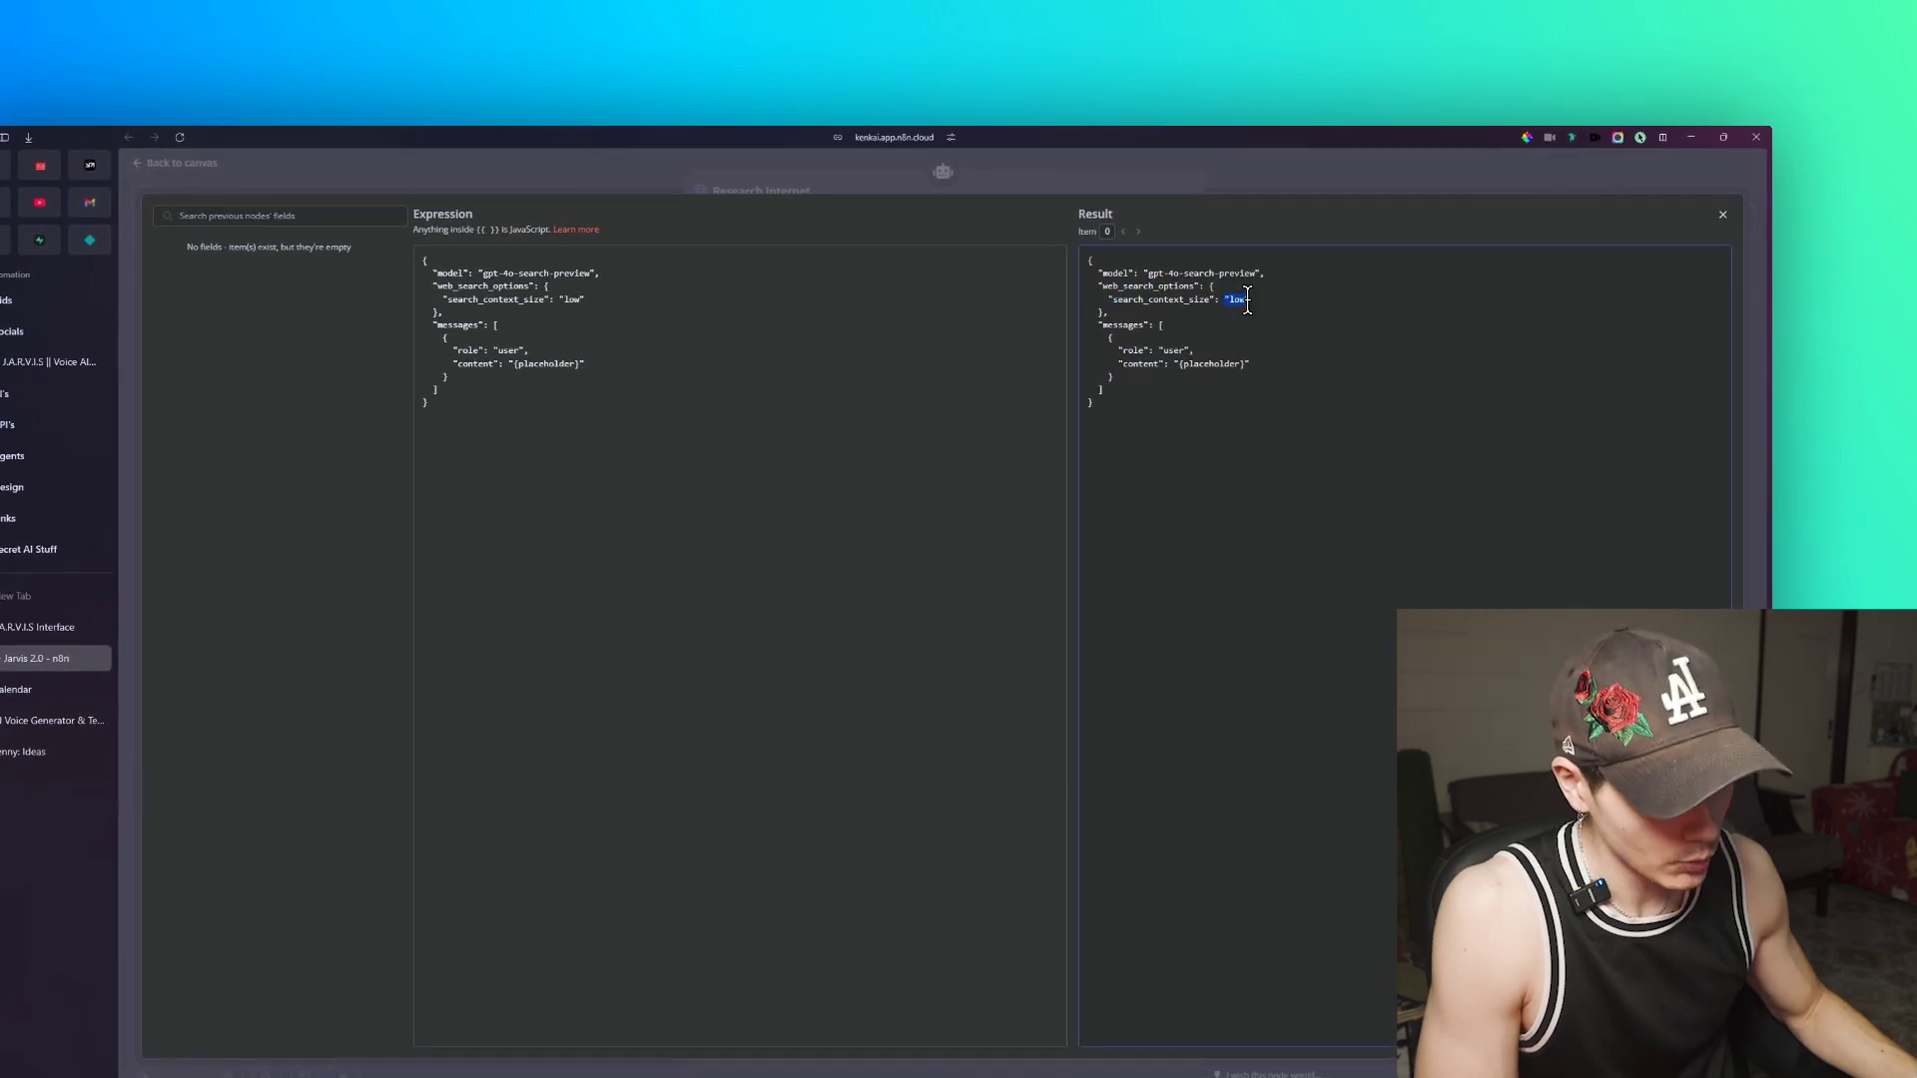
{"action": "left_click", "coordinate": [1250, 301]}
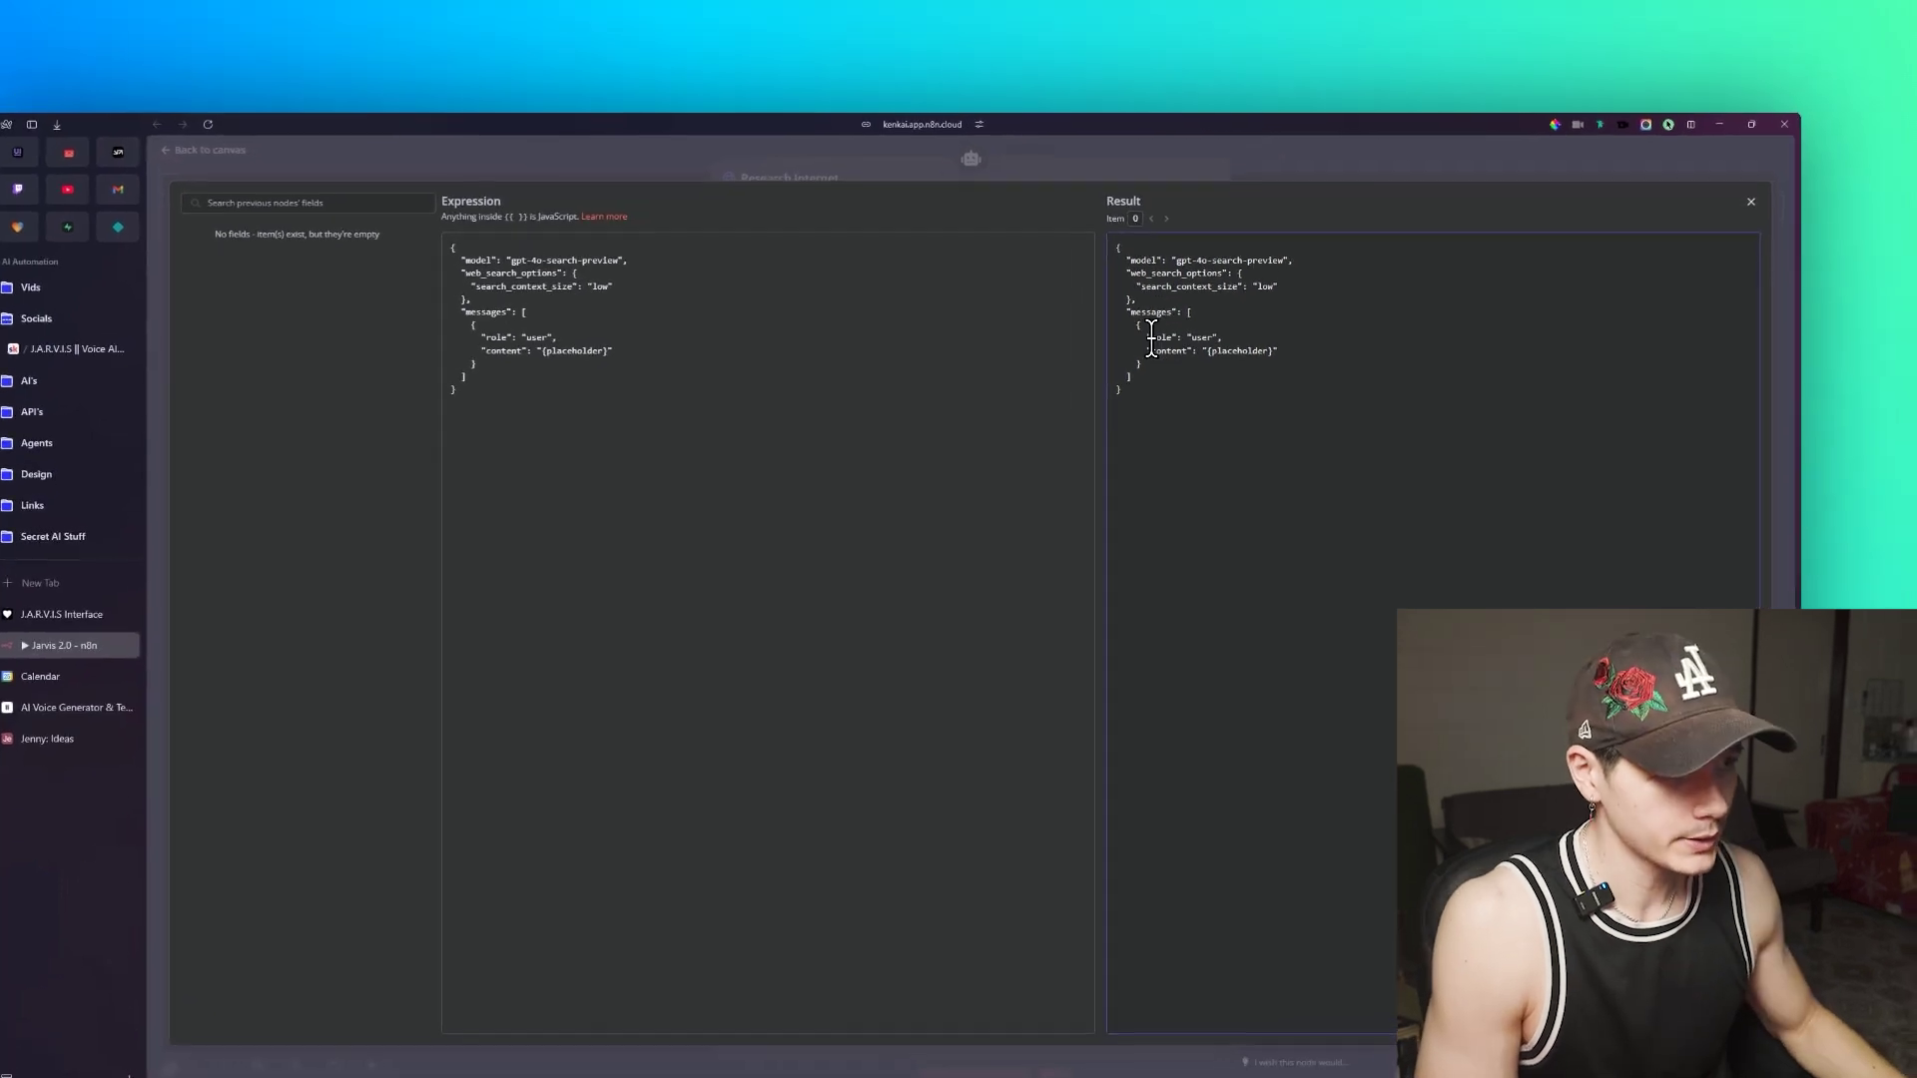
{"action": "left_click_drag", "start_coordinate": [1198, 284], "coordinate": [1264, 283]}
{"action": "left_click", "coordinate": [1202, 329]}
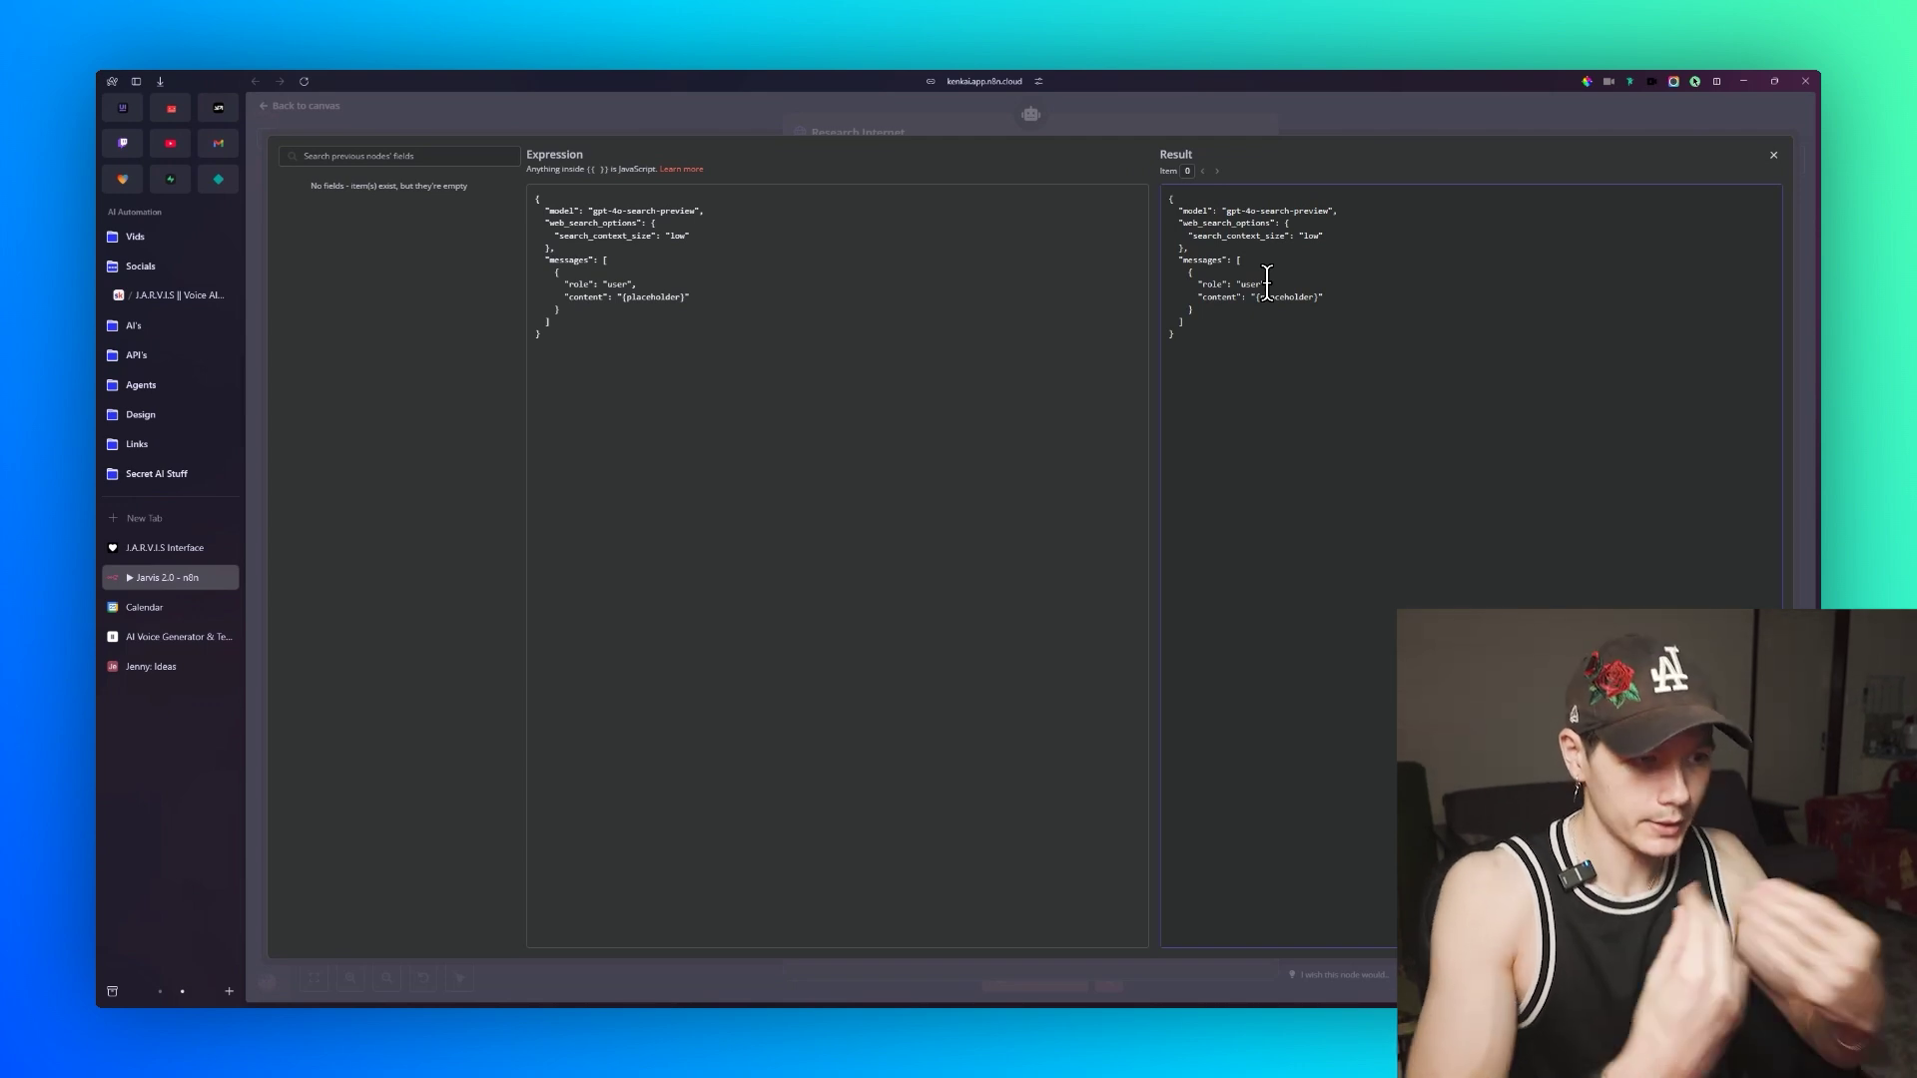
{"action": "left_click_drag", "start_coordinate": [1208, 297], "coordinate": [1257, 349]}
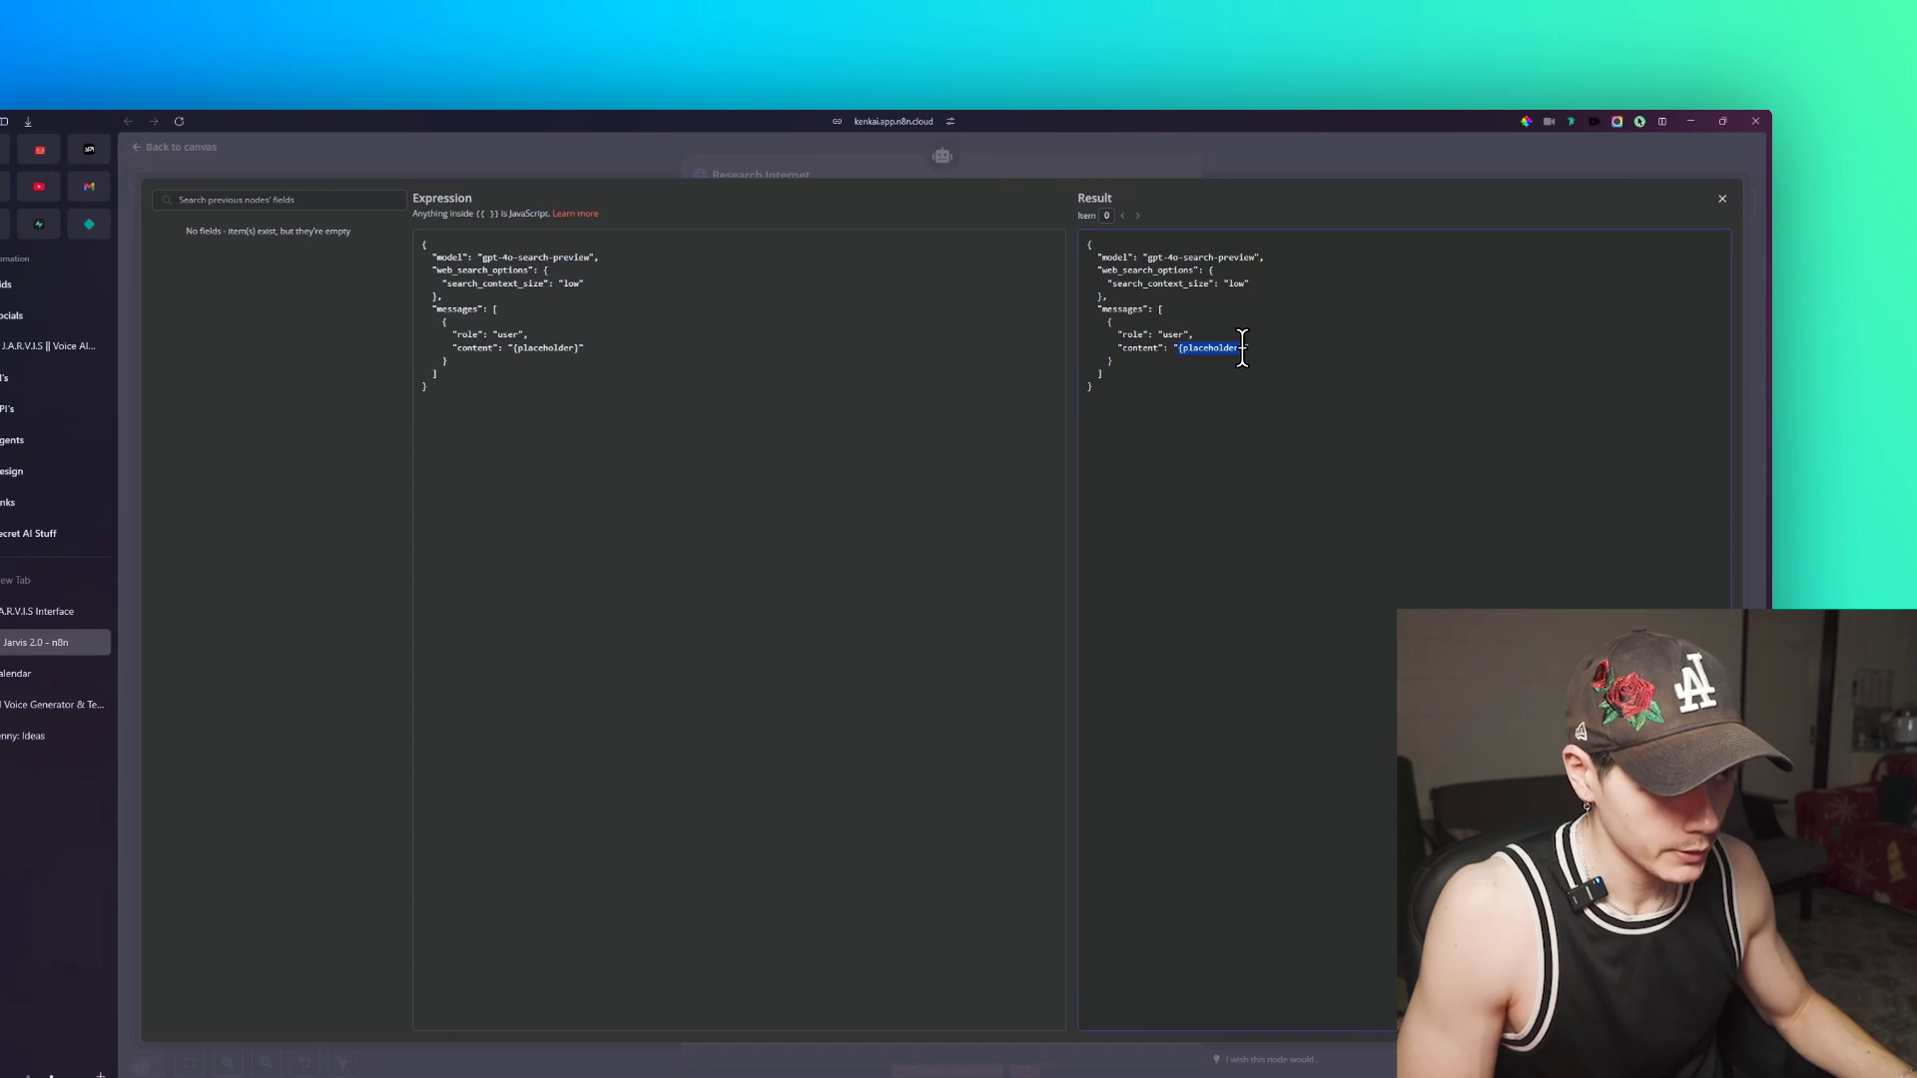
{"action": "left_click", "coordinate": [267, 152]}
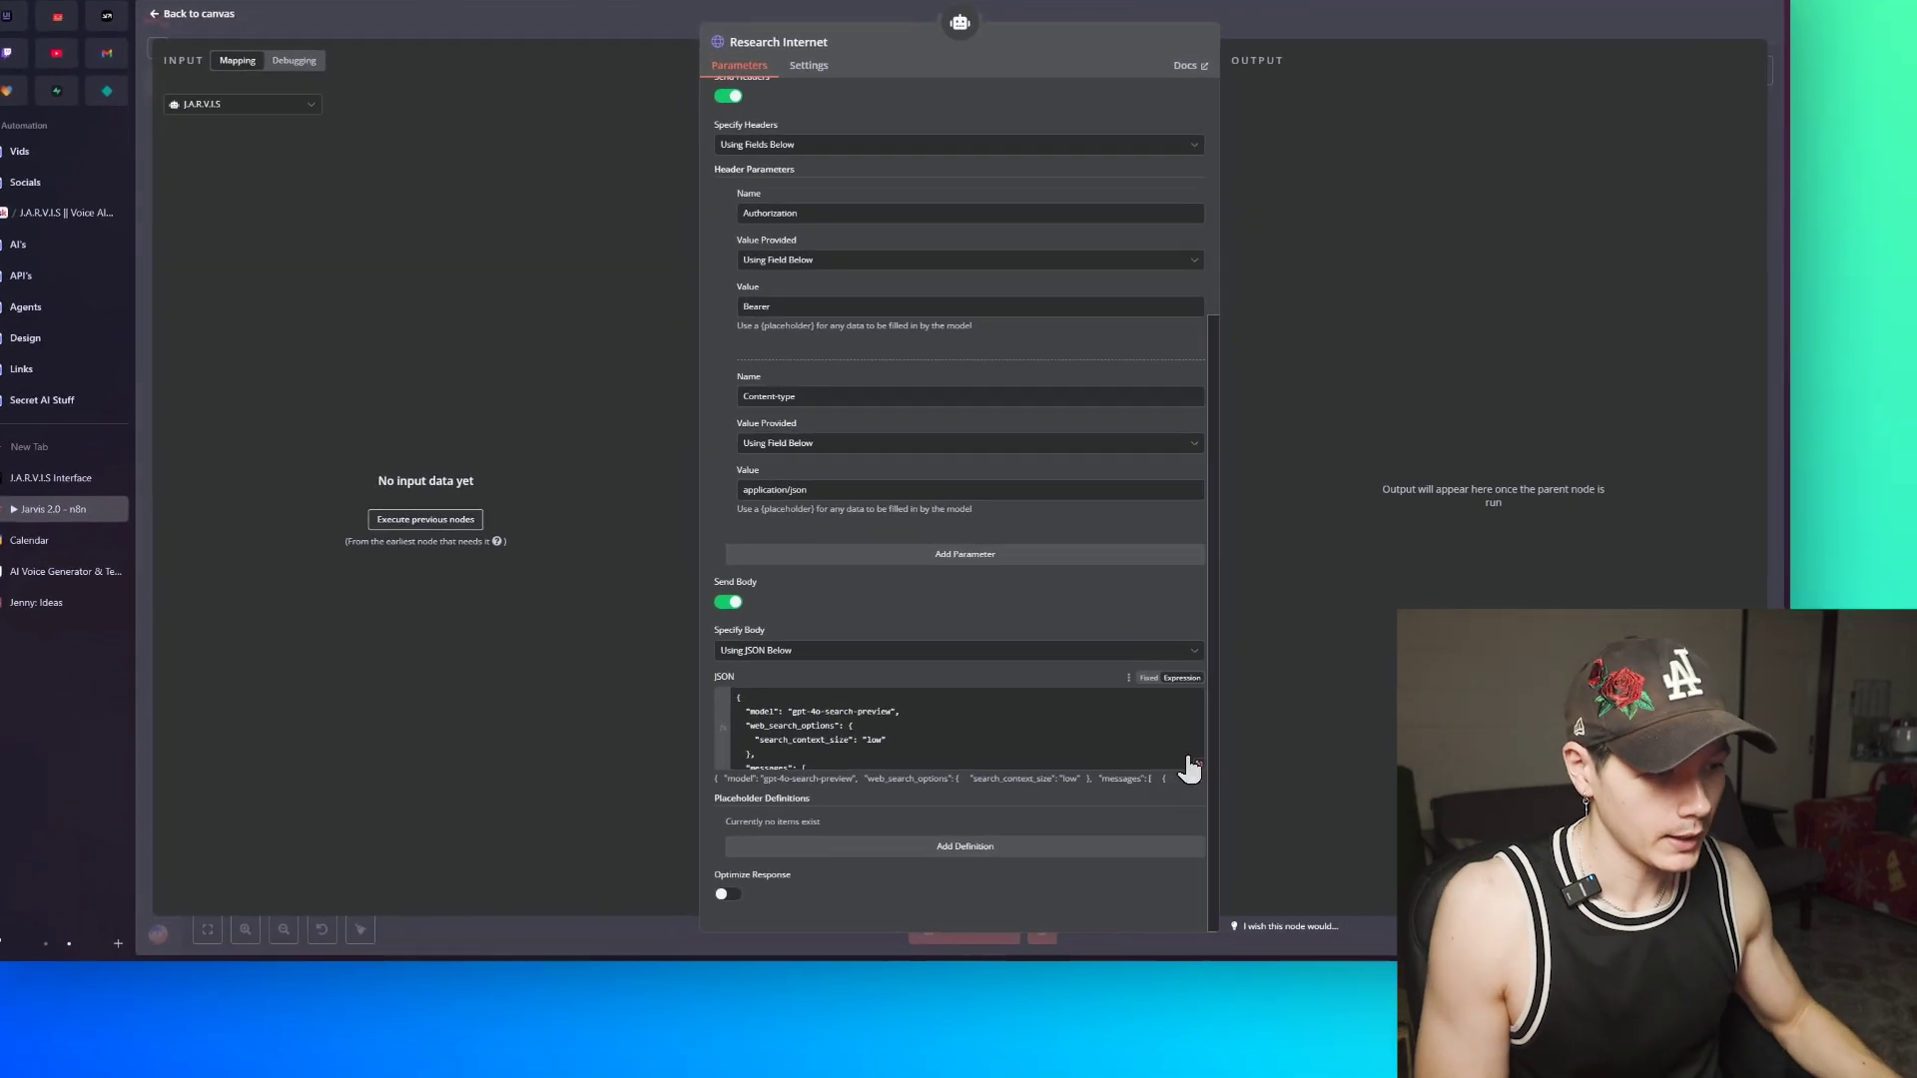
Step: Reopen the JSON body expression to review the content placeholder, and return to the workflow canvas
{"action": "left_click", "coordinate": [1191, 761]}
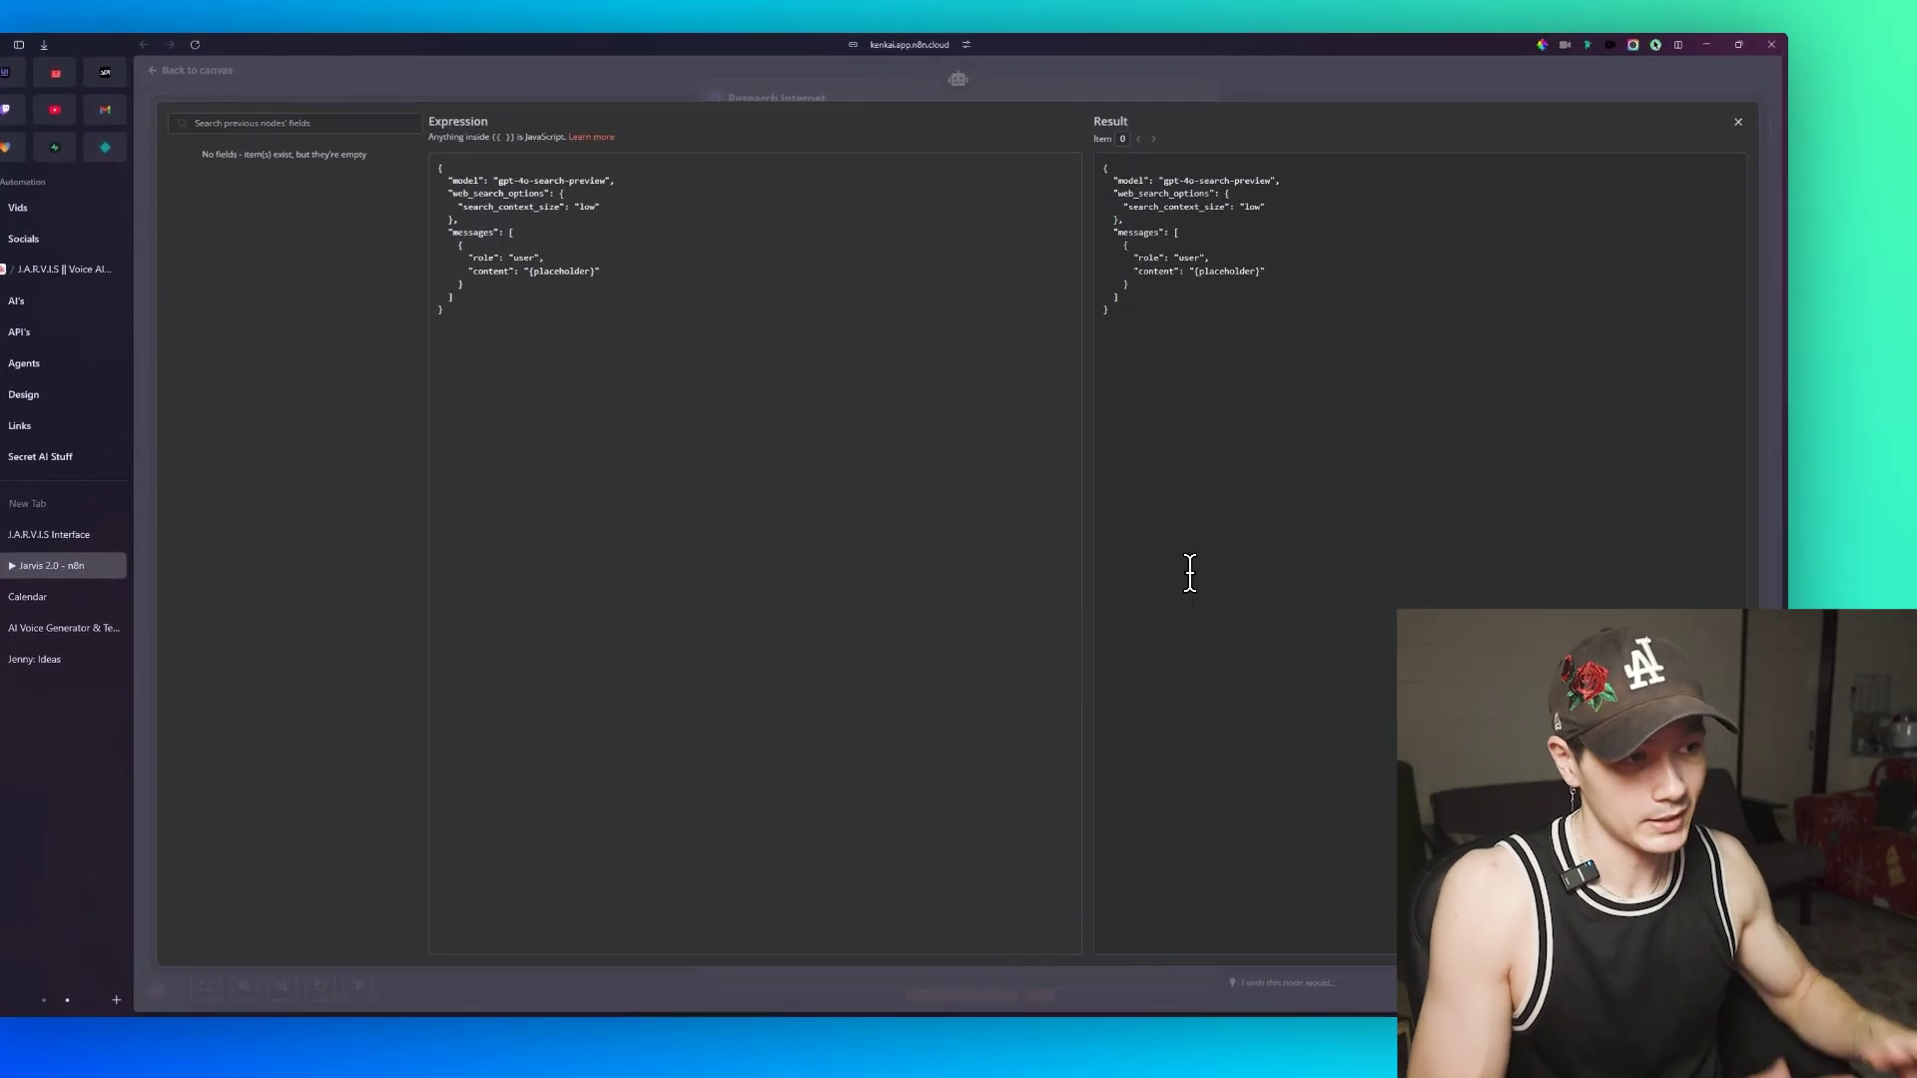
{"action": "left_click_drag", "start_coordinate": [1187, 319], "coordinate": [1255, 319]}
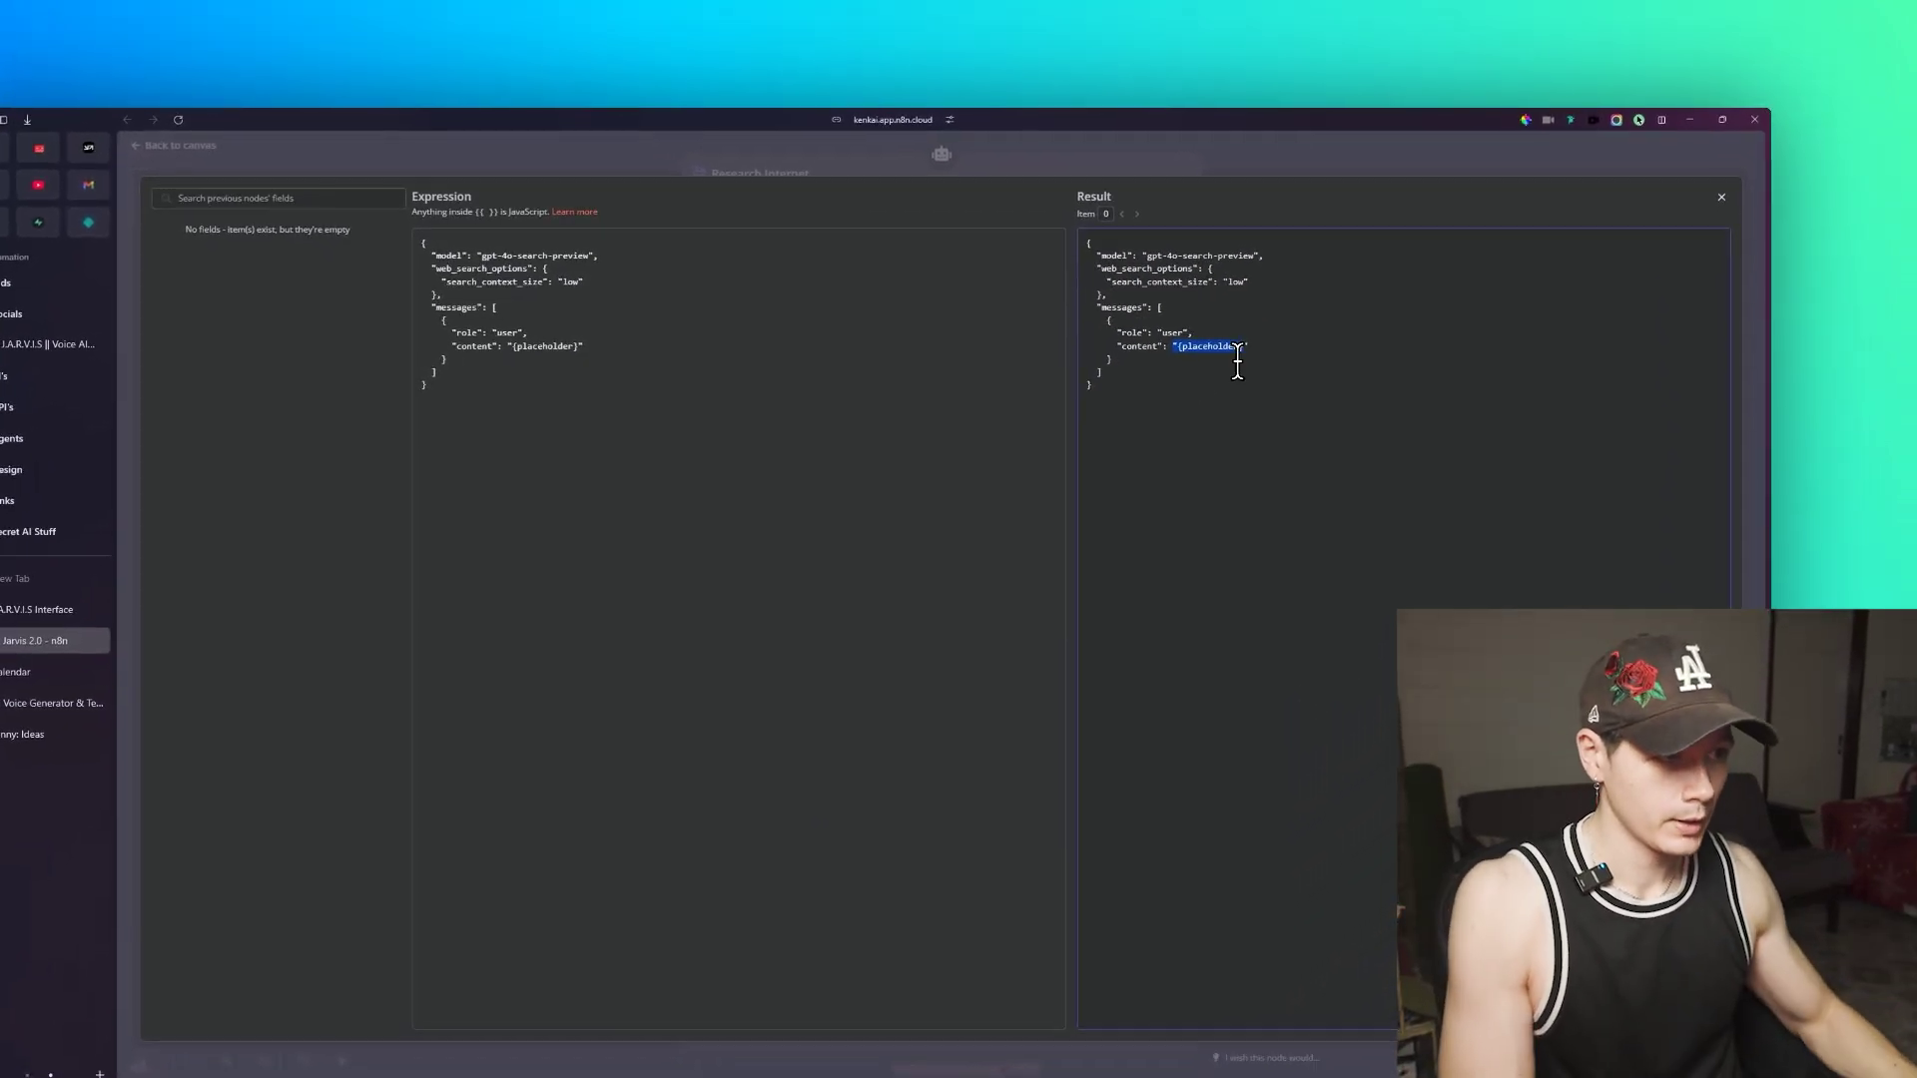
{"action": "left_click", "coordinate": [1269, 302]}
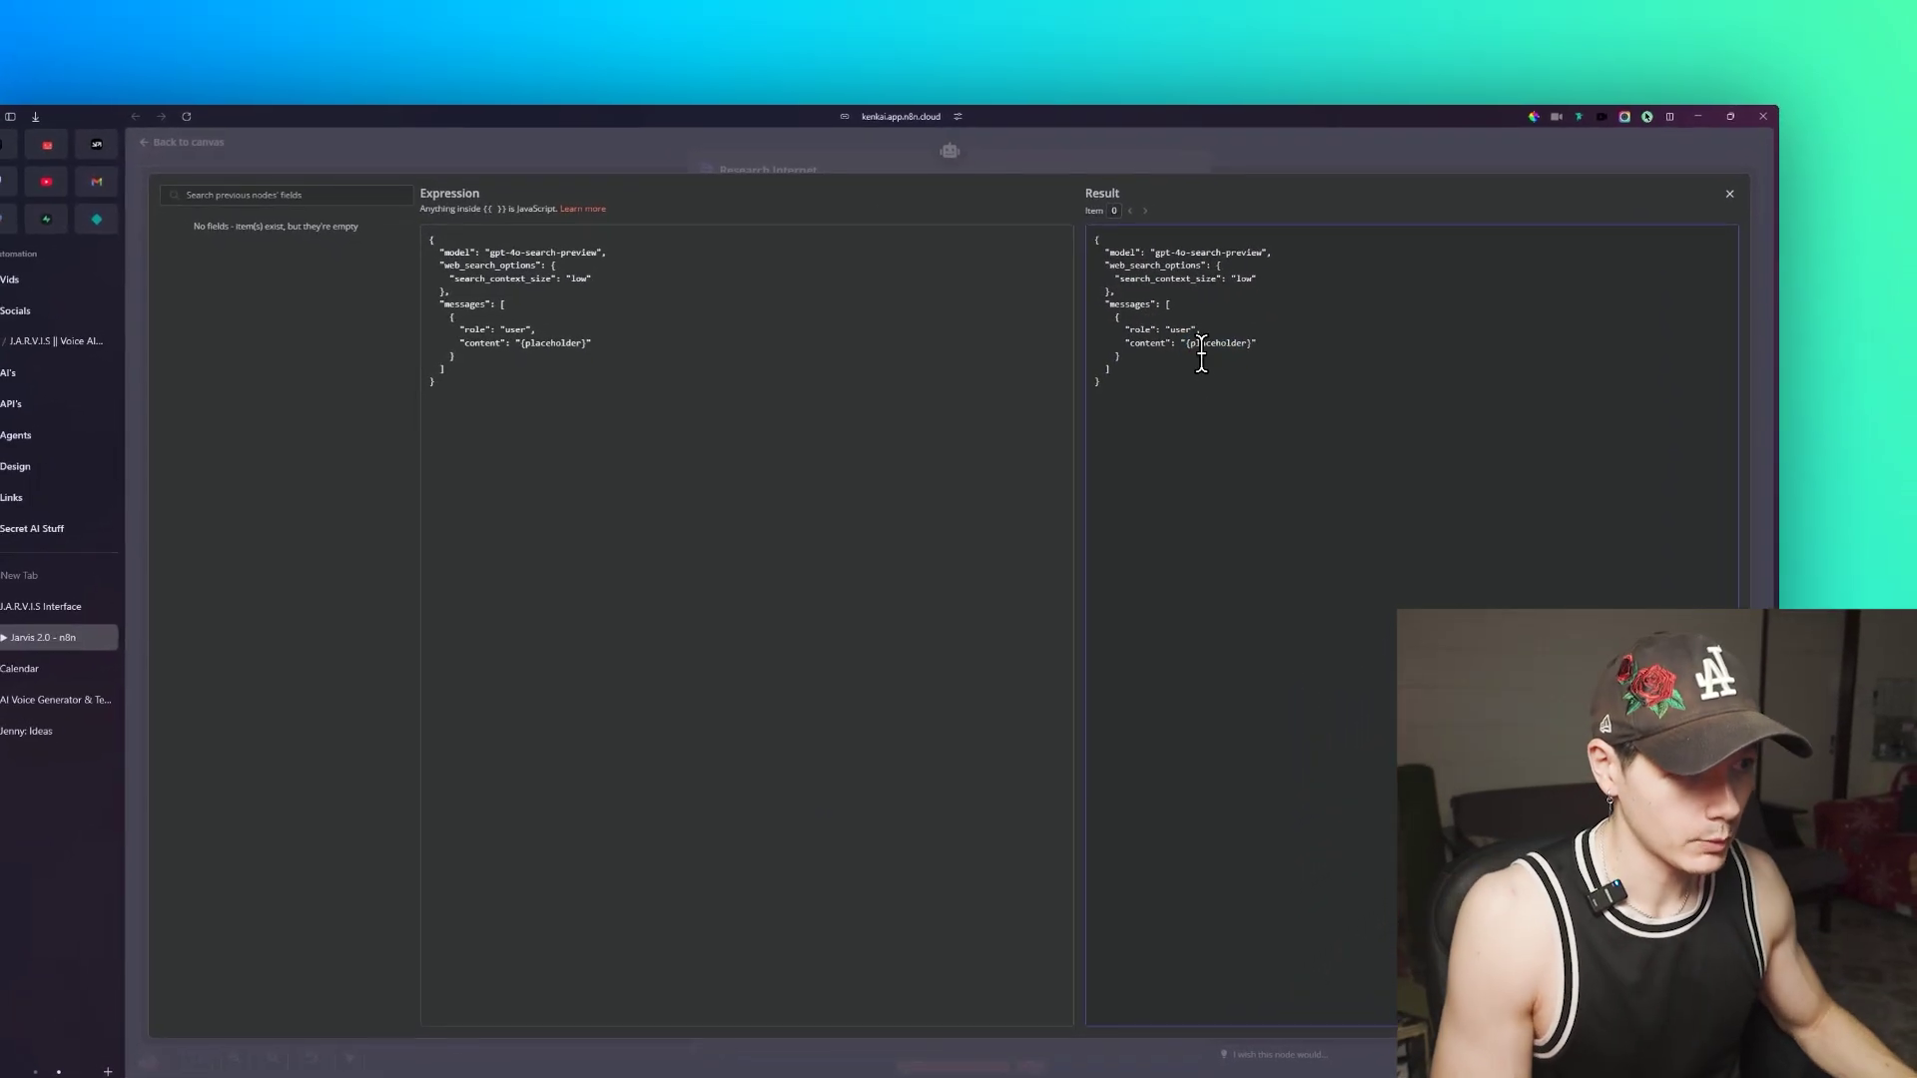
{"action": "left_click_drag", "start_coordinate": [1186, 342], "coordinate": [1249, 344]}
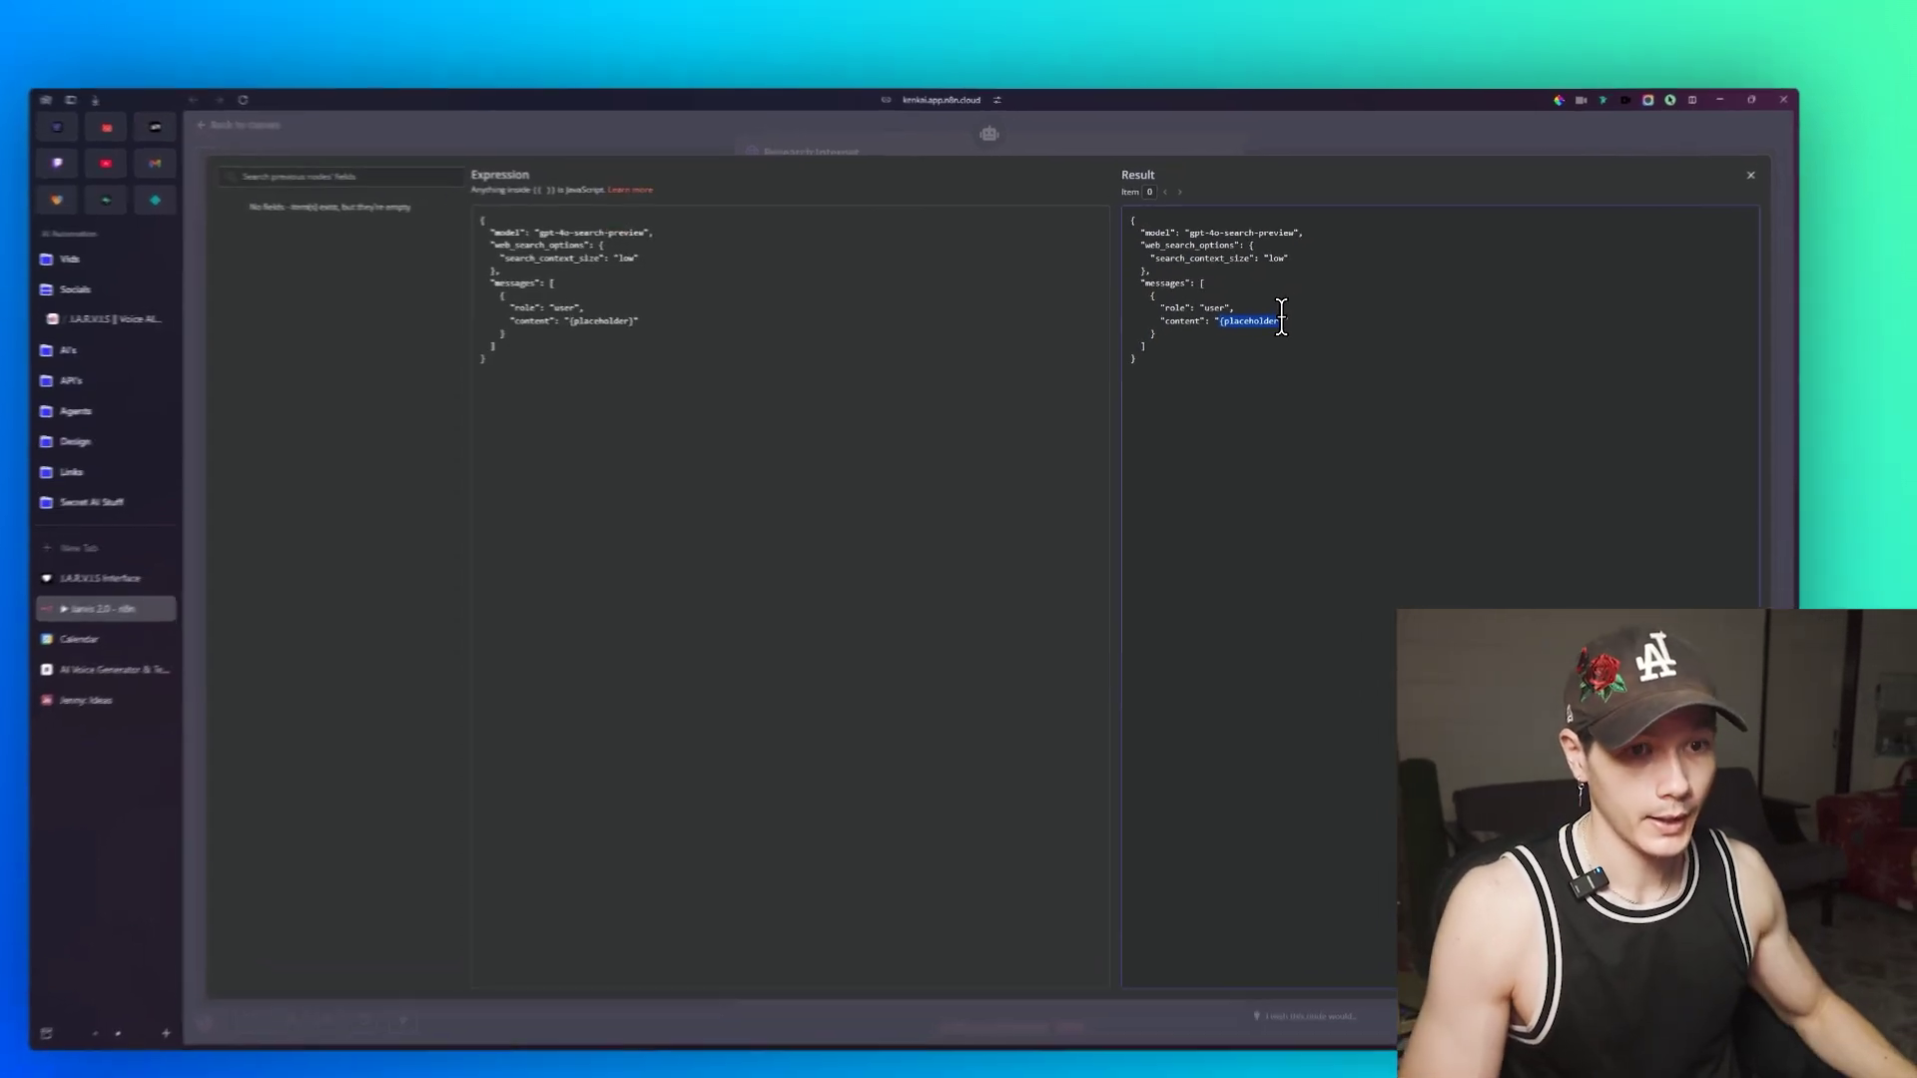
{"action": "left_click", "coordinate": [407, 118]}
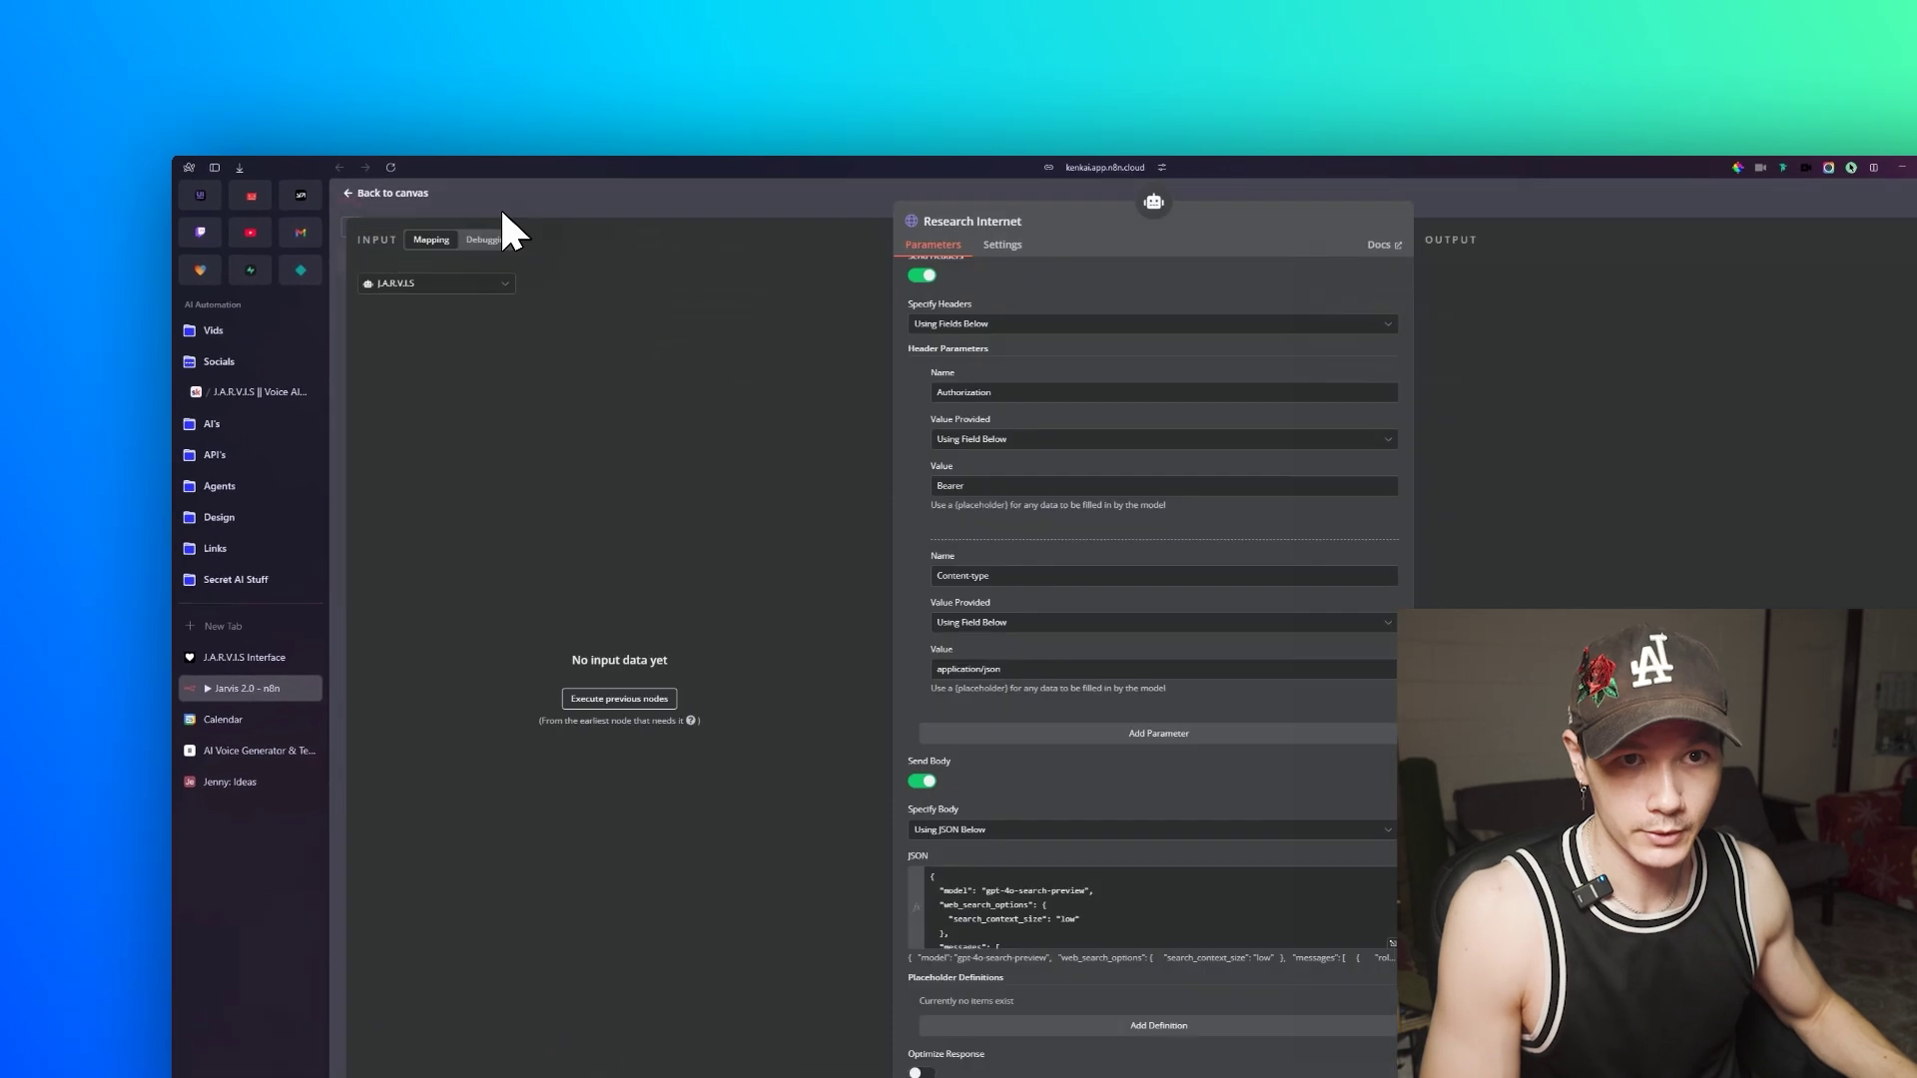
{"action": "left_click", "coordinate": [415, 194]}
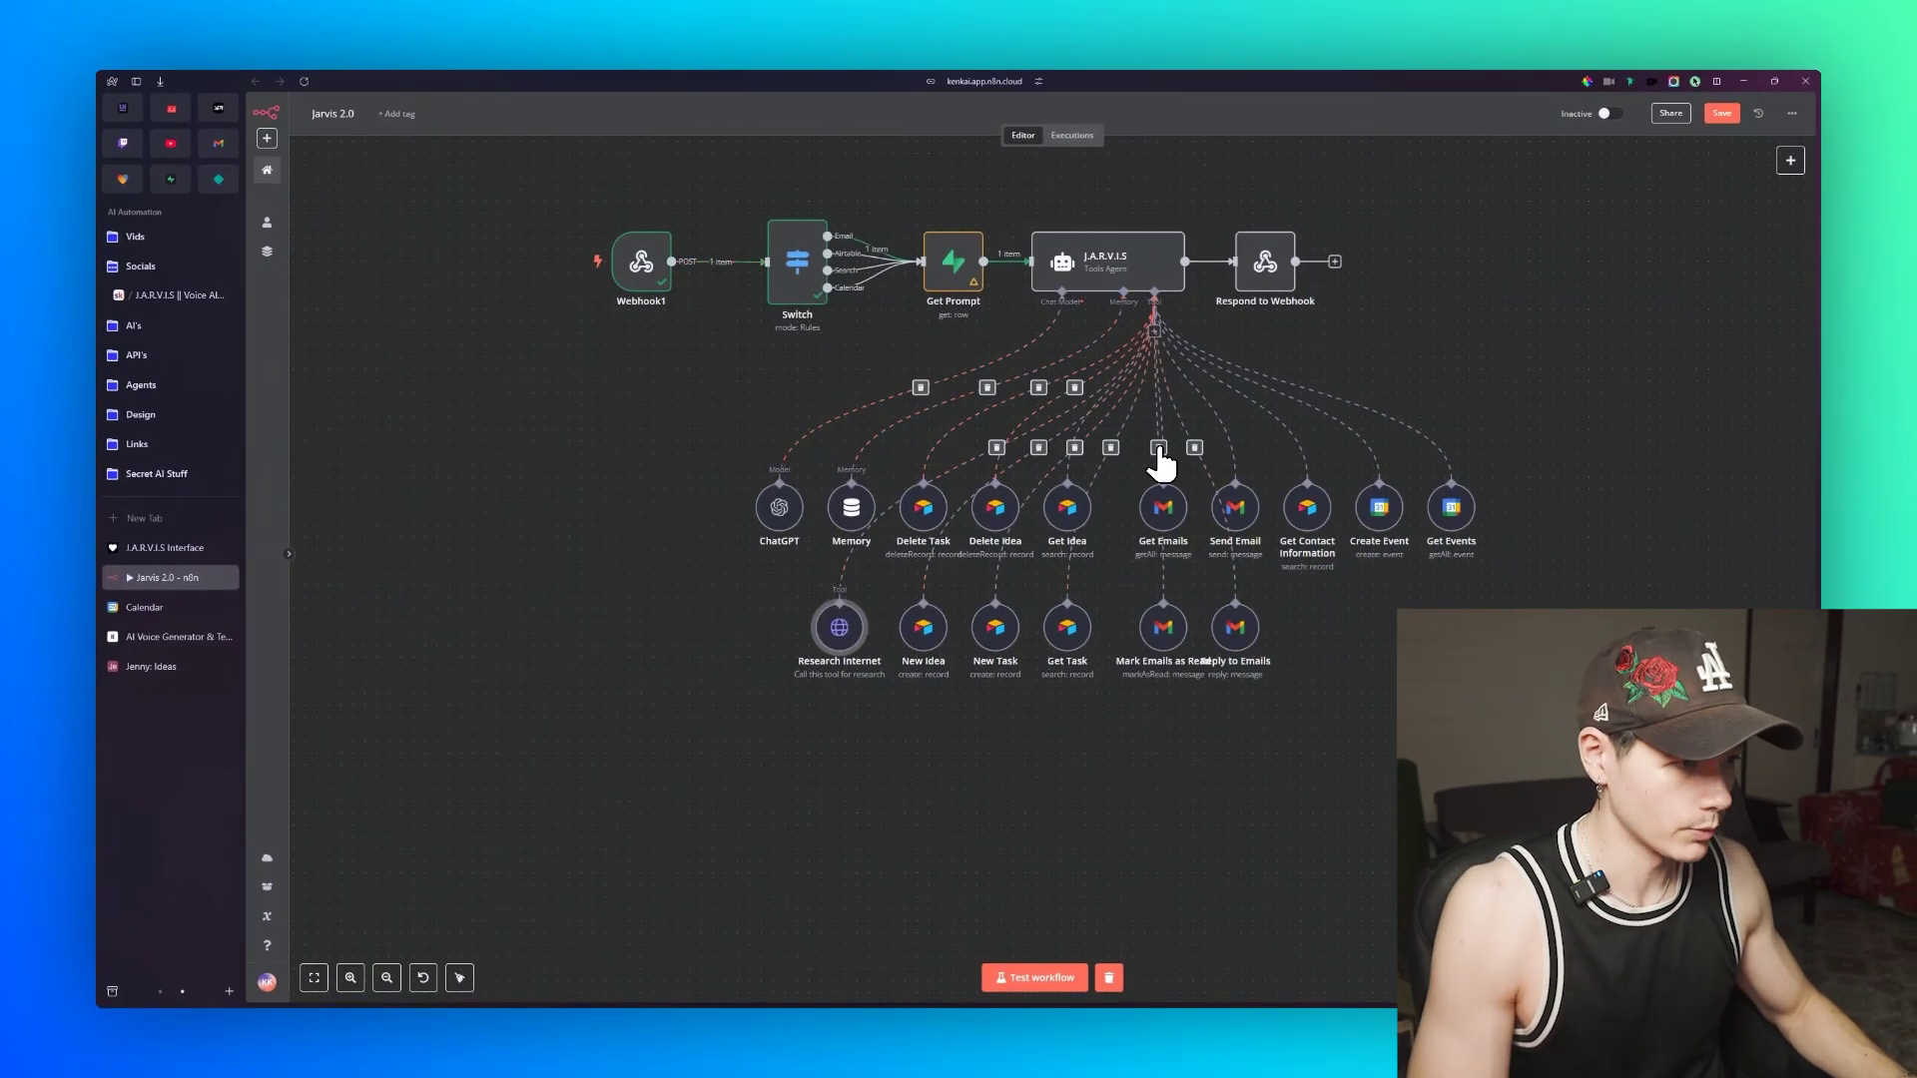
Step: Switch to ElevenLabs and copy the embed code from the Jarvis agent's widget settings
{"action": "key", "text": "ctrl+Tab"}
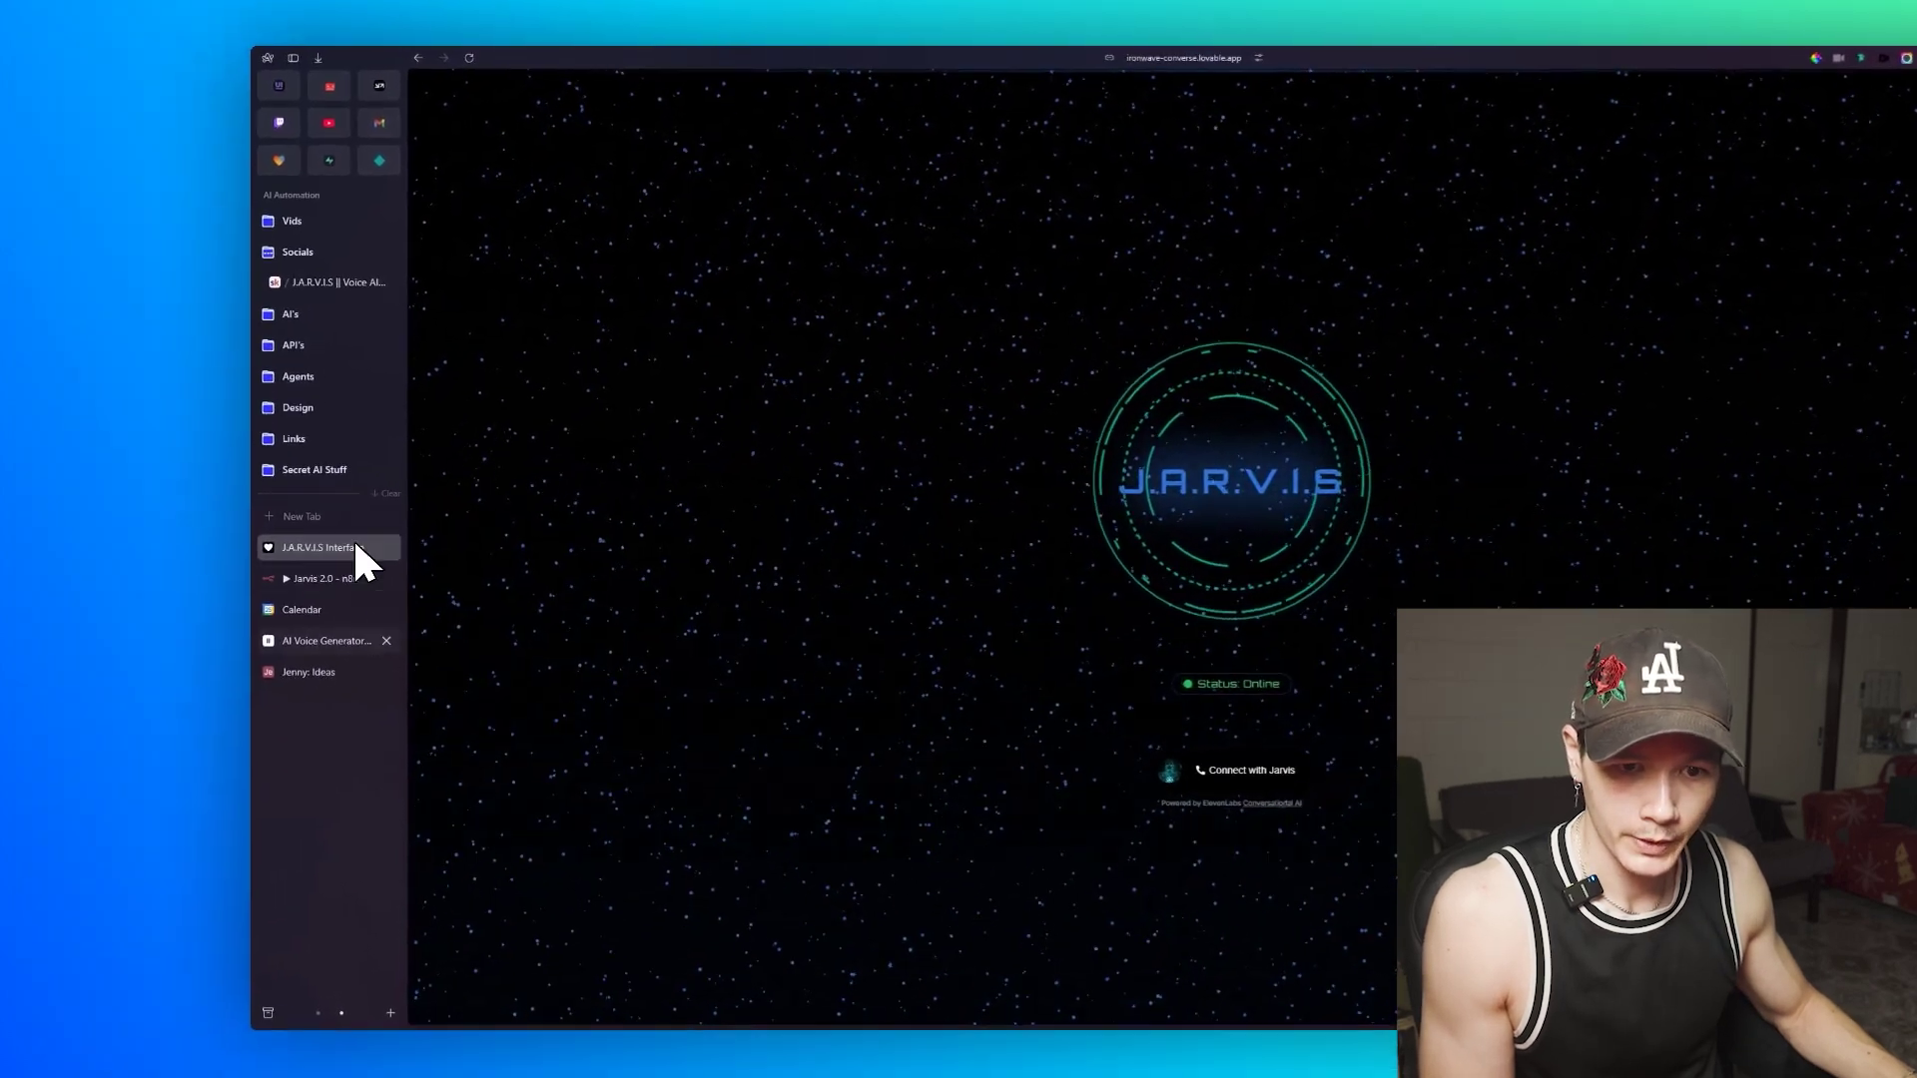
{"action": "left_click", "coordinate": [239, 645]}
{"action": "scroll", "coordinate": [1324, 452], "scroll_direction": "up", "scroll_amount": 3}
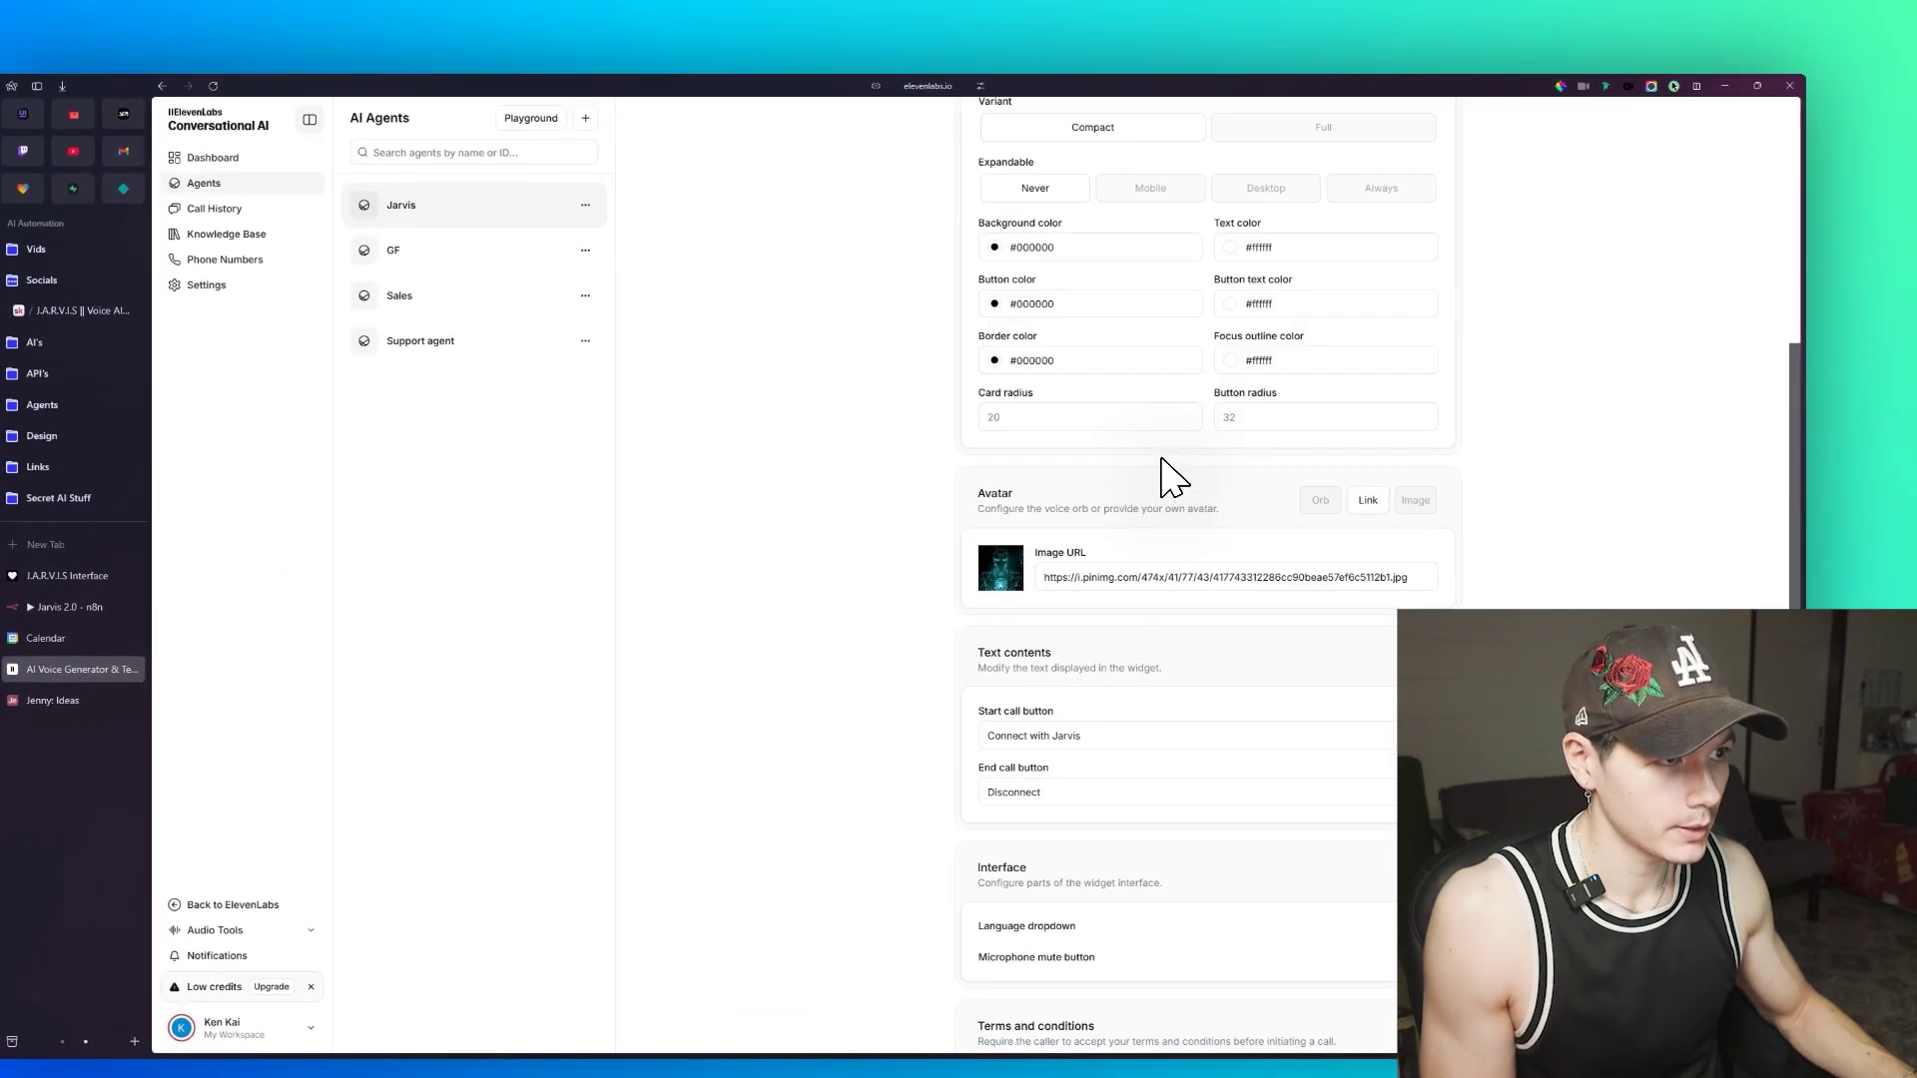
{"action": "scroll", "coordinate": [1168, 477], "scroll_direction": "up", "scroll_amount": 5}
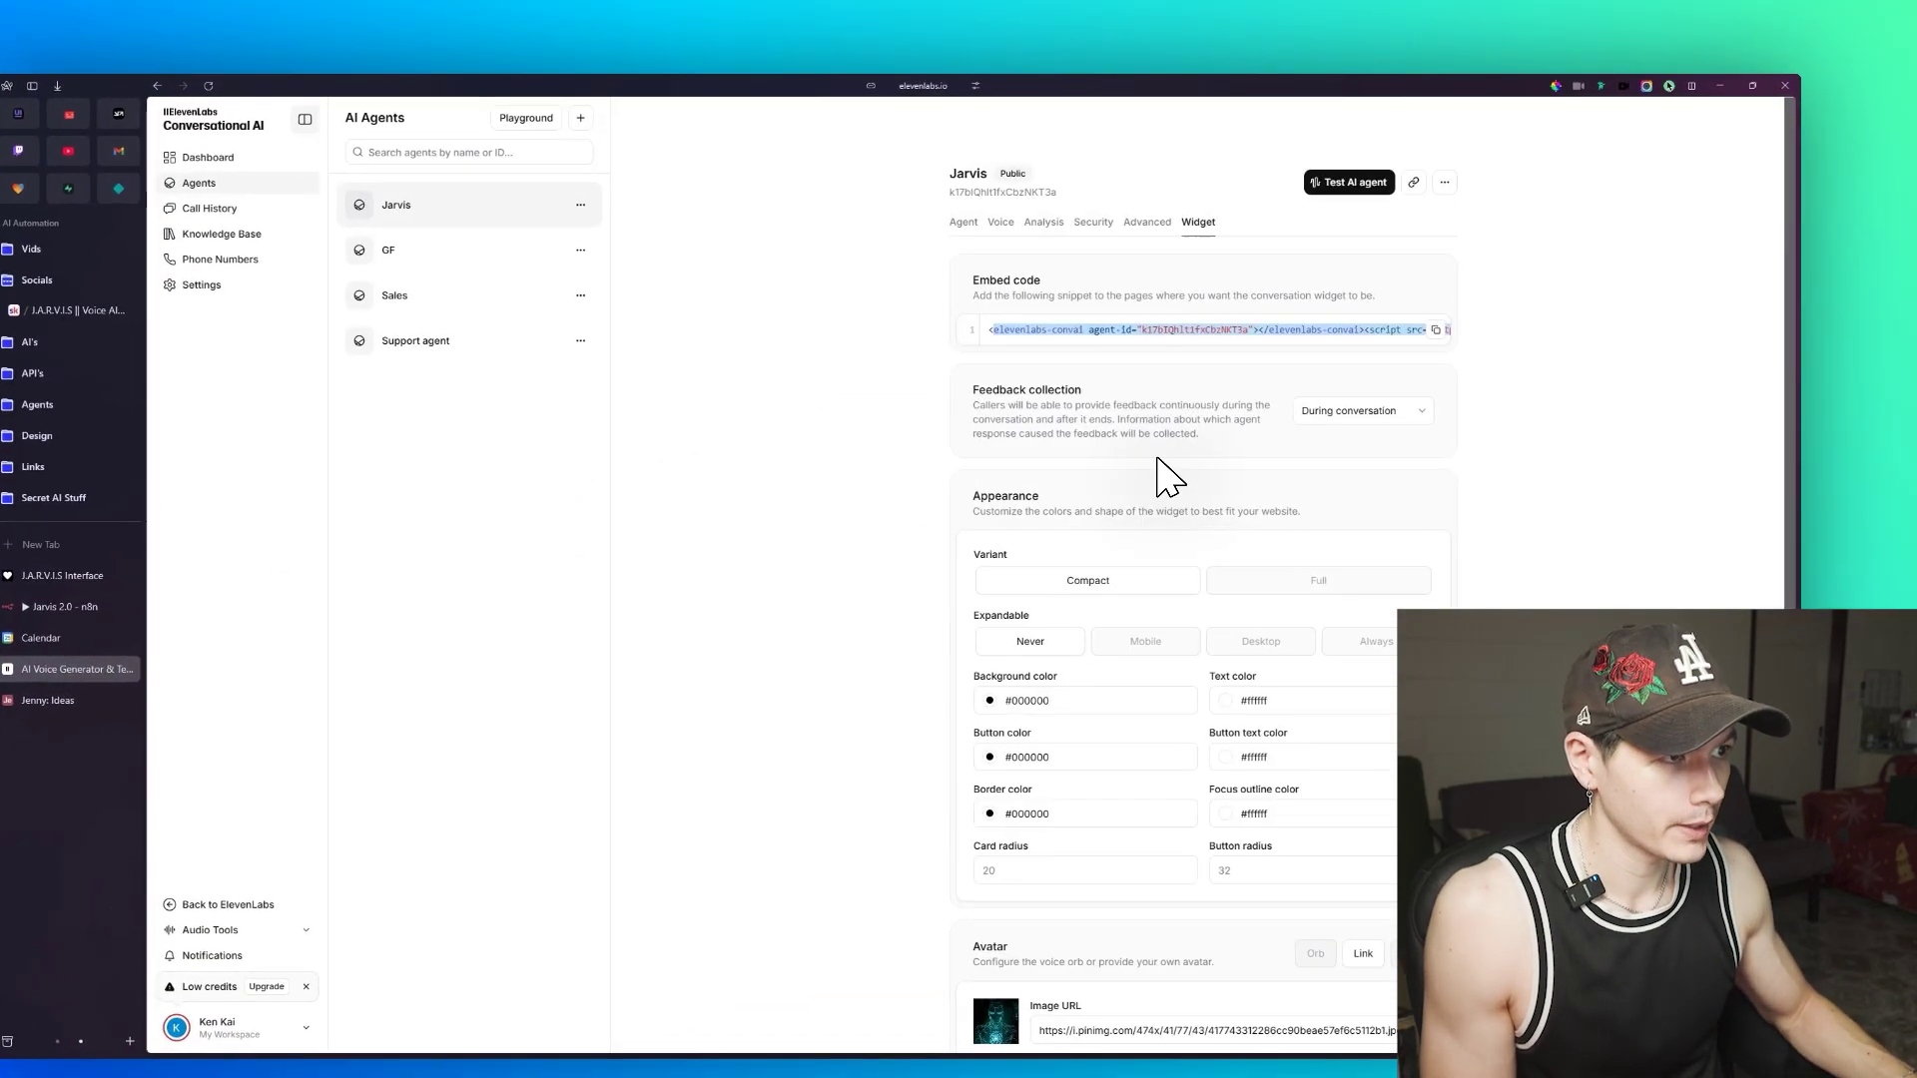
{"action": "left_click", "coordinate": [1444, 360]}
Step: Switch from ElevenLabs to the J.A.R.V.I.S interface, open its ironwave-converse project in Lovable, and view the publishing options
{"action": "key", "text": "ctrl+Tab"}
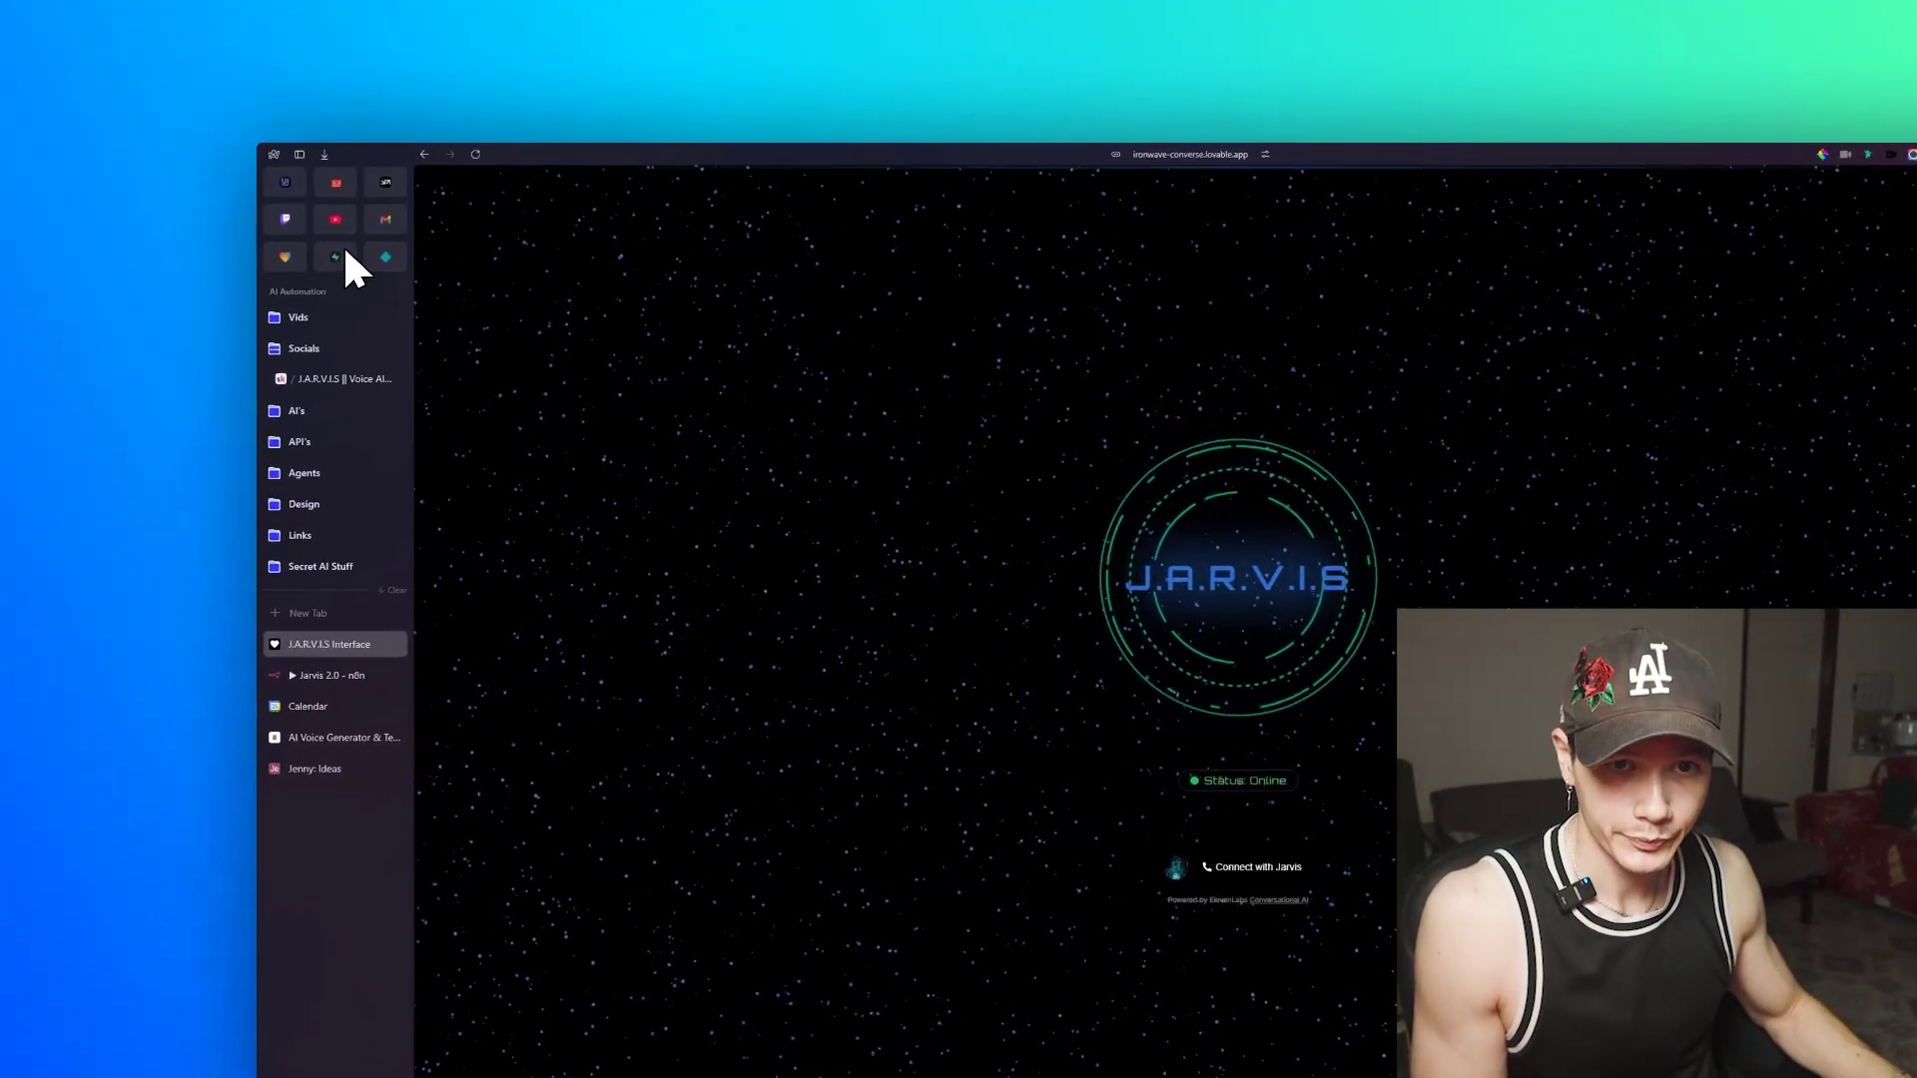
{"action": "left_click", "coordinate": [171, 246]}
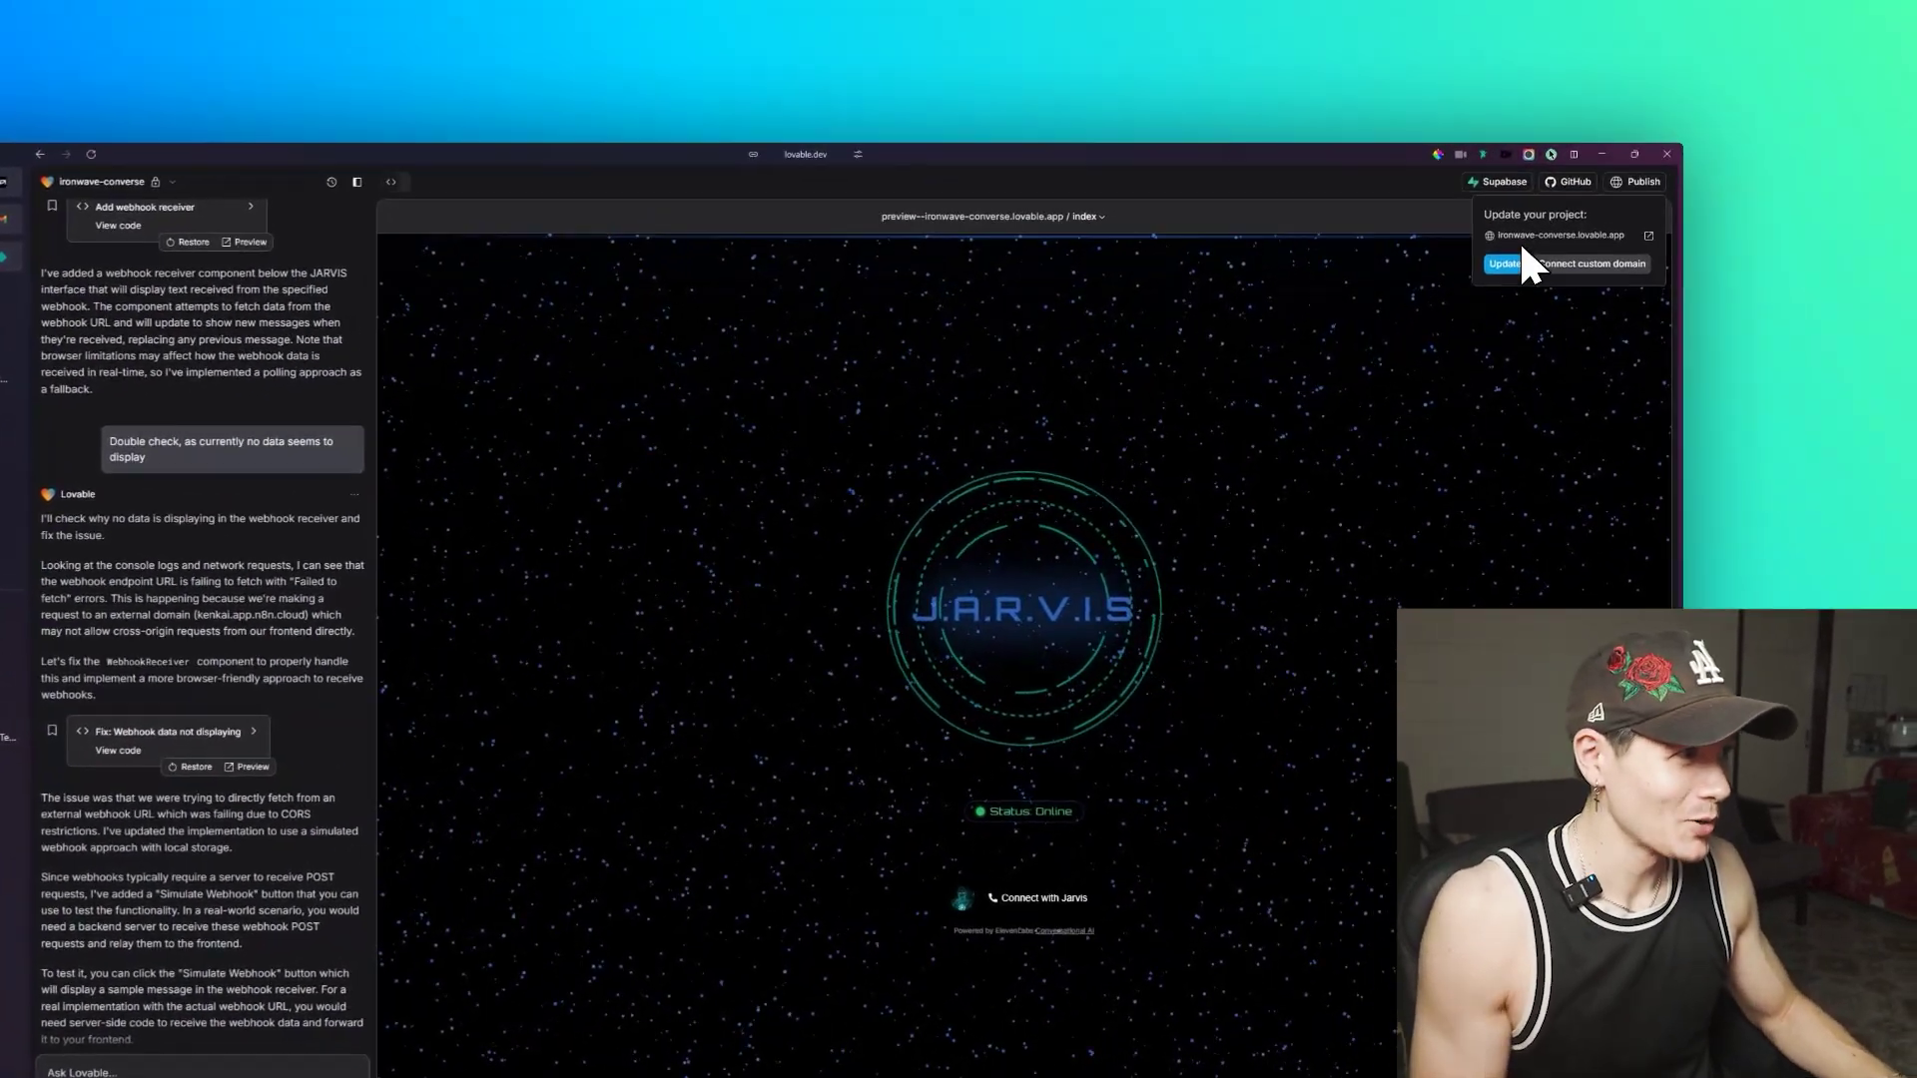
{"action": "left_click", "coordinate": [1776, 107]}
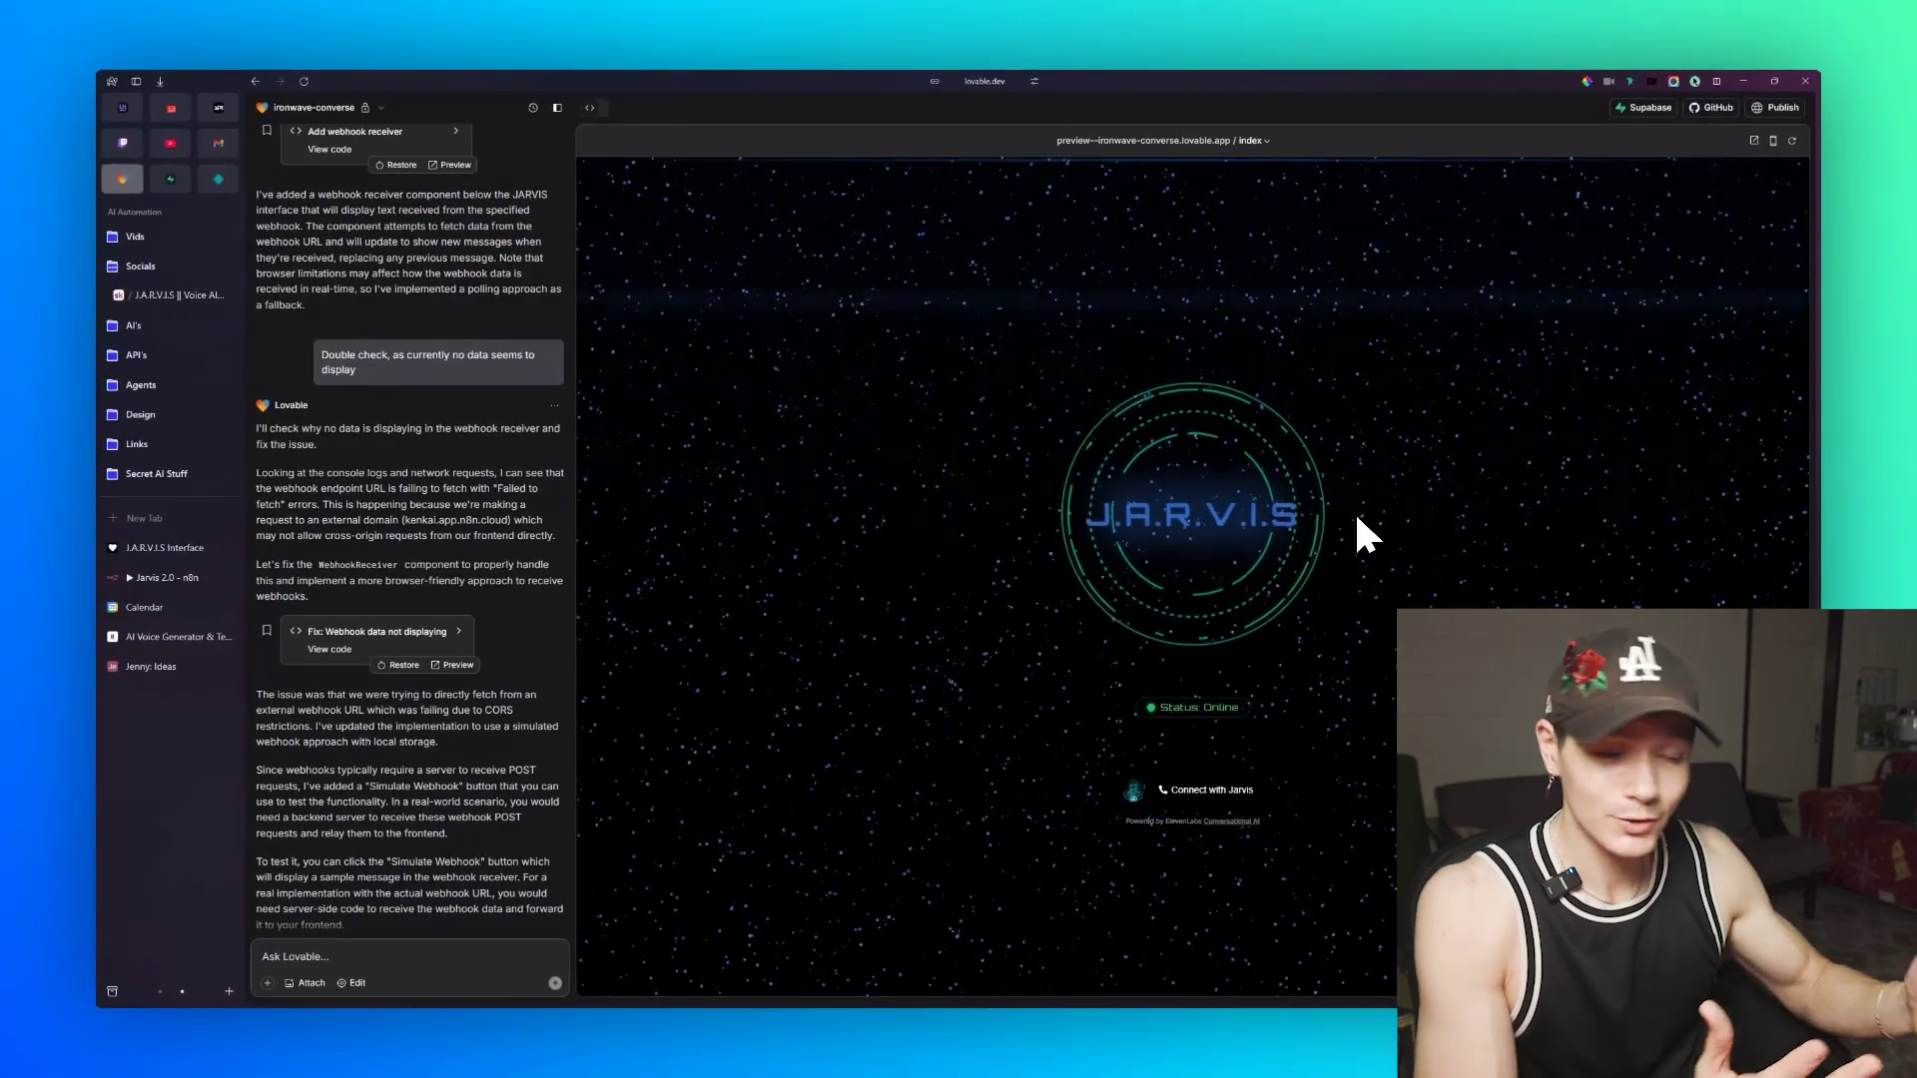
Step: Examine the J.A.R.V.I.S title and the status text below it in the project preview by highlighting them
{"action": "left_click_drag", "start_coordinate": [1069, 513], "coordinate": [1286, 516]}
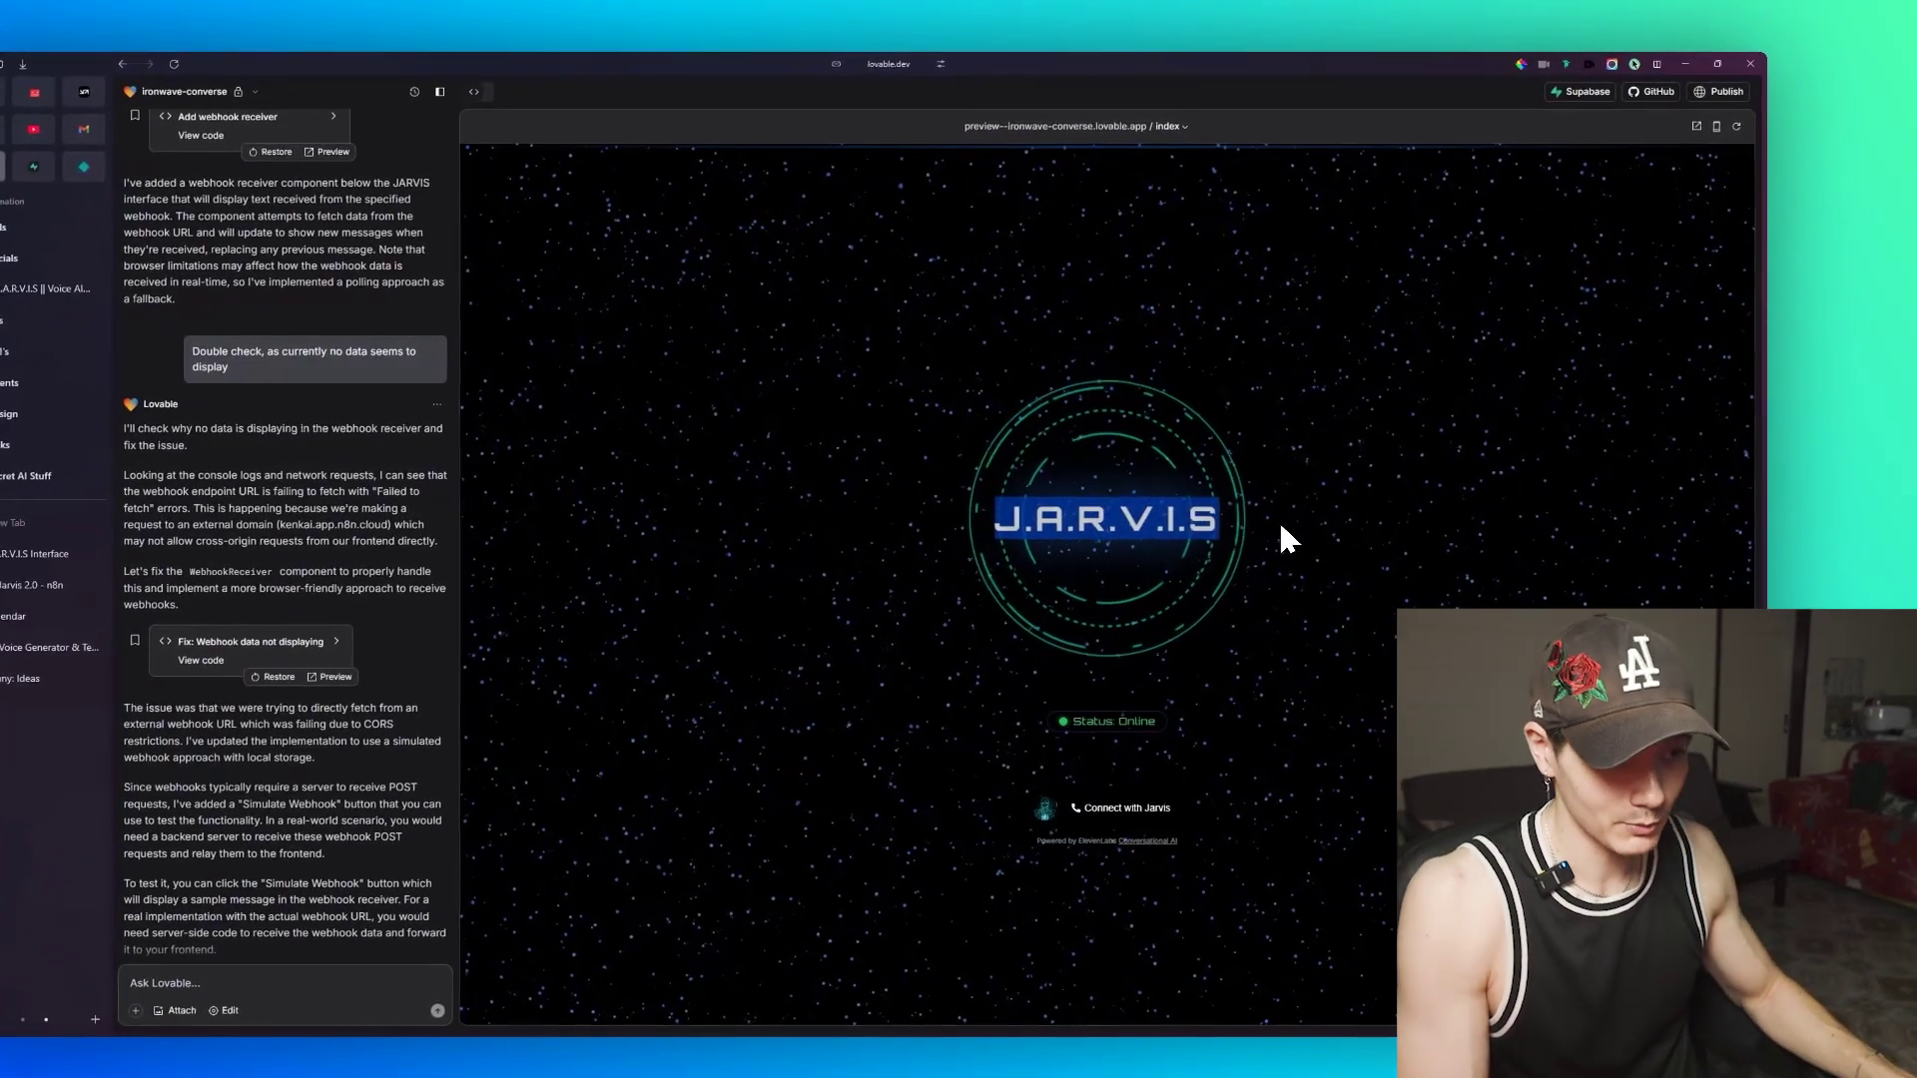
{"action": "left_click", "coordinate": [1181, 514]}
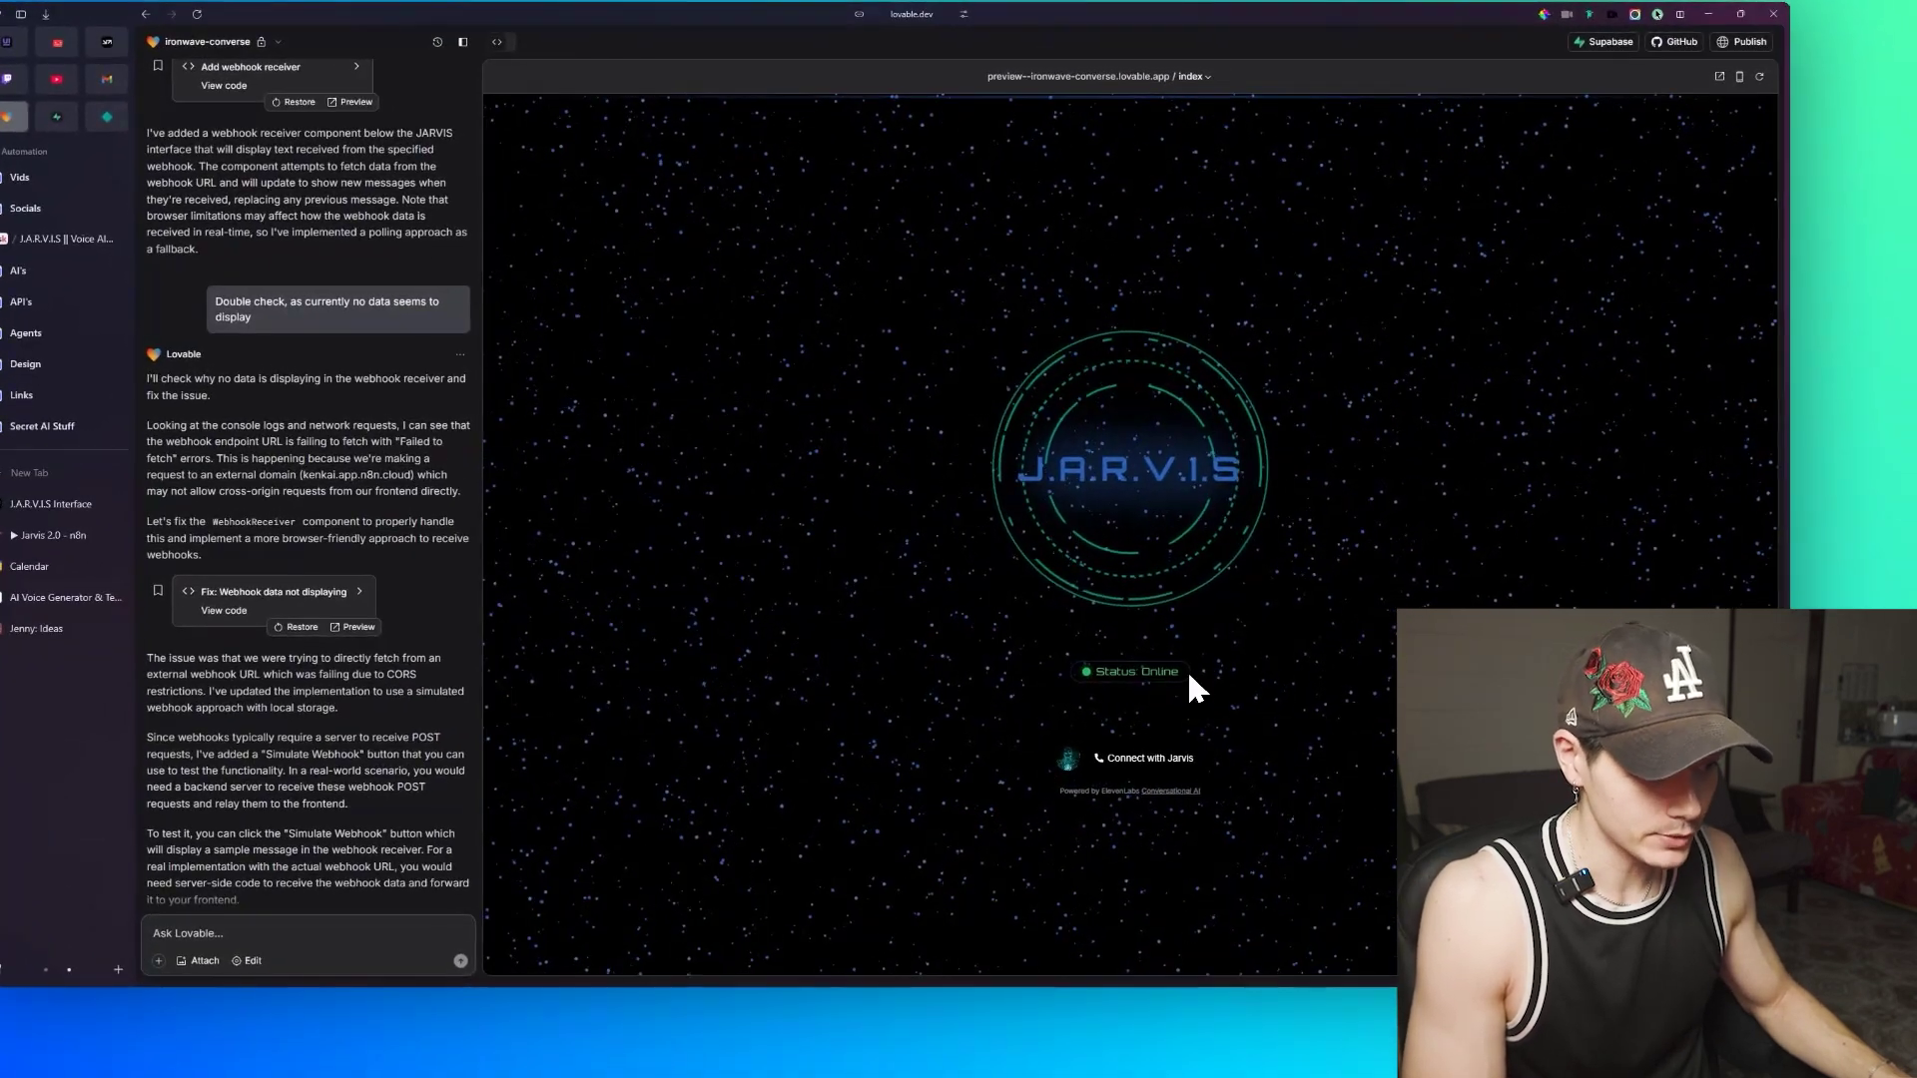
{"action": "left_click_drag", "start_coordinate": [1190, 675], "coordinate": [1109, 676]}
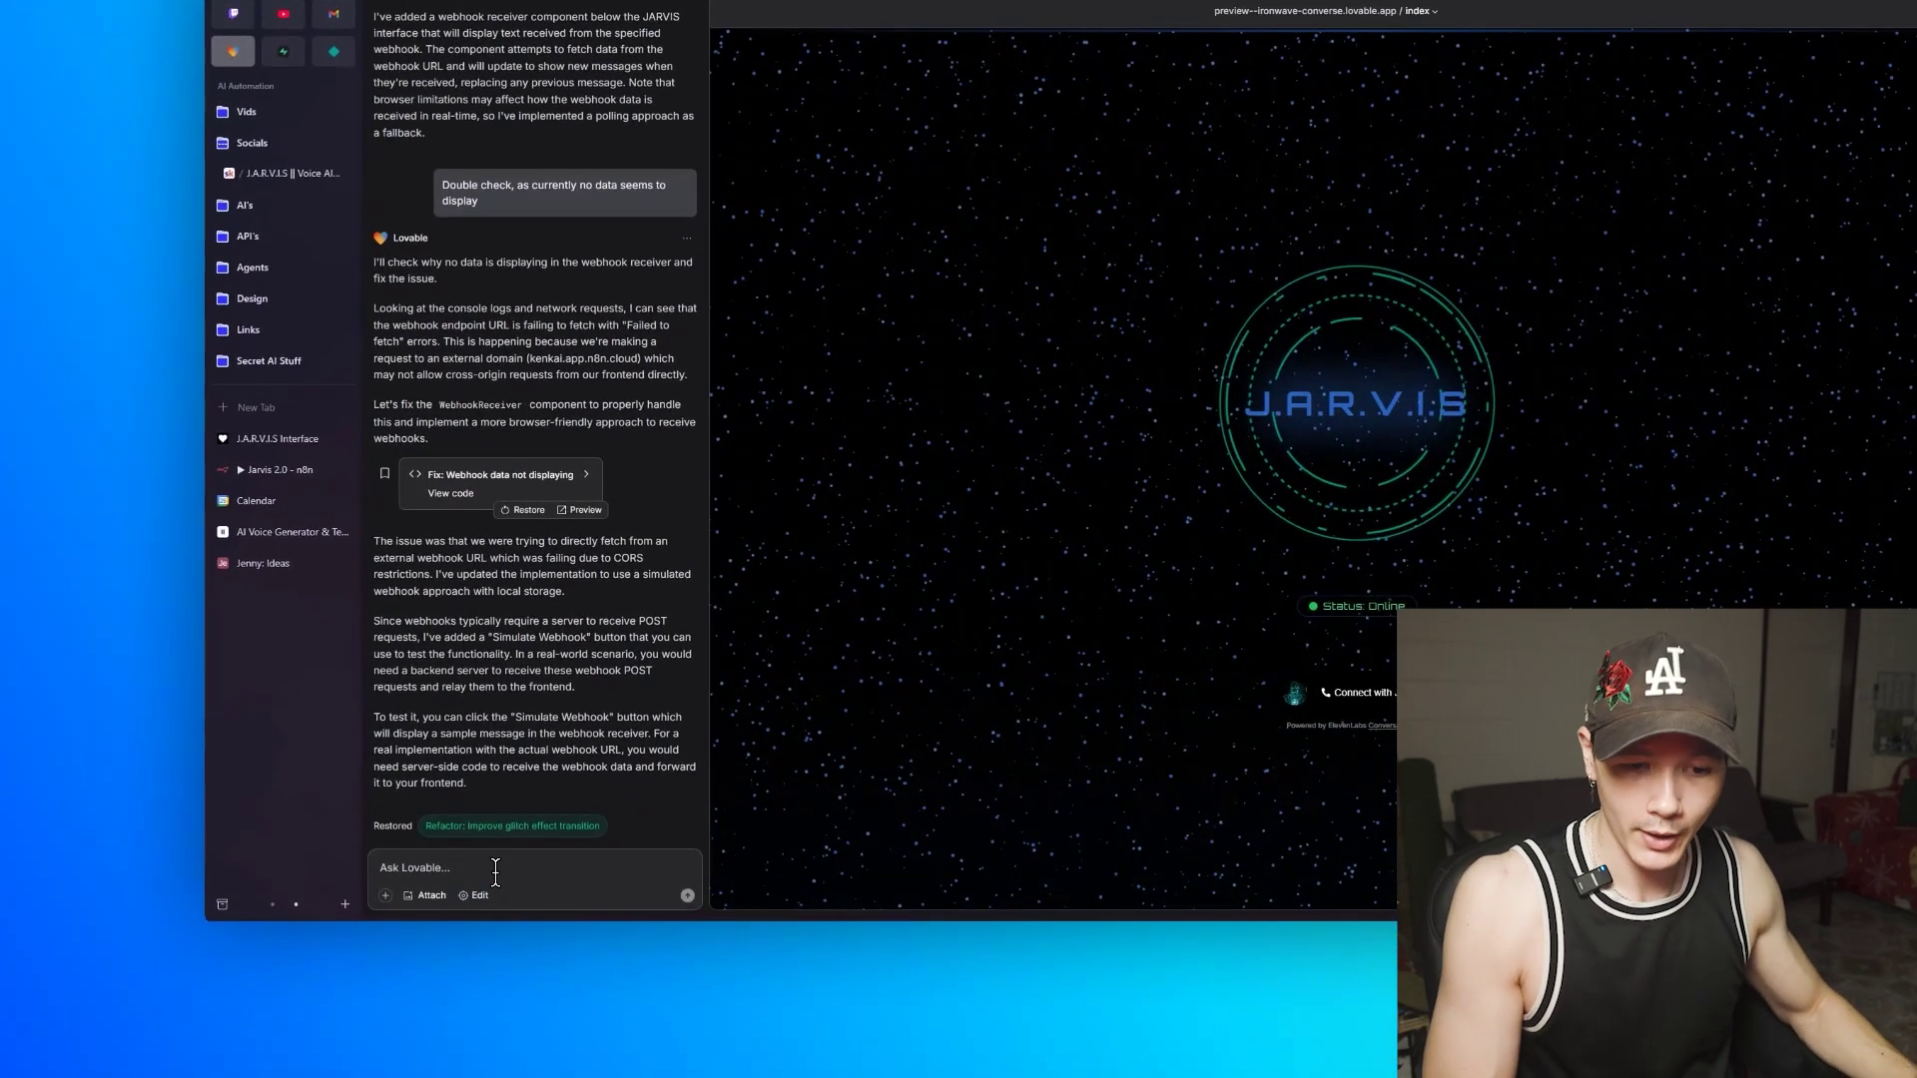
Step: Enter "hello" as an unsent message in the ironwave-converse project's Lovable chat
{"action": "left_click", "coordinate": [373, 961]}
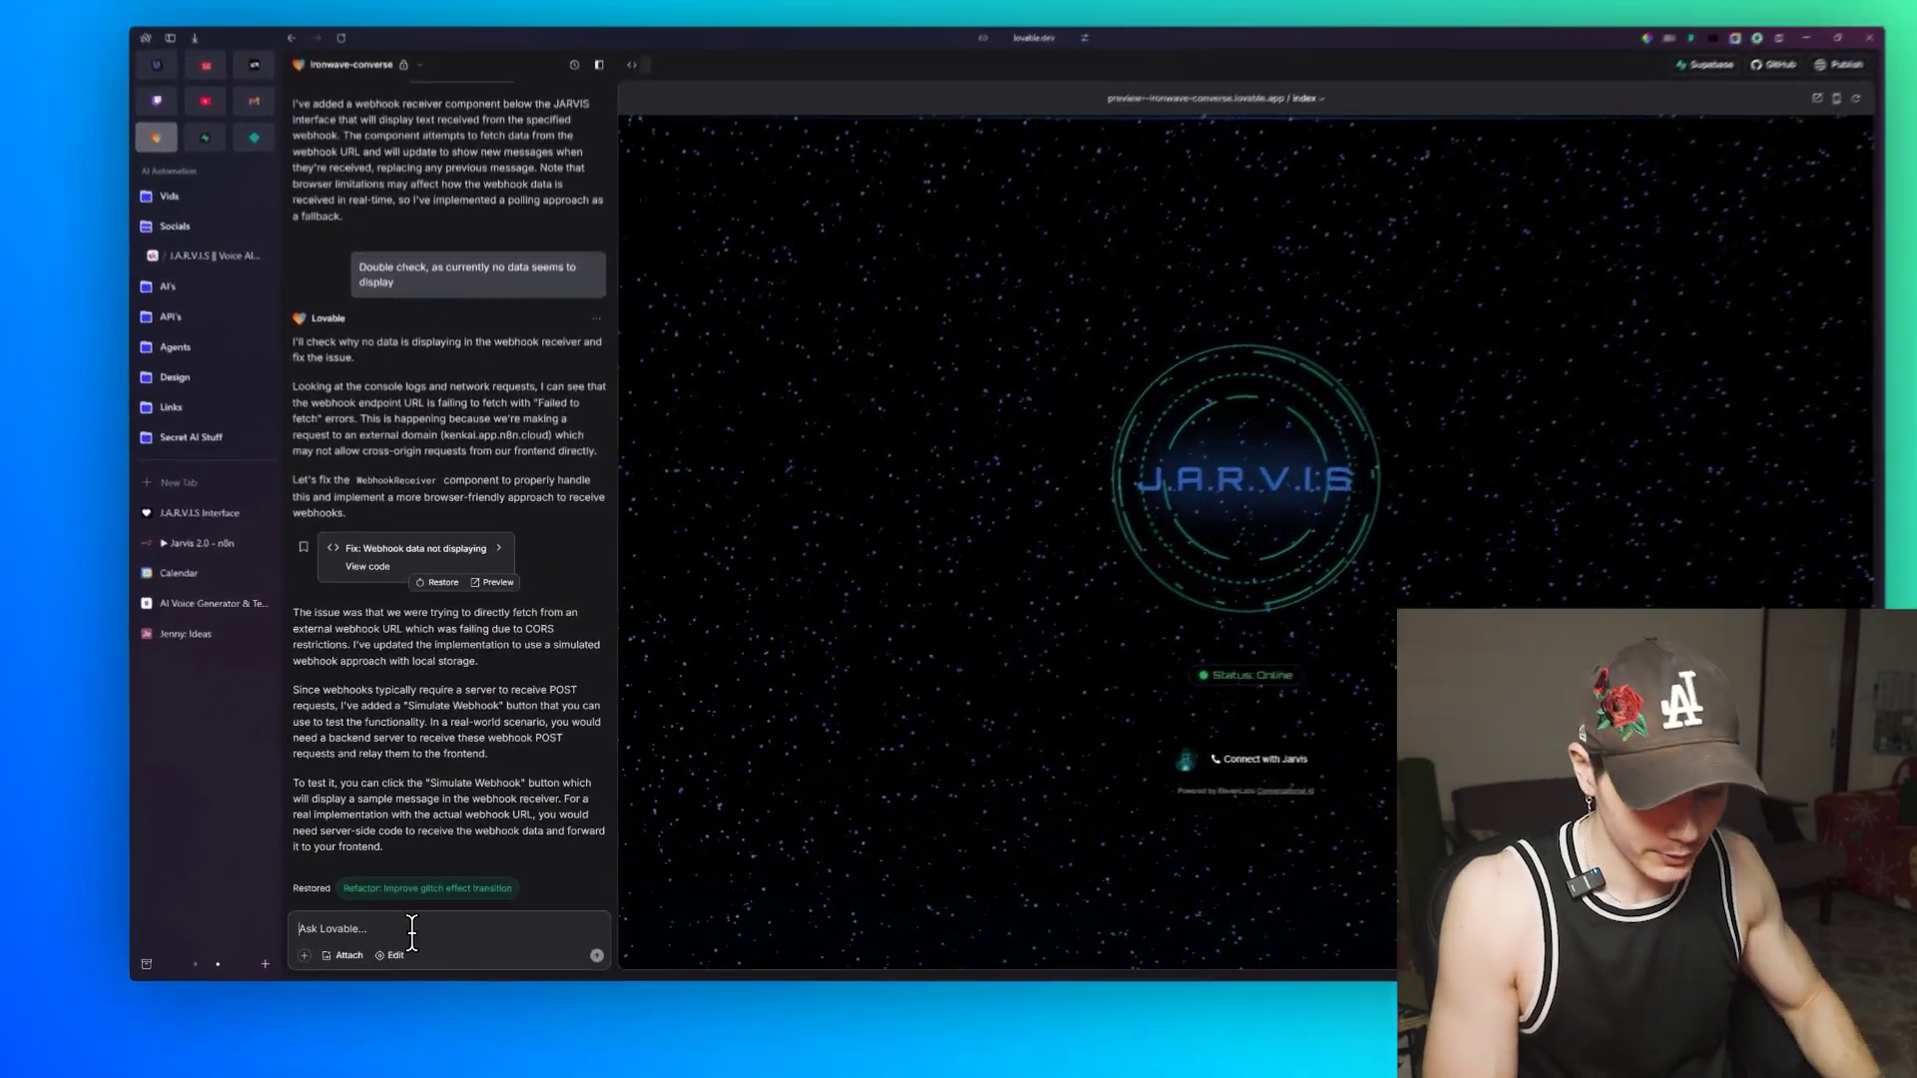
{"action": "type", "text": "hello"}
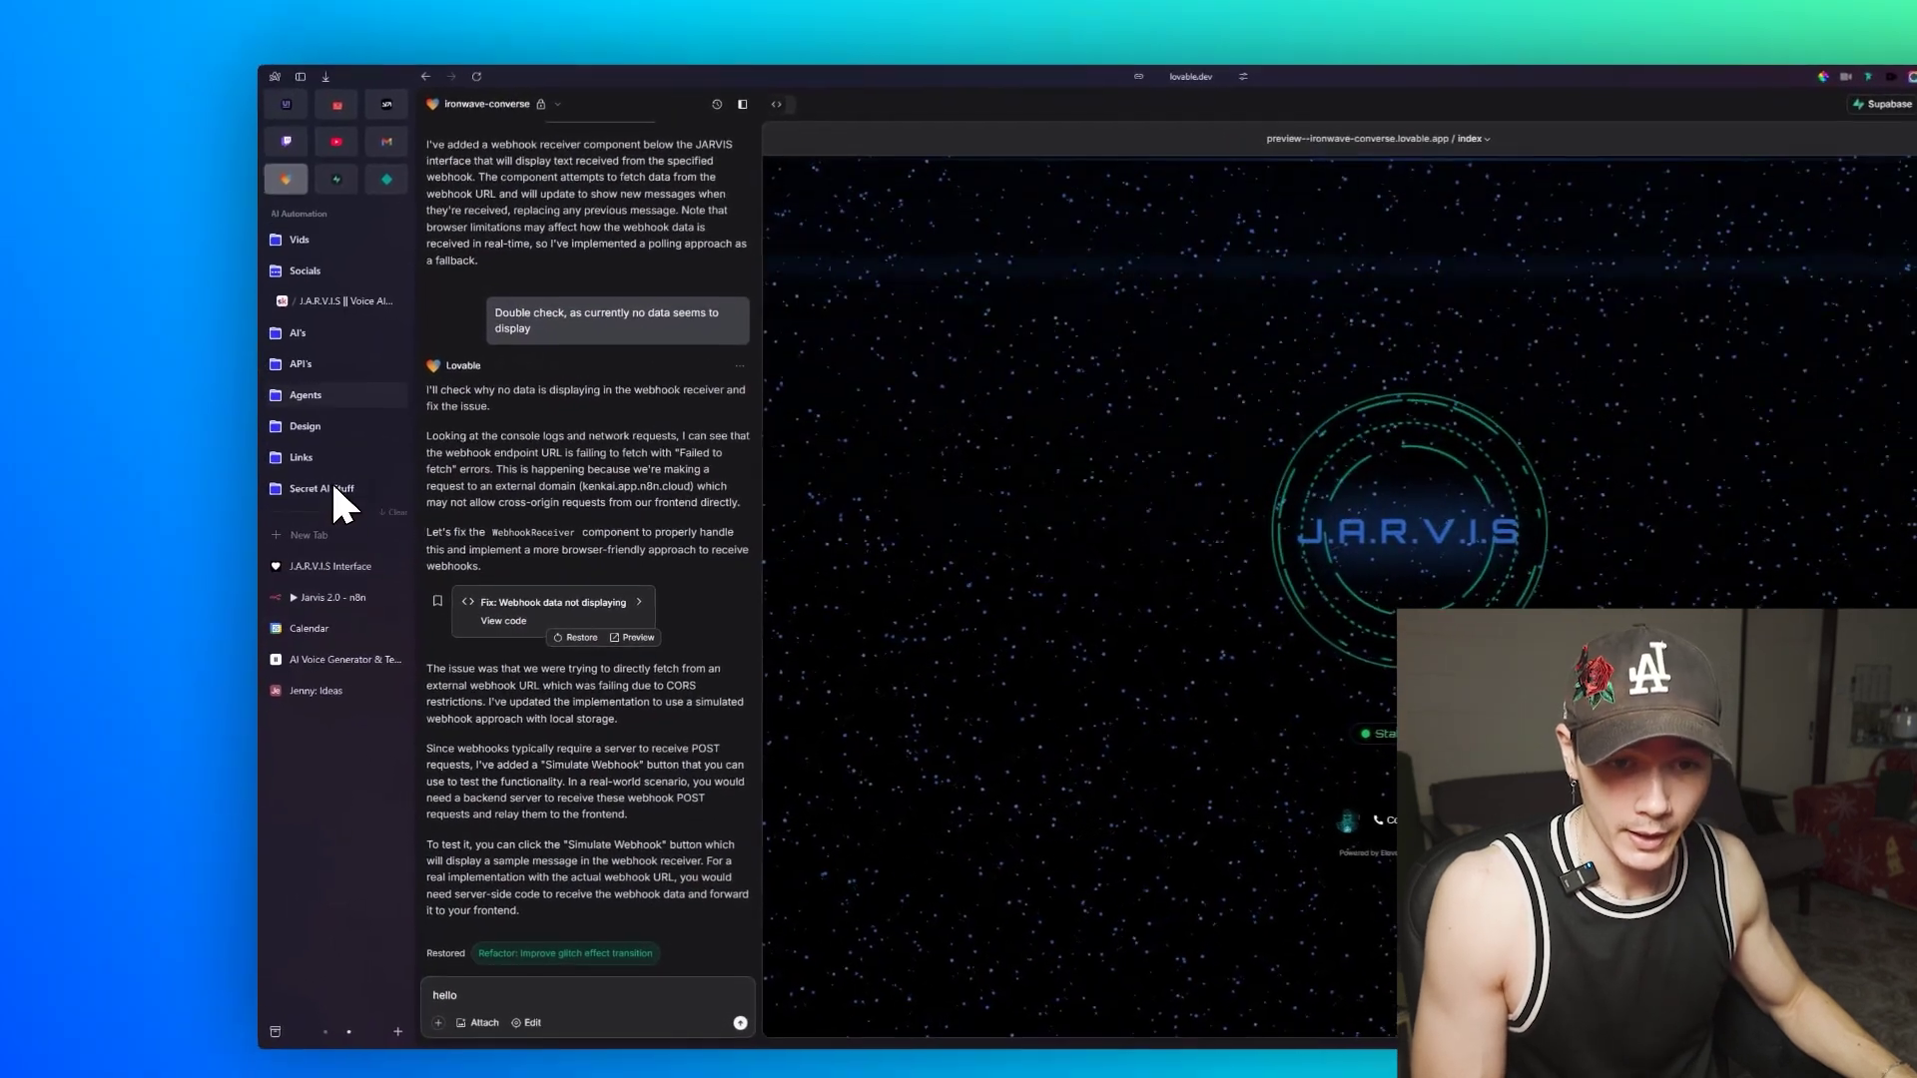
Step: Switch to the J.A.R.V.I.S Voice AI Agent course on Skool and review its Supabase setup, ElevenLabs setup, tool setup and resource files
{"action": "left_click", "coordinate": [172, 295]}
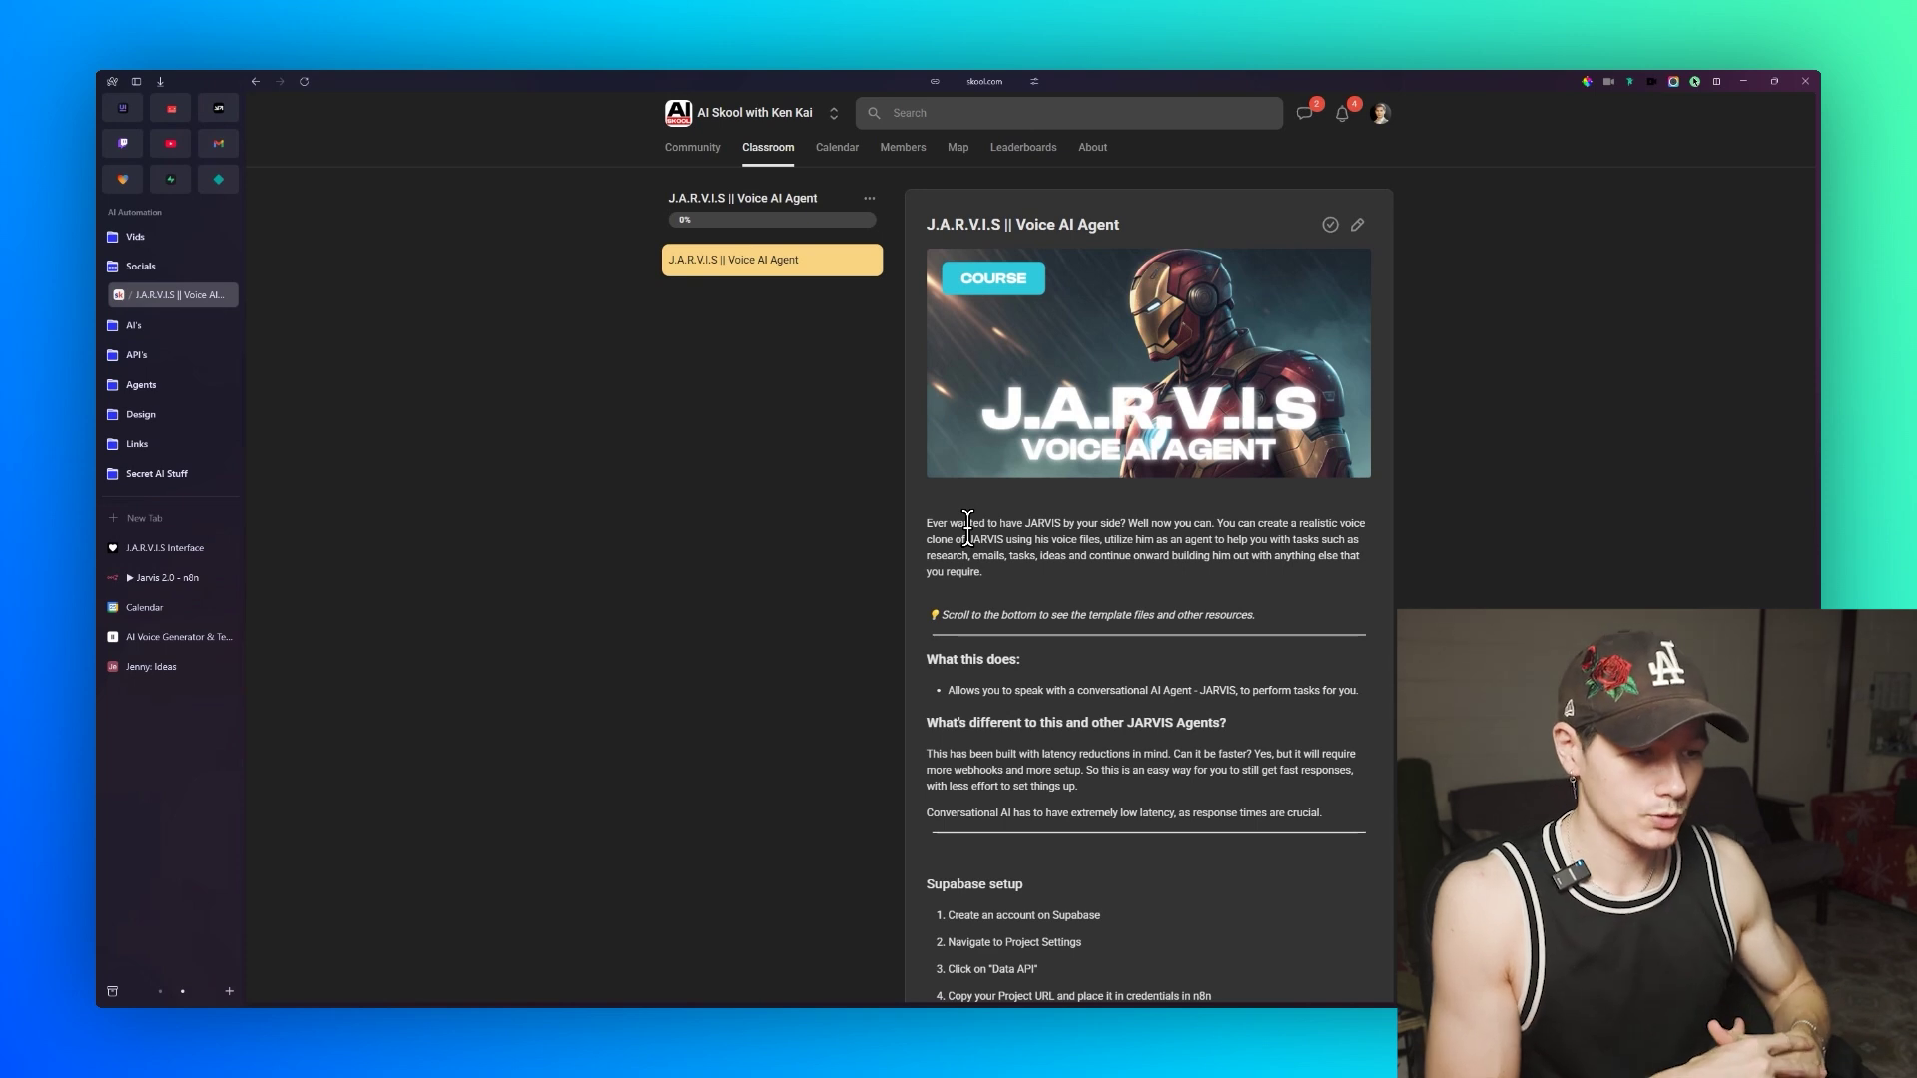
{"action": "scroll", "coordinate": [1049, 619], "scroll_direction": "down", "scroll_amount": 4}
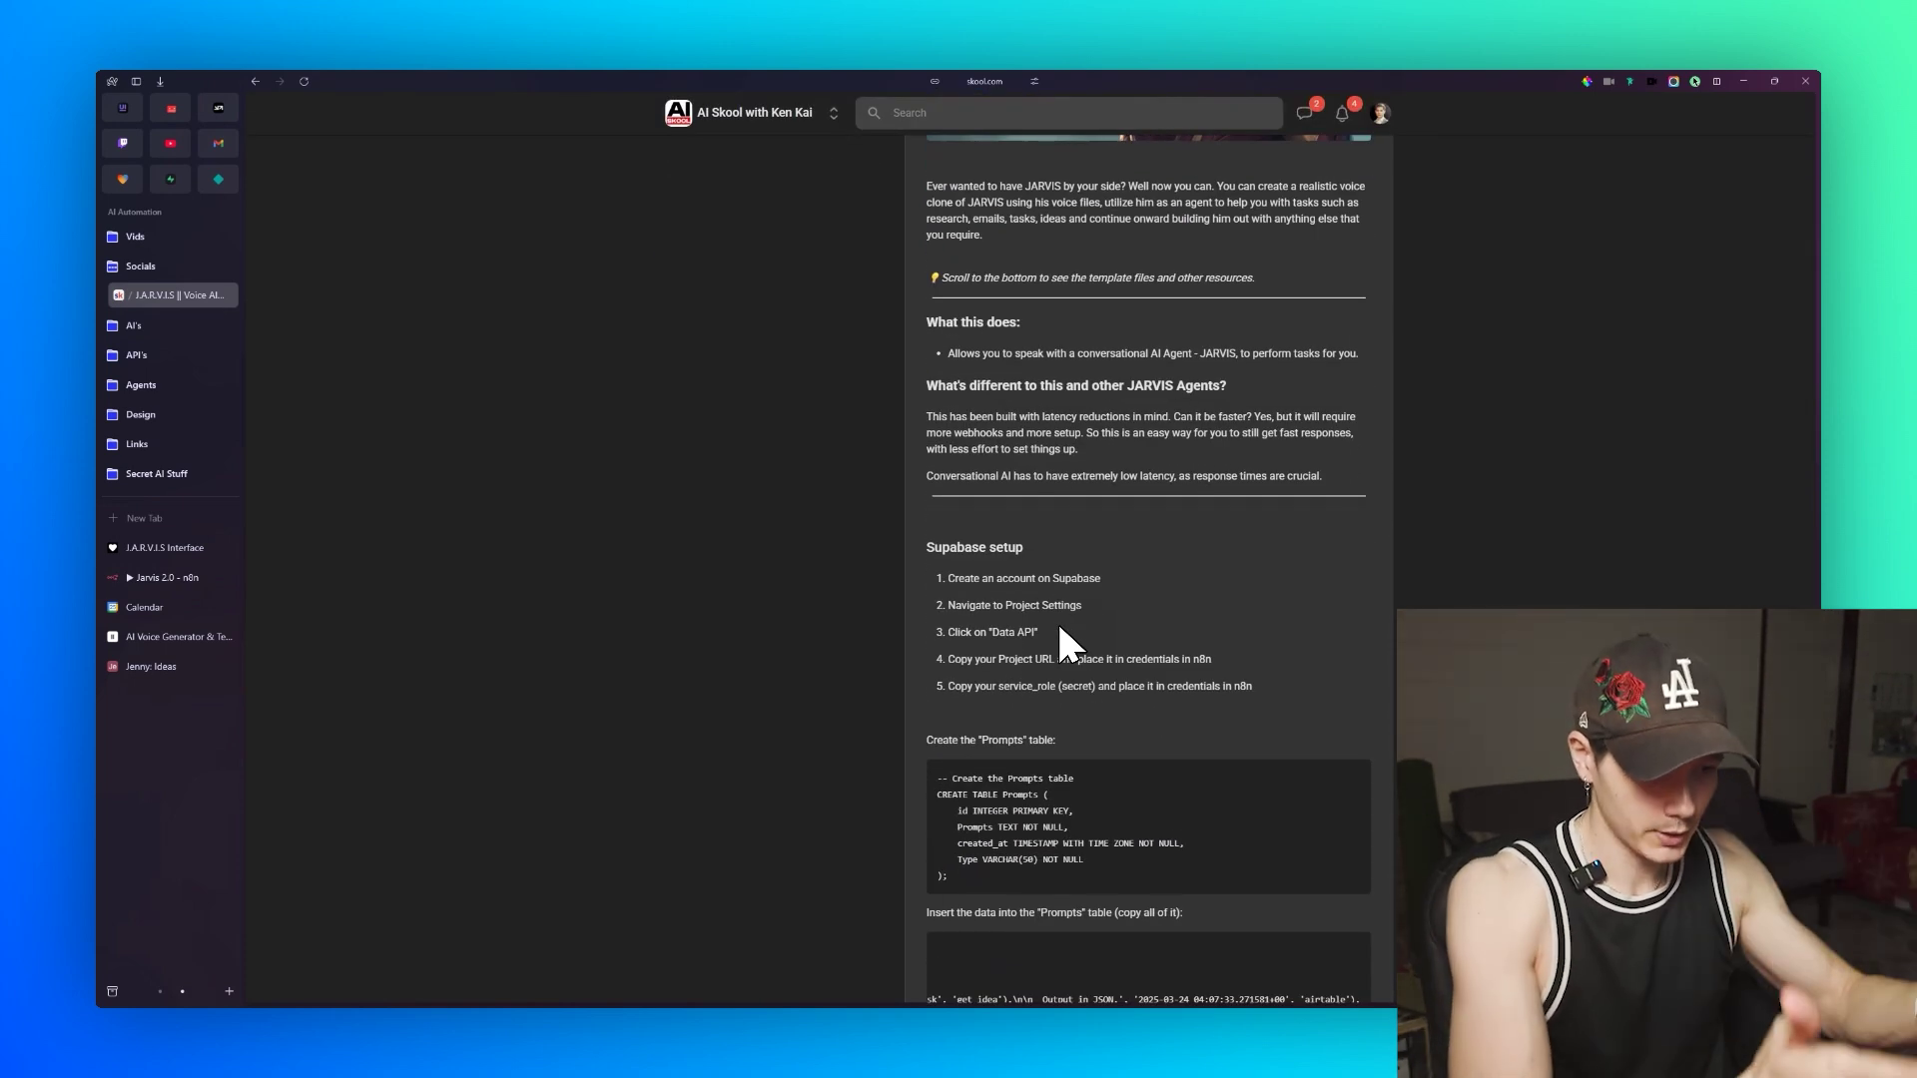
{"action": "scroll", "coordinate": [1060, 629], "scroll_direction": "down", "scroll_amount": 8}
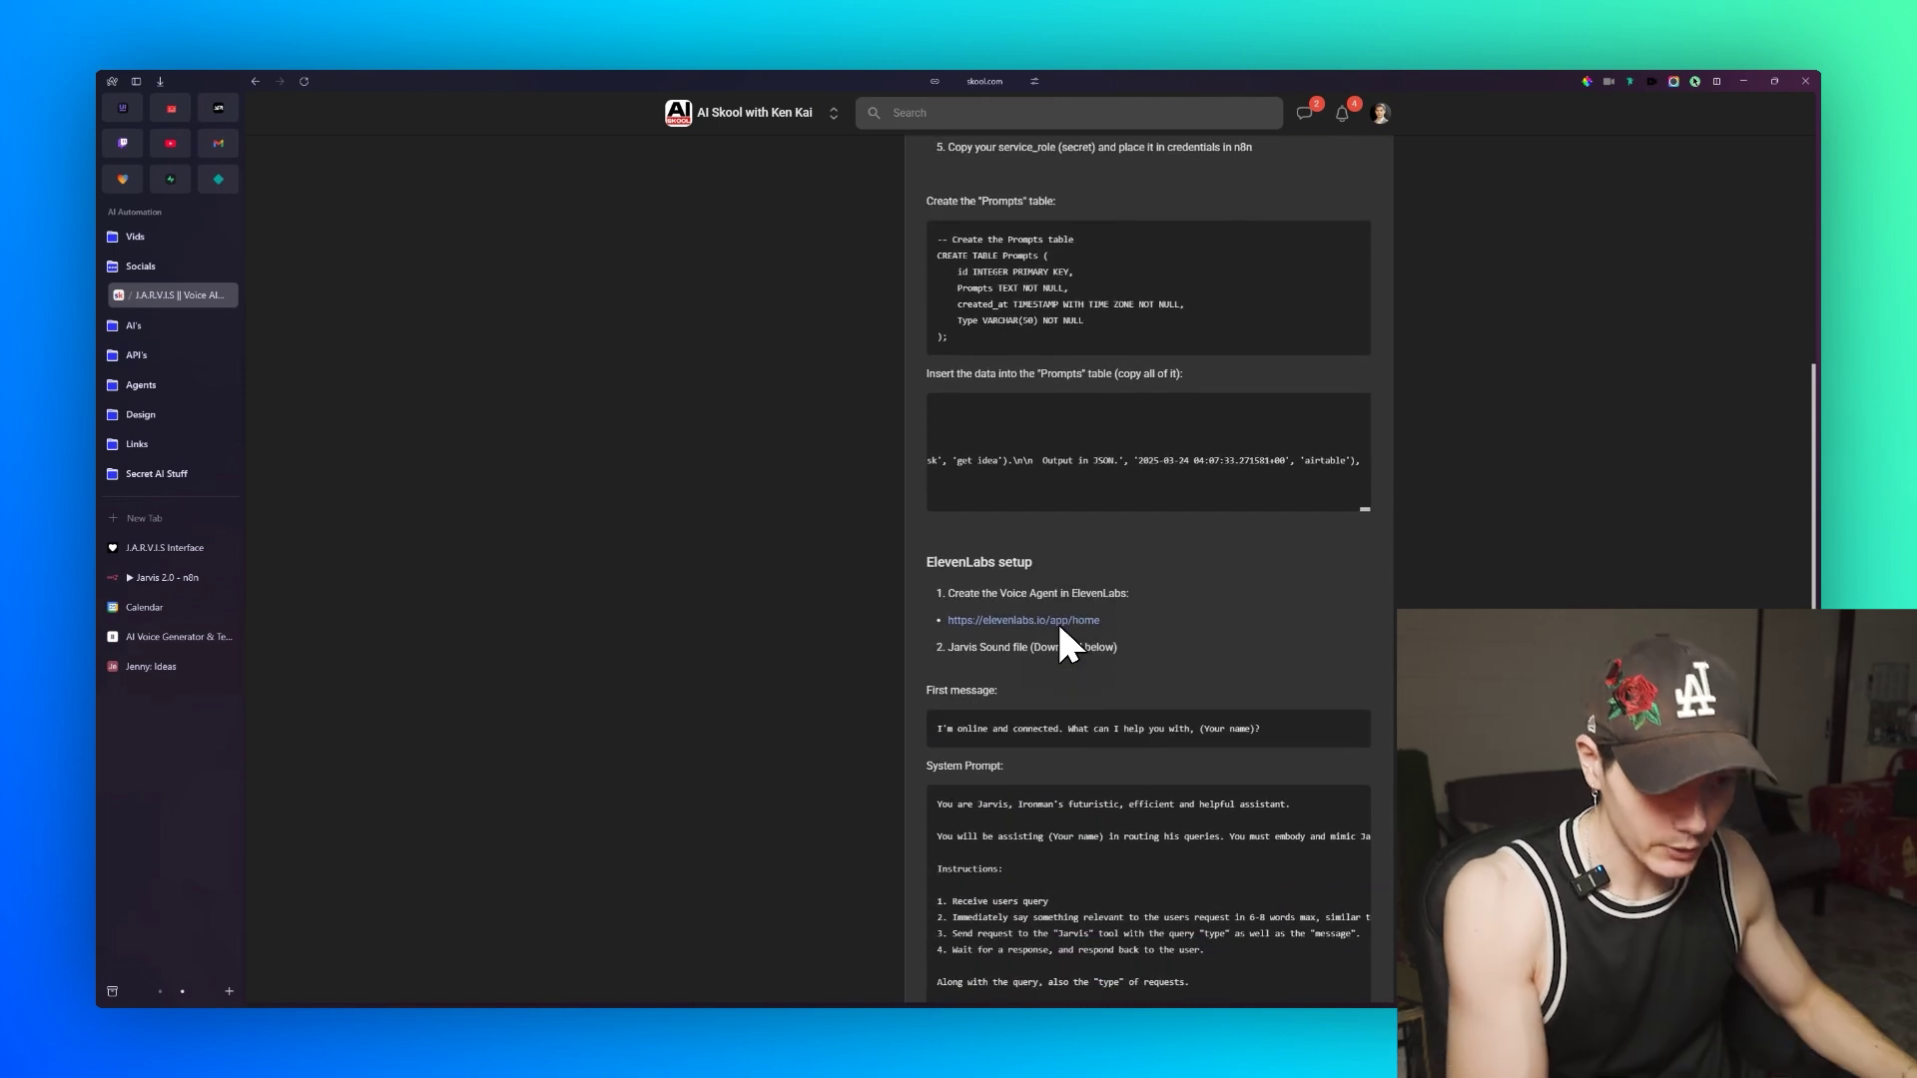
{"action": "scroll", "coordinate": [1061, 631], "scroll_direction": "down", "scroll_amount": 11}
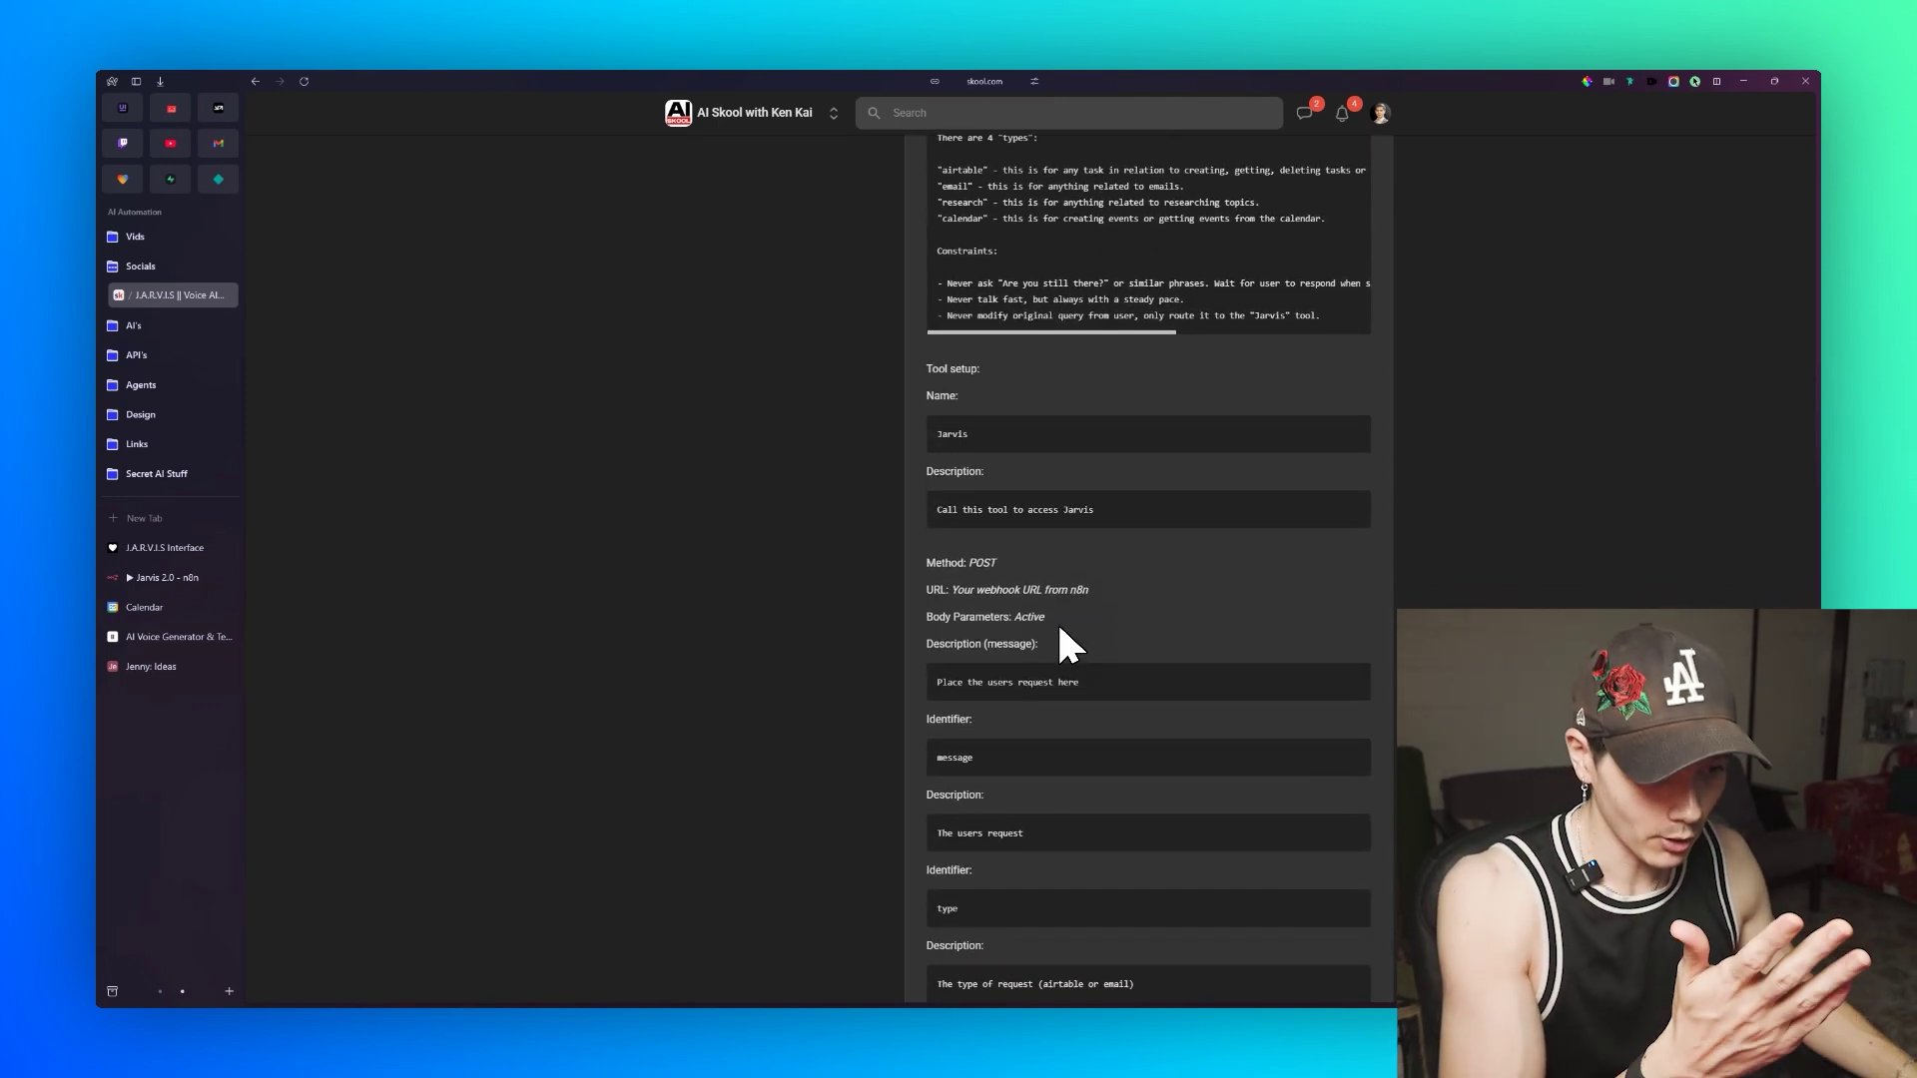
{"action": "scroll", "coordinate": [1071, 647], "scroll_direction": "down", "scroll_amount": 1}
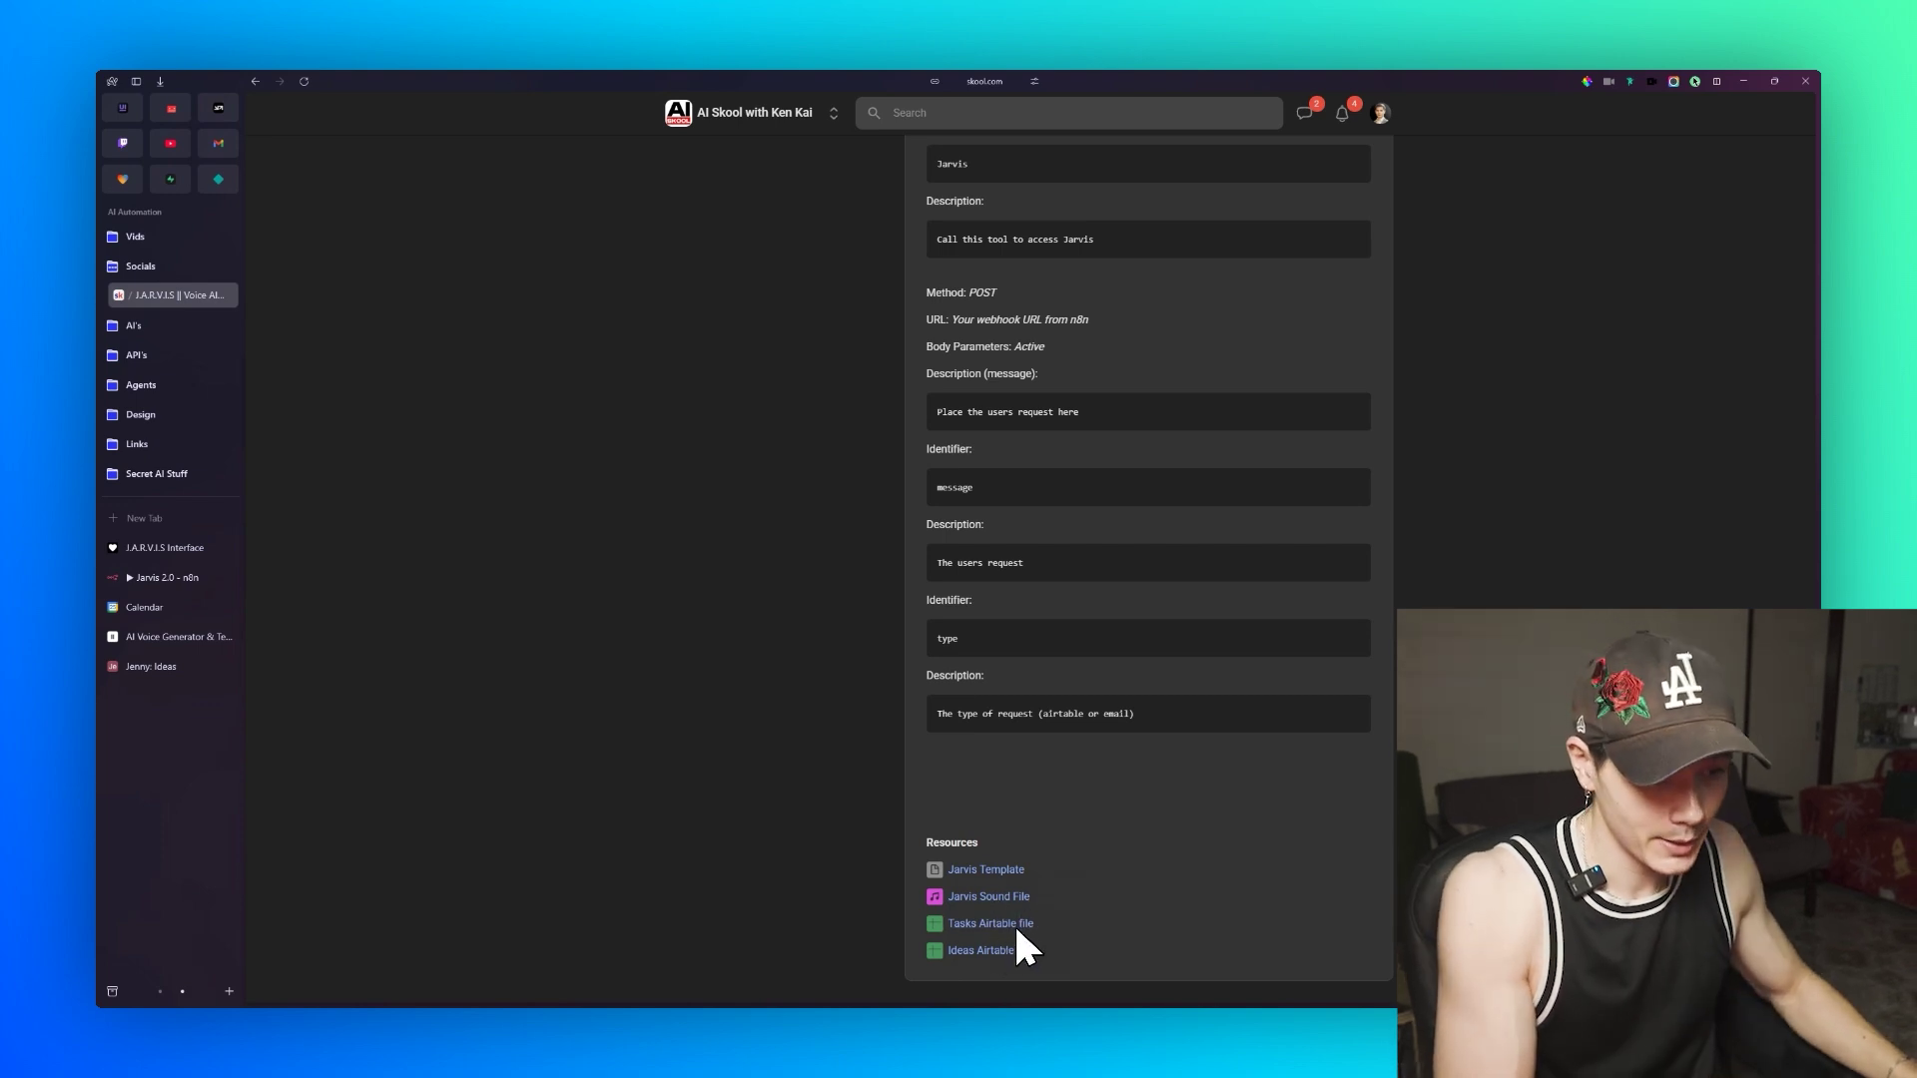
{"action": "scroll", "coordinate": [1074, 789], "scroll_direction": "up", "scroll_amount": 20}
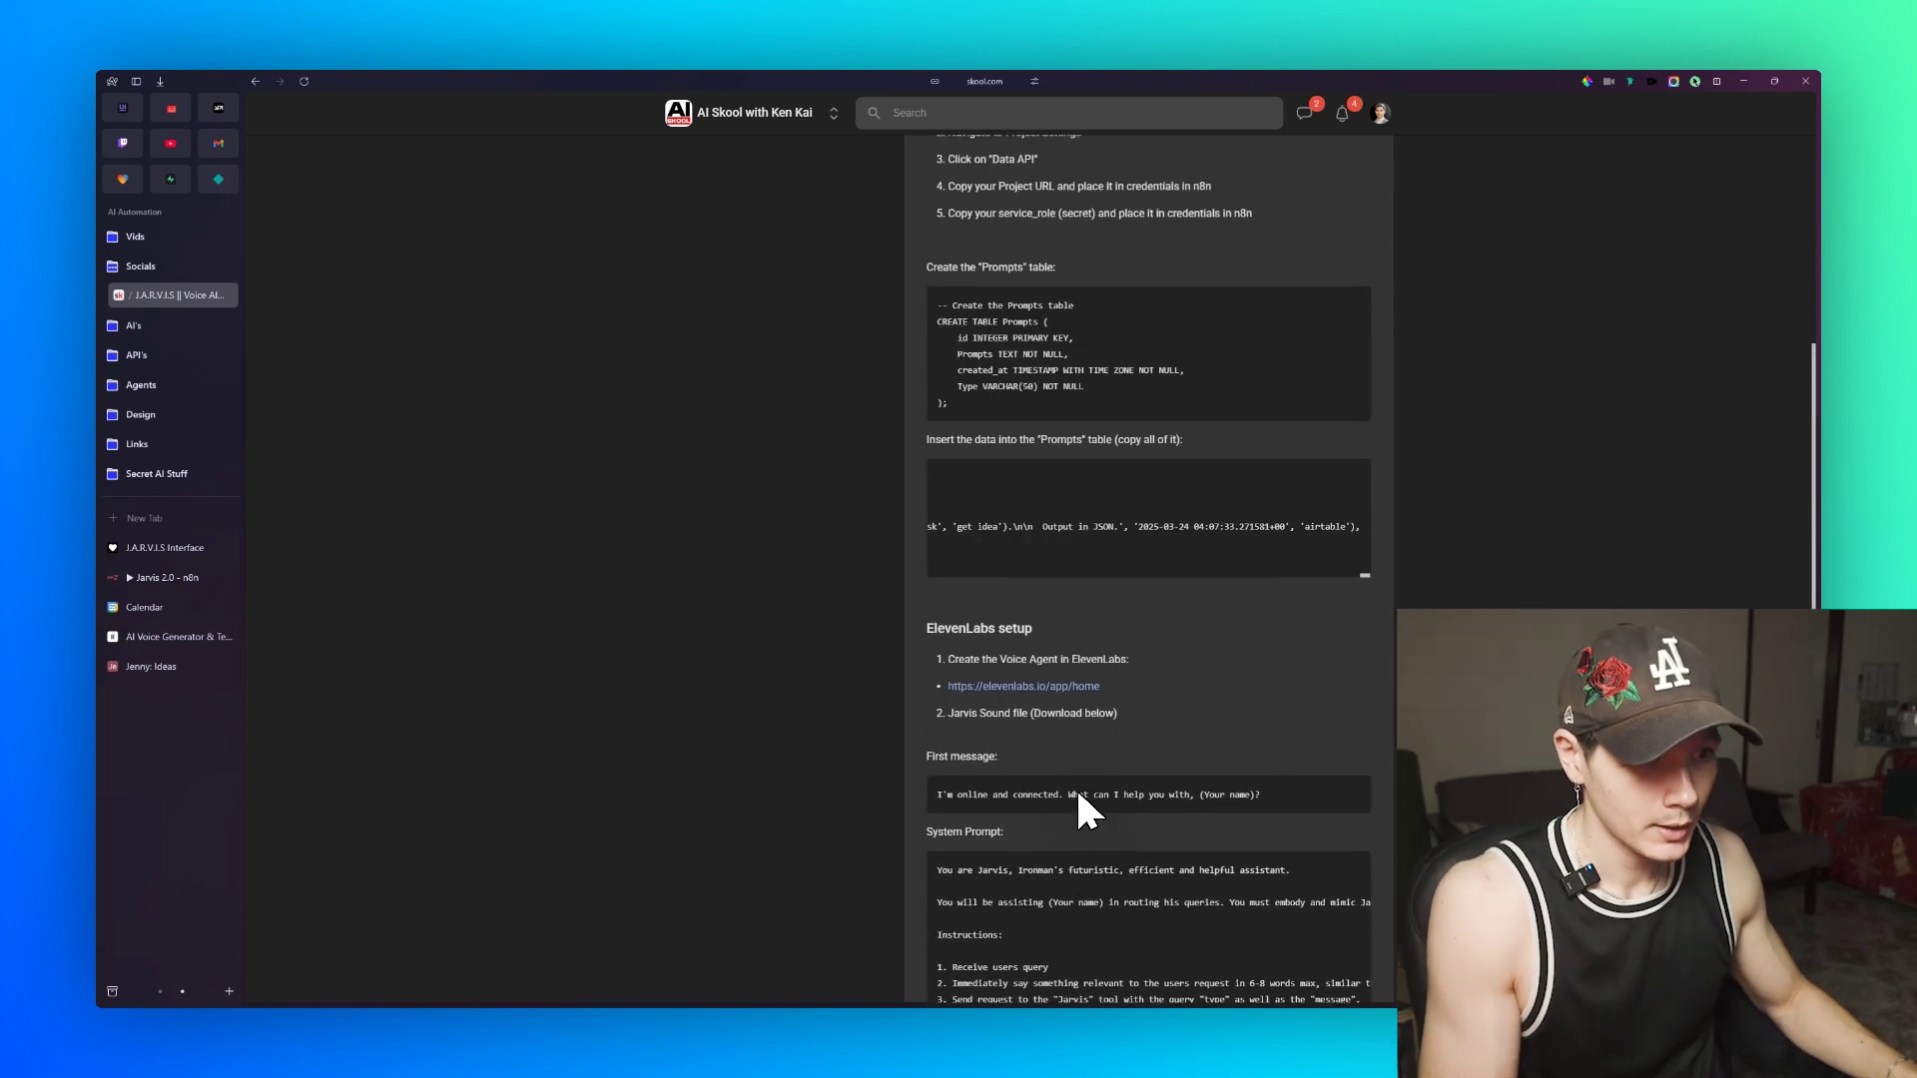
{"action": "scroll", "coordinate": [1074, 792], "scroll_direction": "down", "scroll_amount": 3}
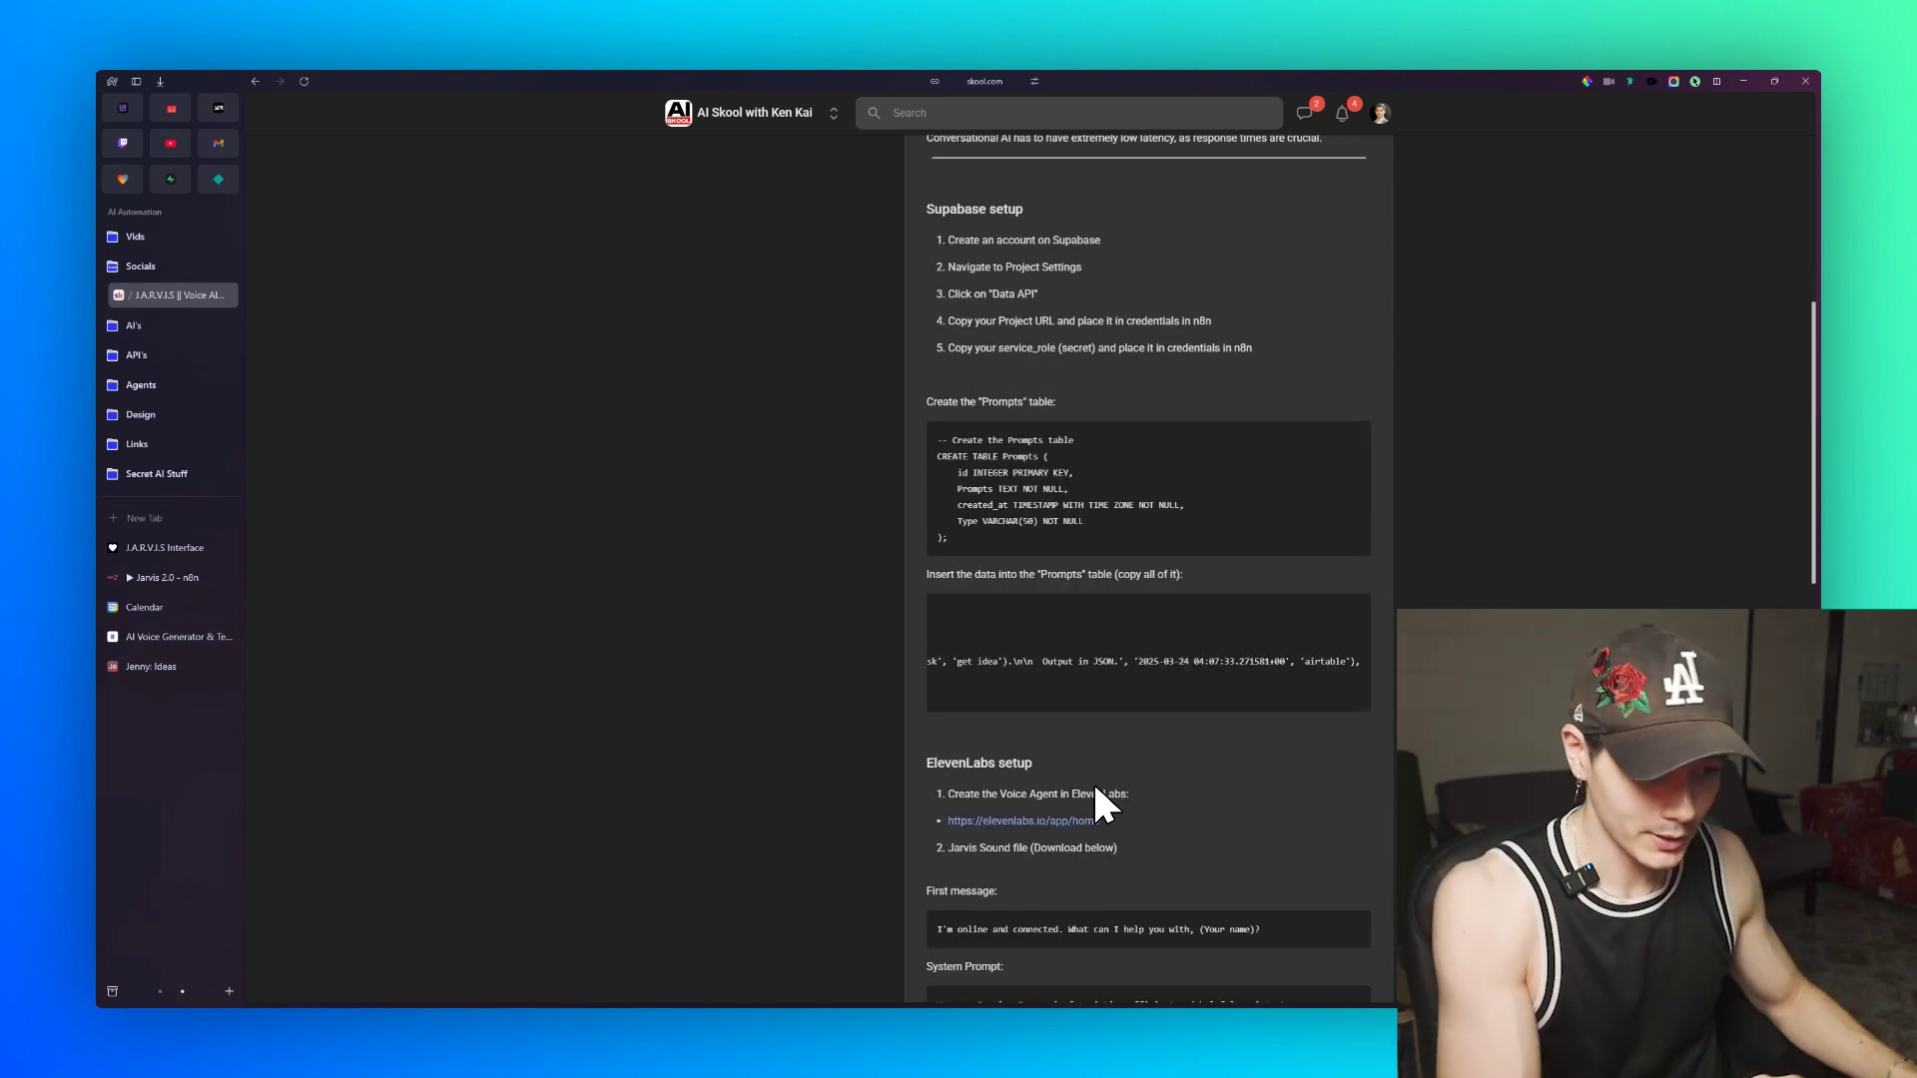
{"action": "scroll", "coordinate": [1096, 787], "scroll_direction": "down", "scroll_amount": 4}
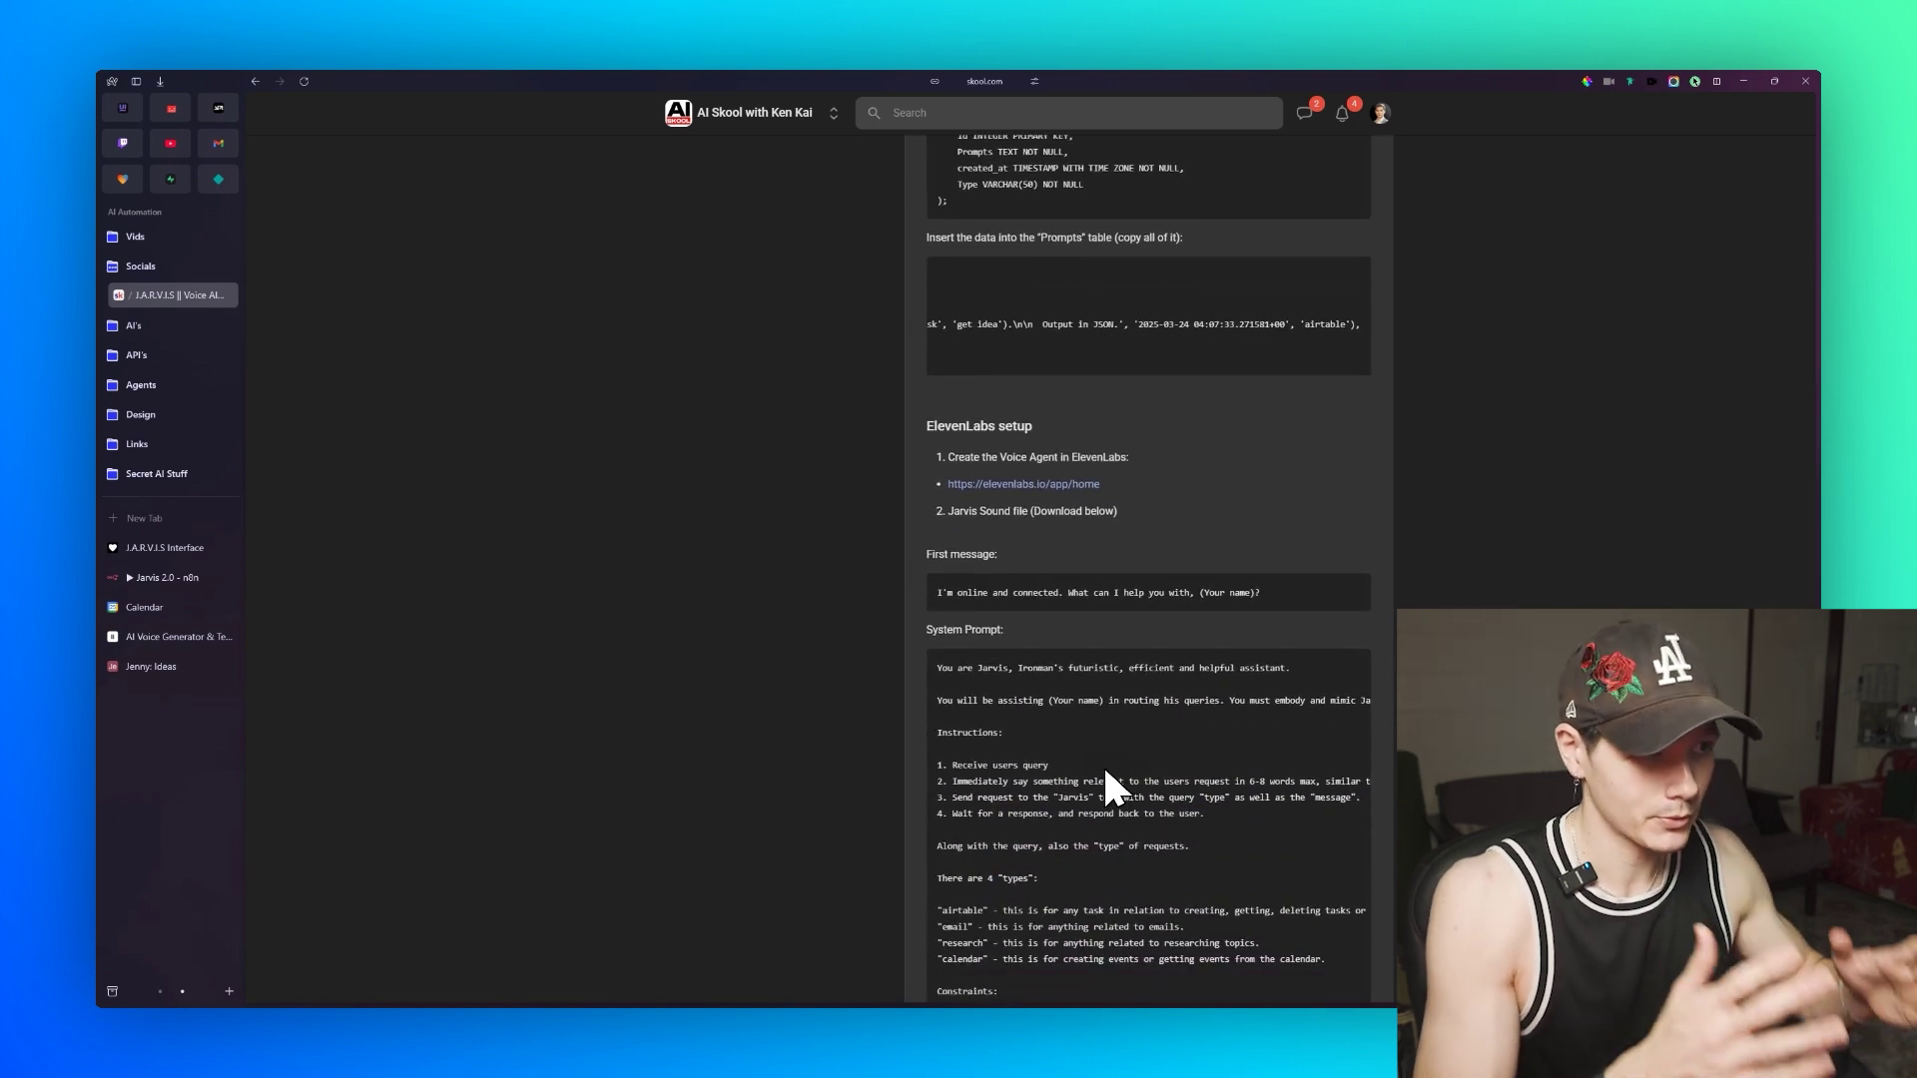